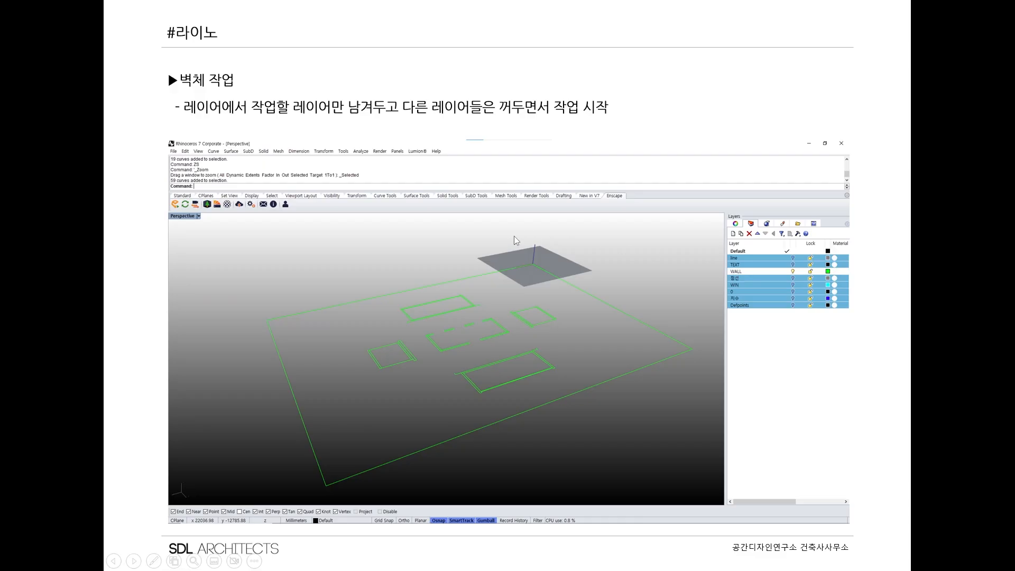
- Switch to Rhinoceros and import the AutoCAD drawing "#컨테이너 도면.dwg"
key(alt+Tab)
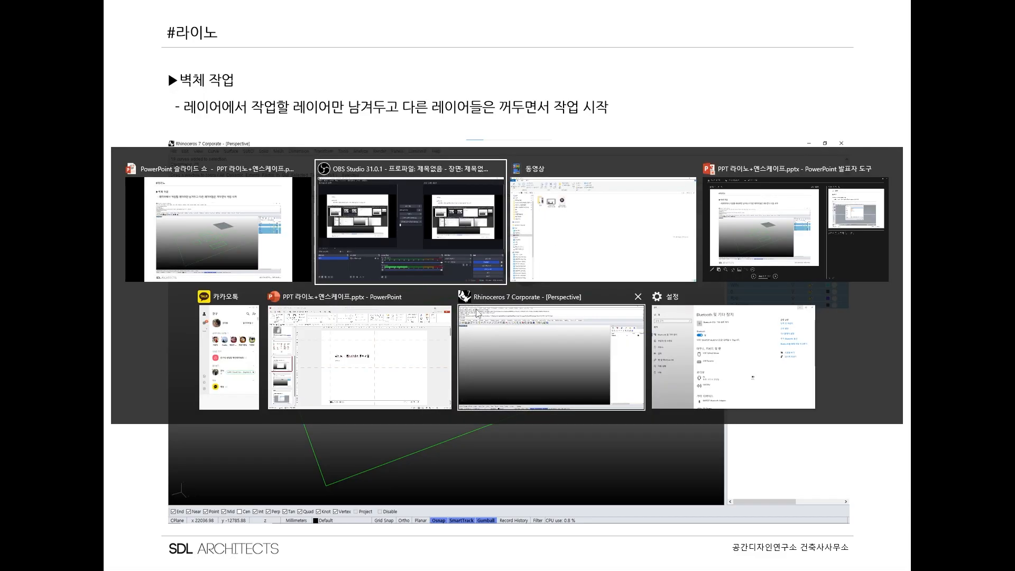
click(493, 316)
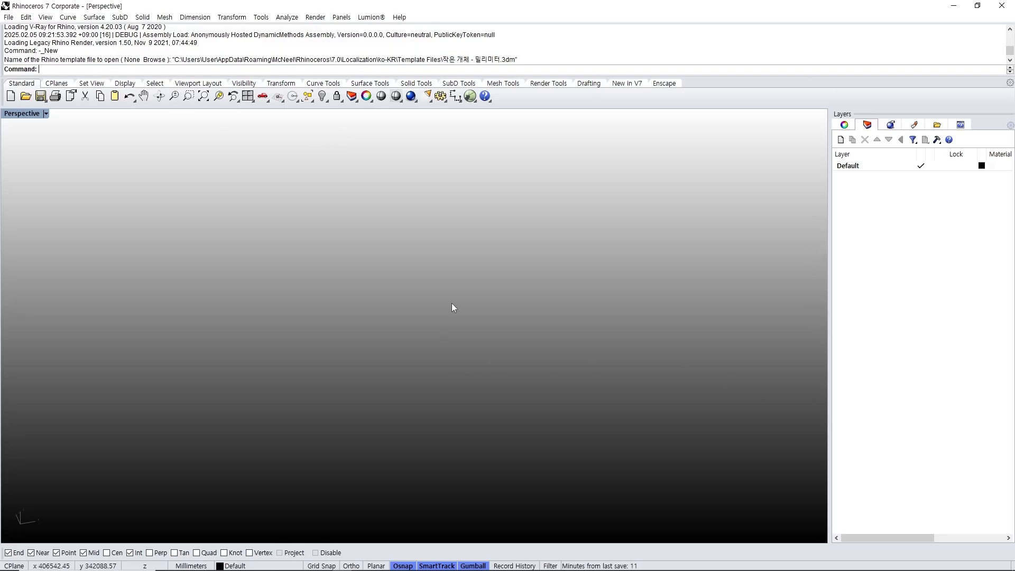
text(Import)
key(Return)
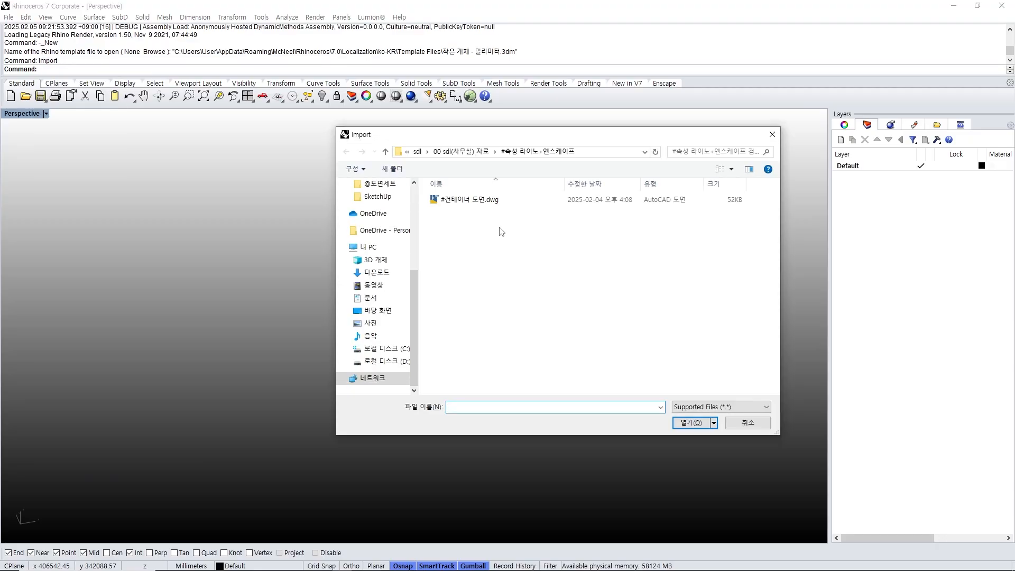
double_click(510, 202)
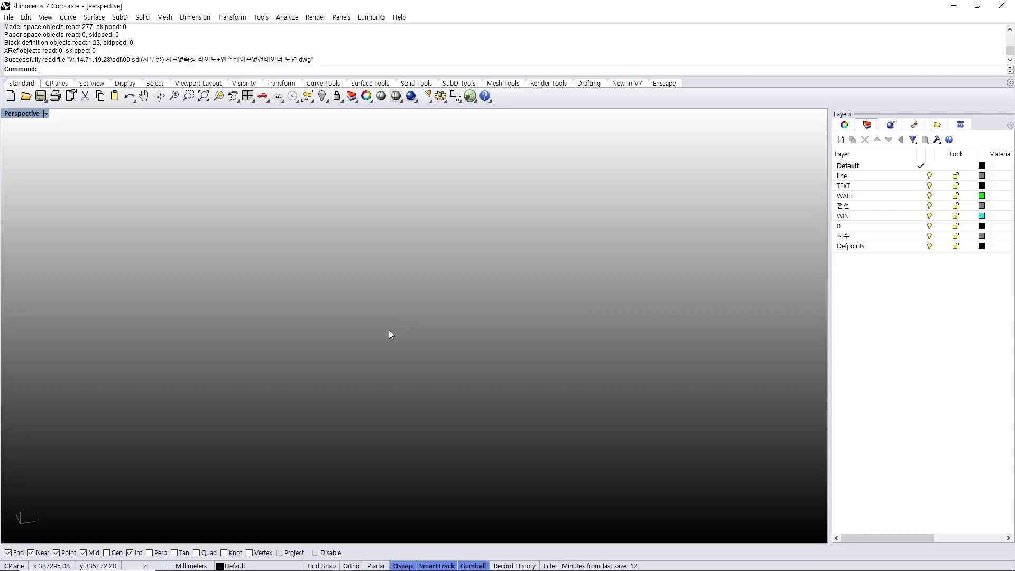
- Select the last imported objects, zoom the view to them and clear the selection
key(Return)
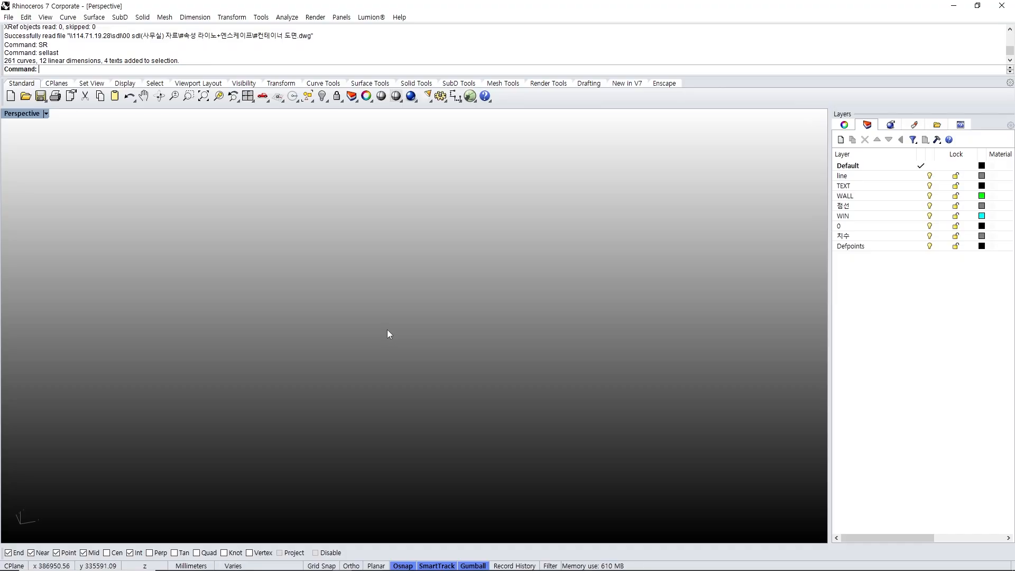
key(Return)
key(Escape)
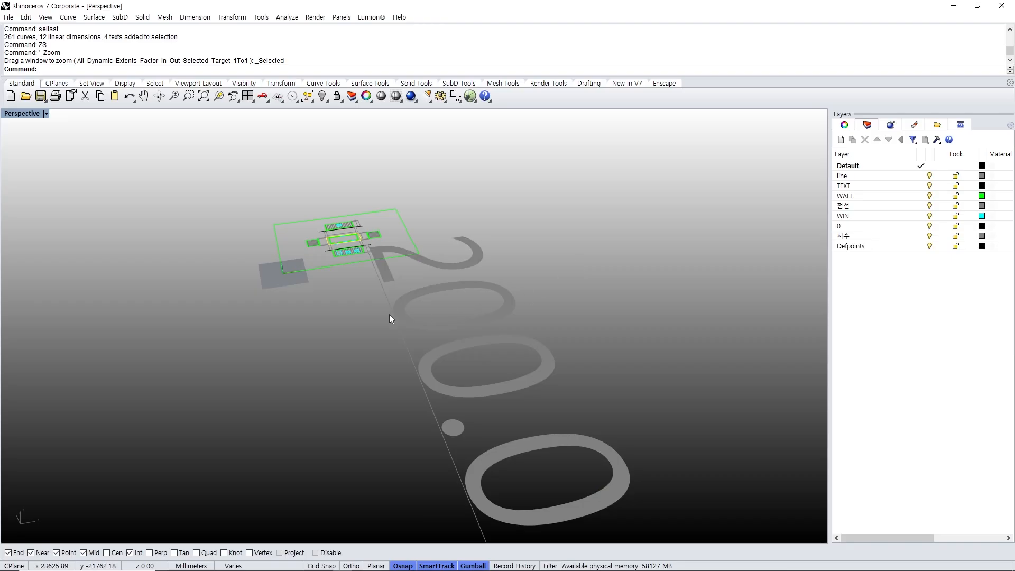
- Delete the oversized 200.0 linear dimension lying beside the imported container drawings
mouse_move(389, 314)
right_down()
mouse_move(413, 320)
mouse_move(358, 355)
mouse_move(374, 367)
right_up()
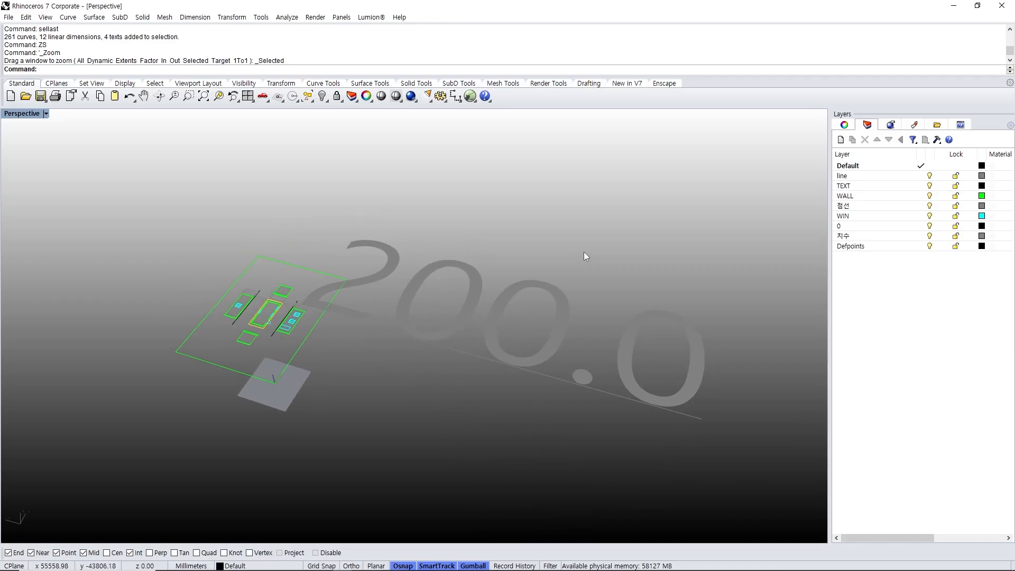
drag(616, 233, 397, 405)
text(E)
key(Return)
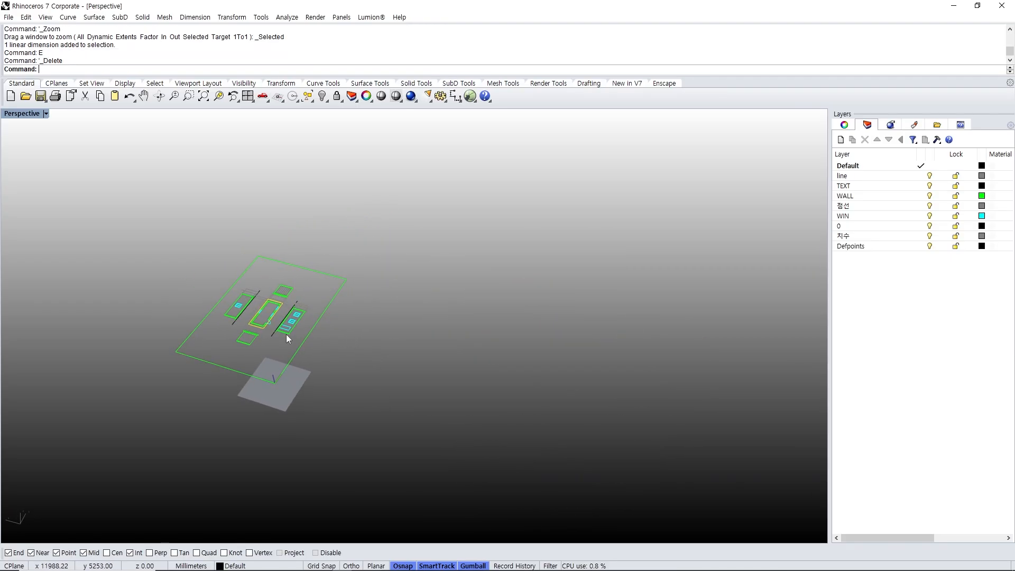
- Examine the container's floor plan and elevations, selecting the dimensions and guide lines around them to see how the views align
mouse_move(286, 334)
right_down()
mouse_move(415, 358)
mouse_move(483, 269)
mouse_move(429, 307)
right_up()
scroll(460, 290, up, 6)
scroll(426, 285, down, 3)
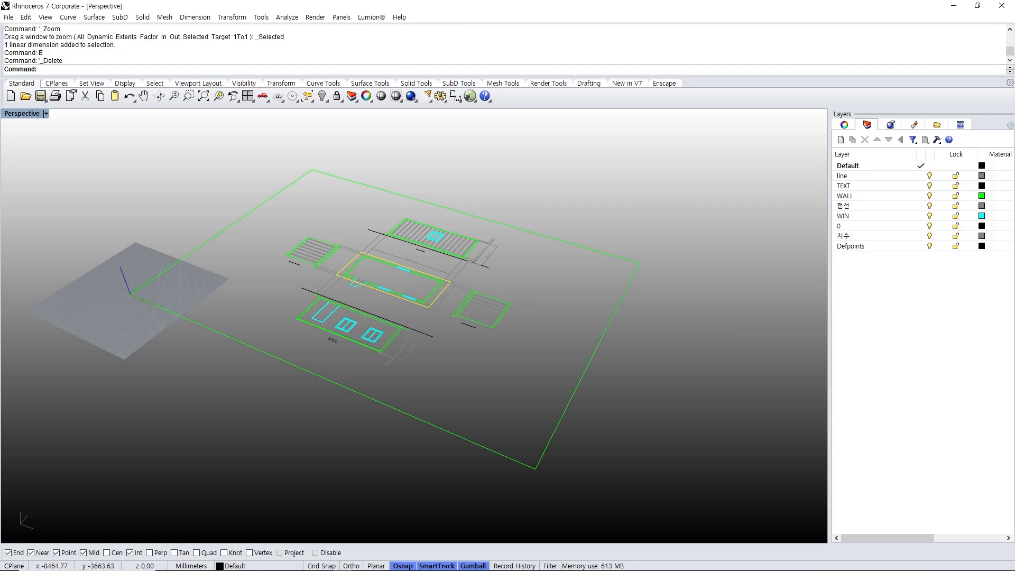
drag(673, 129, 545, 271)
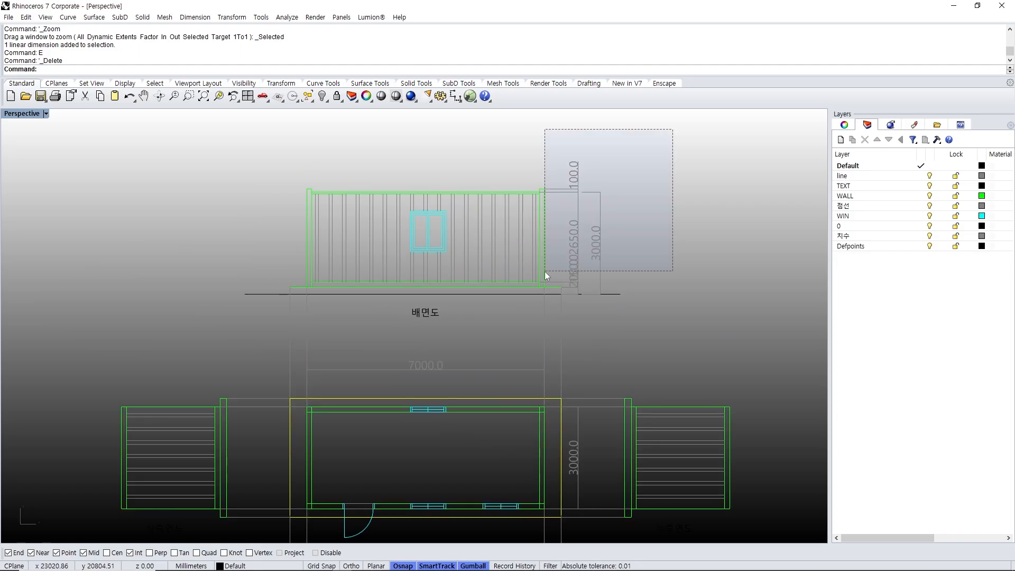
shift+right_drag(507, 339, 528, 275)
drag(627, 284, 490, 311)
scroll(487, 310, down, 6)
shift+right_drag(532, 443, 518, 316)
scroll(528, 371, up, 8)
drag(609, 297, 509, 378)
shift+right_drag(414, 172, 492, 349)
drag(613, 344, 550, 362)
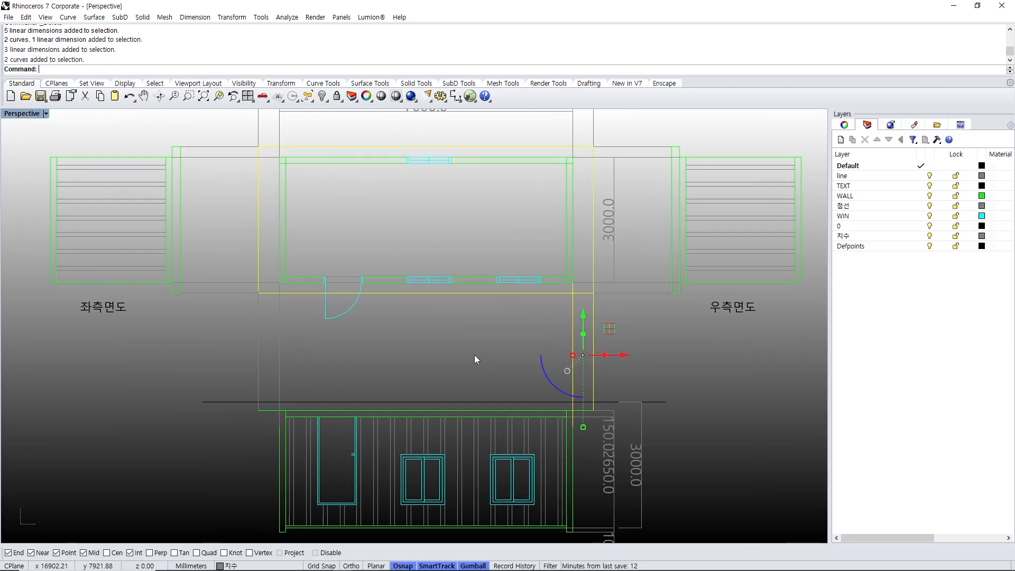
shift+right_drag(330, 297, 370, 343)
drag(349, 356, 266, 385)
shift+right_drag(264, 358, 276, 404)
drag(280, 406, 246, 182)
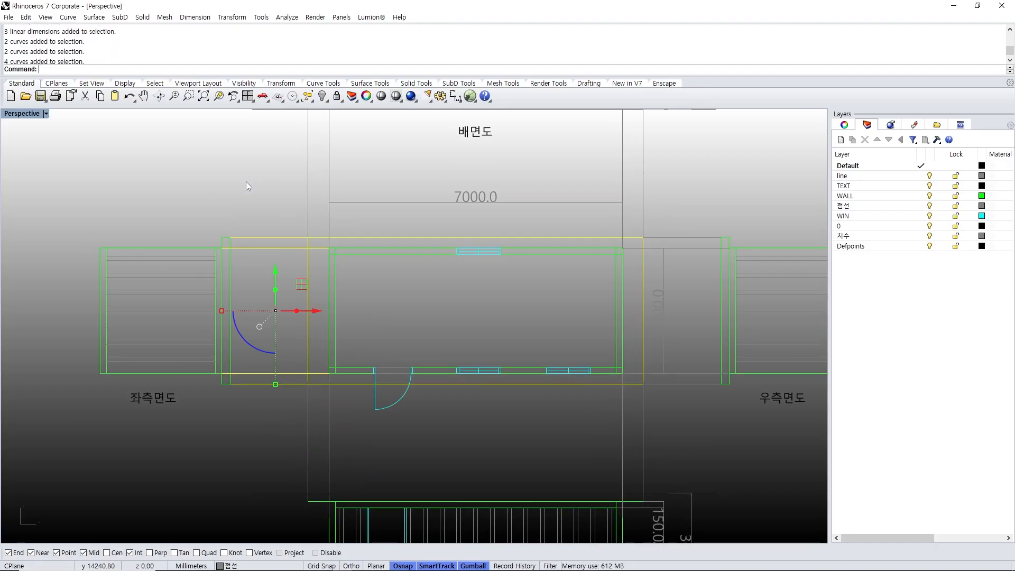
shift+right_drag(446, 142, 402, 297)
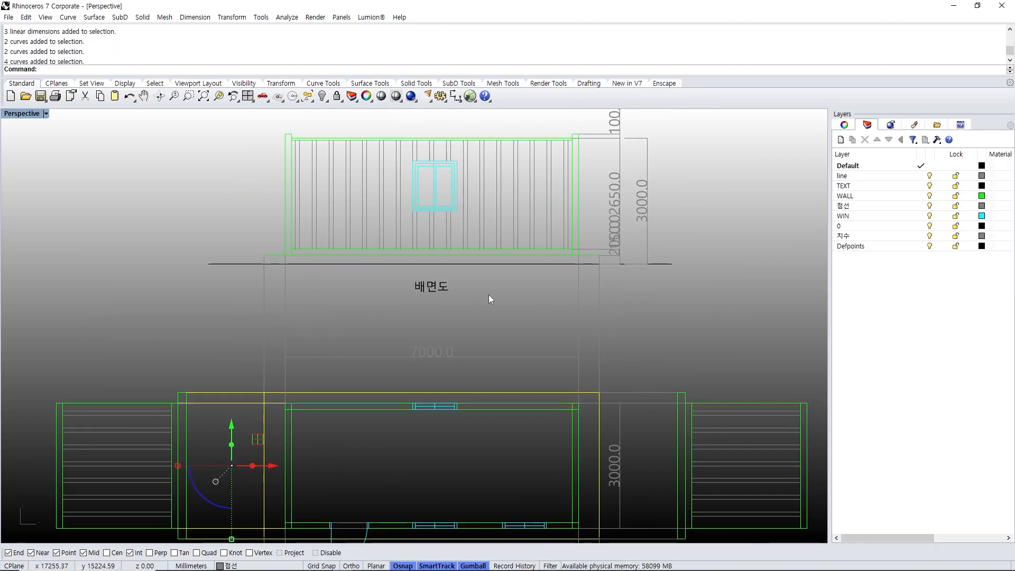
shift+right_drag(495, 305, 464, 358)
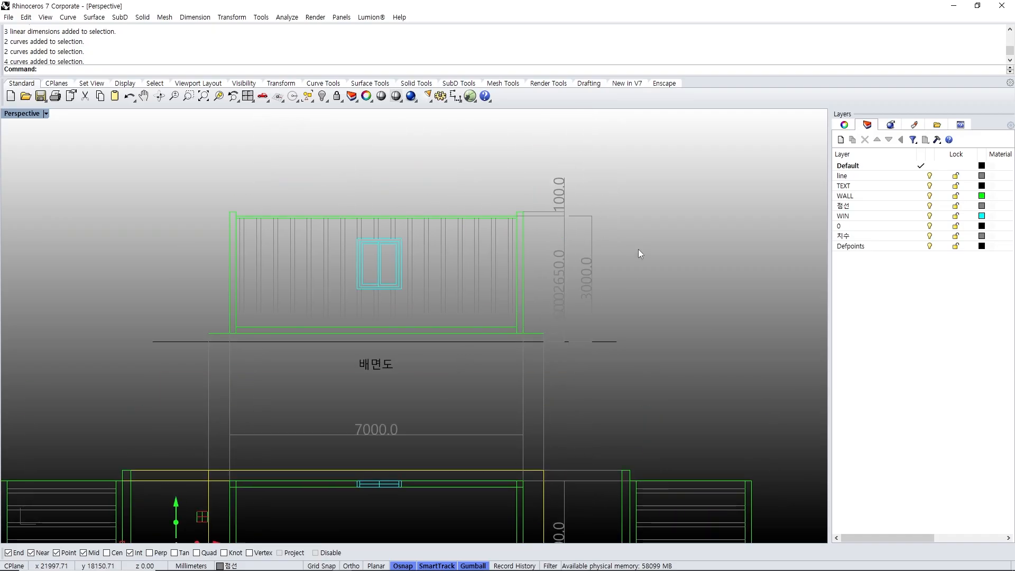
- Measure the height of the outer wall edge in the rear elevation (배면도), from the base line to the top corner
scroll(608, 238, up, 5)
right_drag(564, 266, 476, 305)
scroll(478, 307, down, 3)
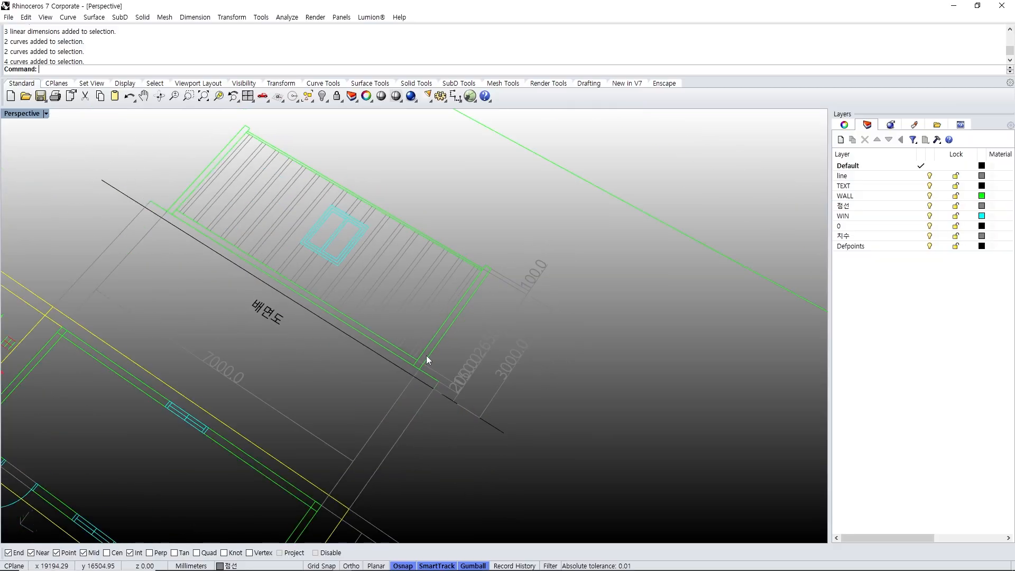
scroll(426, 360, up, 3)
text(D)
key(Return)
click(414, 375)
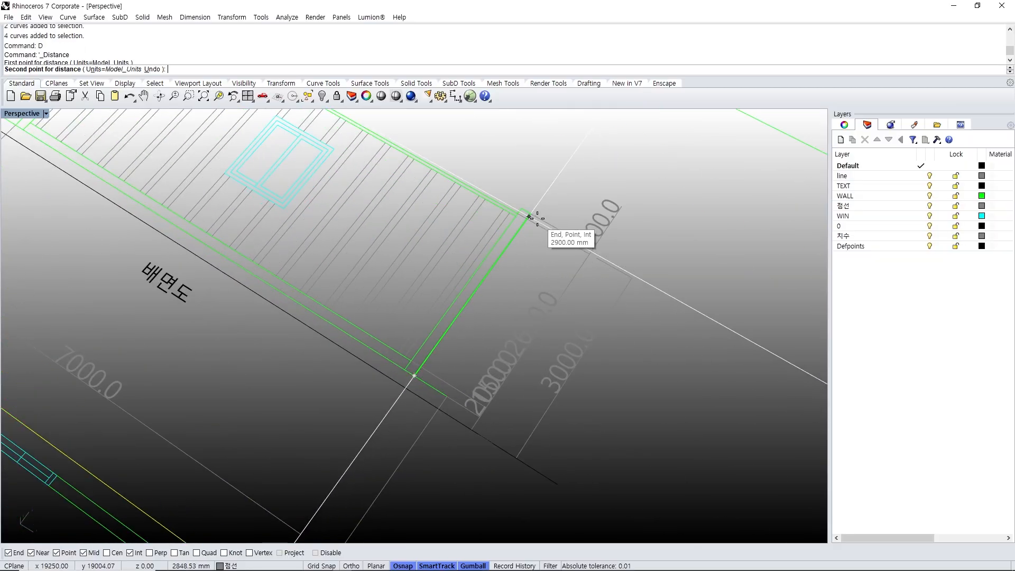
click(529, 216)
scroll(303, 391, down, 2)
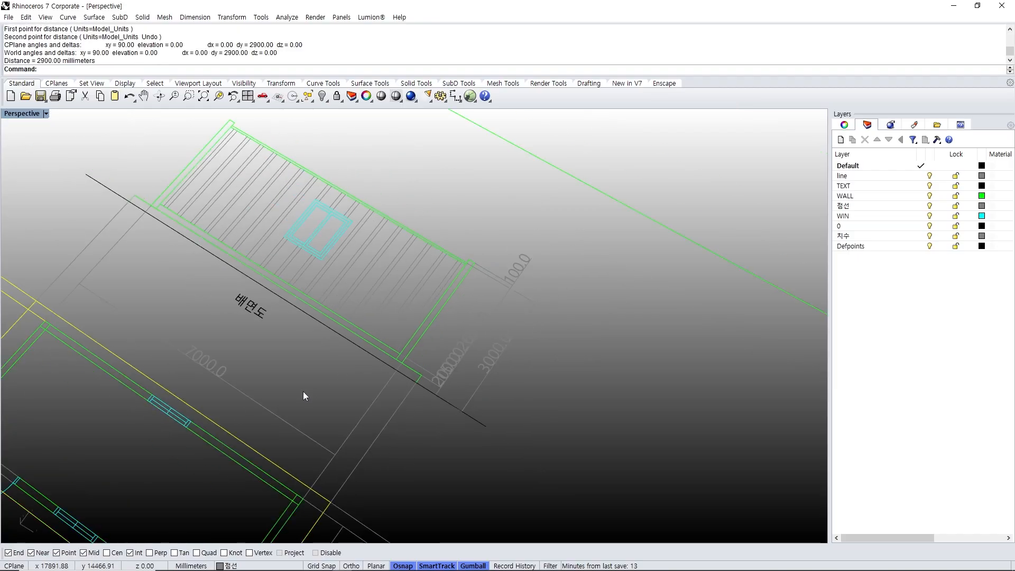
- Check the length of the outer short wall on the floor plan's right side with the Distance command
scroll(410, 344, down, 6)
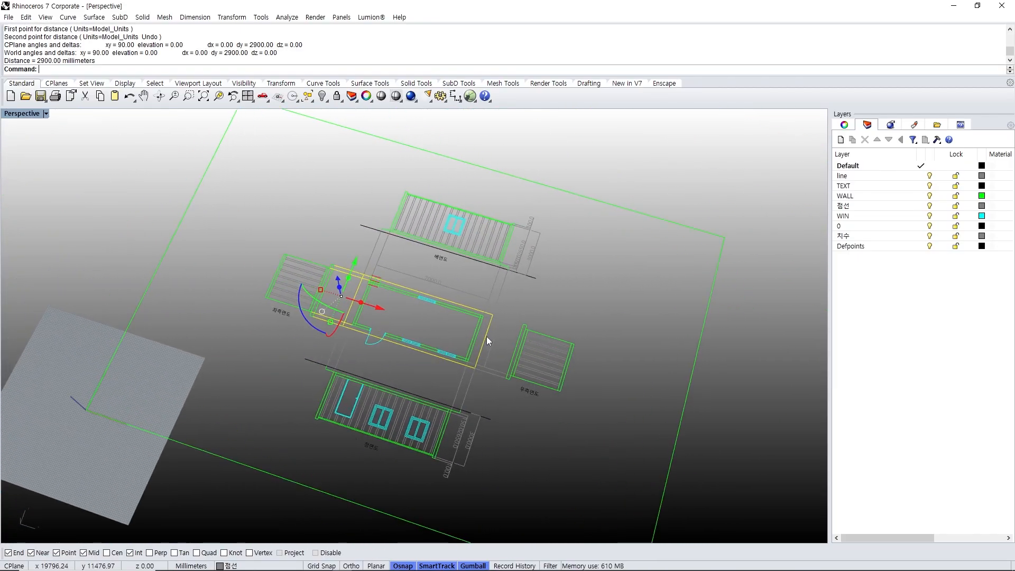
scroll(486, 338, up, 4)
text(D)
key(Return)
click(463, 369)
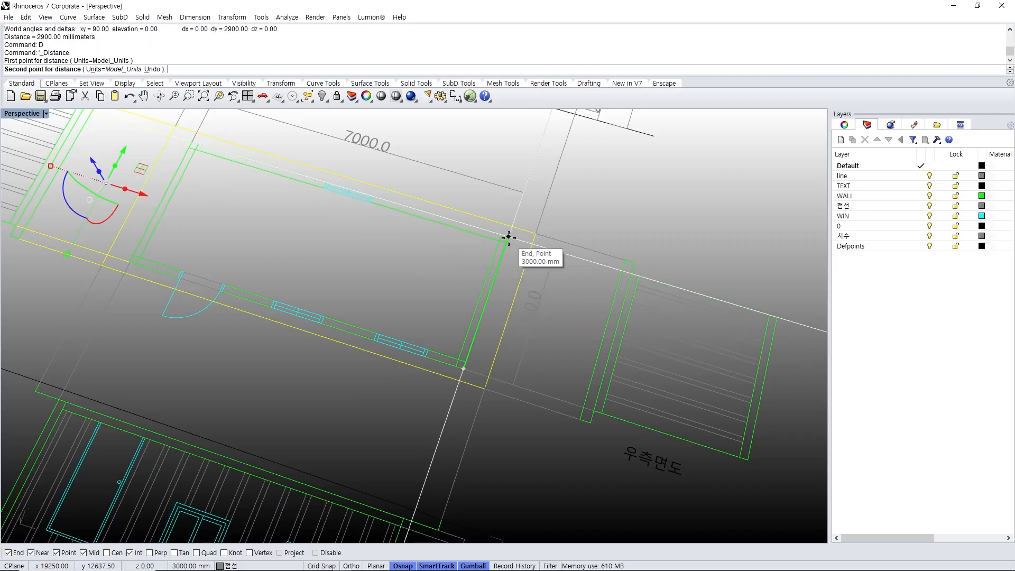
key(Escape)
- Clear the selection and examine the floor plan's wall lines and the yellow outline around them
scroll(505, 248, down, 3)
right_drag(500, 256, 550, 380)
scroll(448, 296, up, 4)
right_drag(549, 380, 443, 330)
scroll(494, 321, down, 3)
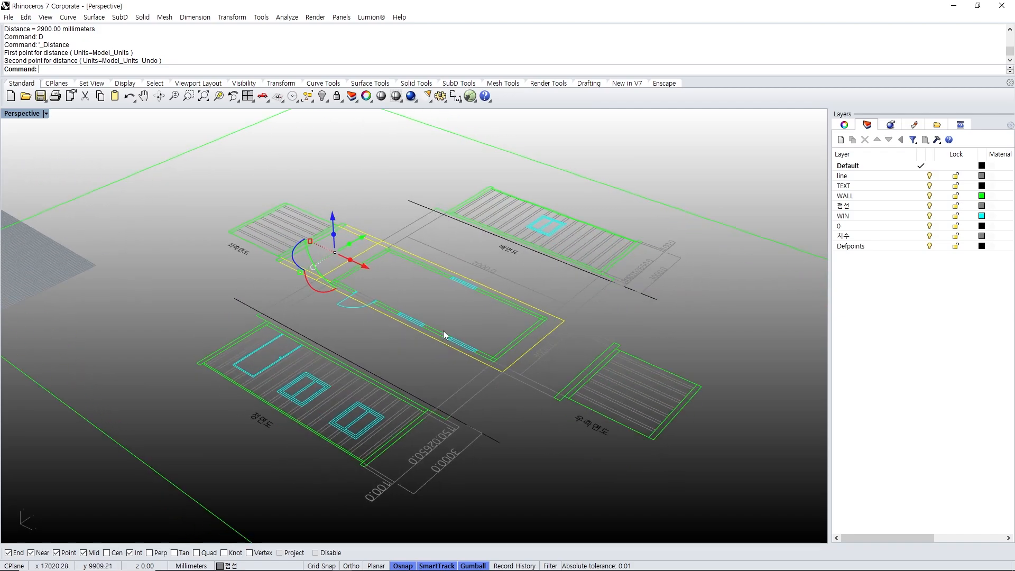
key(Escape)
right_drag(365, 303, 402, 295)
scroll(330, 244, up, 6)
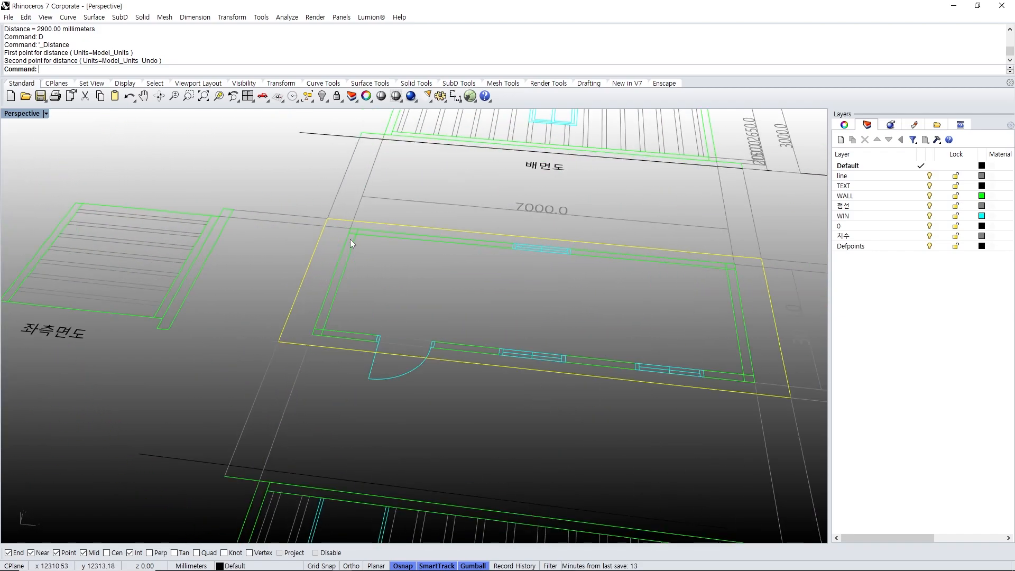
right_drag(350, 239, 384, 252)
scroll(448, 227, up, 4)
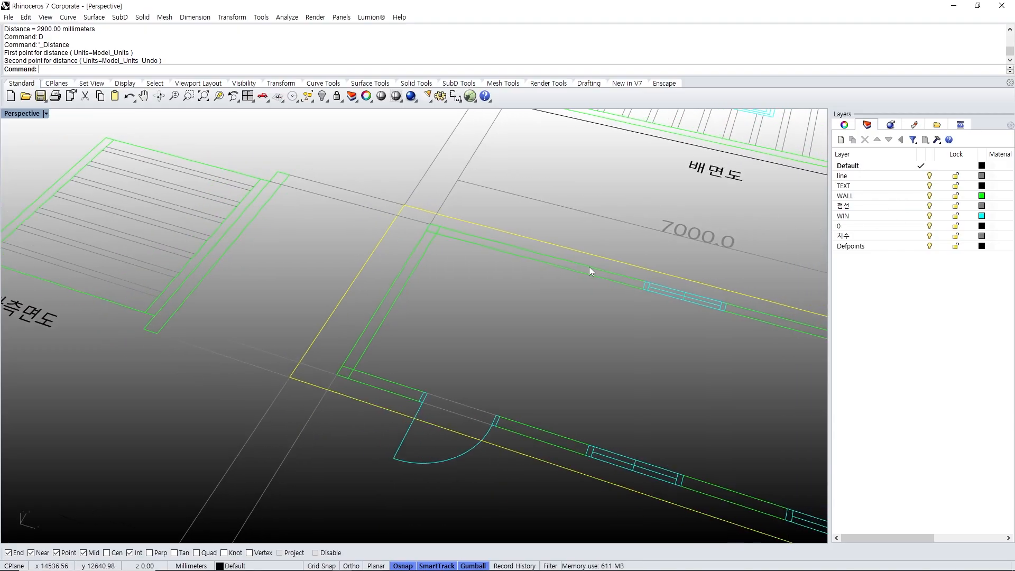
text(bb)
key(Return)
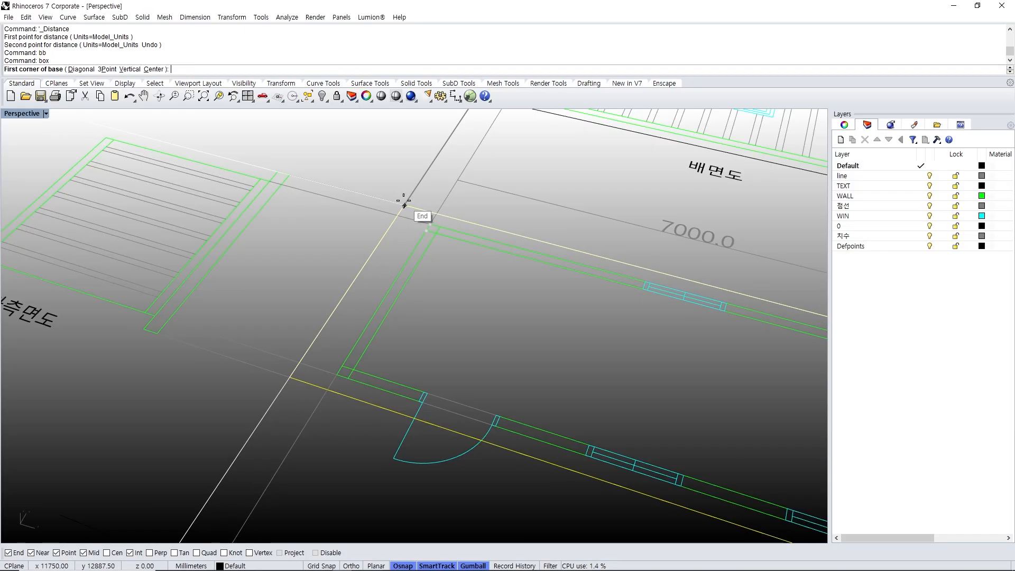
scroll(404, 205, down, 3)
shift+right_drag(404, 206, 427, 344)
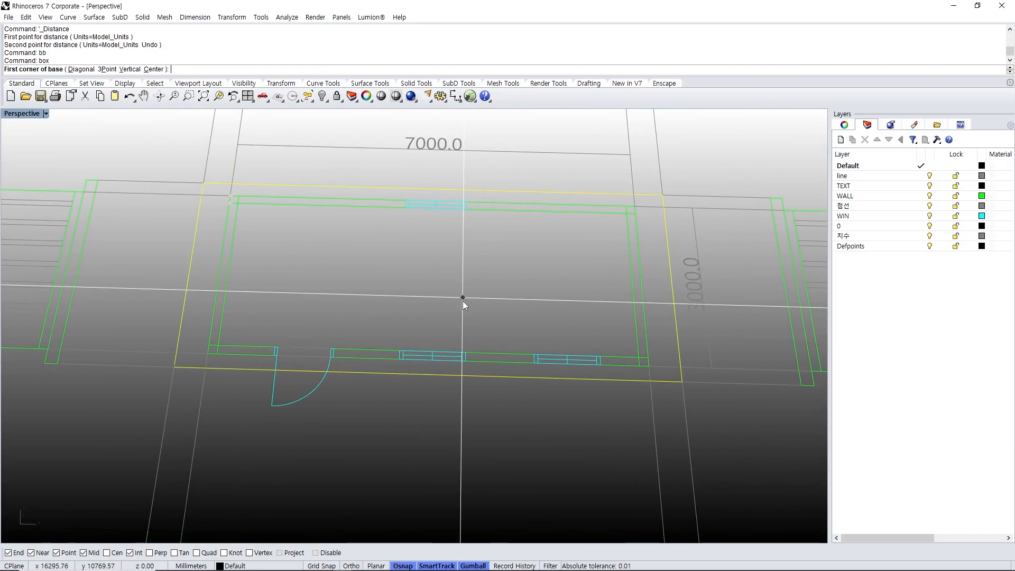
key(Escape)
- Measure the distance from the end of the base line to the ground line in the front elevation (정면도)
scroll(463, 298, down, 8)
shift+right_drag(463, 298, 478, 359)
scroll(497, 239, up, 6)
shift+right_drag(555, 271, 535, 259)
scroll(566, 242, up, 5)
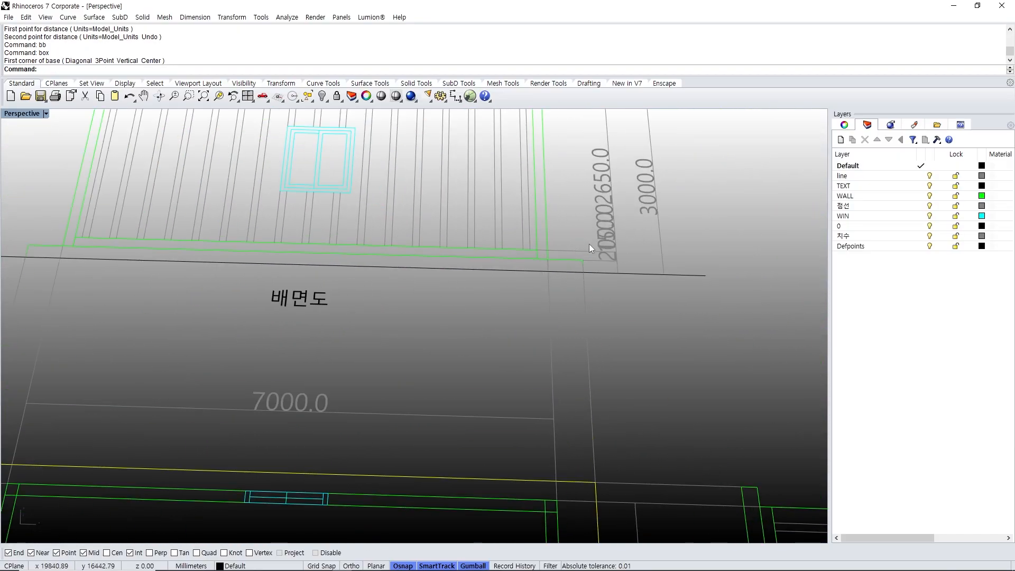
scroll(594, 251, down, 6)
shift+right_drag(596, 263, 526, 216)
scroll(573, 322, up, 3)
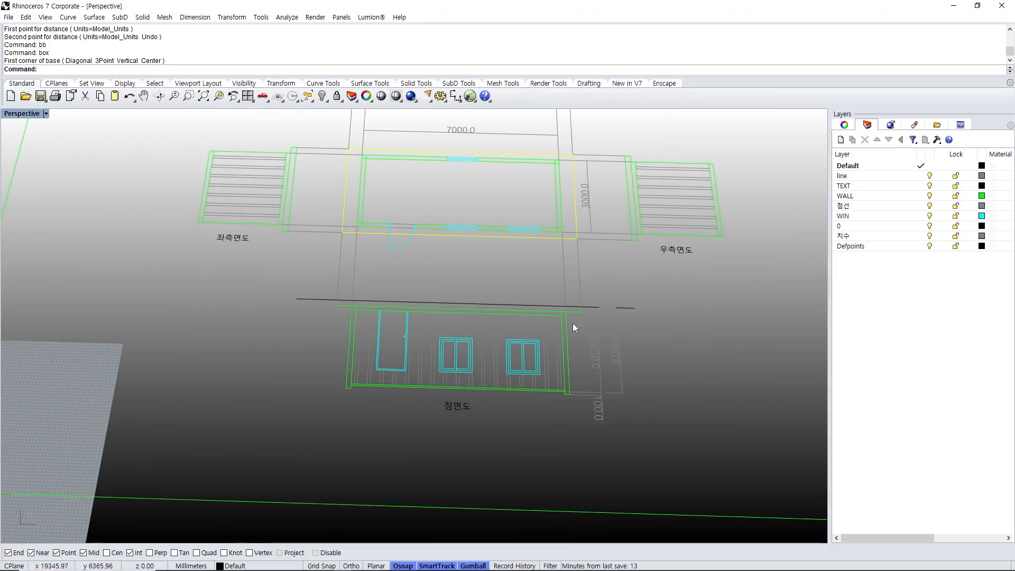
scroll(574, 291, up, 5)
text(D)
key(Return)
click(592, 359)
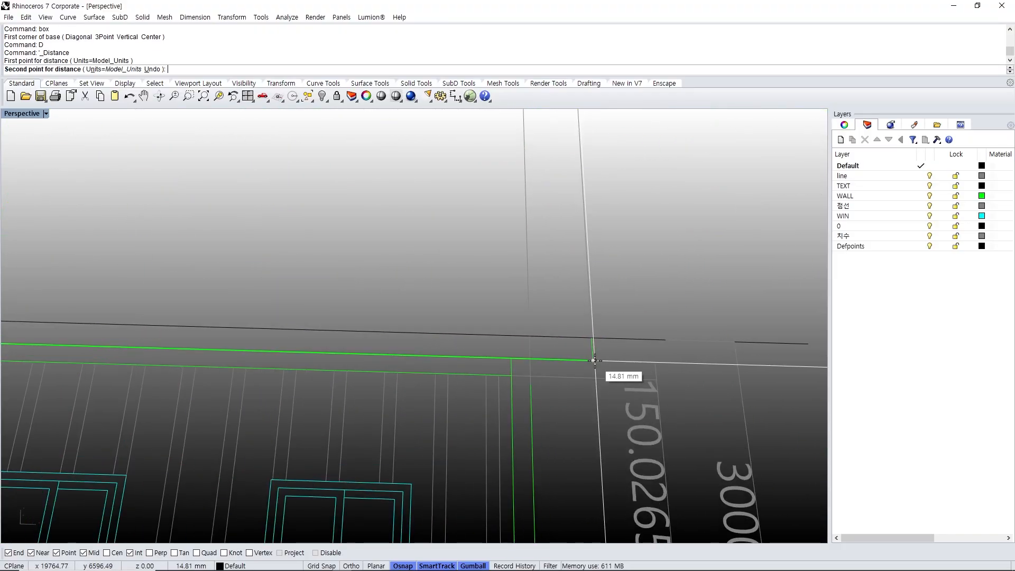
click(591, 337)
- Check the length and width of the yellow outline around the floor plan with the Distance command
scroll(521, 308, down, 6)
shift+right_drag(398, 289, 467, 351)
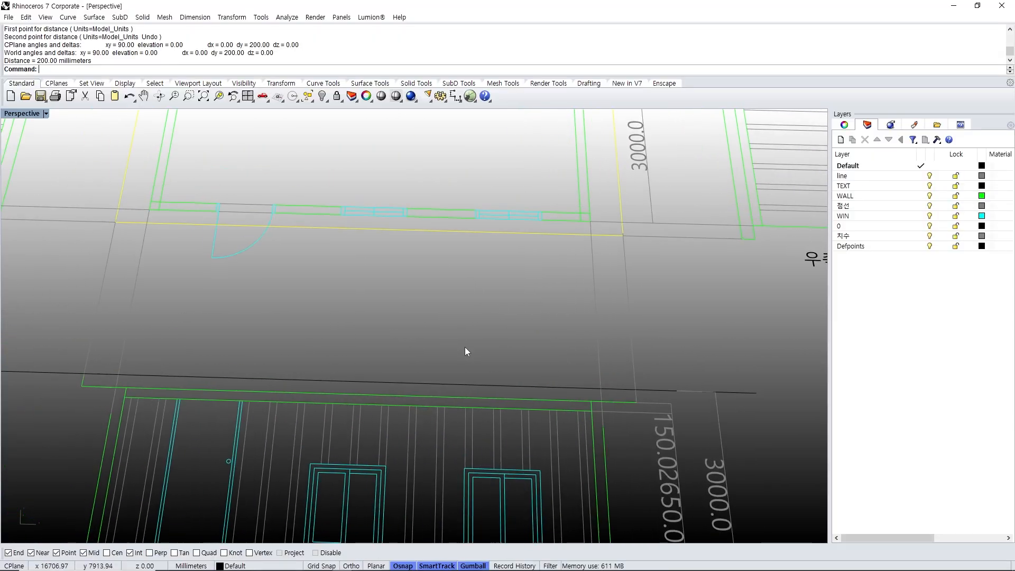
shift+right_drag(363, 267, 379, 355)
shift+right_drag(233, 261, 235, 265)
scroll(195, 320, up, 2)
text(D)
key(Return)
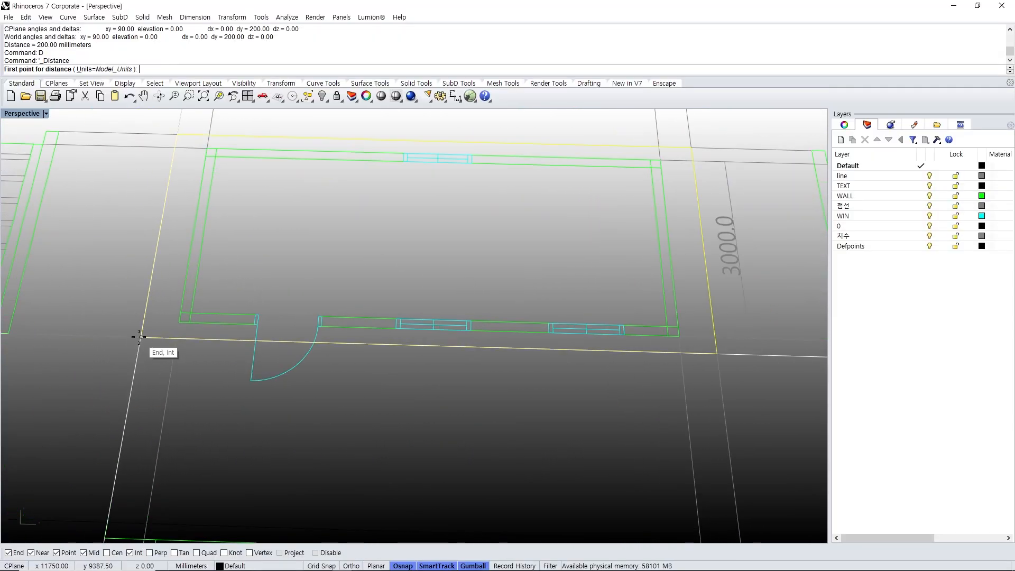
click(141, 336)
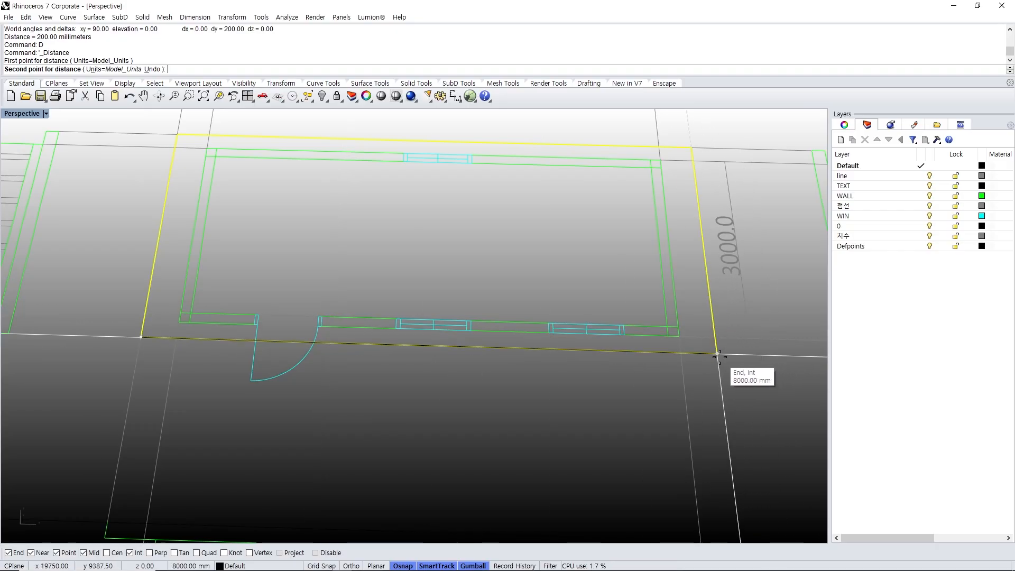
shift+right_drag(287, 224, 319, 264)
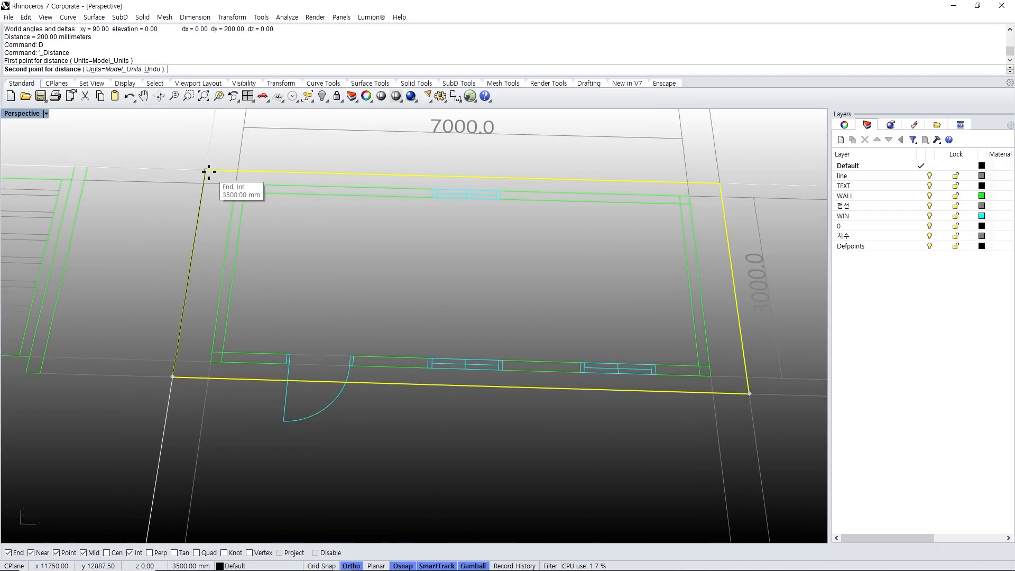
key(Escape)
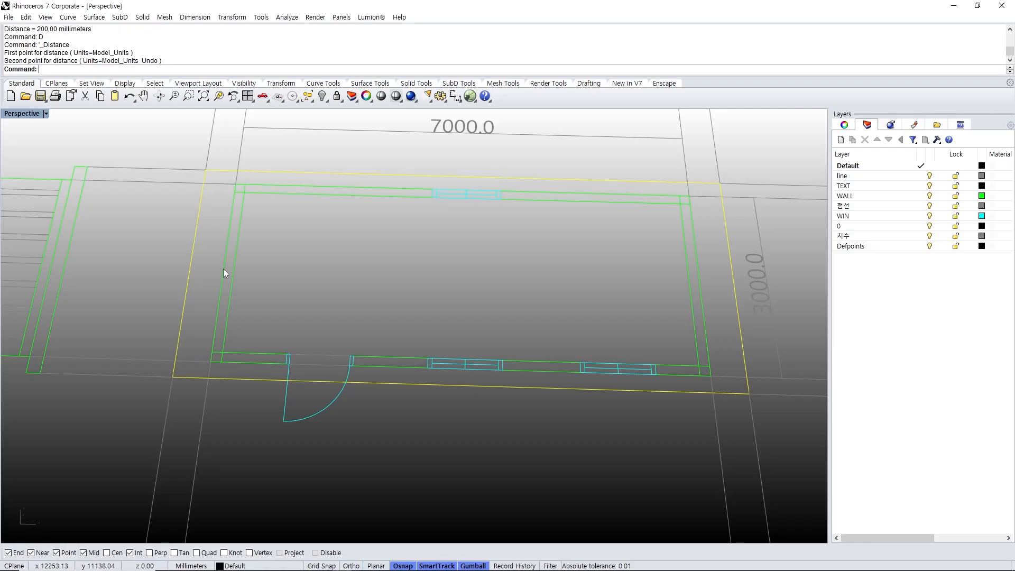
- Create a 200 mm high box over the yellow outline around the floor plan, from corner to opposite corner
text(bb)
key(Return)
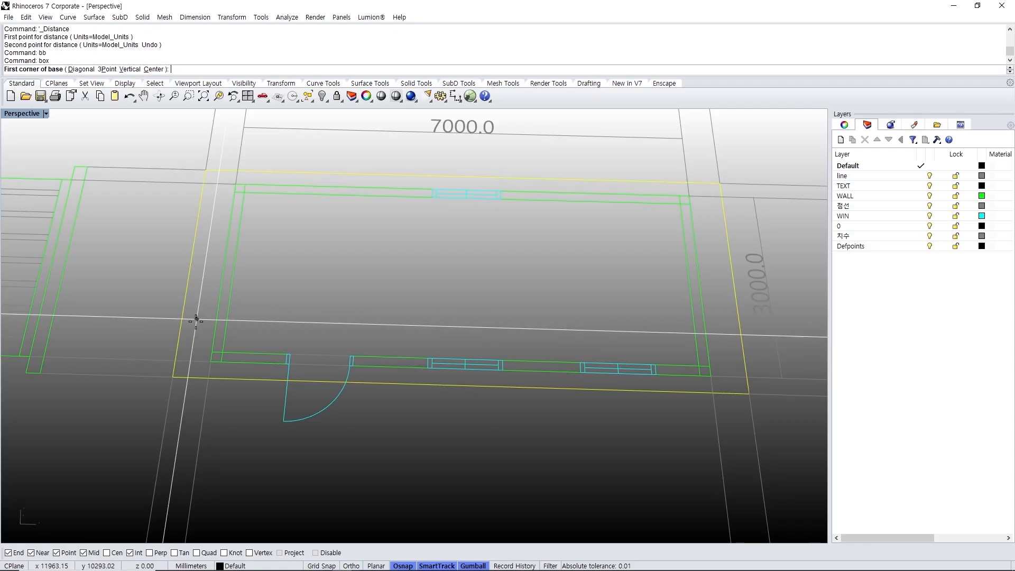
click(174, 377)
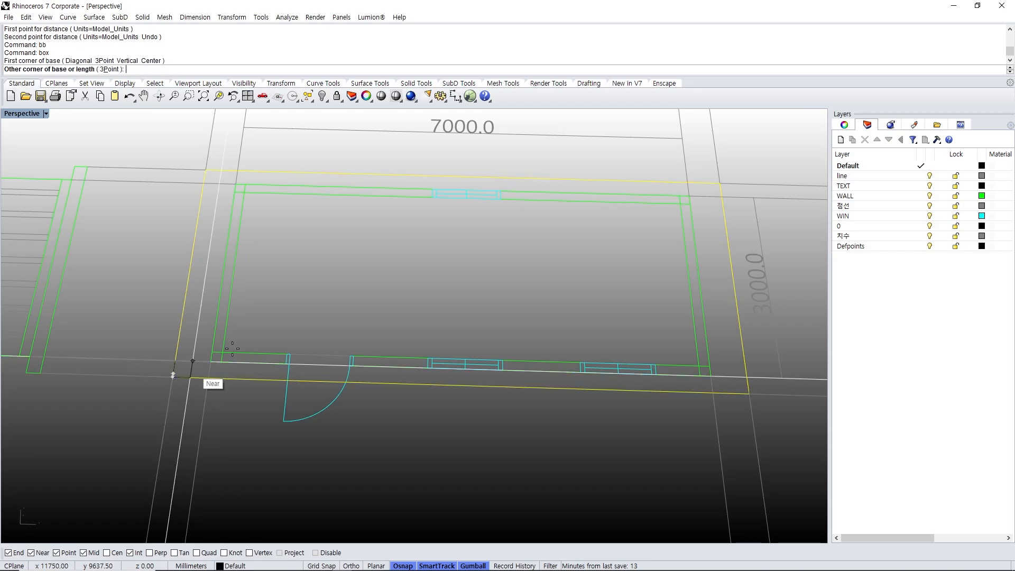
click(723, 187)
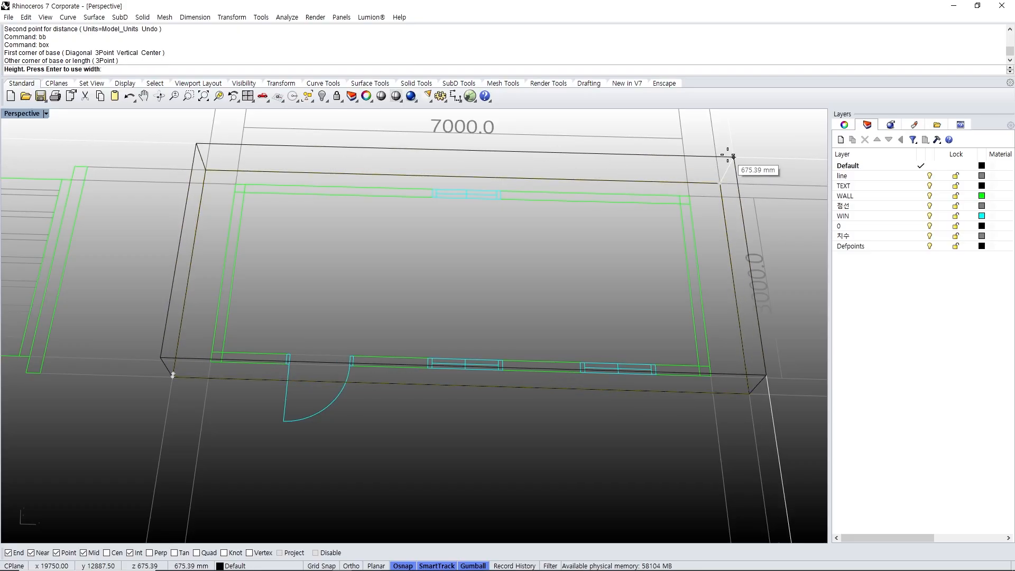
text(200)
key(Return)
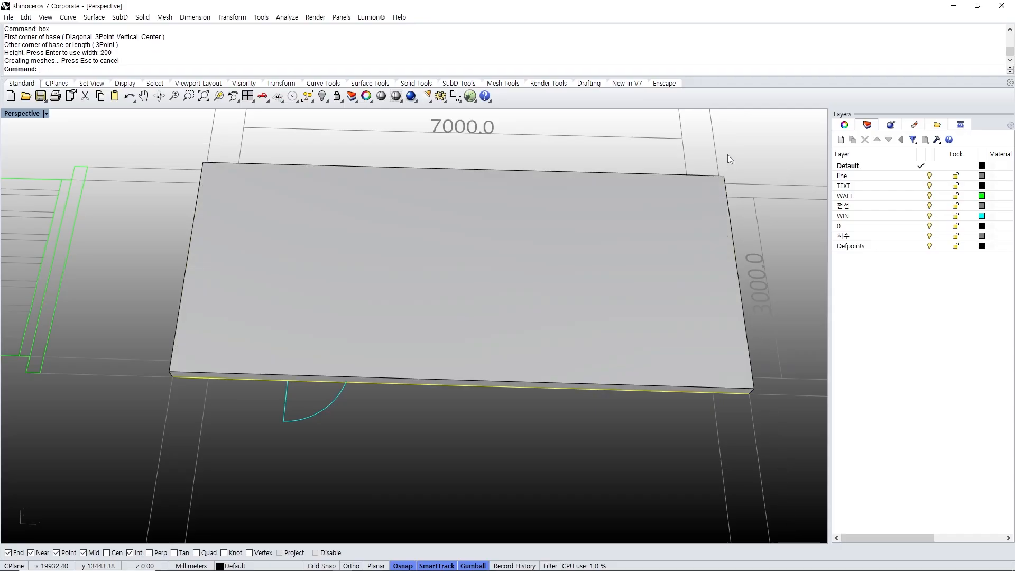
- Move the base box vertically down from its top corner to its bottom corner, bringing its top face level with the floor plan
scroll(246, 367, up, 3)
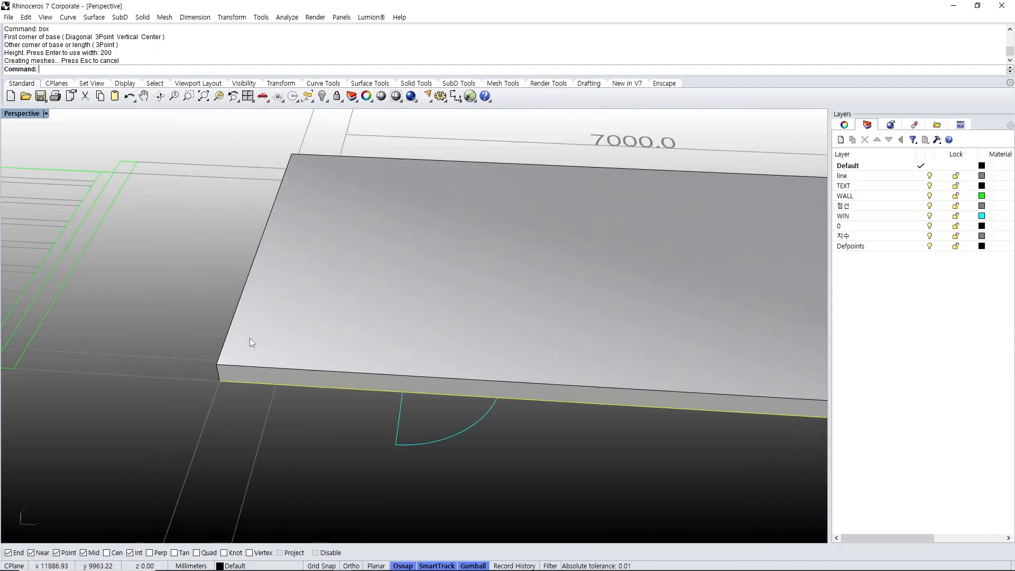
click(256, 356)
right_drag(321, 392, 306, 353)
scroll(307, 353, down, 3)
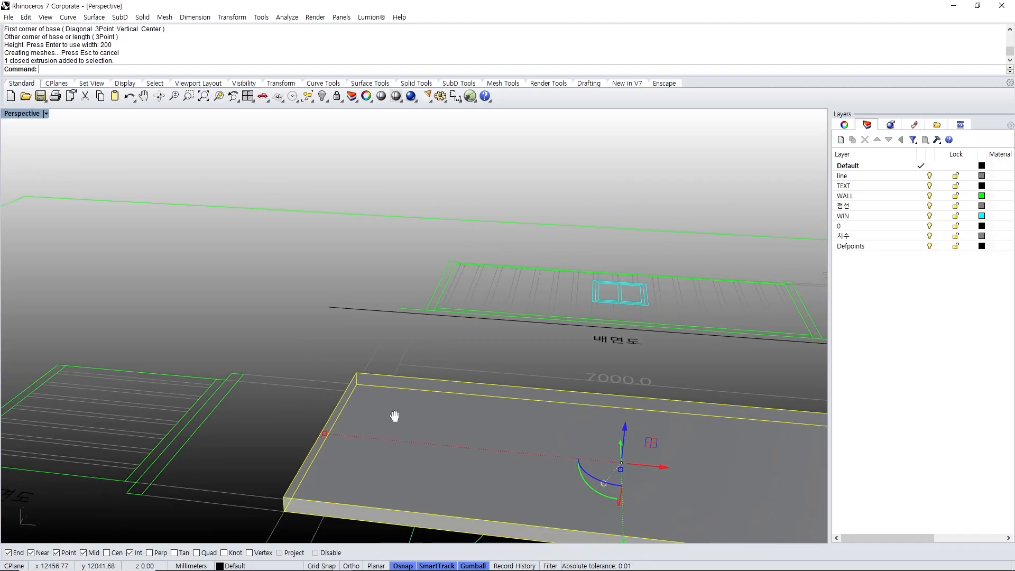
shift+right_drag(394, 414, 401, 347)
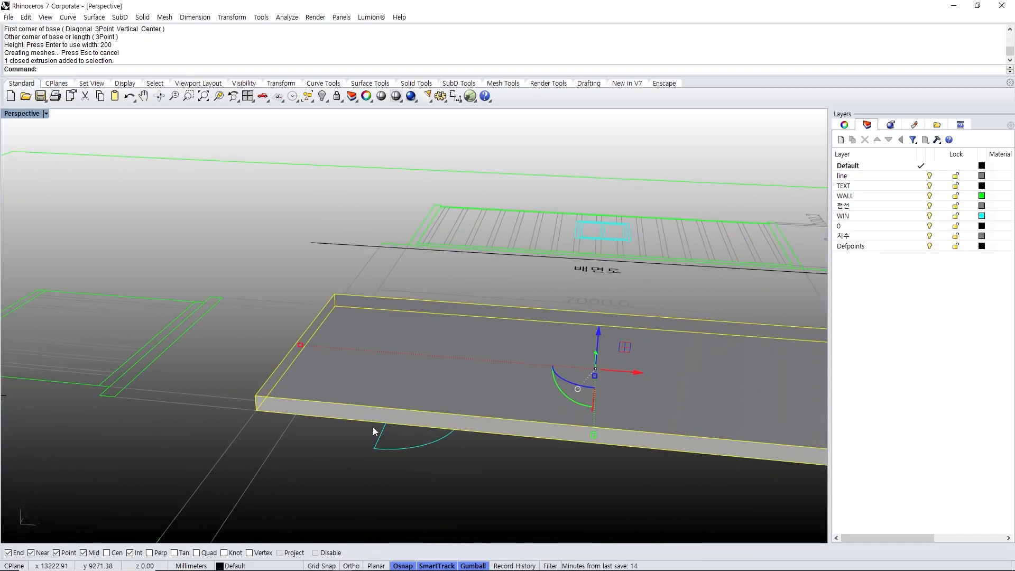
scroll(266, 408, up, 2)
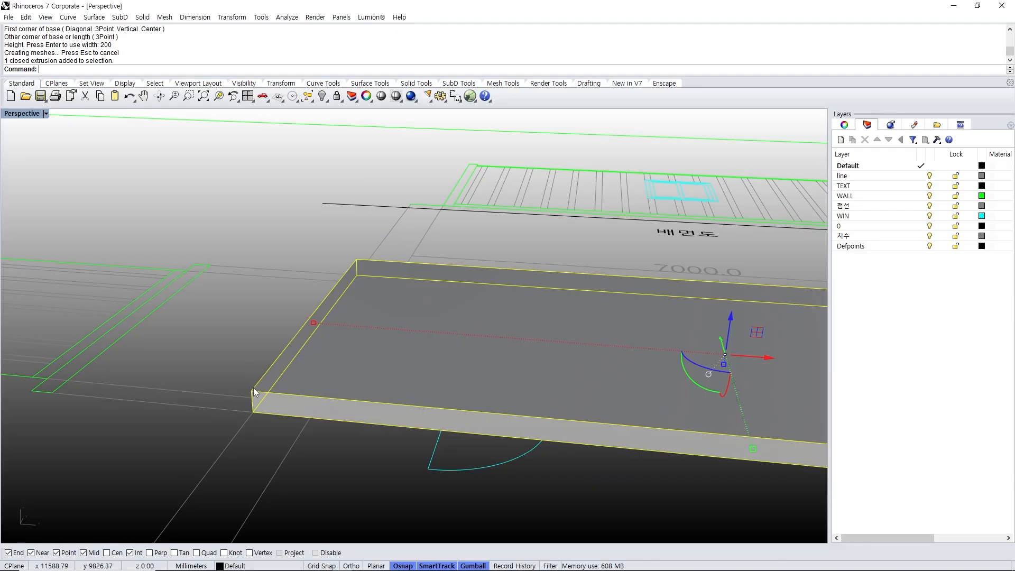
text(m)
key(Return)
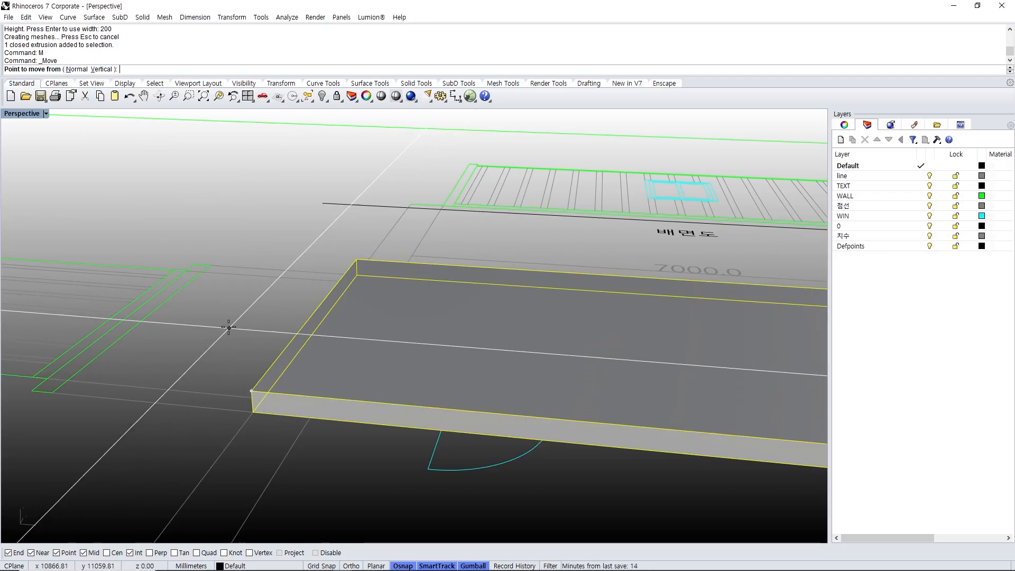
text(v)
key(Return)
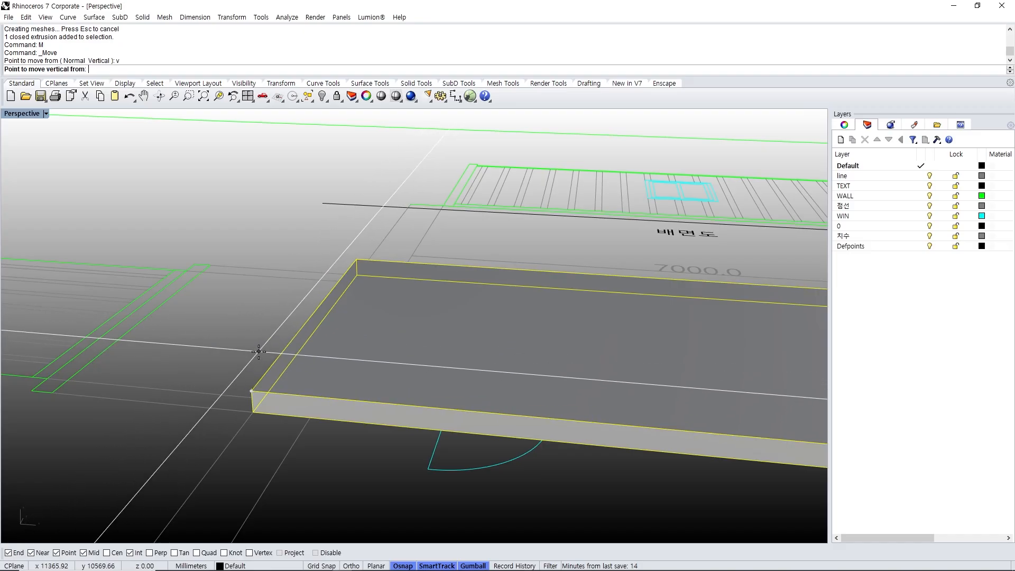
click(253, 411)
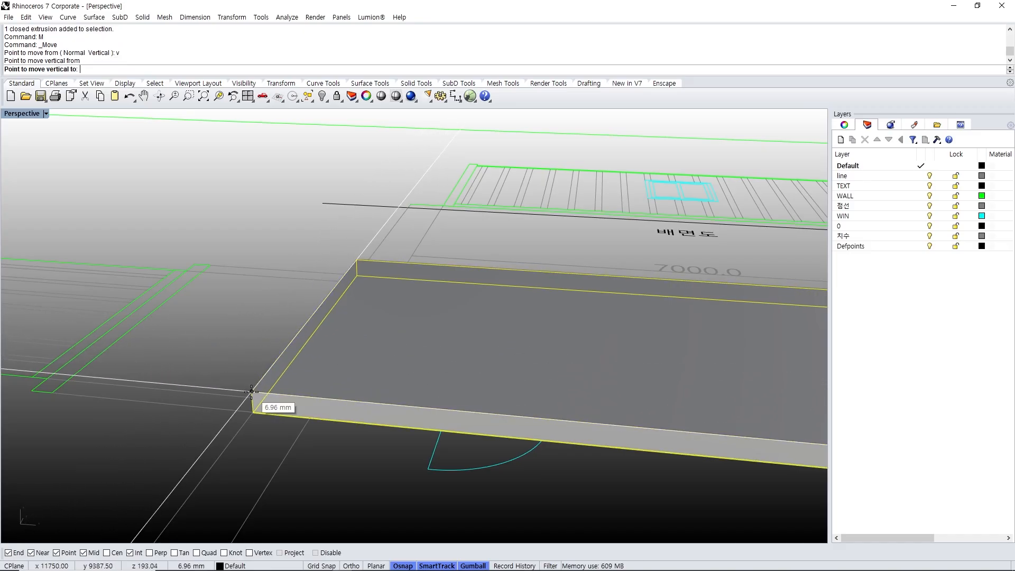
click(253, 412)
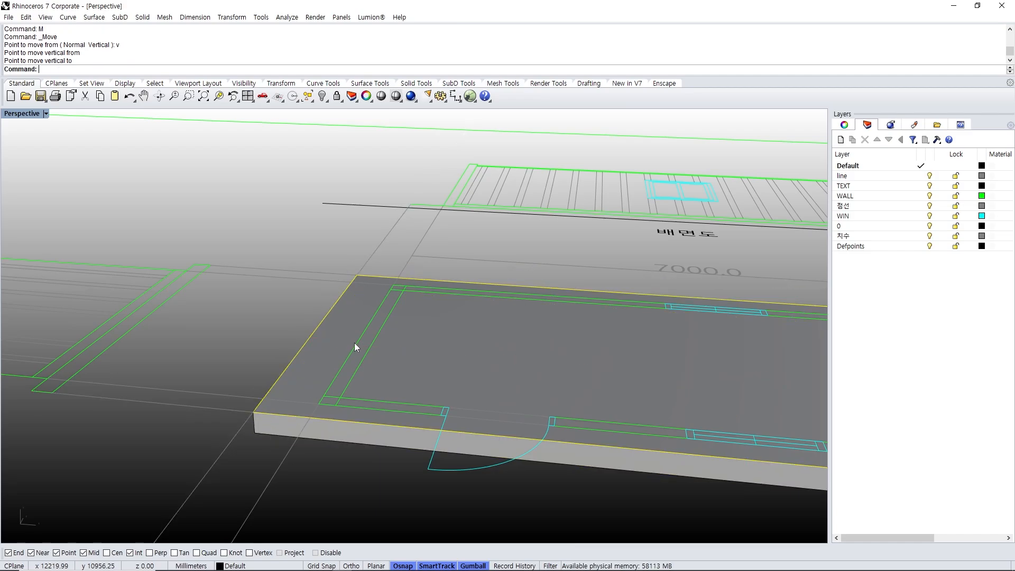
- Examine the lowered base slab with the floor plan lines on it and the surrounding elevations
shift+right_drag(354, 343, 268, 291)
right_drag(397, 288, 417, 342)
scroll(392, 350, down, 4)
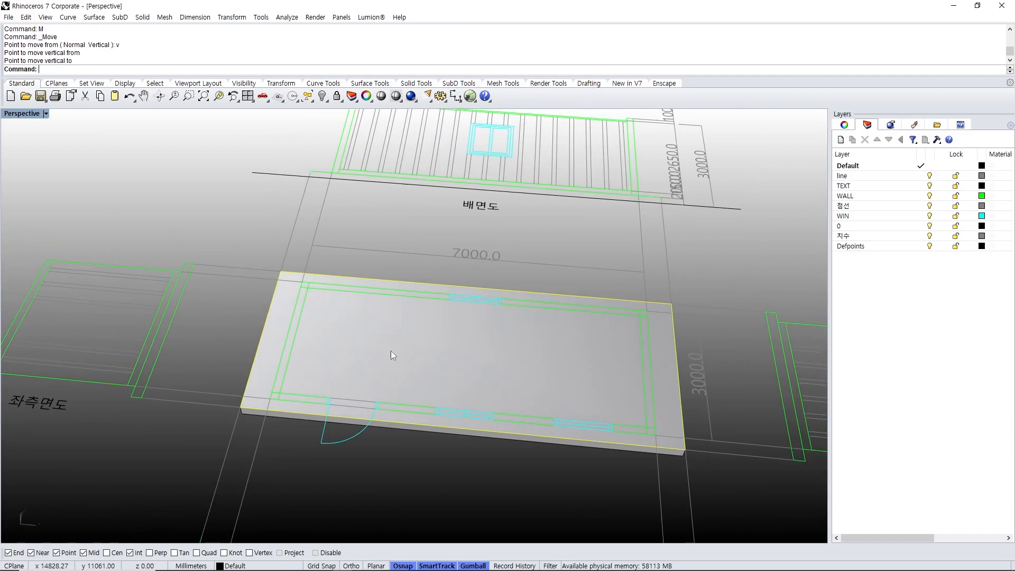
scroll(430, 404, up, 3)
scroll(353, 364, down, 6)
right_drag(389, 379, 422, 298)
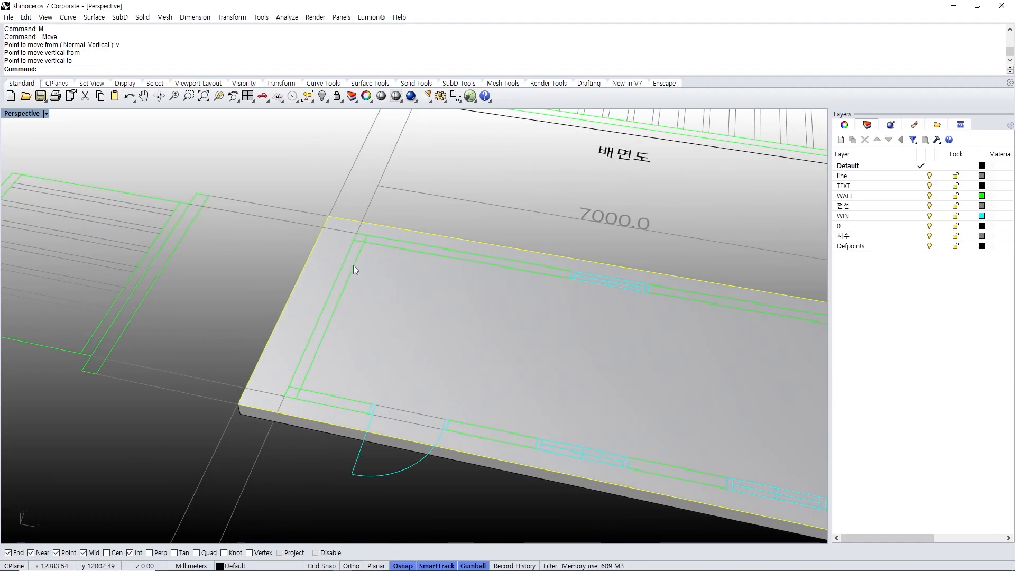
scroll(358, 263, down, 1)
shift+right_drag(349, 271, 373, 302)
scroll(350, 259, down, 5)
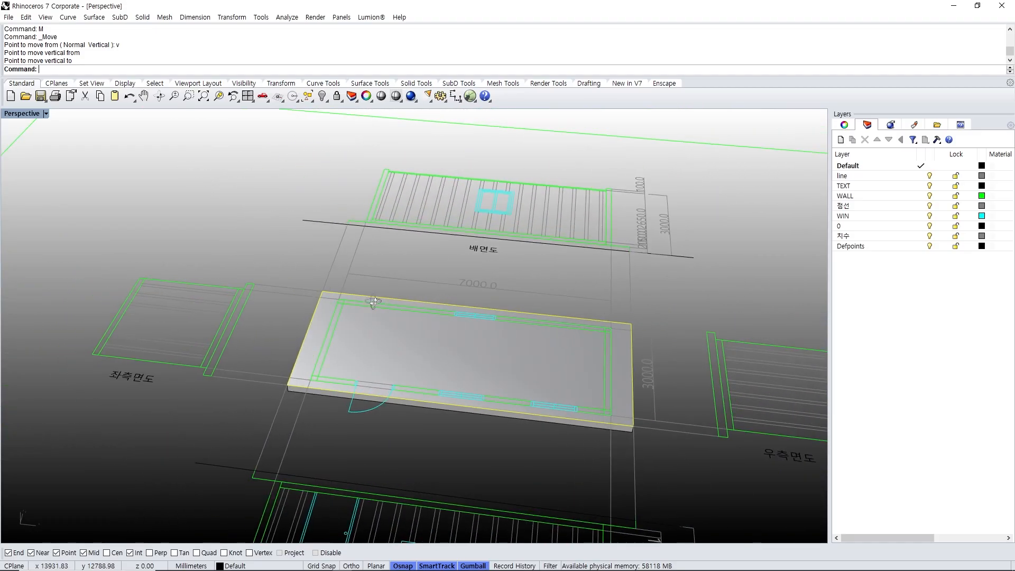
click(868, 177)
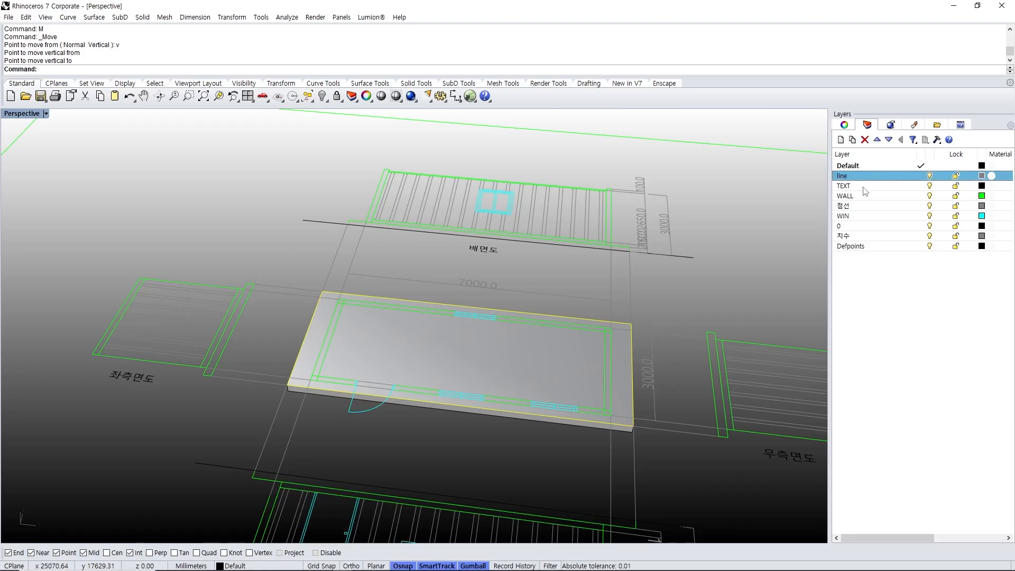
shift+right_drag(531, 296, 497, 285)
scroll(322, 293, up, 3)
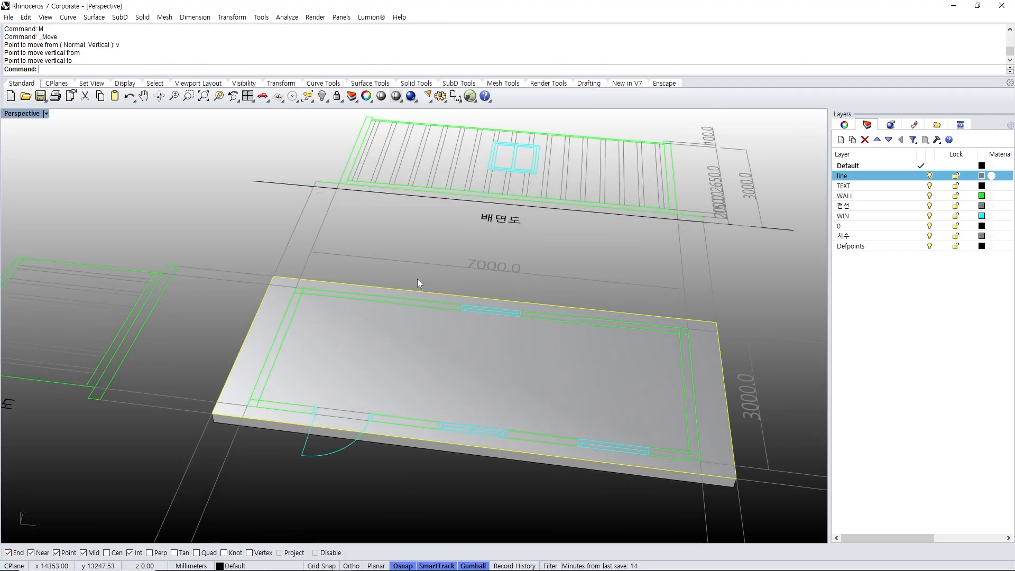
scroll(418, 283, down, 2)
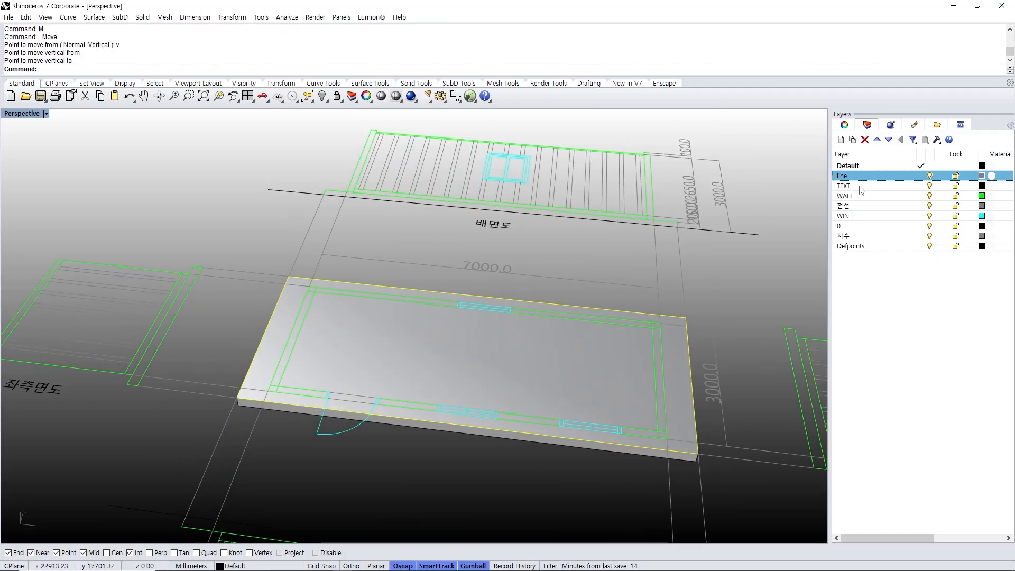
click(887, 299)
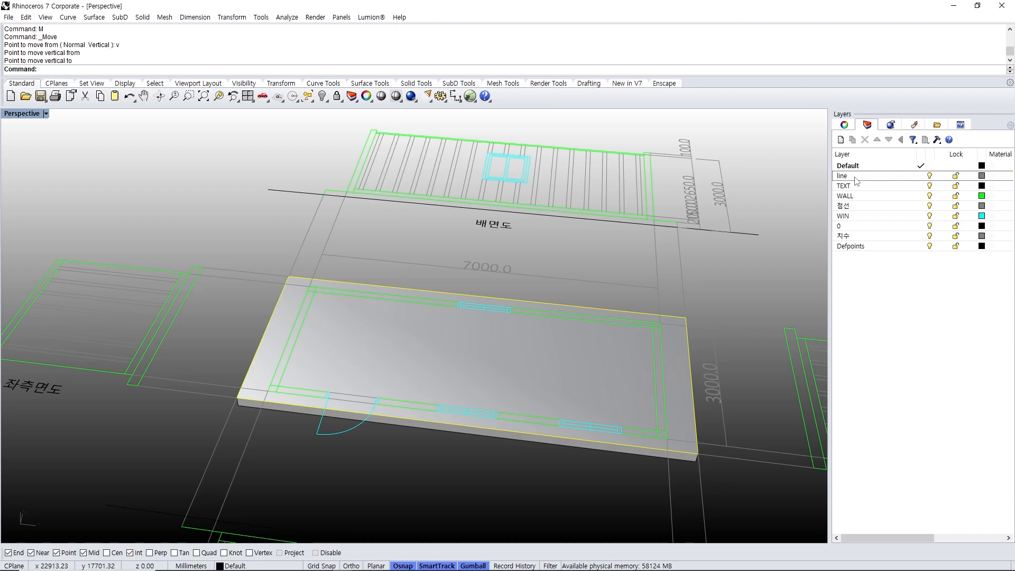
- Hide the layers line, TEXT, 점선, WIN, 0, 치수 and Defpoints, leaving Default and WALL visible
click(857, 177)
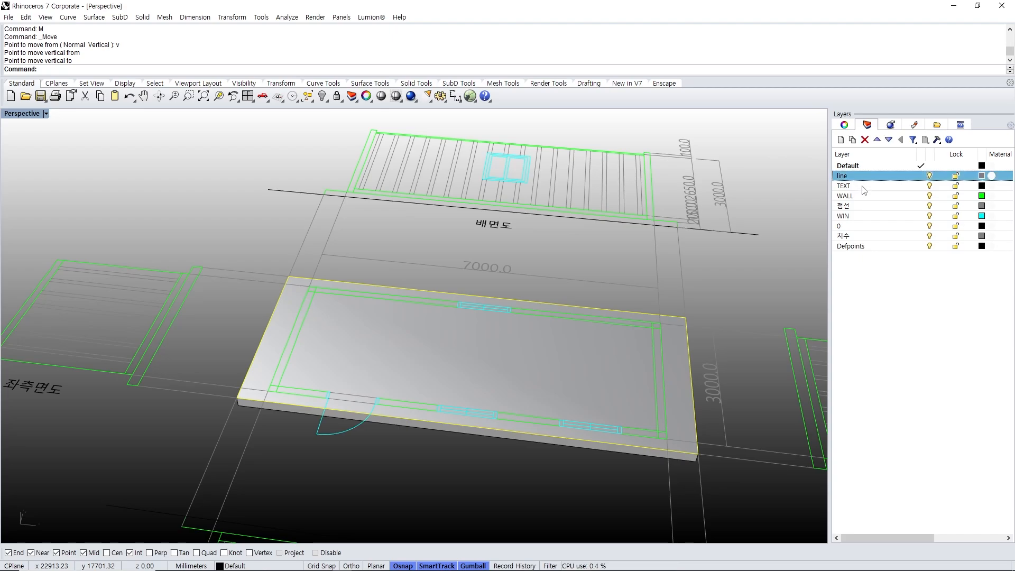
ctrl+click(863, 188)
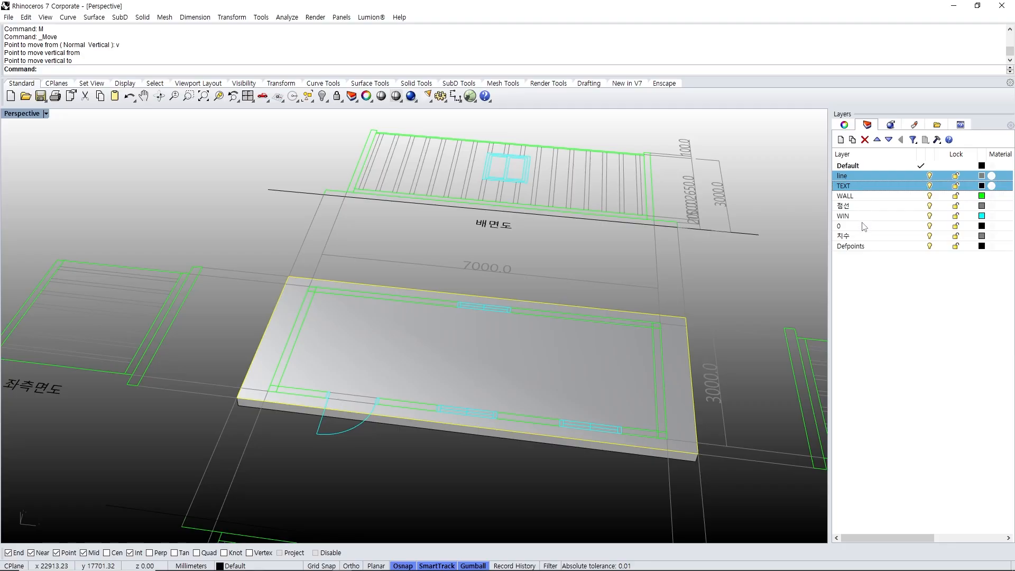
shift+click(860, 246)
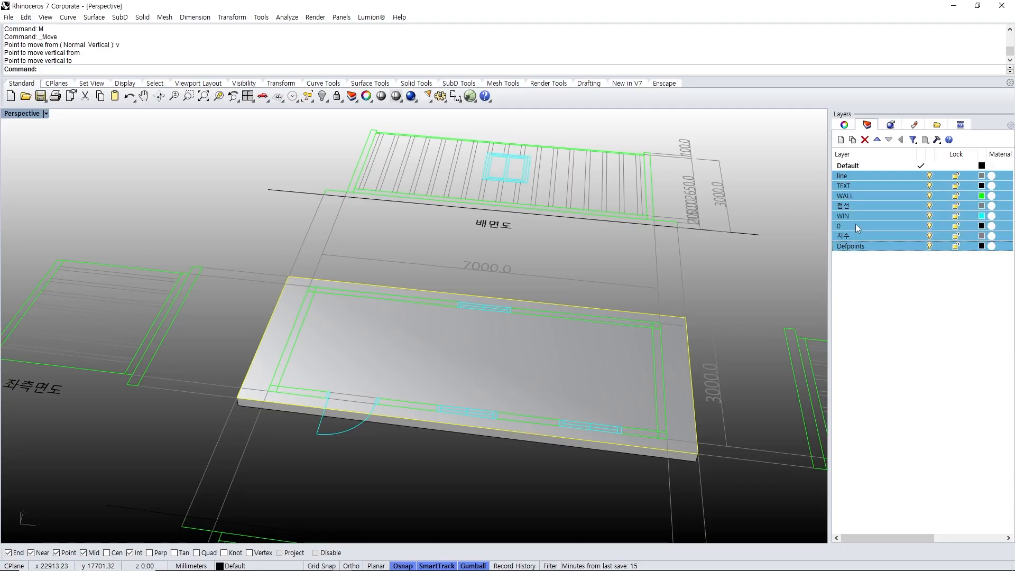
ctrl+click(856, 196)
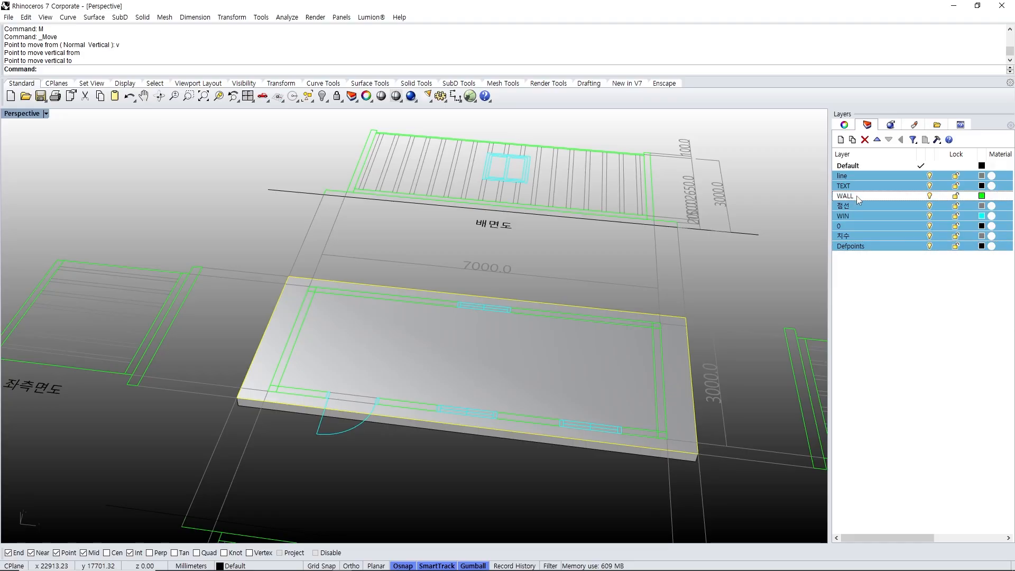
mouse_move(487, 353)
right_down()
mouse_move(444, 347)
mouse_move(492, 355)
right_up()
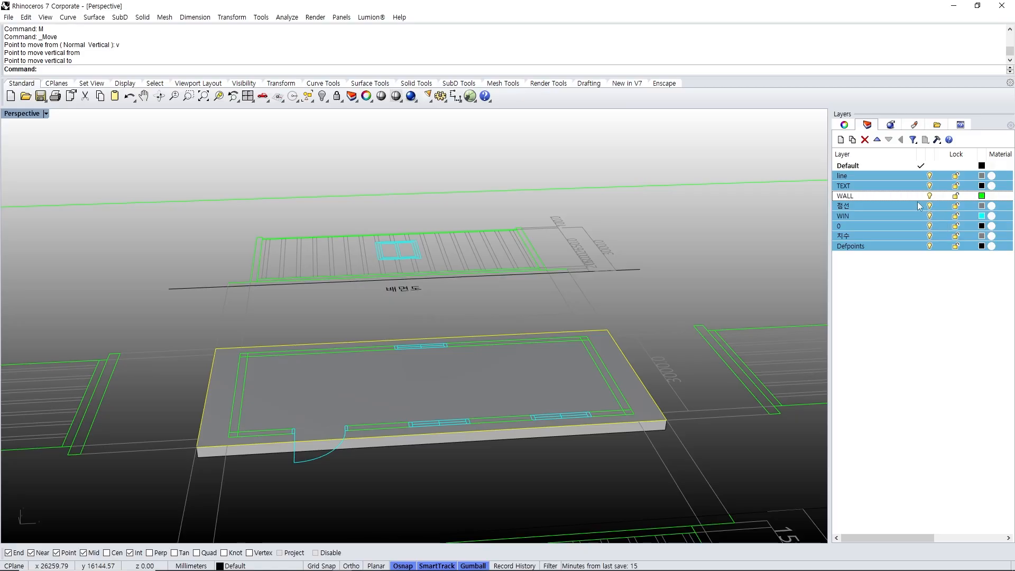
click(930, 176)
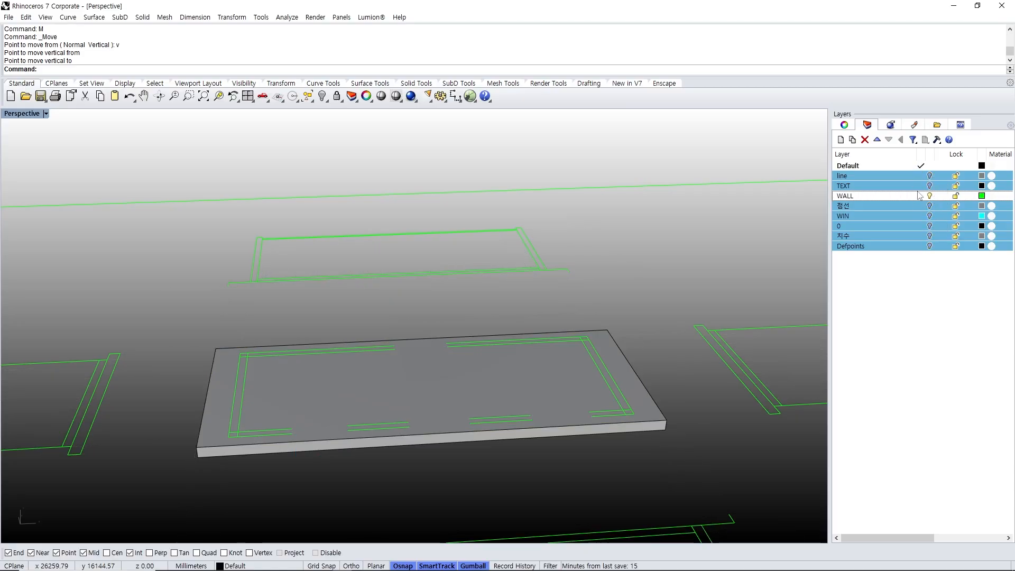
- Measure the height of the outer wall line in the rear elevation (배면도) with the Distance command
scroll(579, 349, down, 3)
right_drag(578, 349, 378, 328)
scroll(347, 281, up, 1)
scroll(368, 312, up, 5)
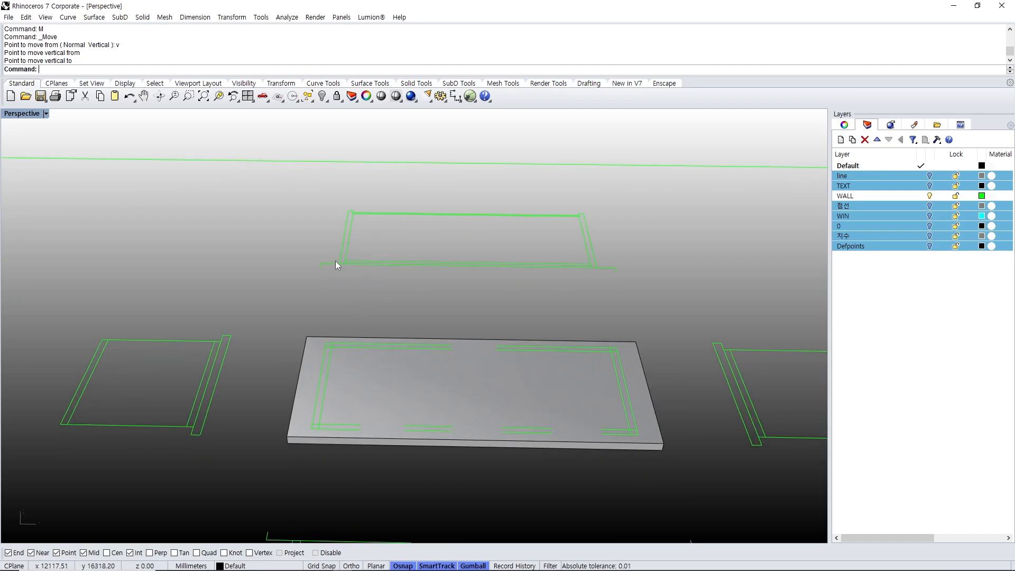
text(d)
key(Return)
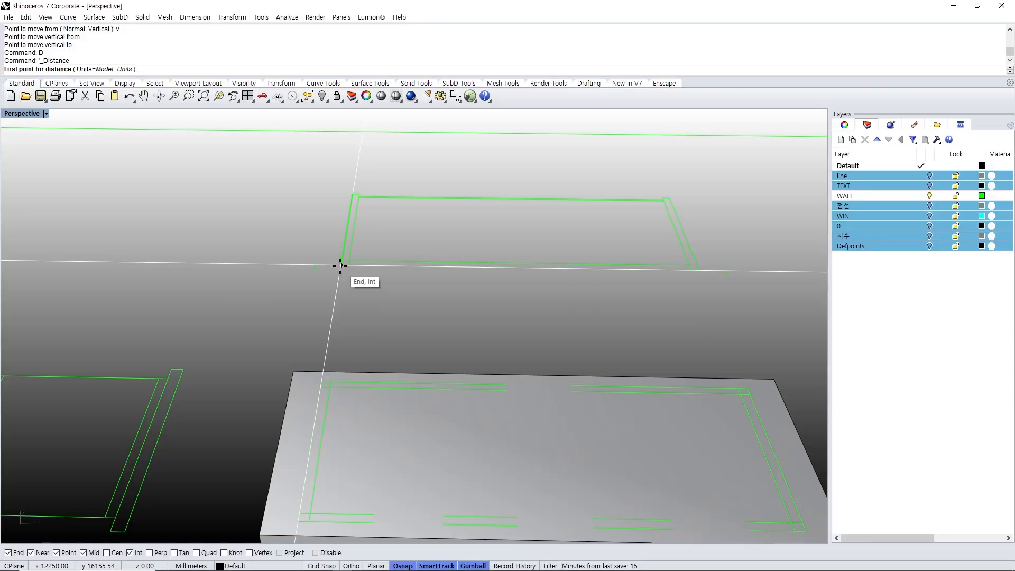
click(341, 266)
click(352, 188)
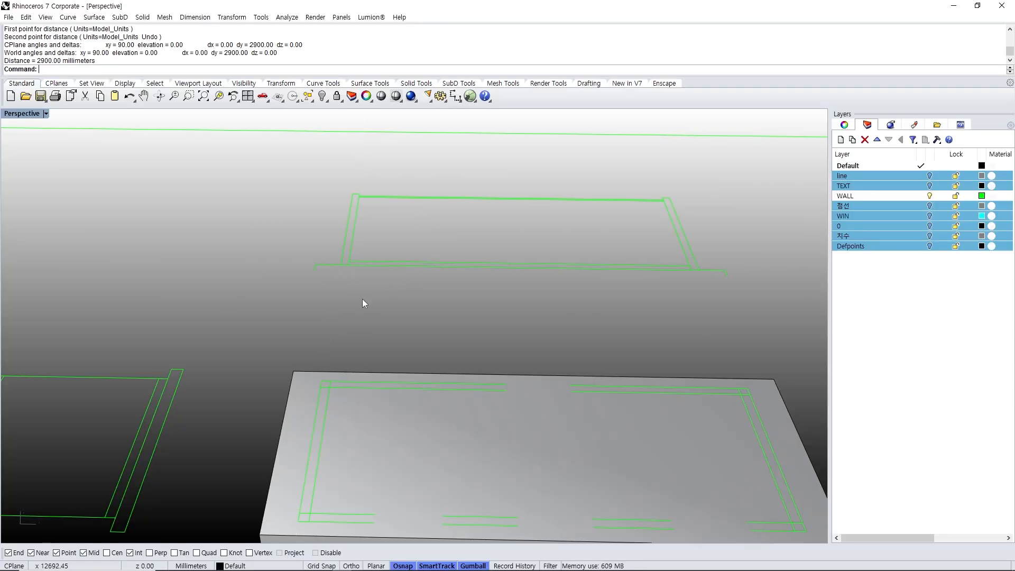
text(bb)
key(Return)
click(322, 381)
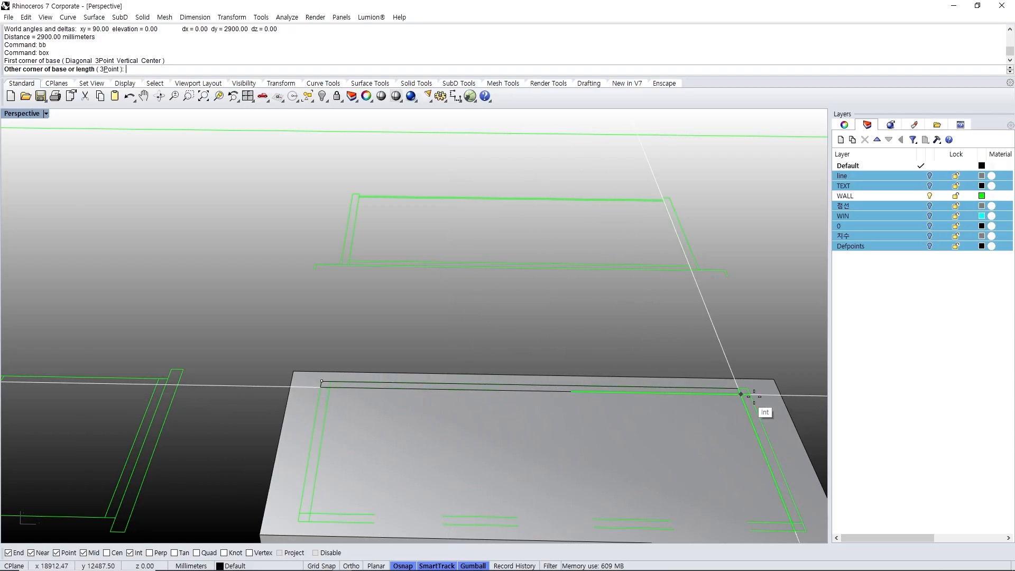
click(510, 390)
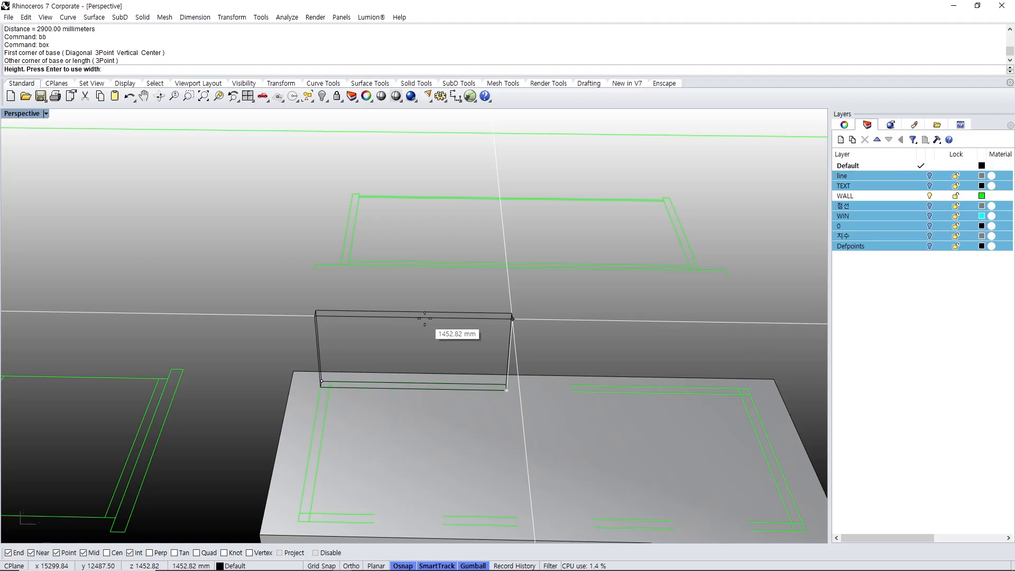
key(Escape)
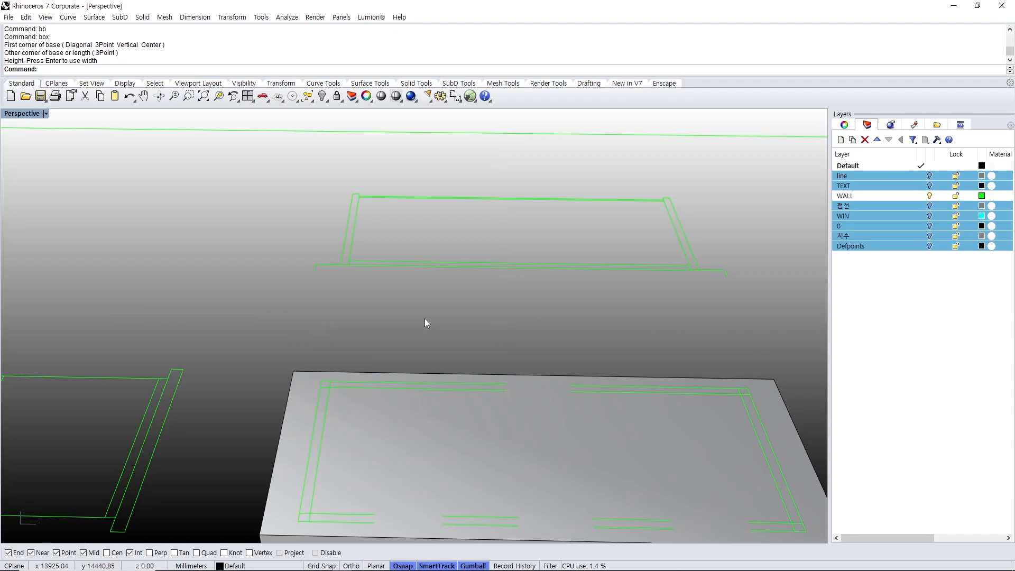
text(rec)
key(Return)
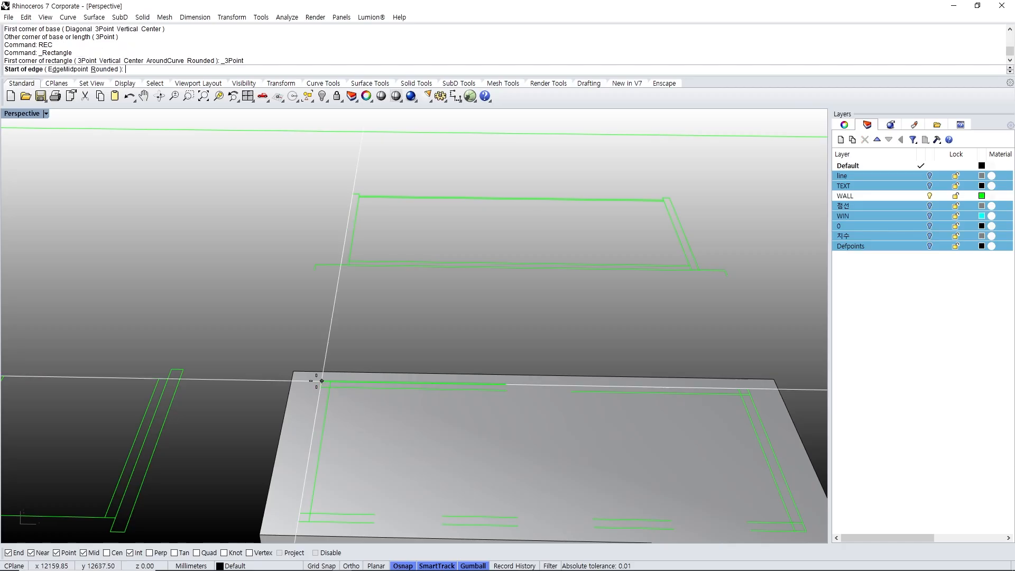
key(Escape)
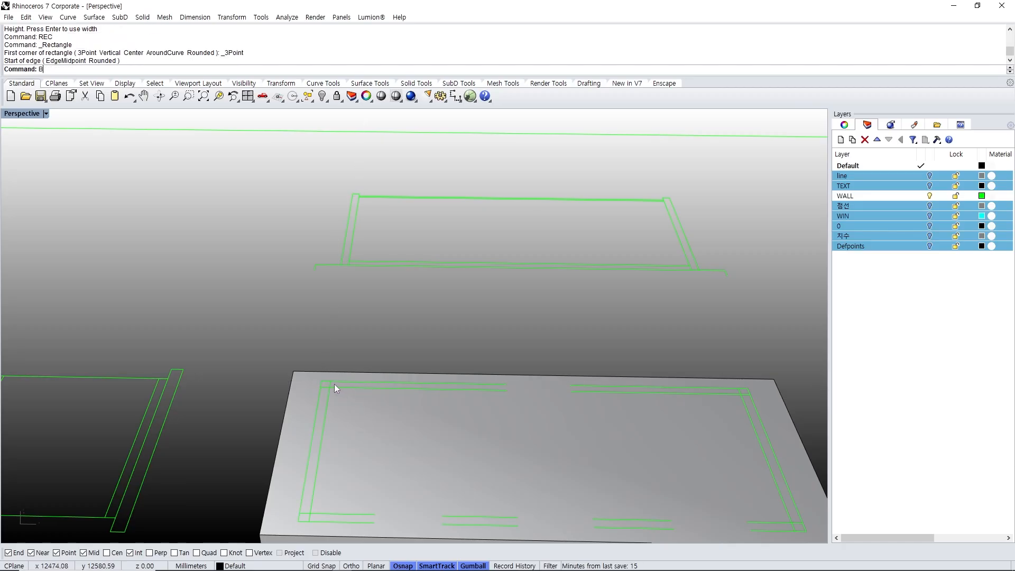
- Build a 2900 mm high box over the left rear wall segment of the floor plan, between its diagonal outline corners
text(bb)
key(Return)
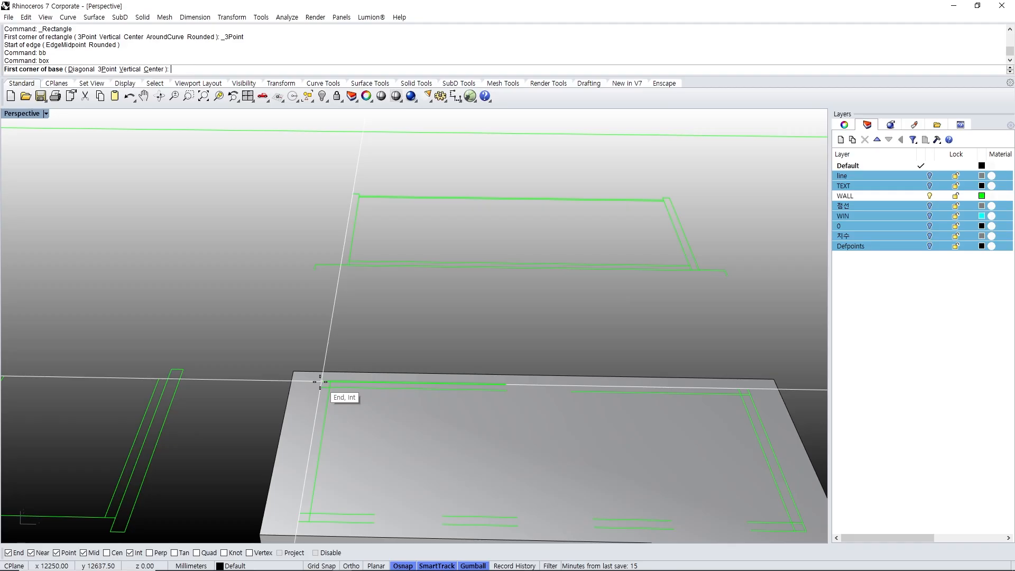
click(319, 381)
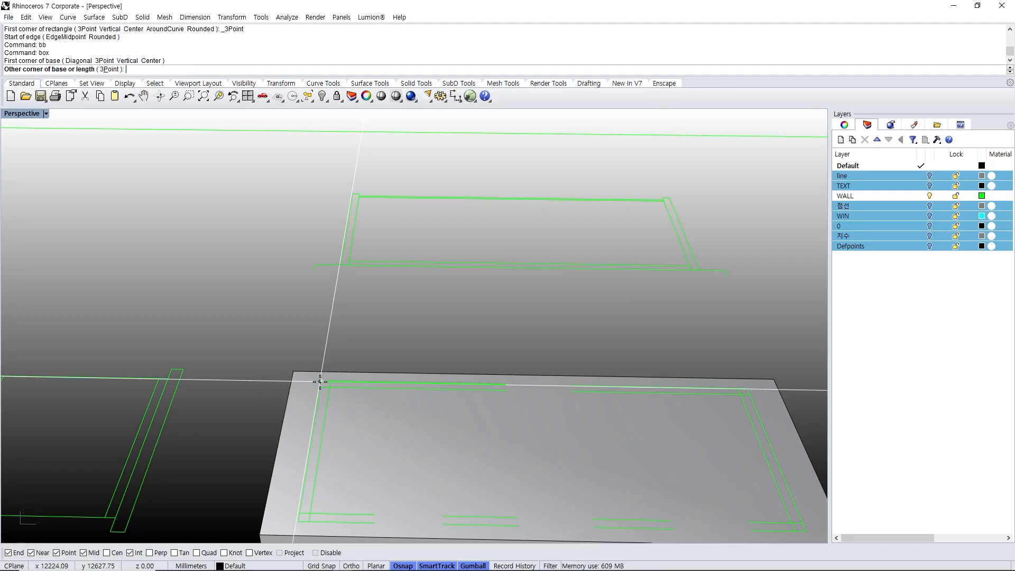
click(504, 391)
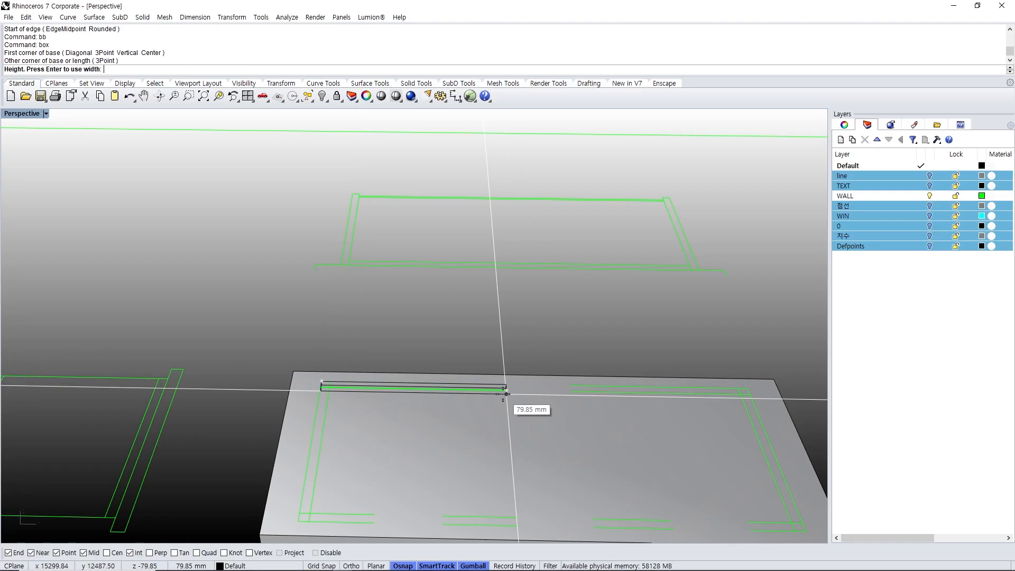
text(2900)
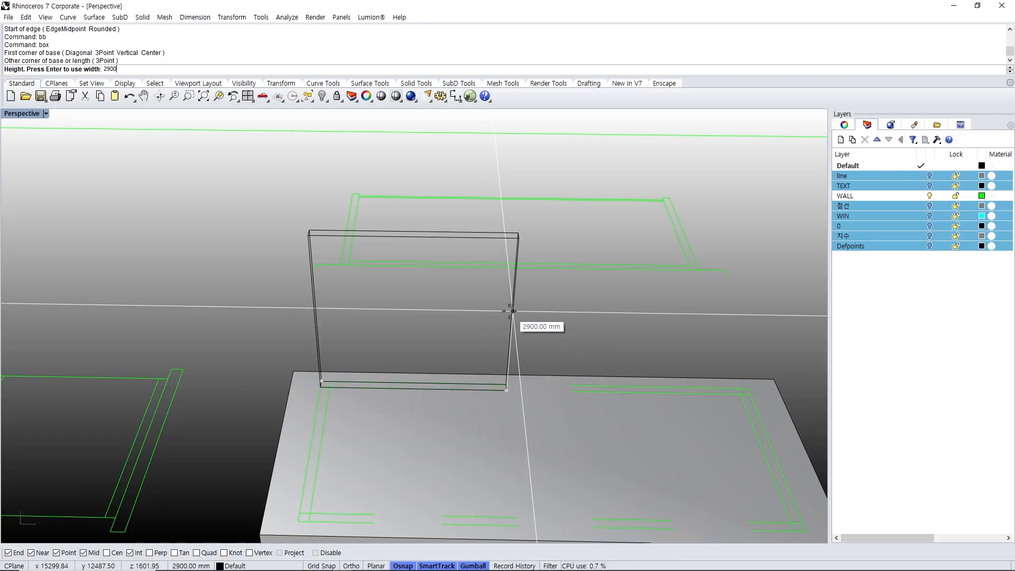
key(Return)
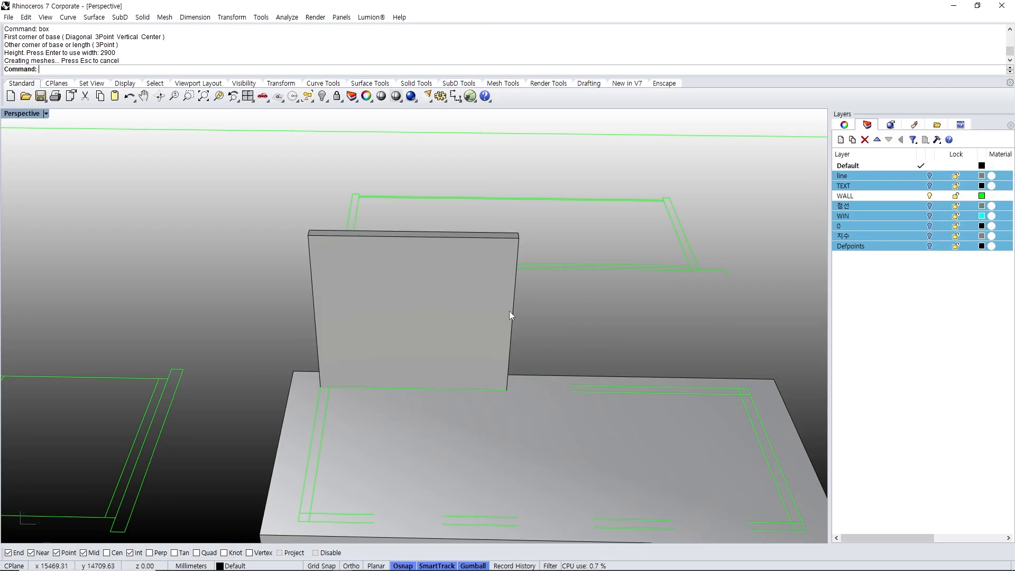
- Build the right rear wall segment as a box on its plan outline, matching the first wall's 2900 mm height
right_drag(502, 332, 455, 342)
click(448, 337)
click(456, 342)
right_drag(506, 365, 468, 374)
right_drag(543, 376, 467, 312)
text(bb)
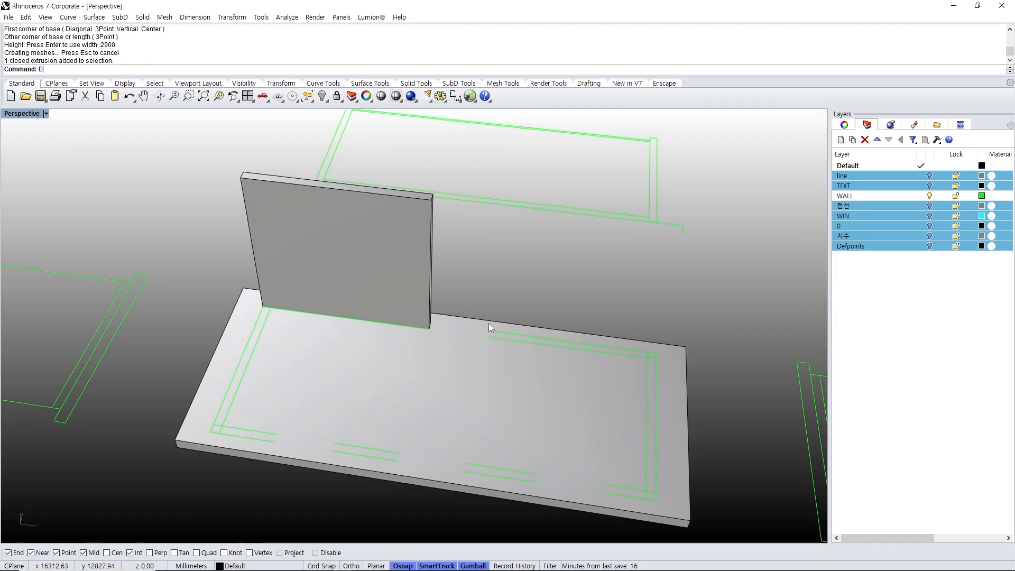
key(Return)
click(489, 330)
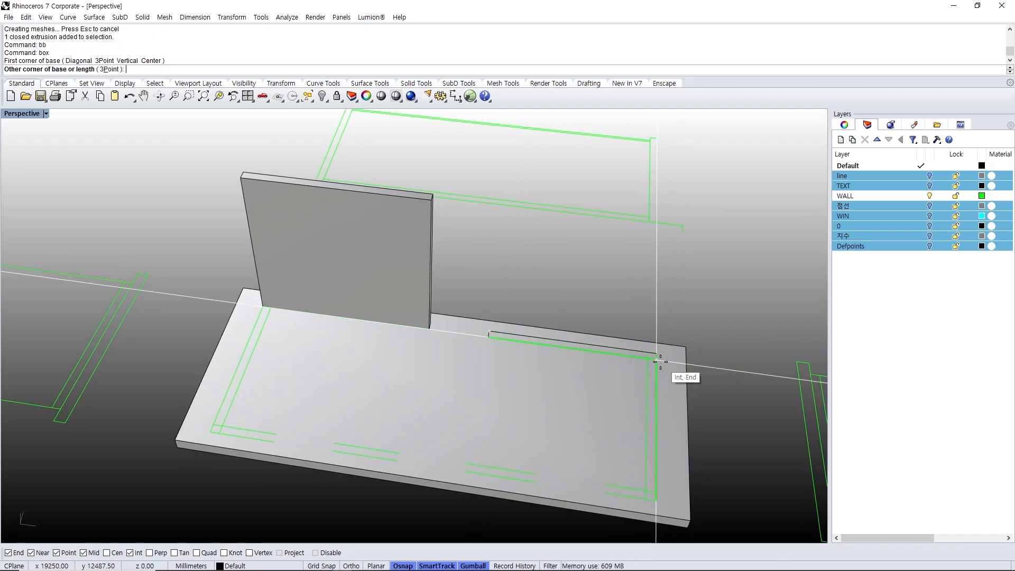
click(664, 355)
click(424, 194)
- Build the front wall's left corner segment as a box on its plan outline, snapping its height to the rear walls
right_drag(412, 287, 433, 294)
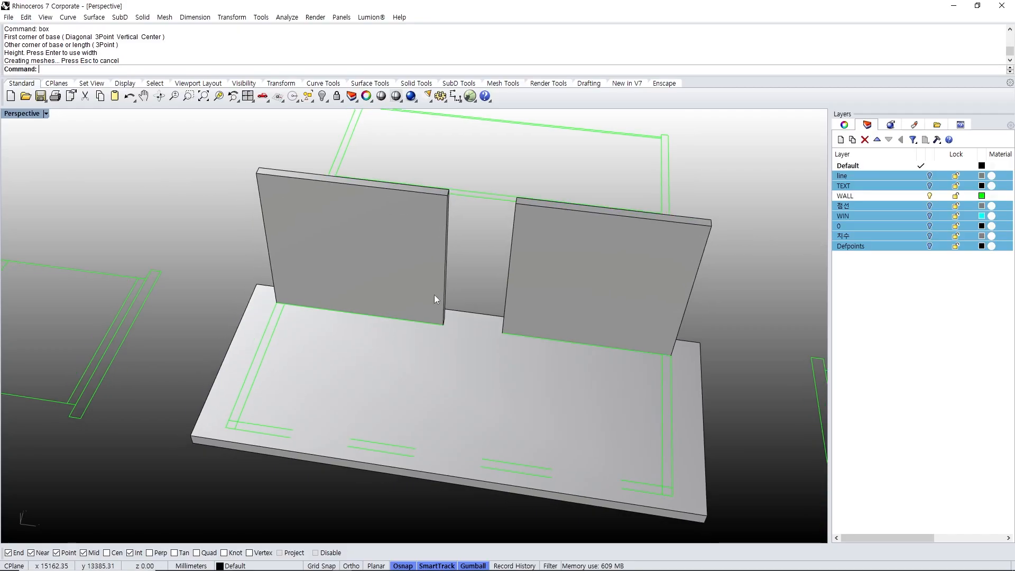
text(bb)
key(Return)
click(227, 427)
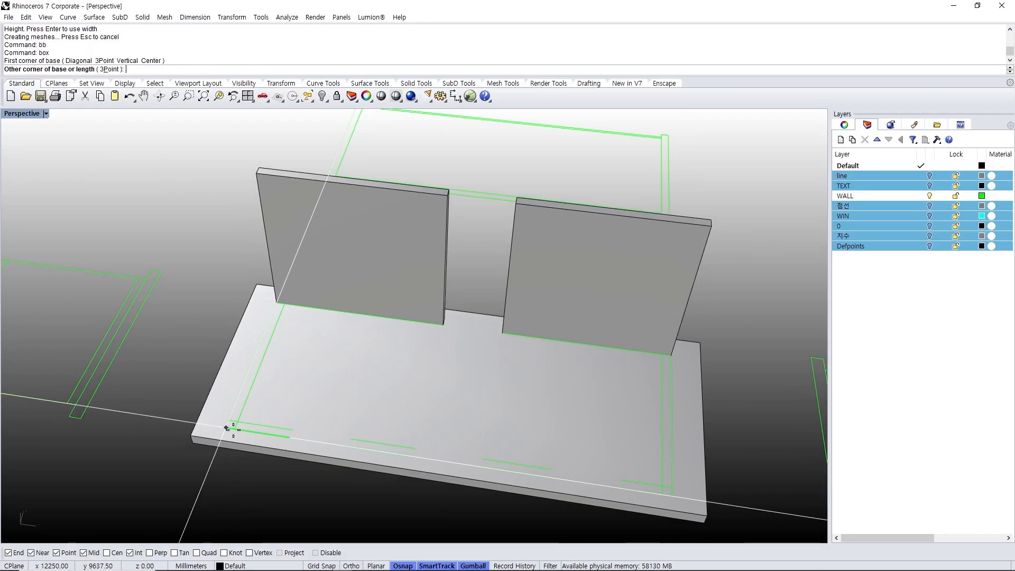
click(291, 436)
click(425, 208)
- Build the second front wall segment, between the door and the first window, as a box level with the rear wall tops
shift+right_drag(449, 334, 447, 323)
text(bb)
key(Return)
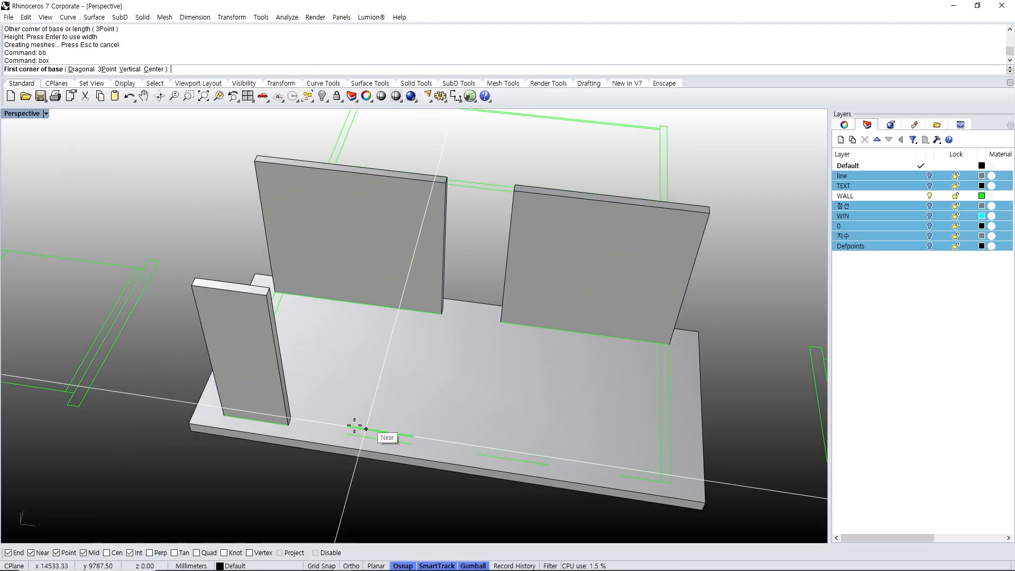
click(347, 426)
click(412, 443)
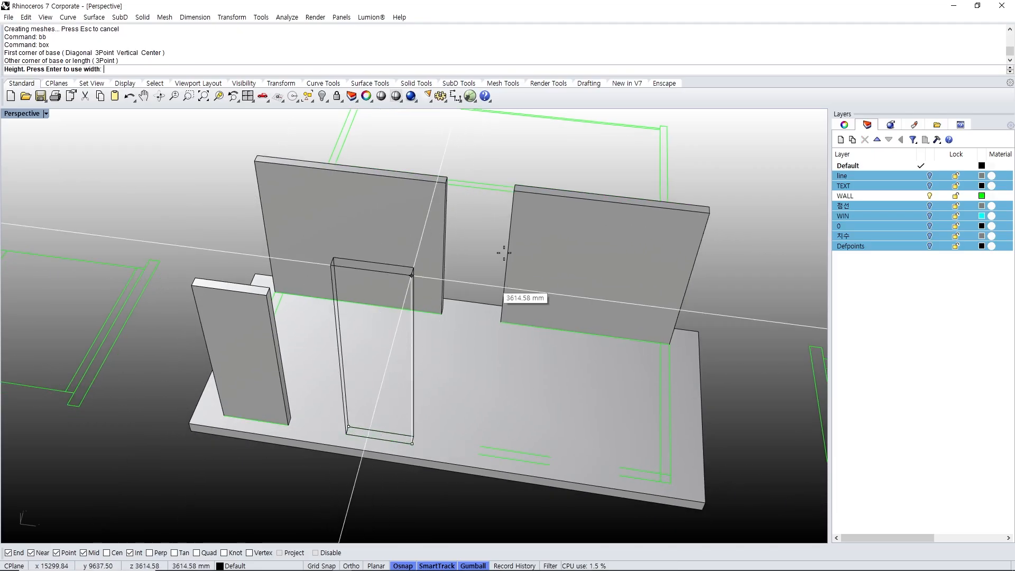
click(514, 185)
- Build the third front wall segment, between the two window openings, as a box 2900 mm high snapped to the rear wall top
shift+right_drag(521, 263, 497, 246)
text(bb)
key(Return)
click(456, 439)
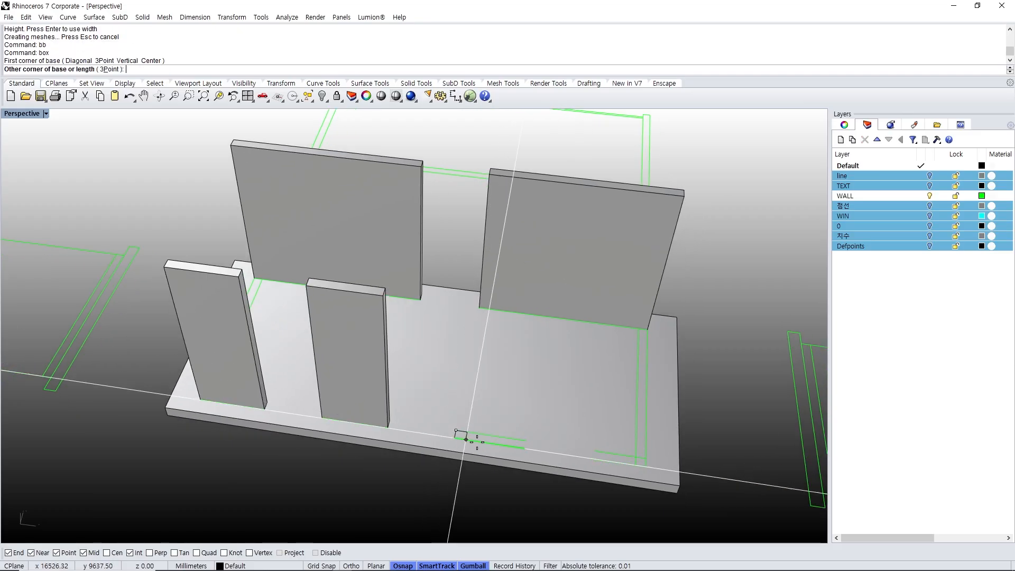
click(524, 448)
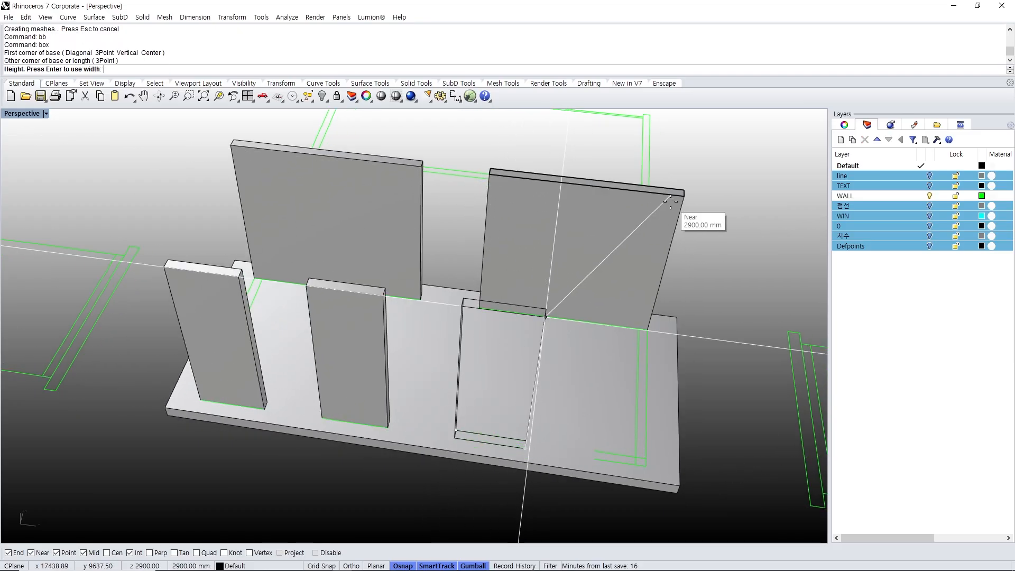
click(687, 194)
- Build the front wall's right corner segment as a 2900 mm high box on its plan outline
shift+right_drag(615, 261, 554, 304)
text(bb)
key(Return)
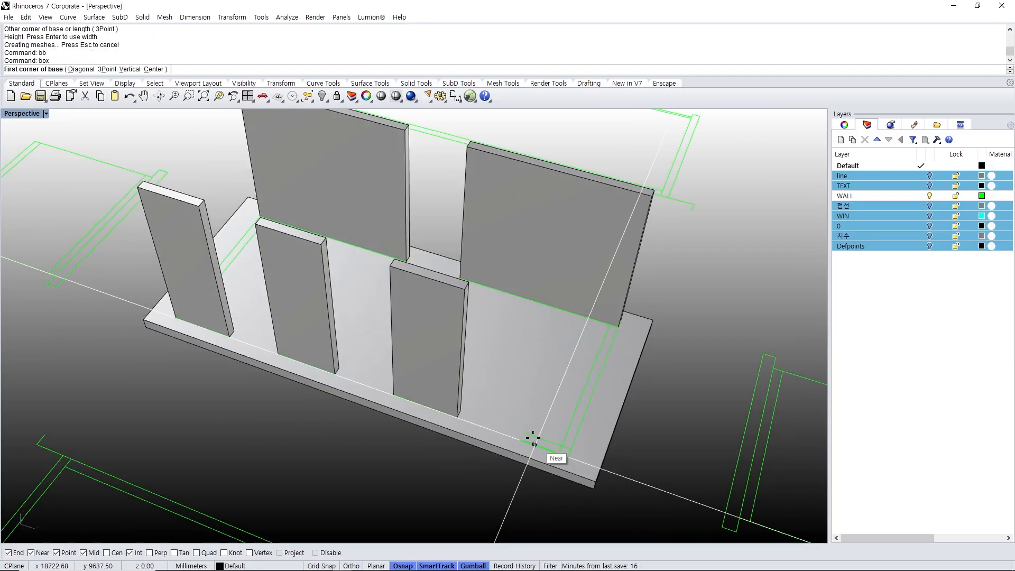
click(523, 434)
click(568, 456)
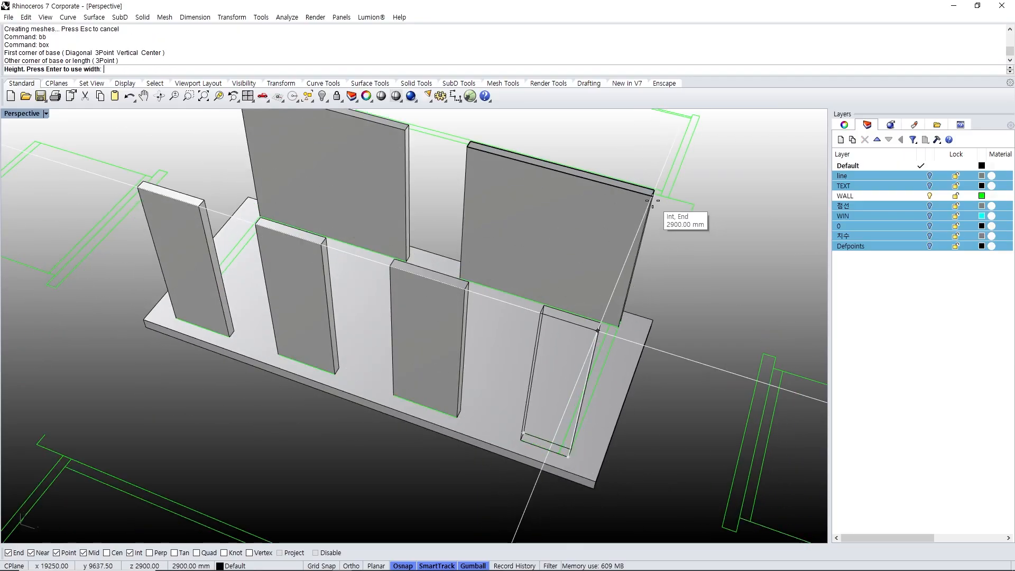
click(655, 195)
- Build the right end wall as a 2900 mm high box between the inner faces of the front and rear corner walls
right_drag(641, 305, 500, 321)
text(bb)
key(Return)
click(434, 342)
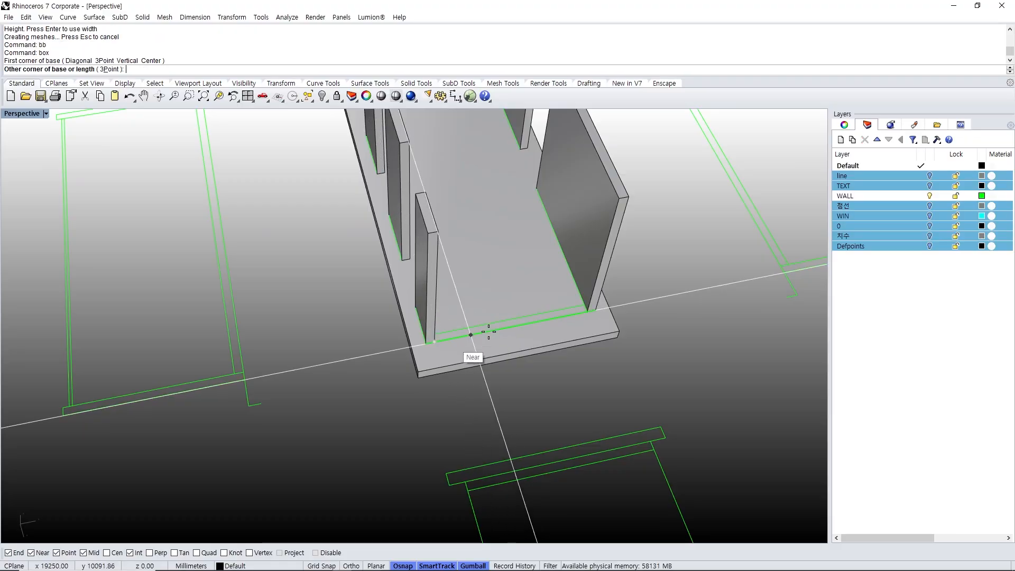
click(586, 307)
click(613, 202)
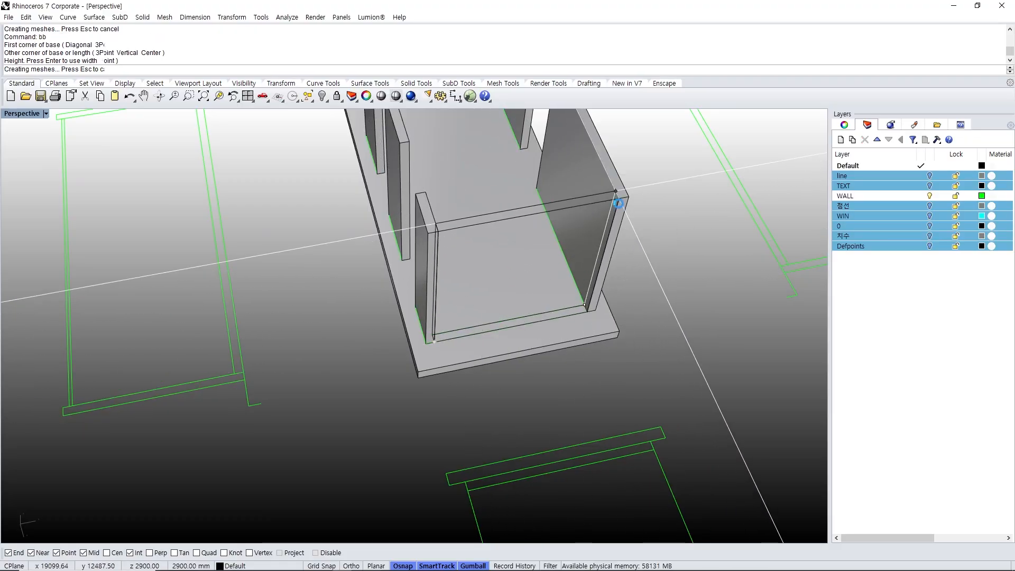
- Build the left end wall as a box between the front and rear corner walls, snapping its height to their 2900 mm tops
right_drag(613, 202, 352, 391)
text(bb)
key(Return)
click(356, 395)
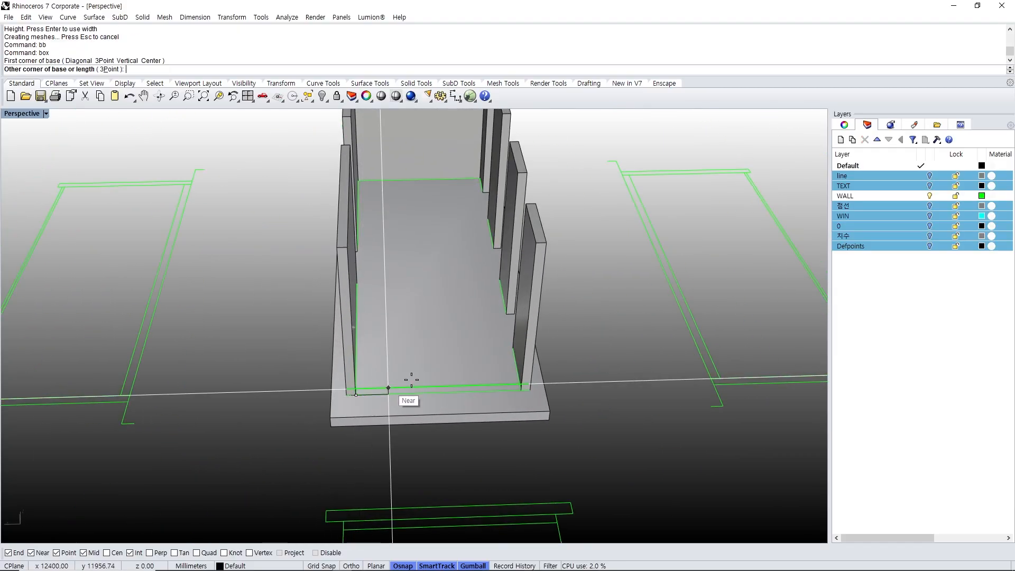
click(520, 382)
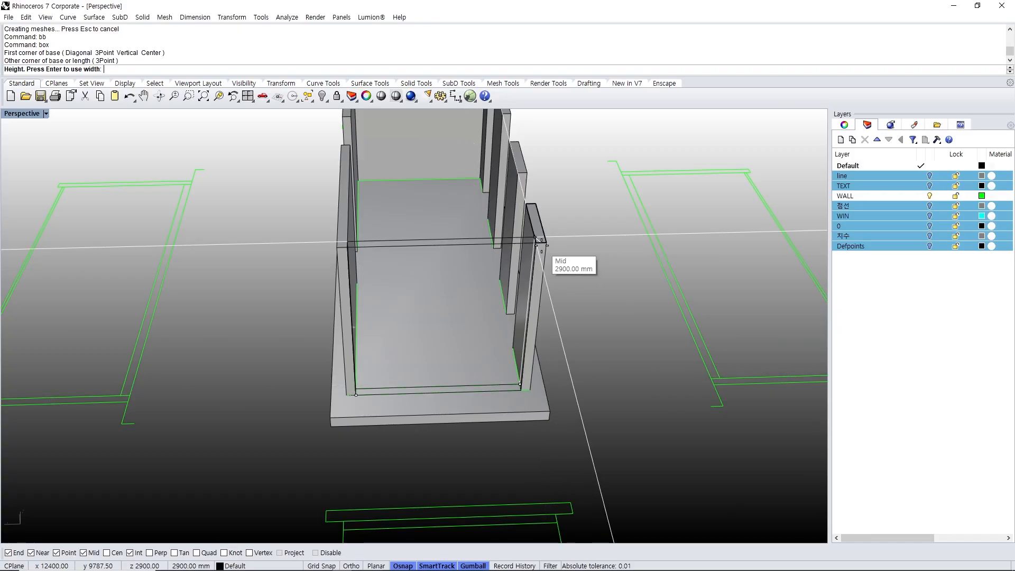
click(550, 267)
- Examine the finished wall boxes on the slab from several sides together with the surrounding elevations
right_drag(552, 269, 390, 339)
scroll(457, 326, down, 4)
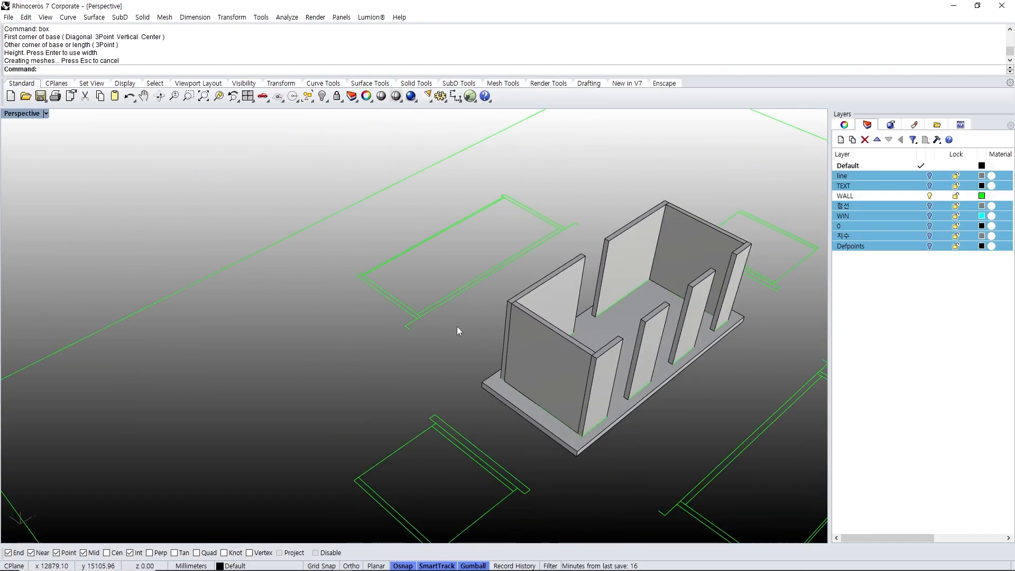
shift+right_drag(539, 350, 461, 351)
right_drag(530, 387, 344, 375)
shift+right_drag(433, 376, 351, 370)
right_drag(356, 415, 336, 371)
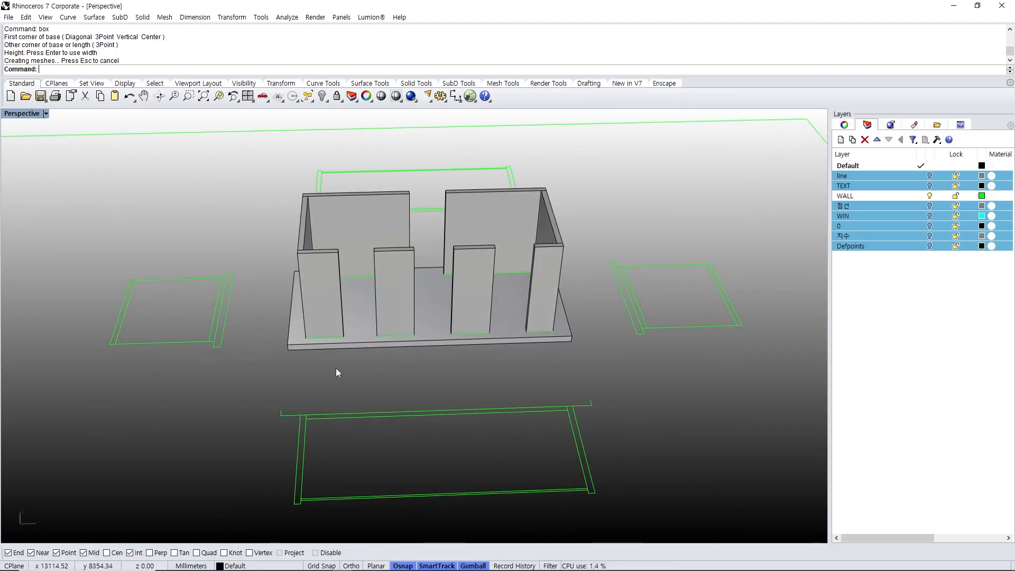
scroll(363, 364, up, 5)
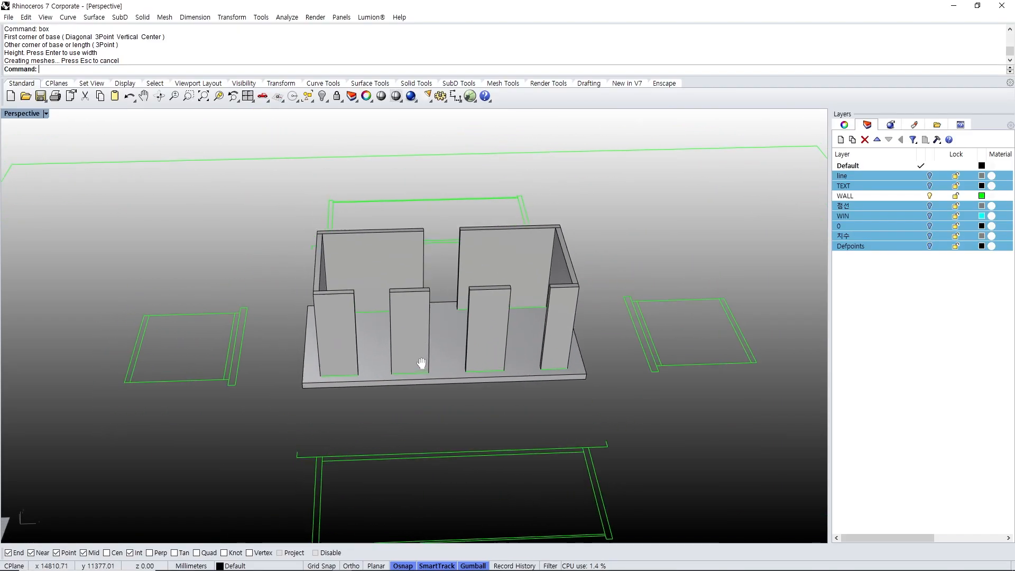
scroll(359, 376, down, 4)
shift+right_drag(397, 390, 371, 342)
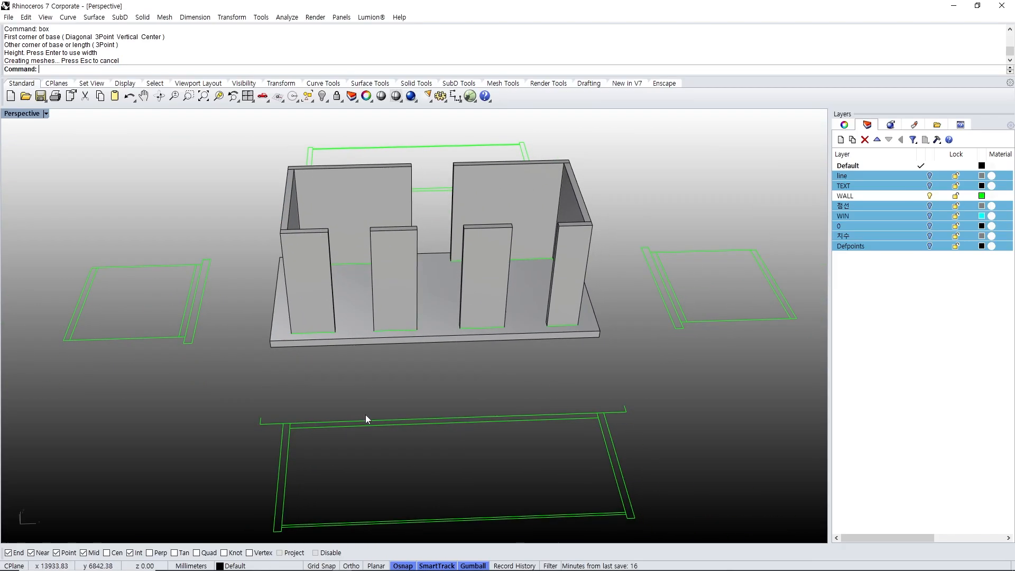
right_drag(366, 415, 391, 353)
scroll(358, 345, up, 6)
scroll(420, 343, down, 11)
right_drag(423, 365, 451, 387)
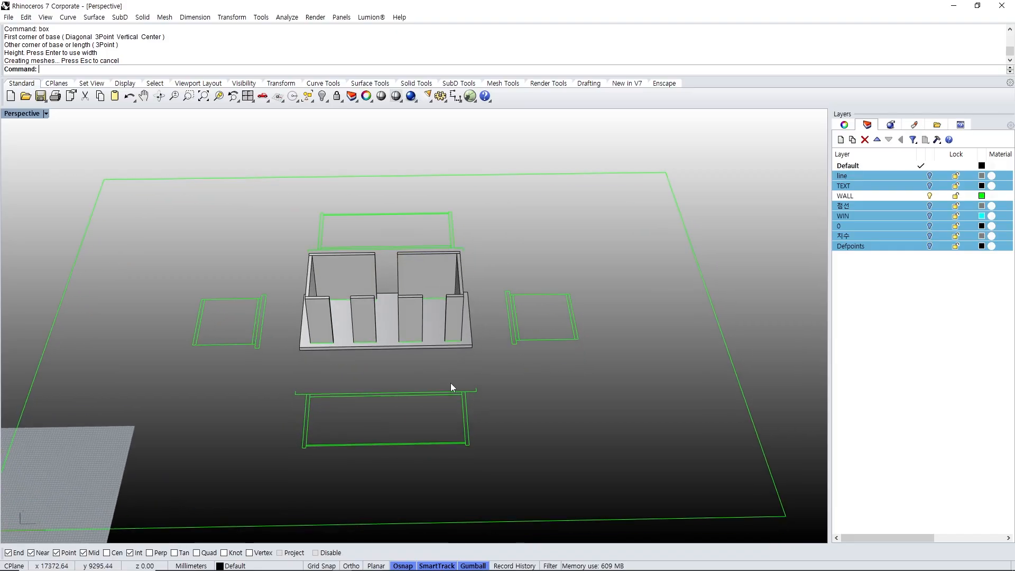
- Show the hidden layers line, TEXT, 점선, WIN, 0, 치수 and Defpoints again
click(930, 175)
scroll(432, 346, up, 4)
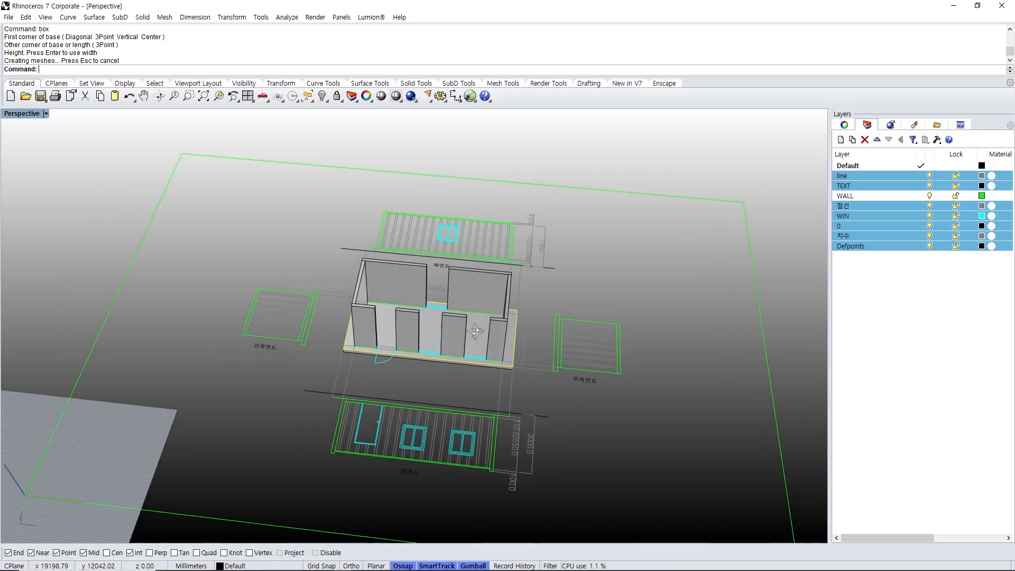
scroll(405, 336, up, 5)
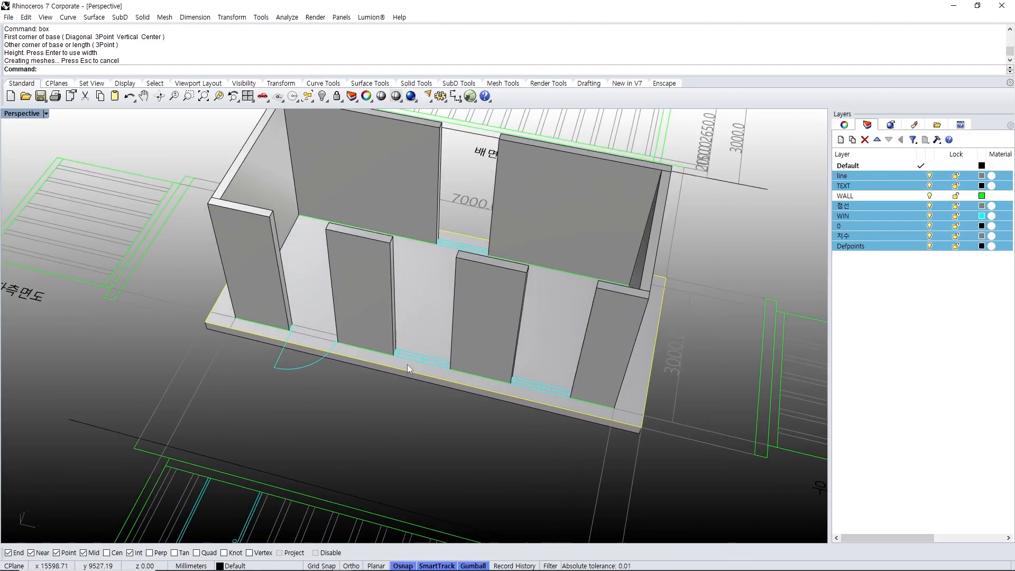
- Examine the rear window opening and the wall areas above and below the window in the front elevation (정면도)
right_drag(436, 343, 449, 261)
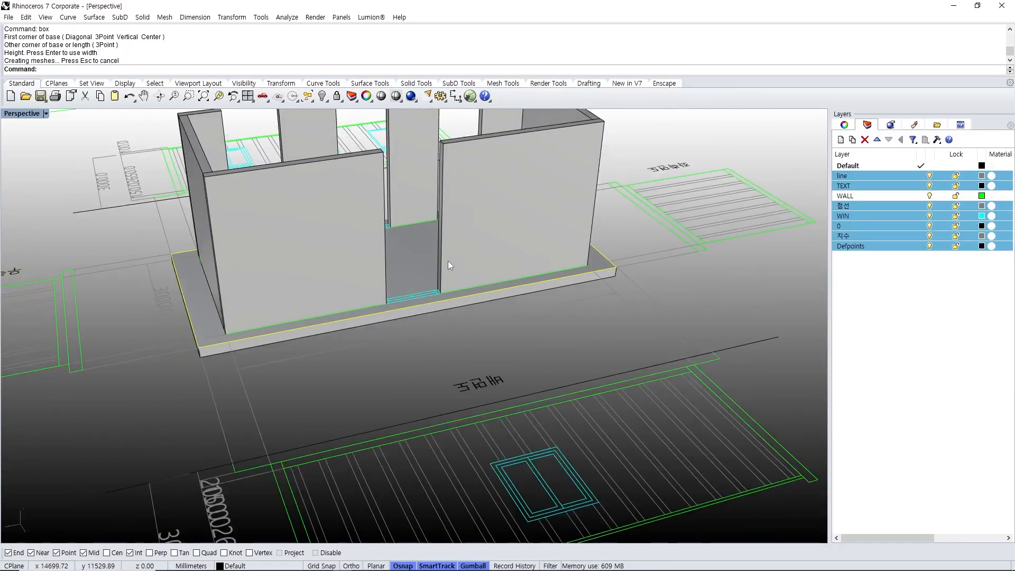
scroll(449, 261, down, 4)
right_drag(286, 264, 382, 363)
scroll(374, 290, up, 6)
scroll(411, 288, down, 3)
drag(341, 328, 429, 393)
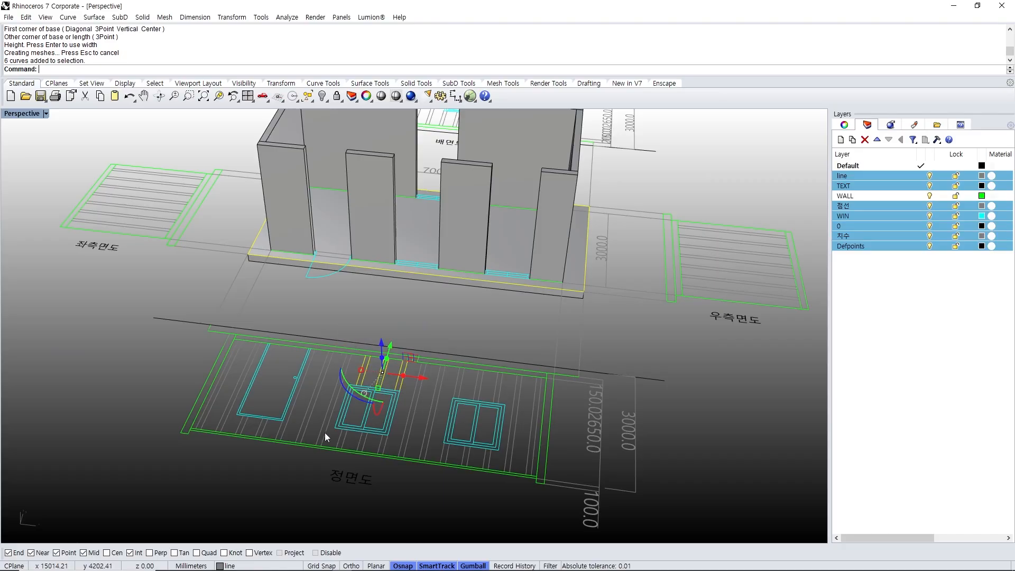
key(Escape)
drag(314, 420, 417, 490)
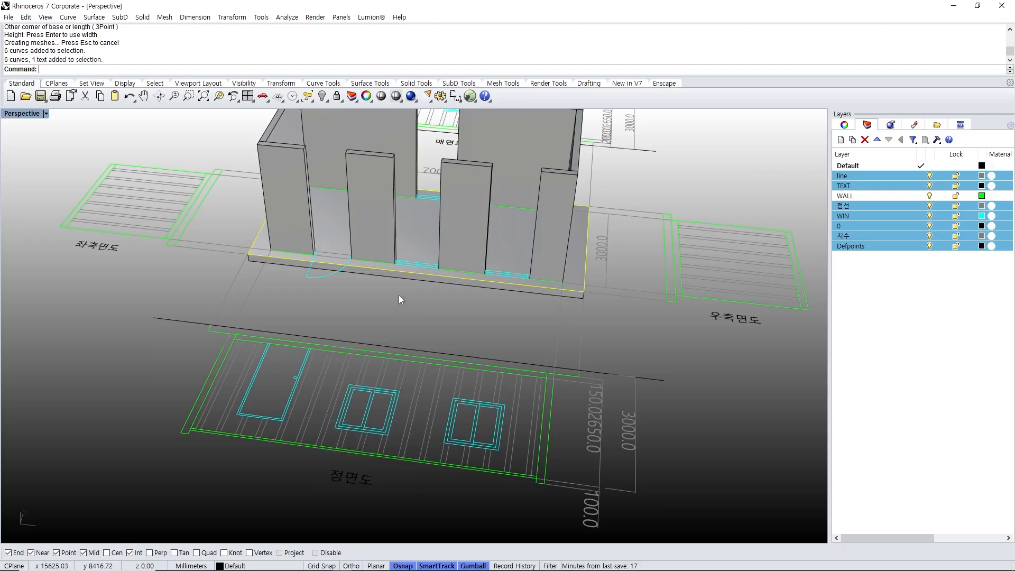
- Measure the distance from the window's sill corner to the wall's base line in the front elevation (정면도)
right_drag(399, 296, 395, 311)
scroll(404, 444, up, 3)
text(D)
key(Return)
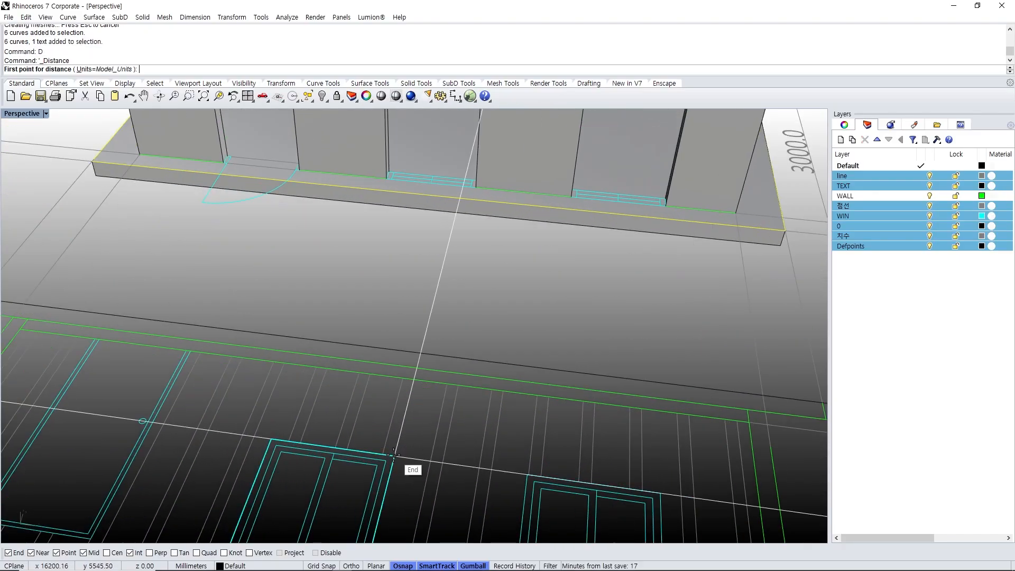
click(410, 468)
scroll(404, 419, down, 2)
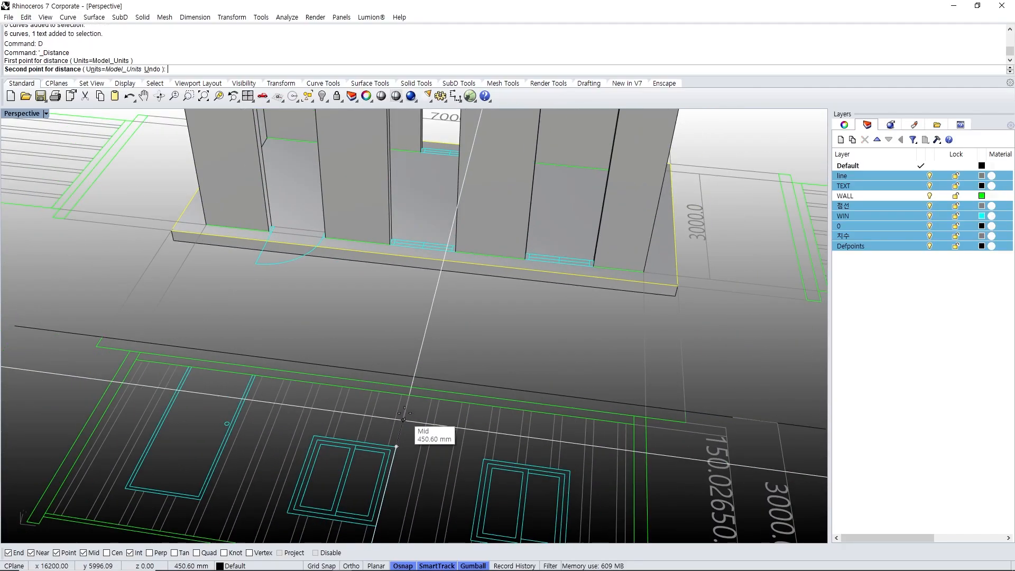
click(411, 386)
- Build a 1050 mm high sill wall box in the first front window opening, between the adjacent wall segments
scroll(384, 237, up, 3)
text(bb)
key(Return)
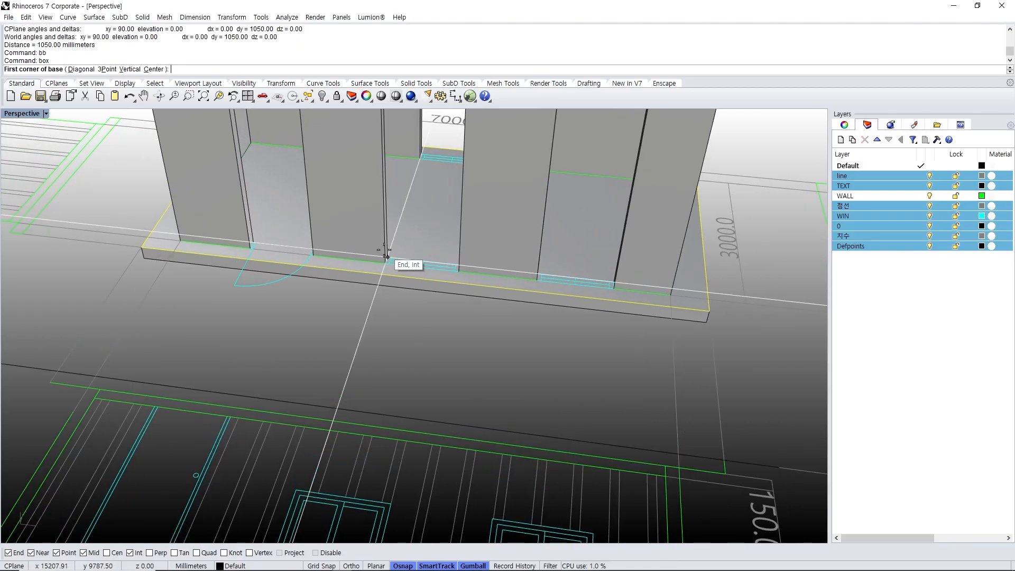
click(386, 260)
right_drag(399, 268, 456, 244)
click(456, 258)
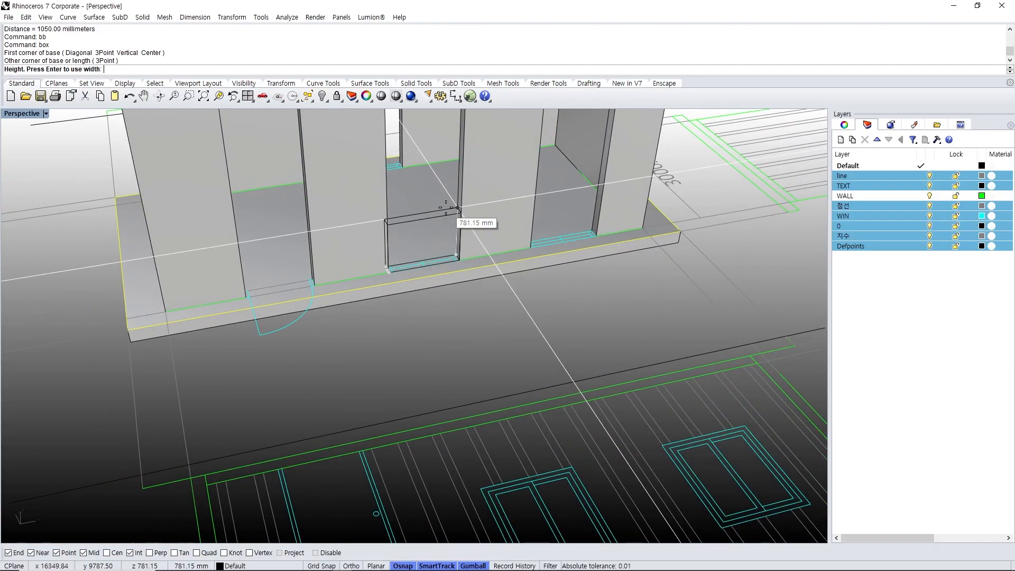
key(Return)
- Copy the front sill wall box from its base corner into the second front window opening
right_drag(446, 208, 519, 227)
click(423, 277)
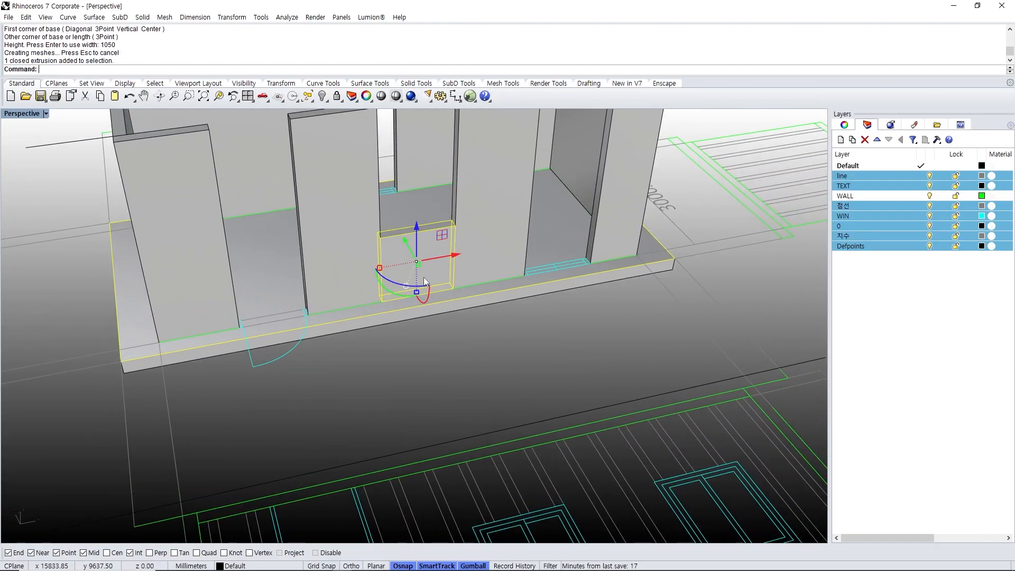
text(c)
key(Return)
click(453, 290)
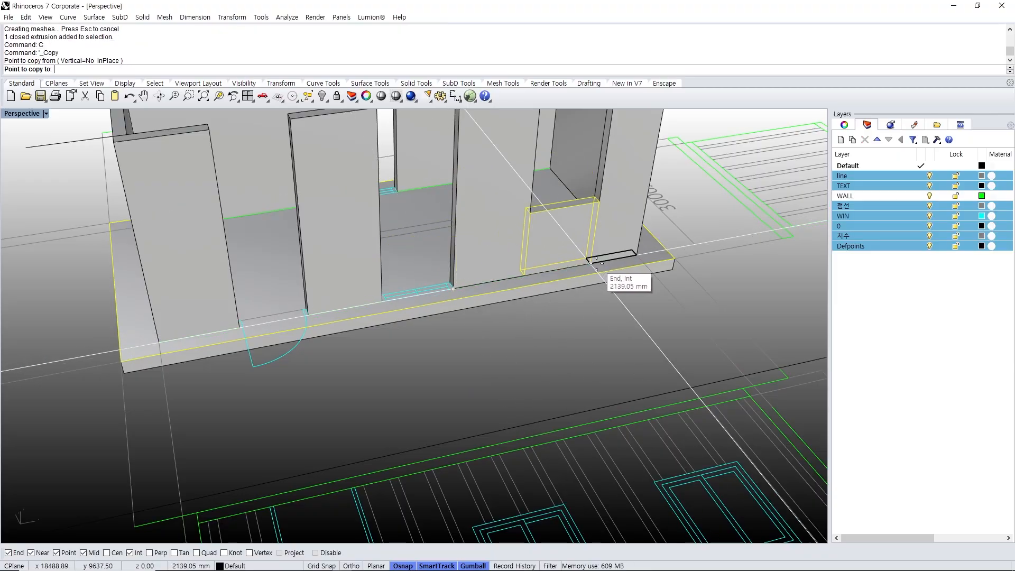
key(Escape)
text(c)
key(Return)
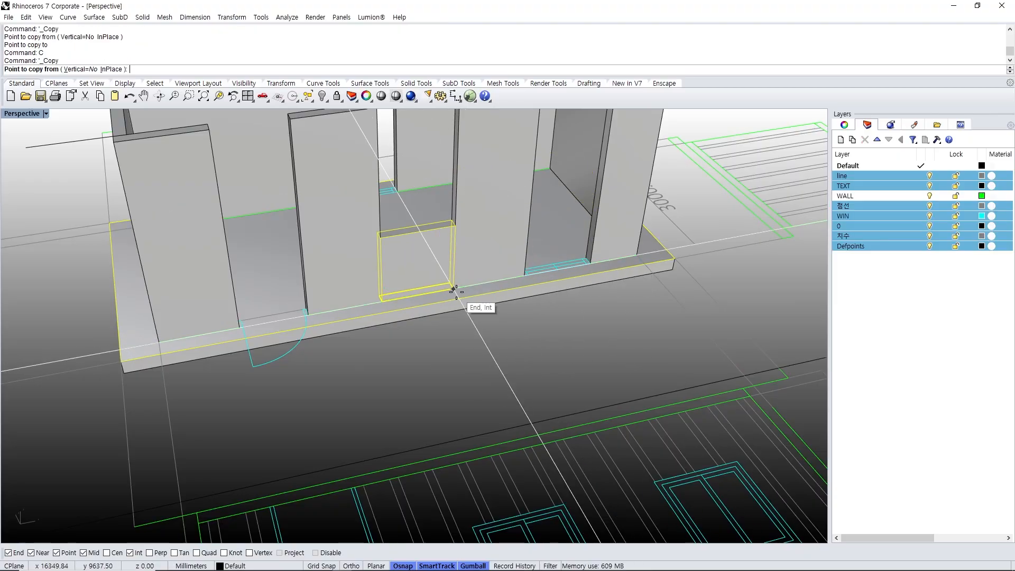
click(455, 290)
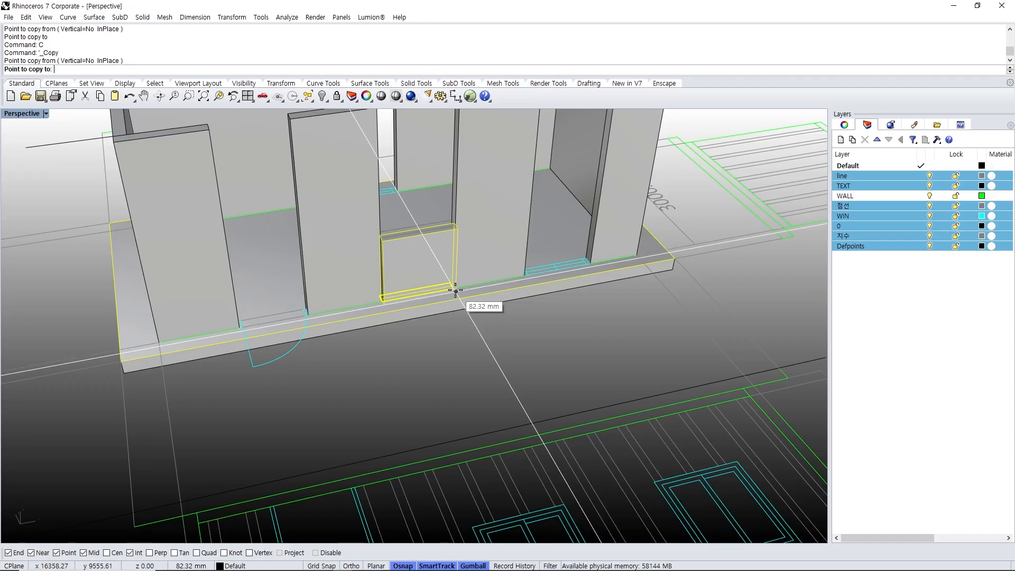
click(596, 263)
right_click(590, 269)
- Copy the sill wall box from its base corner into the rear window opening, between the two rear wall segments
scroll(589, 272, down, 8)
right_drag(588, 272, 381, 302)
shift+right_drag(602, 328, 438, 240)
scroll(438, 240, up, 6)
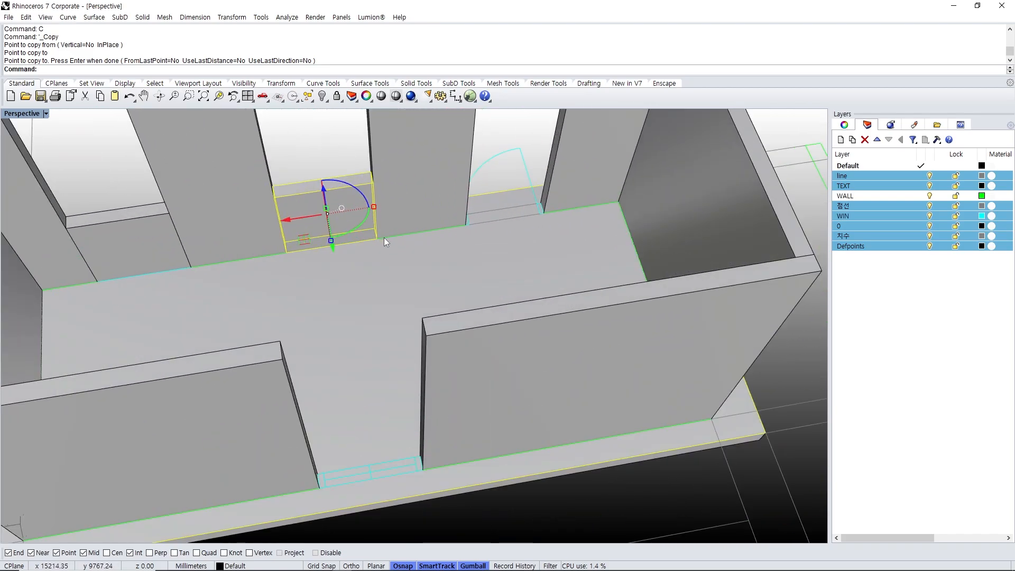
text(c)
key(Return)
click(377, 239)
shift+right_drag(472, 362, 514, 297)
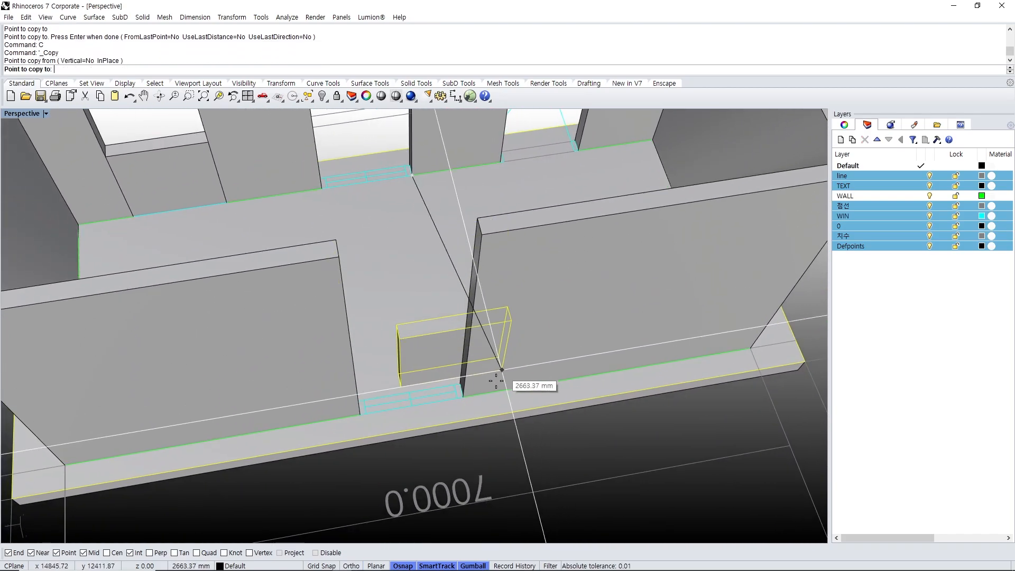
click(463, 397)
right_click(465, 378)
scroll(458, 369, down, 10)
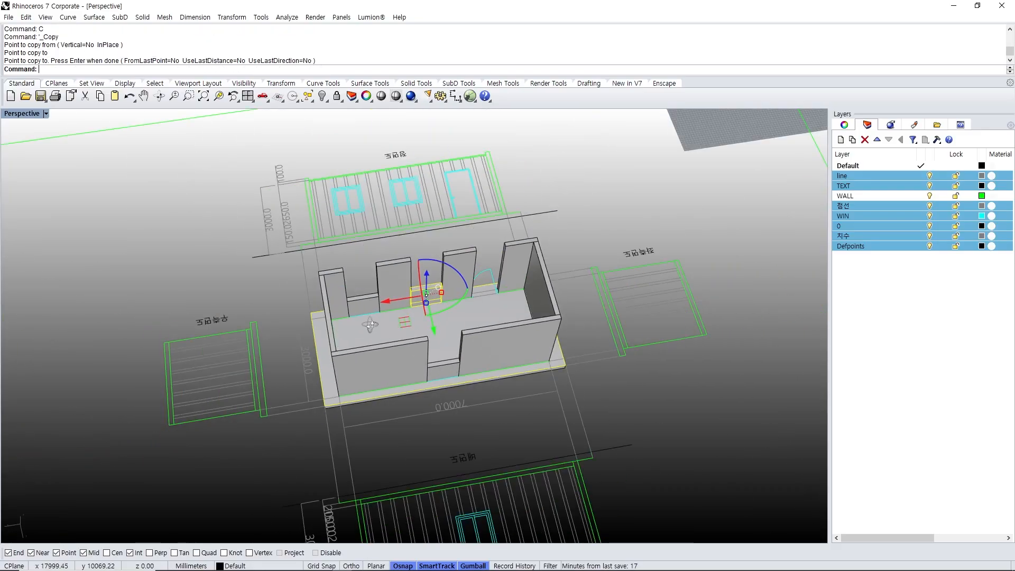
right_drag(370, 324, 610, 287)
right_drag(439, 317, 456, 302)
scroll(380, 388, up, 5)
text(d)
key(Return)
click(370, 386)
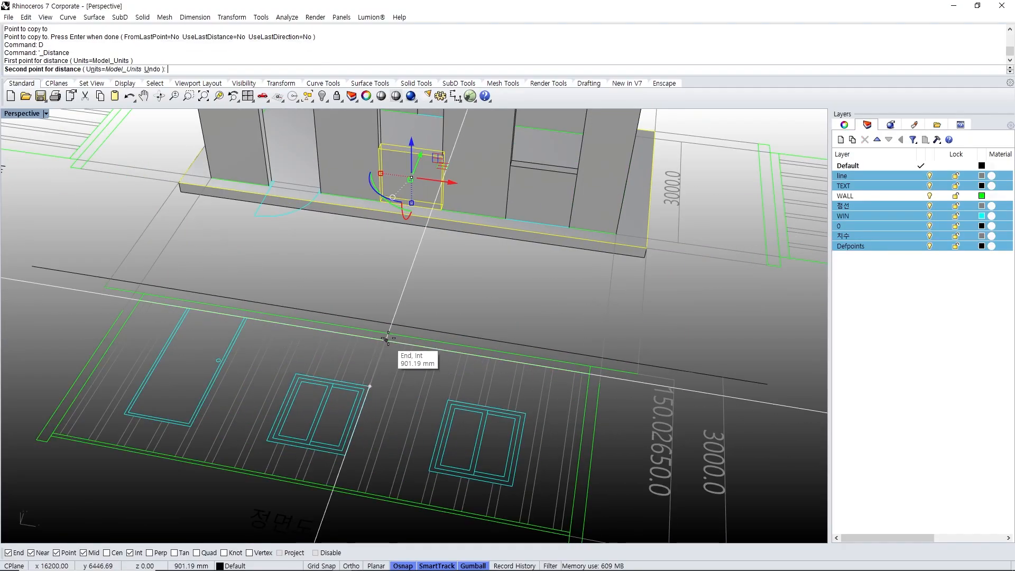
key(Escape)
scroll(388, 332, down, 6)
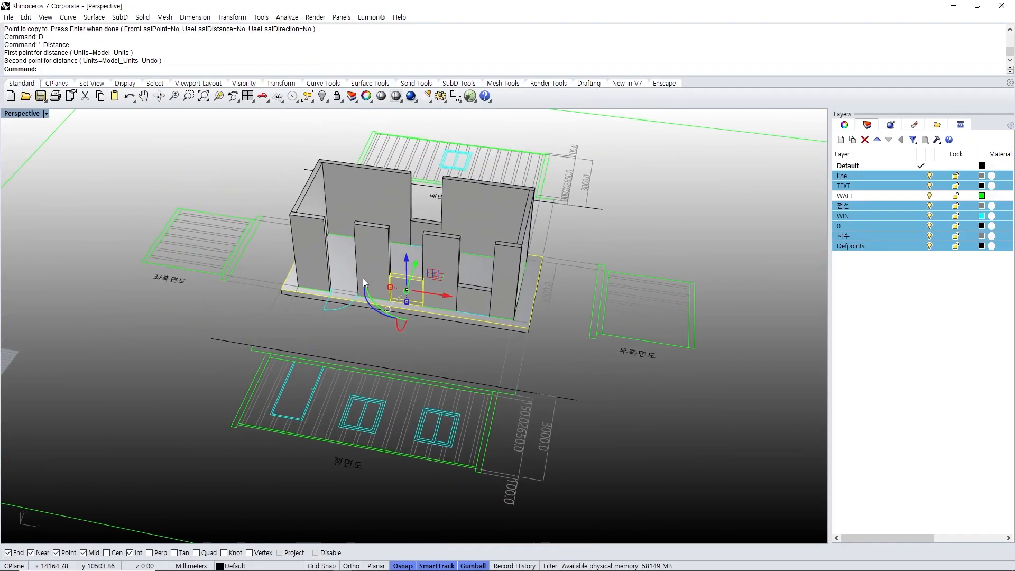
shift+right_drag(369, 322, 424, 277)
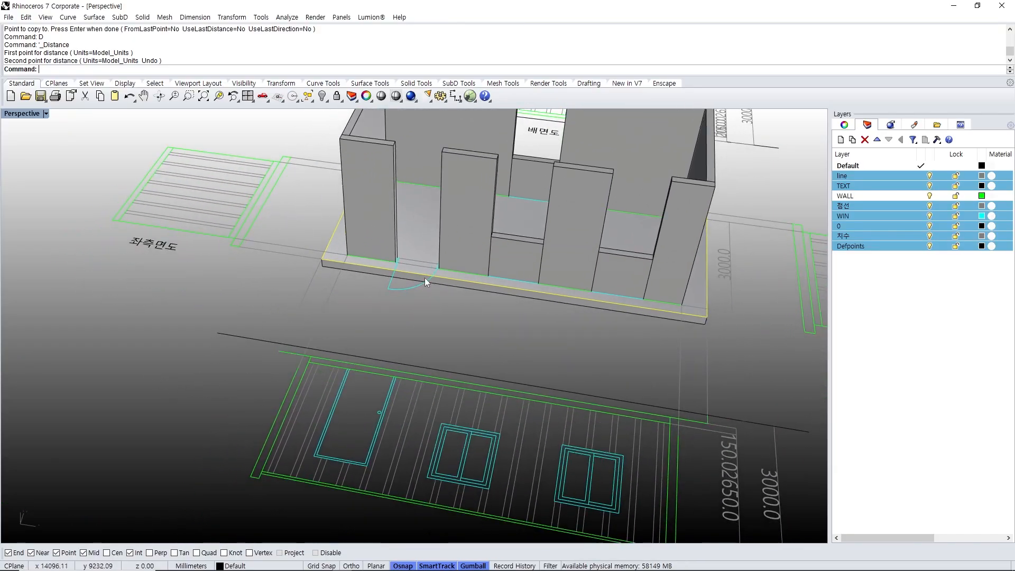
scroll(413, 319, up, 6)
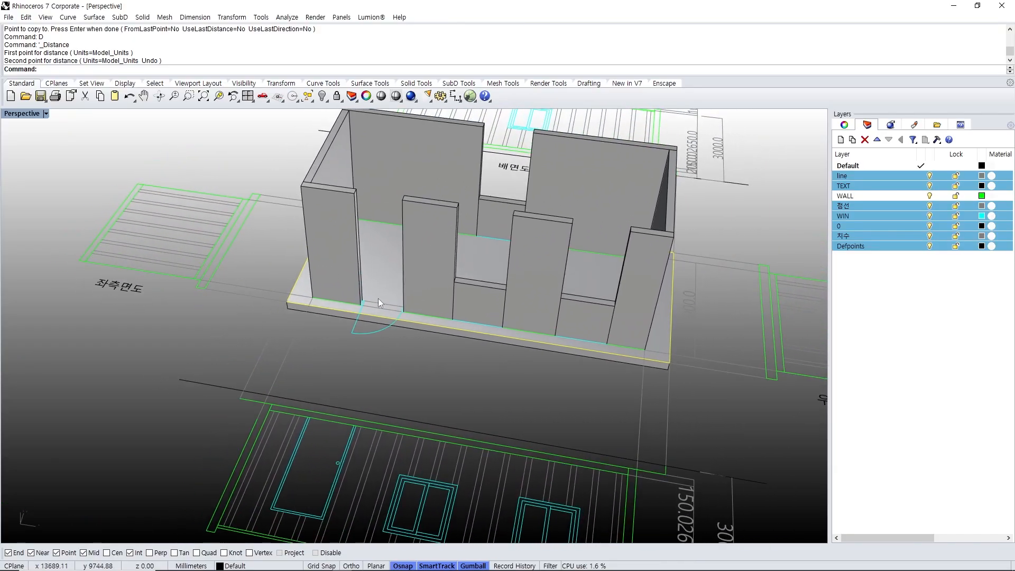
text(bb)
key(Return)
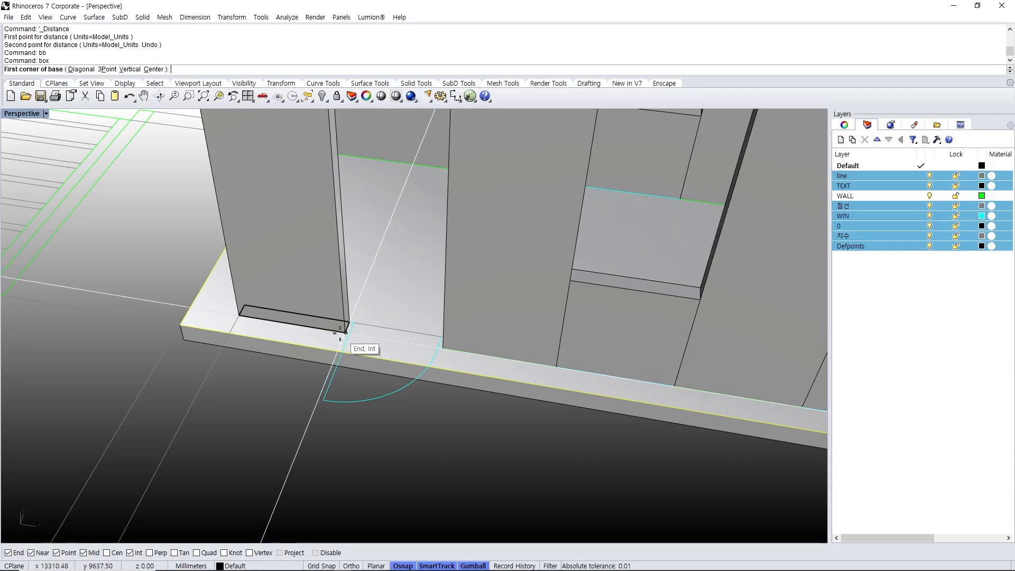
scroll(340, 332, down, 3)
key(Escape)
- Measure the distance from the door's lower corner to the wall's base line in the front elevation (정면도)
scroll(347, 323, up, 4)
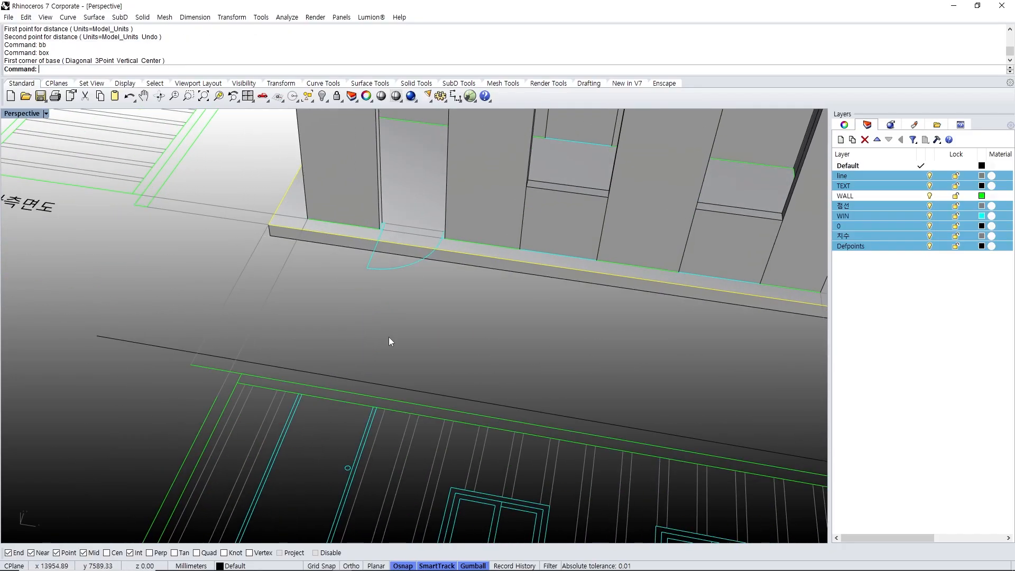
text(D)
key(Return)
click(344, 324)
click(342, 318)
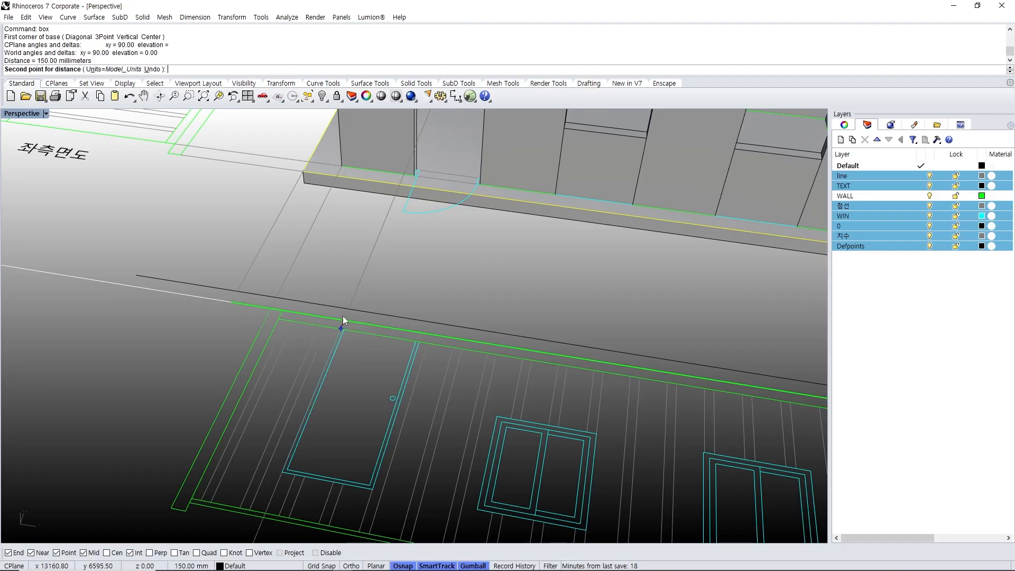
- Build a 150 mm high threshold box in the front door opening, between the adjacent wall segments
right_drag(394, 229, 501, 280)
scroll(391, 288, up, 4)
text(bb)
key(Return)
click(386, 297)
click(493, 290)
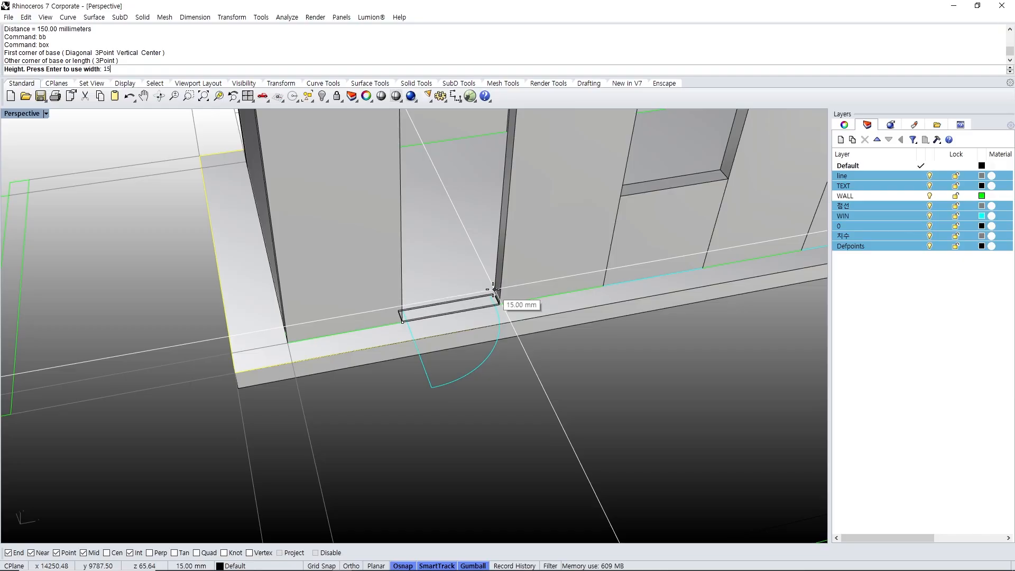
key(Return)
scroll(353, 392, down, 3)
shift+right_drag(494, 279, 191, 359)
text(bb)
key(Return)
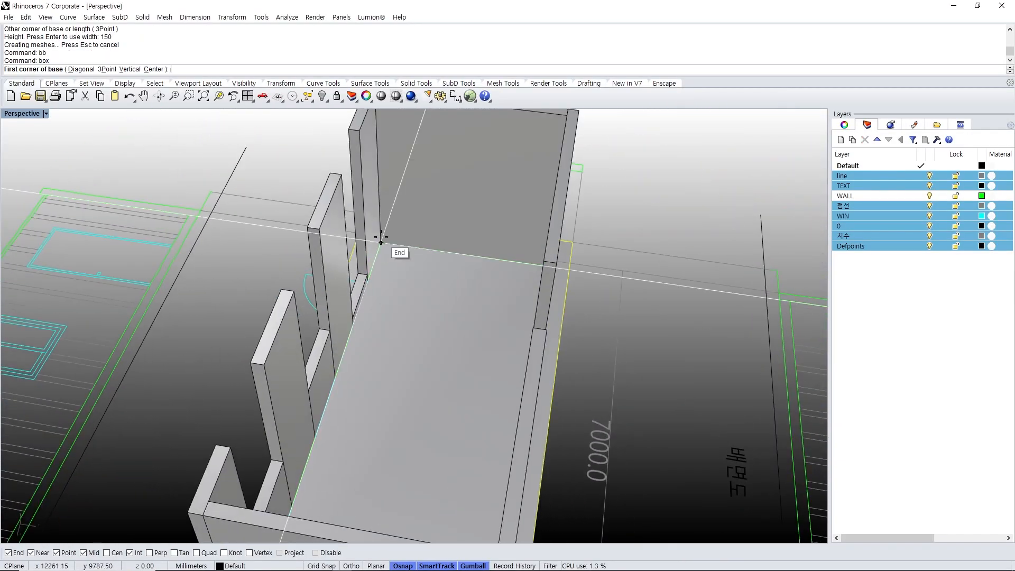
click(381, 243)
right_drag(412, 308, 329, 255)
key(Escape)
- Build a 150 mm high floor box filling the interior, between diagonally opposite inner wall corners
text(bb)
key(Return)
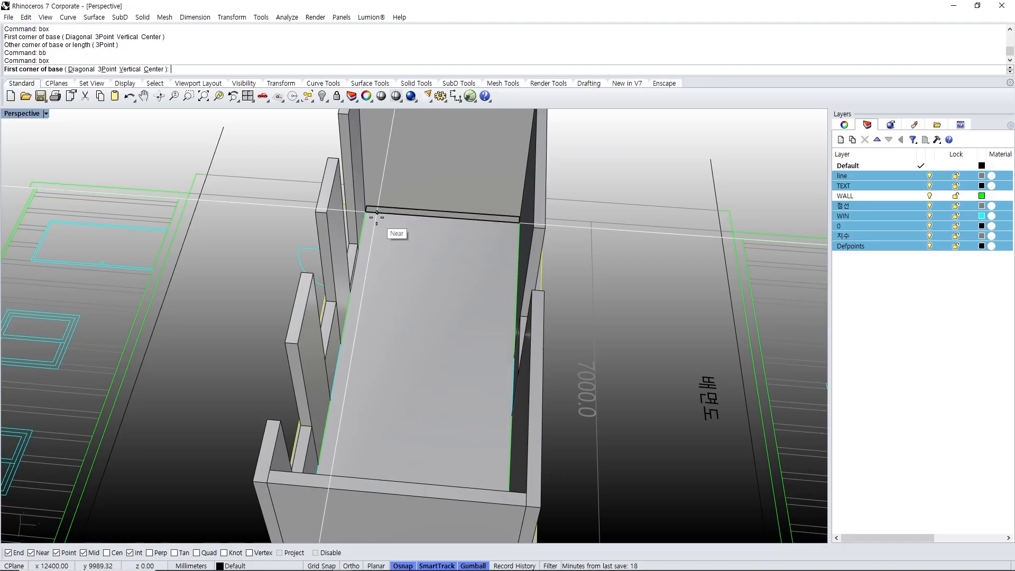
click(364, 208)
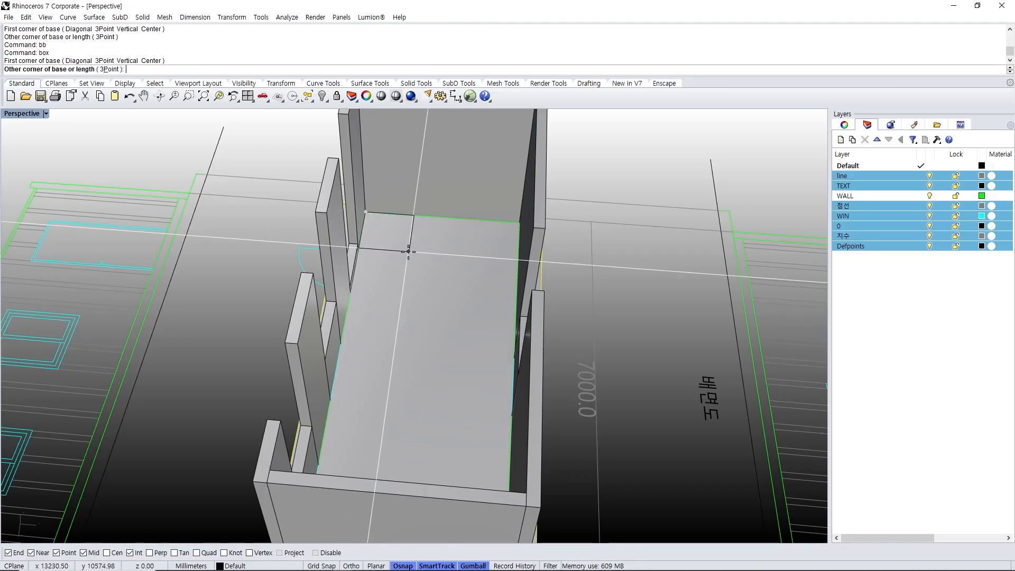
right_drag(364, 207, 636, 210)
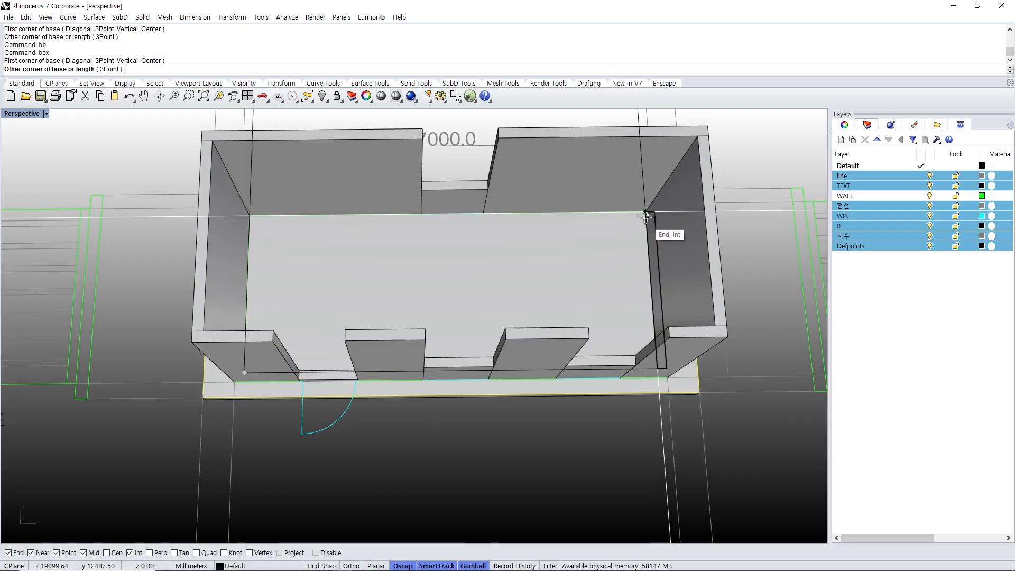
right_drag(645, 215, 714, 199)
scroll(623, 218, up, 6)
click(628, 218)
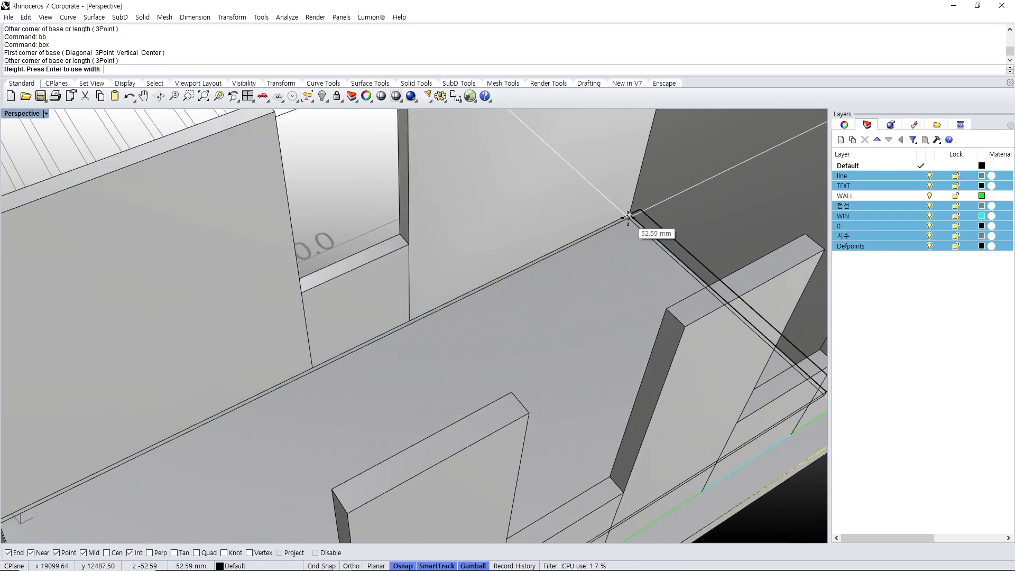
text(150)
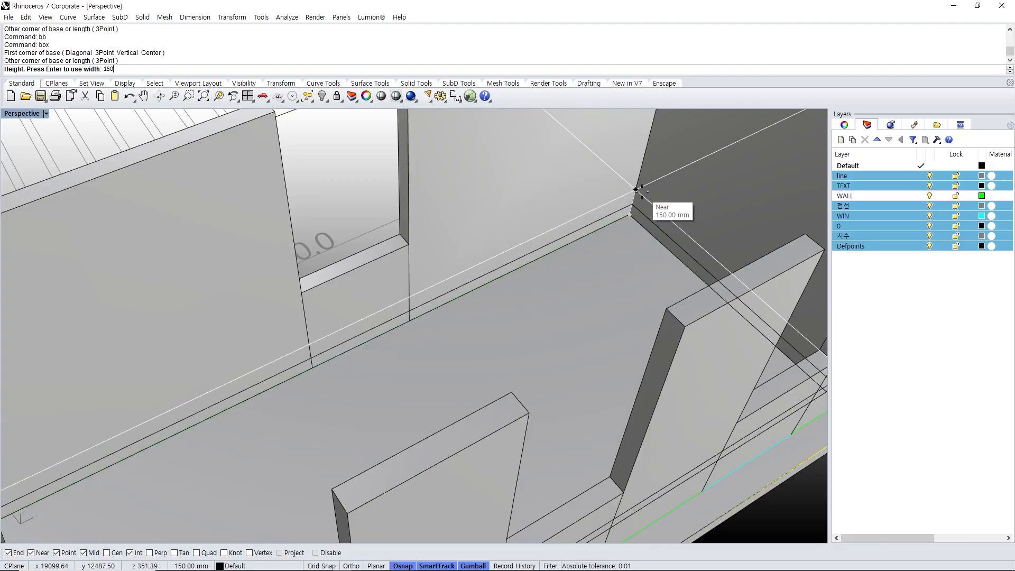
key(Return)
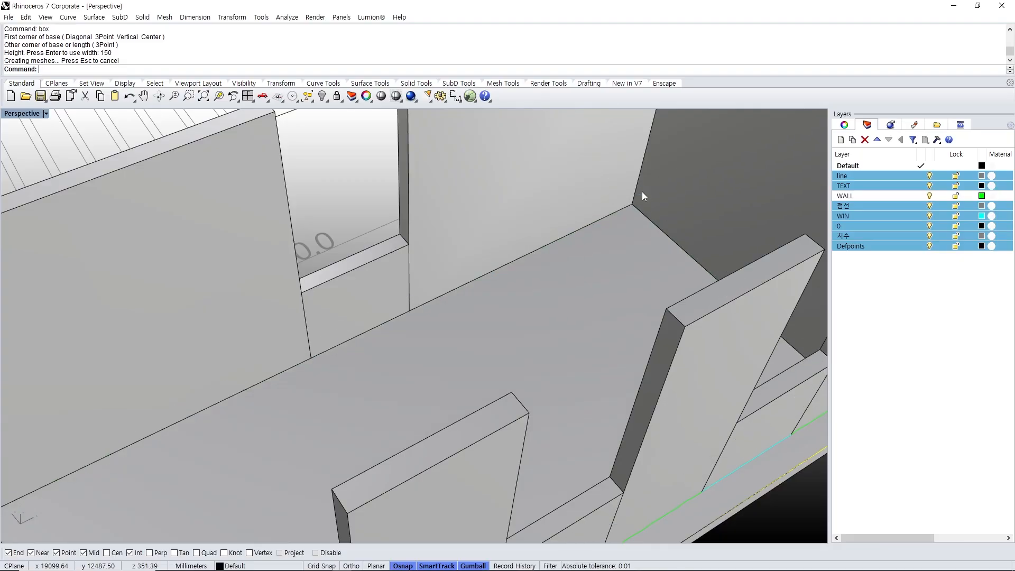
- Measure the distance from the first window's upper corner to the wall's top line in the front elevation (정면도)
scroll(598, 200, down, 6)
right_drag(305, 310, 410, 376)
scroll(279, 480, up, 4)
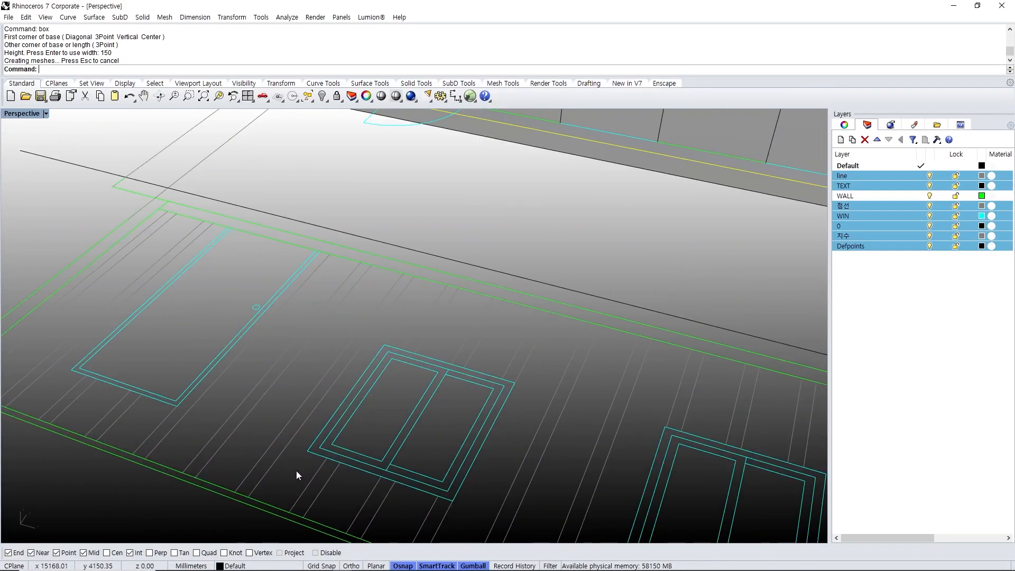
text(D)
key(Return)
click(307, 450)
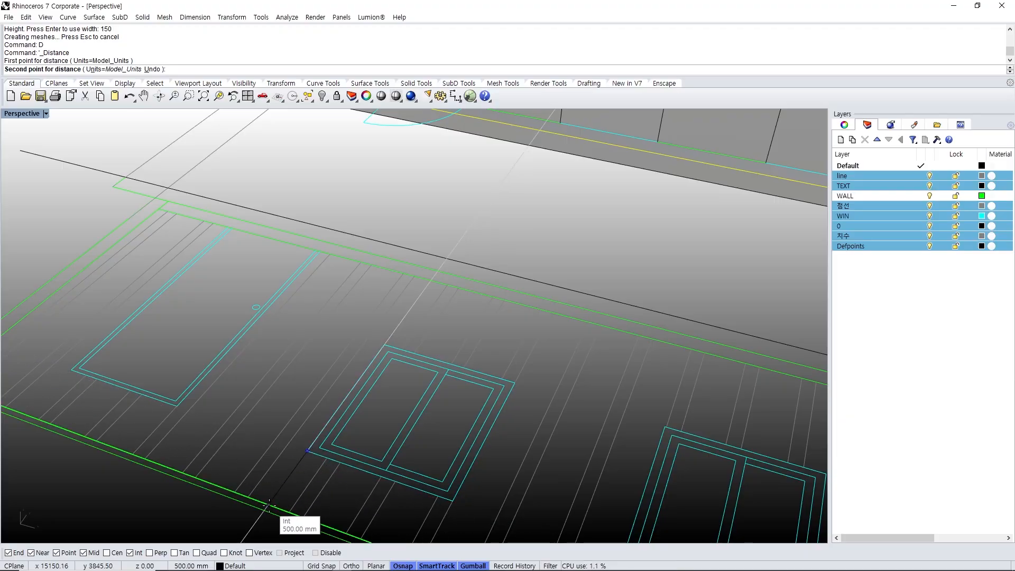
click(269, 505)
- Build a header wall box above the first front window opening, extending 500 mm down from the wall tops
scroll(315, 459, down, 6)
scroll(413, 388, up, 4)
scroll(413, 388, down, 4)
scroll(438, 243, up, 7)
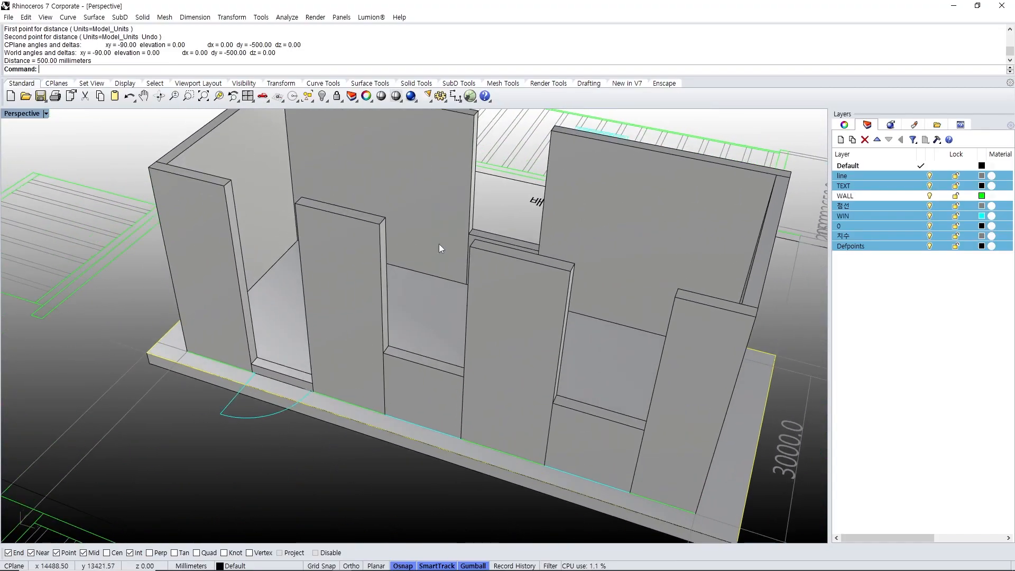
text(Bb)
key(Return)
click(366, 231)
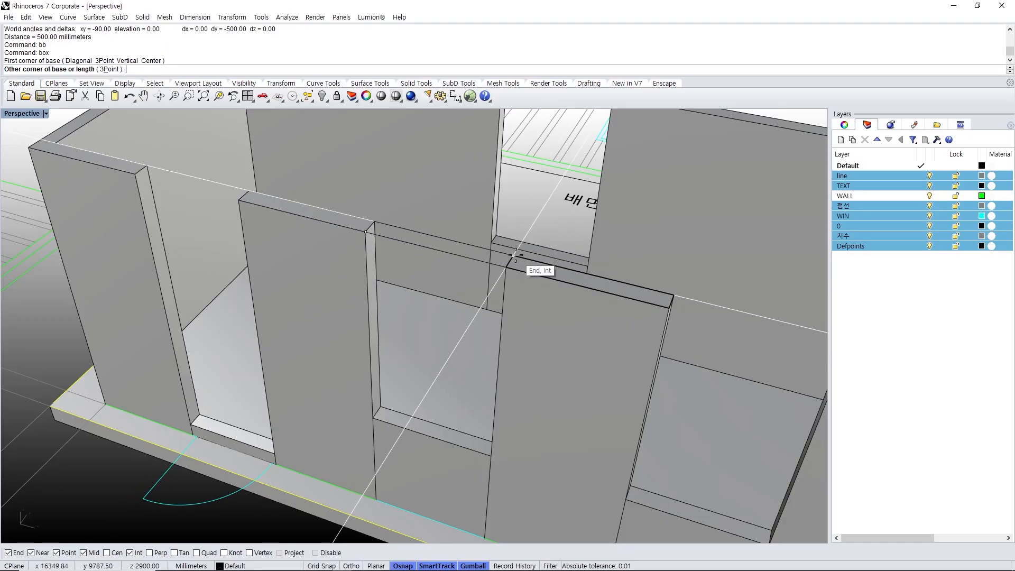
click(515, 256)
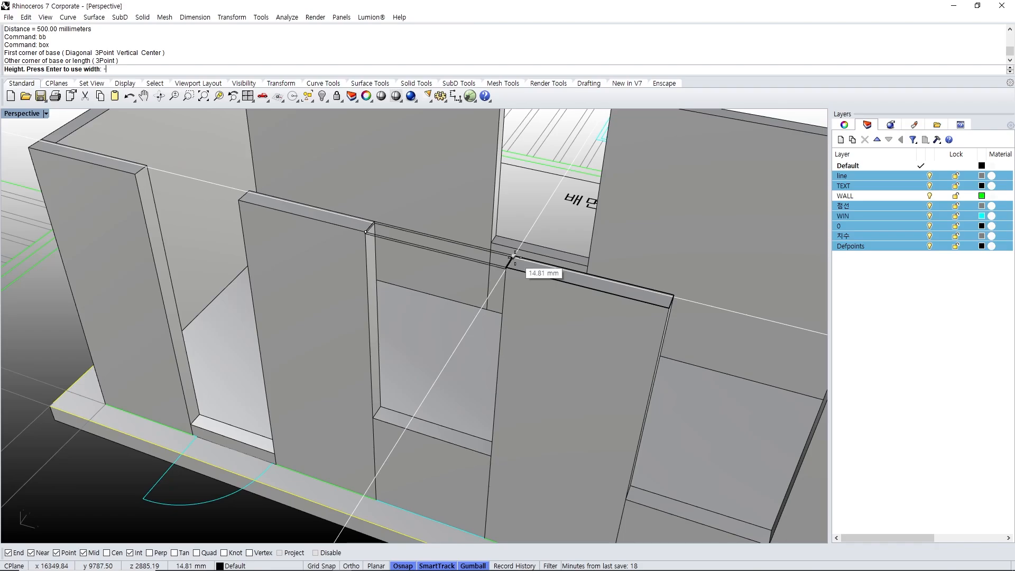
key(Return)
- Copy the header wall box from its upper corner to above the second front window opening
click(496, 280)
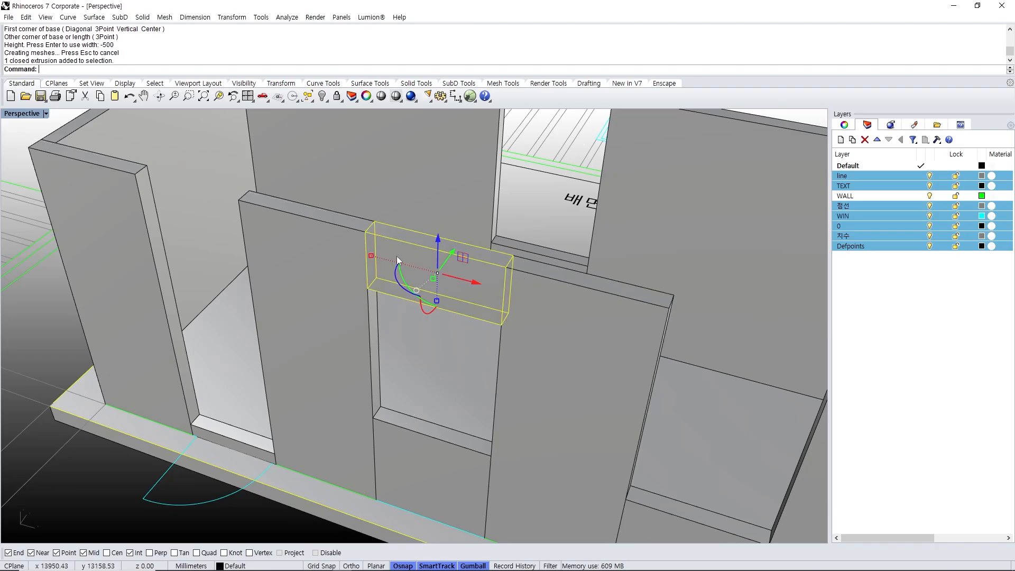
text(C)
key(Return)
click(366, 232)
scroll(431, 215, down, 3)
scroll(434, 217, up, 4)
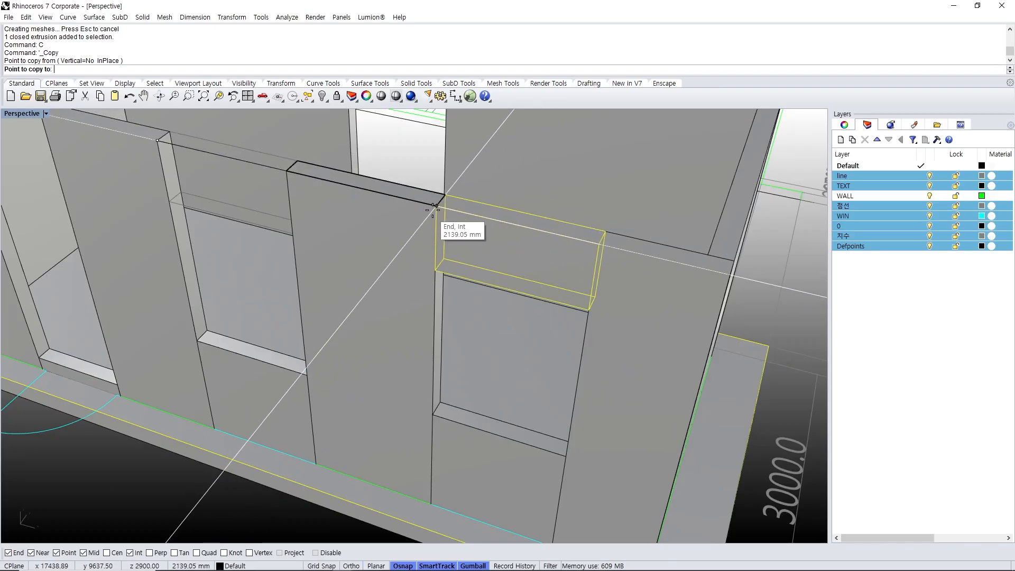
key(Return)
- Copy the header wall box to above the rear window opening, flush with the tops of the rear walls
scroll(440, 209, down, 5)
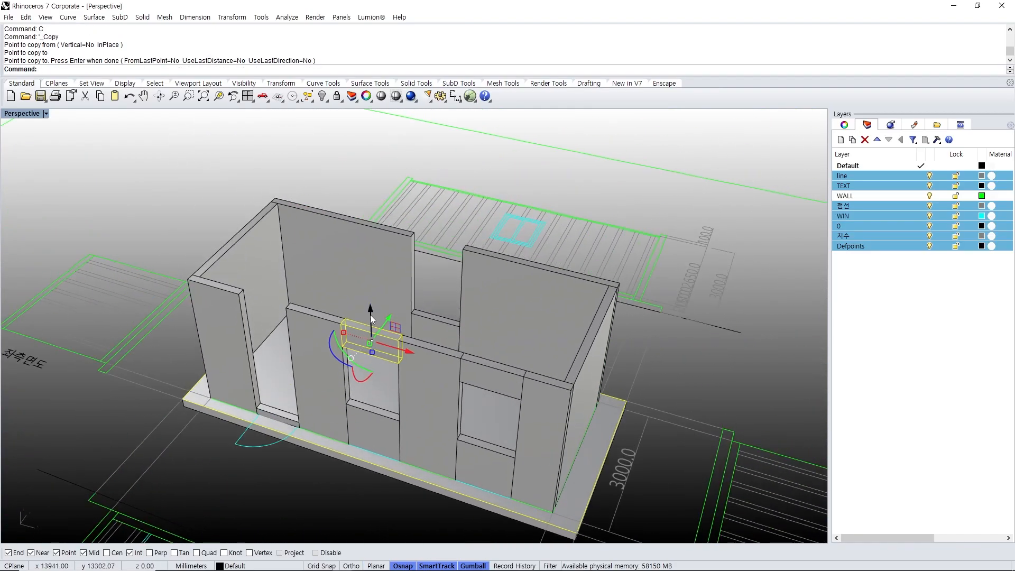
text(C)
key(Return)
click(344, 332)
scroll(419, 211, up, 4)
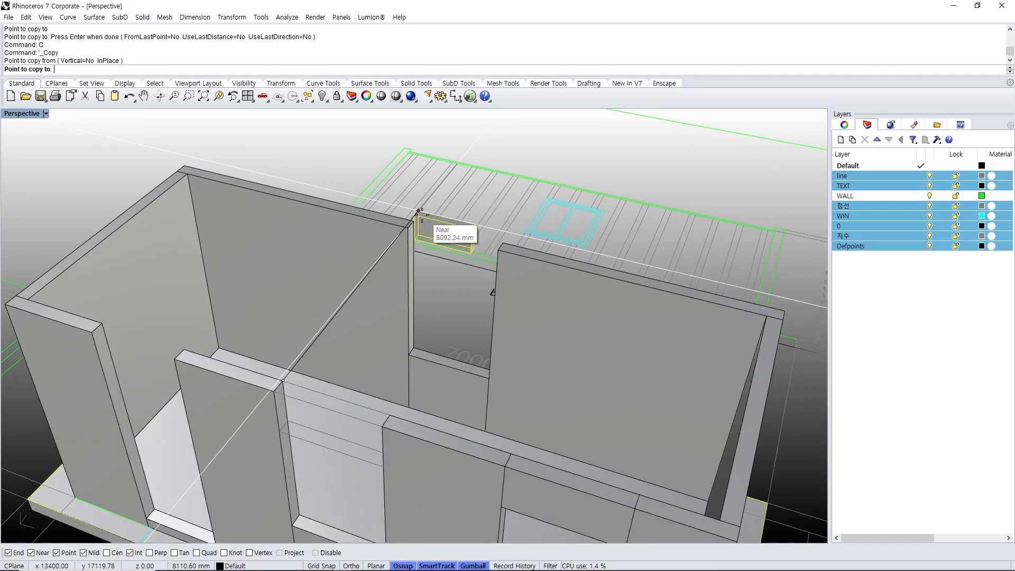
click(419, 212)
key(Return)
- Try to widen the left side wall with Scale1D from its bottom midpoint to the building's outer front corner
scroll(448, 253, down, 5)
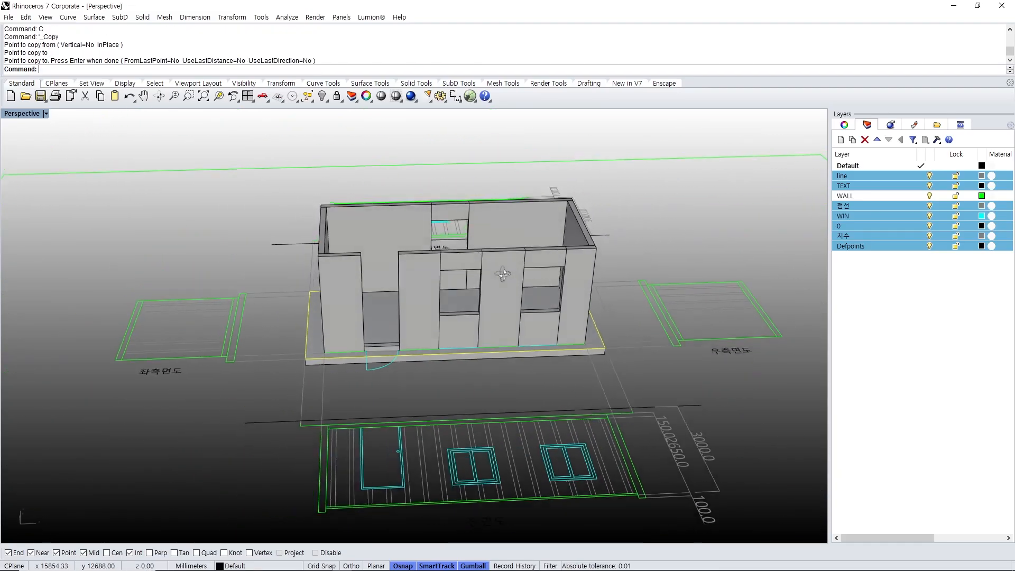
right_drag(503, 273, 494, 294)
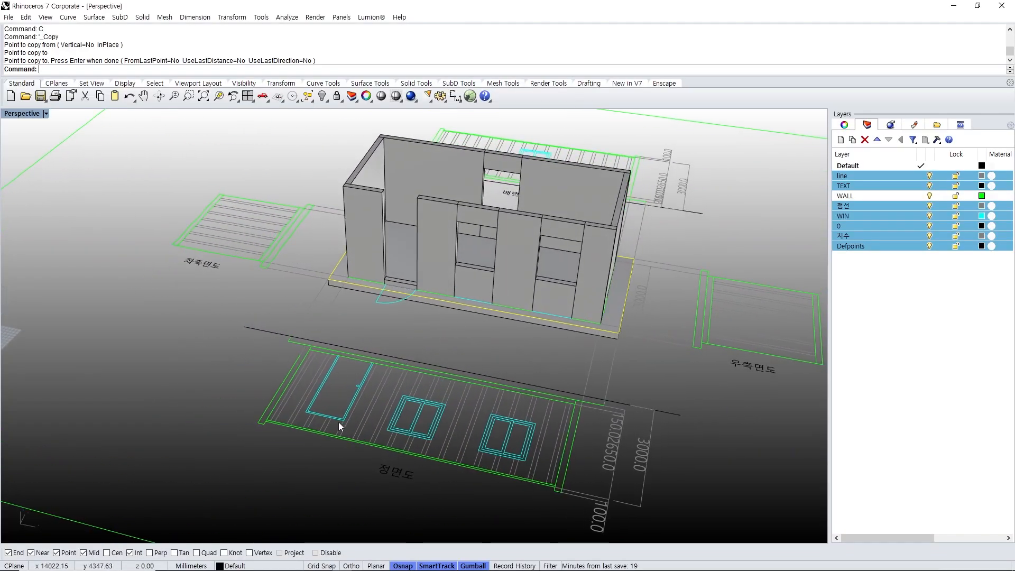
shift+right_drag(338, 384, 552, 281)
scroll(386, 252, up, 3)
click(363, 339)
text(w)
key(Return)
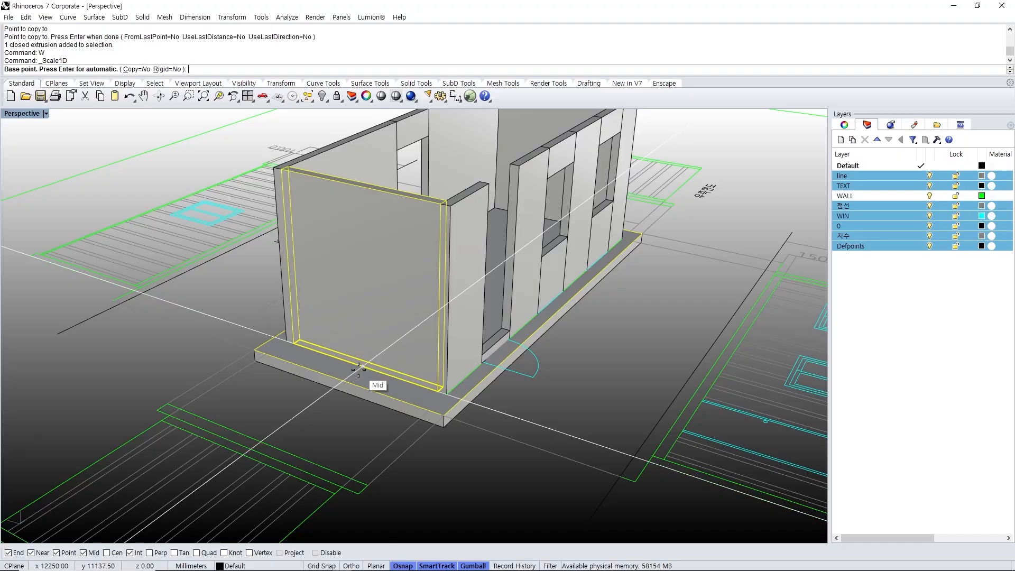
click(370, 380)
scroll(487, 412, up, 2)
click(438, 391)
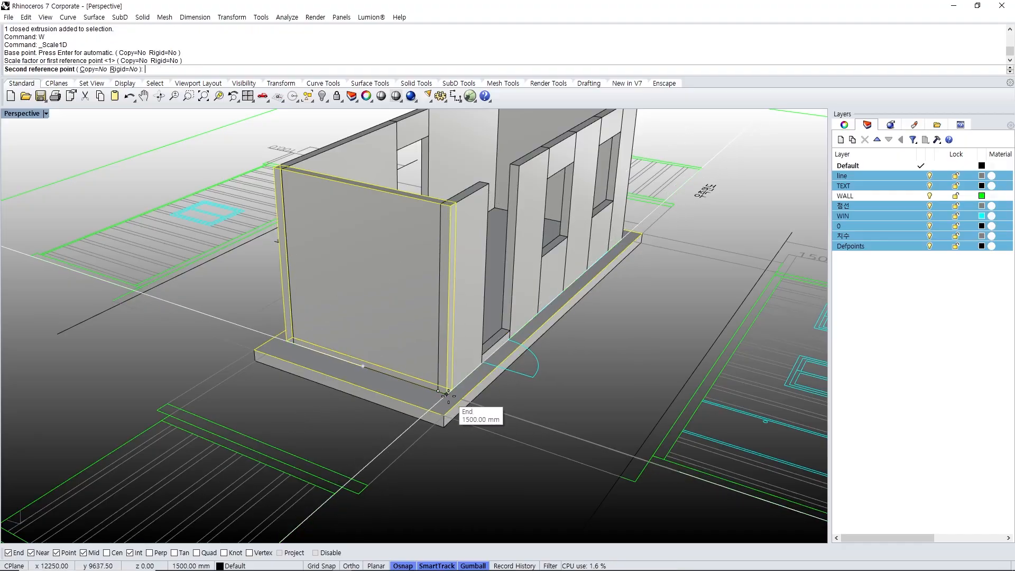
click(447, 395)
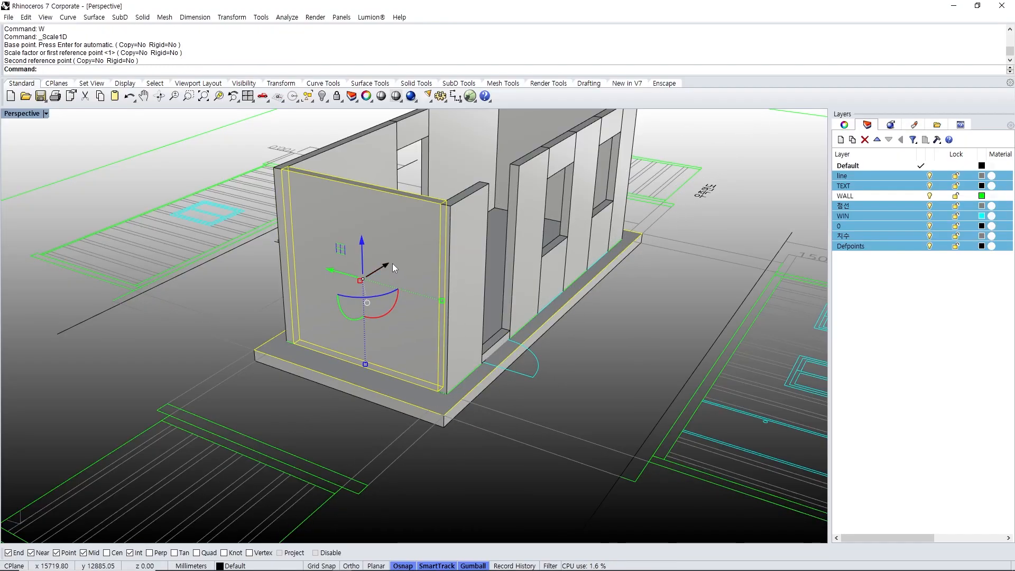
scroll(392, 263, up, 2)
scroll(386, 246, up, 3)
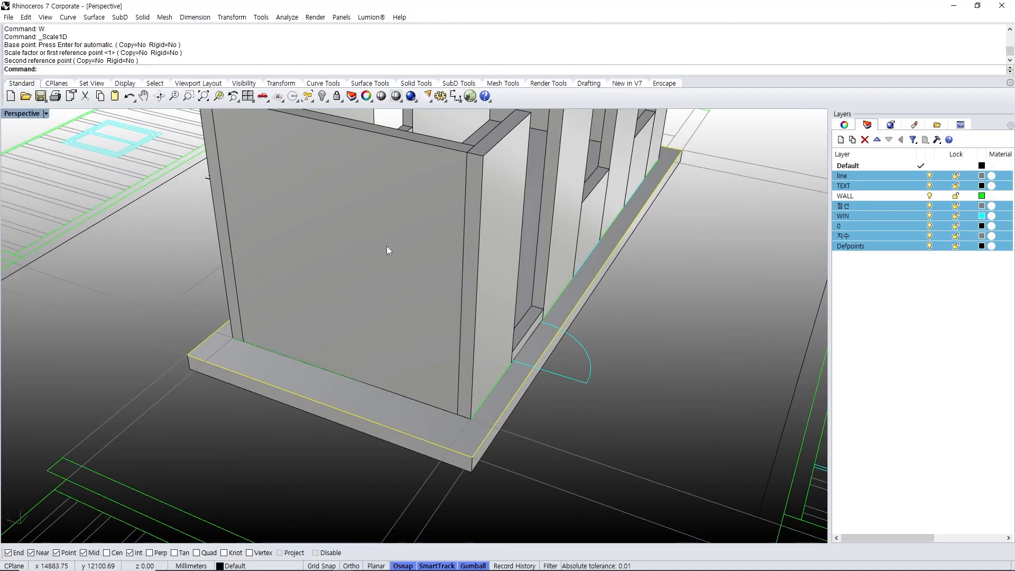
click(388, 259)
right_drag(375, 312, 476, 370)
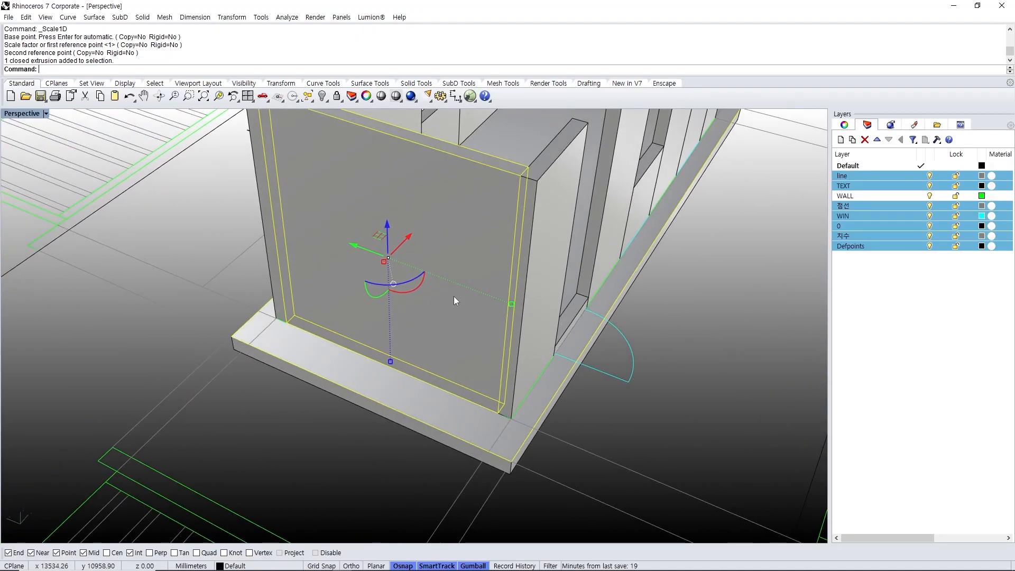
text(w)
key(Return)
scroll(393, 250, down, 5)
key(Escape)
shift+right_drag(790, 444, 713, 411)
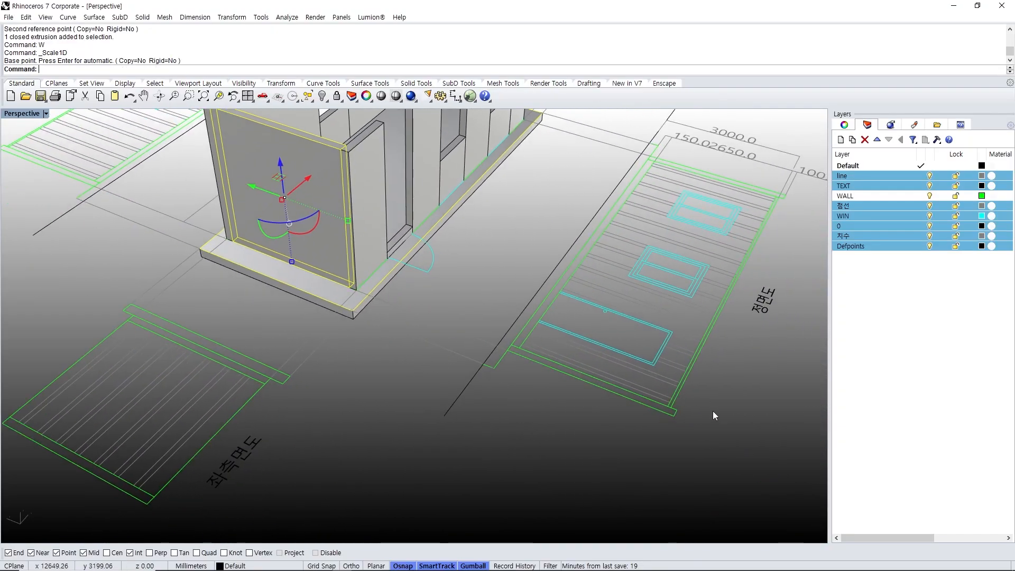
drag(710, 413, 668, 432)
key(Escape)
- Widen the left side wall with Scale1D about its outer bottom edge's midpoint so it reaches 1500 mm to the building's outer corners
shift+right_drag(288, 212, 452, 340)
scroll(451, 341, up, 4)
click(471, 363)
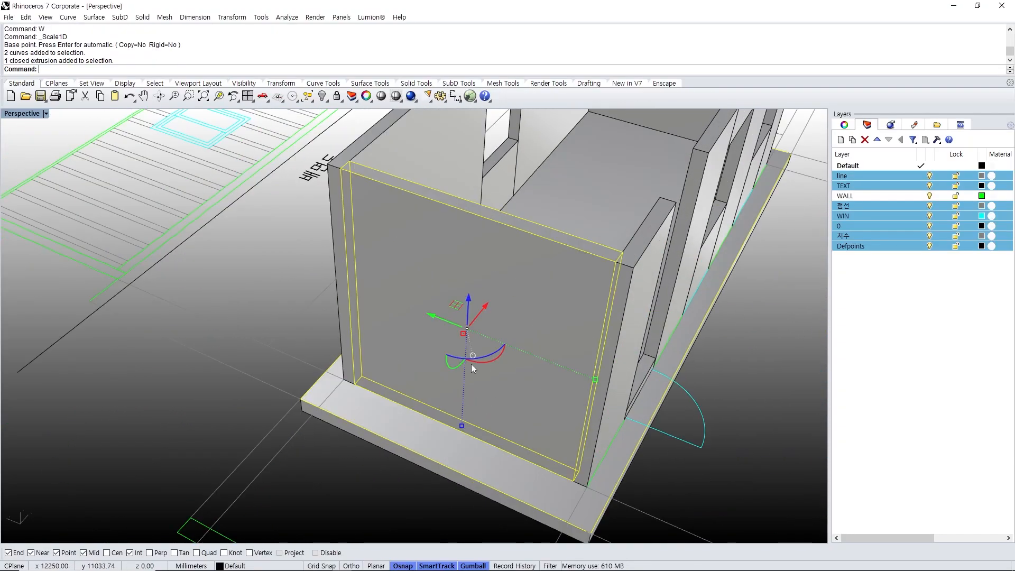
text(w)
key(Return)
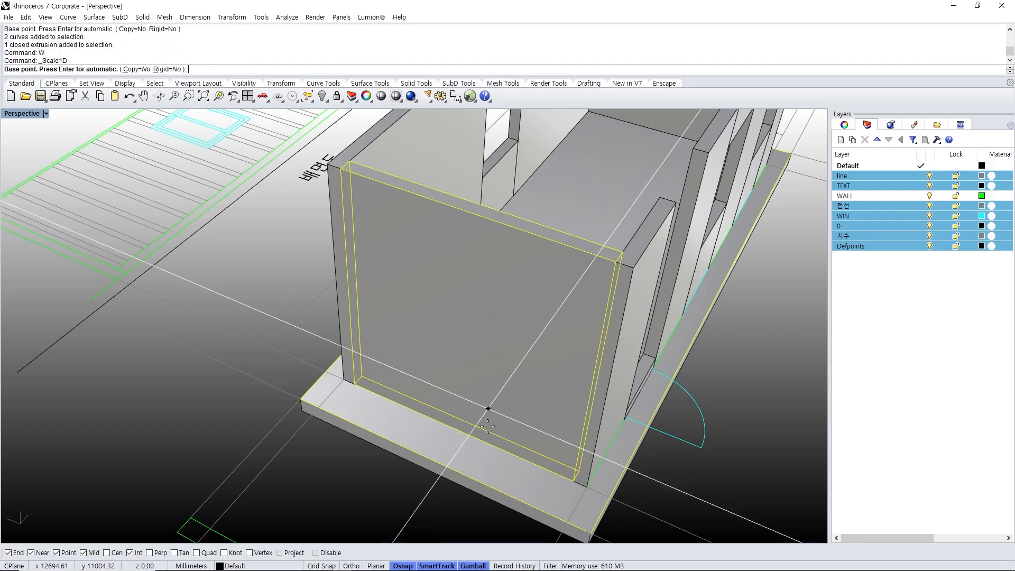
click(456, 430)
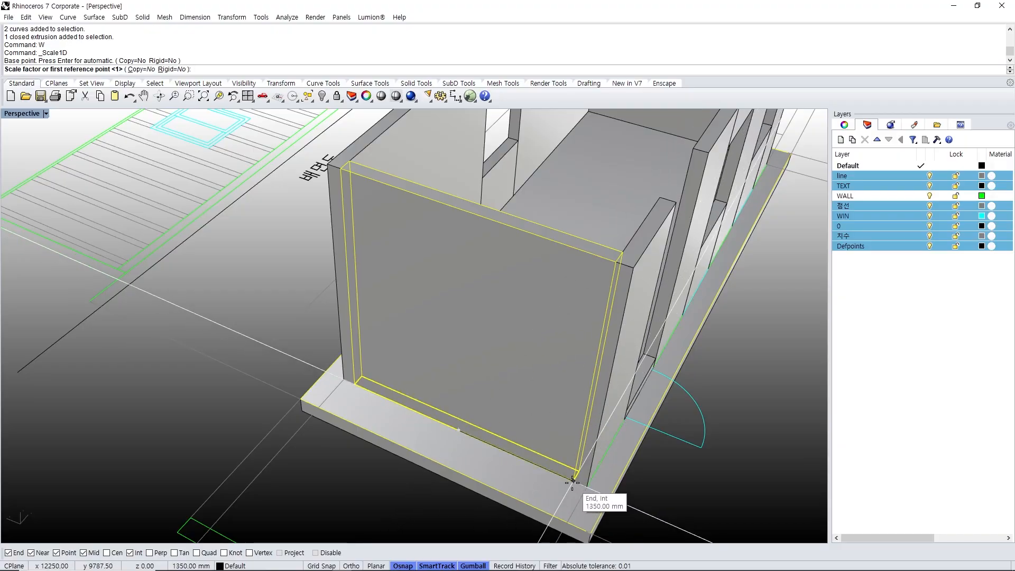
scroll(573, 481, up, 4)
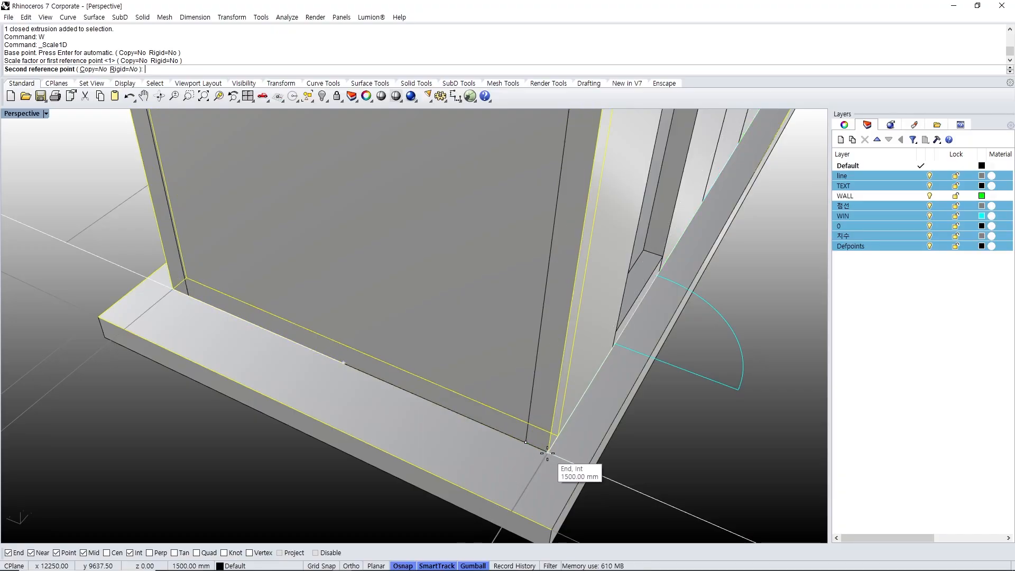
click(547, 453)
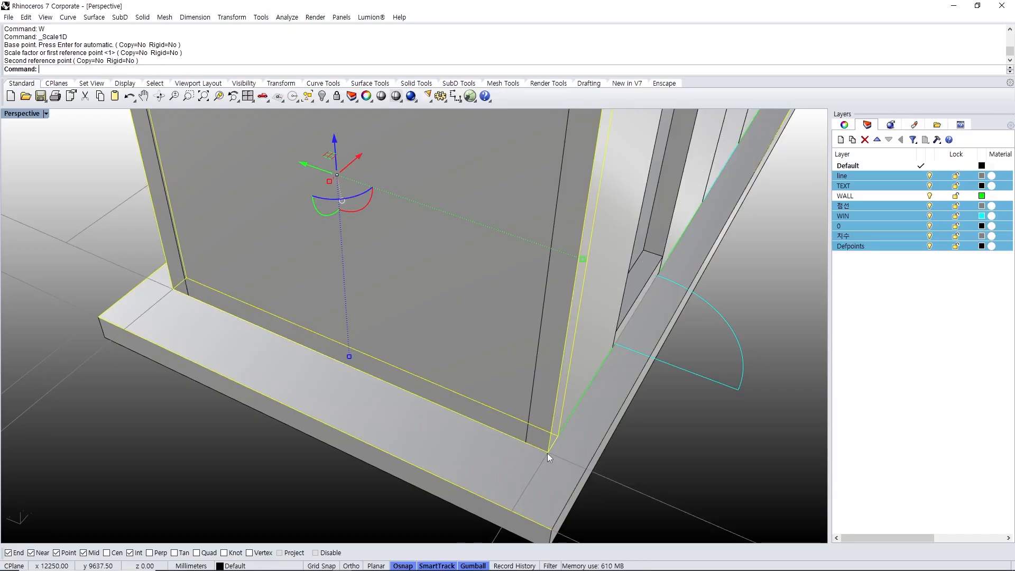
- Measure the left side wall's height at its outer front corner, from the slab to the wall top
scroll(548, 452, down, 5)
scroll(424, 379, down, 5)
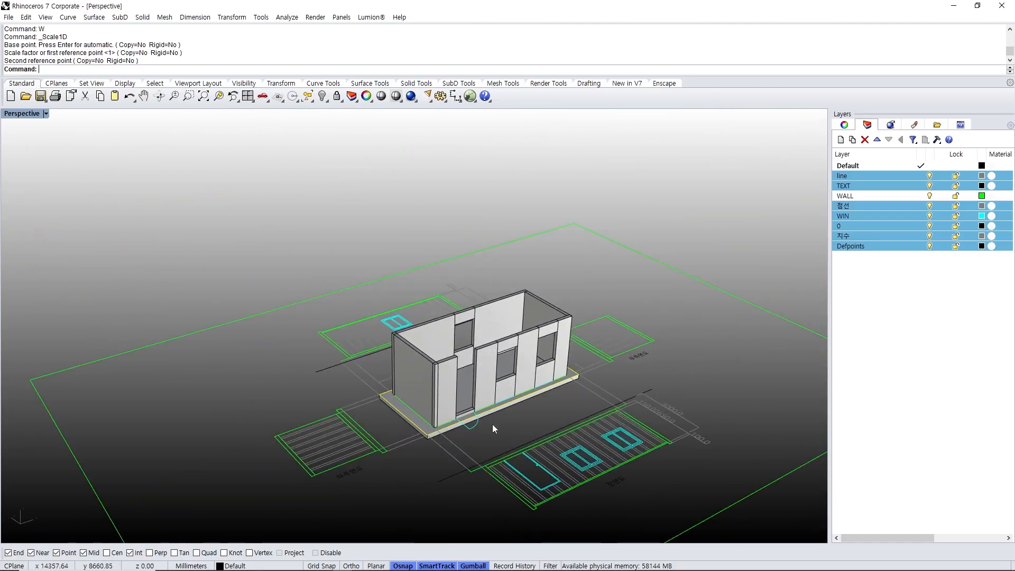
scroll(493, 424, up, 8)
text(d)
key(Return)
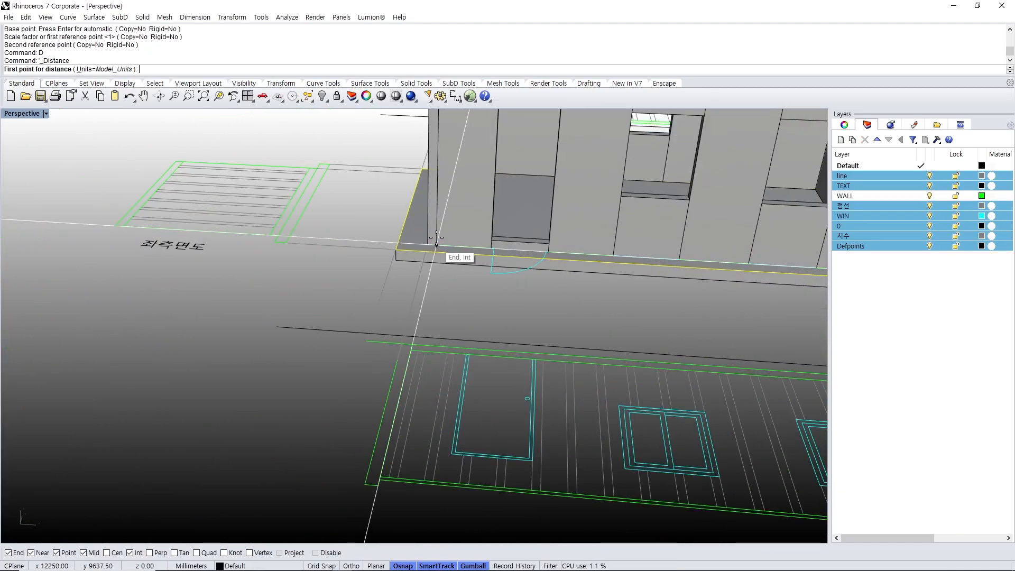
click(428, 245)
shift+right_drag(454, 205, 442, 330)
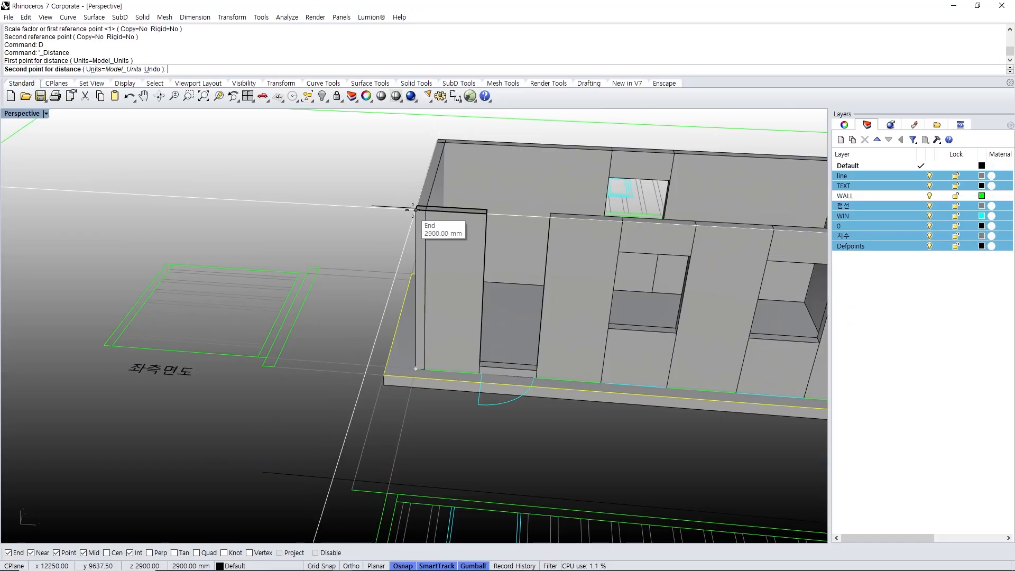
click(416, 210)
- Measure the full length of the end wall's outer line in the front elevation (정면도)
shift+right_drag(475, 415, 471, 251)
text(d)
key(Return)
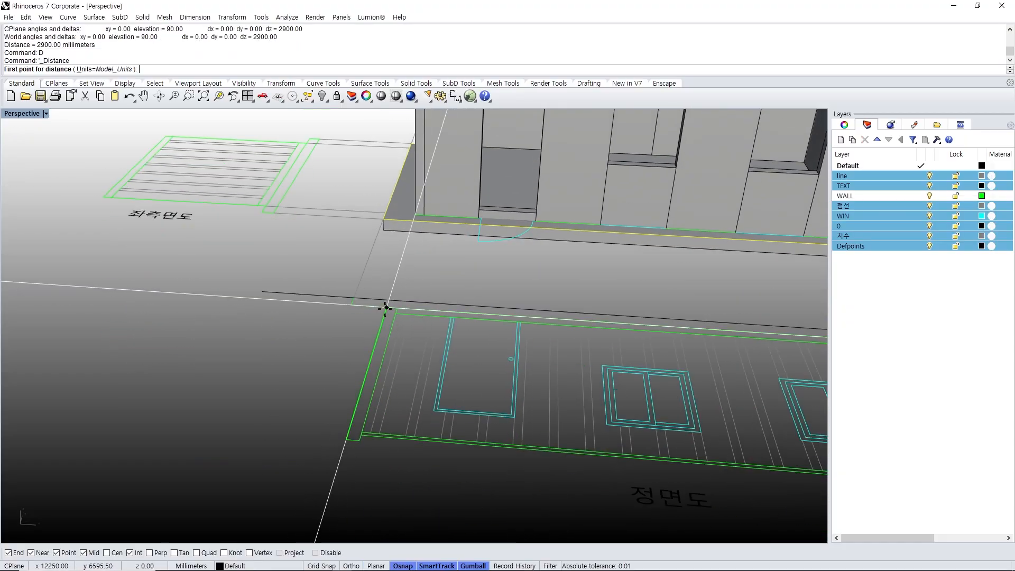
click(386, 307)
click(346, 440)
- Measure the offset between the end wall's top corner and the front wall's top line in the front elevation
scroll(352, 446, up, 5)
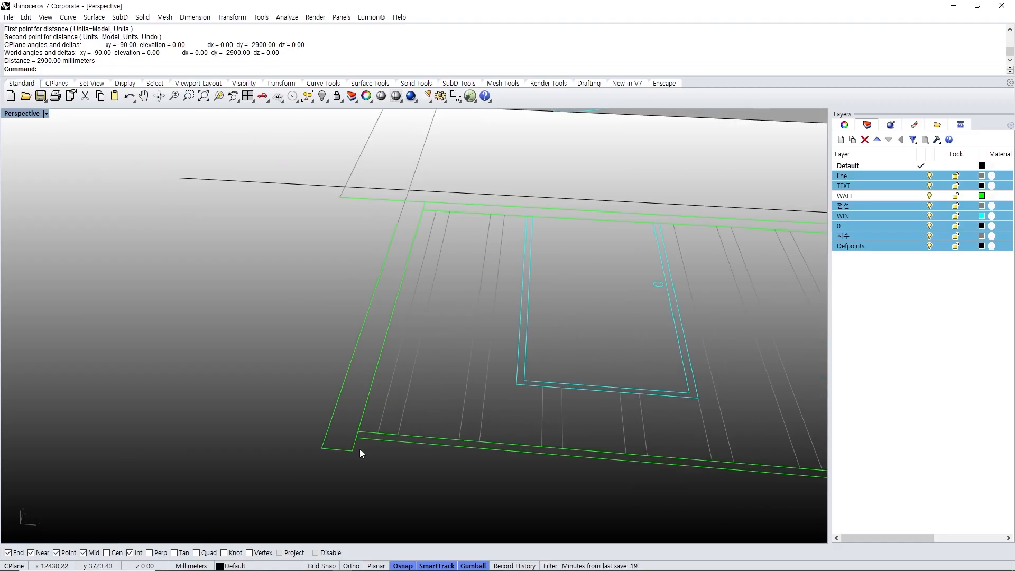
text(d)
key(Return)
click(352, 450)
click(357, 438)
scroll(364, 436, down, 7)
shift+right_drag(478, 276, 429, 415)
scroll(359, 312, up, 8)
click(398, 325)
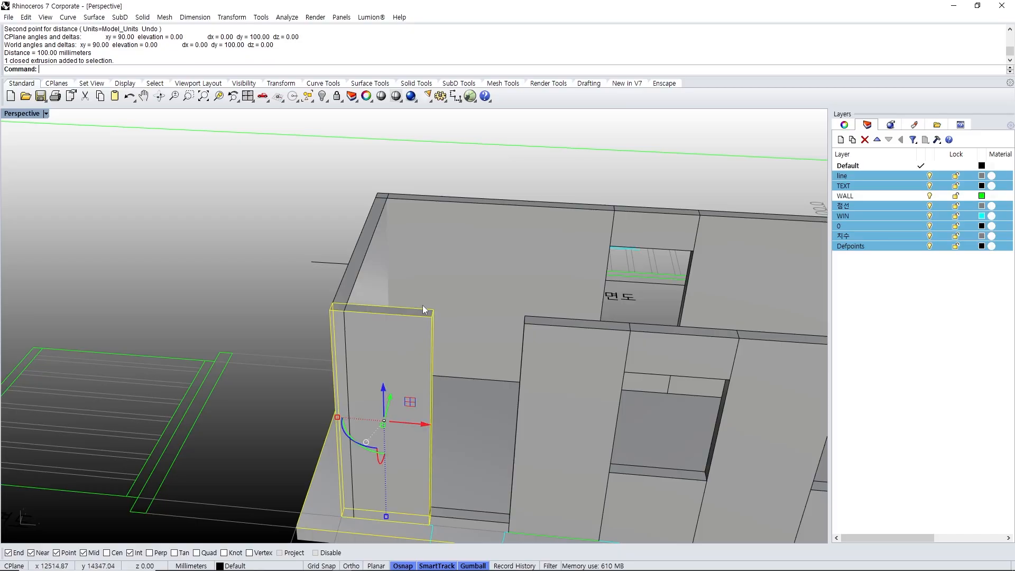
shift+click(582, 258)
scroll(481, 227, down, 3)
shift+click(469, 328)
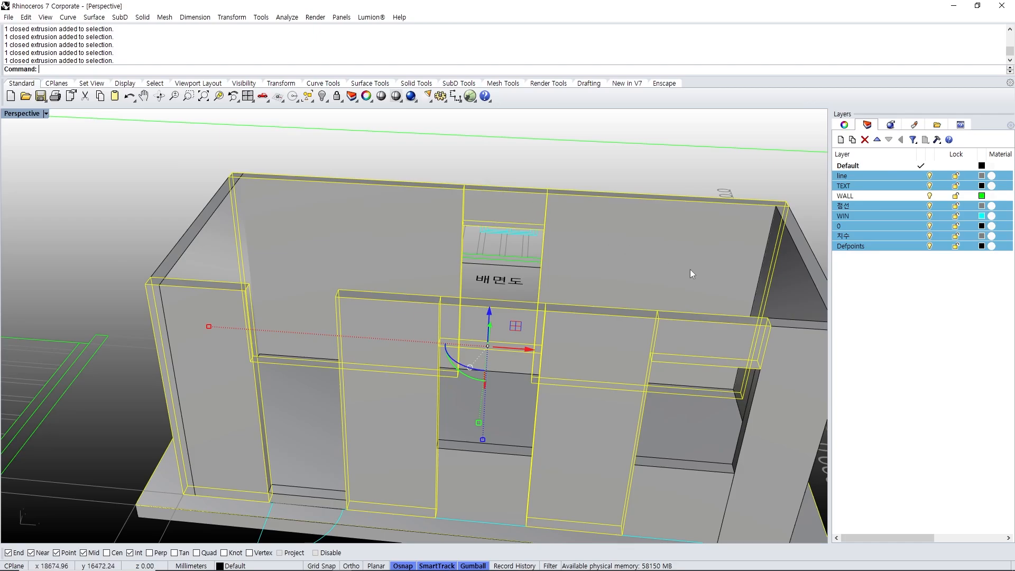
scroll(573, 345, down, 3)
scroll(526, 342, down, 4)
scroll(525, 317, up, 1)
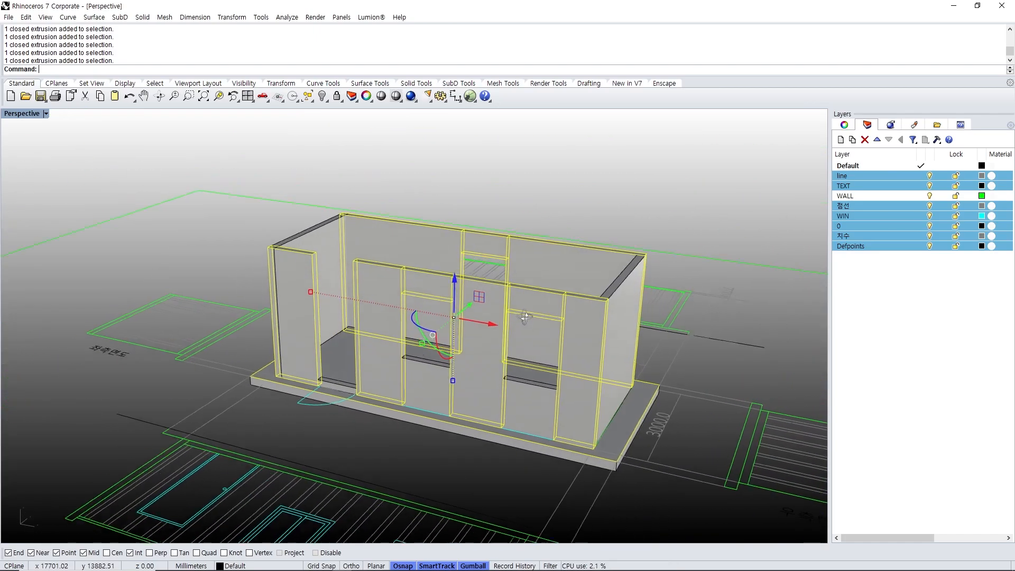
right_drag(525, 316, 522, 327)
key(Escape)
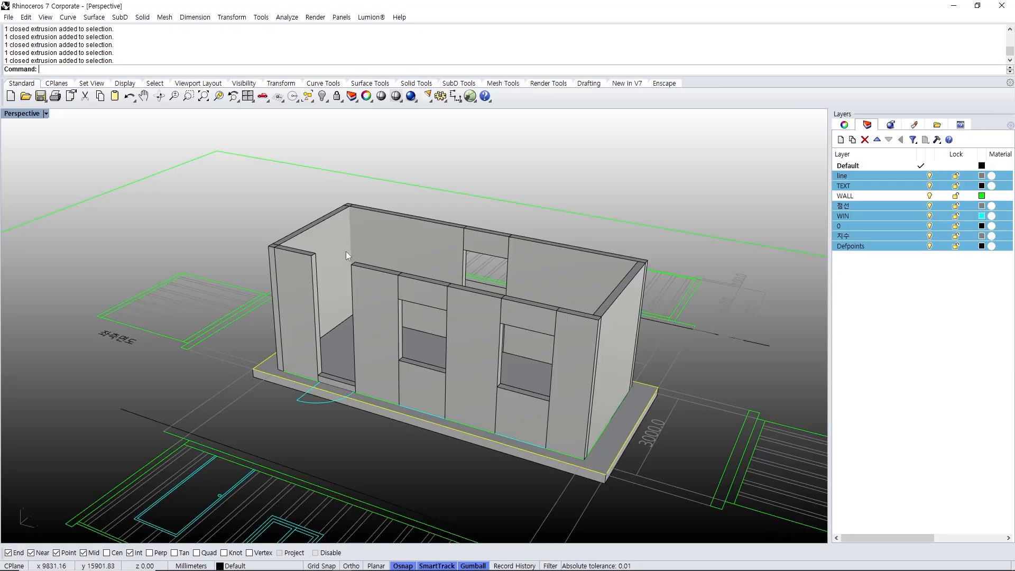
- Lower the top faces of all front and rear wall segments and headers by 100 mm, leaving out the two side walls
right_drag(346, 251, 376, 266)
scroll(358, 277, up, 8)
mouse_move(321, 320)
right_down()
mouse_move(277, 348)
mouse_move(263, 290)
mouse_move(333, 299)
mouse_move(318, 328)
right_up()
scroll(278, 348, up, 2)
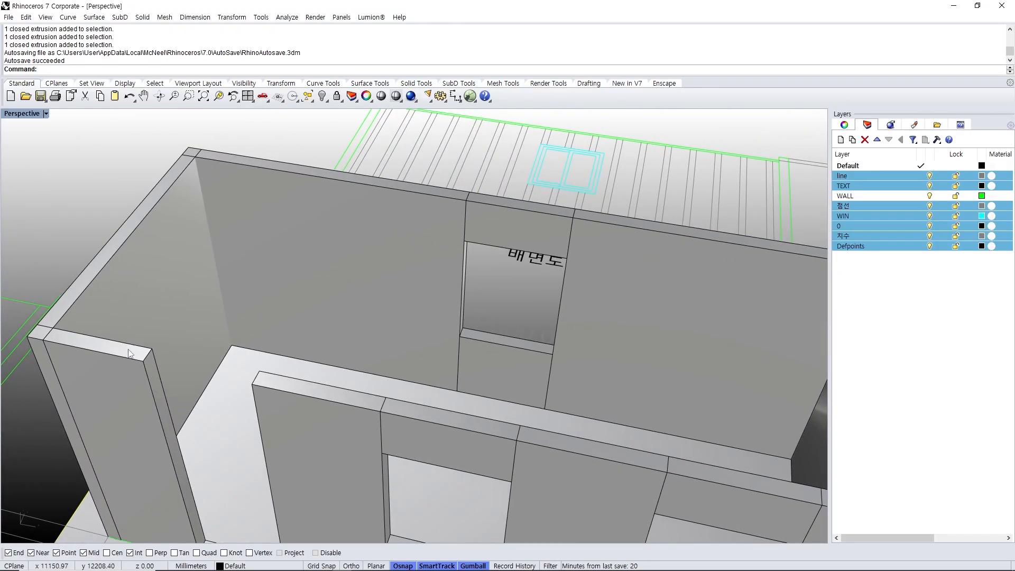
right_drag(129, 353, 120, 354)
right_drag(233, 358, 245, 358)
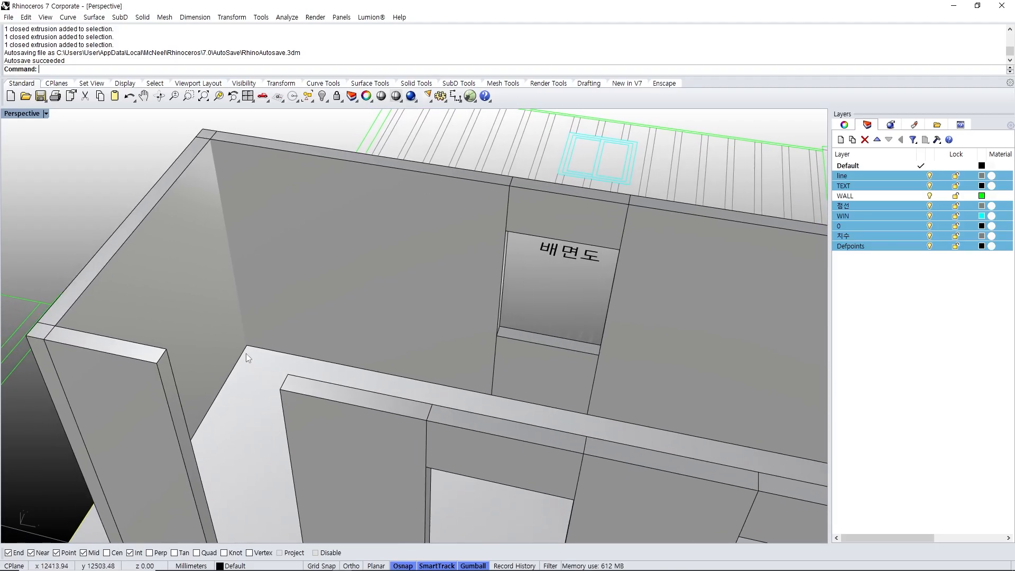
ctrl+shift+click(146, 358)
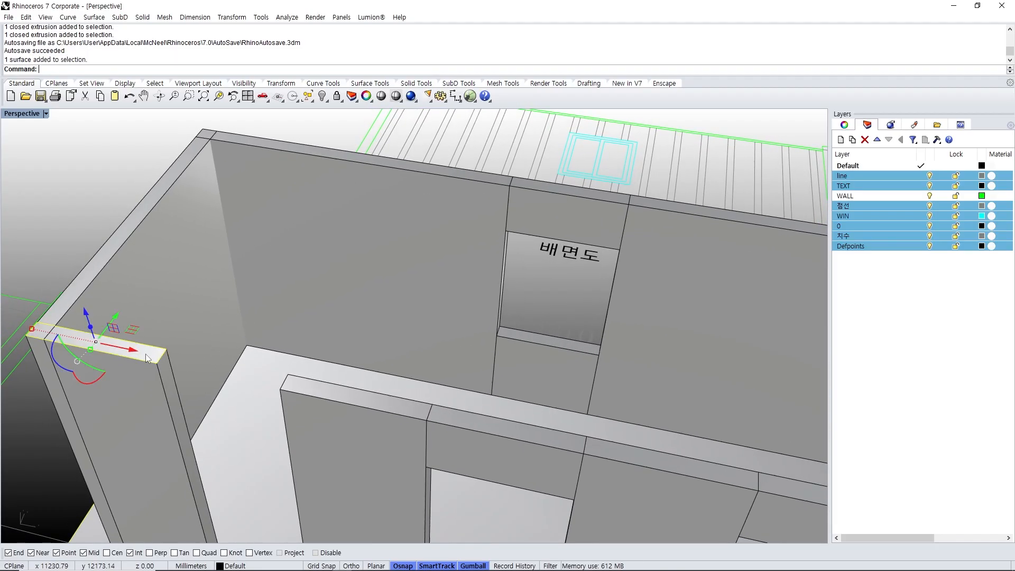
ctrl+shift+click(318, 394)
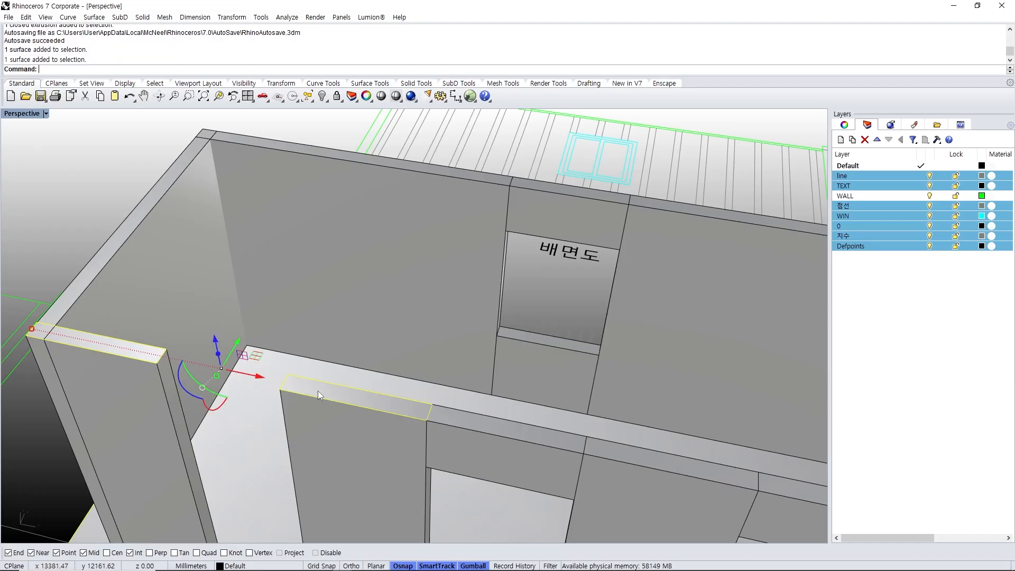
ctrl+shift+click(524, 432)
right_drag(524, 432, 338, 374)
ctrl+shift+click(426, 404)
right_drag(431, 404, 340, 376)
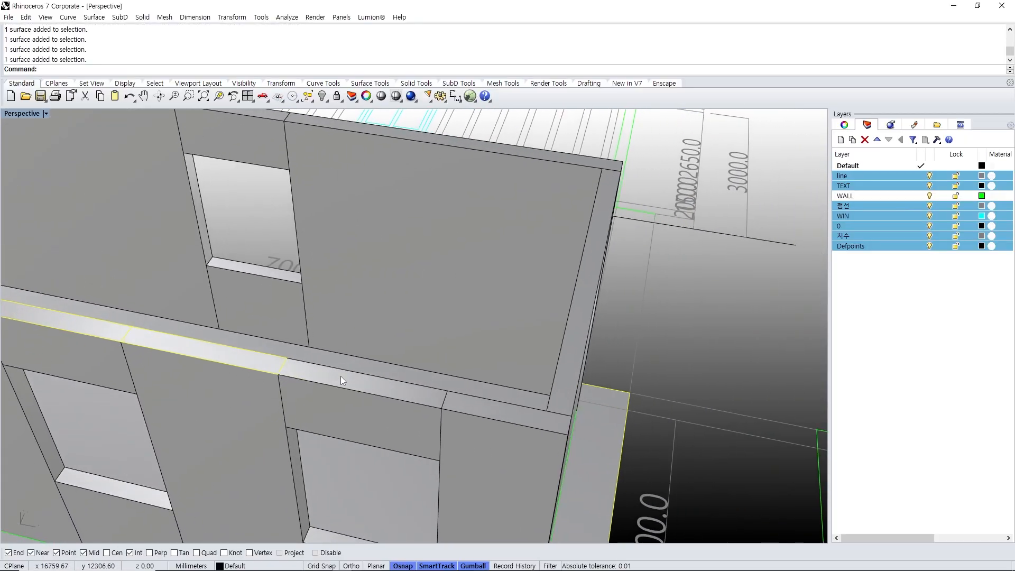
ctrl+shift+click(506, 411)
right_drag(525, 249, 425, 249)
shift+right_drag(449, 381, 482, 429)
scroll(239, 214, up, 2)
ctrl+shift+click(252, 204)
scroll(258, 212, down, 1)
scroll(258, 211, down, 6)
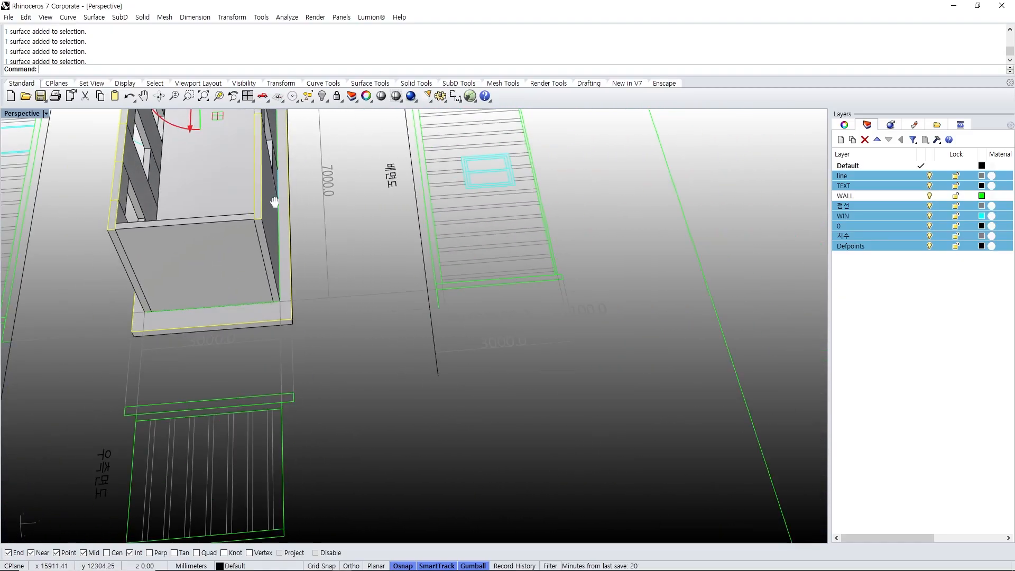
shift+right_drag(272, 199, 347, 230)
scroll(348, 230, up, 5)
right_drag(289, 327, 470, 425)
scroll(353, 149, up, 1)
scroll(370, 176, up, 1)
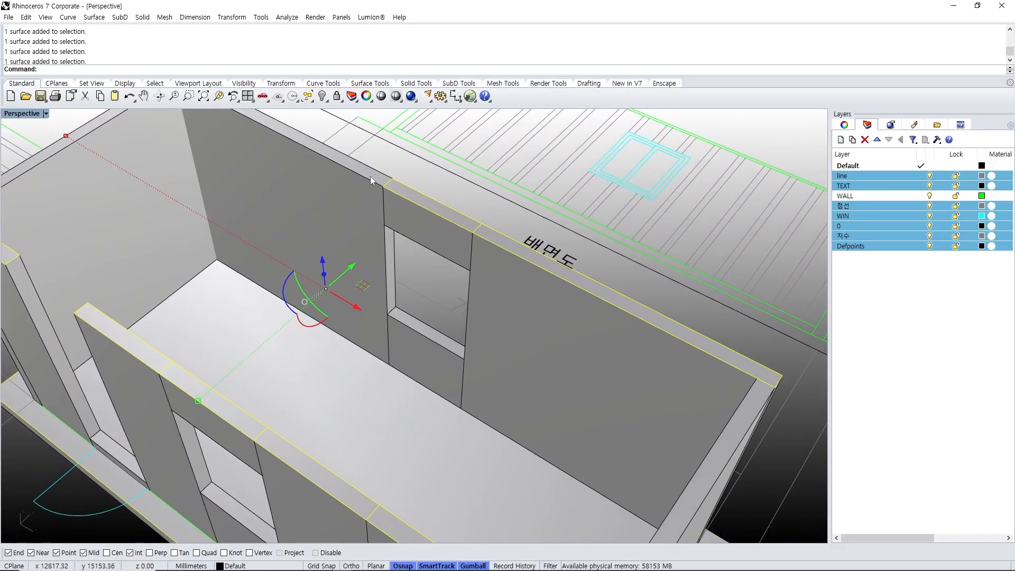
scroll(380, 194, down, 3)
scroll(386, 236, down, 3)
right_drag(365, 312, 404, 250)
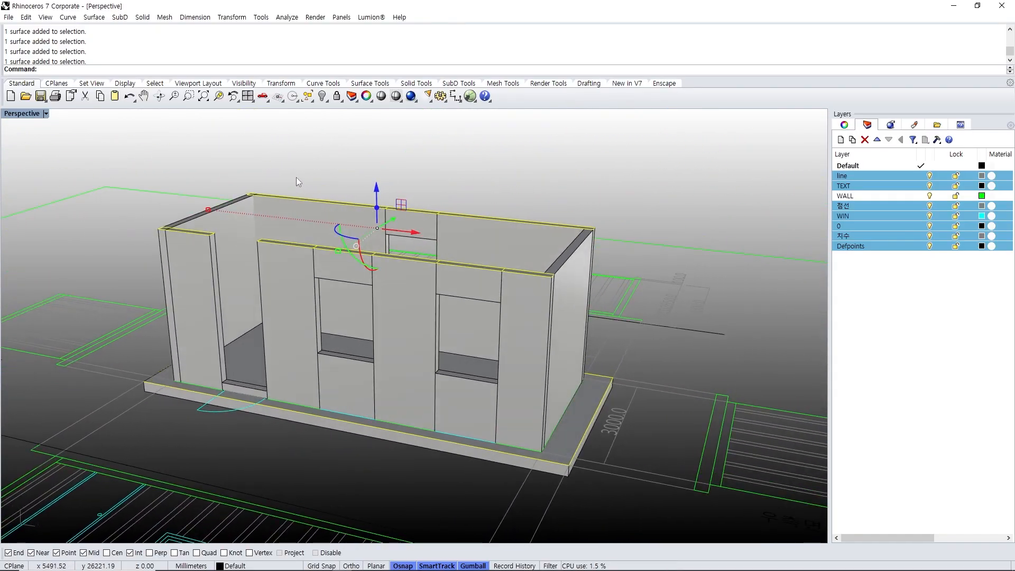
scroll(379, 259, up, 2)
shift+right_drag(310, 312, 323, 268)
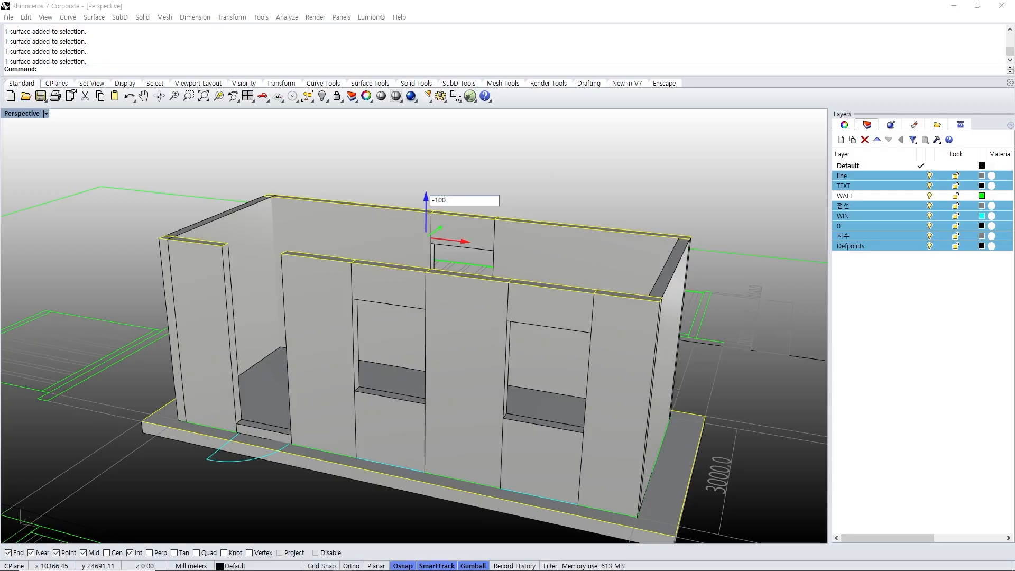
key(Return)
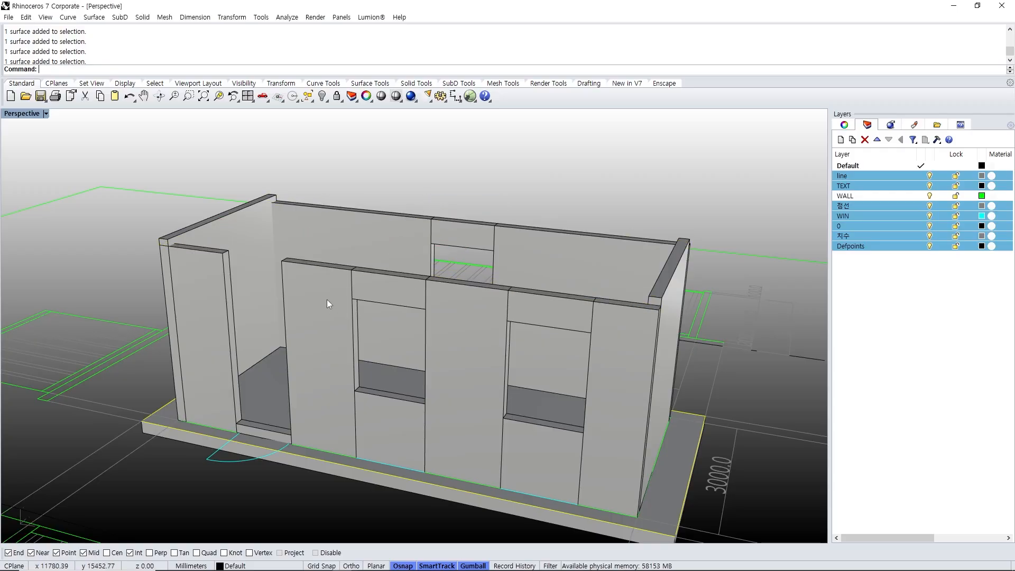
- Widen the right side wall symmetrically with Scale1D from its bottom midpoint to the outer corner of the rear wall
right_drag(326, 300, 477, 306)
click(477, 305)
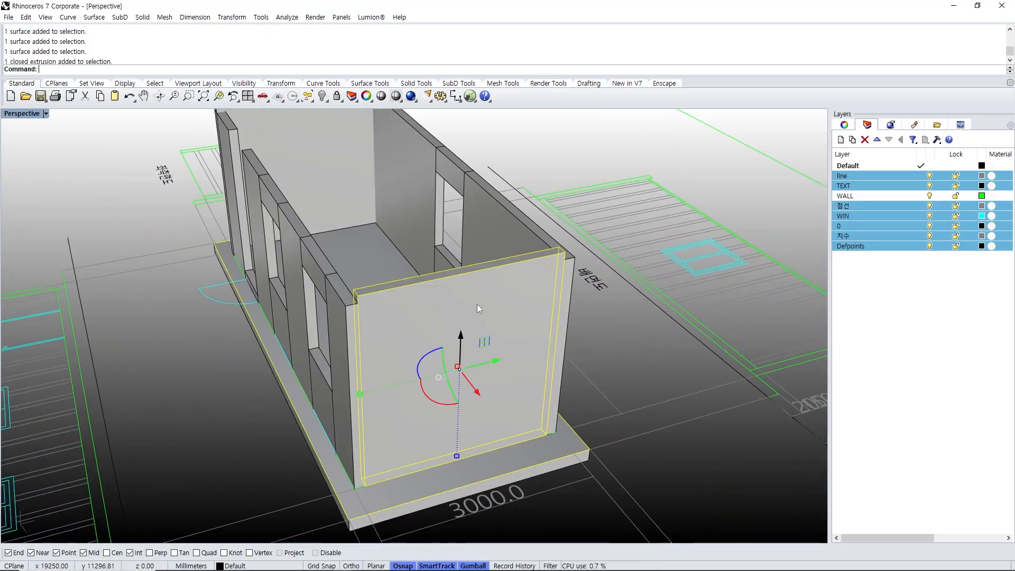
text(w)
key(Return)
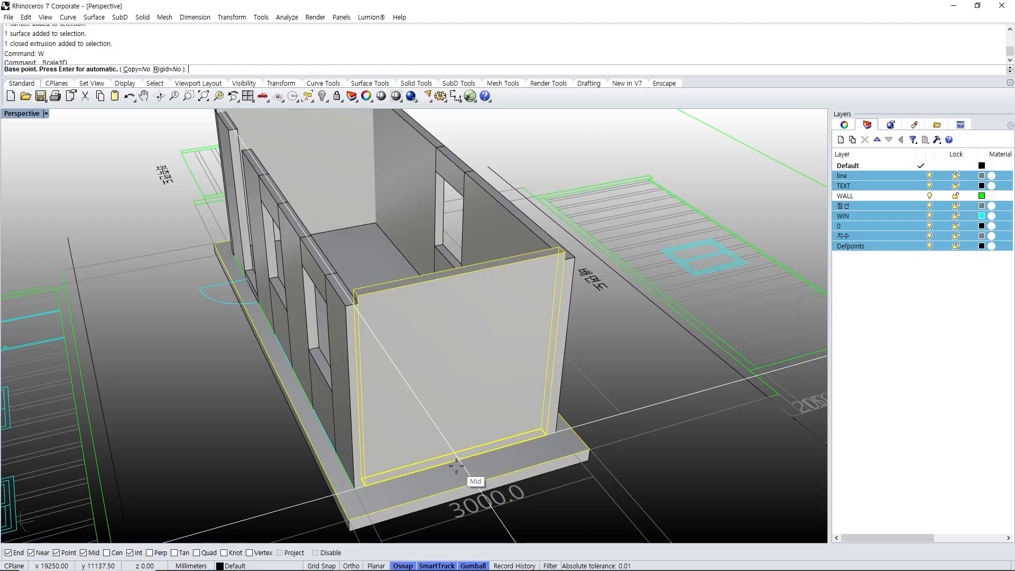
click(456, 465)
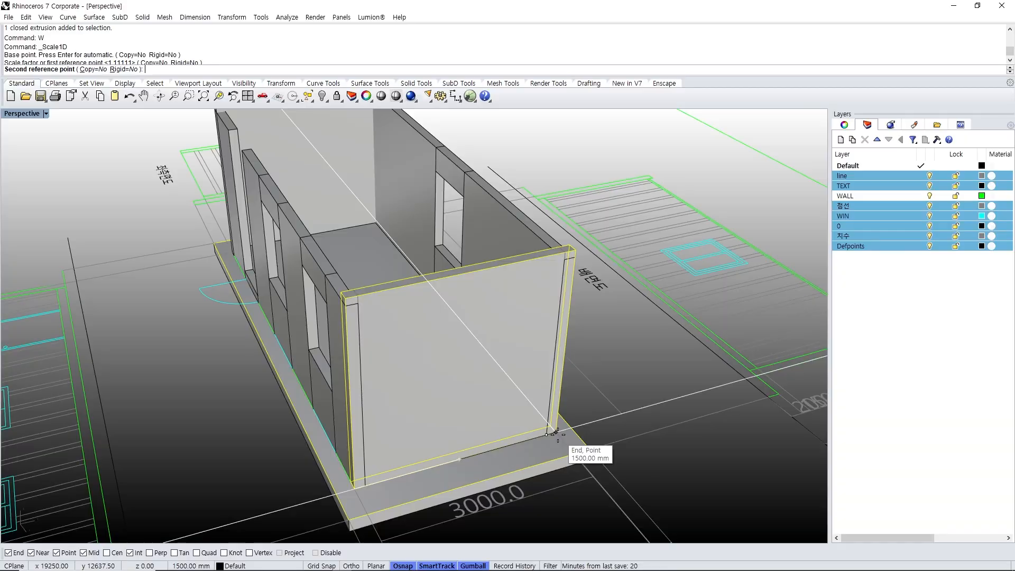
click(556, 432)
right_drag(558, 434, 622, 444)
scroll(451, 309, down, 3)
click(622, 444)
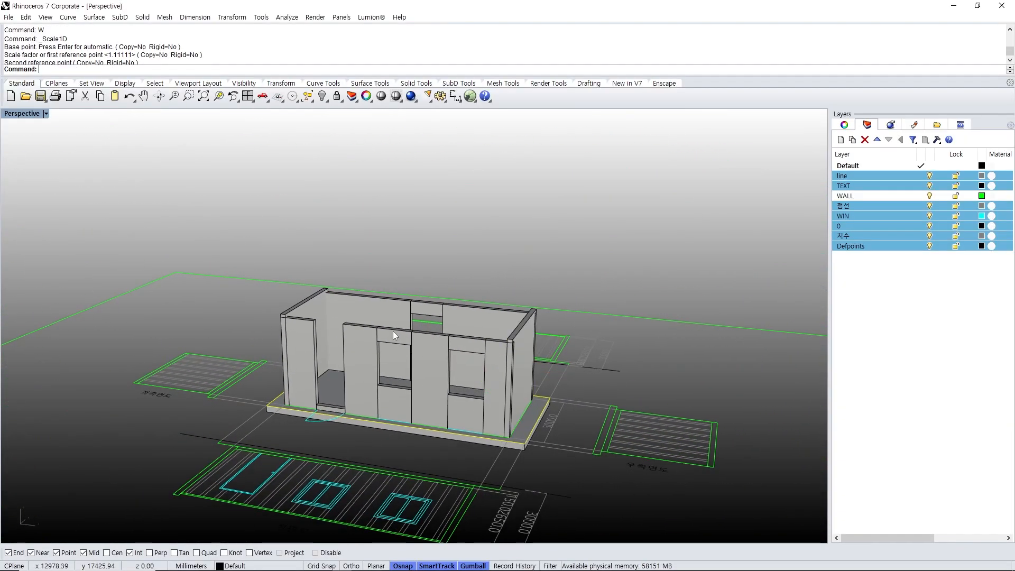
- Copy the header above the window nearest the door to the top of the door opening
right_drag(393, 332, 487, 335)
scroll(466, 258, up, 5)
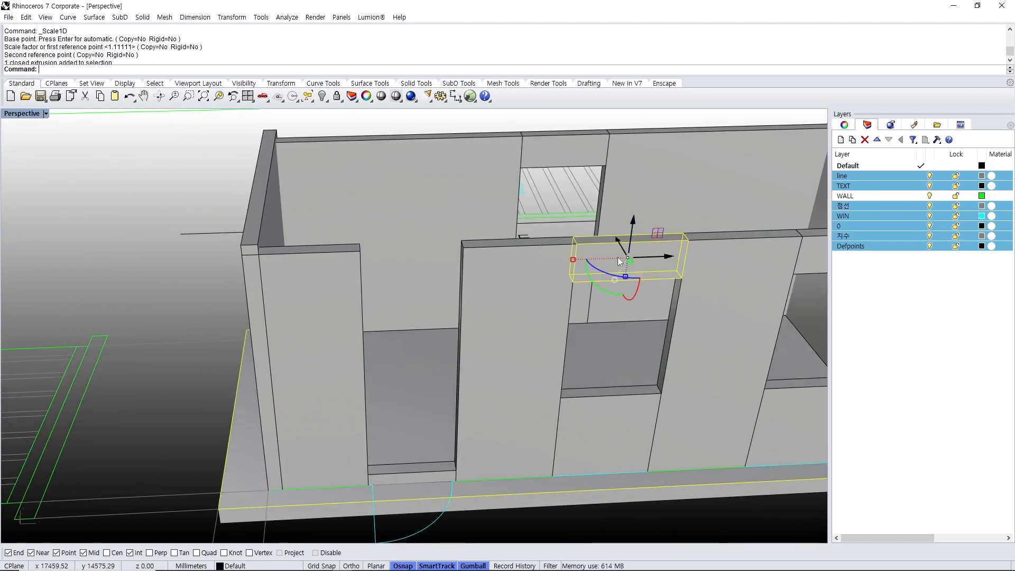
text(c)
key(Return)
click(573, 244)
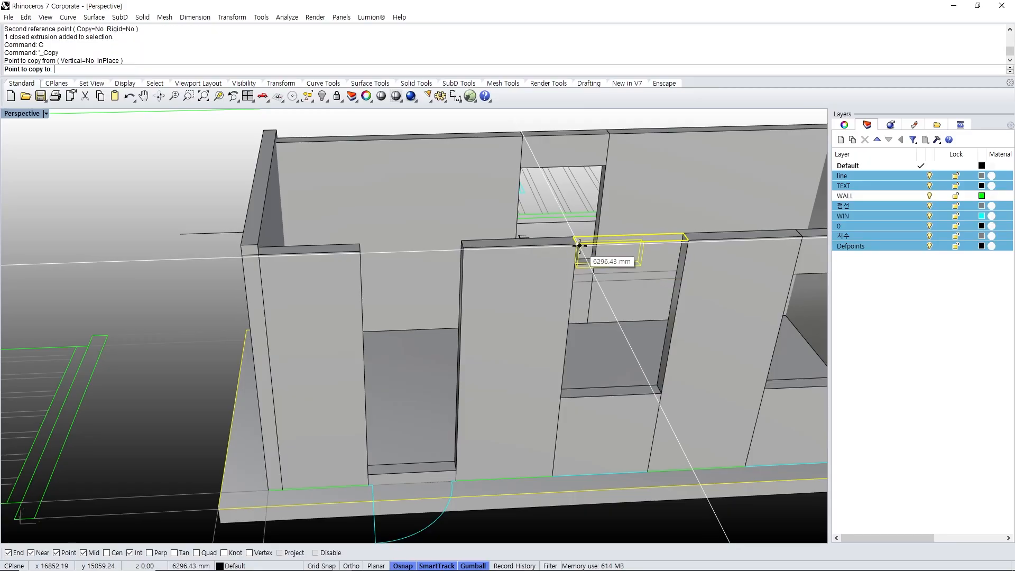
click(360, 248)
key(Return)
- Move the copied door header so its front top corner meets the adjoining front wall segment's corner
right_drag(395, 270, 423, 312)
scroll(436, 353, up, 3)
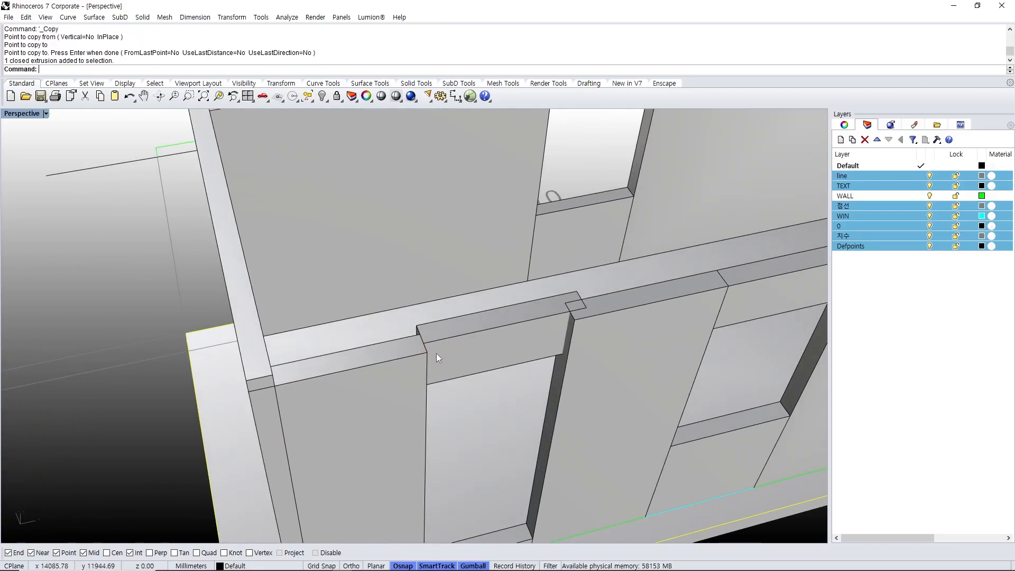
click(437, 353)
text(m)
key(Return)
click(423, 343)
click(426, 352)
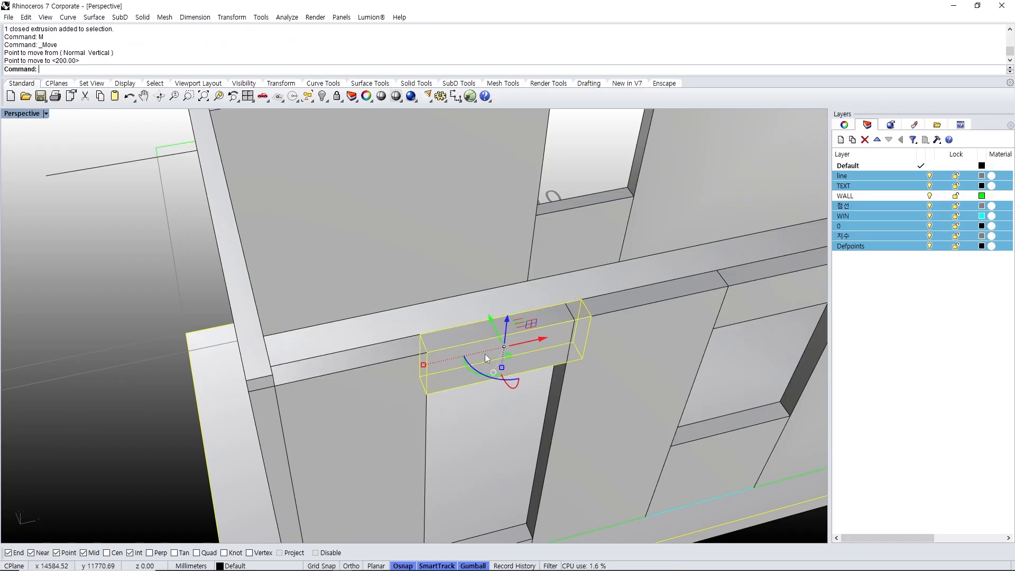
- Shorten the door header with Scale1D to 940 mm so it exactly spans the door opening
click(439, 347)
text(w)
key(Return)
click(427, 352)
click(591, 316)
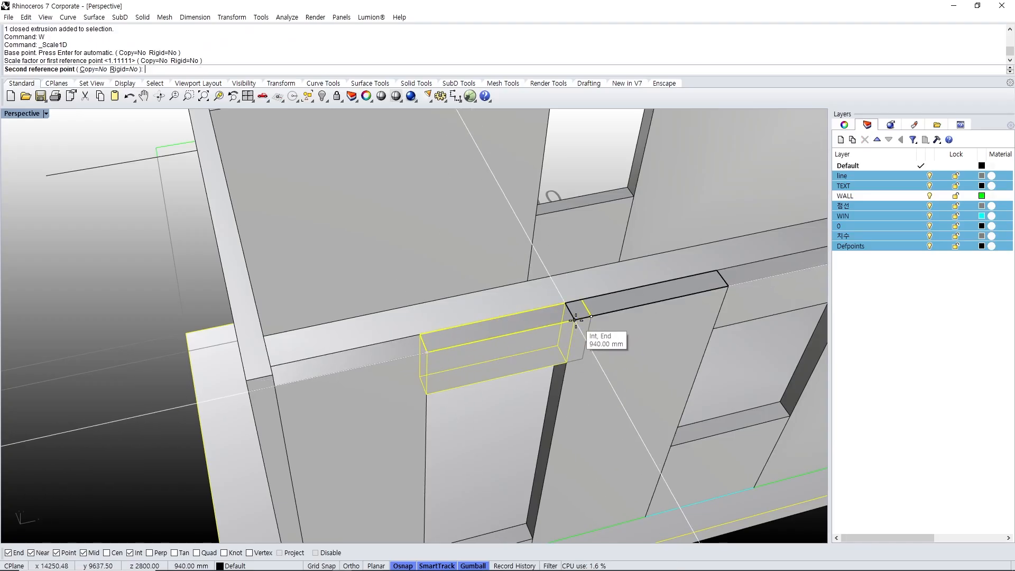
click(573, 333)
scroll(609, 375, down, 5)
right_drag(586, 368, 391, 360)
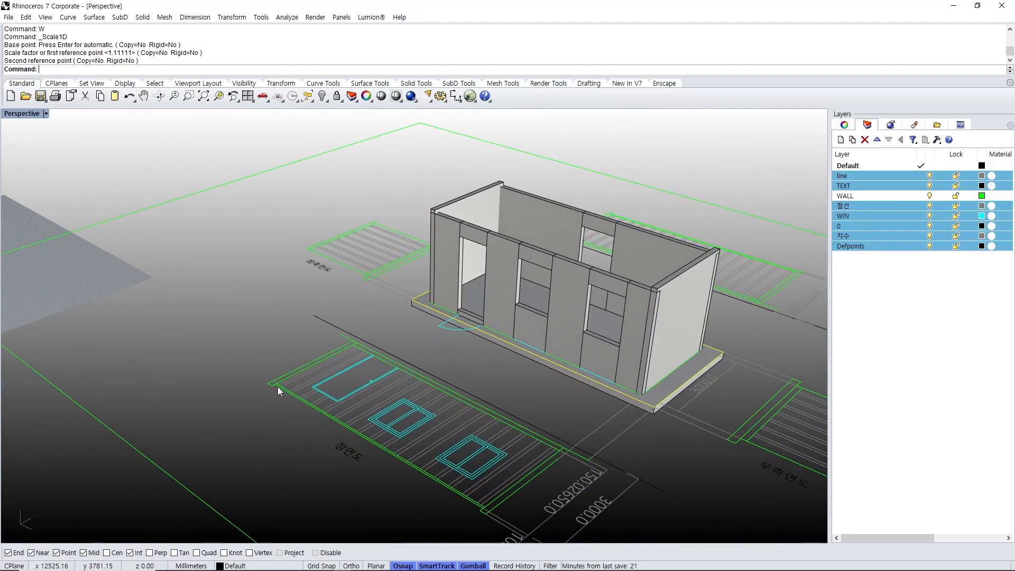
- Create a 100 mm high roof box on top of the front and rear walls, spanning between the two side walls
scroll(445, 220, up, 5)
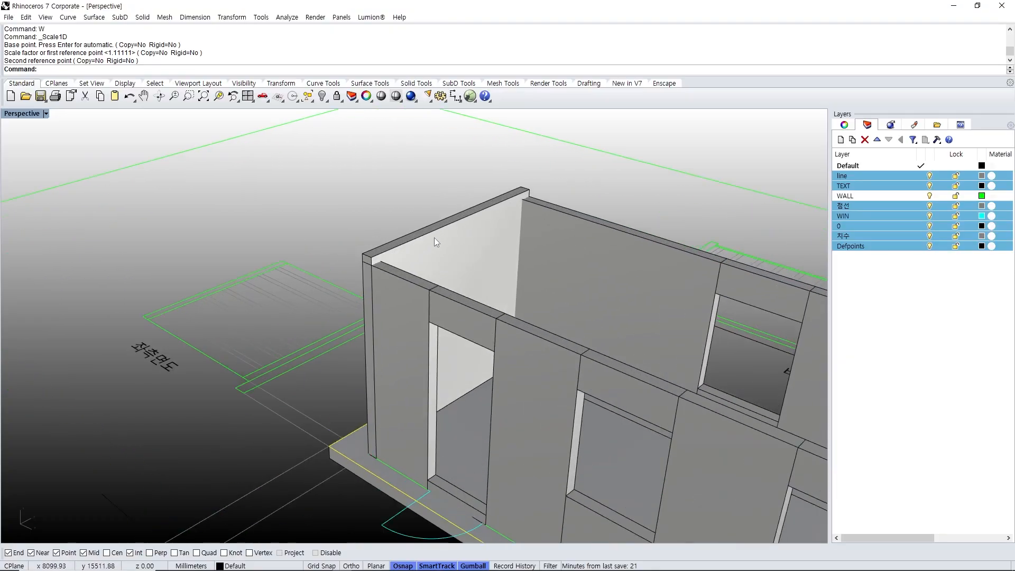
text(bb)
key(Return)
click(368, 264)
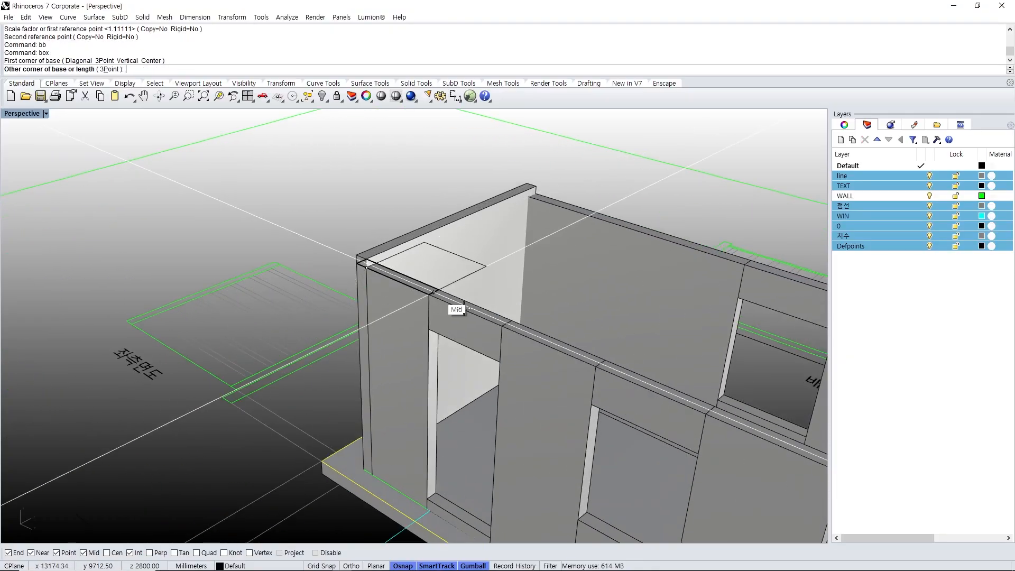
scroll(453, 306, down, 4)
right_drag(599, 288, 478, 197)
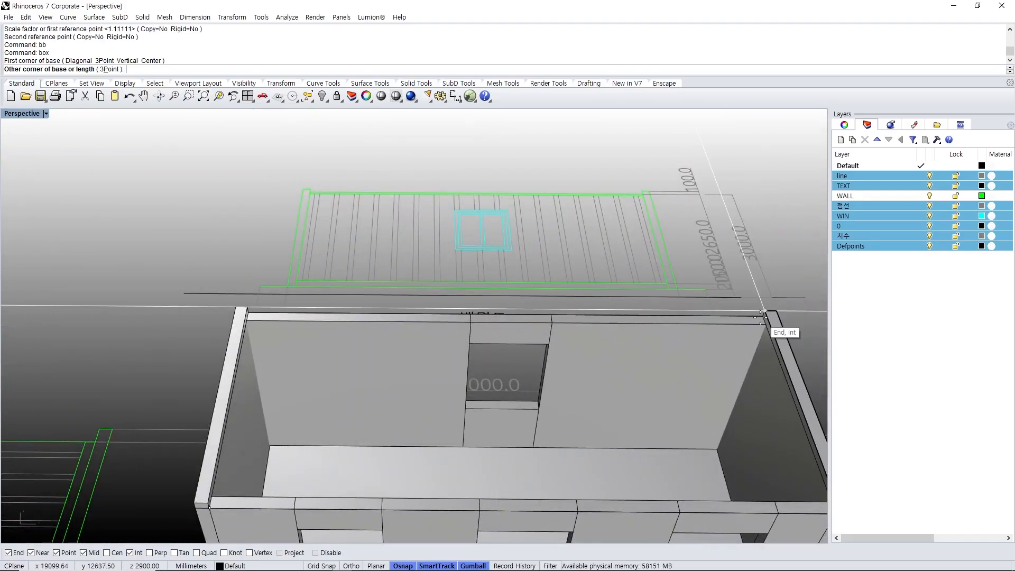
scroll(762, 313, up, 3)
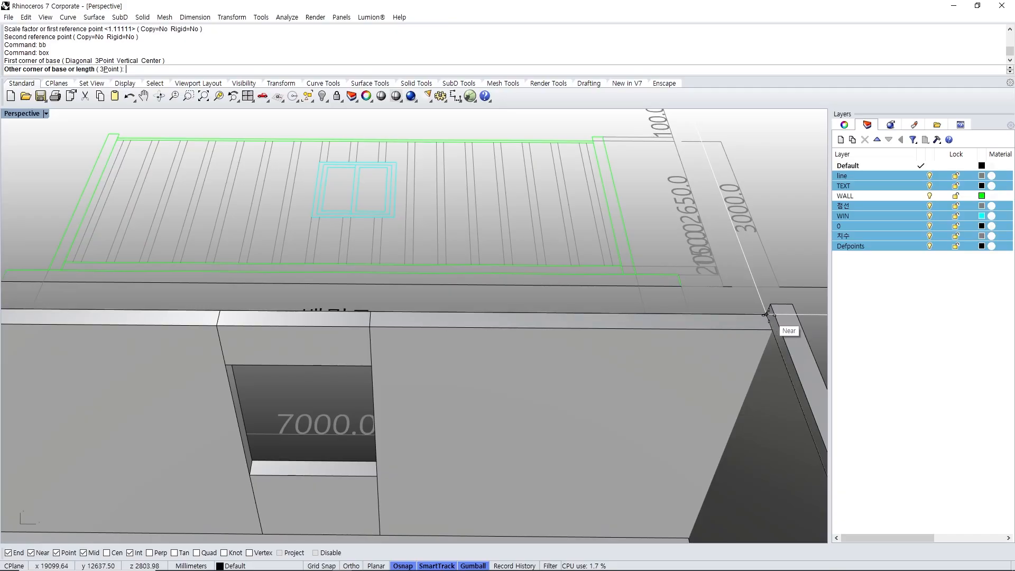
click(765, 314)
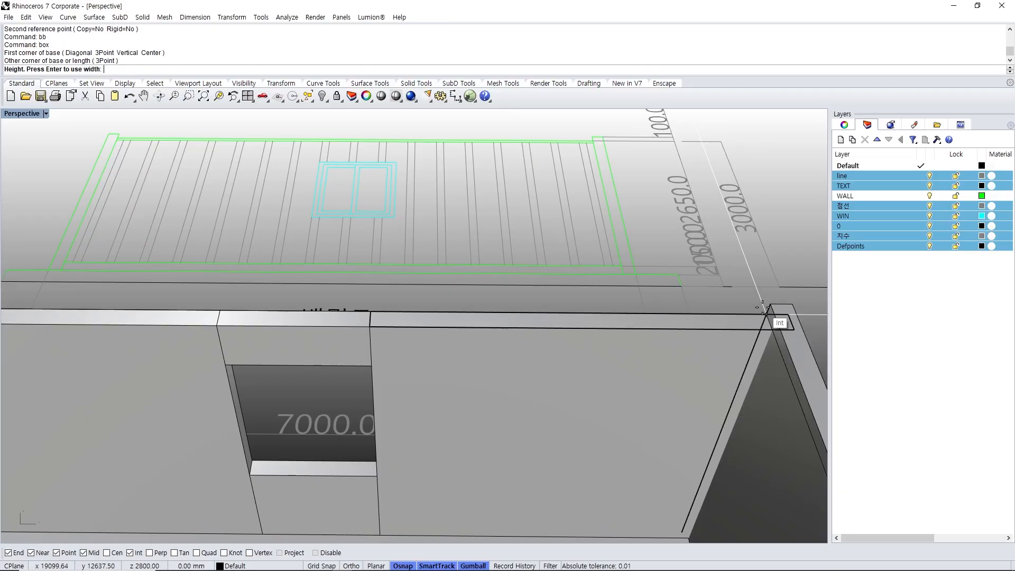
text(100)
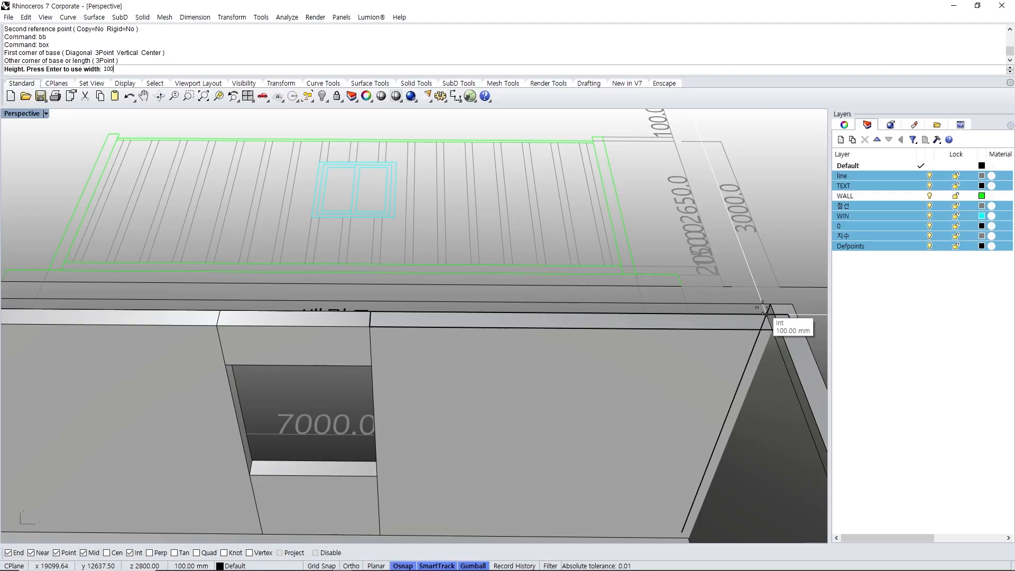
key(Return)
scroll(727, 283, down, 5)
shift+right_drag(709, 414, 606, 343)
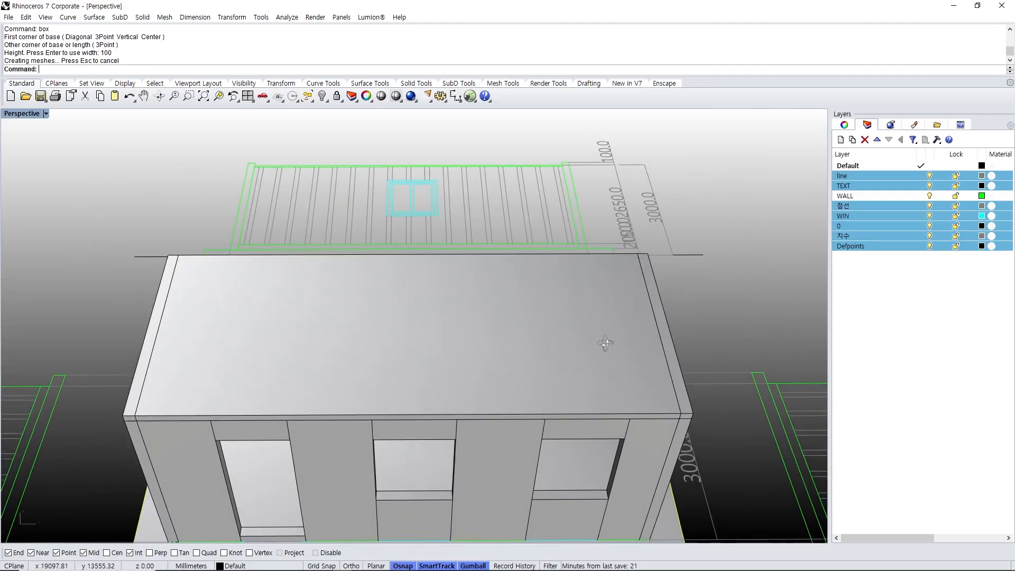
- Move the roof slab vertically down by its own thickness, from its top corner to its bottom corner
scroll(634, 370, up, 3)
click(670, 376)
scroll(687, 374, up, 2)
text(mm)
key(Return)
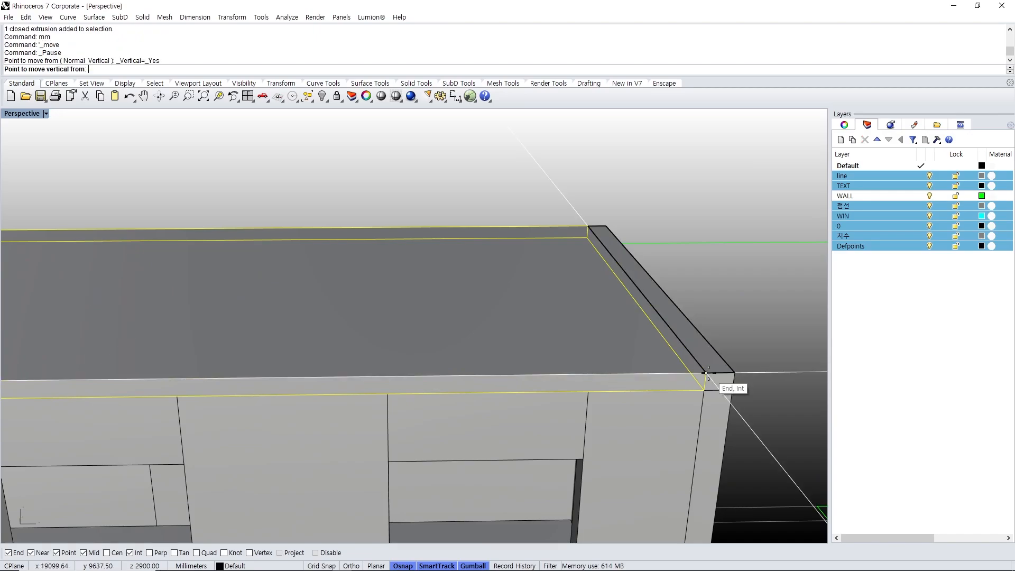
click(706, 372)
click(704, 390)
key(Escape)
scroll(557, 392, down, 8)
shift+right_drag(557, 393, 534, 349)
scroll(353, 330, up, 5)
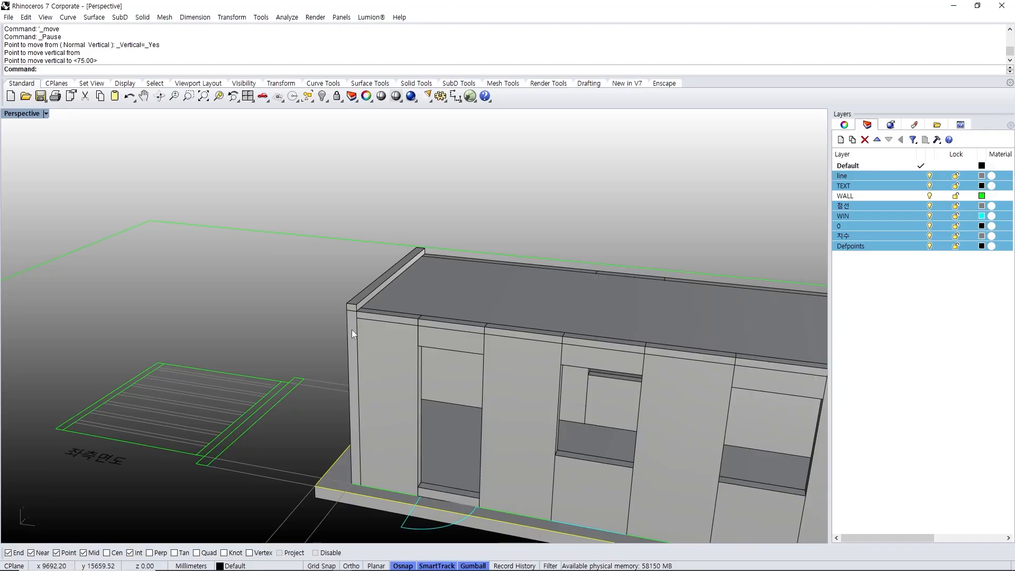
- Examine how the lowered roof slab meets the side walls, front wall segments and headers
scroll(353, 330, down, 5)
right_drag(534, 312, 476, 344)
click(334, 322)
scroll(351, 326, up, 4)
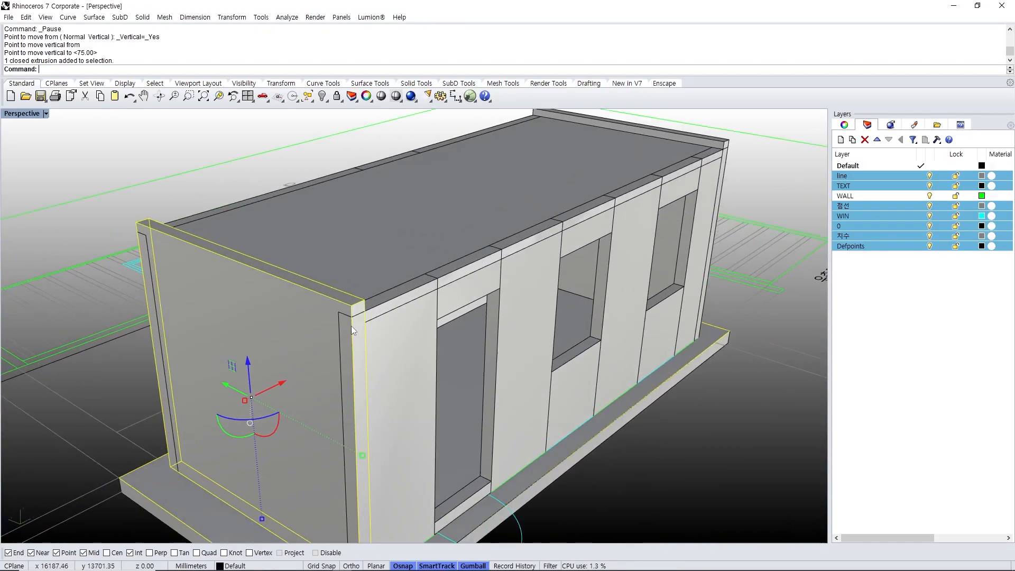
scroll(352, 327, up, 1)
click(362, 332)
click(390, 358)
click(389, 328)
key(Escape)
scroll(416, 317, down, 5)
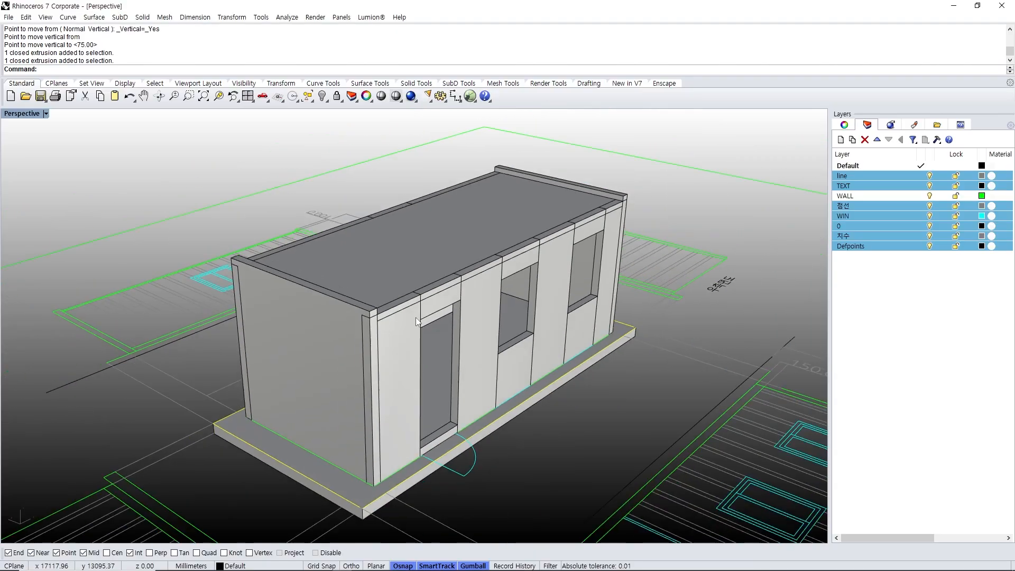
scroll(416, 318, down, 5)
right_drag(519, 381, 389, 340)
scroll(441, 313, up, 4)
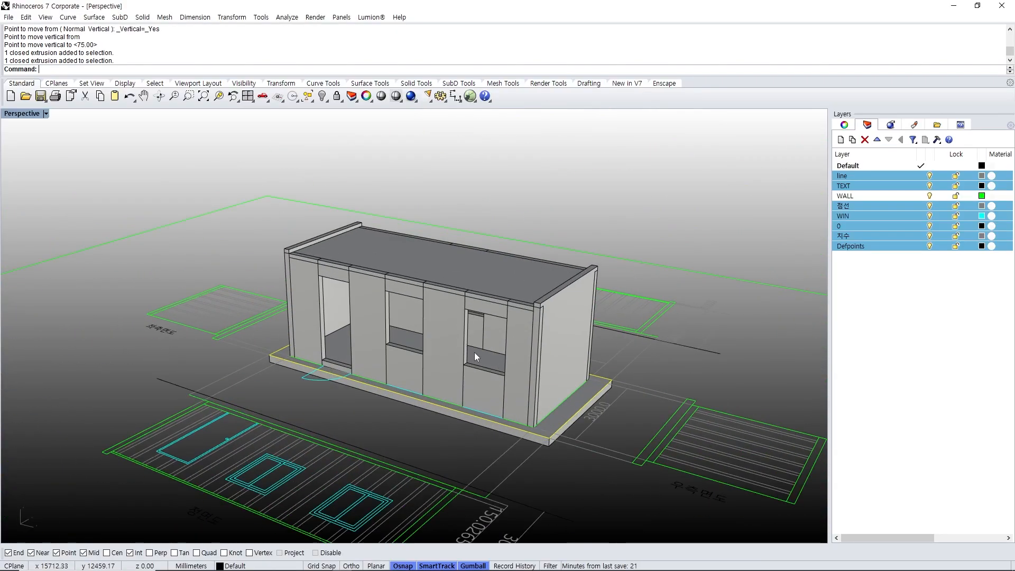
right_drag(474, 352, 453, 226)
scroll(508, 356, up, 3)
click(527, 361)
click(569, 343)
key(Escape)
scroll(442, 253, down, 4)
scroll(414, 280, up, 3)
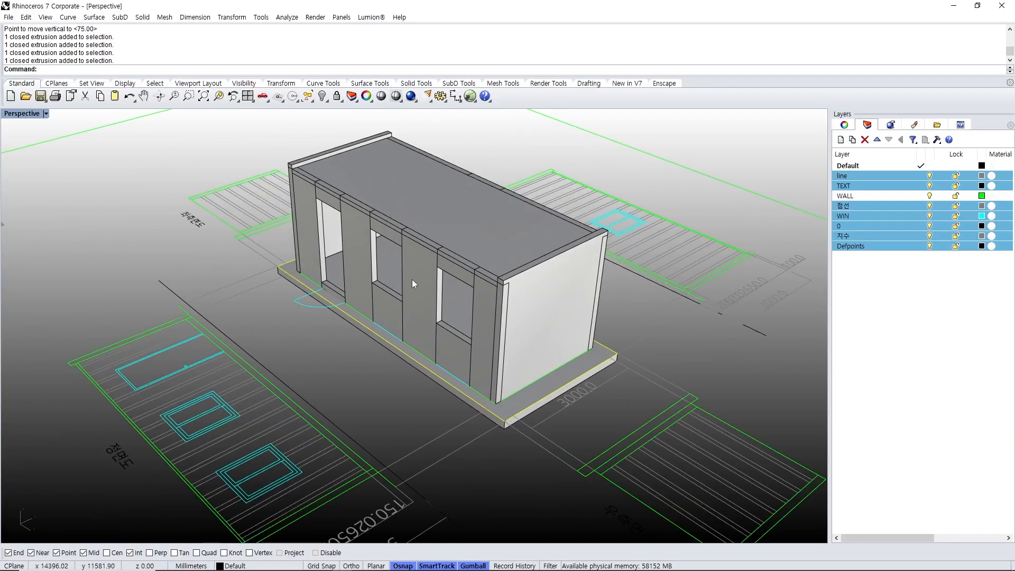
- Compare the container house model from several sides with the surrounding elevation drawings
right_drag(411, 279, 502, 317)
right_drag(422, 298, 470, 265)
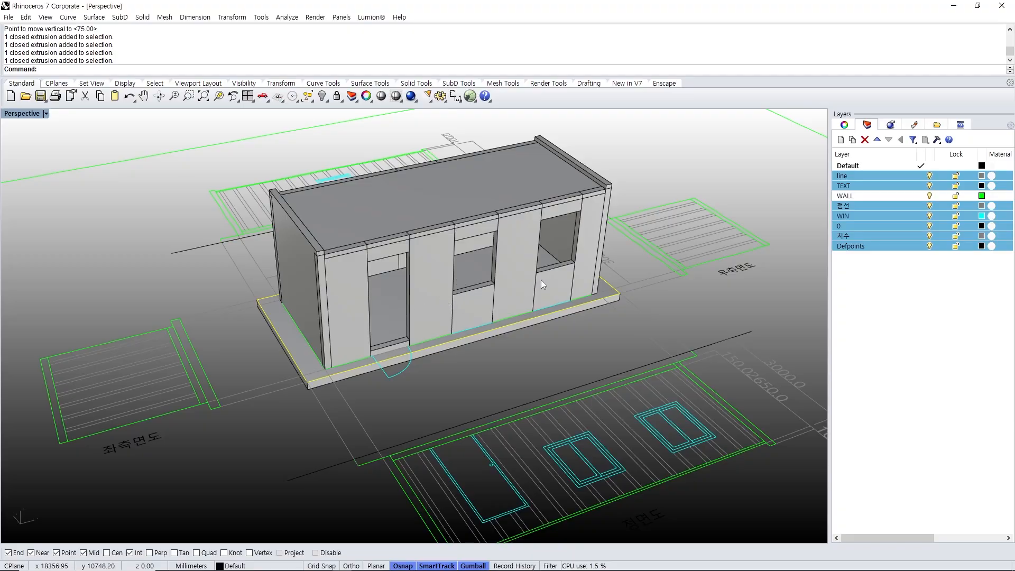
right_drag(541, 280, 526, 291)
shift+right_drag(486, 263, 457, 270)
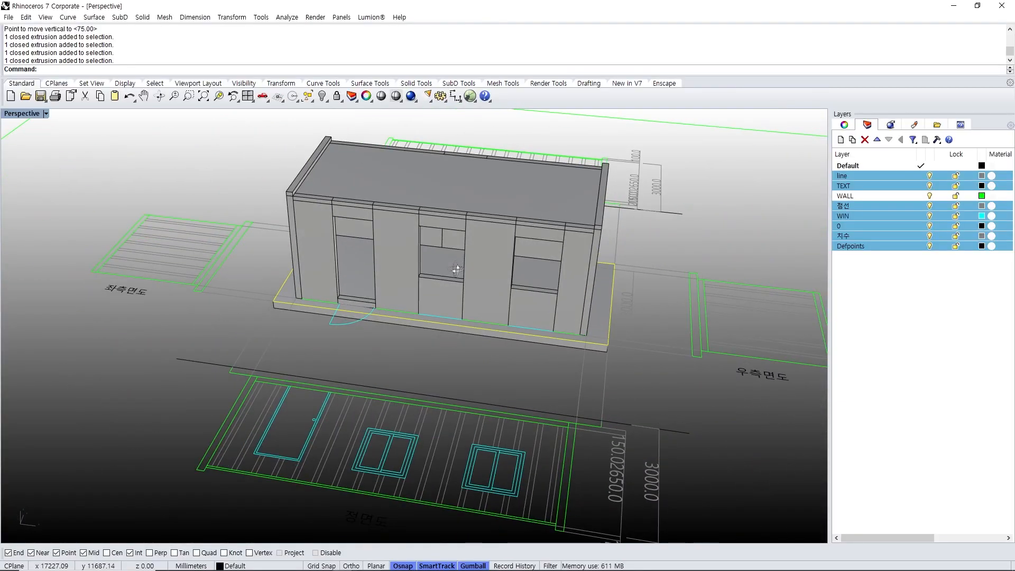
mouse_move(534, 305)
right_down()
mouse_move(407, 293)
mouse_move(575, 308)
mouse_move(550, 311)
right_up()
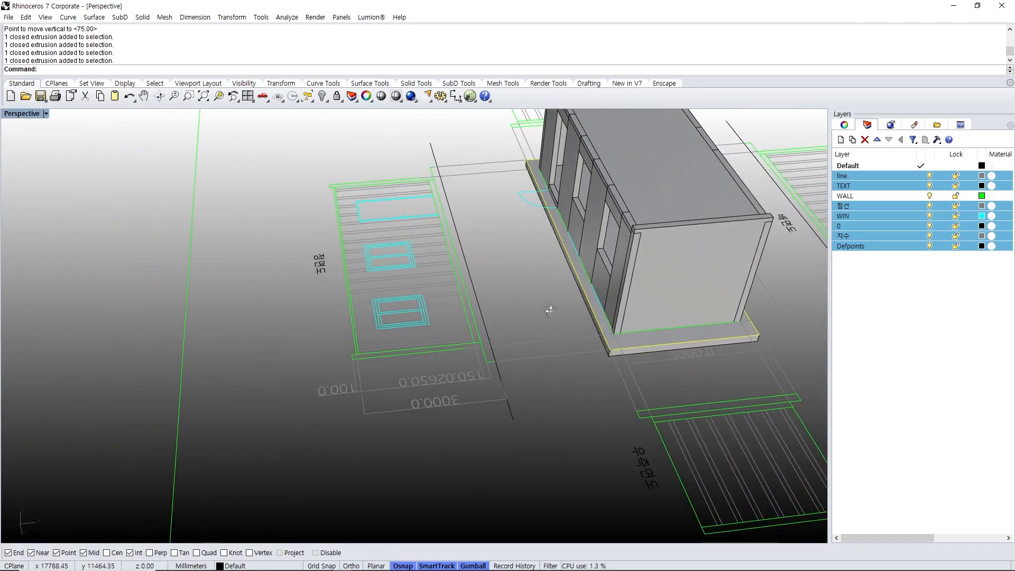
right_drag(414, 267, 456, 332)
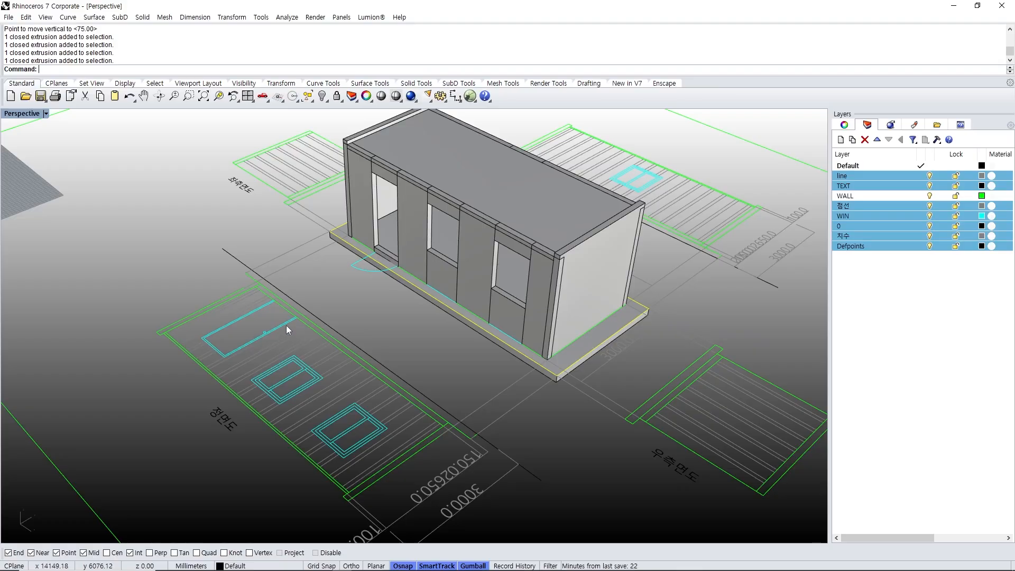
shift+right_drag(286, 325, 397, 362)
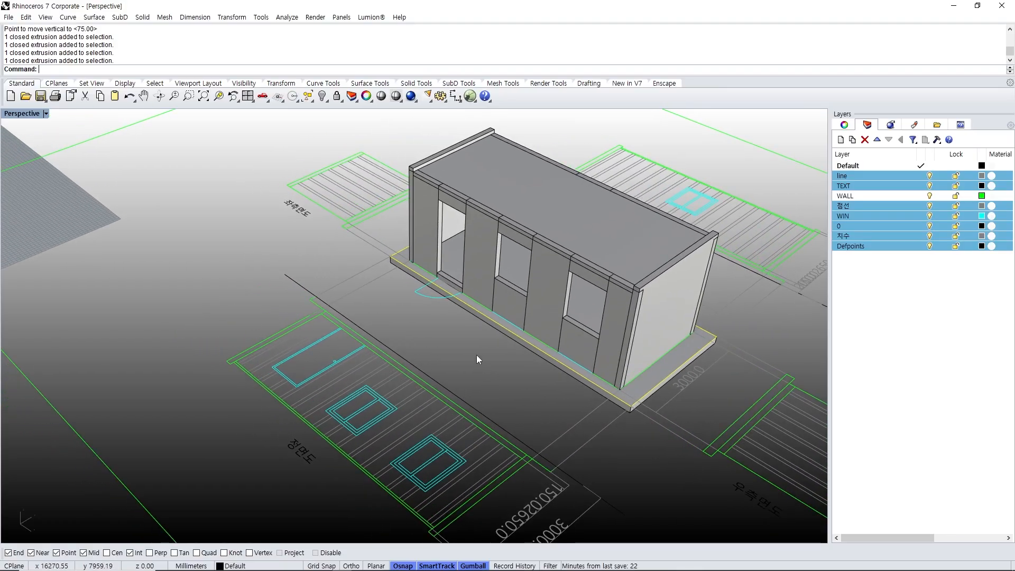
right_drag(477, 354, 442, 344)
mouse_move(549, 346)
shift+right_down()
mouse_move(555, 400)
mouse_move(687, 317)
mouse_move(757, 252)
shift+right_up()
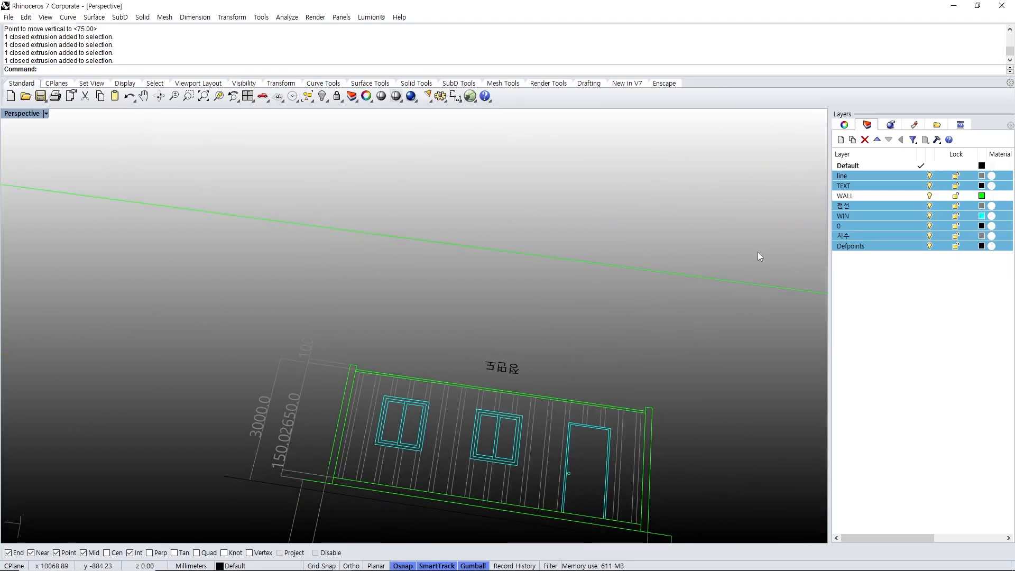
right_click(855, 271)
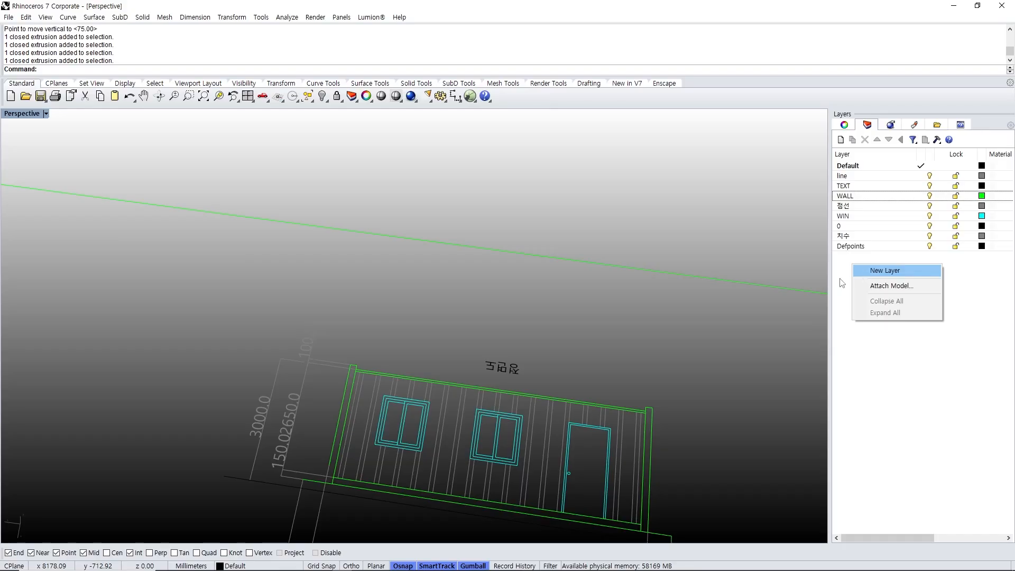
click(839, 280)
scroll(586, 313, down, 2)
right_drag(585, 313, 495, 289)
shift+right_drag(494, 290, 475, 180)
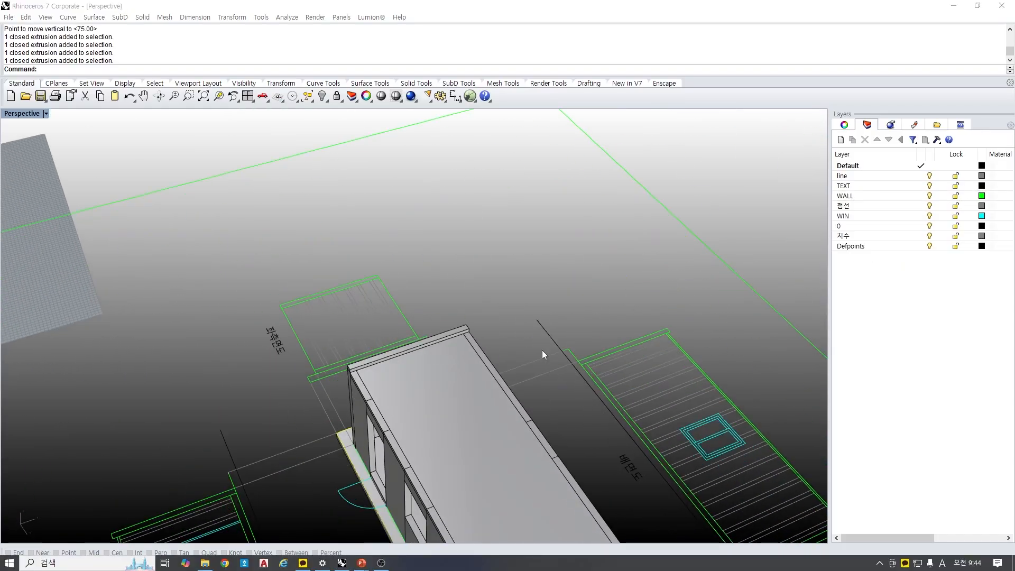
shift+right_drag(561, 410, 552, 248)
right_drag(528, 287, 562, 285)
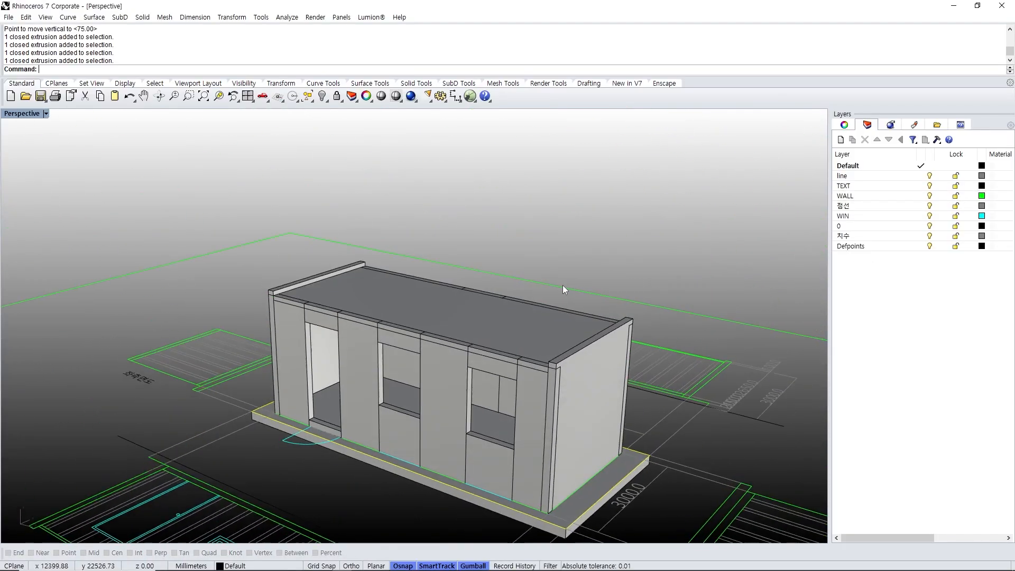
- Select every object on the Default layer and group the whole container house
click(863, 165)
right_click(862, 165)
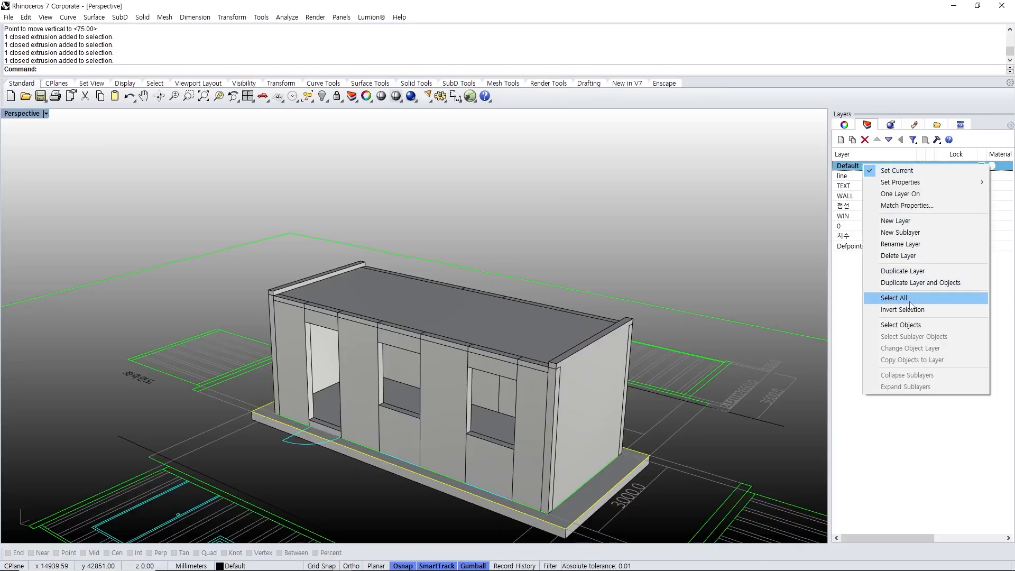
click(851, 293)
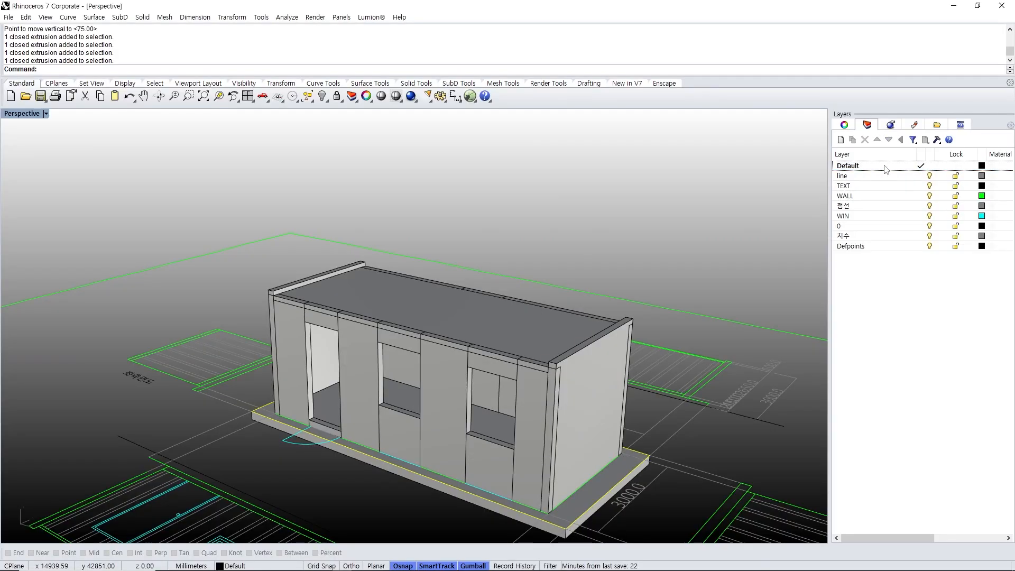
click(885, 166)
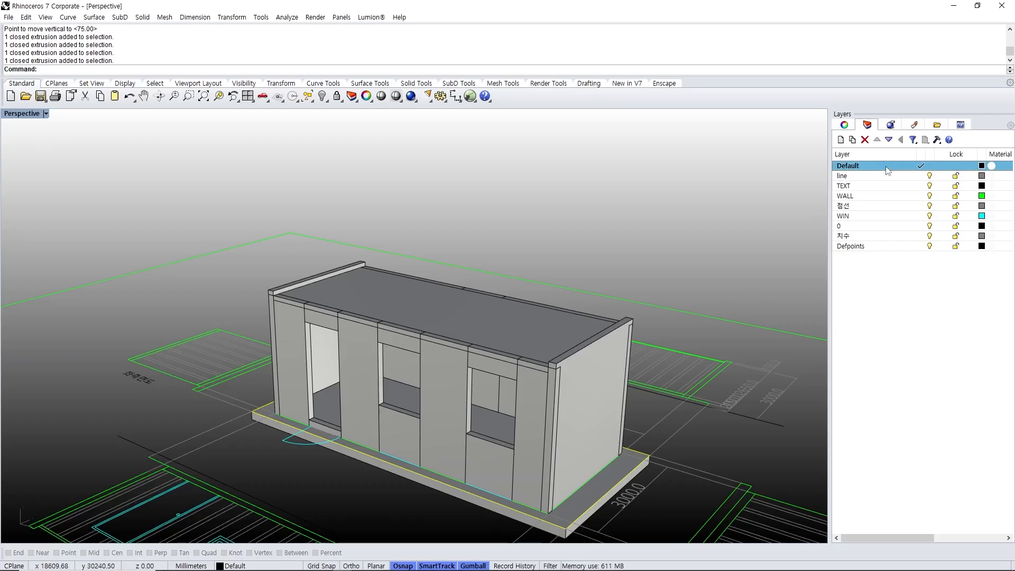
right_click(886, 166)
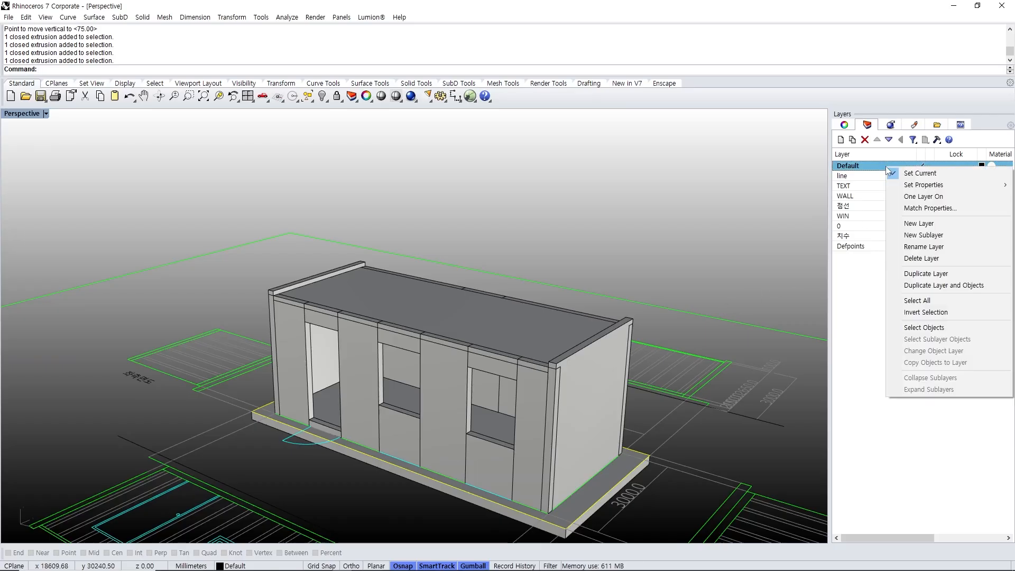
click(950, 330)
right_drag(585, 384, 623, 245)
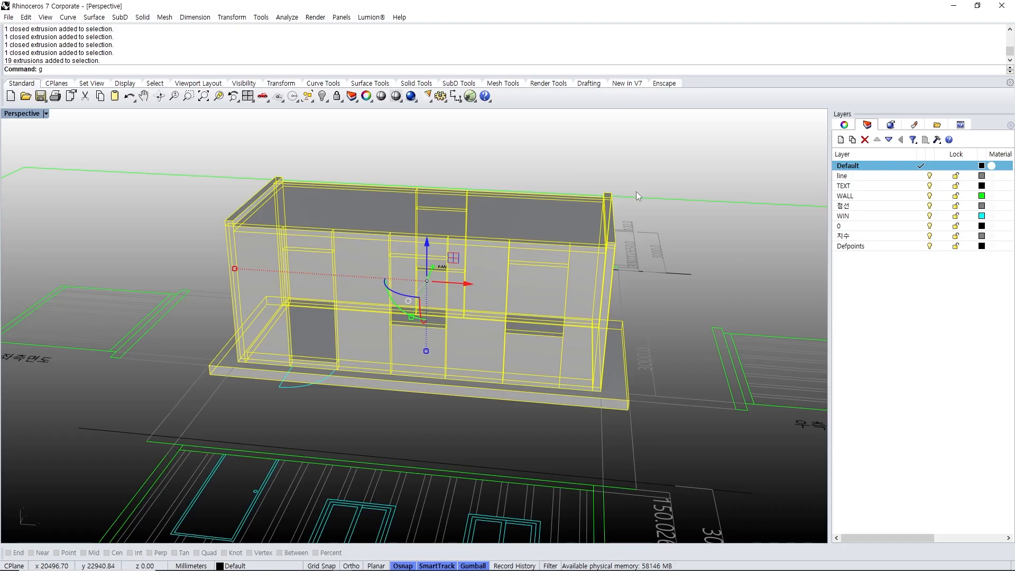
key(Return)
click(641, 182)
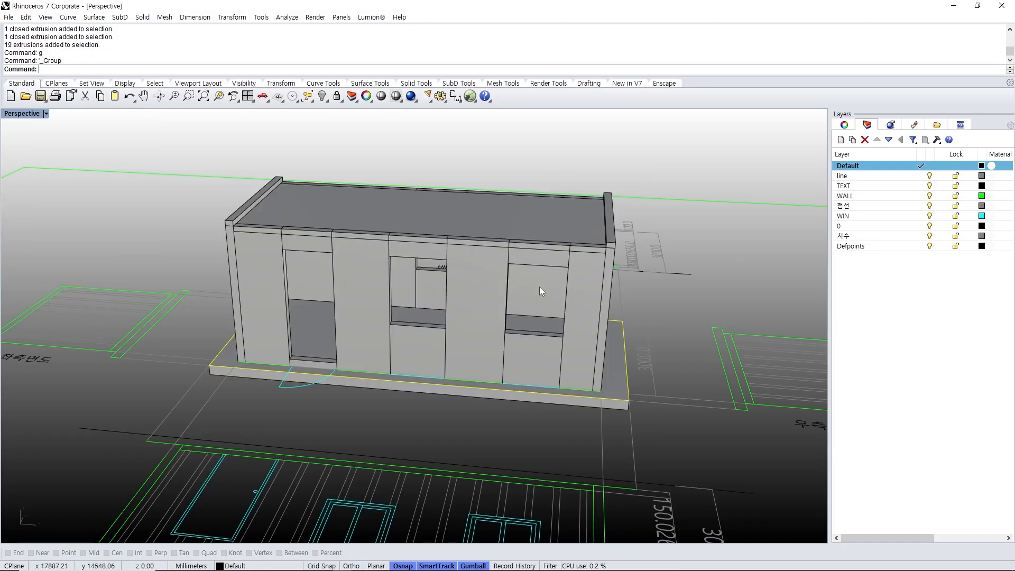
- Check by repeated selection that the house parts behave as one group
shift+right_drag(495, 320, 467, 336)
click(445, 328)
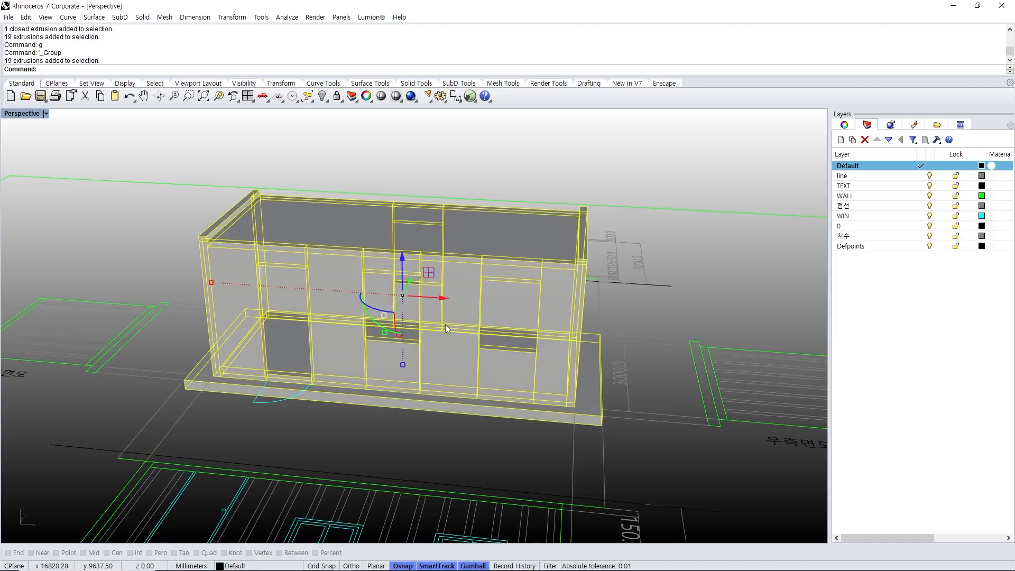
key(Escape)
click(445, 325)
key(Escape)
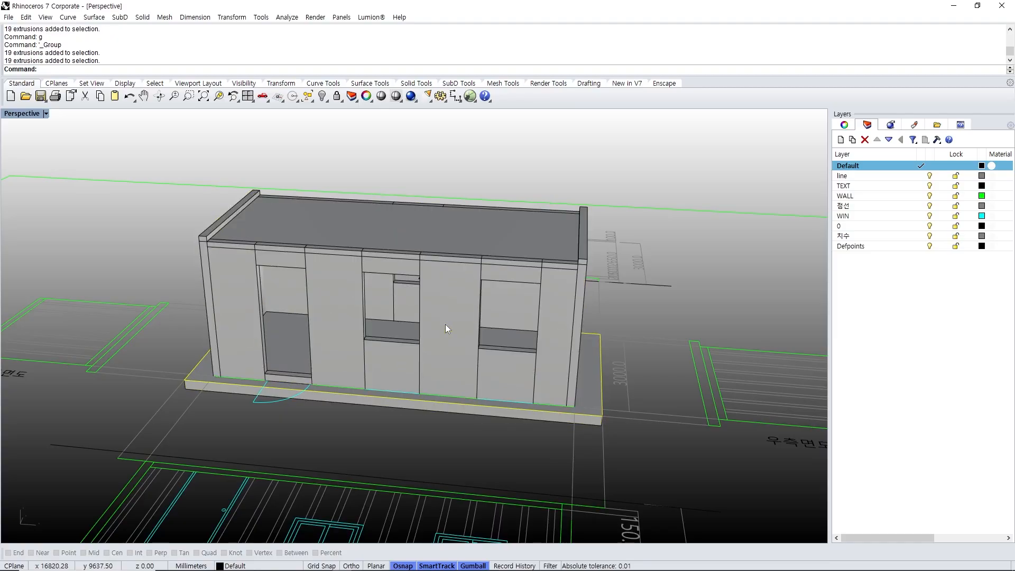
click(445, 324)
key(Escape)
click(446, 321)
key(Escape)
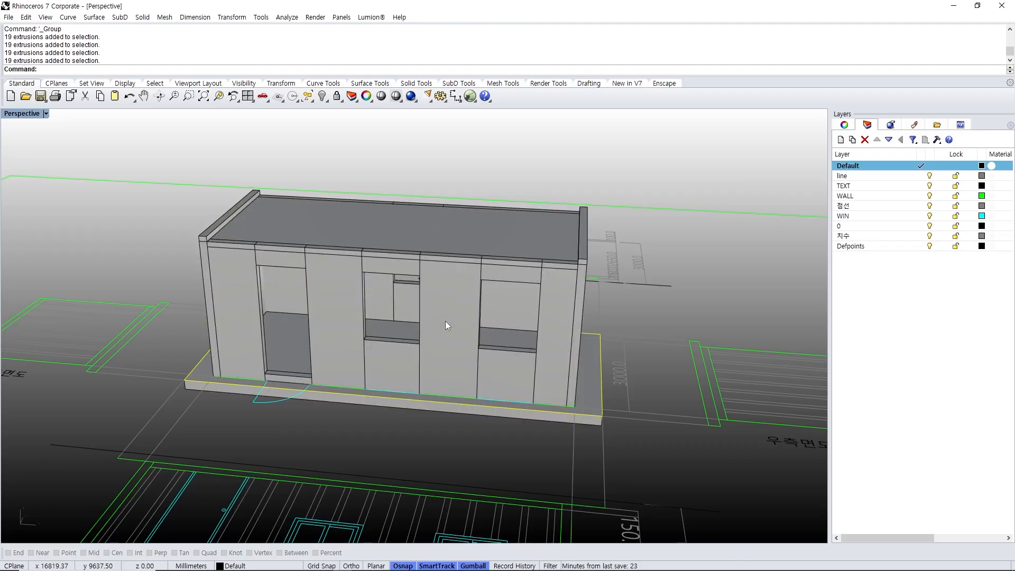
click(445, 321)
mouse_move(478, 370)
shift+right_down()
mouse_move(527, 366)
mouse_move(495, 362)
shift+right_up()
key(Escape)
- Create a new layer named #벽체
right_click(847, 276)
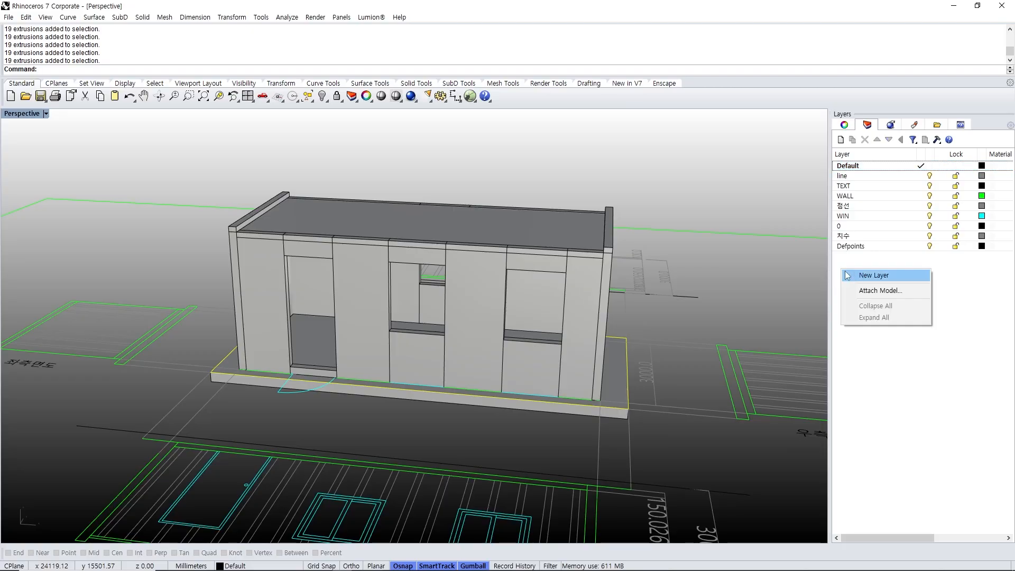
click(873, 276)
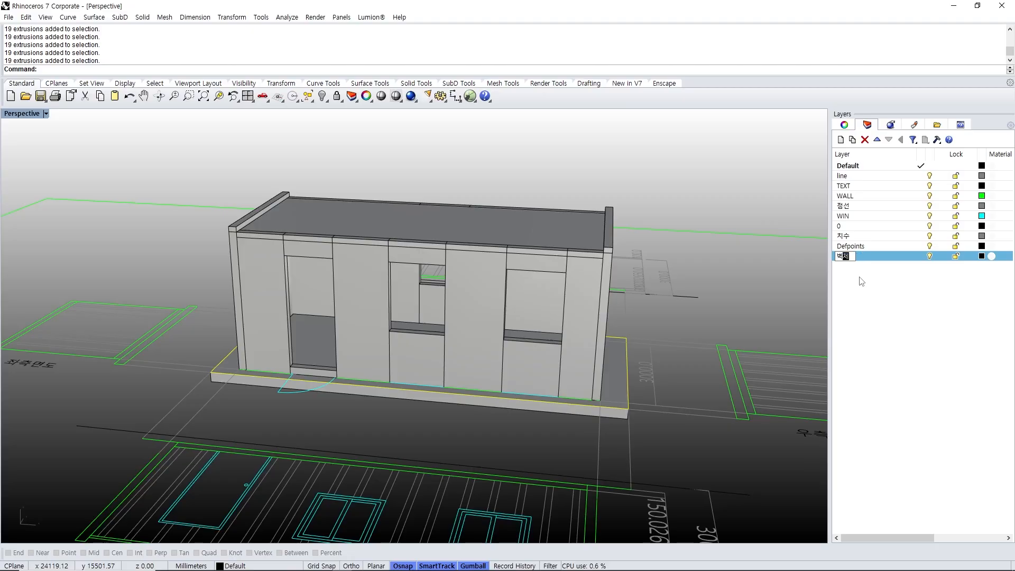
key(Return)
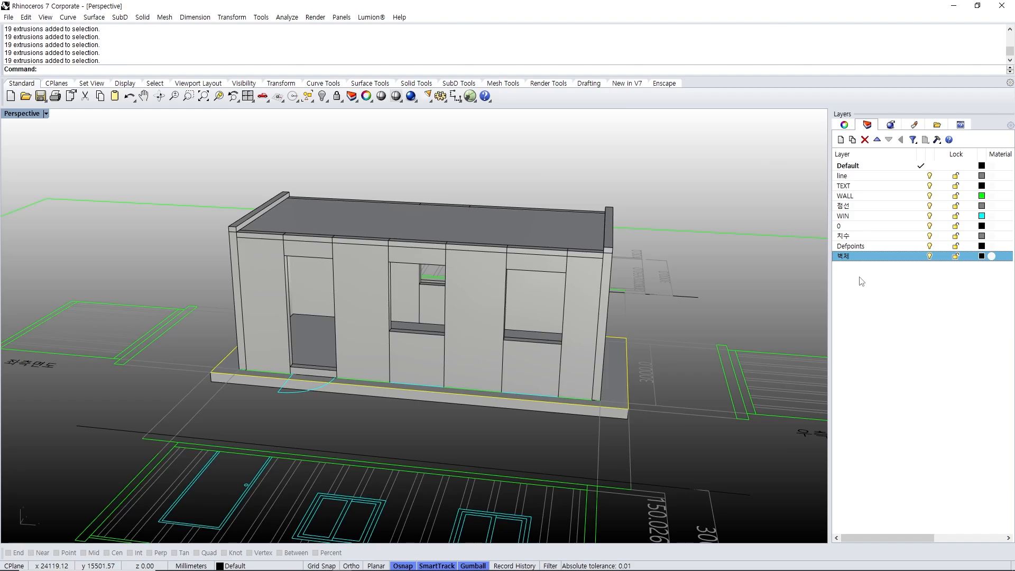
click(843, 259)
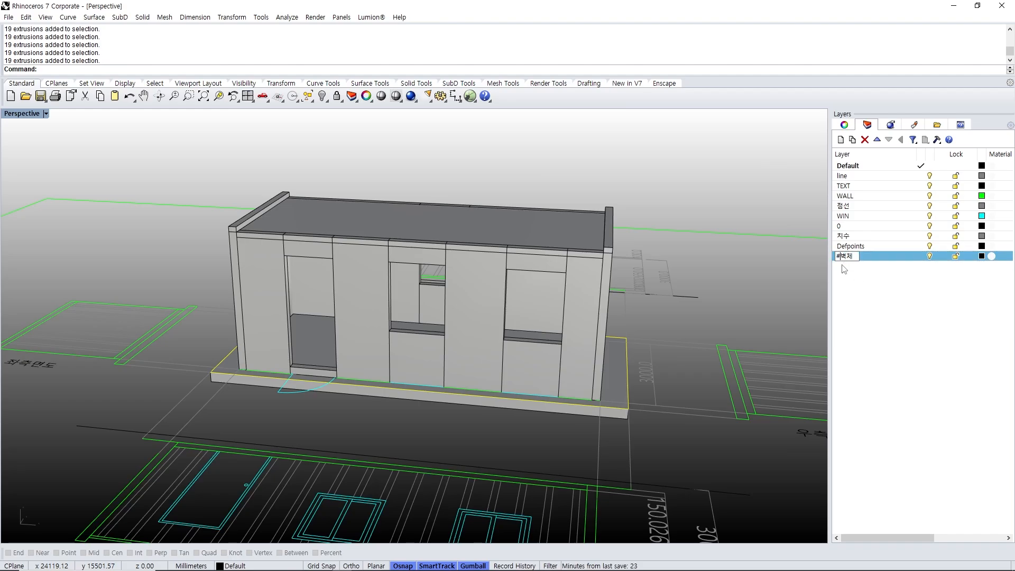
key(Return)
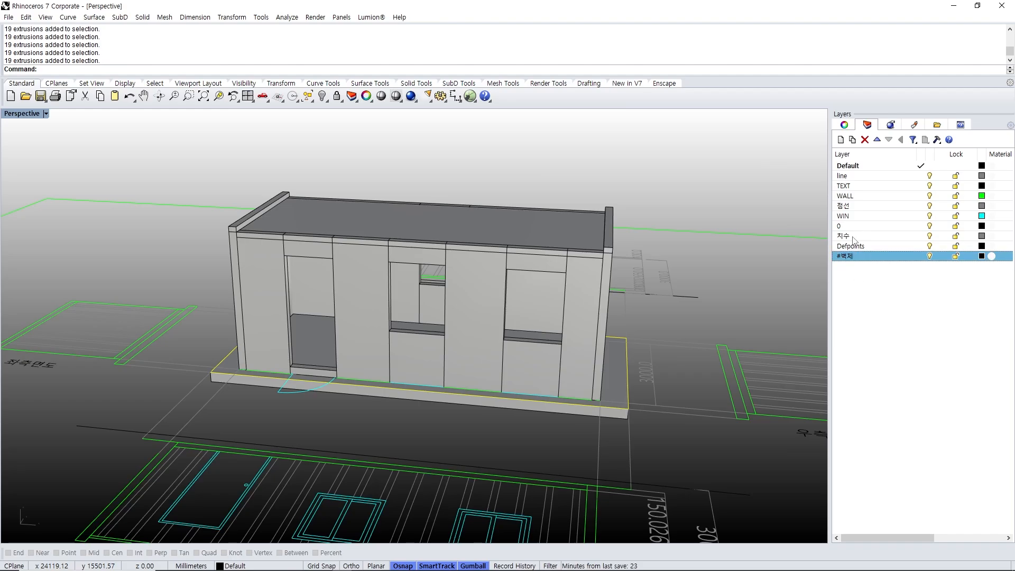
- Move the grouped house to the #벽체 layer and set that layer's colour to a light greyish beige
click(575, 237)
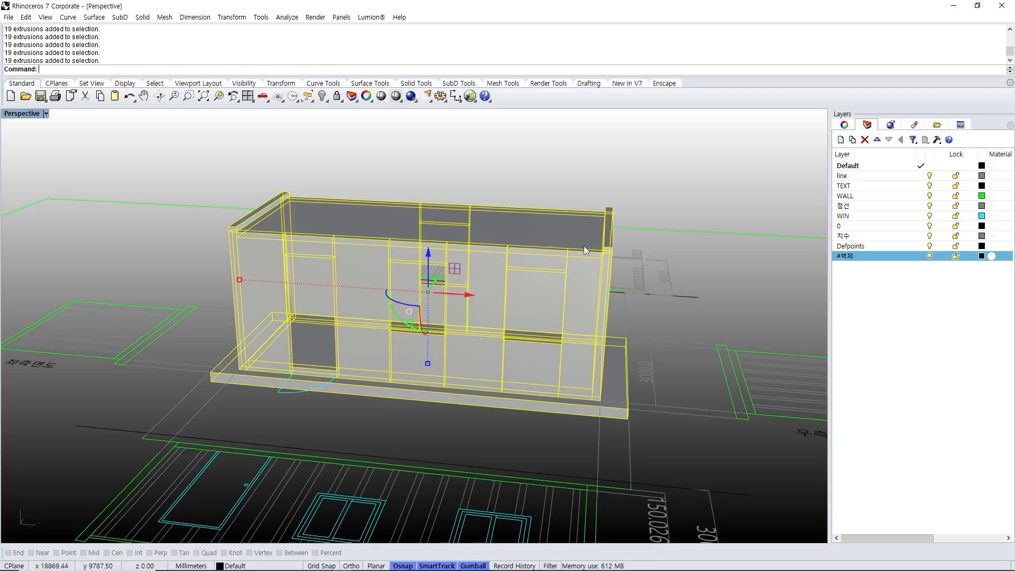
right_click(860, 265)
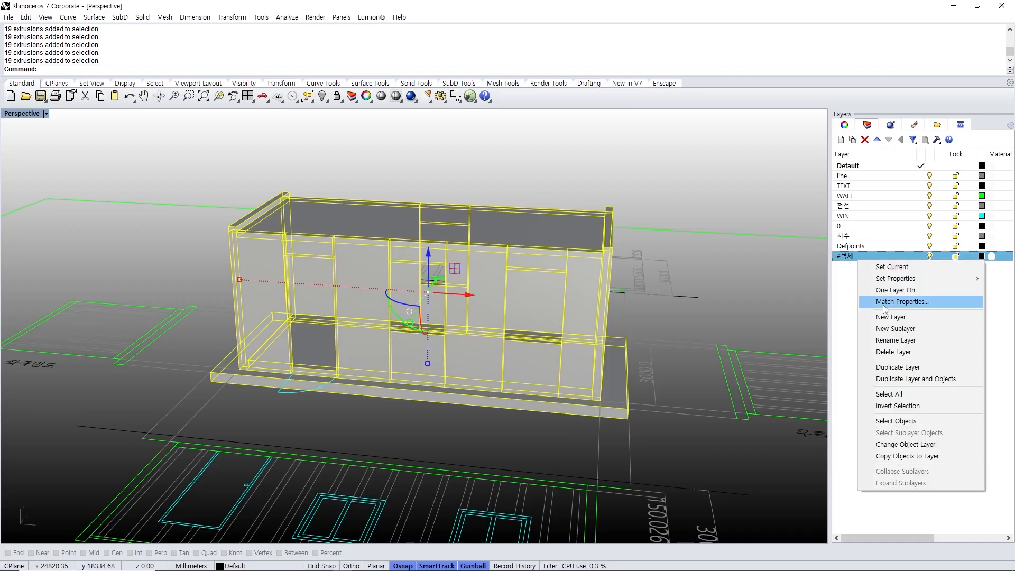
click(935, 447)
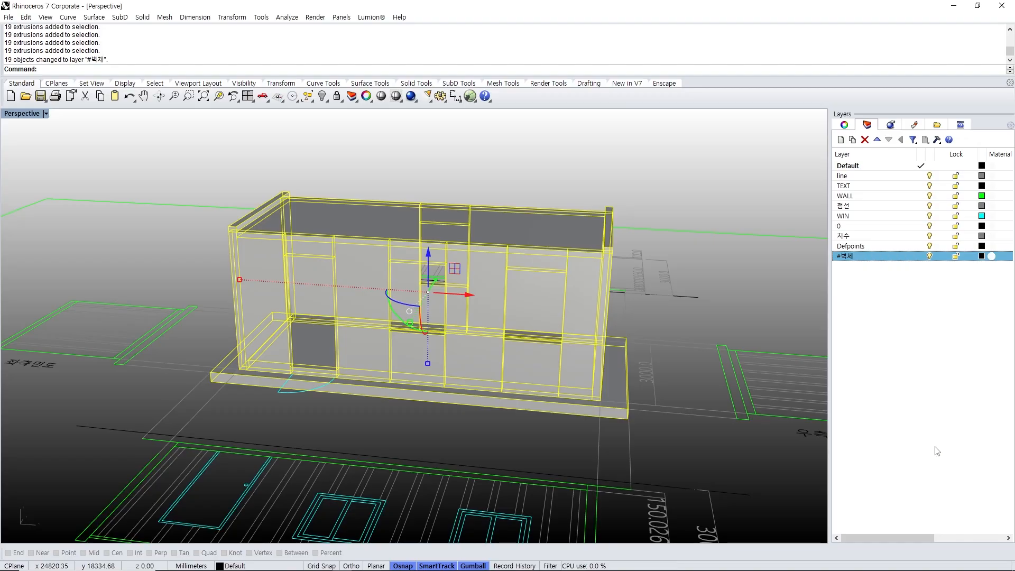
click(981, 256)
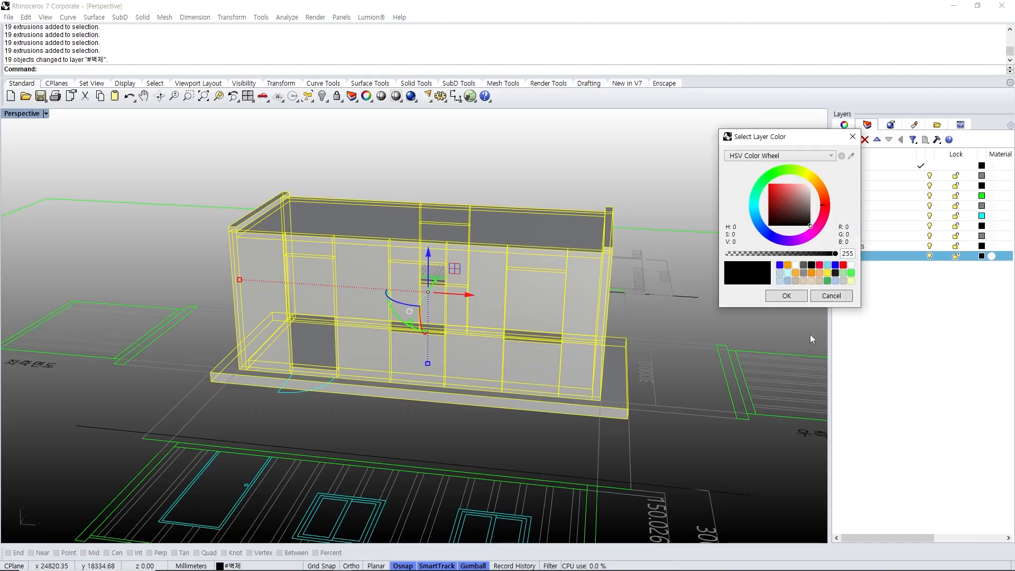
click(825, 212)
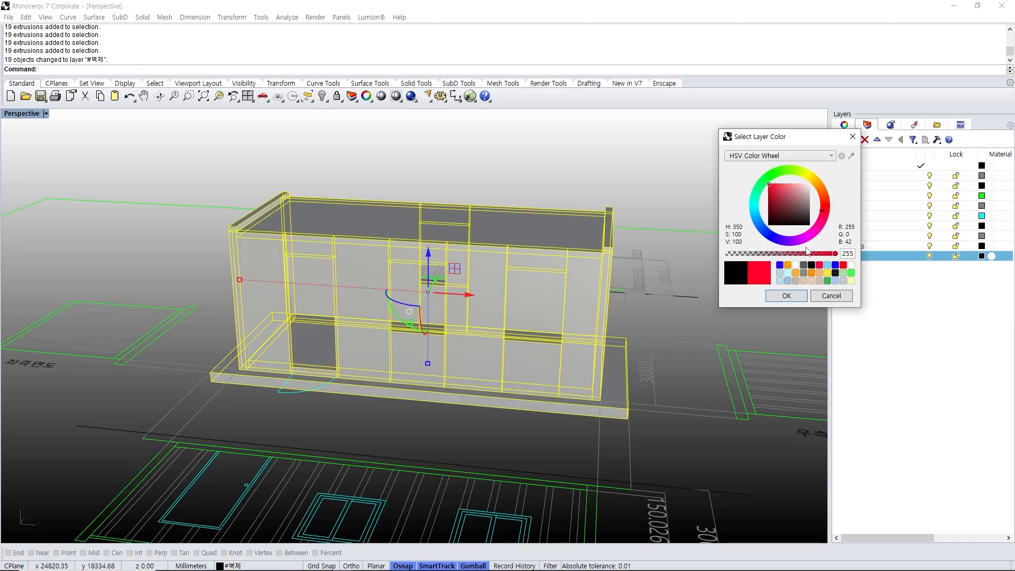
click(795, 274)
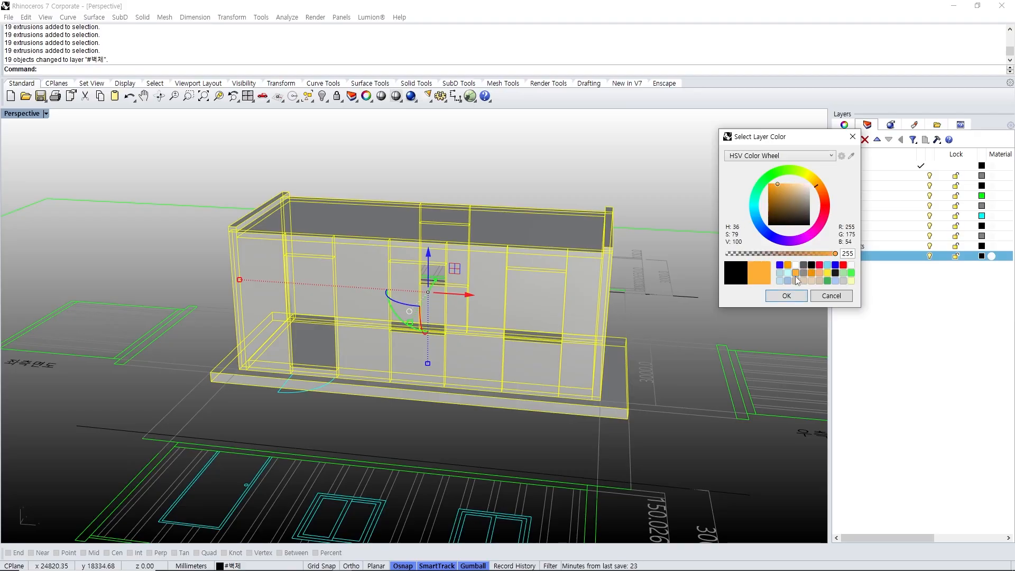
click(800, 292)
key(Escape)
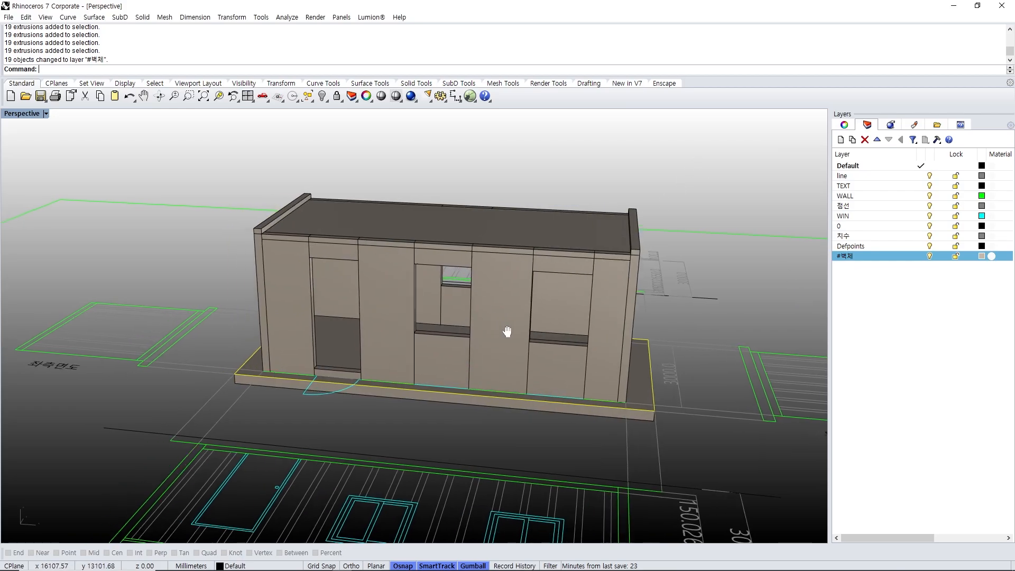
mouse_move(510, 322)
right_down()
mouse_move(461, 325)
mouse_move(603, 391)
mouse_move(312, 397)
mouse_move(471, 404)
mouse_move(409, 341)
mouse_move(370, 394)
mouse_move(358, 353)
mouse_move(470, 305)
mouse_move(390, 334)
right_up()
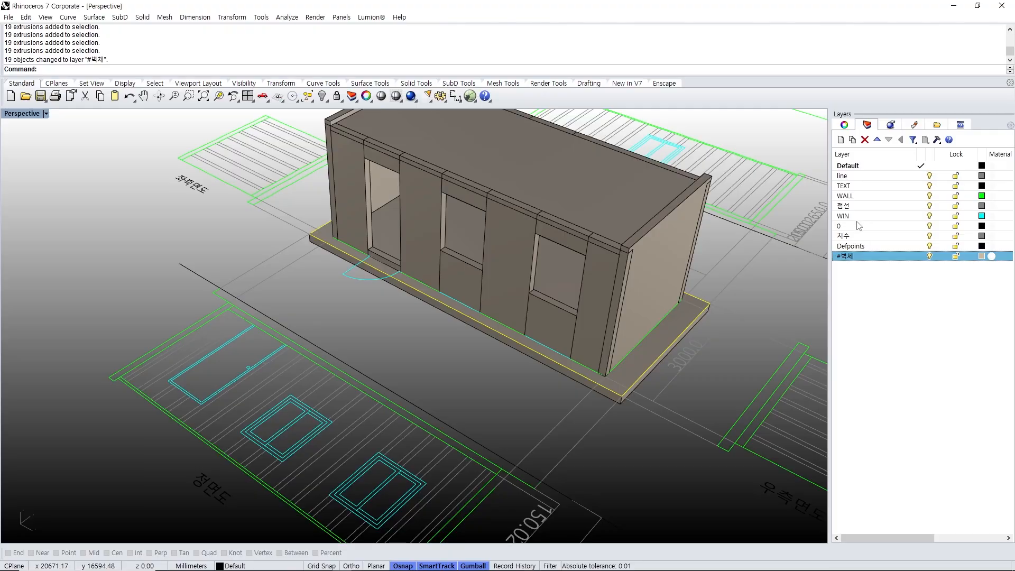
right_drag(793, 254, 415, 430)
scroll(480, 320, down, 4)
scroll(415, 430, up, 10)
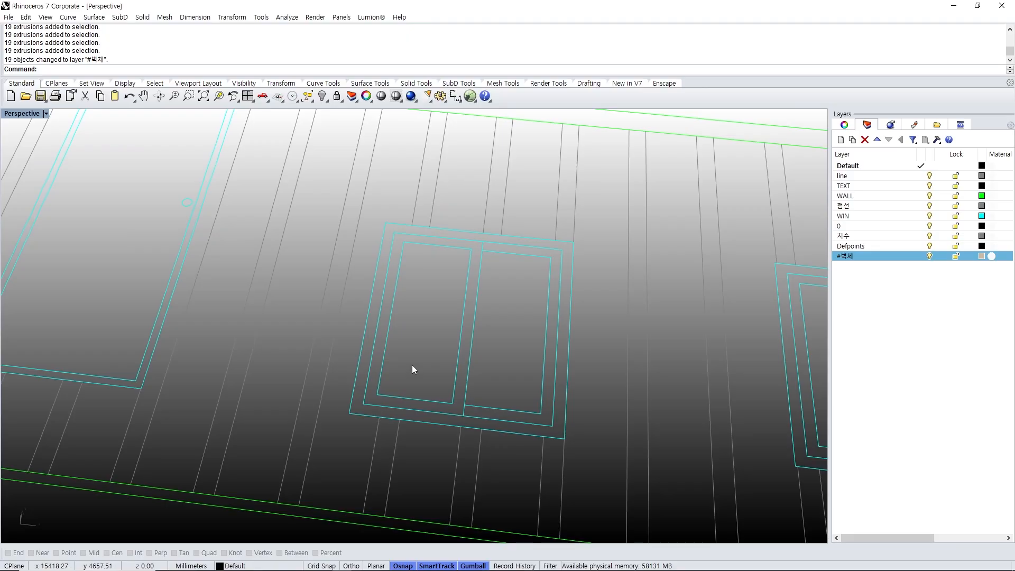
text(ㅠㅠ)
key(Return)
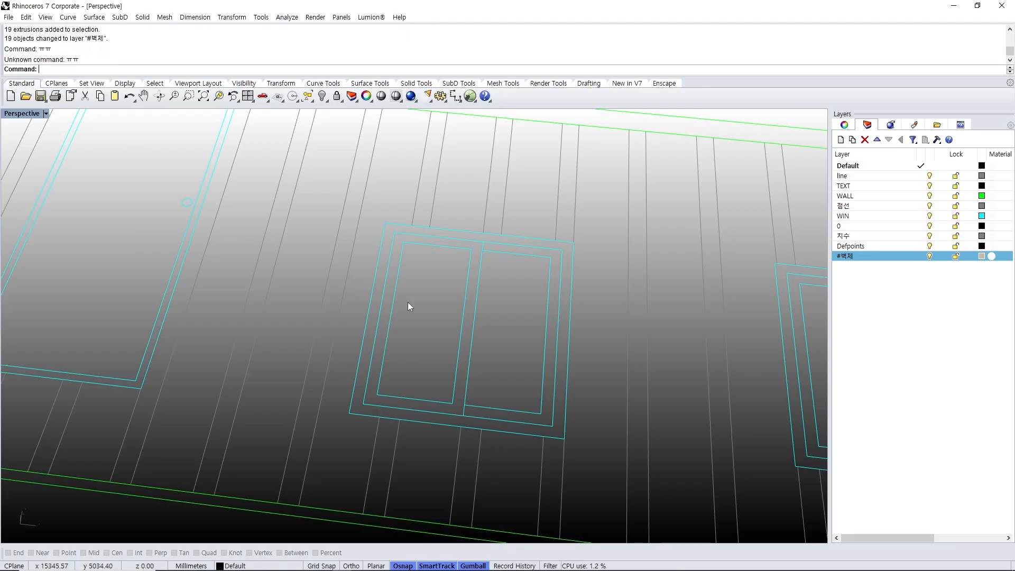
text(bb)
key(Return)
scroll(410, 301, down, 1)
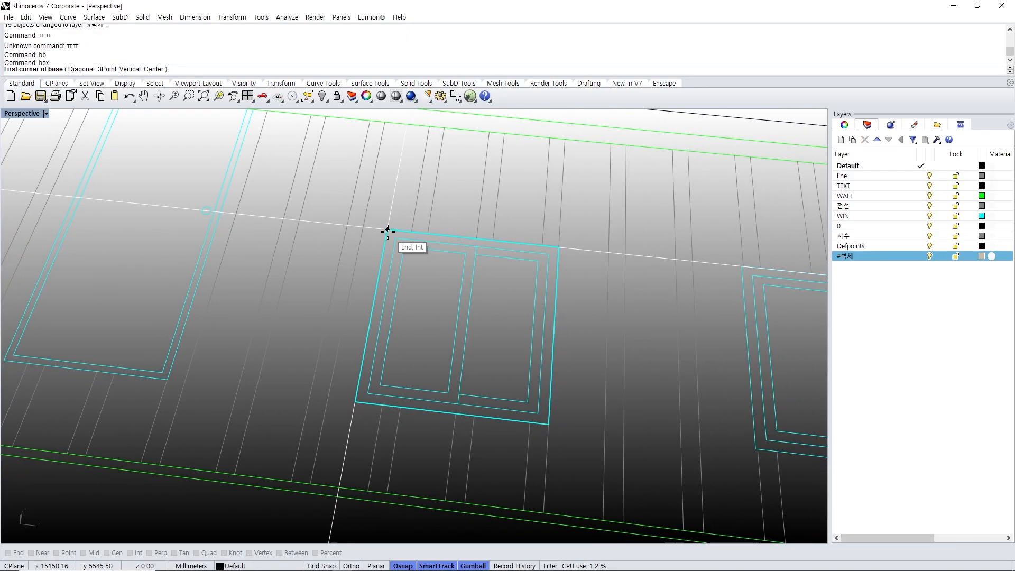
scroll(407, 243, down, 8)
key(Escape)
- Measure the wall thickness at the foot of the front door opening
shift+right_drag(487, 196, 534, 299)
scroll(405, 283, up, 3)
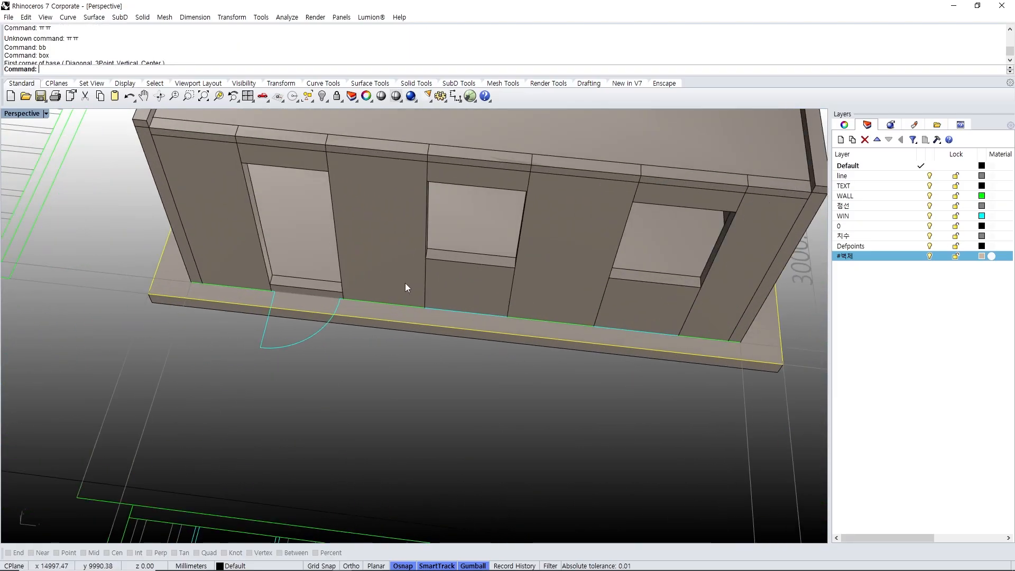
scroll(405, 284, up, 2)
text(D)
key(Return)
click(250, 272)
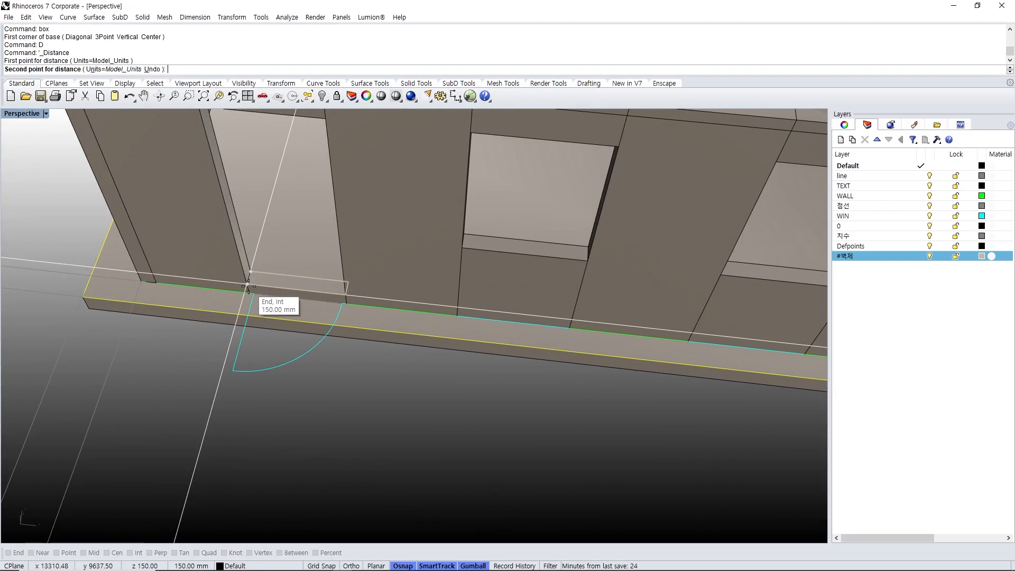
key(Escape)
- Create a box over the outer outline of the front elevation's window nearest the door, with a height of -150 mm
scroll(277, 309, down, 12)
shift+right_drag(416, 338, 484, 215)
scroll(389, 269, up, 12)
text(N)
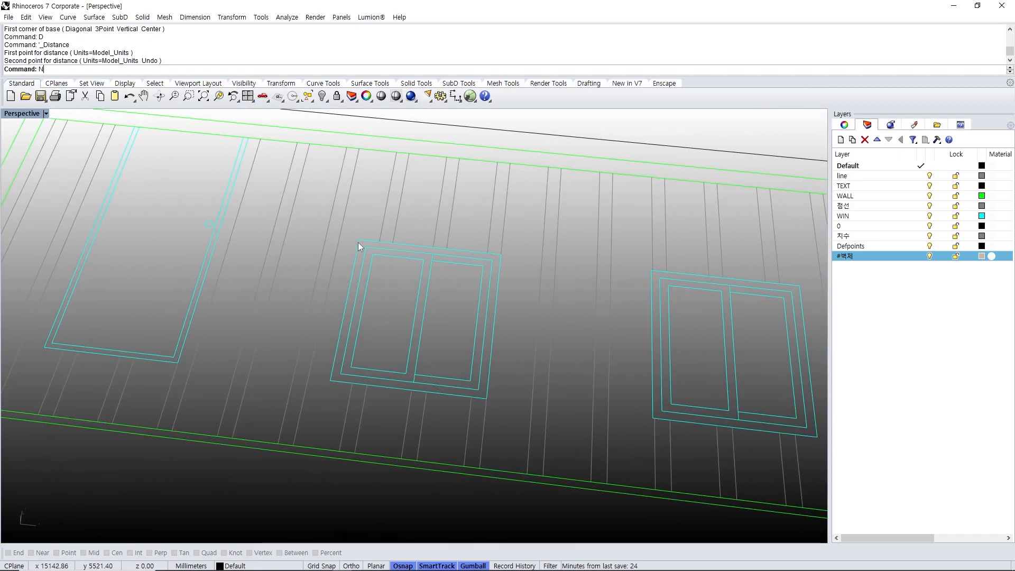
text(N)
key(Return)
key(Escape)
text(bb)
key(Return)
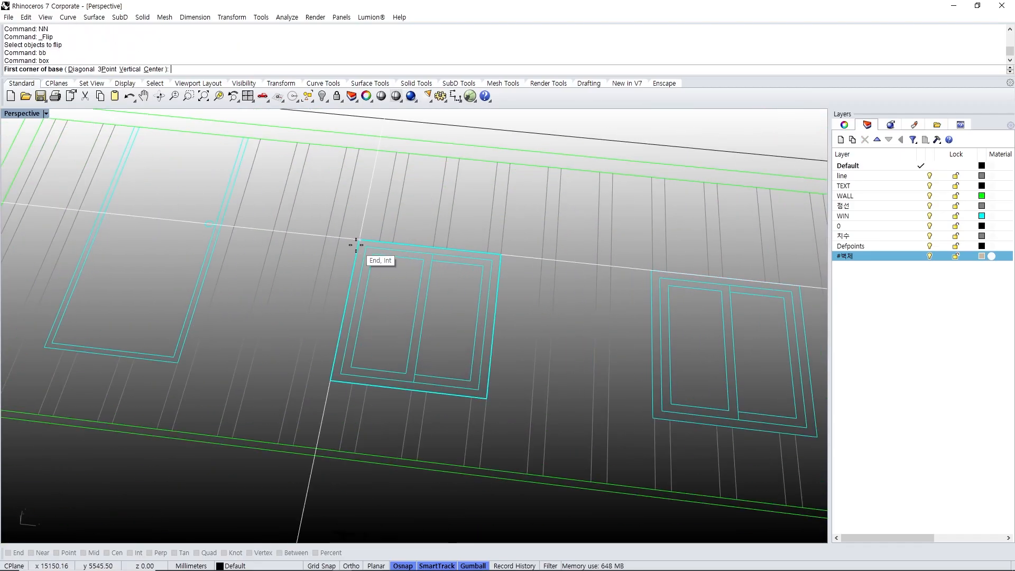
click(356, 245)
click(487, 397)
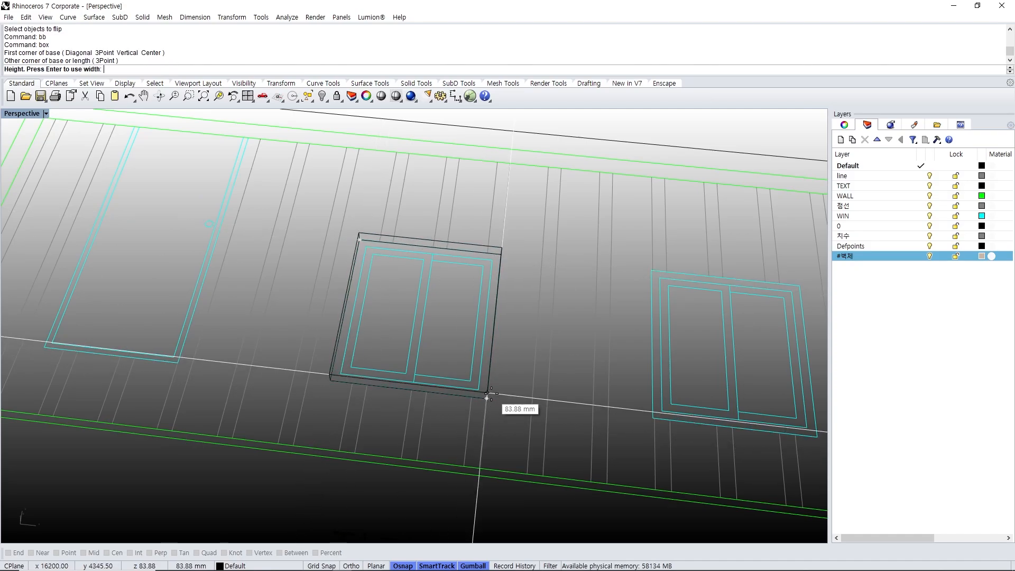
text(-150)
key(Return)
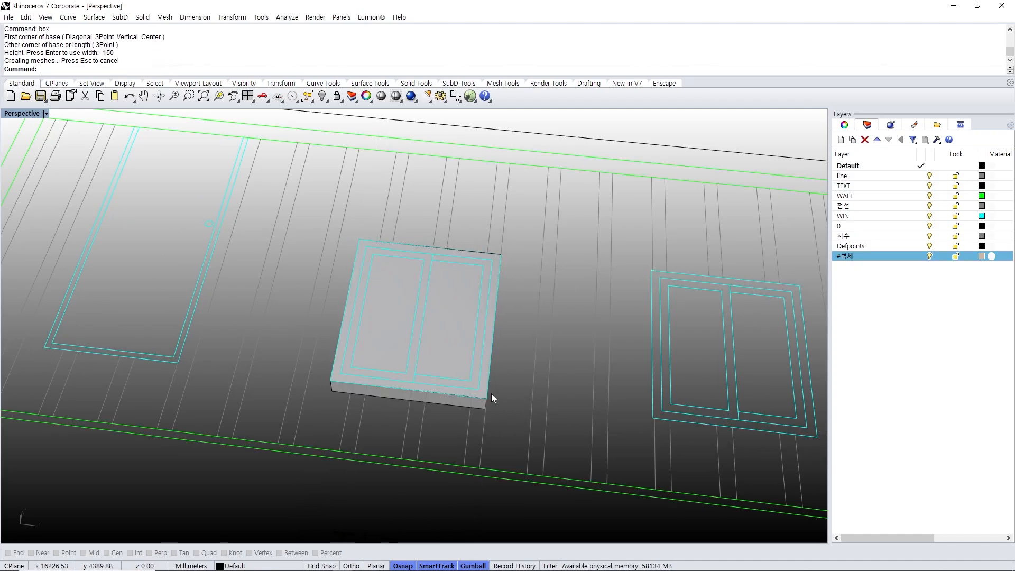
- Make WIN the current layer and move the new window box to it
shift+right_drag(461, 267, 454, 283)
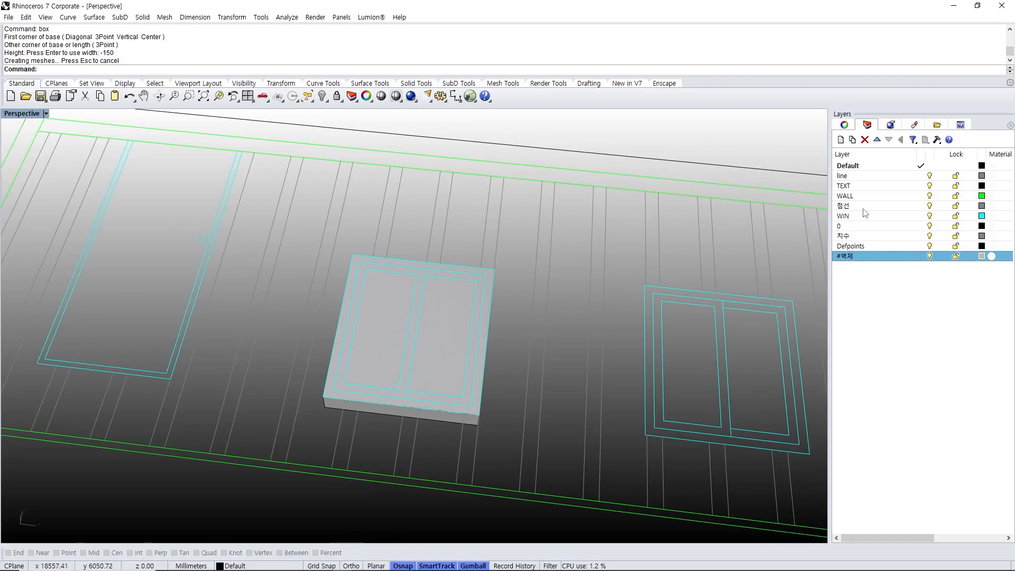
double_click(858, 219)
click(386, 322)
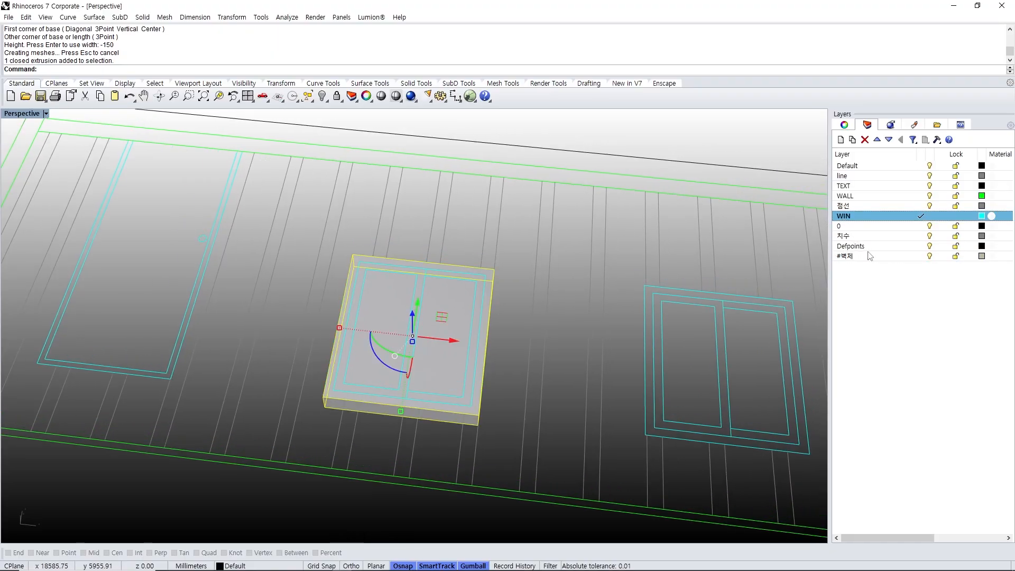
right_click(892, 216)
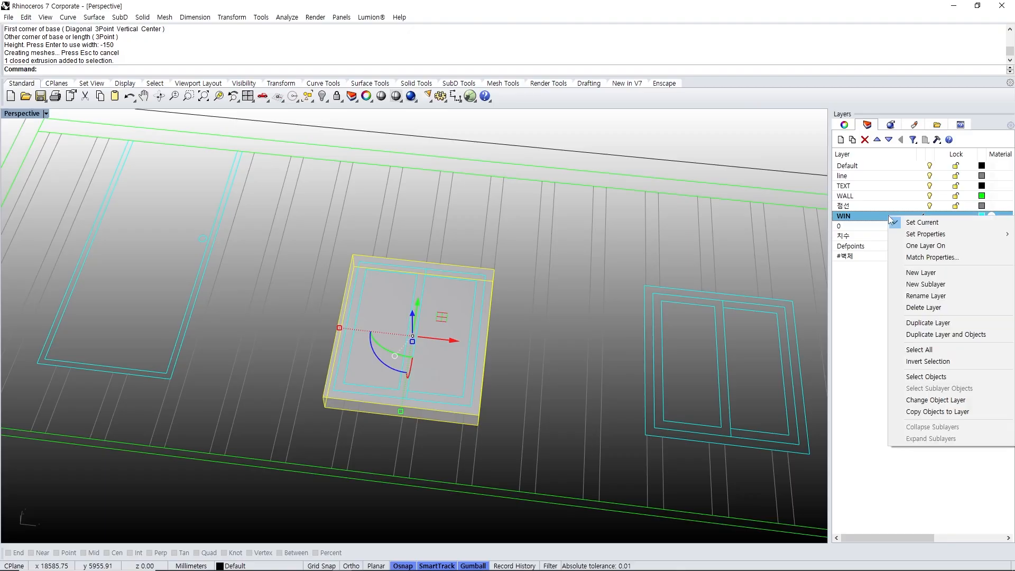
click(928, 393)
key(Escape)
right_drag(401, 329, 373, 370)
right_drag(505, 300, 403, 325)
scroll(418, 318, up, 2)
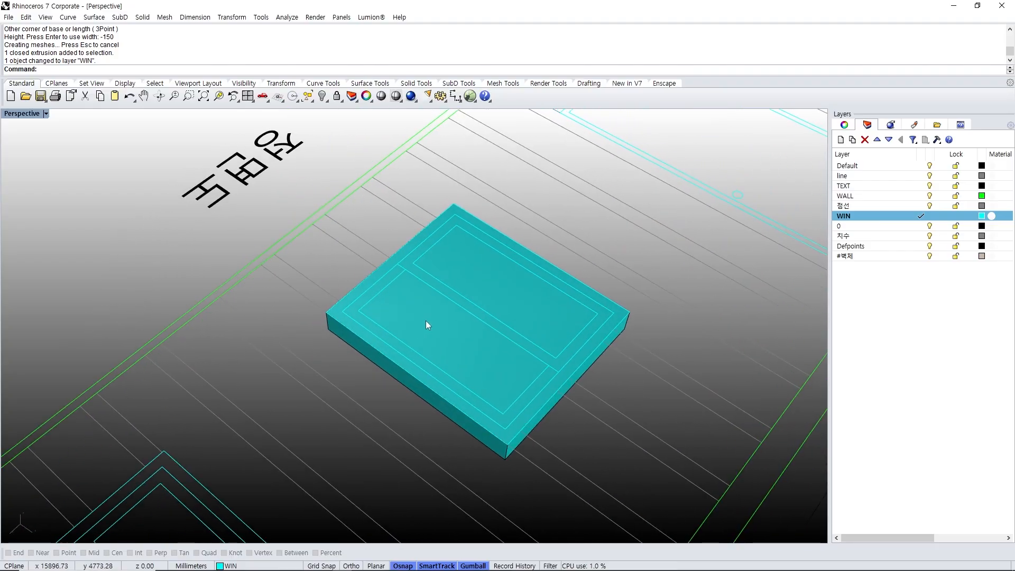
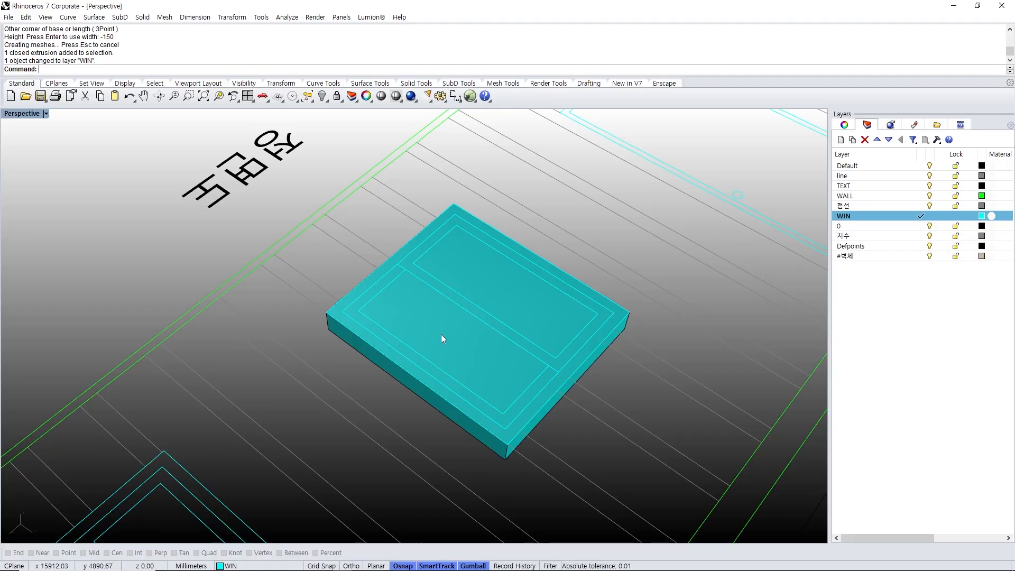
- Shell the window box into an open frame, removing its two large faces, with the 60 mm thickness picked from the drawing's frame lines
right_drag(441, 334, 427, 330)
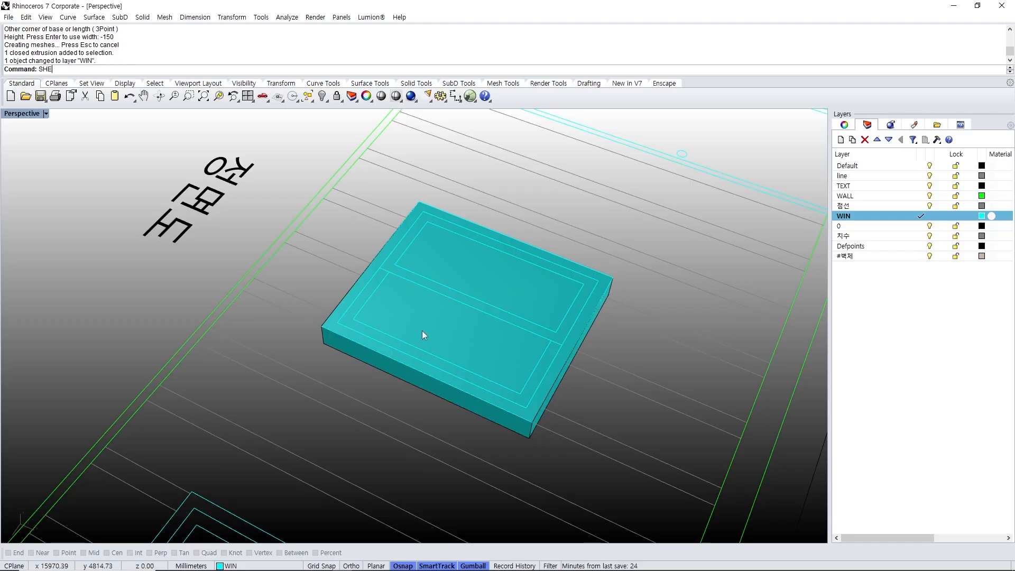
key(Return)
click(423, 332)
right_drag(366, 370, 472, 229)
click(397, 407)
right_drag(454, 301, 462, 224)
text(d)
key(Return)
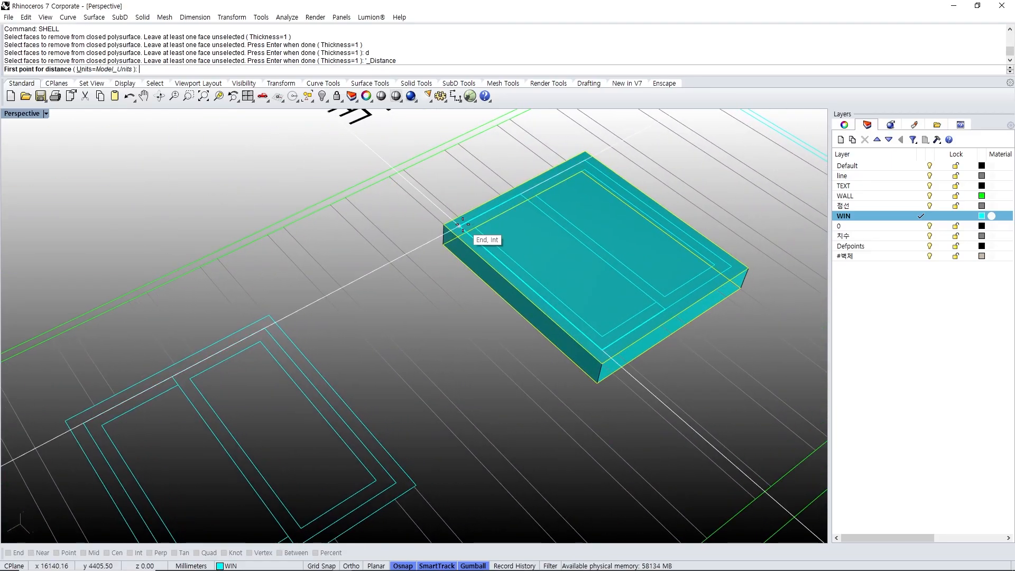
click(462, 224)
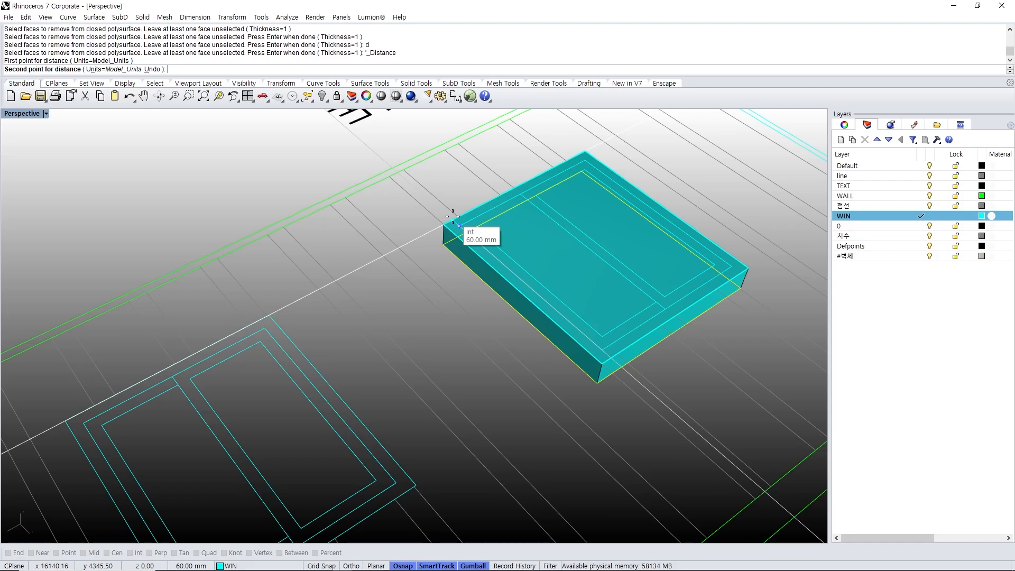
click(452, 217)
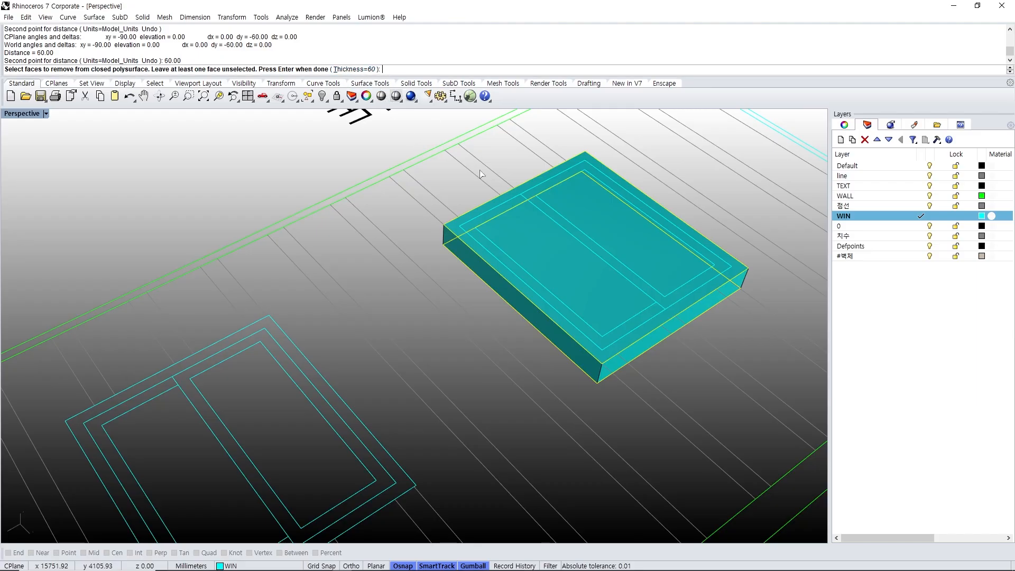
click(583, 236)
key(Return)
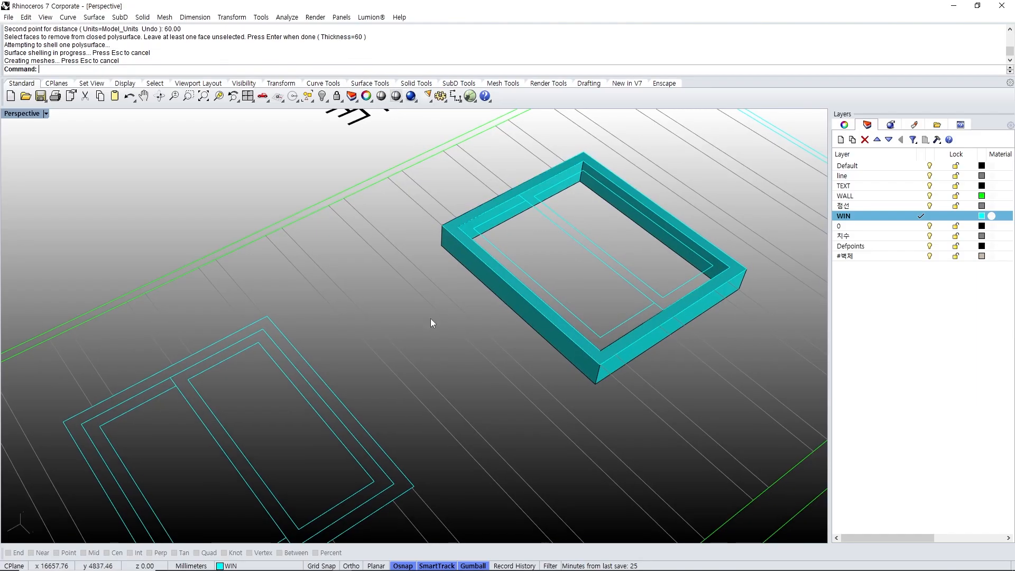
- Create a box over the outer outline of one sash inside the window frame, snapping its corners and height to the existing geometry
click(563, 344)
text(ZS)
key(Return)
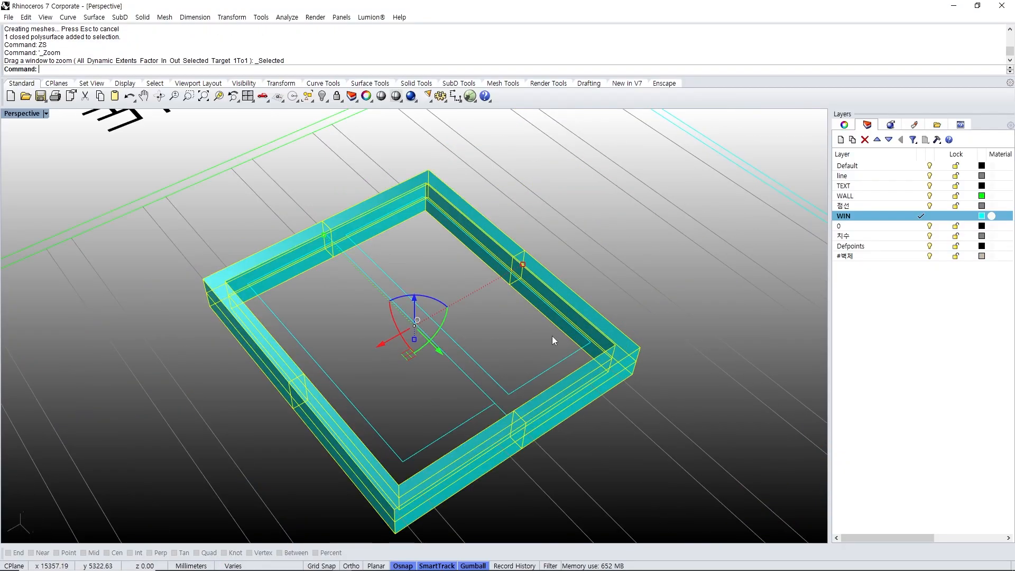
key(Escape)
right_drag(413, 378, 516, 340)
scroll(376, 266, up, 5)
text(bb)
key(Return)
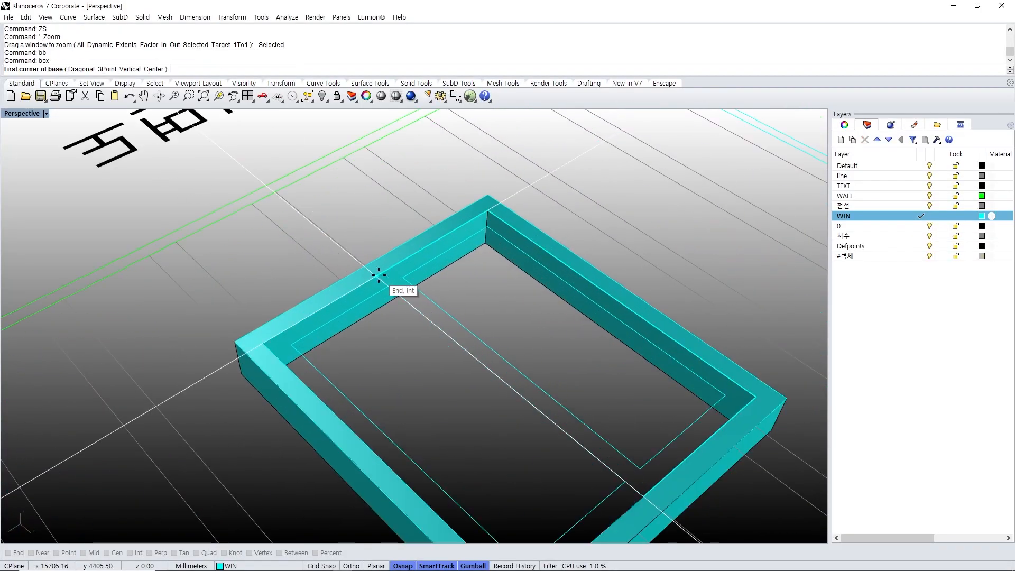
click(379, 275)
shift+right_drag(595, 343, 487, 263)
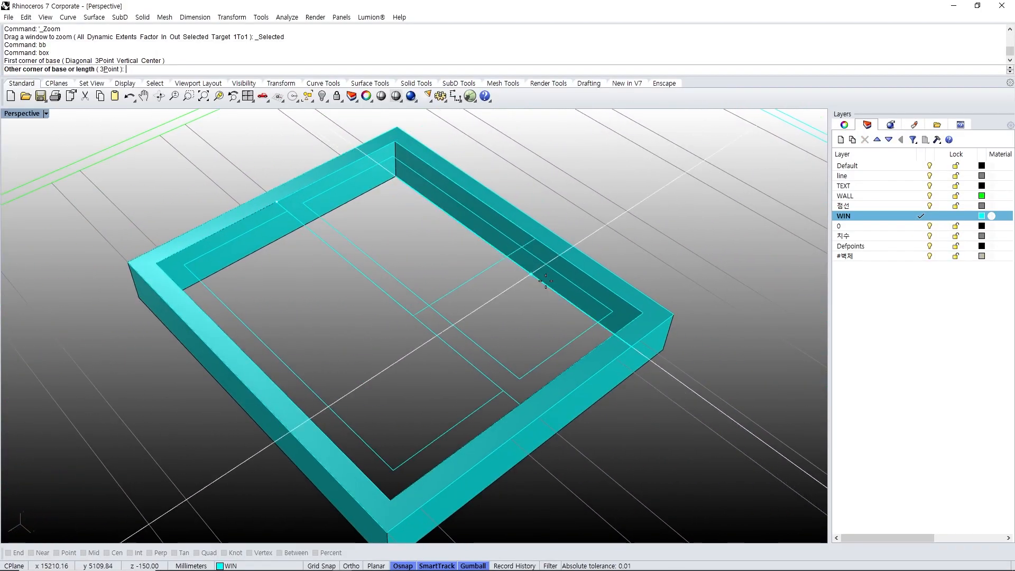
click(643, 312)
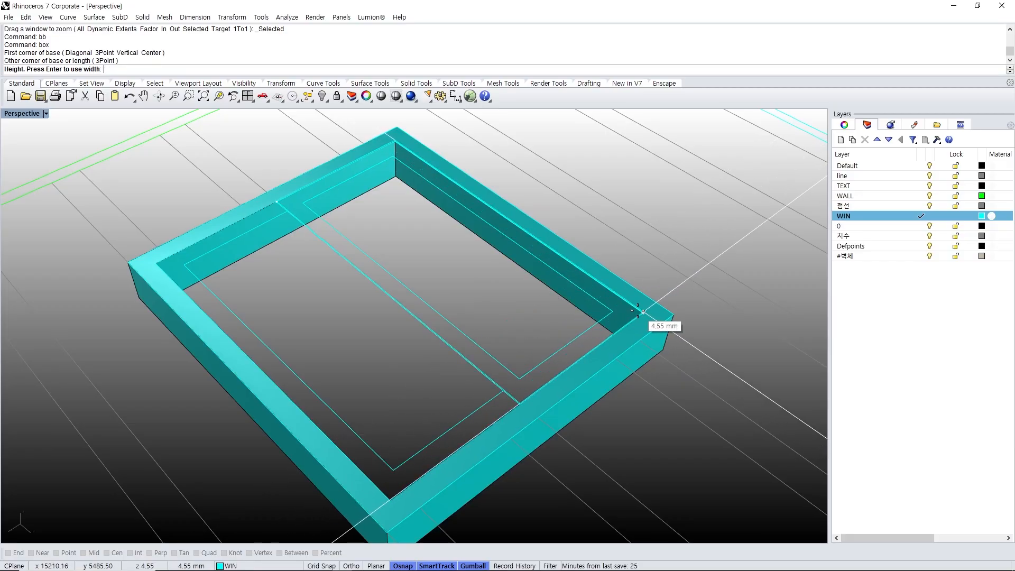
click(394, 166)
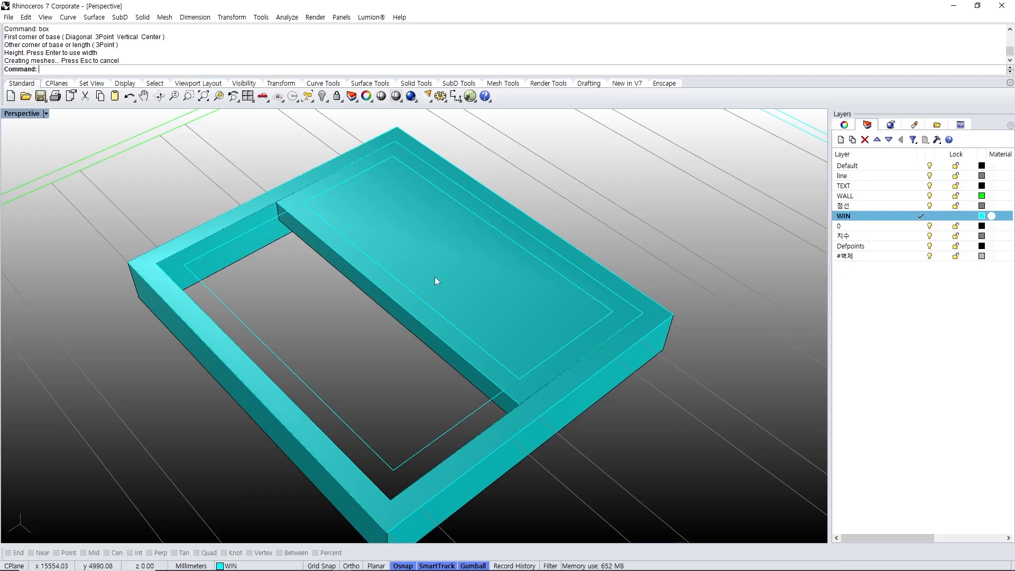
- Shell the sash box into an open frame with a thickness of 60 mm, removing its two large opposite faces
scroll(435, 278, up, 1)
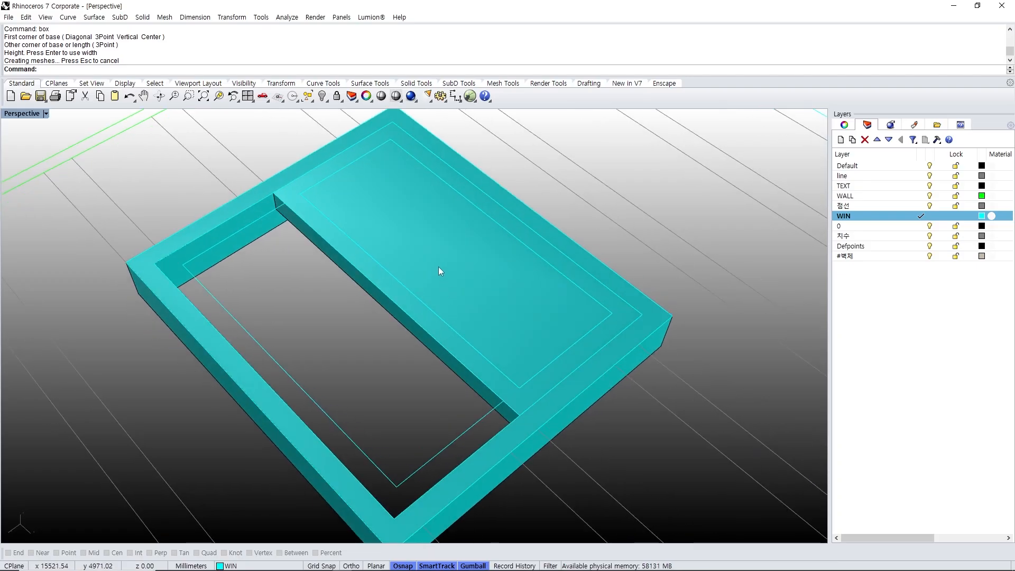
click(421, 247)
text(SHE)
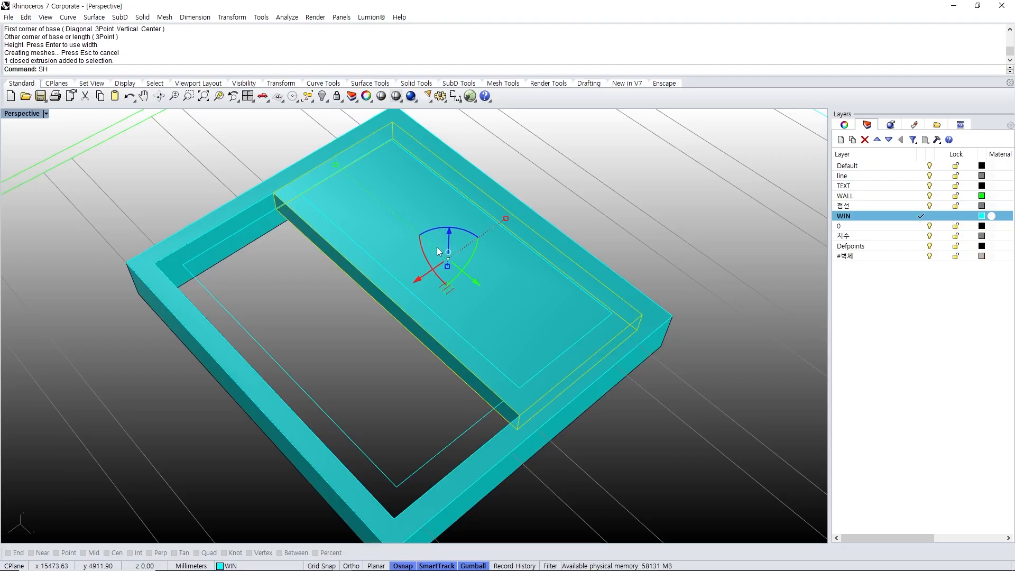
key(Return)
right_drag(407, 285, 434, 291)
click(453, 319)
right_drag(468, 255, 438, 327)
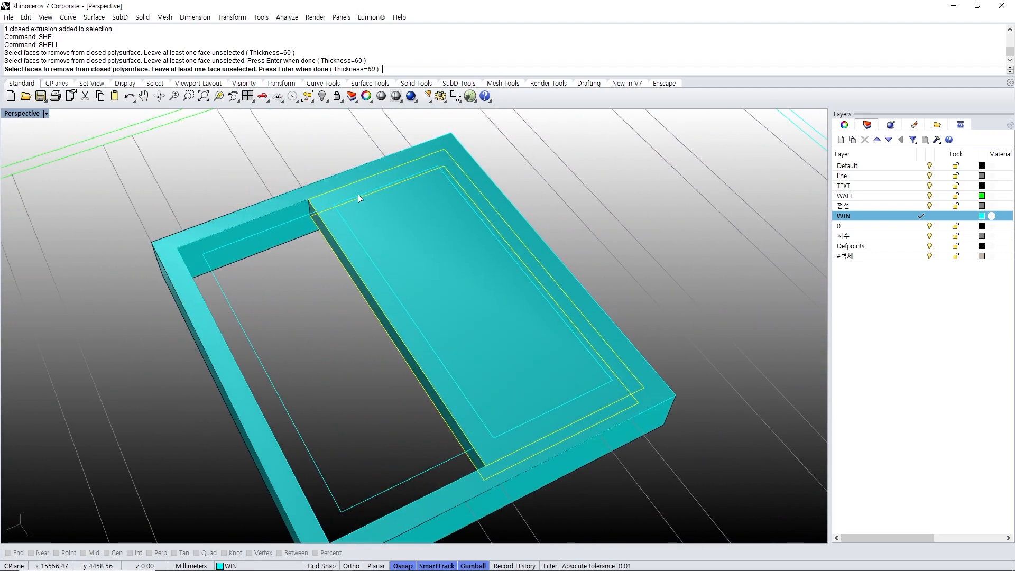
key(Return)
- Move the sash frame vertically so it sits slightly below the outer window frame's top face
mouse_move(426, 284)
right_down()
mouse_move(404, 288)
mouse_move(415, 301)
right_up()
click(320, 270)
click(309, 277)
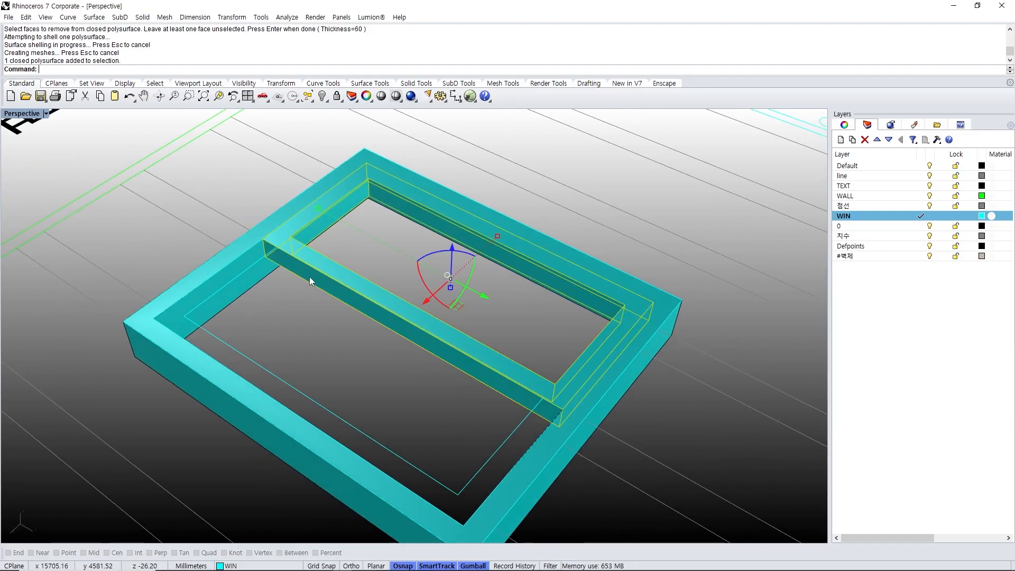
scroll(270, 254, up, 6)
text(mm)
key(Return)
click(255, 222)
click(256, 230)
key(Escape)
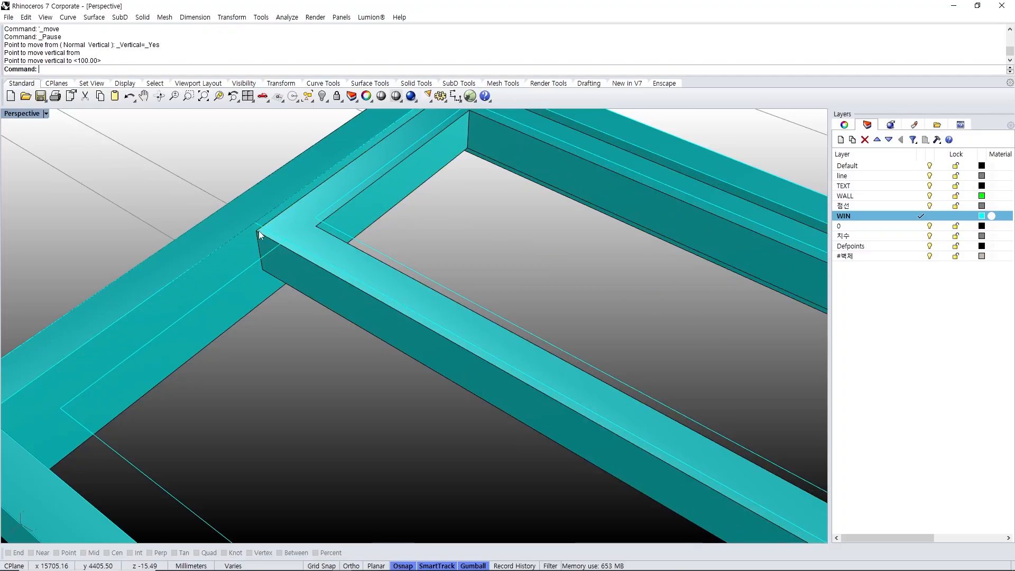
scroll(312, 250, down, 12)
shift+right_drag(312, 243, 435, 306)
scroll(442, 326, up, 10)
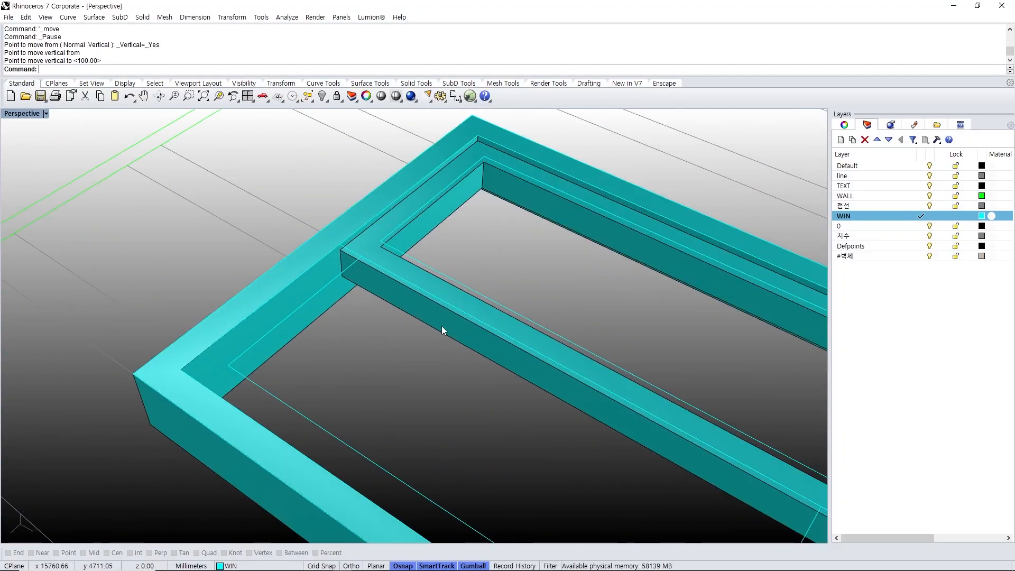
click(442, 325)
scroll(442, 326, down, 13)
key(Escape)
- Create a freestanding box in the empty area beside the front elevation's title text, with a height of 100 mm
shift+right_drag(270, 225, 408, 297)
scroll(424, 322, up, 4)
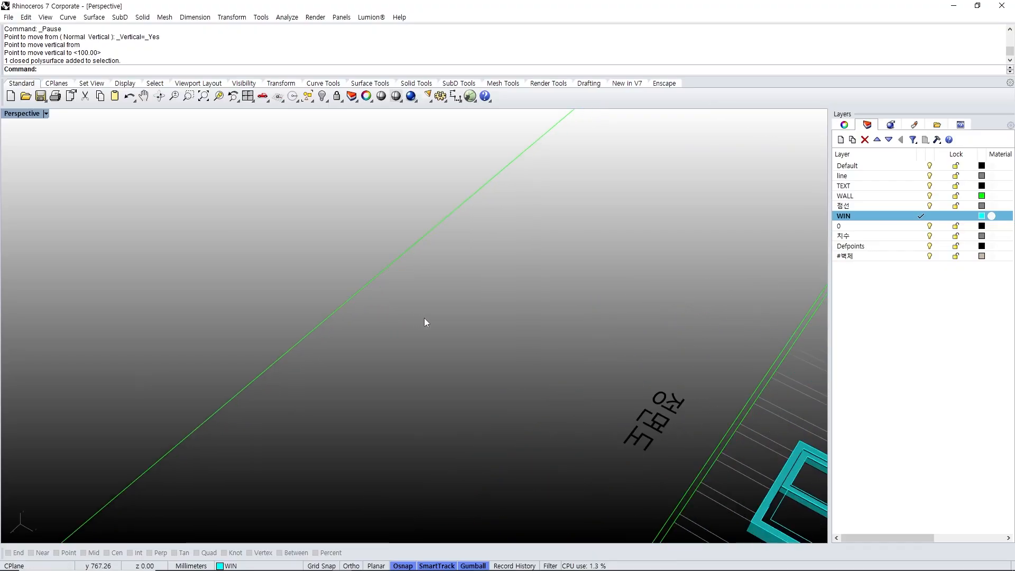
right_drag(515, 363, 435, 358)
text(bb)
key(Return)
click(420, 370)
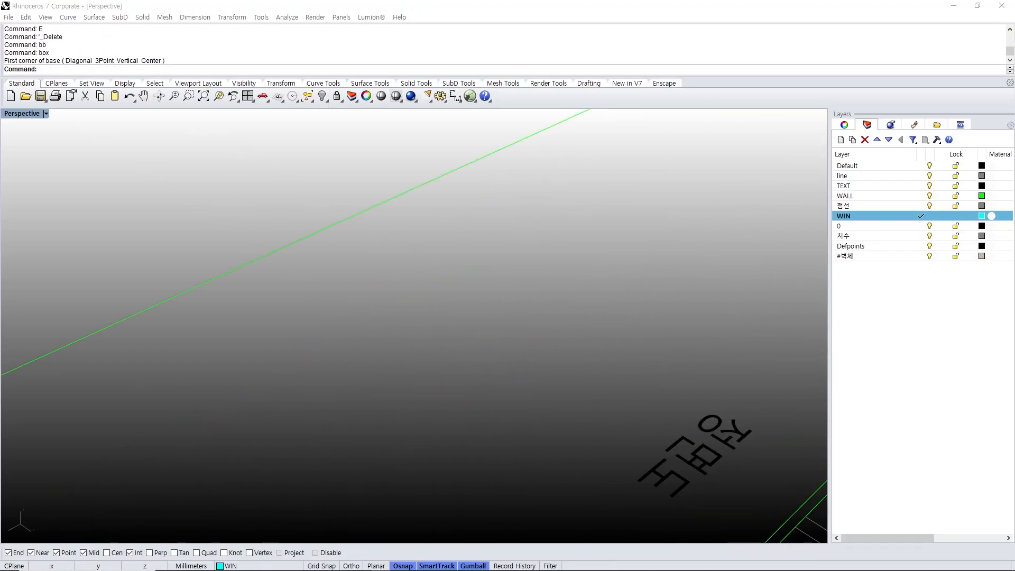
click(318, 377)
key(Return)
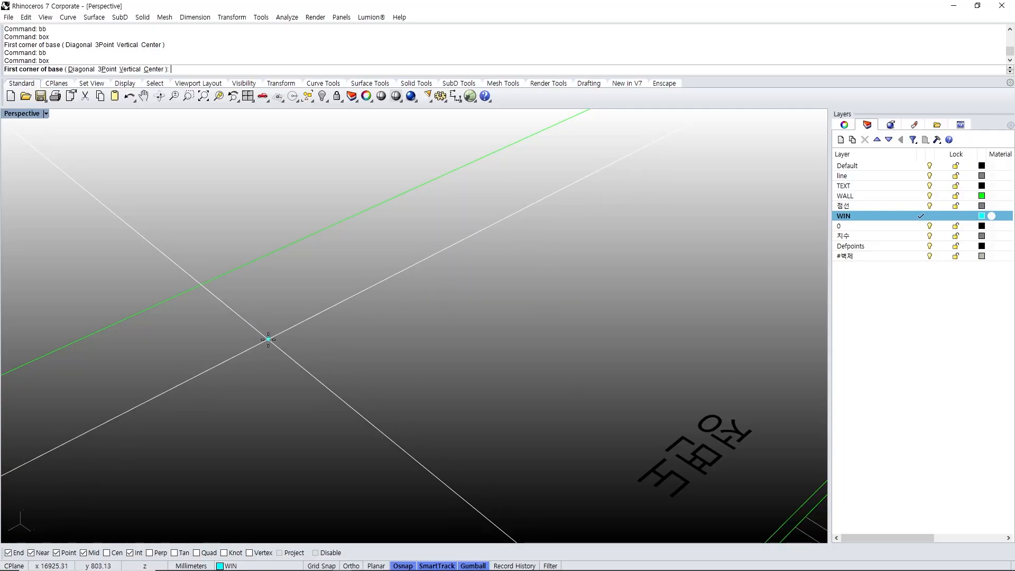
click(275, 338)
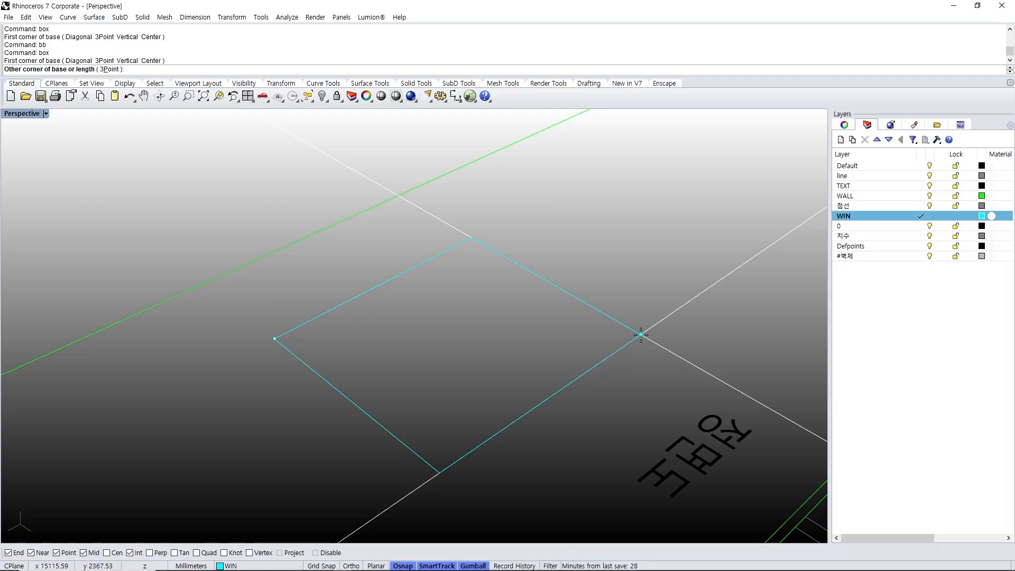
click(640, 334)
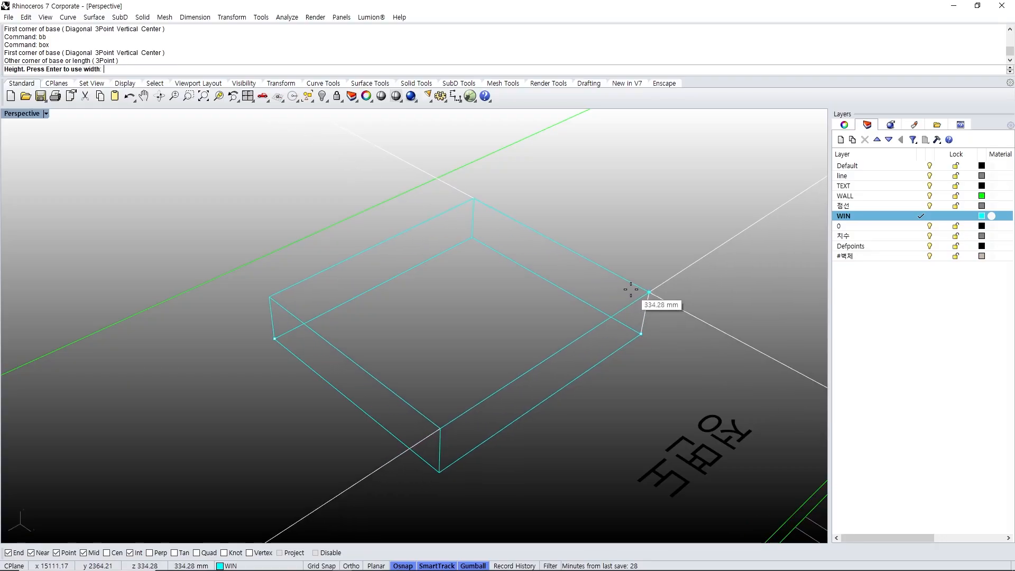
text(100)
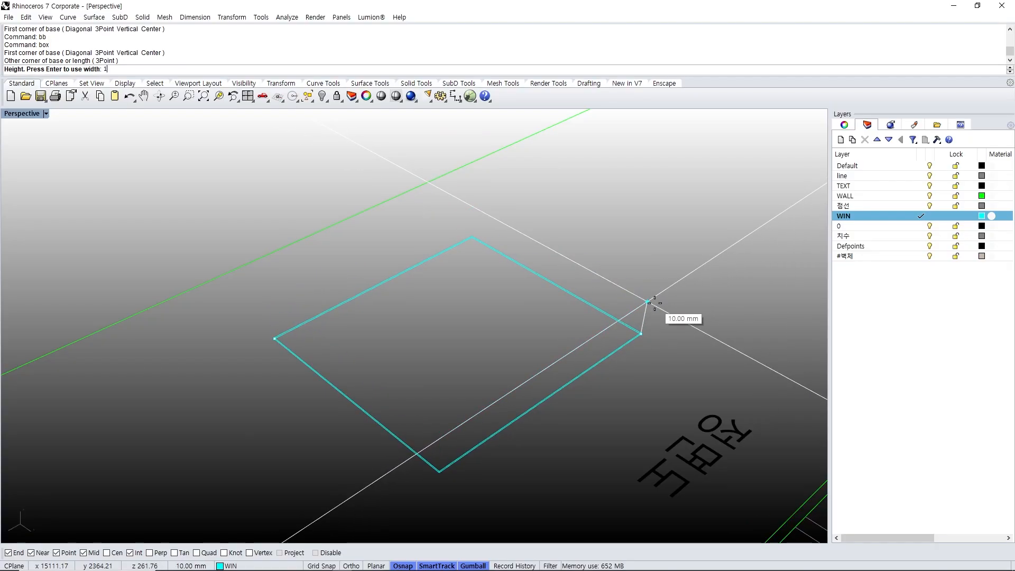
key(Return)
- Try to shell the freestanding box with the thickness set to 150 mm, removing only its top face
right_drag(551, 334, 428, 338)
right_drag(468, 455, 454, 419)
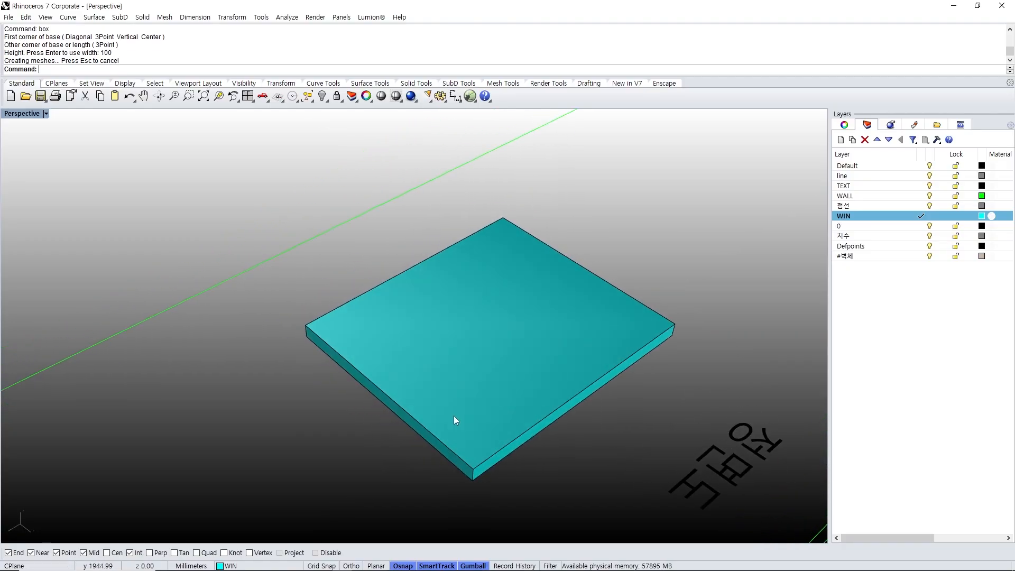
text(SHE)
key(Return)
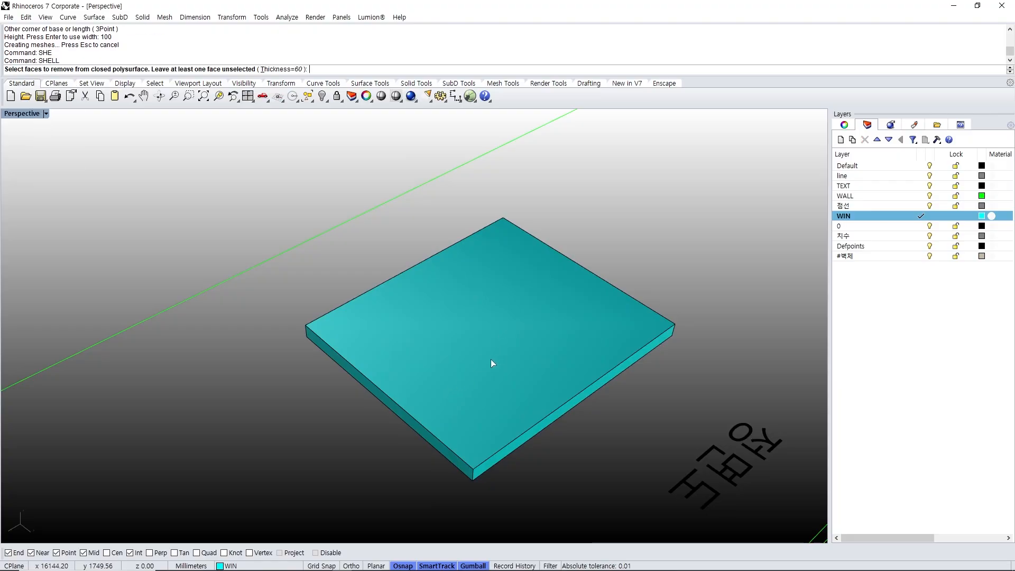
click(292, 69)
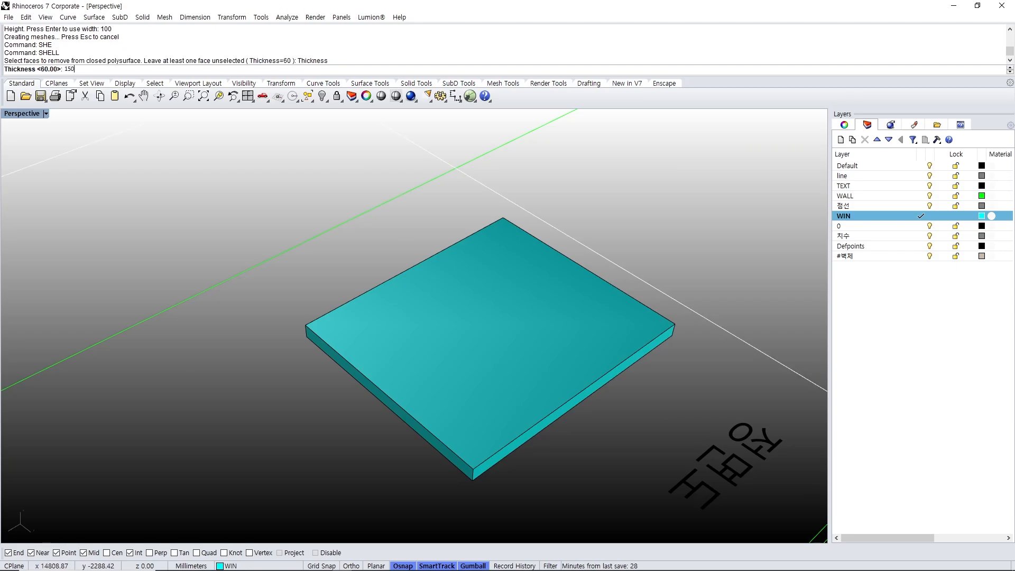
key(Return)
shift+right_drag(491, 306, 456, 282)
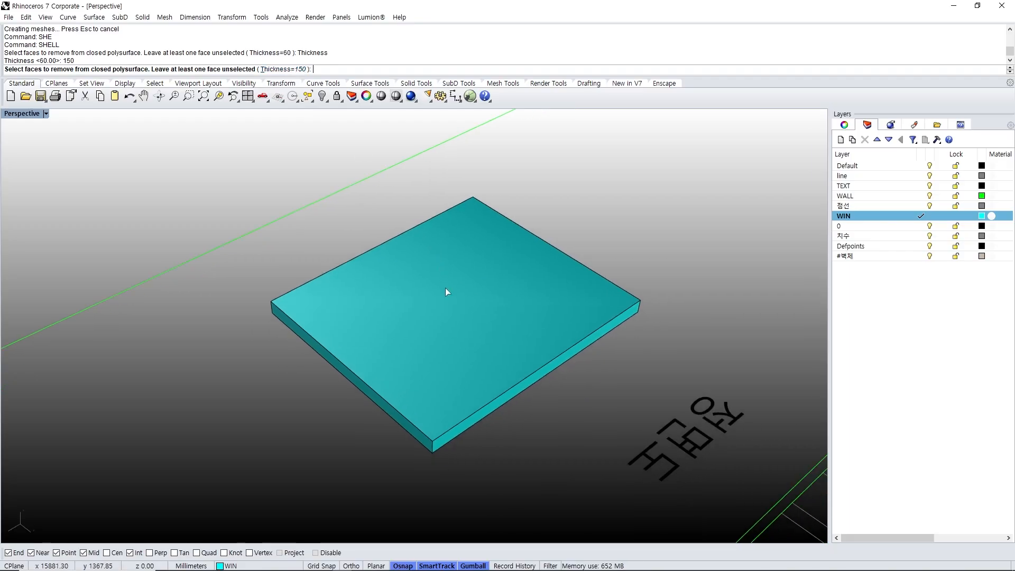
scroll(346, 311, up, 4)
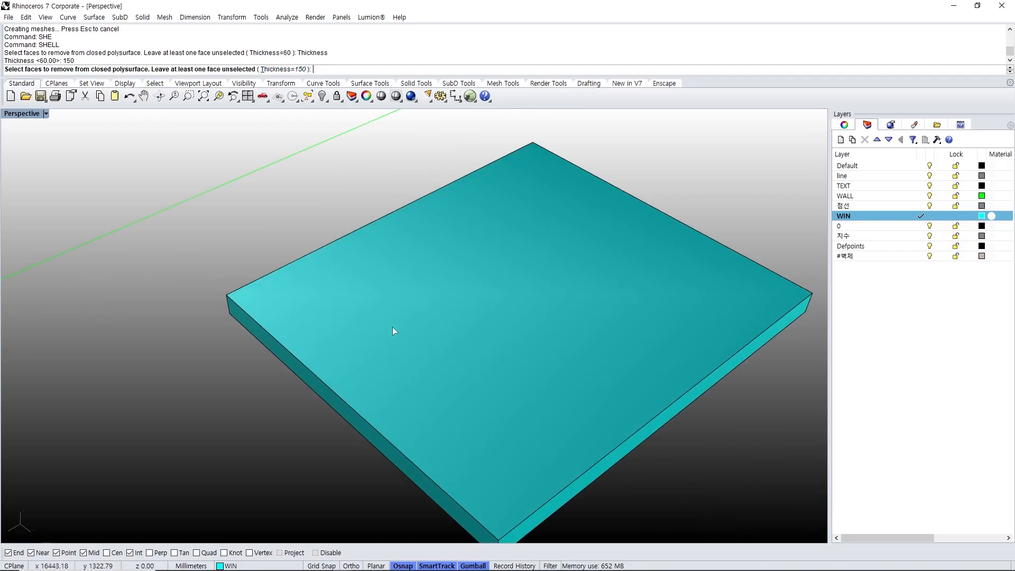
shift+right_drag(495, 341, 408, 296)
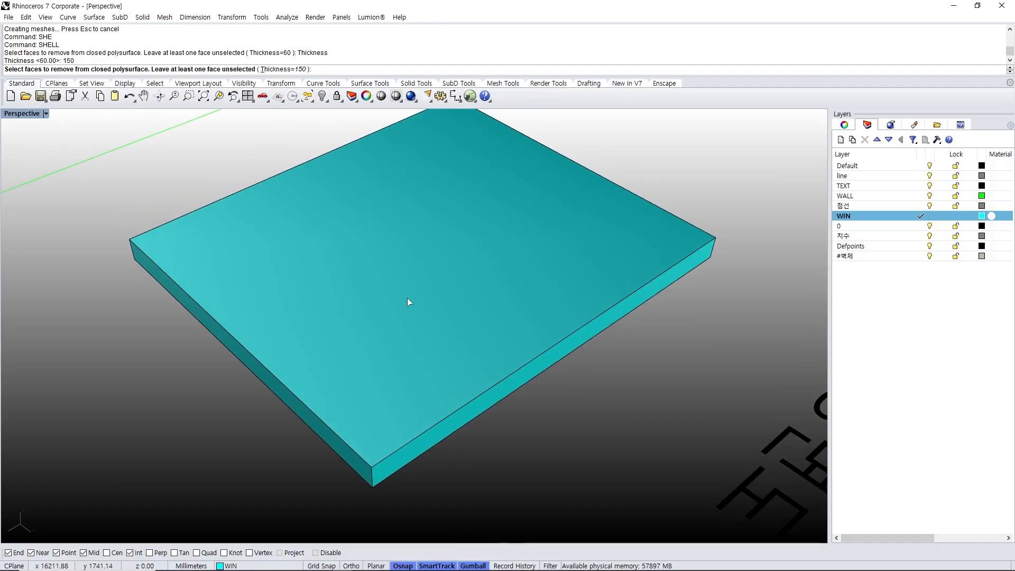
click(408, 299)
right_drag(464, 350, 451, 323)
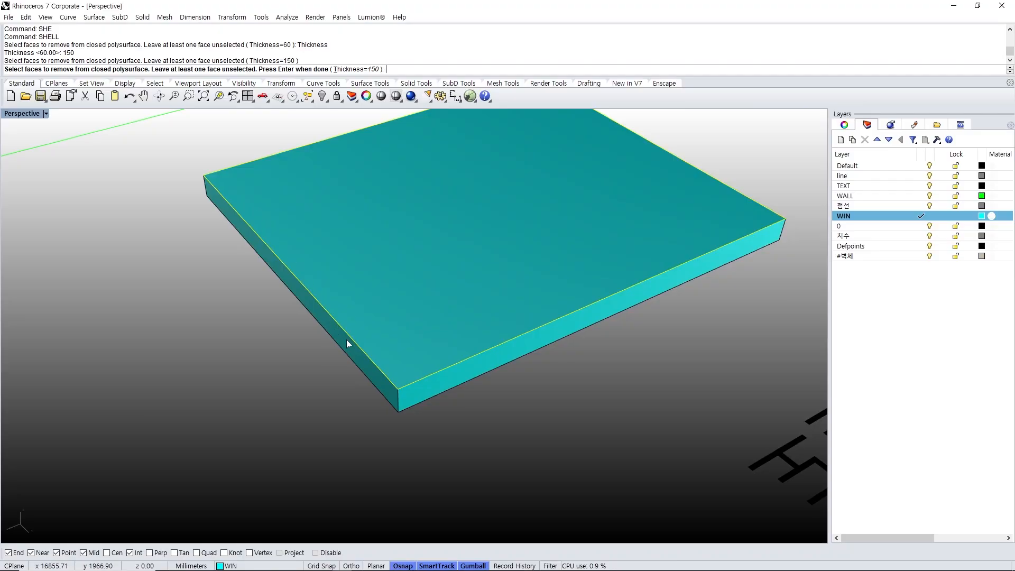
key(Return)
- Measure the freestanding box's height along its front vertical corner edge
text(D)
key(Return)
click(398, 388)
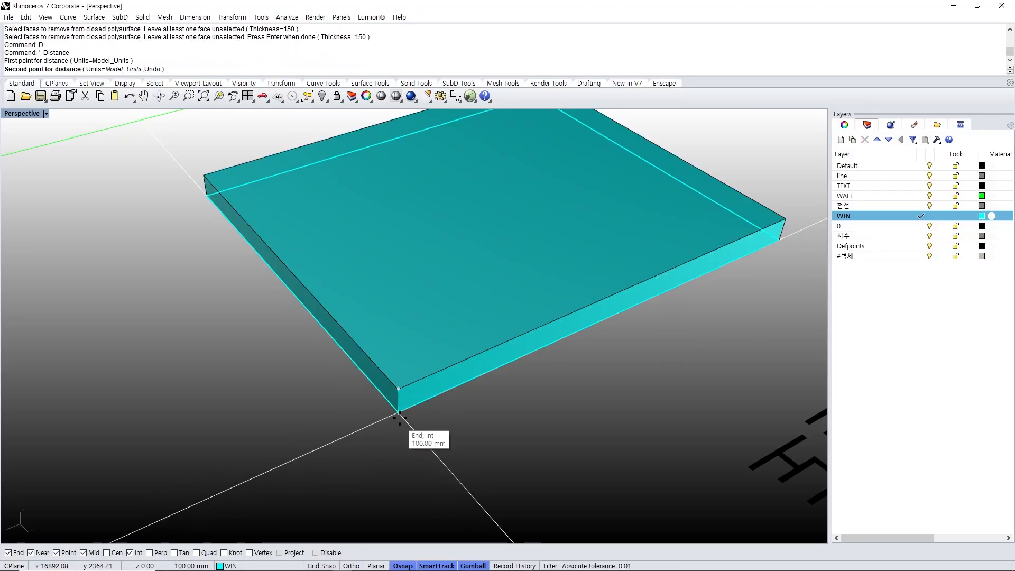
click(400, 413)
- Shell the freestanding box into an open frame with a thickness of 150 mm, removing both its top and bottom faces
right_drag(414, 407, 478, 358)
text(SHE)
key(Return)
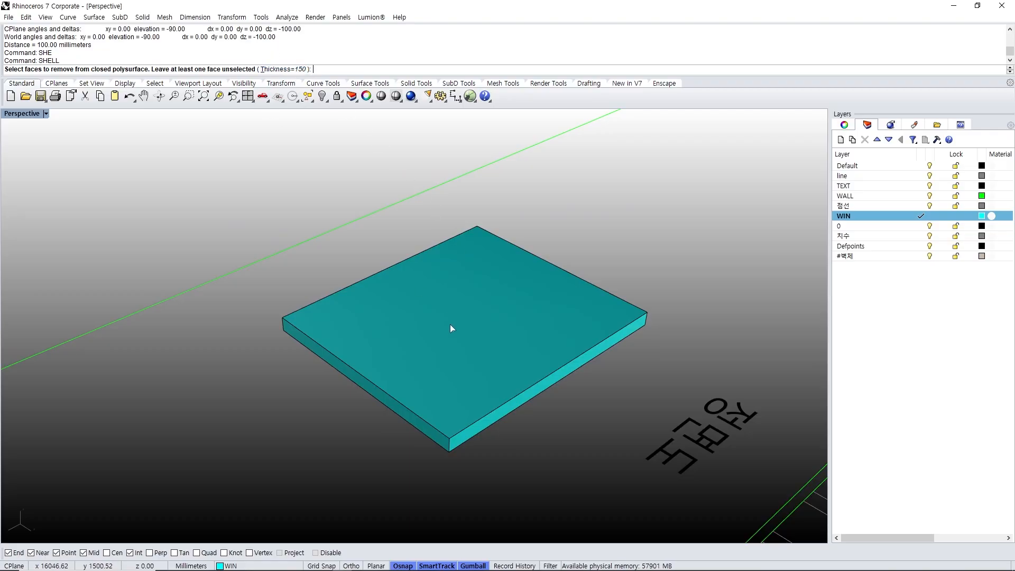
click(463, 356)
right_drag(478, 383, 544, 264)
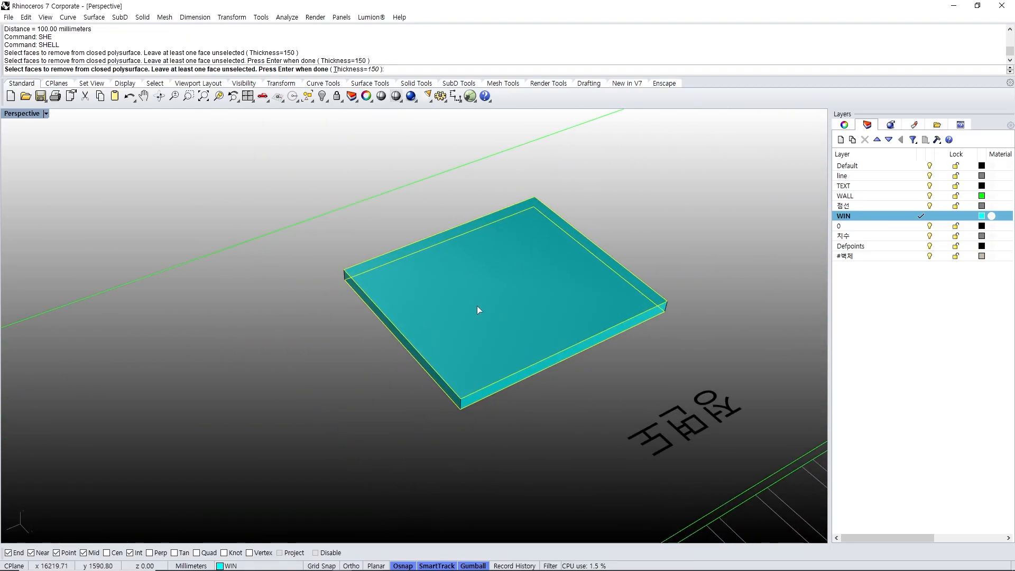
scroll(477, 310, up, 3)
key(Return)
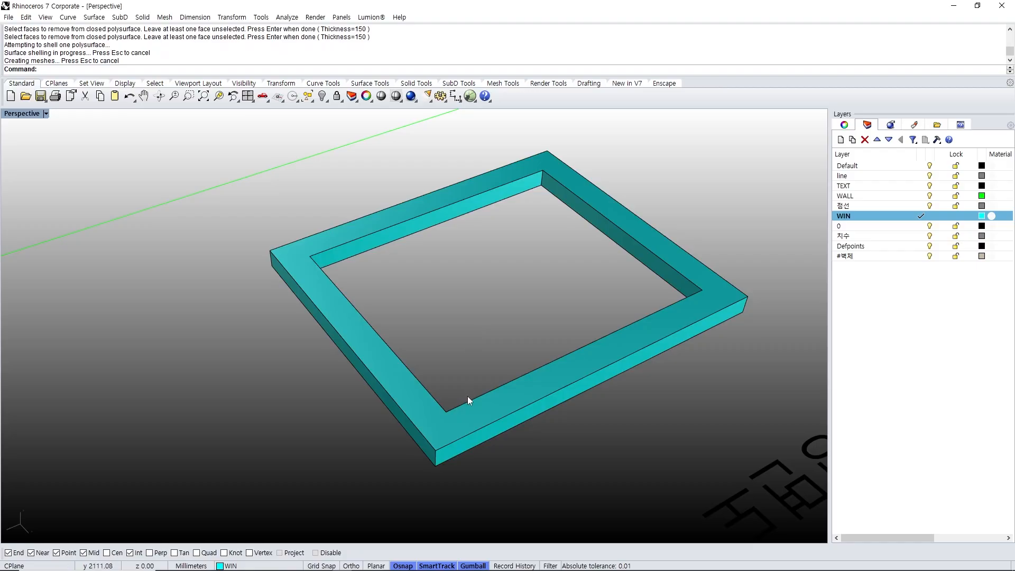
- Measure the frame border's width at two of the shelled box's inner corners
text(D)
key(Return)
click(446, 412)
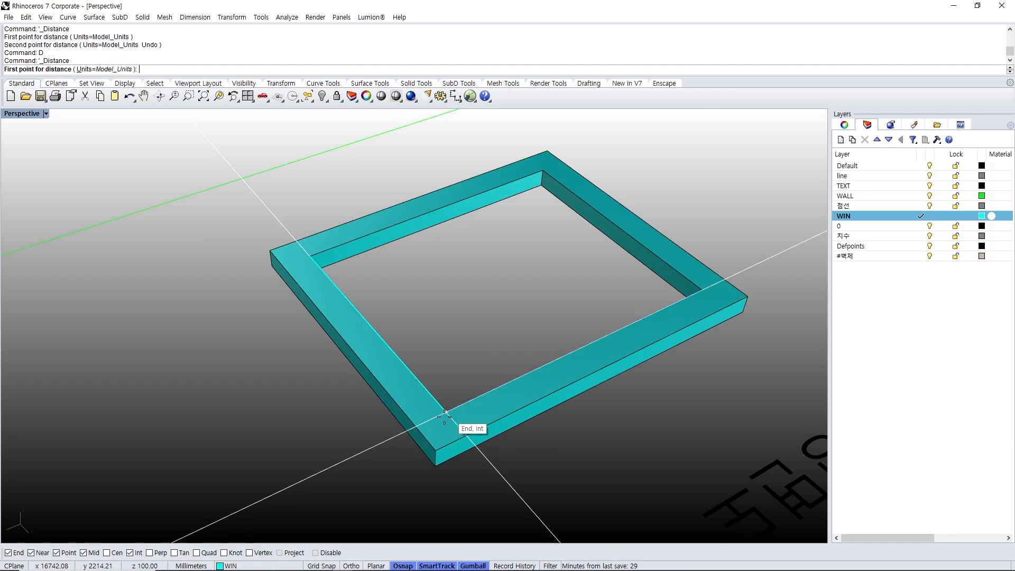
click(418, 426)
text(D)
key(Return)
click(702, 290)
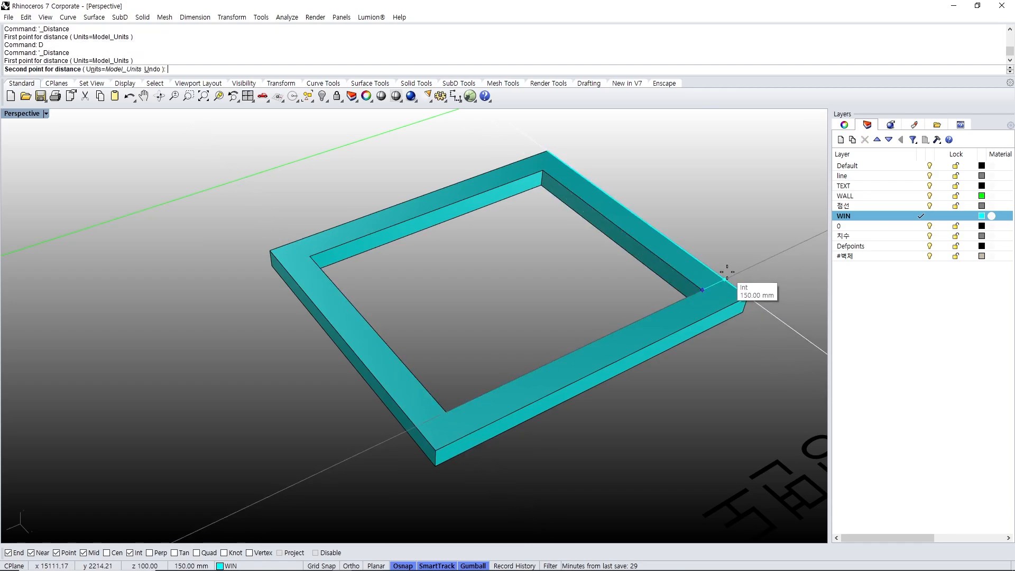
key(Escape)
right_drag(648, 323, 409, 375)
- Undo the last shell and measure the solid box's height along its front vertical corner edge
key(ctrl+z)
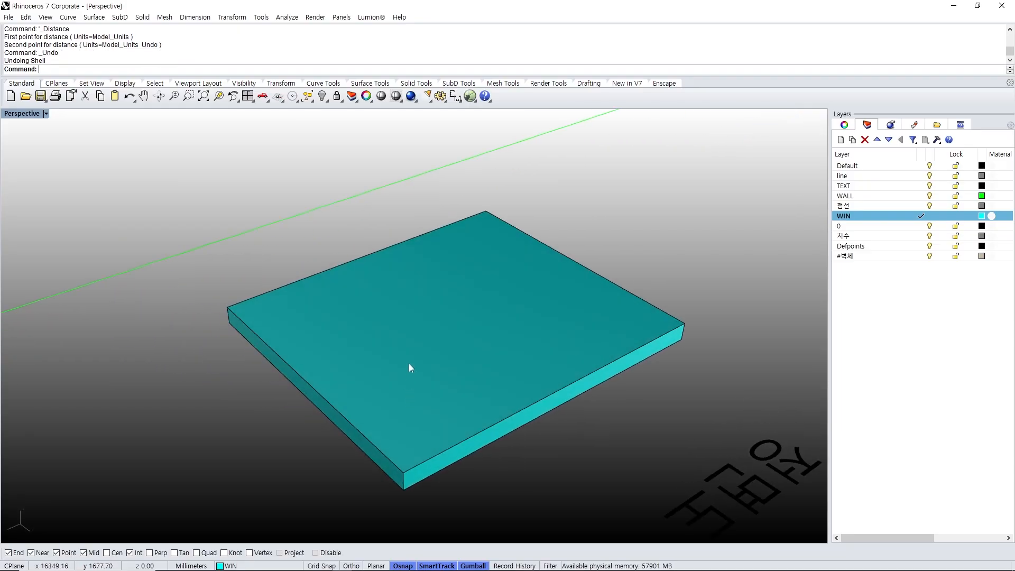
text(D)
key(Return)
click(404, 474)
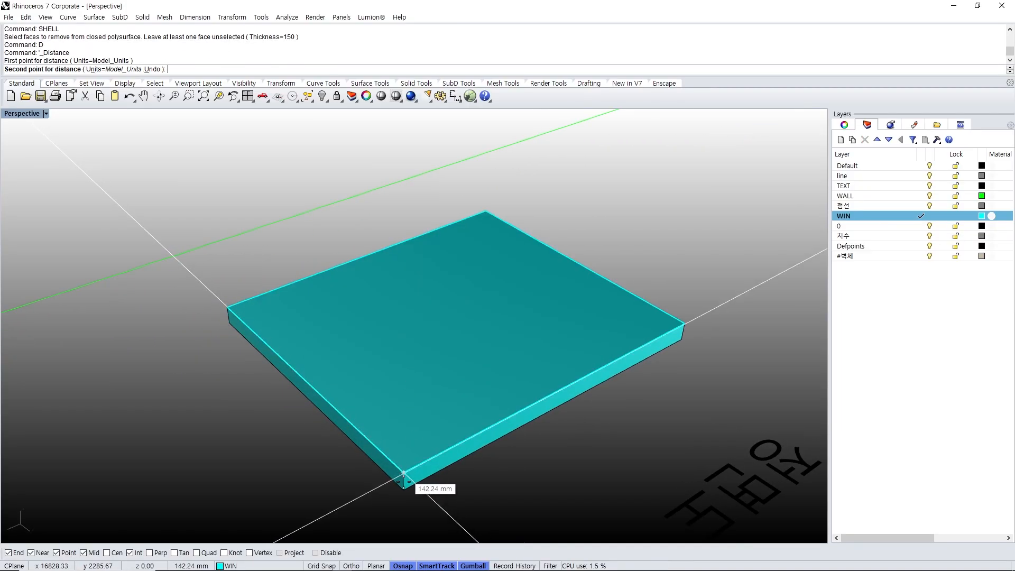
click(403, 491)
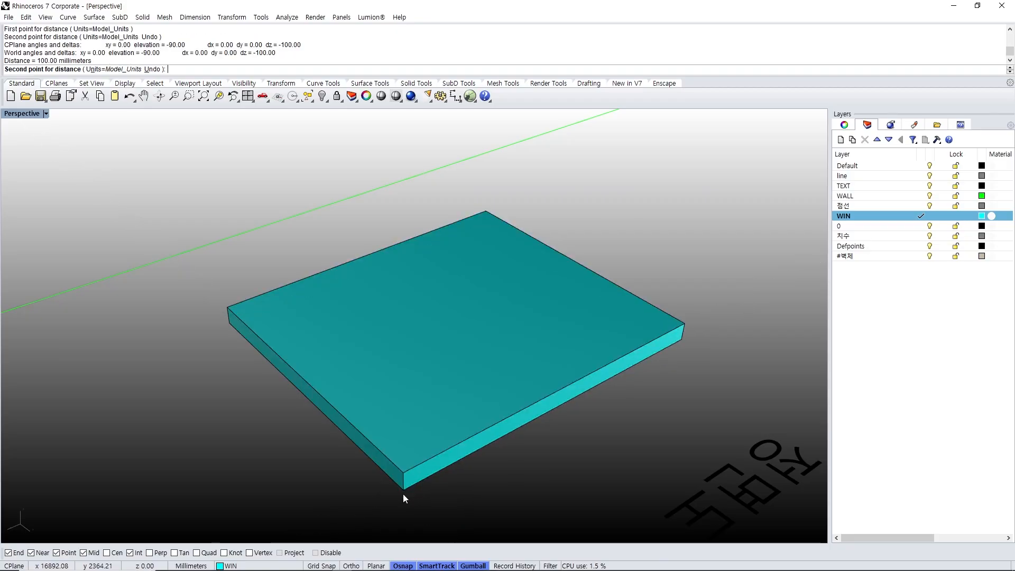
- Try to shell the freestanding box with a thickness of 150 mm, removing only its top face
text(SHE)
key(Return)
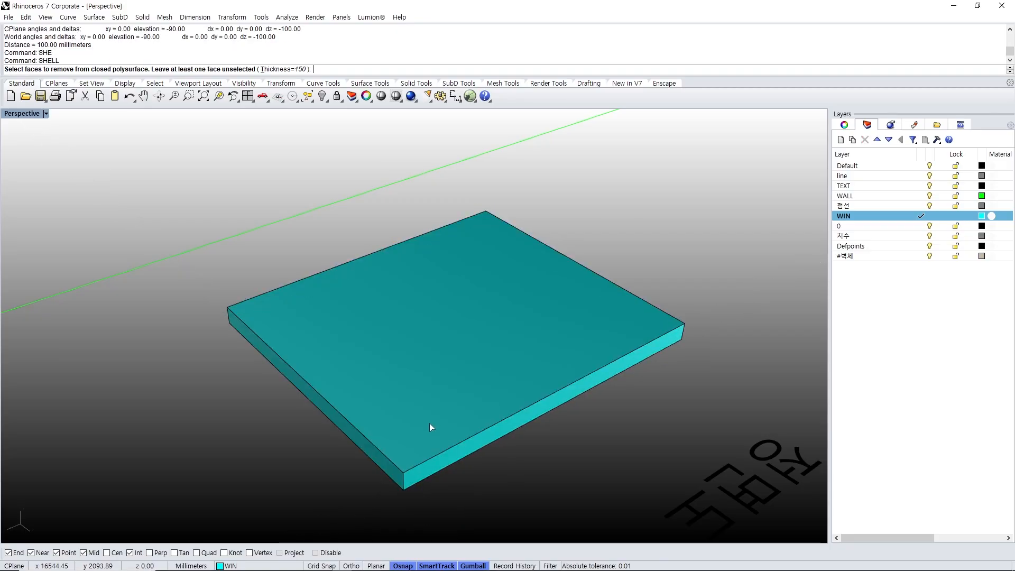
click(452, 361)
right_drag(478, 428, 532, 323)
scroll(478, 424, up, 4)
scroll(533, 320, down, 2)
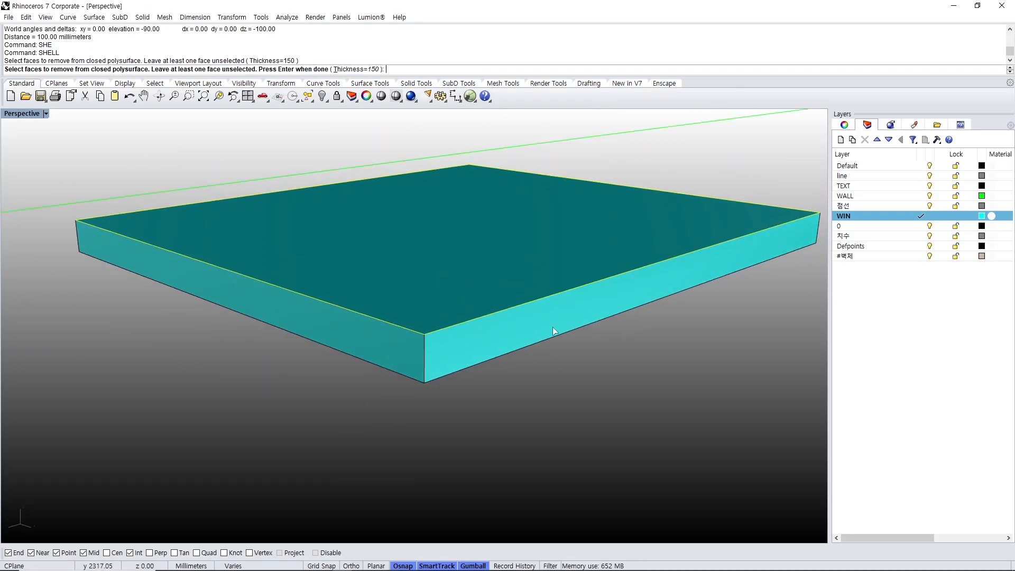
right_drag(458, 293, 468, 334)
key(Return)
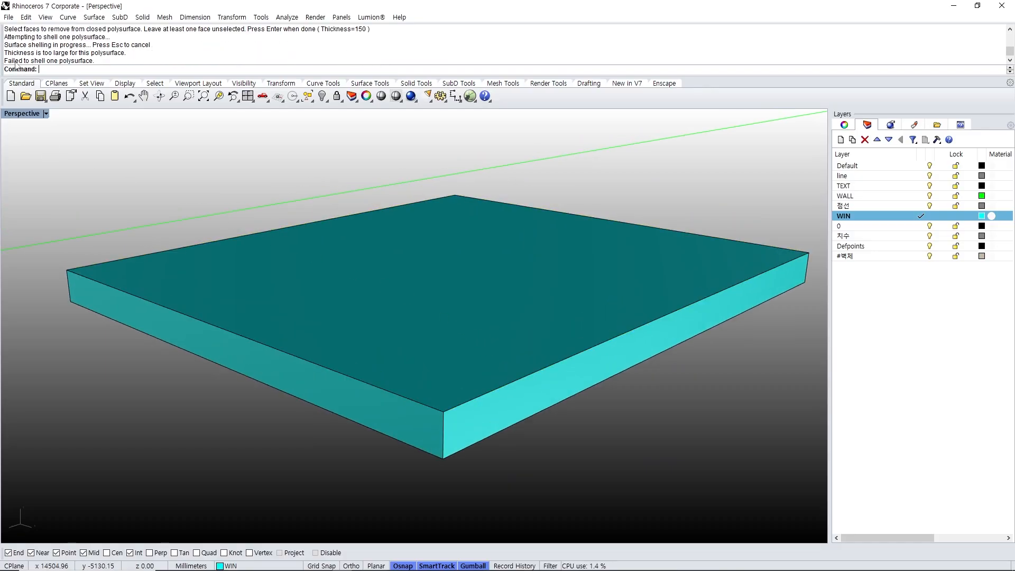
right_drag(569, 283, 549, 258)
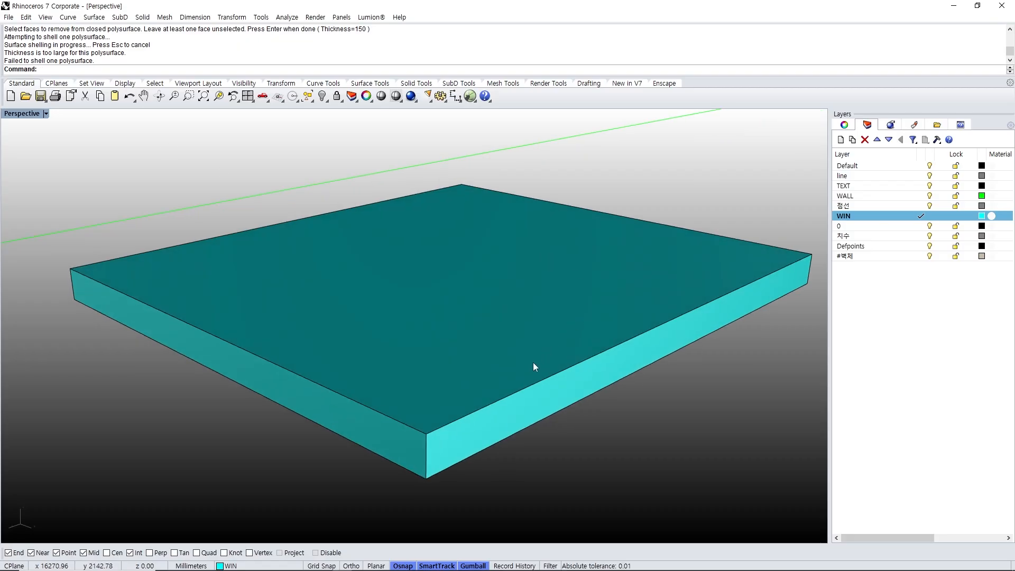
scroll(533, 360, down, 5)
scroll(526, 370, up, 2)
click(510, 372)
text(W)
key(Return)
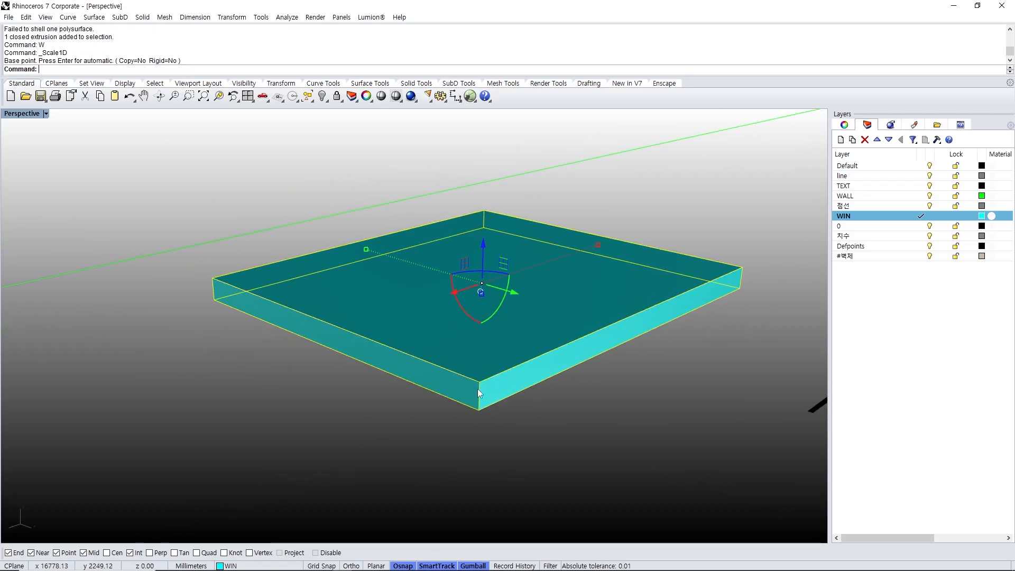
key(Escape)
key(Escape)
text(SHE)
key(Return)
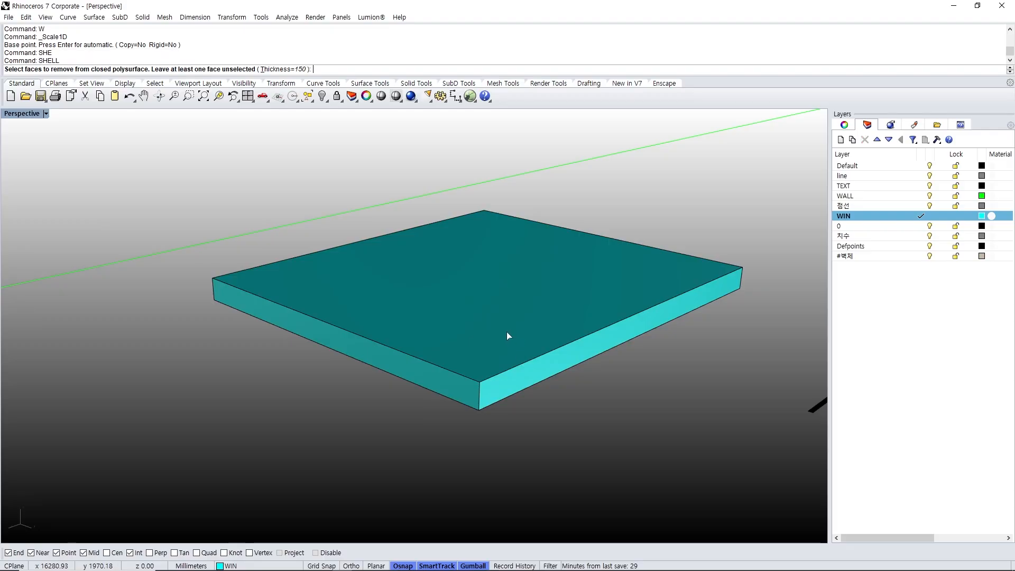
key(Escape)
- Measure the freestanding box's height again from the top to the bottom of its front corner
text(D)
key(Return)
click(480, 381)
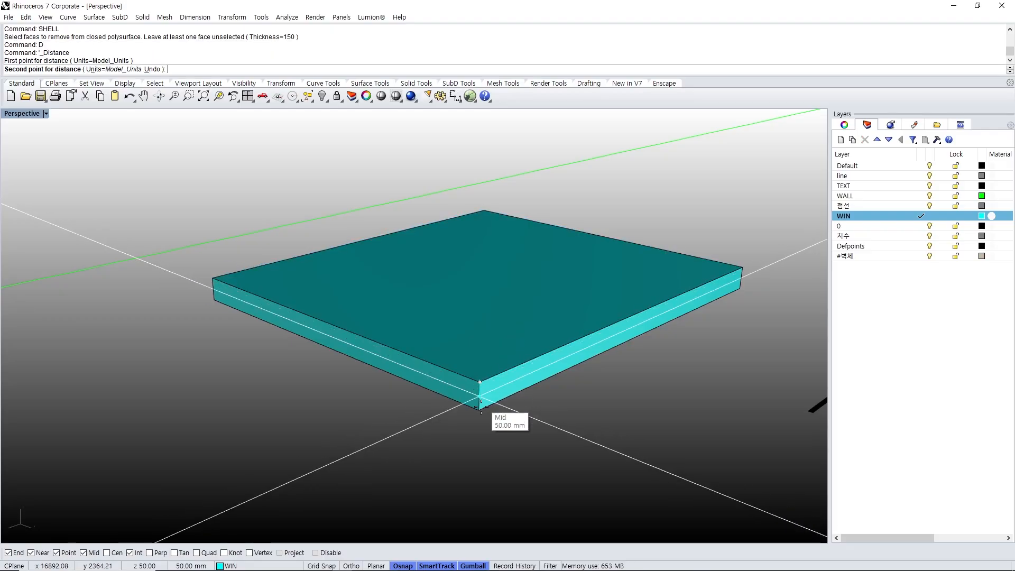
click(480, 410)
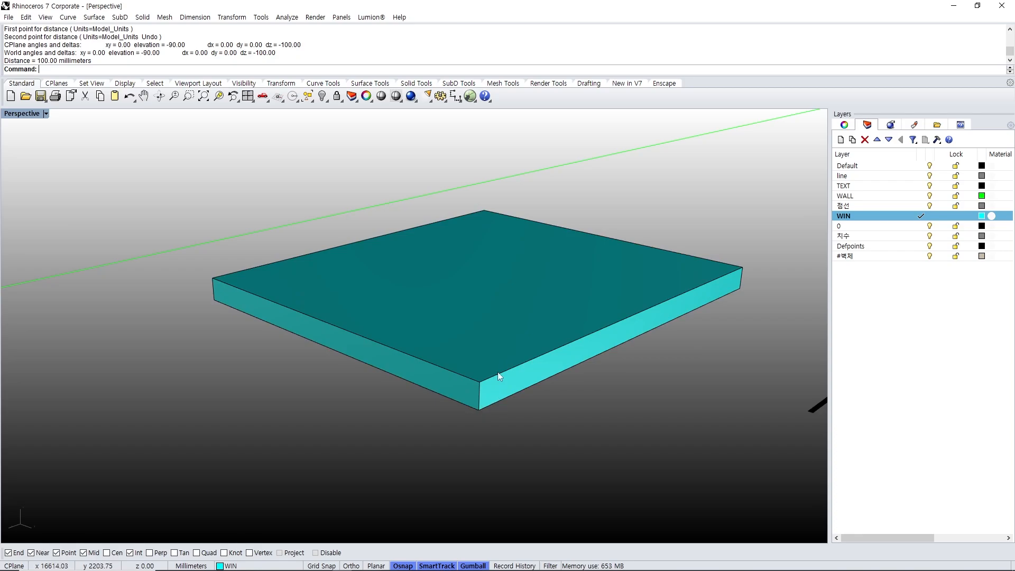
- Delete the freestanding test box beside the front elevation's title text
right_drag(497, 372, 453, 357)
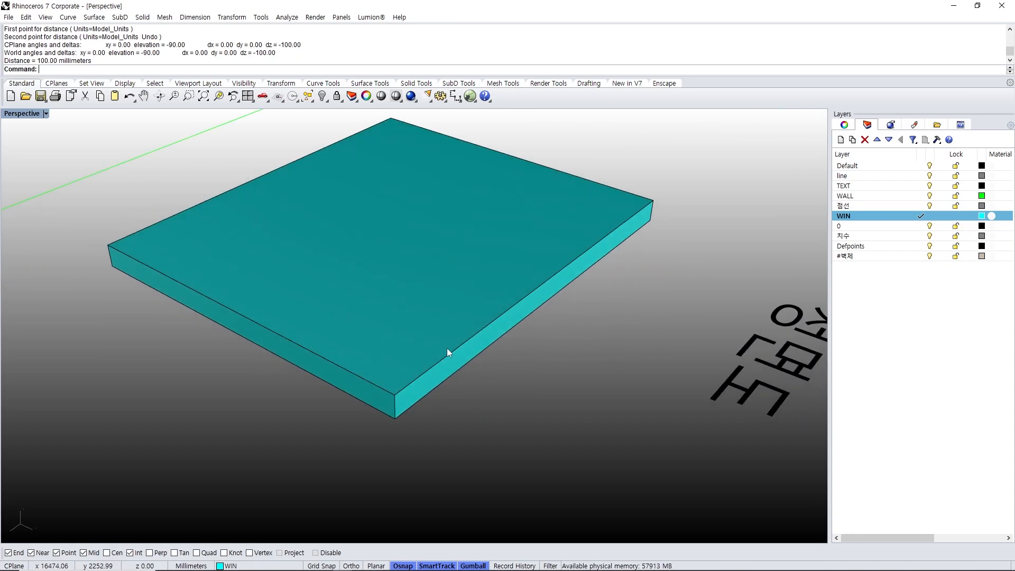
scroll(453, 339, down, 5)
click(453, 340)
text(E)
key(Return)
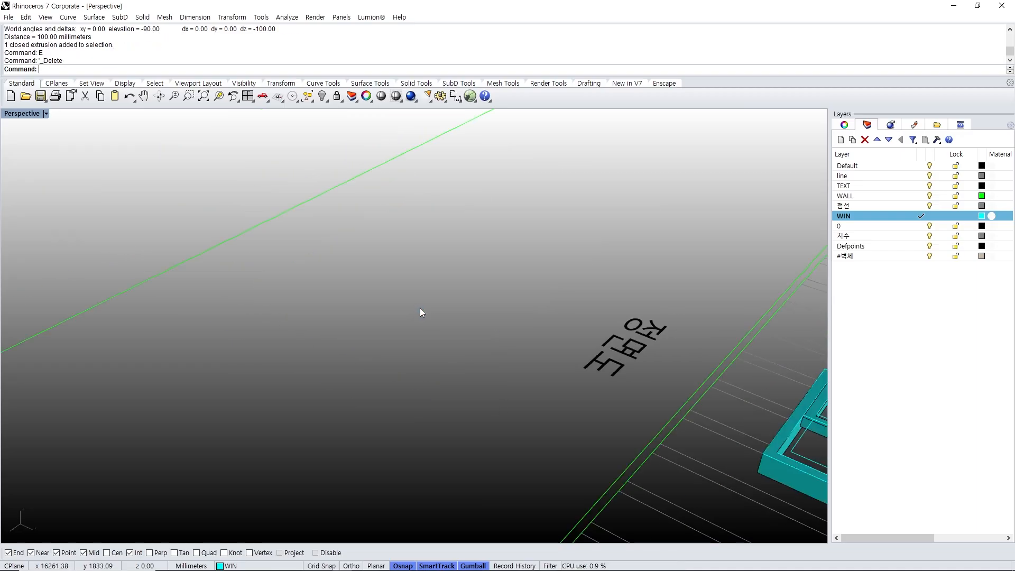
- Scale the inner sash of the front elevation's modelled window in one direction along its vertical edge to a thickness of 60 mm
scroll(421, 310, down, 8)
shift+right_drag(517, 339, 372, 319)
scroll(387, 334, up, 10)
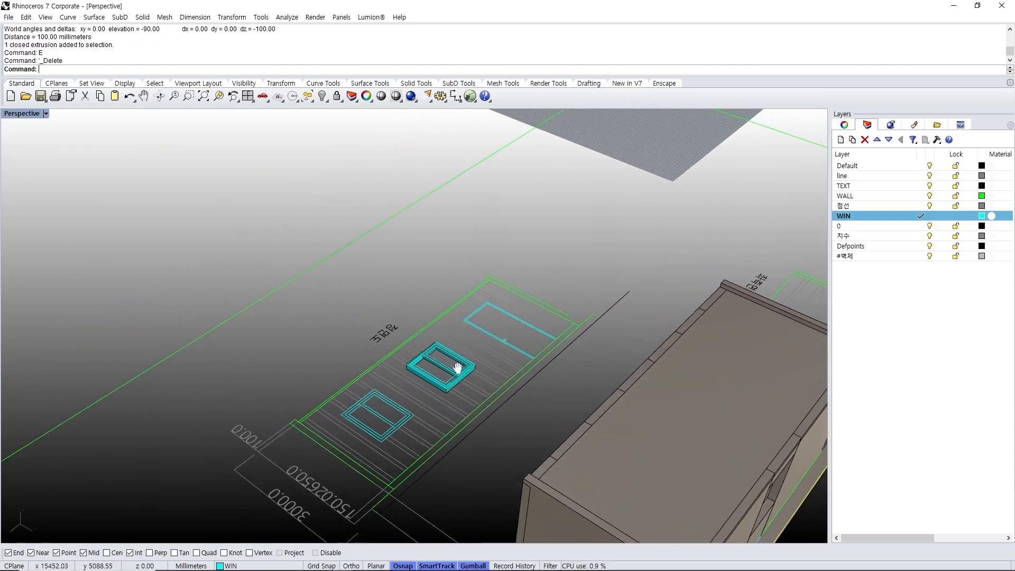
scroll(320, 388, up, 3)
click(319, 388)
text(W)
key(Return)
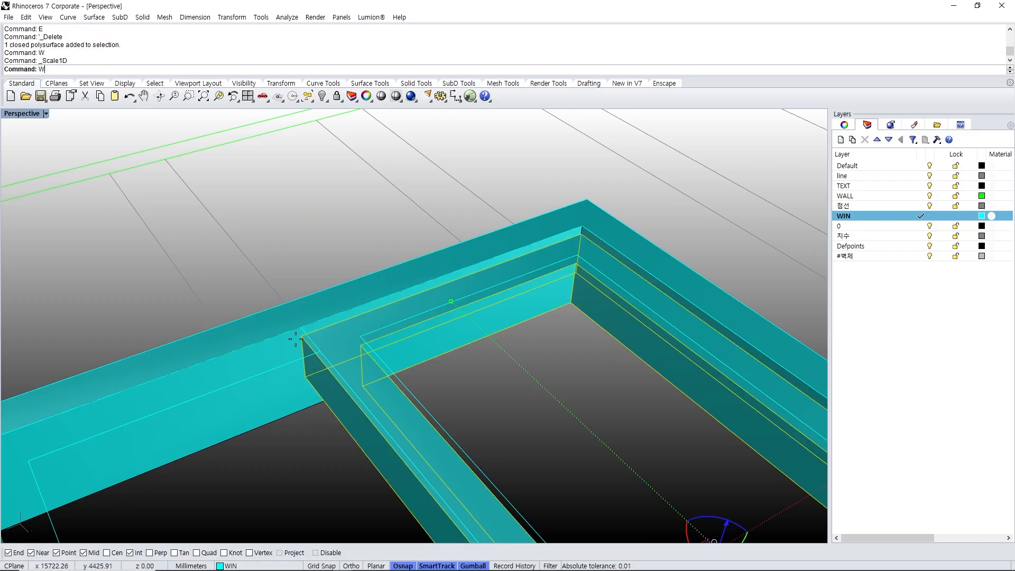
click(301, 336)
click(302, 373)
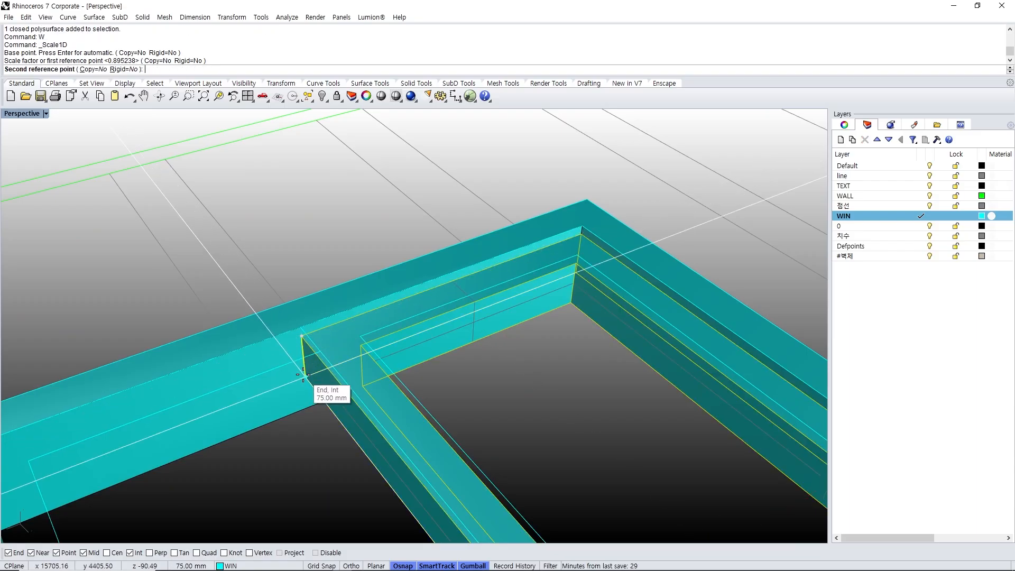
text(60)
key(Return)
scroll(303, 374, down, 4)
shift+right_drag(338, 399, 403, 309)
key(Escape)
- Copy the inner sash vertically downward by its 60 mm thickness, from its top corner to its bottom corner
scroll(373, 333, up, 6)
click(360, 312)
text(c)
key(Return)
text(v)
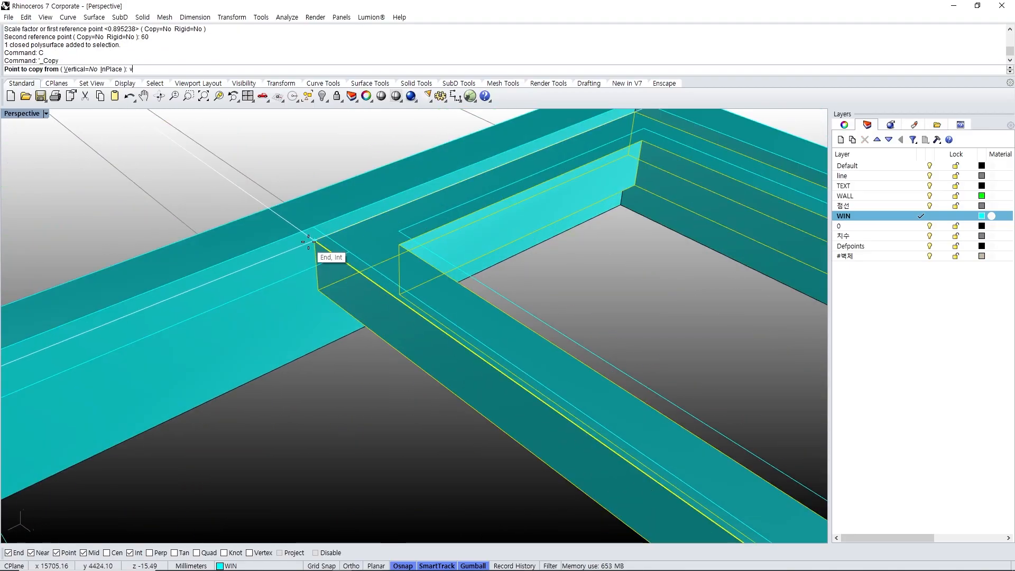
key(Return)
click(309, 242)
click(323, 293)
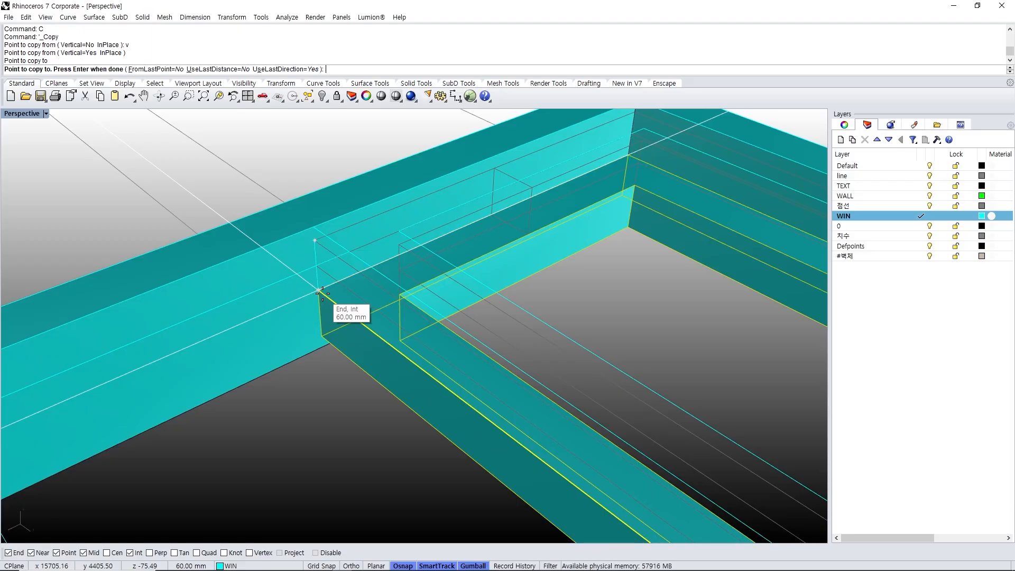
key(Return)
- Move the lower sash copy toward the window frame's empty half, using its rear corner as the base point
click(352, 328)
scroll(353, 328, down, 6)
right_drag(492, 280, 465, 277)
text(m)
key(Return)
scroll(466, 269, up, 6)
click(464, 268)
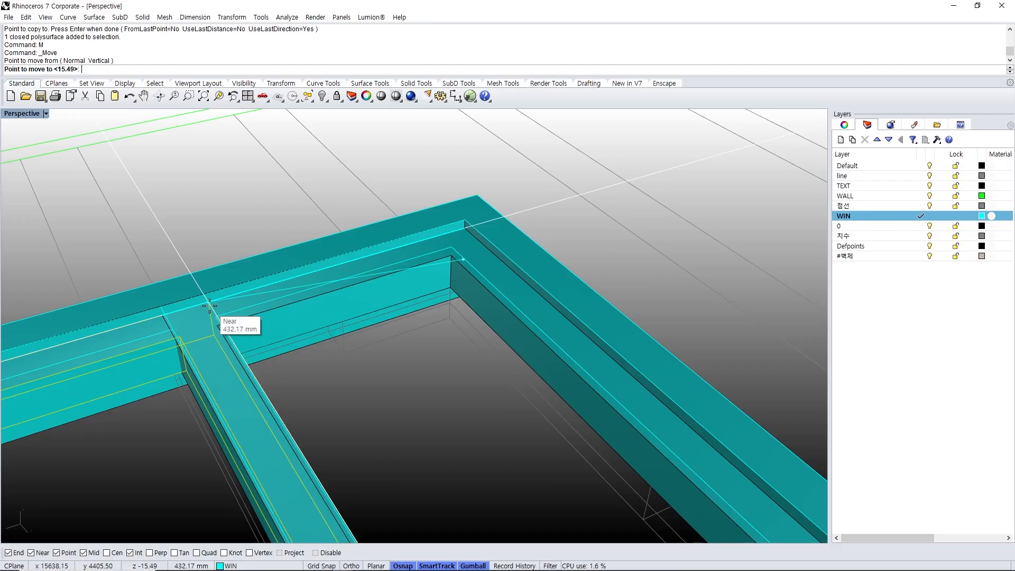
click(219, 320)
scroll(450, 255, up, 5)
scroll(450, 255, down, 5)
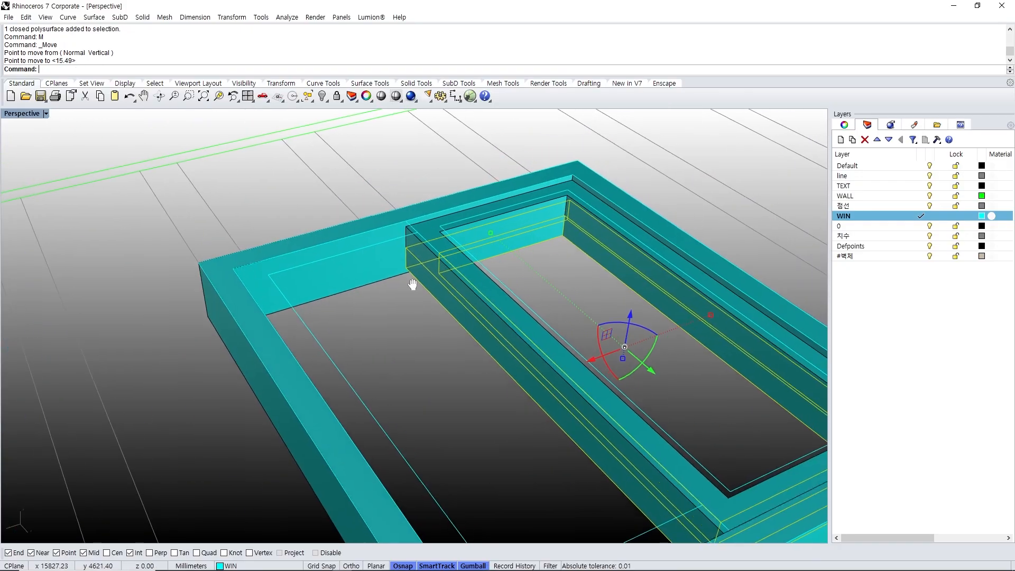
- Move the selected sash frame from its upper corner to the midpoint of the outer frame's vertical inner corner edge on the empty side
scroll(404, 259, up, 3)
text(M)
key(Return)
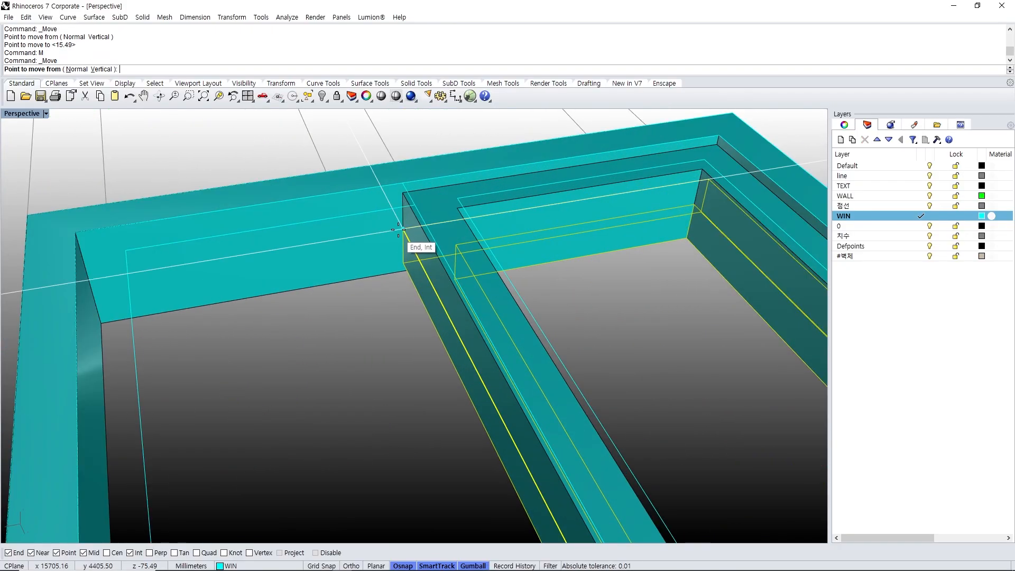
click(333, 213)
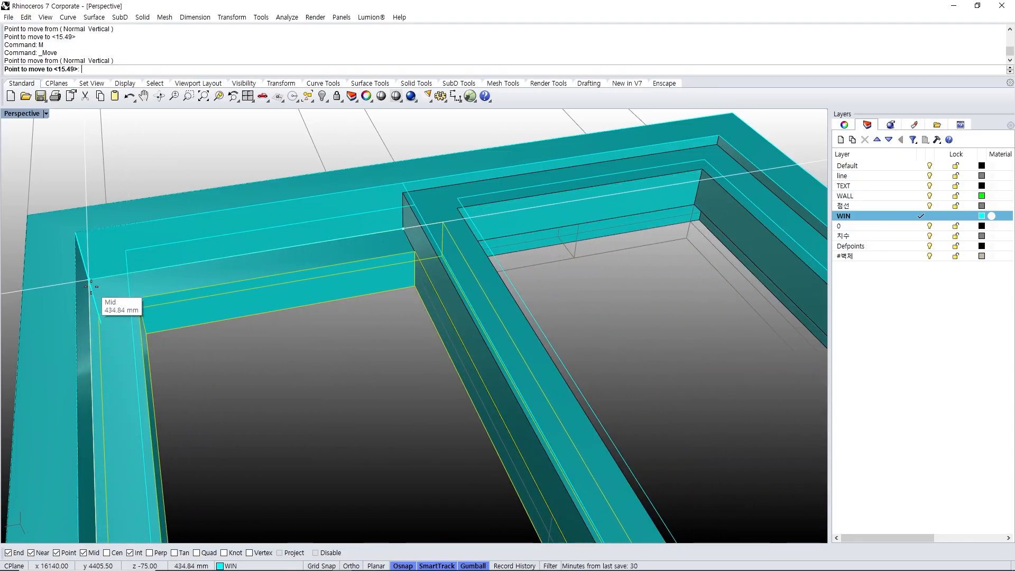
click(34, 553)
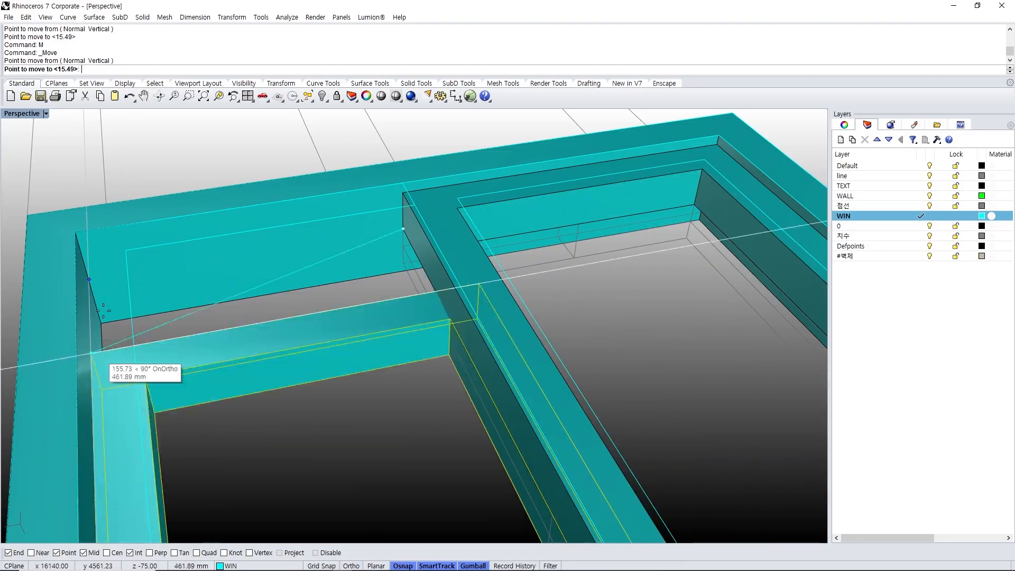
click(87, 285)
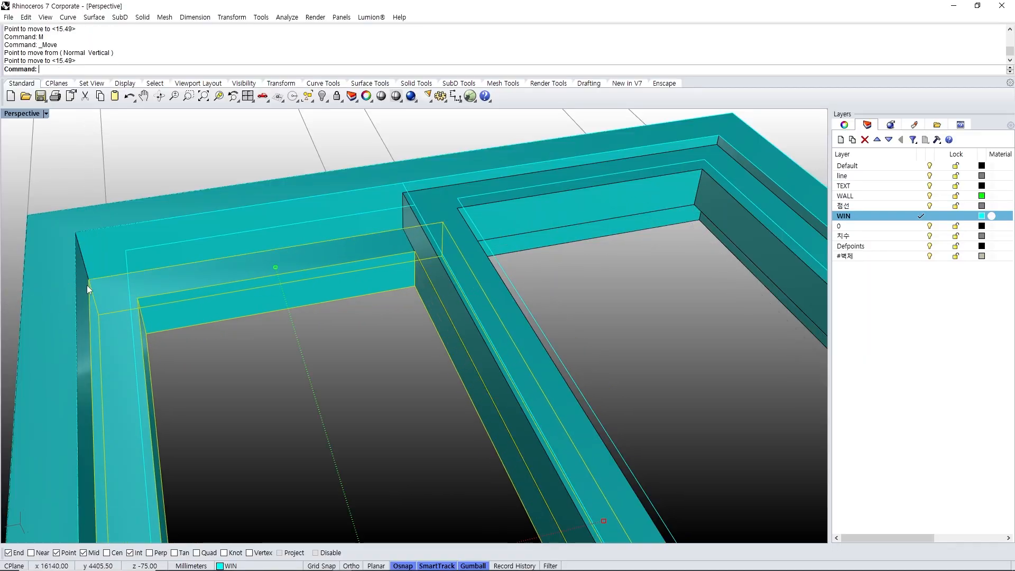
key(Escape)
- Examine how the two sash frames sit inside the outer window frame from several angles
scroll(376, 280, down, 10)
right_drag(490, 256, 319, 295)
click(305, 275)
scroll(304, 273, up, 10)
shift+click(301, 240)
scroll(447, 256, down, 8)
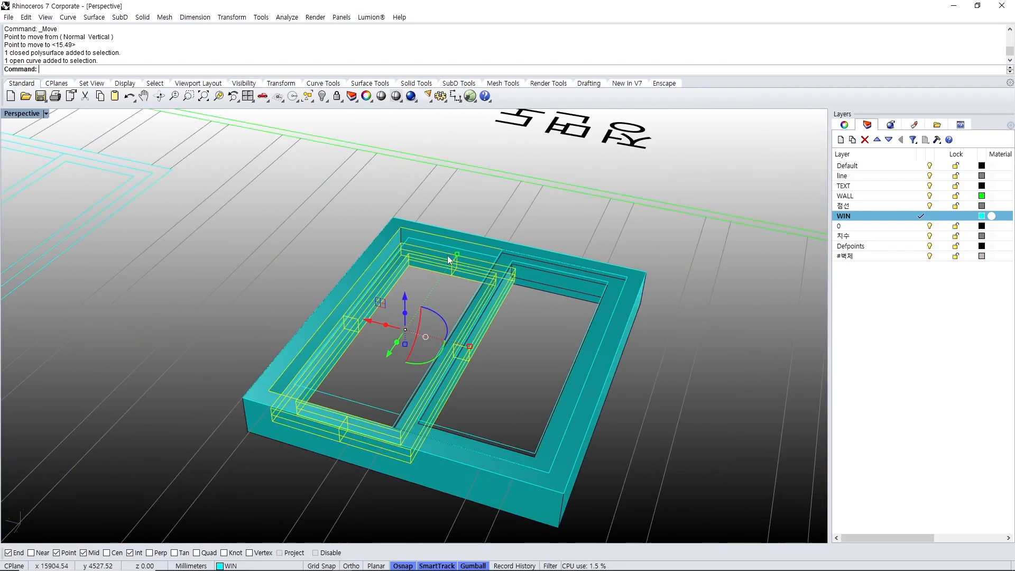
shift+click(536, 275)
click(458, 303)
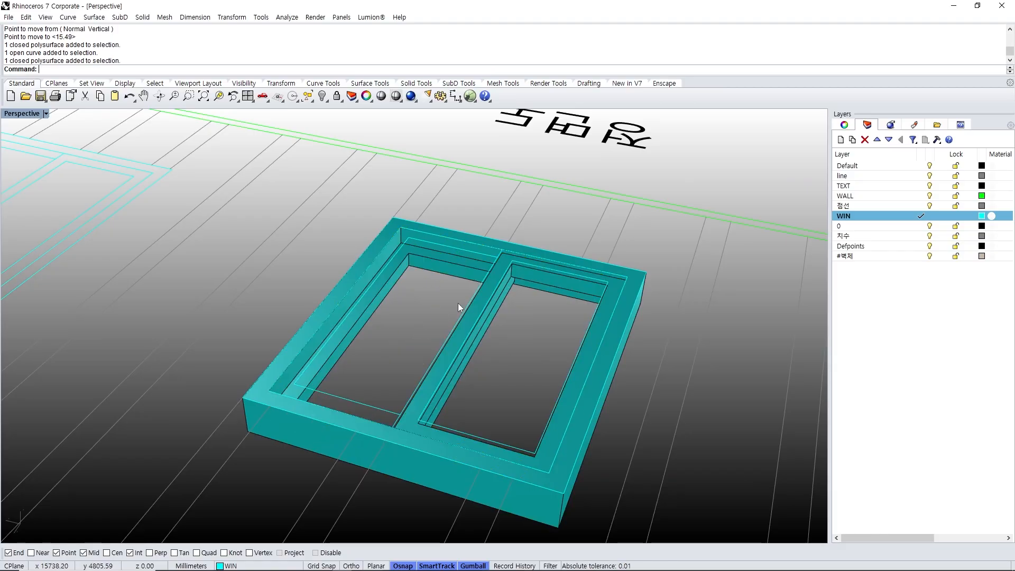
mouse_move(458, 303)
right_down()
mouse_move(601, 304)
mouse_move(447, 317)
mouse_move(460, 315)
right_up()
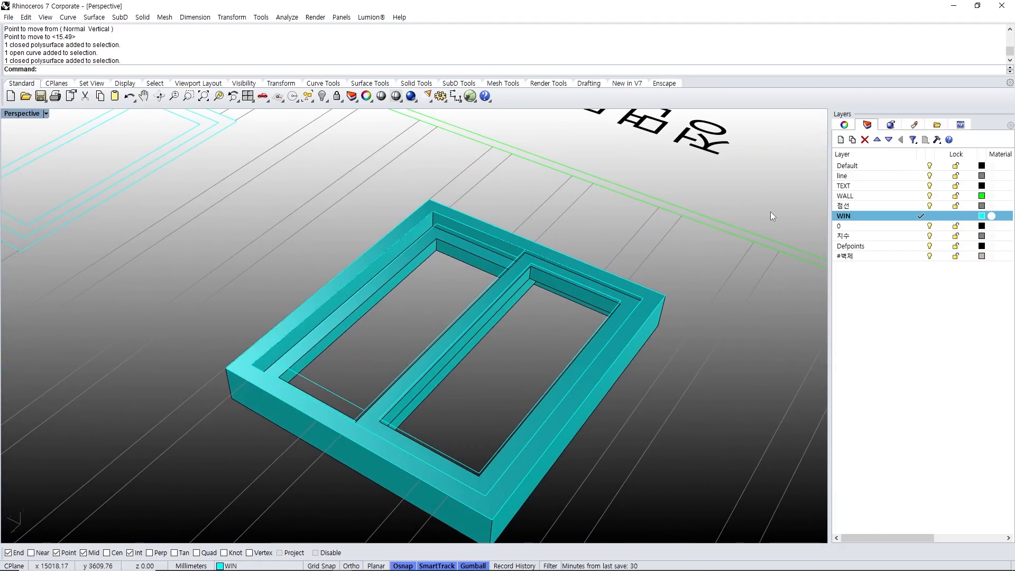
scroll(417, 228, up, 3)
right_drag(442, 256, 369, 217)
scroll(356, 181, up, 2)
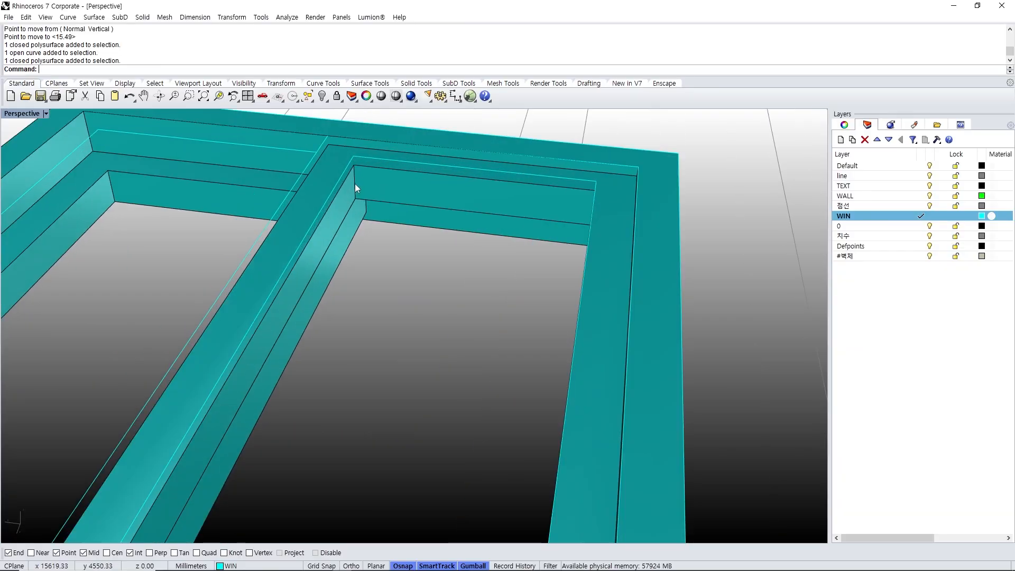
text(bb)
key(Return)
key(Escape)
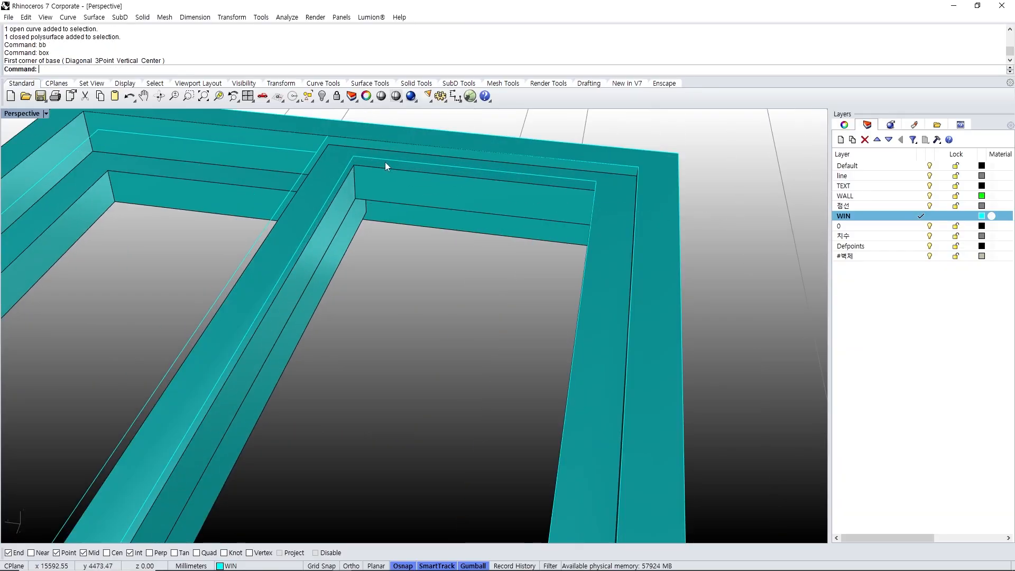
- Create a planar surface from the open curves outlining the right sash's opening
click(386, 160)
scroll(386, 164, down, 5)
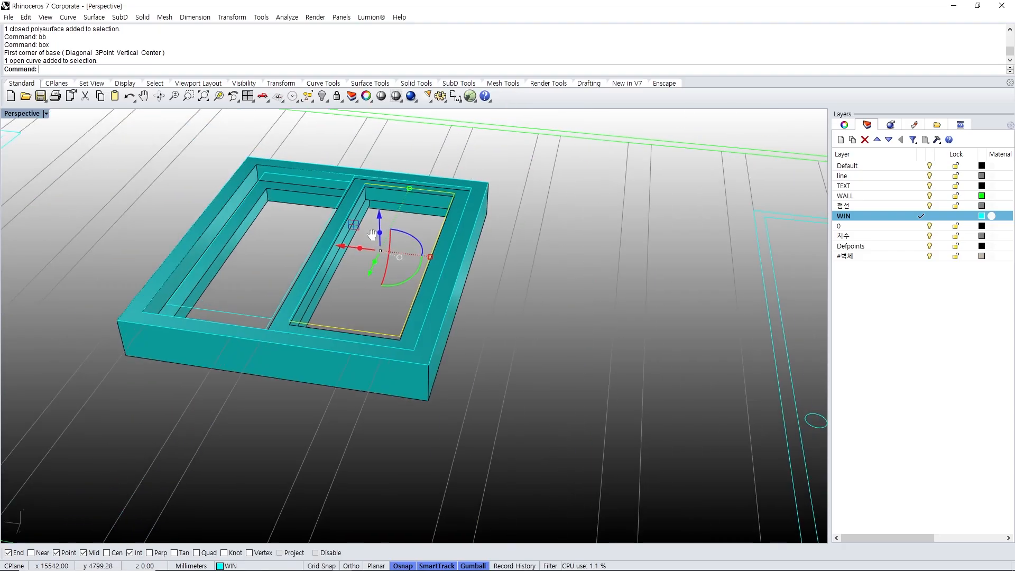
scroll(365, 240, up, 4)
click(373, 198)
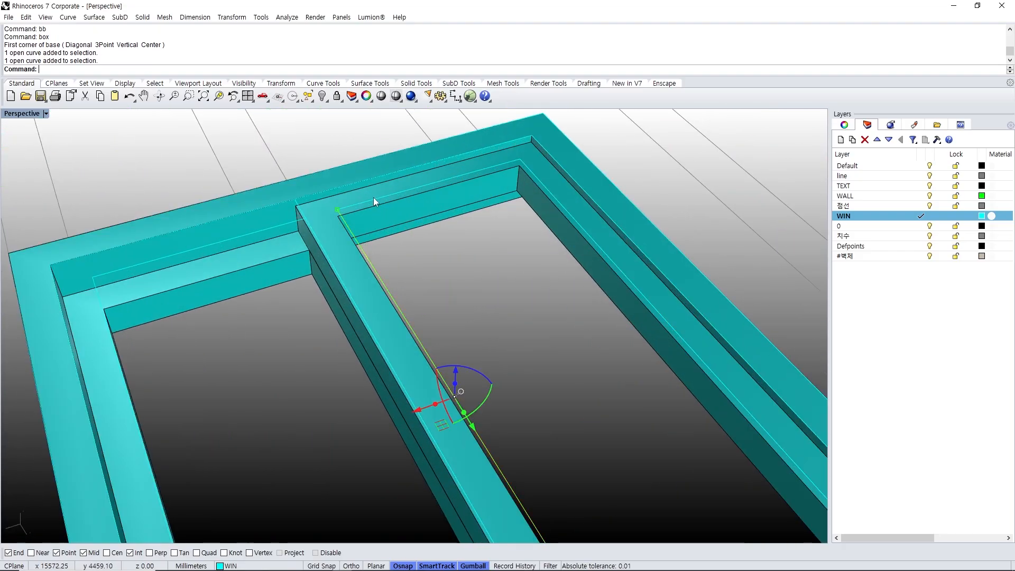
click(373, 199)
scroll(576, 231, down, 5)
right_drag(582, 236, 435, 331)
scroll(483, 315, up, 5)
shift+right_drag(573, 364, 509, 335)
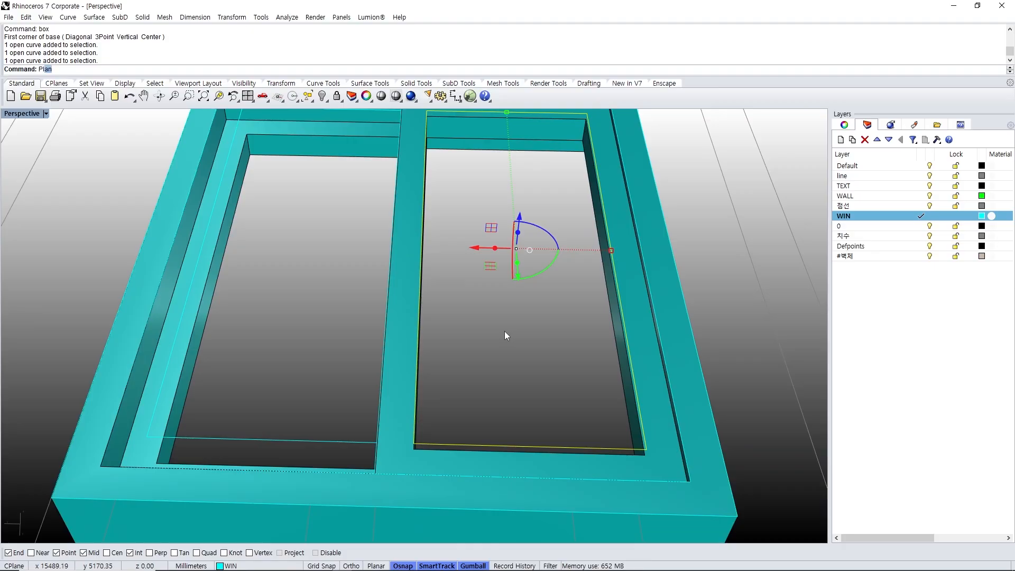
key(Escape)
text(yy)
key(Return)
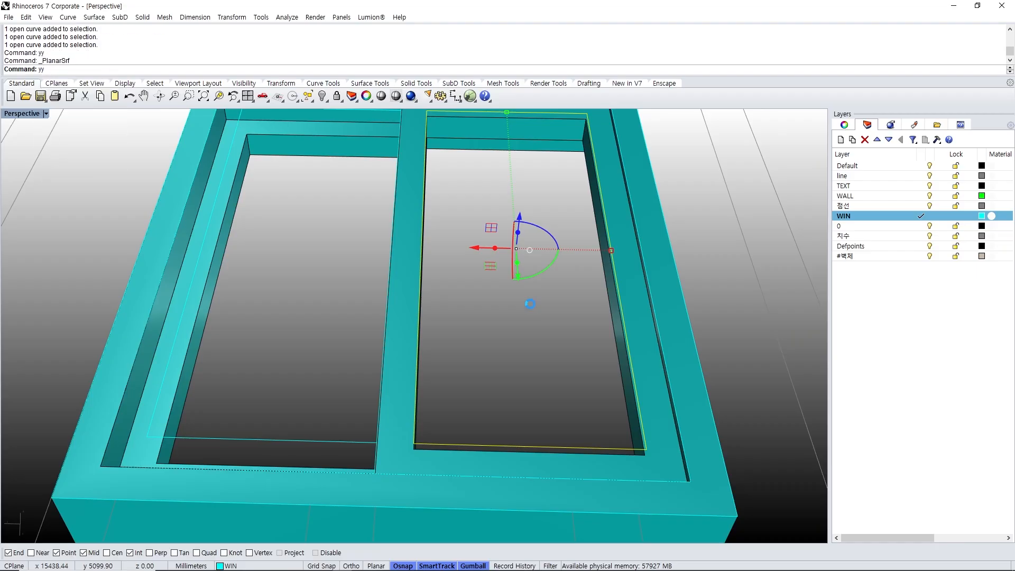
- Extrude the new planar surface over the right sash 10 mm into a solid glass panel
click(545, 347)
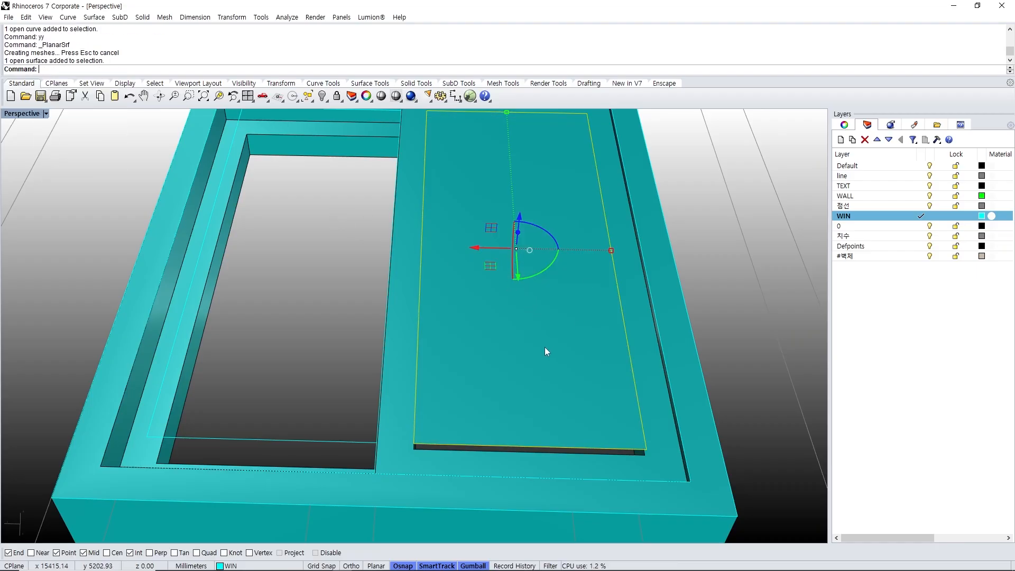
right_drag(546, 349, 608, 310)
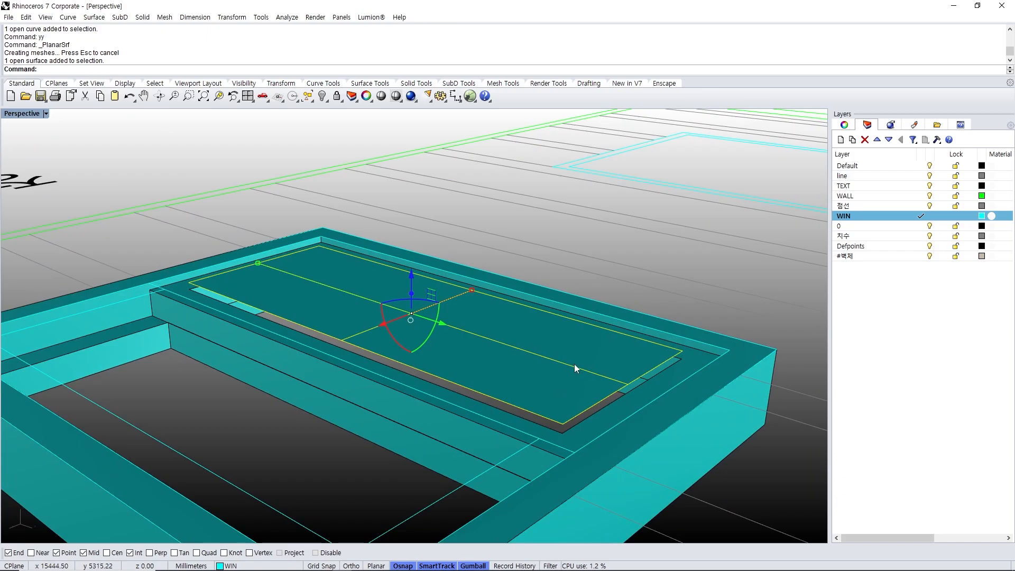
right_drag(575, 364, 560, 397)
scroll(561, 397, up, 6)
scroll(563, 396, down, 5)
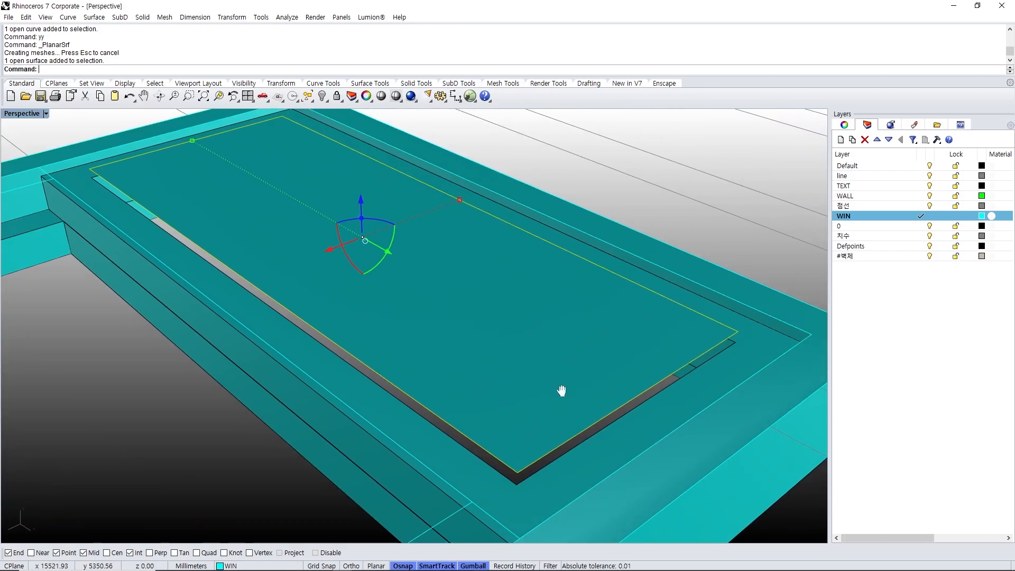
text(w)
key(Return)
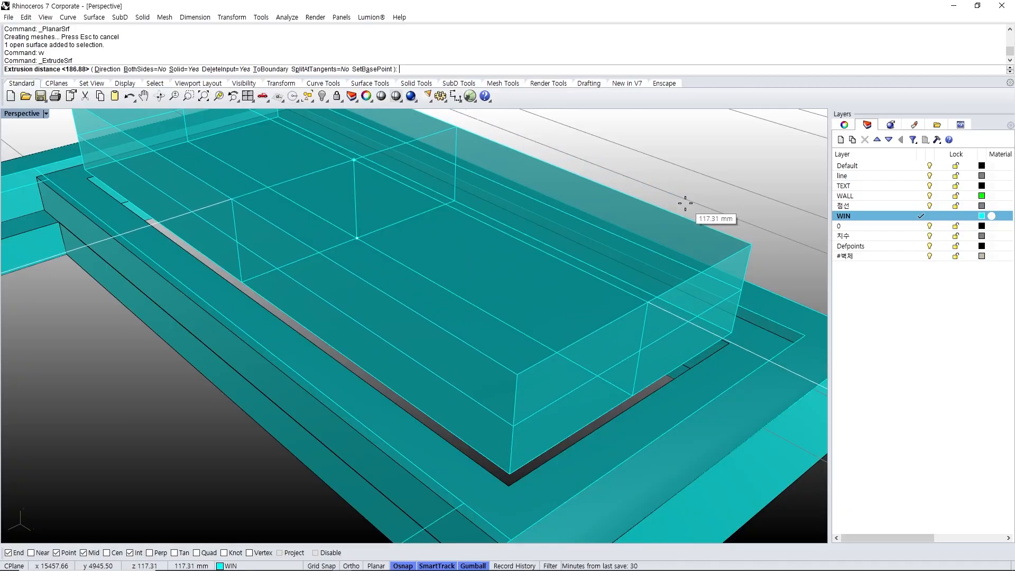
text(10)
key(Return)
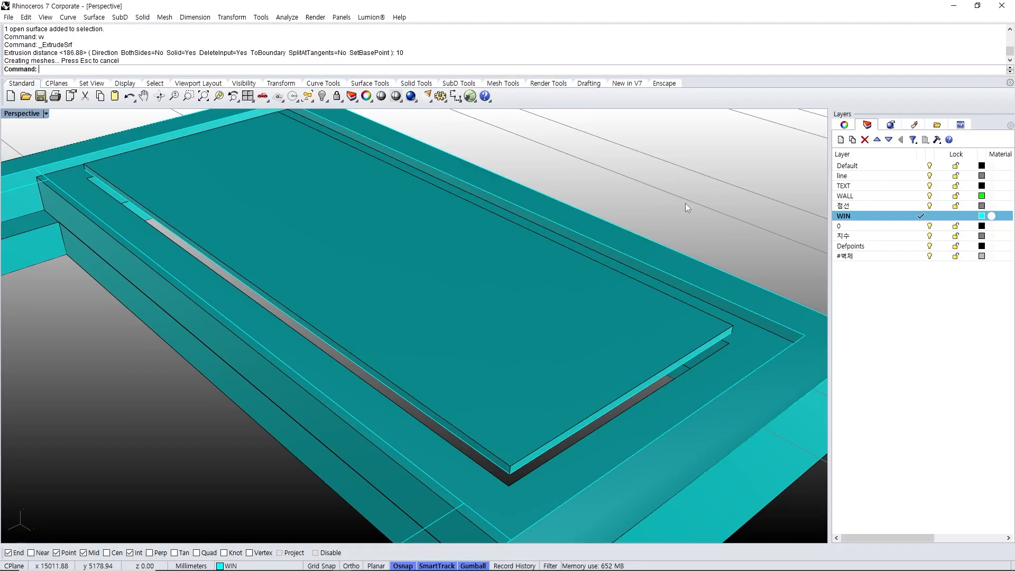
text(mm)
key(Return)
key(Escape)
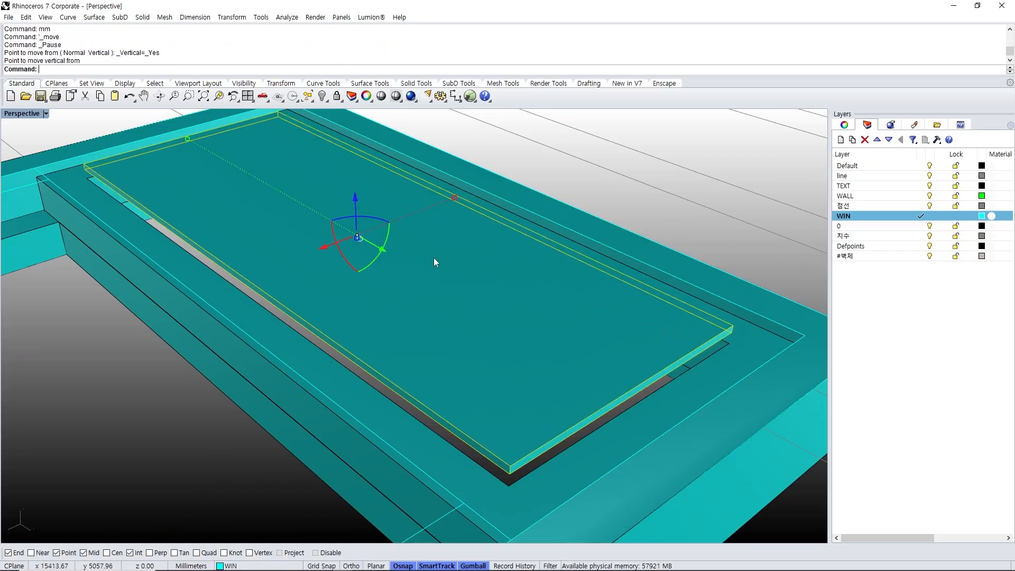
- Lower the glass panel vertically until it sits within the thickness of the right sash
scroll(463, 289, down, 8)
scroll(439, 267, up, 6)
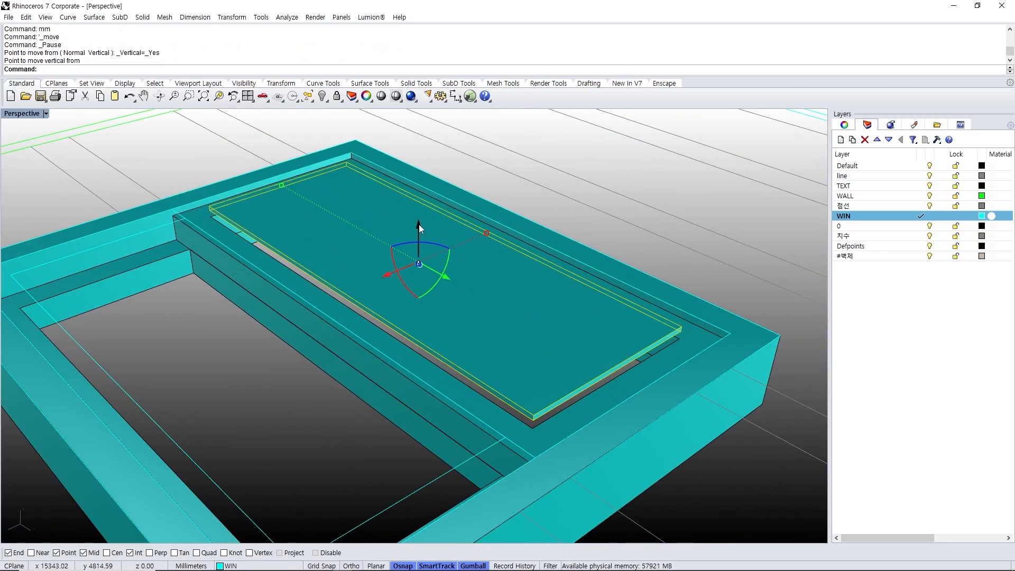
drag(418, 228, 175, 229)
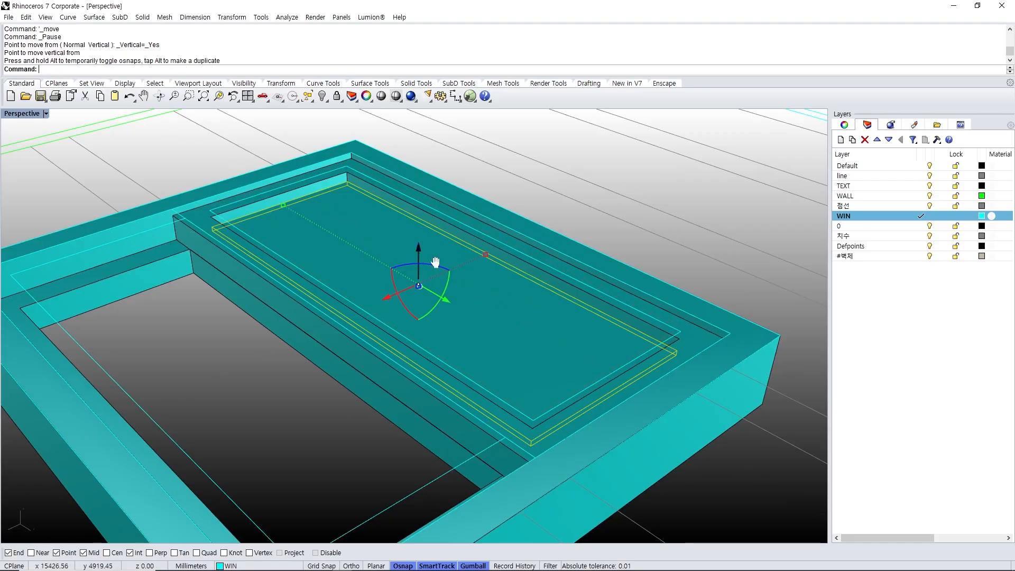
shift+right_drag(435, 262, 521, 296)
right_drag(521, 296, 482, 271)
key(Escape)
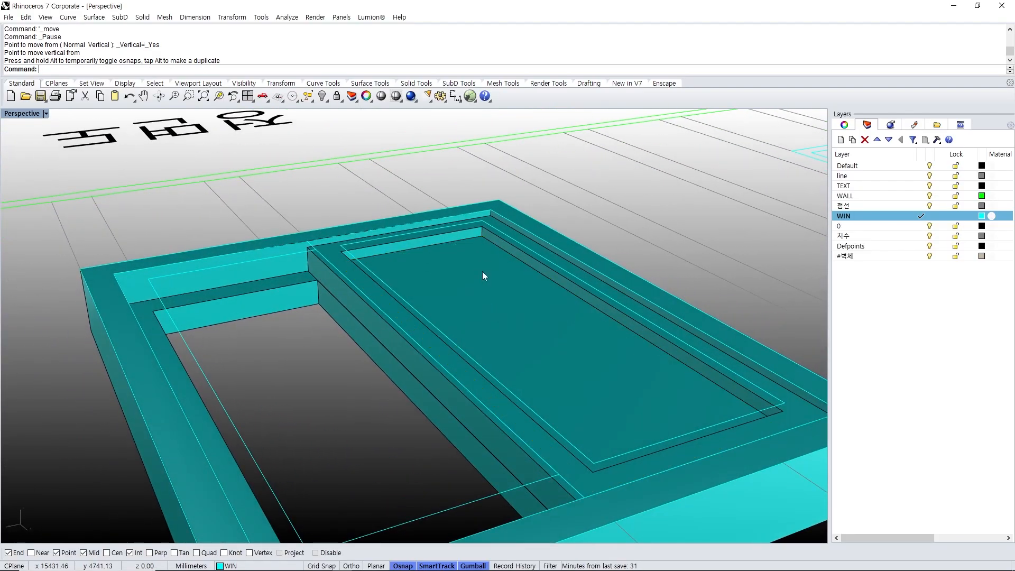
- Create a new layer named 창호프레임 for the window frames
scroll(482, 271, up, 5)
click(422, 305)
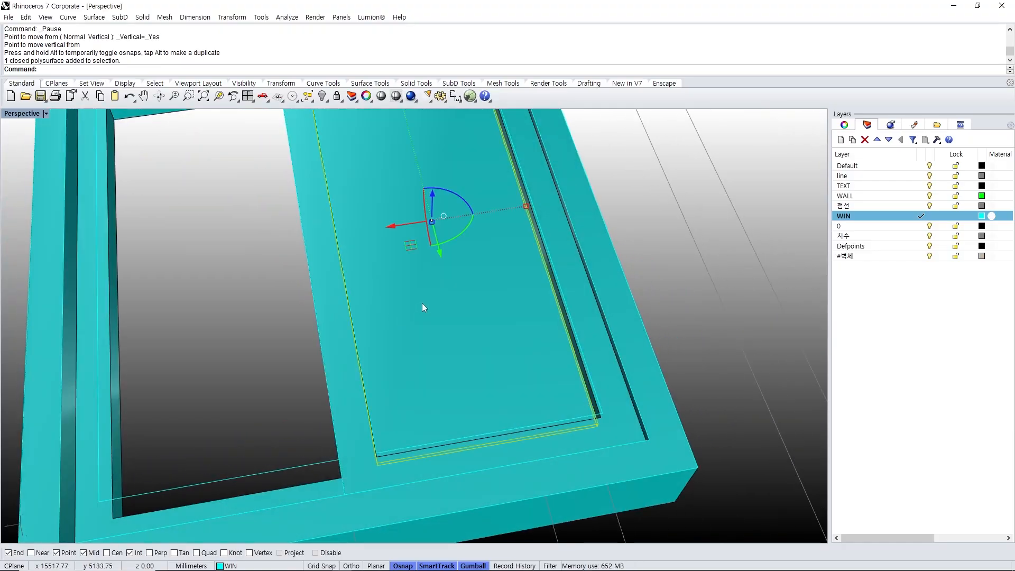
right_click(850, 274)
key(Escape)
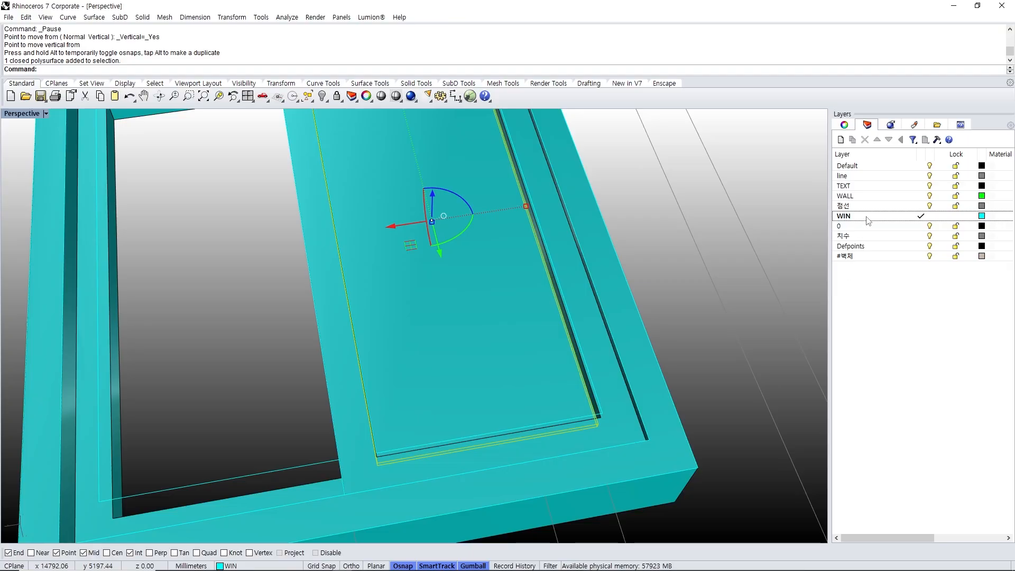
click(868, 221)
right_click(854, 279)
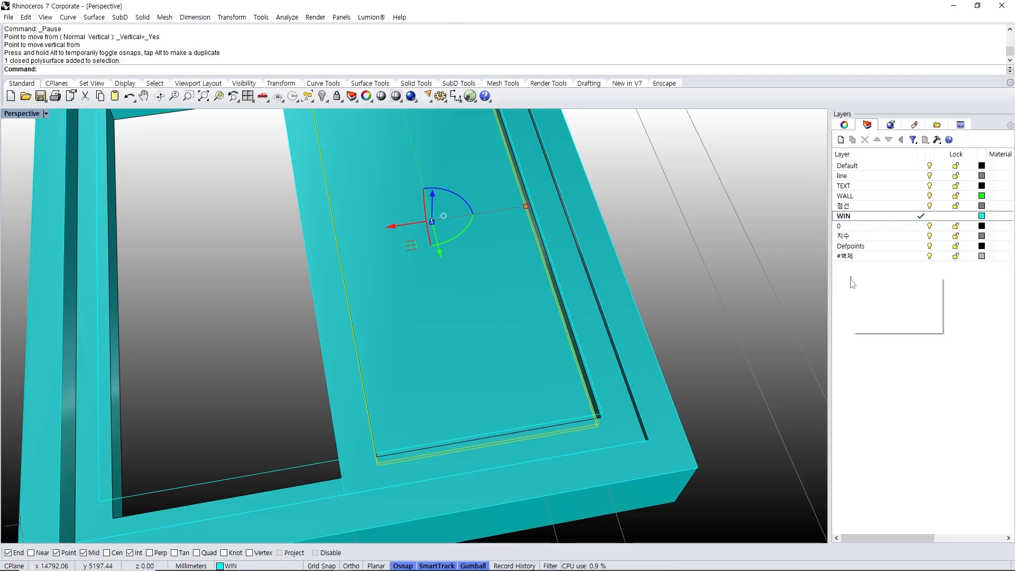
click(861, 279)
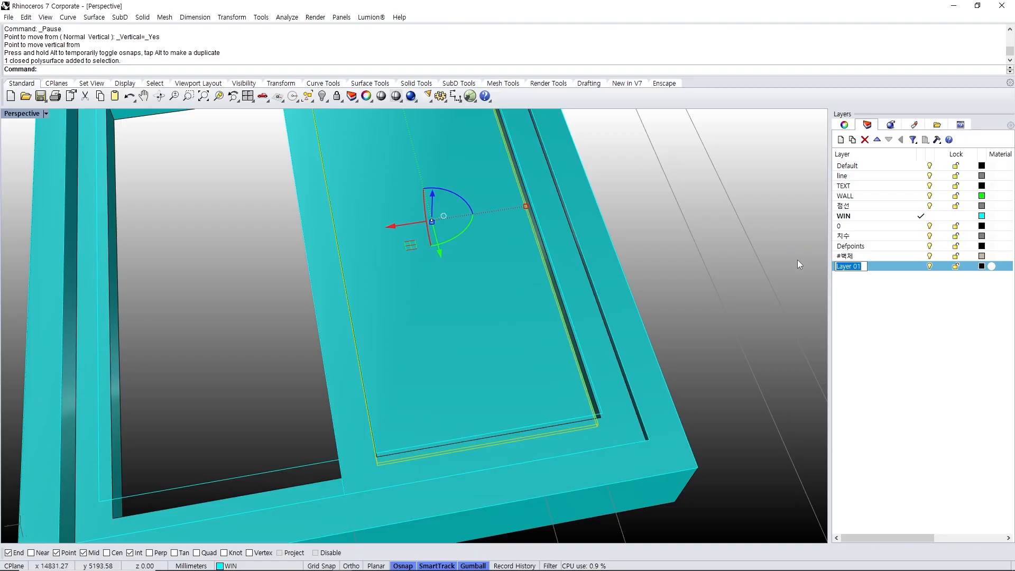
key(BackSpace)
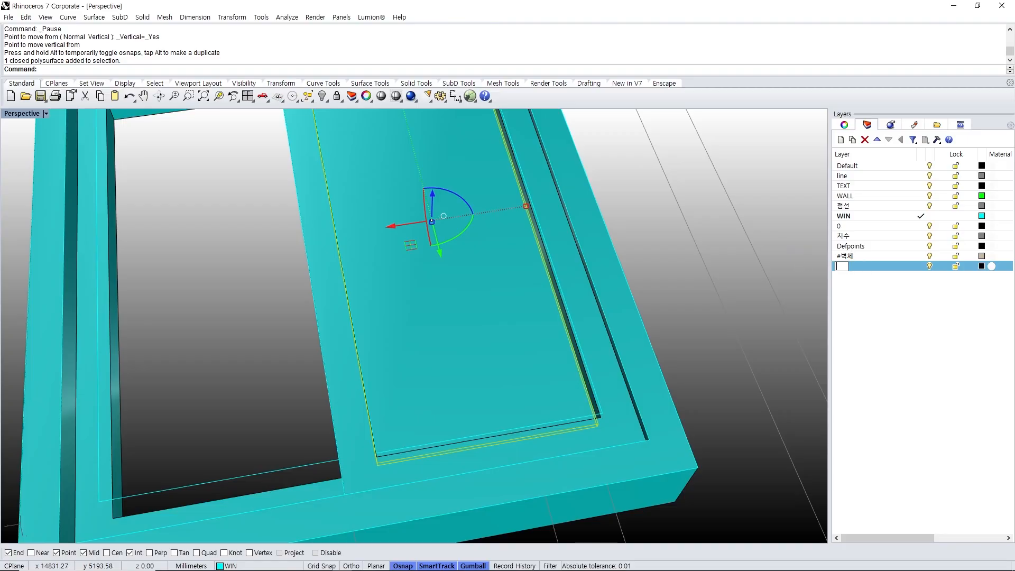
key(BackSpace)
text(창호)
key(Return)
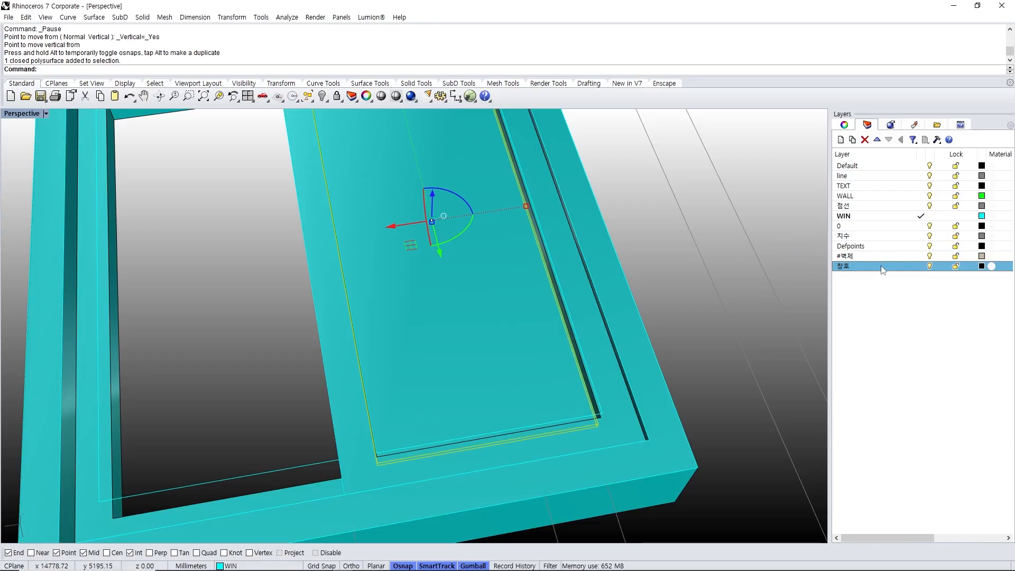
click(855, 266)
text(프레임)
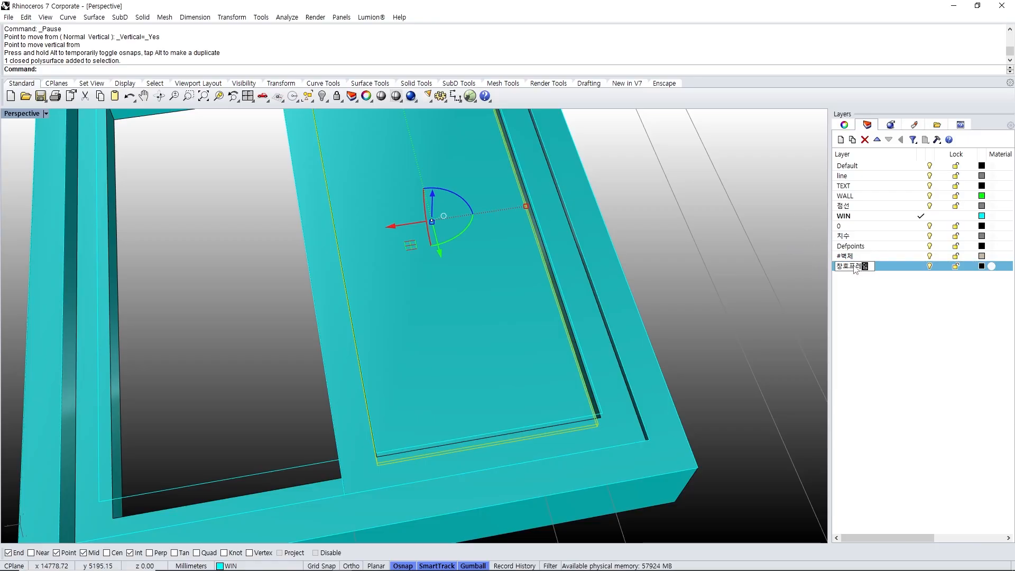
key(Return)
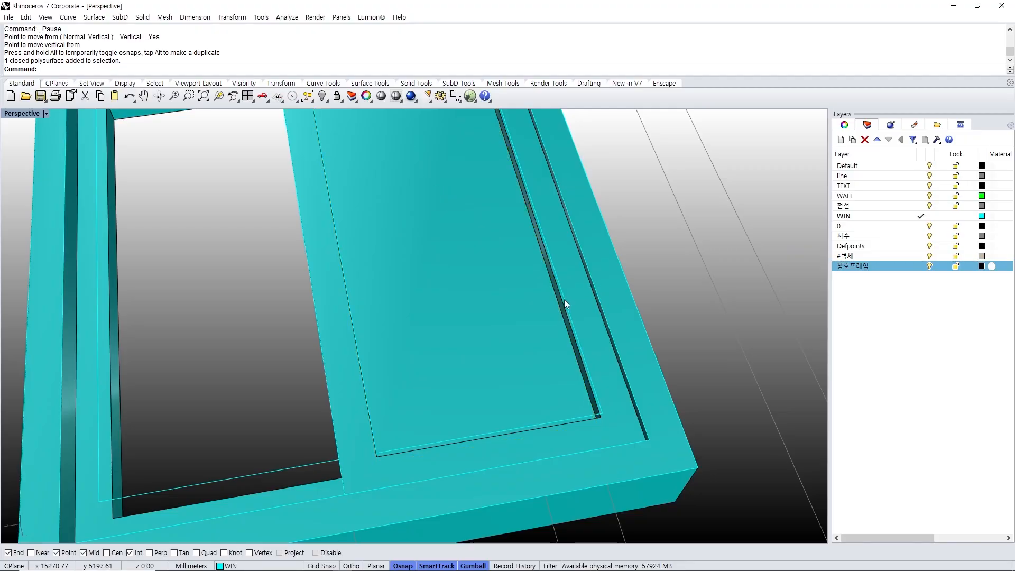
- Assign the outer window frame and both sash frames to the 창호프레임 layer
shift+click(564, 299)
shift+click(607, 300)
right_drag(616, 304, 265, 341)
shift+click(114, 242)
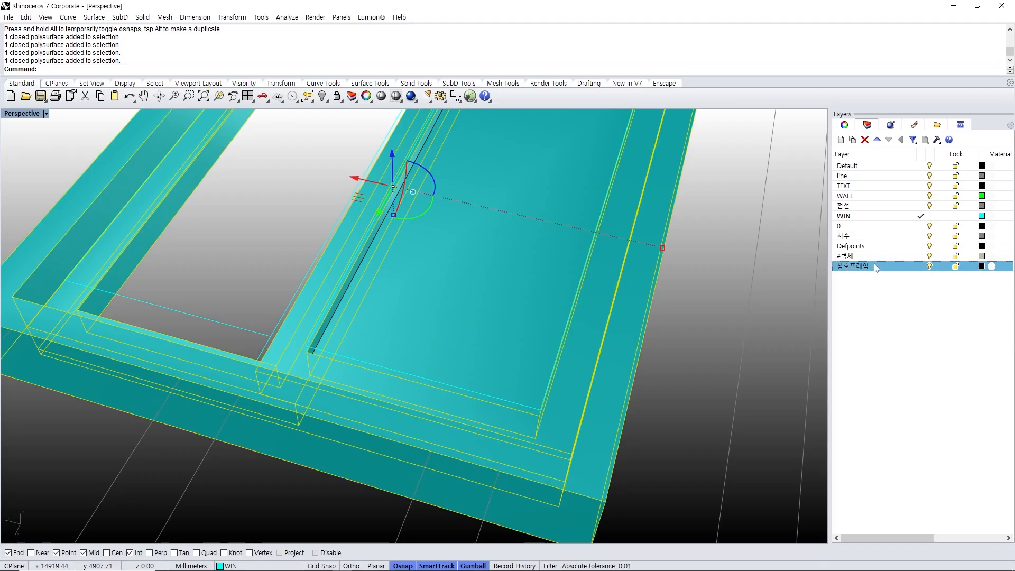
right_click(869, 265)
click(917, 450)
scroll(392, 292, down, 5)
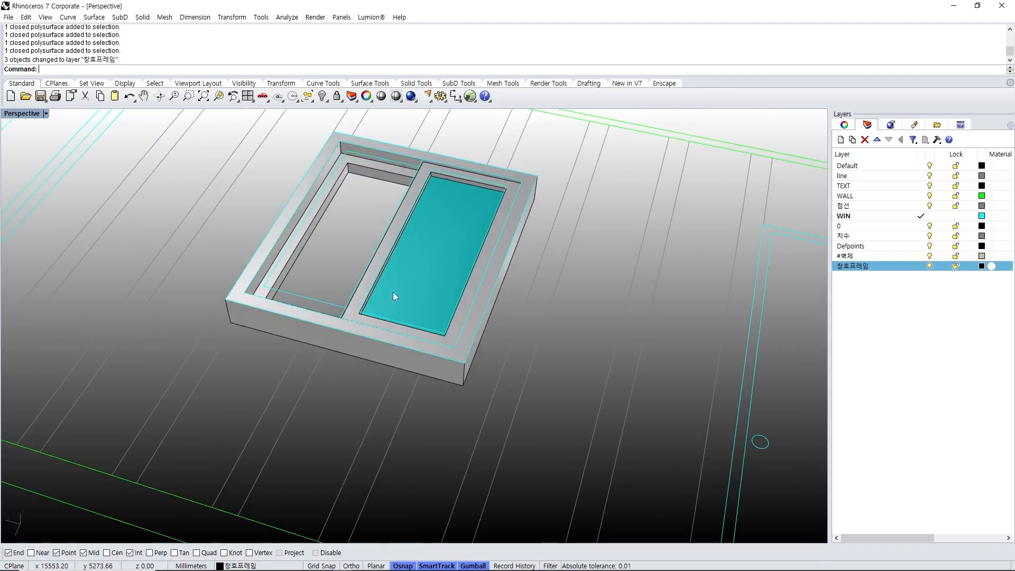
right_drag(392, 292, 311, 310)
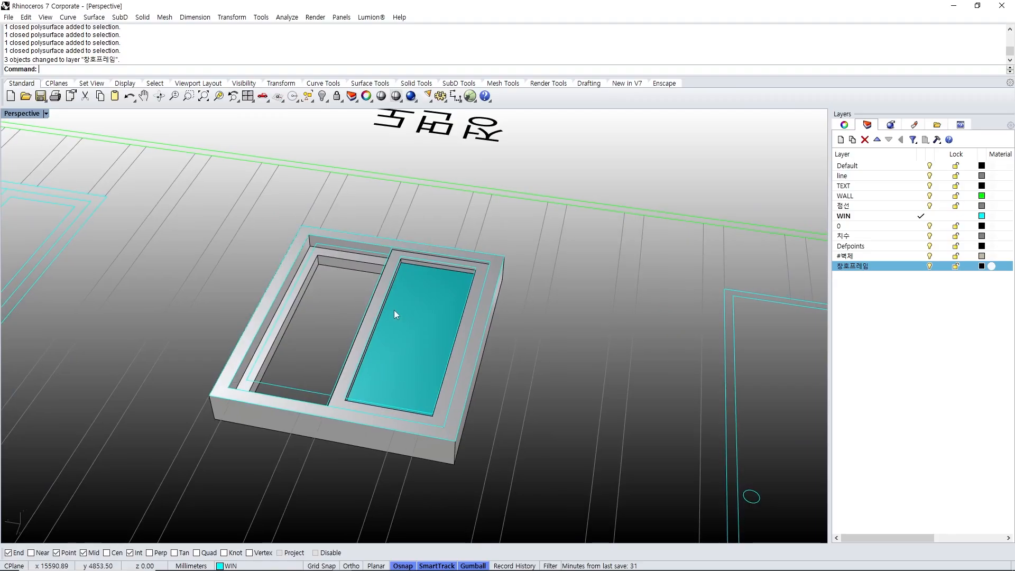
- Copy the glass panel from the right sash to the left sash, using the sashes' matching inner corners as reference points
scroll(394, 309, up, 6)
shift+right_drag(395, 309, 515, 327)
click(485, 277)
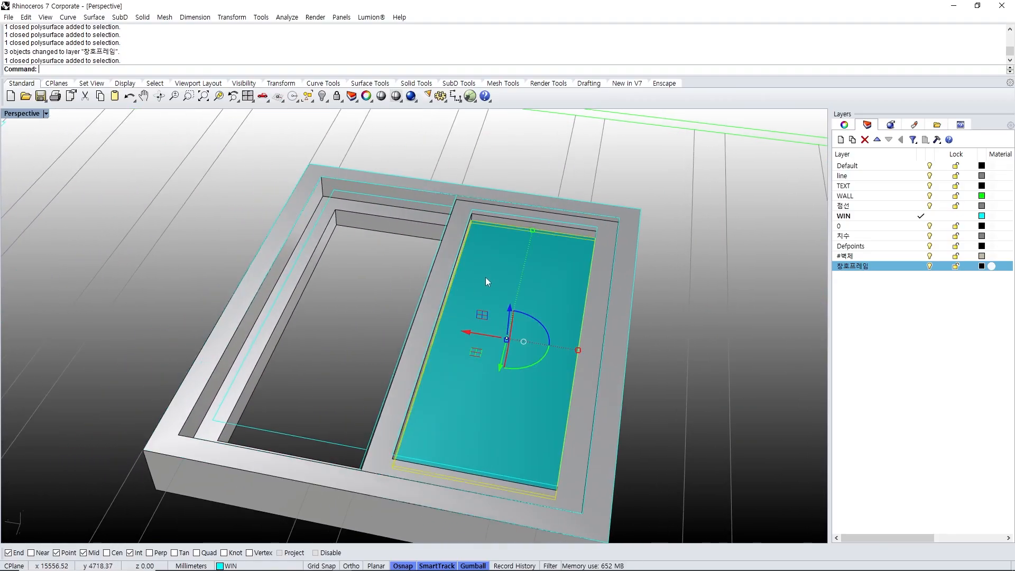
scroll(481, 248, up, 4)
text(ㅈ)
key(Return)
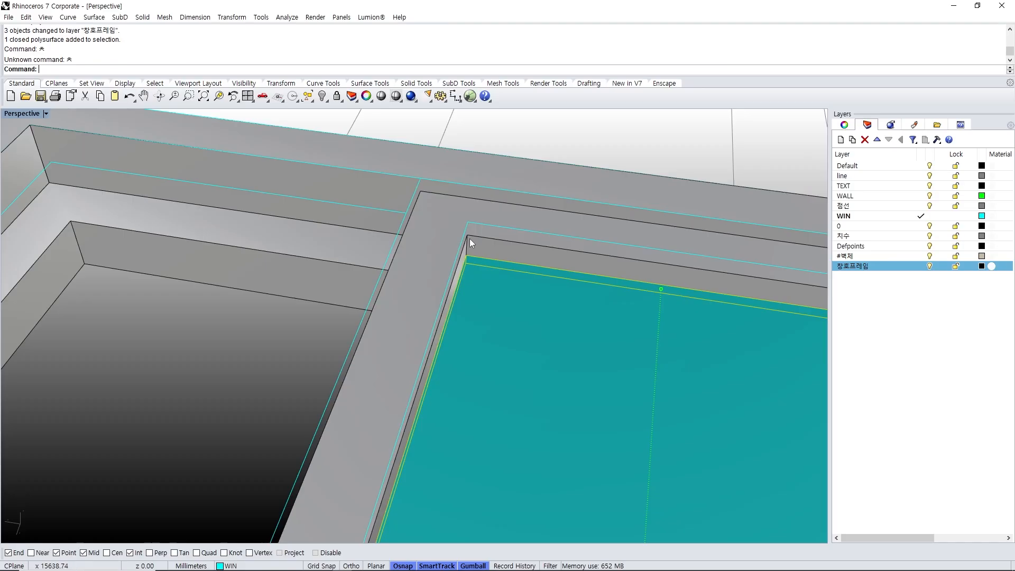
text(C)
key(Return)
click(469, 238)
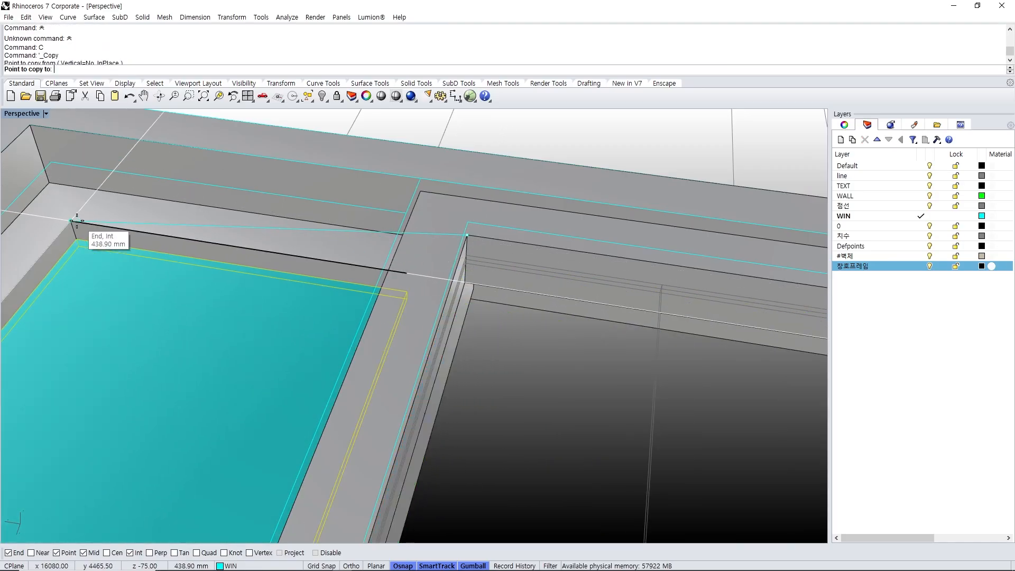
click(70, 221)
key(Escape)
- Group the outer window frame, both sash frames and both glass panels into one window unit
scroll(306, 262, down, 8)
right_drag(307, 262, 390, 300)
click(389, 301)
shift+click(426, 242)
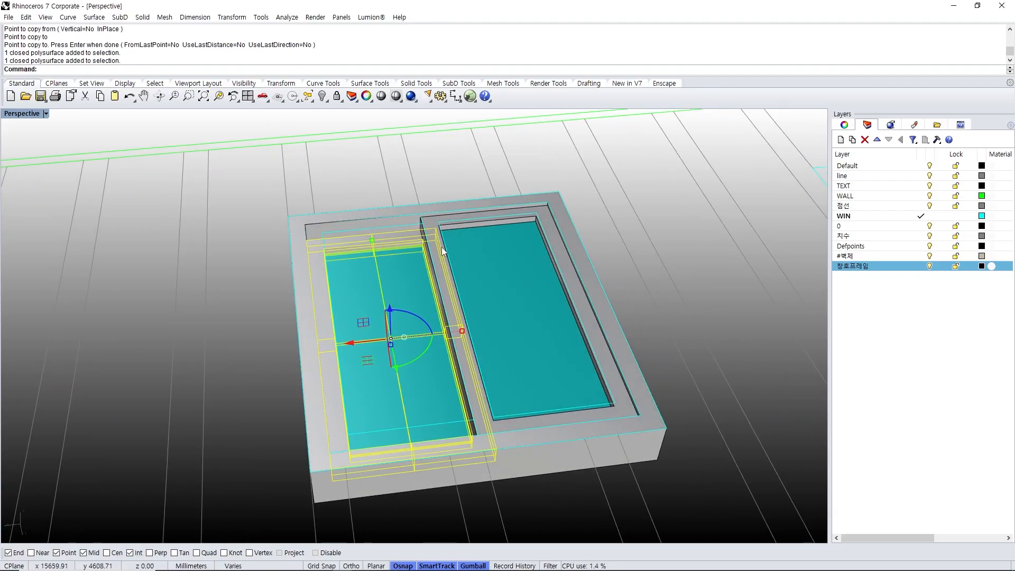
scroll(441, 225, up, 5)
shift+click(431, 226)
shift+click(505, 268)
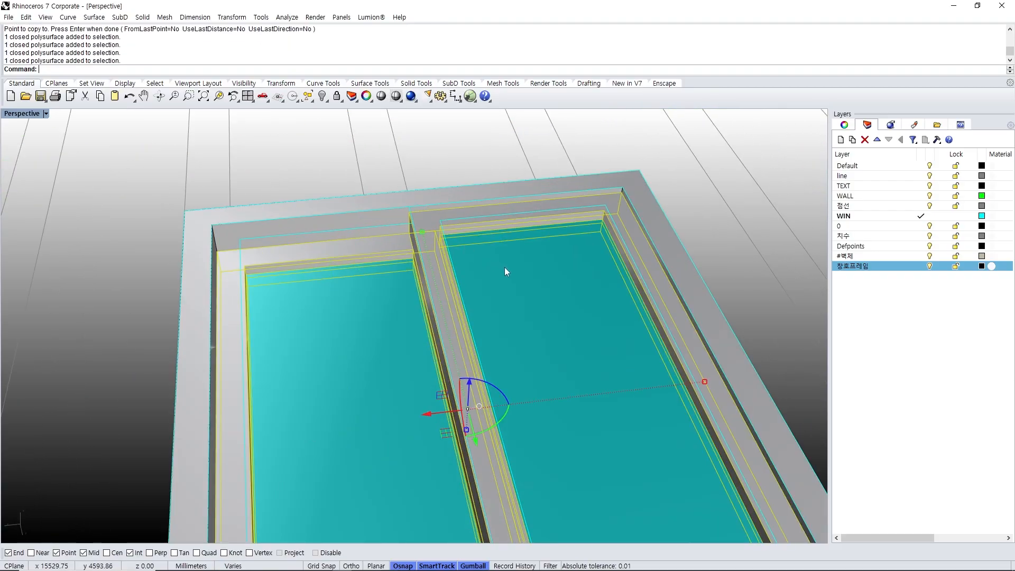
shift+click(443, 196)
scroll(445, 201, down, 8)
right_drag(492, 254, 340, 211)
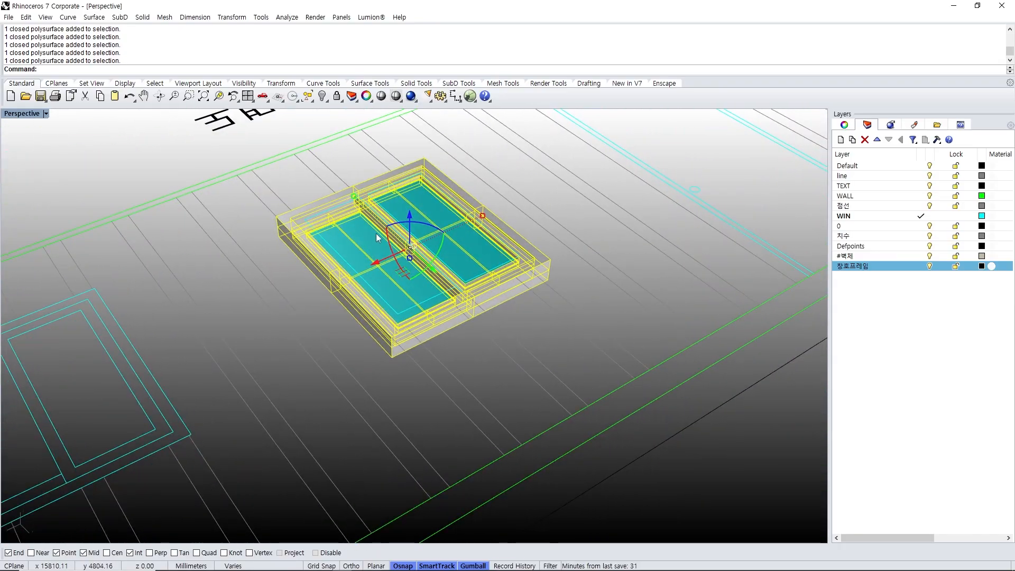
text(g)
key(Return)
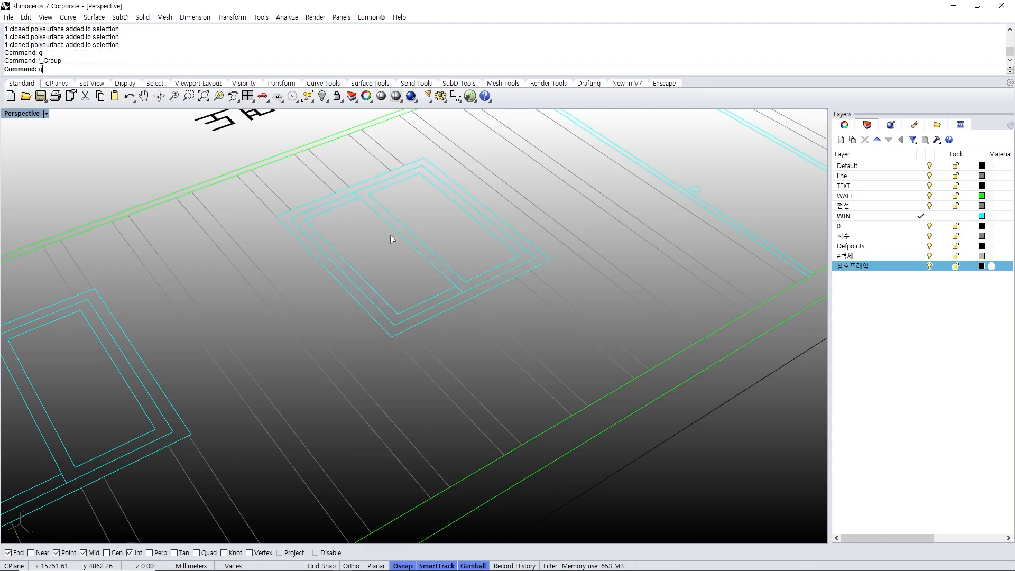
- Rotate the grouped window from lying flat on the front elevation drawing to standing upright
right_drag(392, 238, 402, 254)
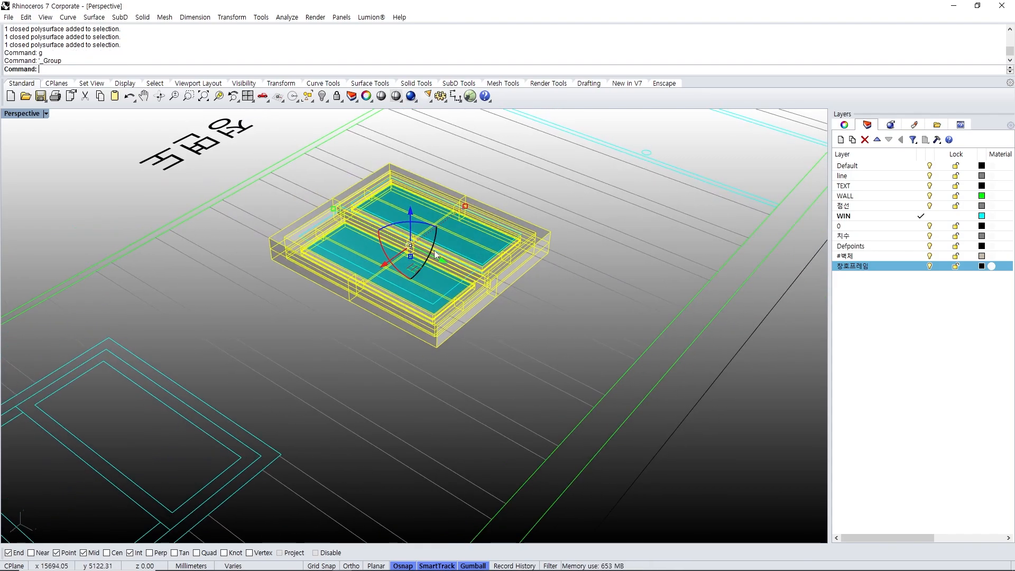
click(388, 256)
key(Return)
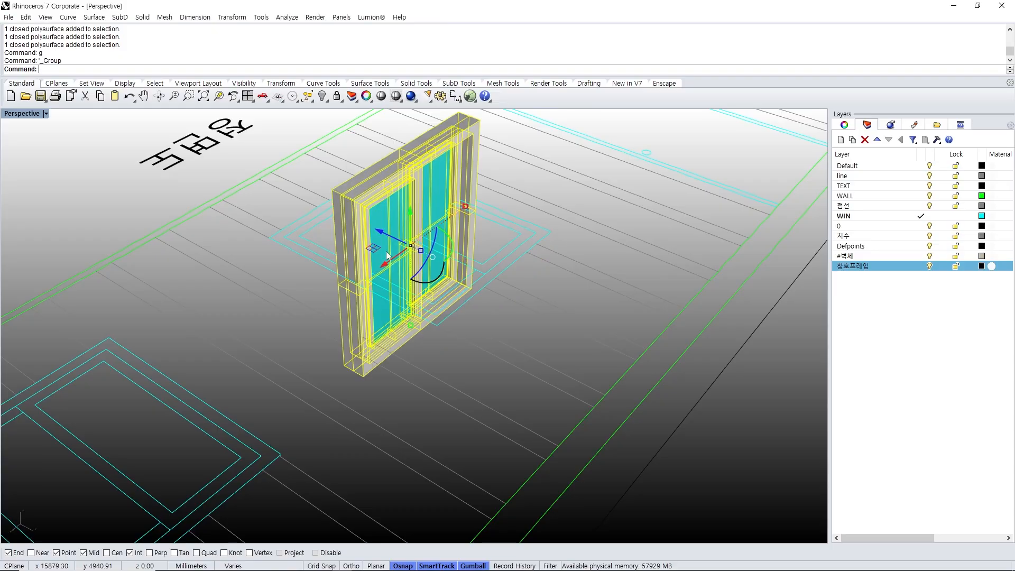
scroll(483, 141, down, 6)
scroll(484, 141, down, 2)
key(Escape)
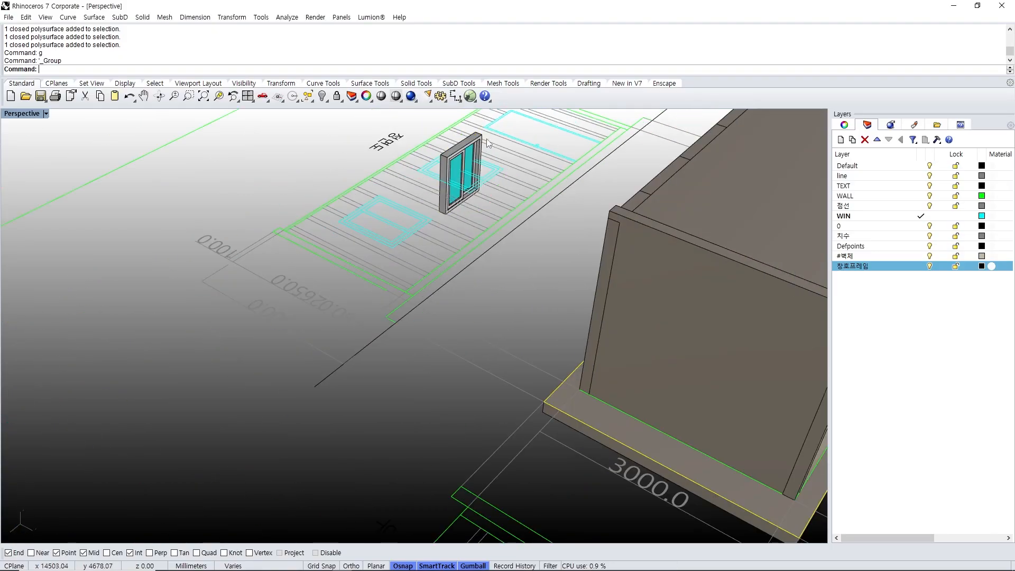
- Move the upright window by its upper corner to the upper corner of the middle opening in the house's front wall
shift+right_drag(486, 139, 462, 201)
scroll(462, 201, up, 14)
click(456, 208)
text(m)
key(Return)
click(466, 196)
scroll(489, 202, down, 14)
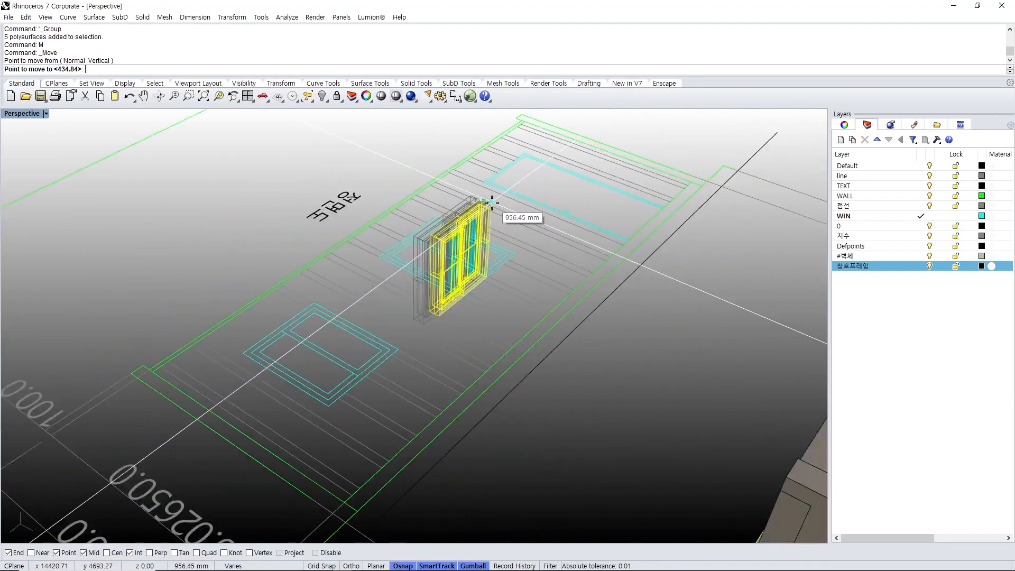
shift+right_drag(530, 220, 615, 253)
scroll(616, 254, up, 8)
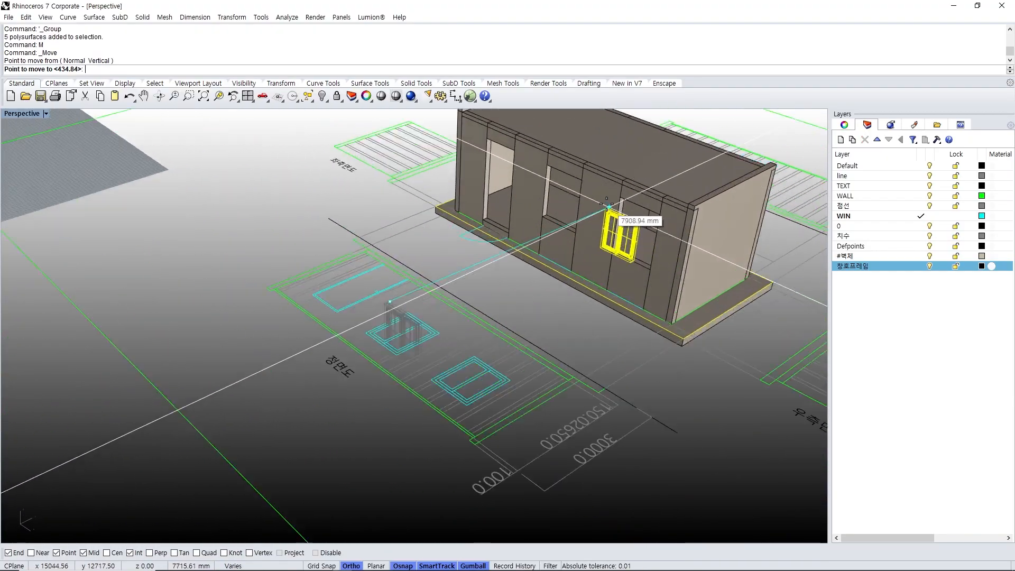
scroll(484, 151, up, 2)
shift+click(470, 141)
key(Escape)
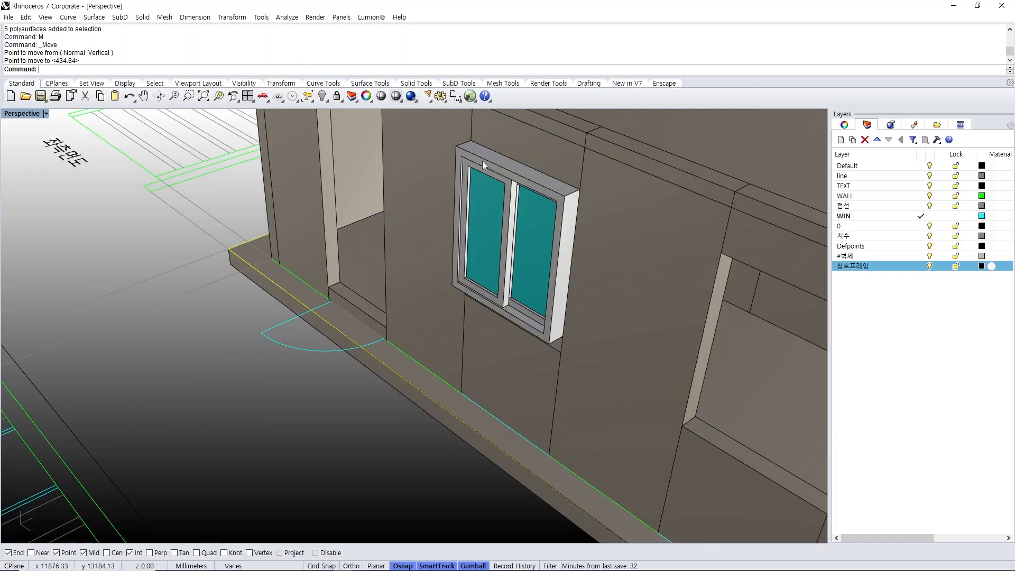
- Examine how the placed window fits the middle opening of the front wall
right_drag(491, 280, 472, 274)
scroll(472, 274, up, 10)
click(475, 277)
scroll(474, 277, down, 8)
key(Escape)
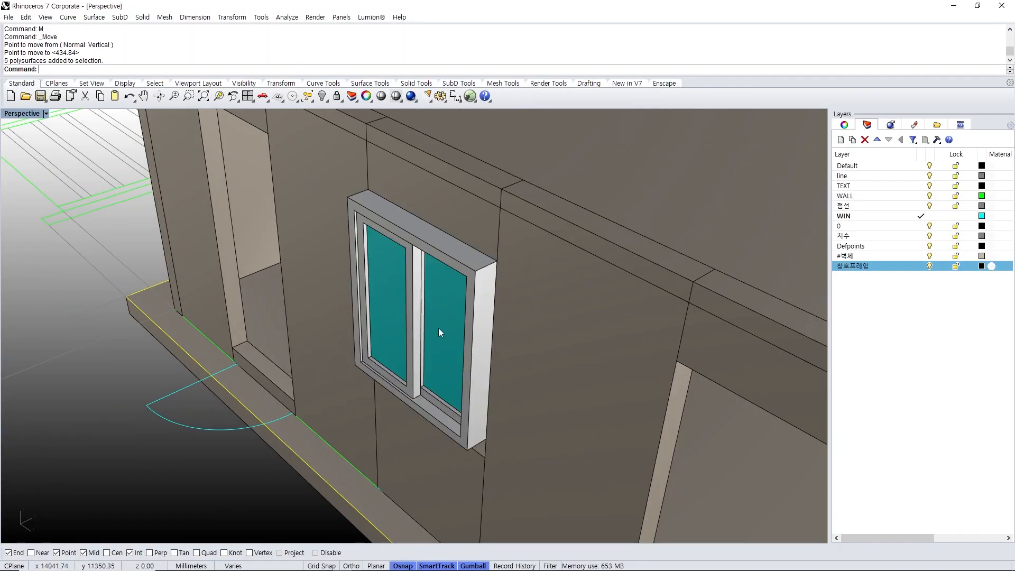
right_drag(439, 328, 507, 328)
shift+right_drag(505, 373, 474, 307)
scroll(523, 268, down, 10)
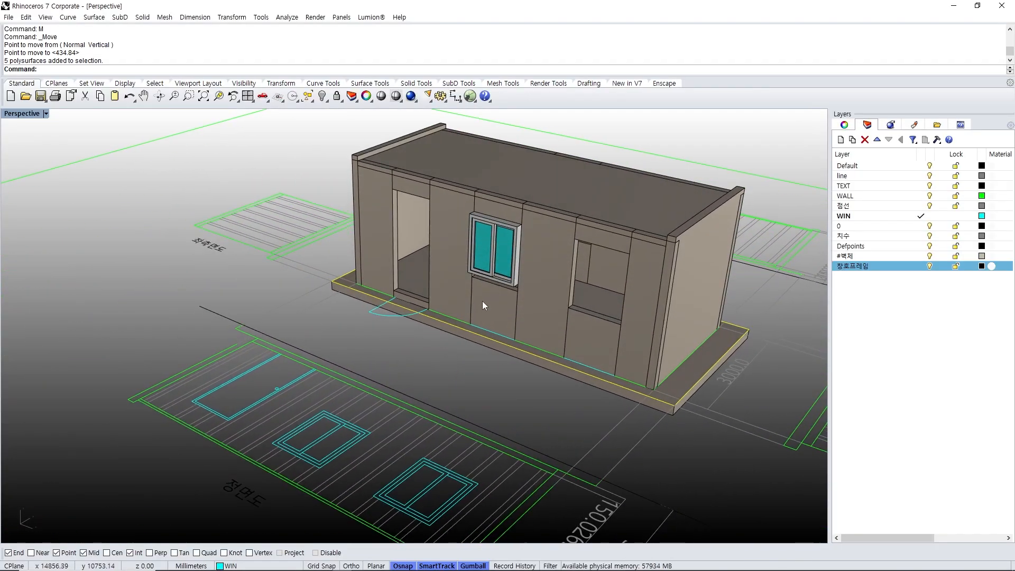
- Measure the distance from the middle window outline's lower corner to the wall base line in the front elevation drawing
text(d)
key(Return)
scroll(410, 406, up, 8)
click(284, 490)
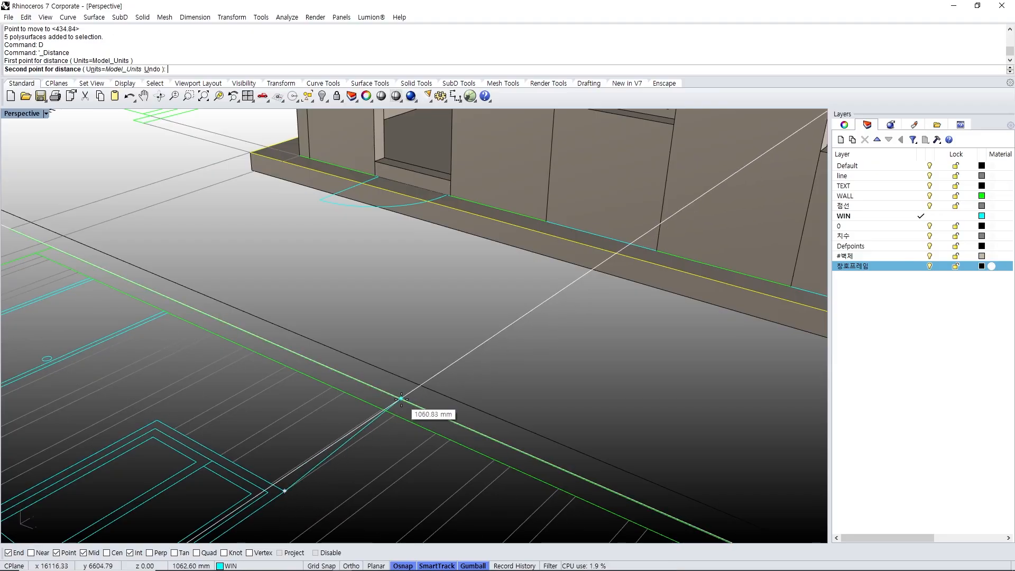
scroll(401, 399, down, 2)
click(398, 416)
scroll(510, 336, down, 10)
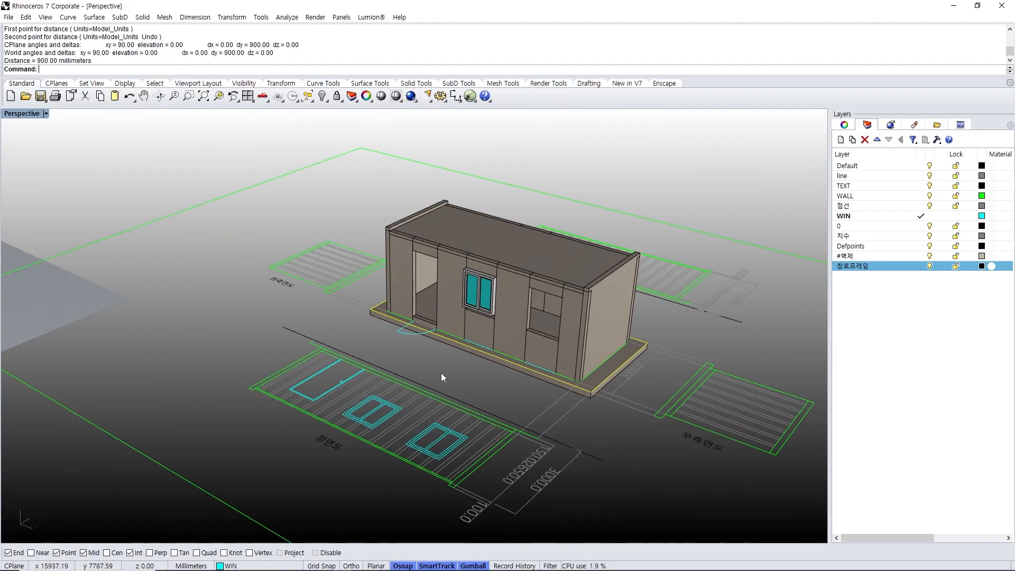
scroll(439, 375, up, 5)
shift+right_drag(438, 375, 553, 336)
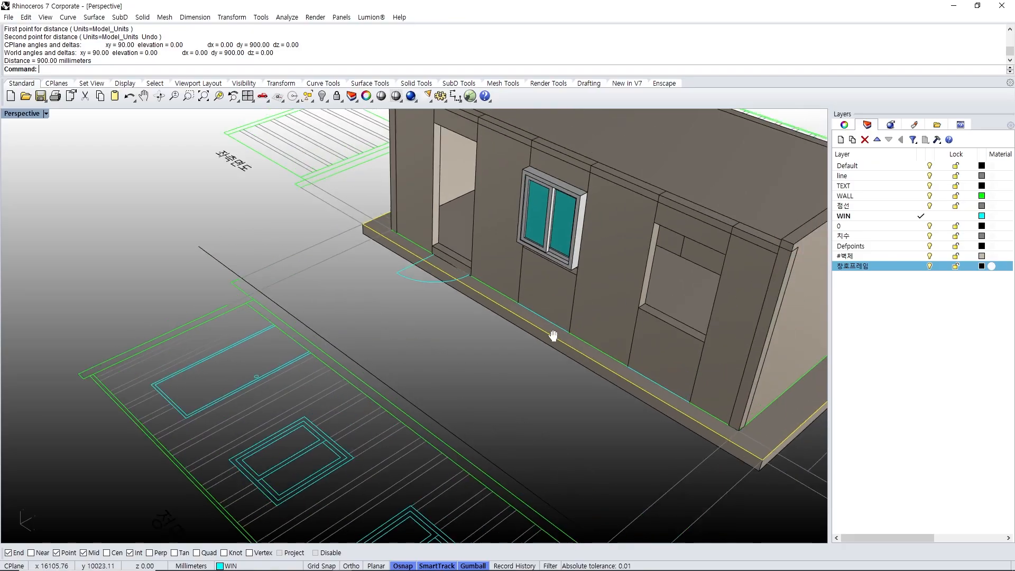
- Measure the distance from the middle window outline's upper corner to the wall's top line in the front elevation drawing
scroll(538, 313, down, 7)
scroll(463, 367, up, 6)
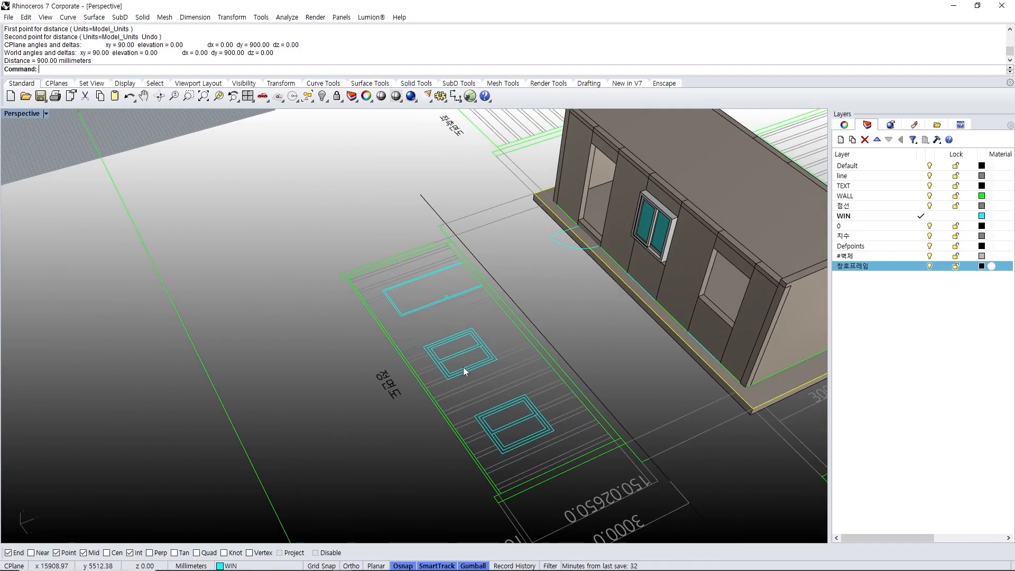
scroll(463, 367, up, 3)
text(d)
key(Return)
click(461, 381)
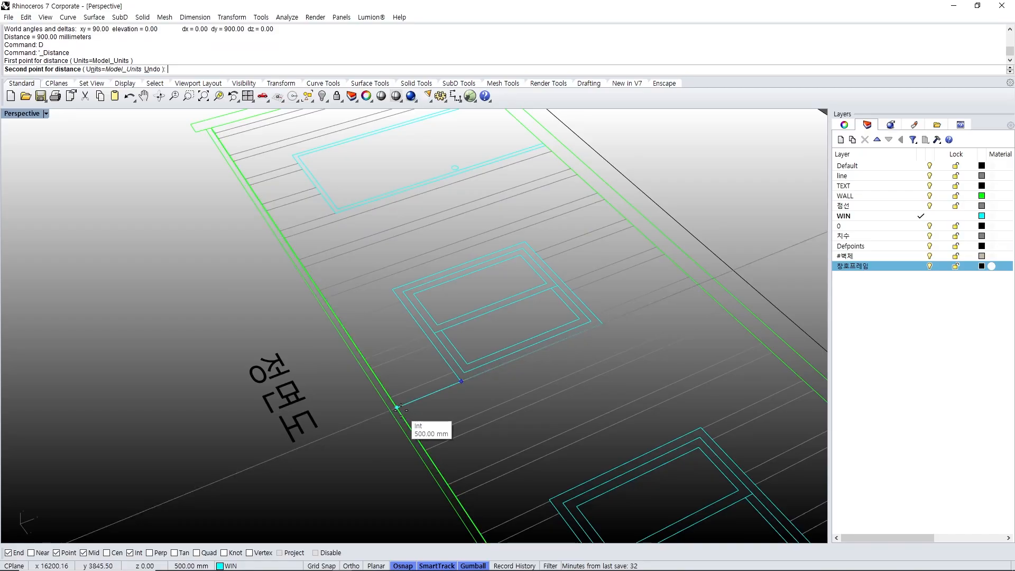
key(Escape)
- Try to measure from the placed window's upper corner to the top of the front wall in the 3D model
scroll(401, 411, down, 7)
right_drag(421, 392, 582, 293)
scroll(539, 264, up, 12)
text(d)
key(Return)
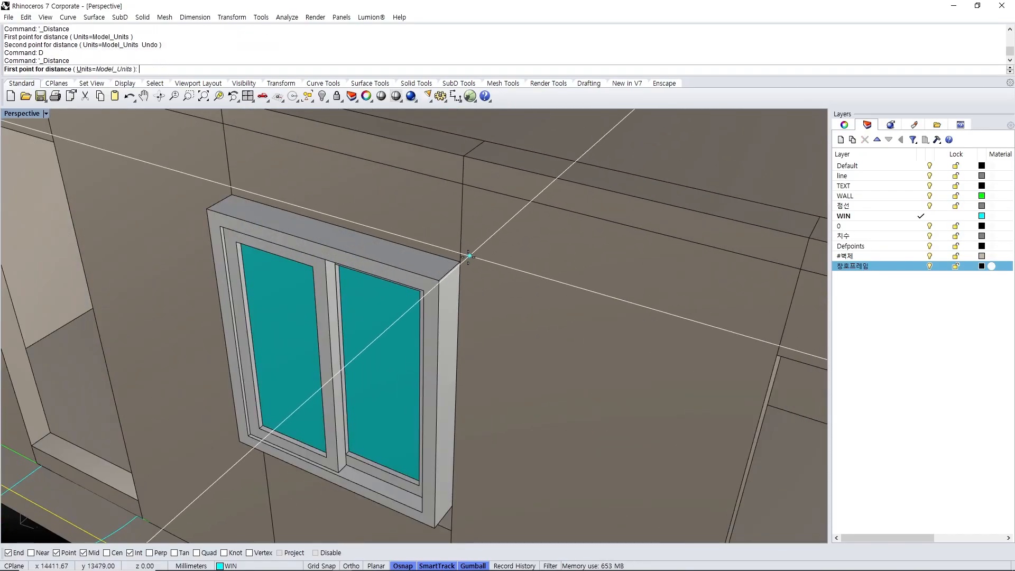
click(463, 261)
key(Escape)
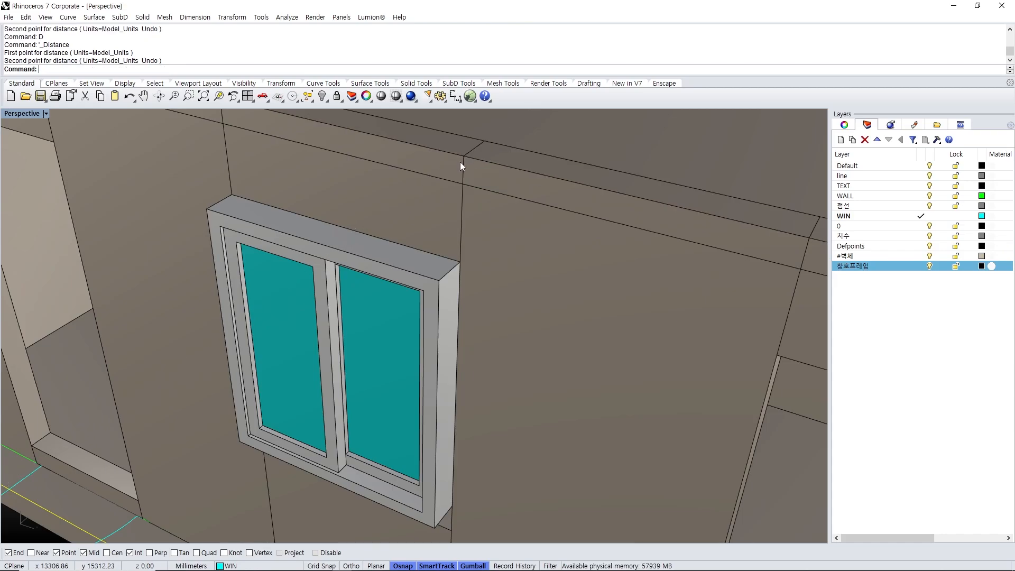
- Ungroup the house's wall blocks so they can be edited individually
scroll(351, 302, down, 3)
click(421, 233)
key(Escape)
scroll(395, 288, down, 2)
right_drag(394, 285, 430, 291)
click(424, 258)
click(439, 288)
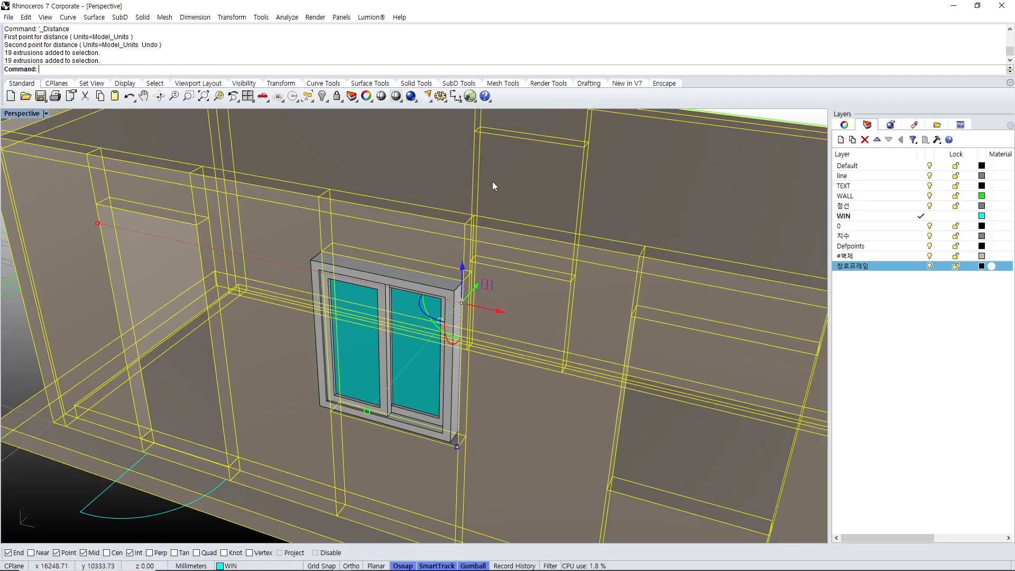
text(gg)
key(Return)
- Lower the blocks above both front window openings, together with the window unit, vertically by 100 mm
click(416, 252)
shift+click(639, 319)
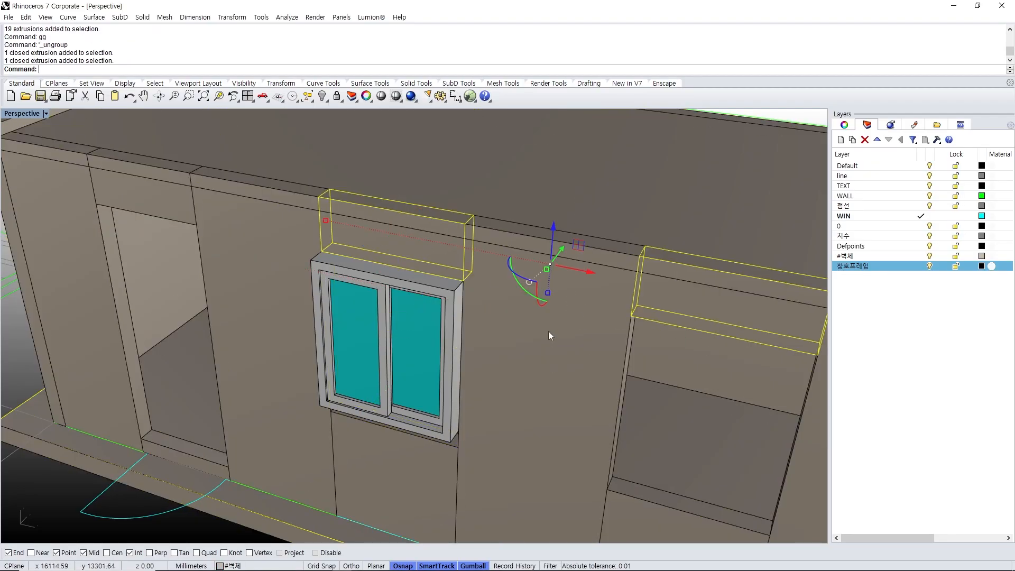
shift+click(447, 312)
scroll(444, 296, down, 3)
scroll(443, 280, up, 3)
text(mm)
key(Return)
click(446, 272)
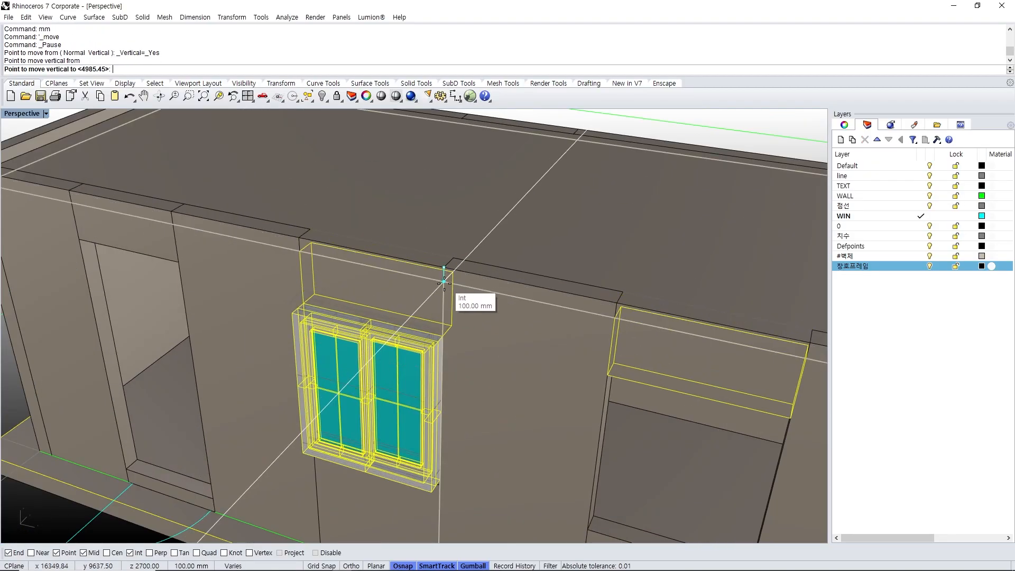
click(446, 281)
key(Escape)
scroll(453, 287, down, 3)
shift+right_drag(534, 322, 521, 267)
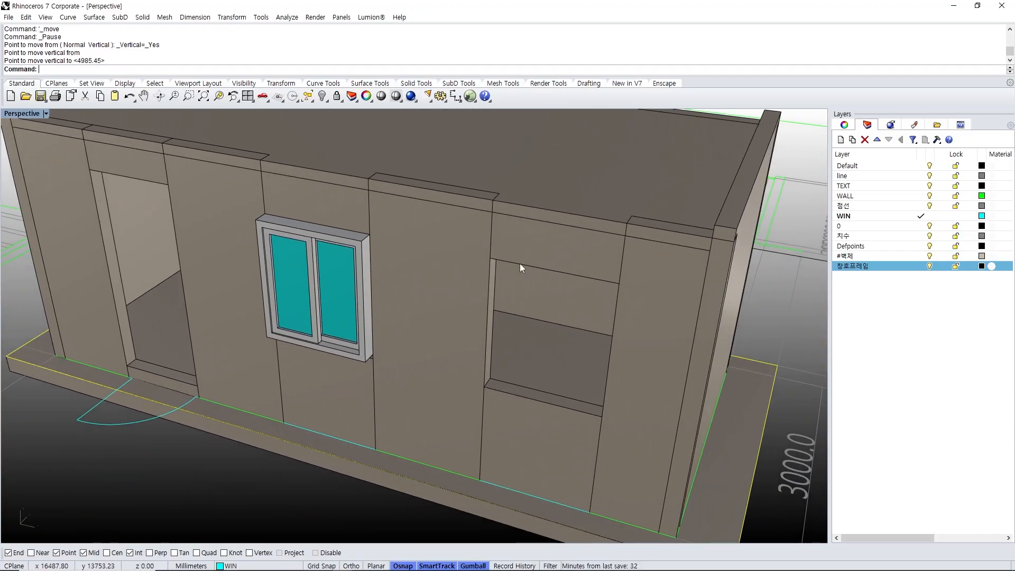
- Lower the block above the rear wall's window opening vertically to the matching lower level at the roof edge
right_drag(592, 259, 442, 269)
click(548, 254)
key(Escape)
right_drag(576, 275, 346, 230)
click(333, 197)
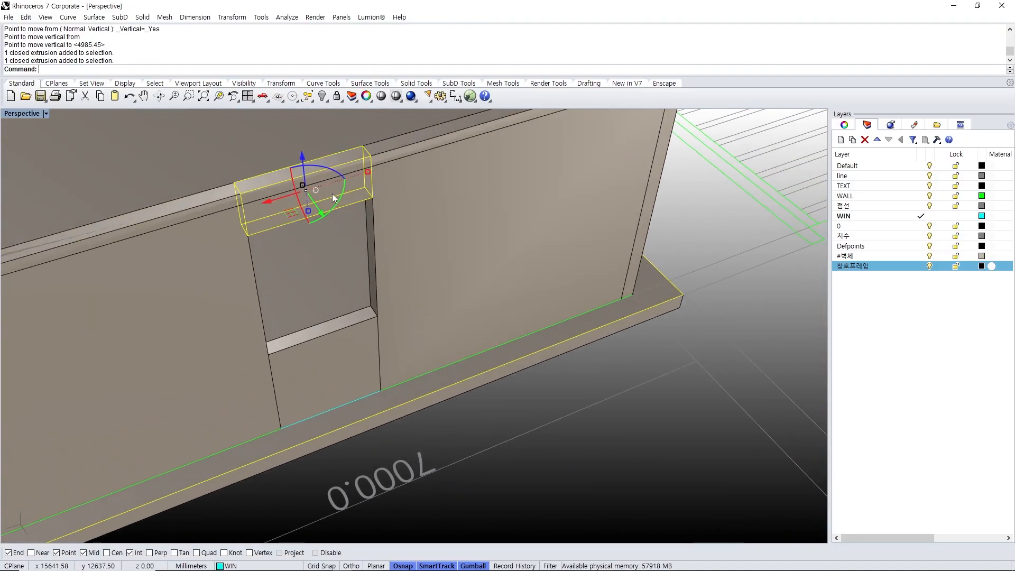
text(mm)
key(Return)
click(368, 157)
click(369, 164)
scroll(408, 290, down, 10)
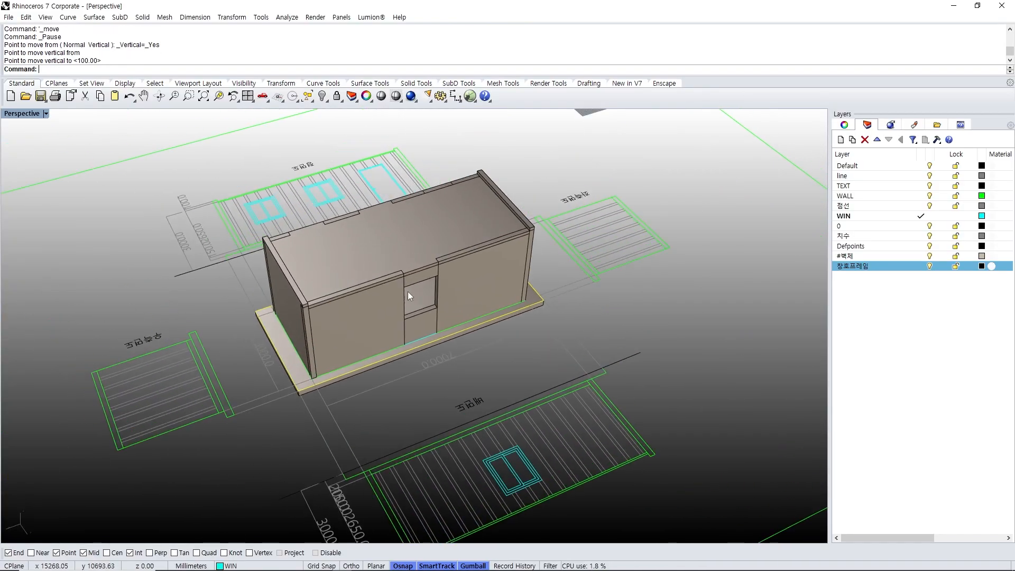
- Move the window unit by its lower frame corner onto the sill corner of the middle front opening, setting it into the wall
right_drag(407, 290, 566, 296)
scroll(373, 256, up, 6)
right_drag(377, 259, 471, 246)
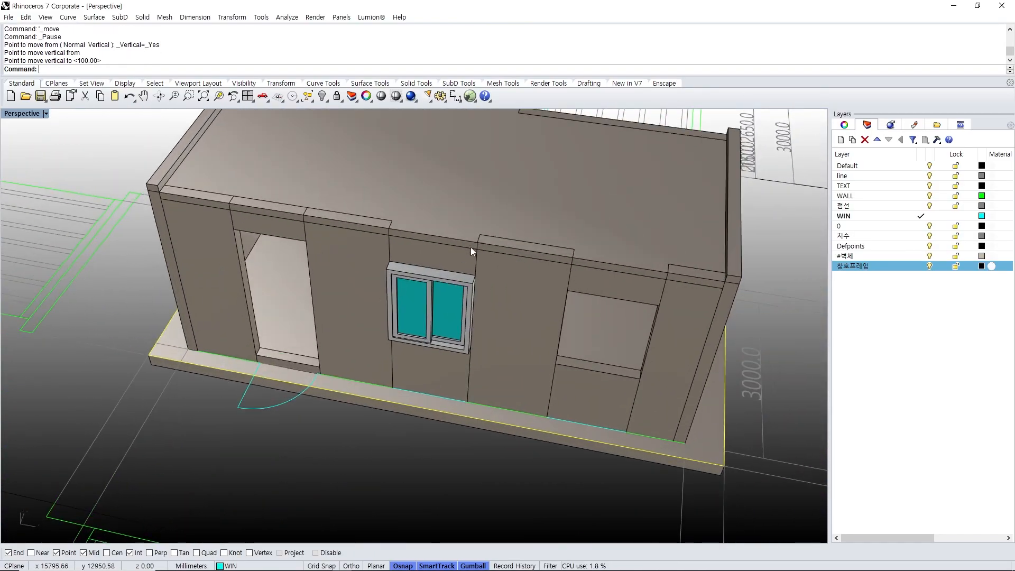
scroll(465, 304, up, 4)
click(464, 304)
text(m)
key(Return)
right_drag(481, 386, 451, 342)
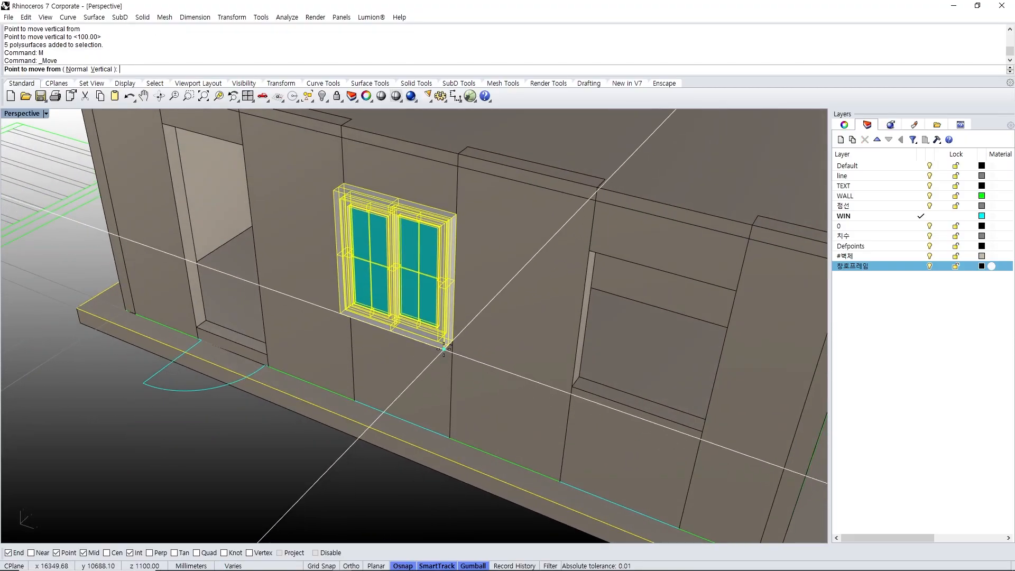
scroll(451, 342, up, 5)
click(442, 355)
scroll(442, 356, down, 3)
scroll(465, 355, up, 3)
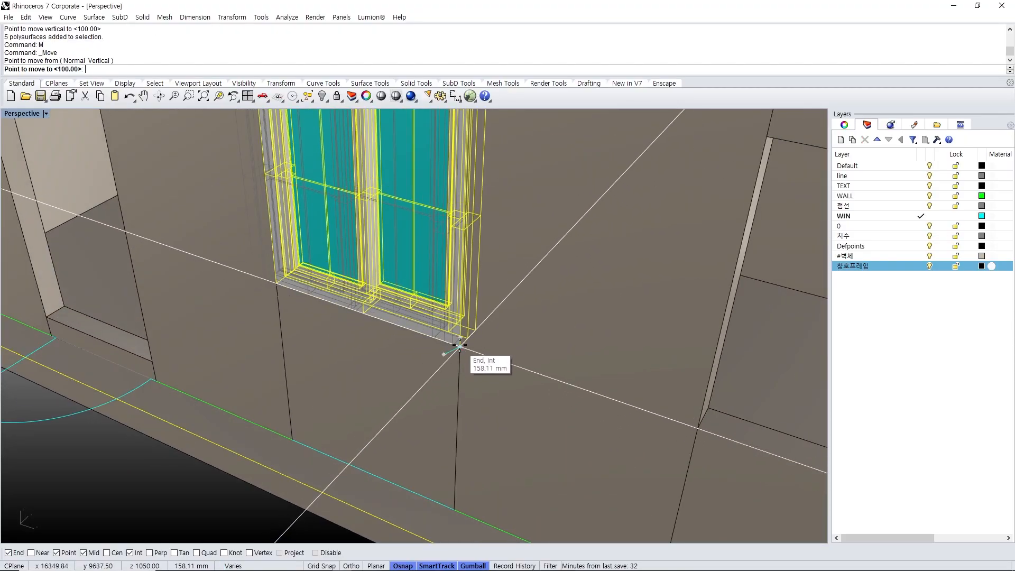
click(454, 351)
scroll(477, 355, down, 5)
- Stretch the block above the middle window in one direction (Scale1D) down to the top of the window frame
right_drag(442, 374, 477, 205)
scroll(477, 204, up, 4)
click(480, 202)
text(w)
key(Return)
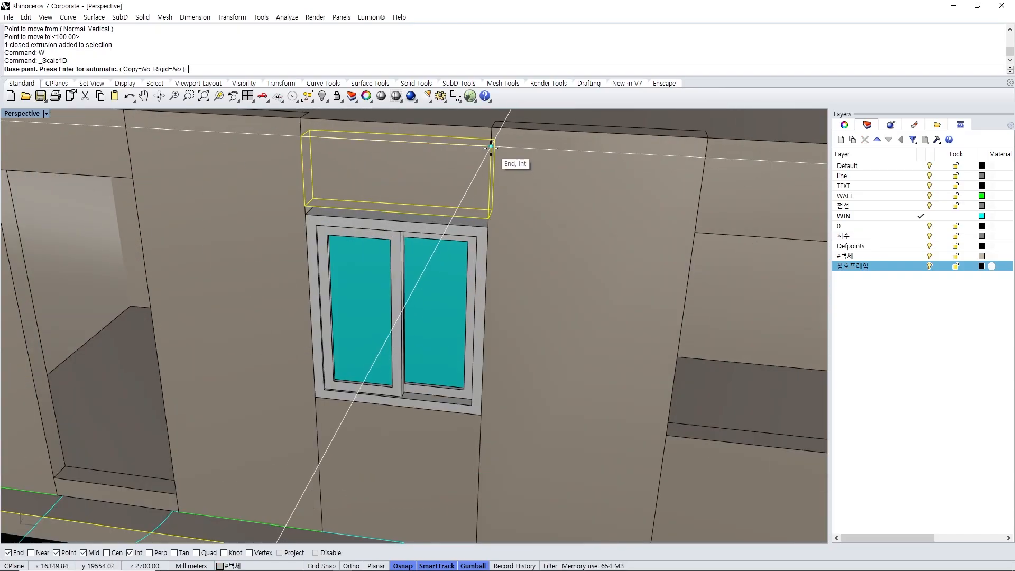
click(491, 143)
click(487, 216)
click(487, 239)
scroll(471, 300, down, 3)
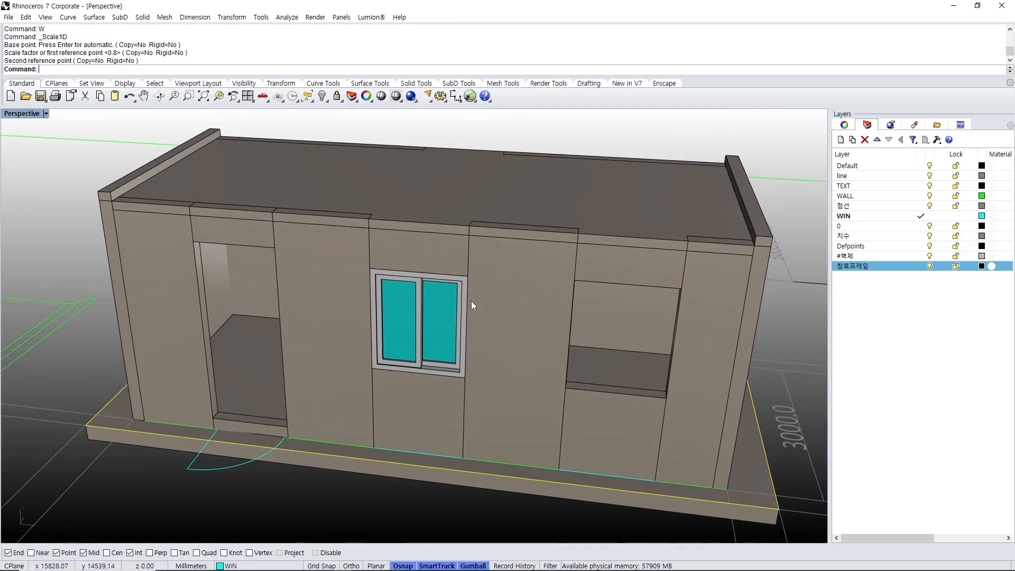
scroll(456, 265, up, 3)
click(456, 264)
key(Escape)
- Delete the block above the empty window opening in the front wall
scroll(459, 261, down, 5)
click(530, 261)
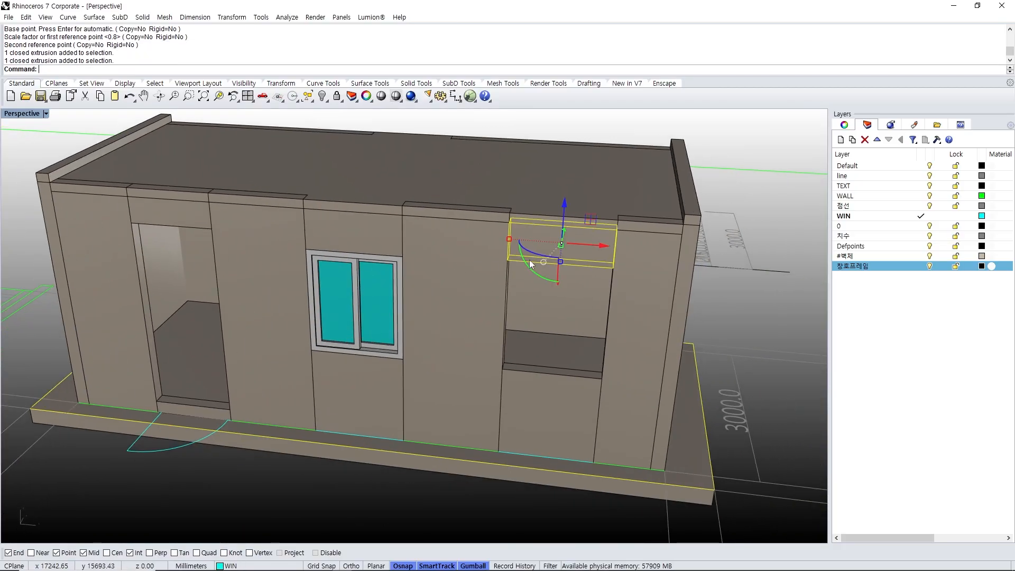
text(e)
key(Return)
click(375, 248)
key(Escape)
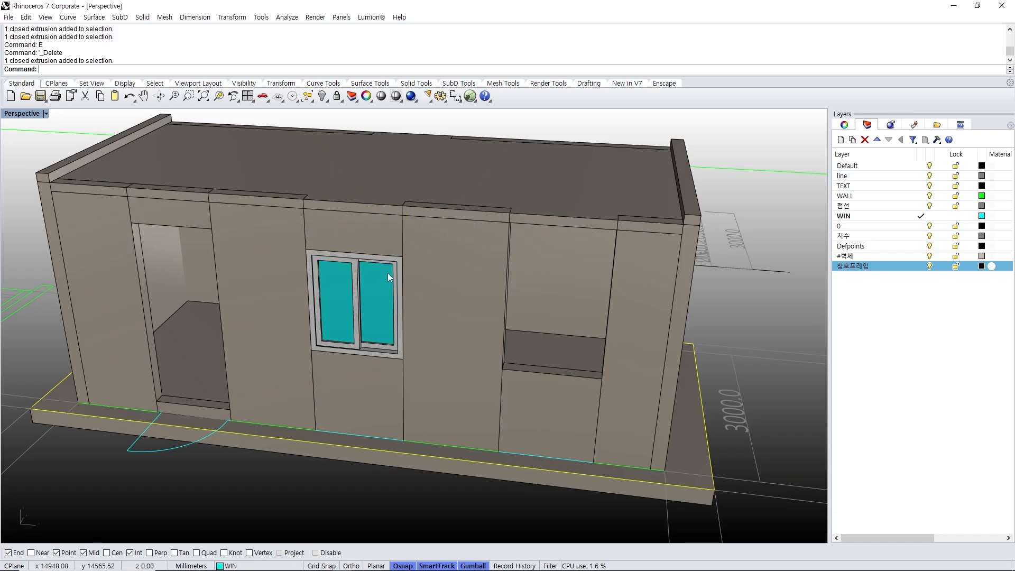
- Define the complete middle window unit as a block named Block 01, with its base point at the lower outer frame corner
right_drag(390, 277, 385, 298)
click(360, 311)
shift+click(345, 247)
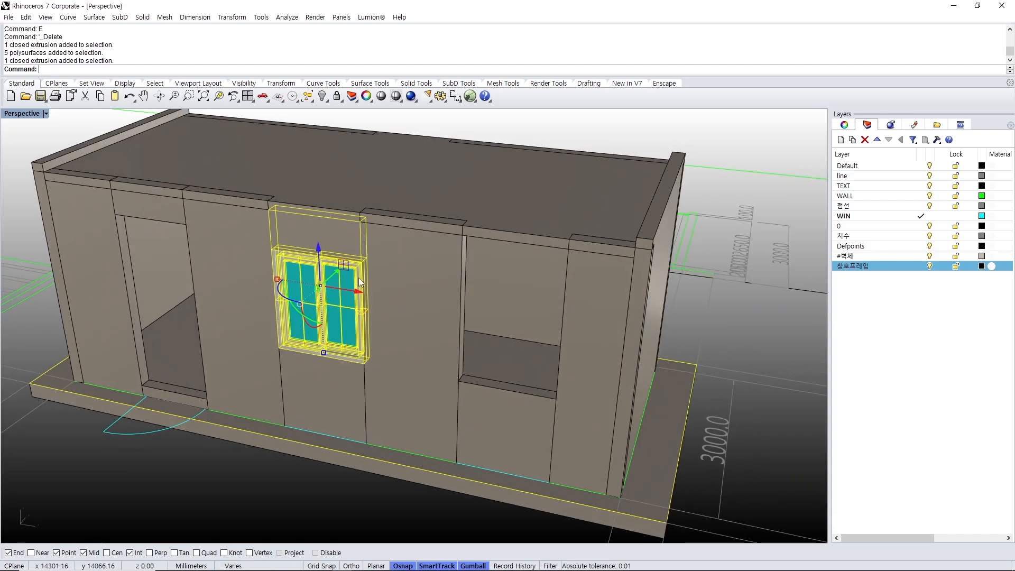
key(Escape)
scroll(337, 319, up, 3)
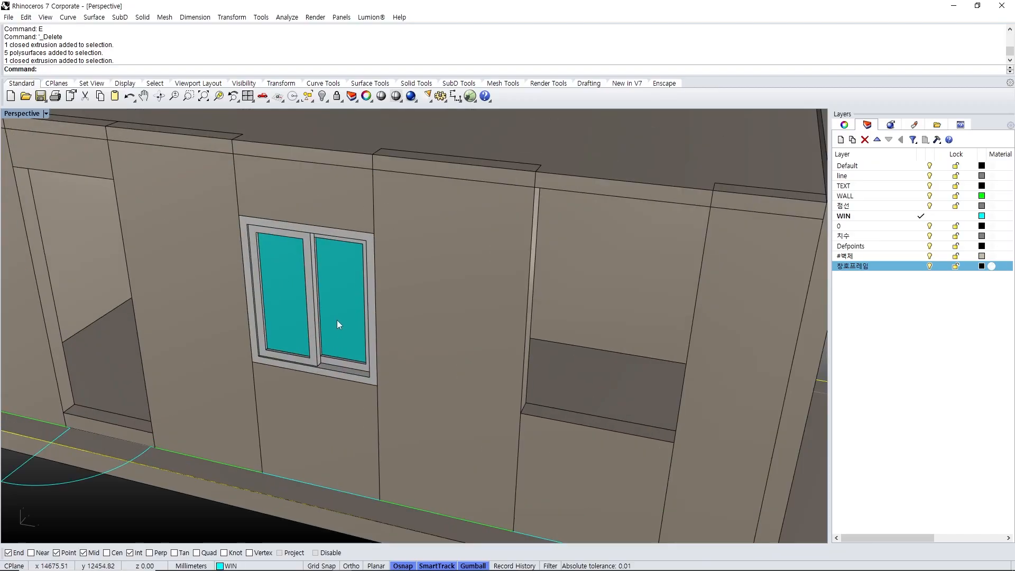
right_drag(342, 359, 394, 324)
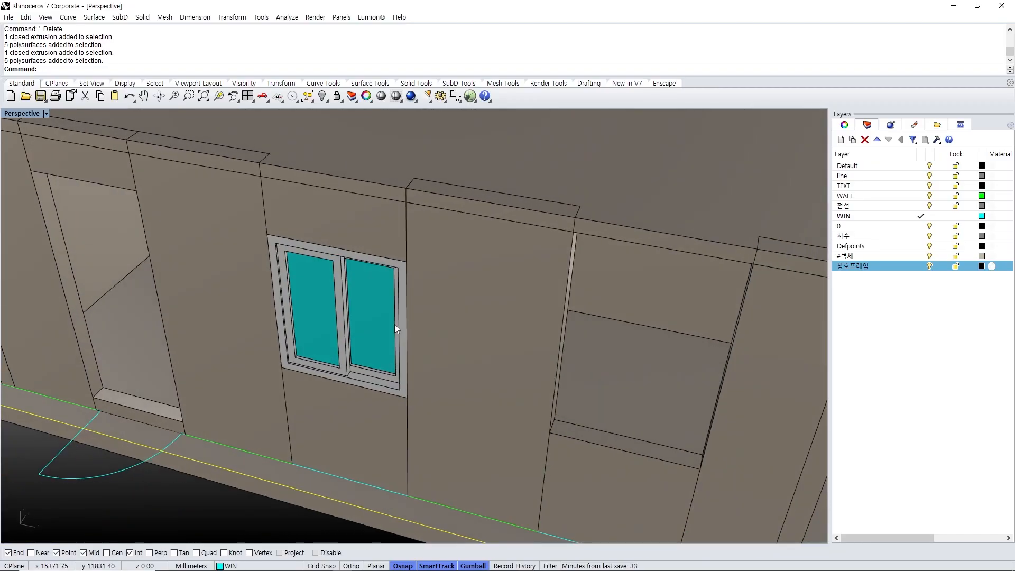
click(366, 329)
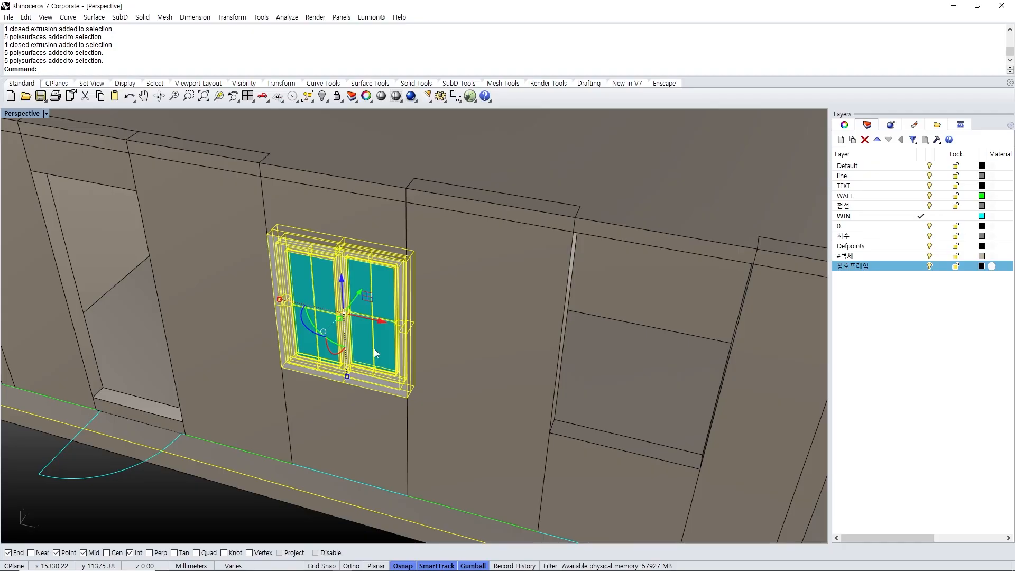
text(Block)
key(Return)
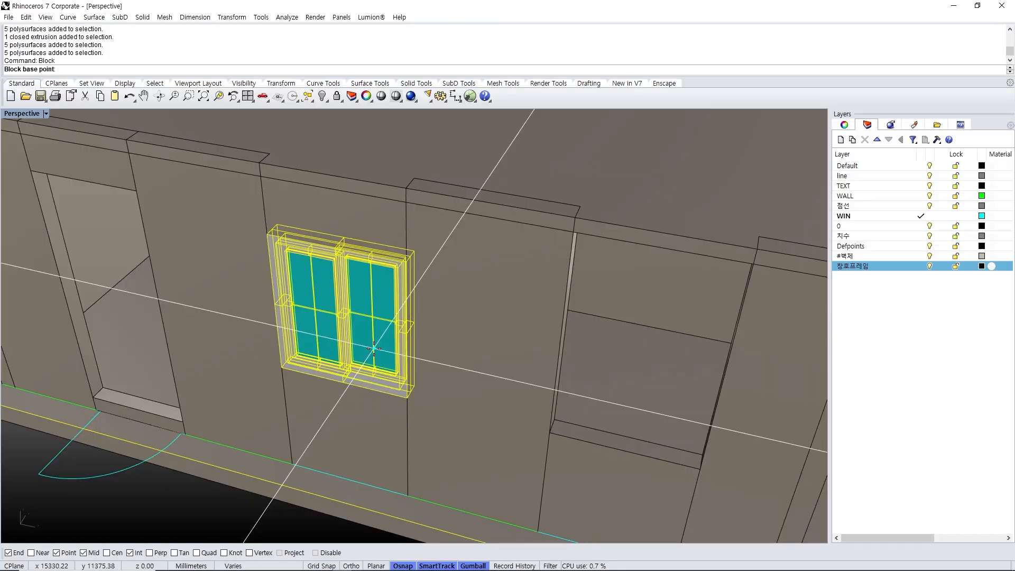
click(402, 401)
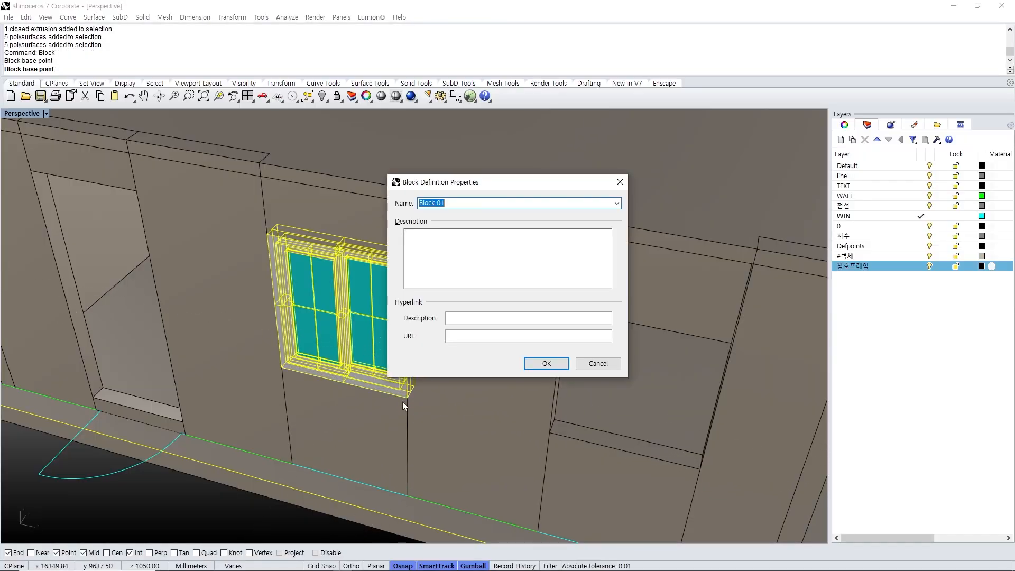
click(546, 364)
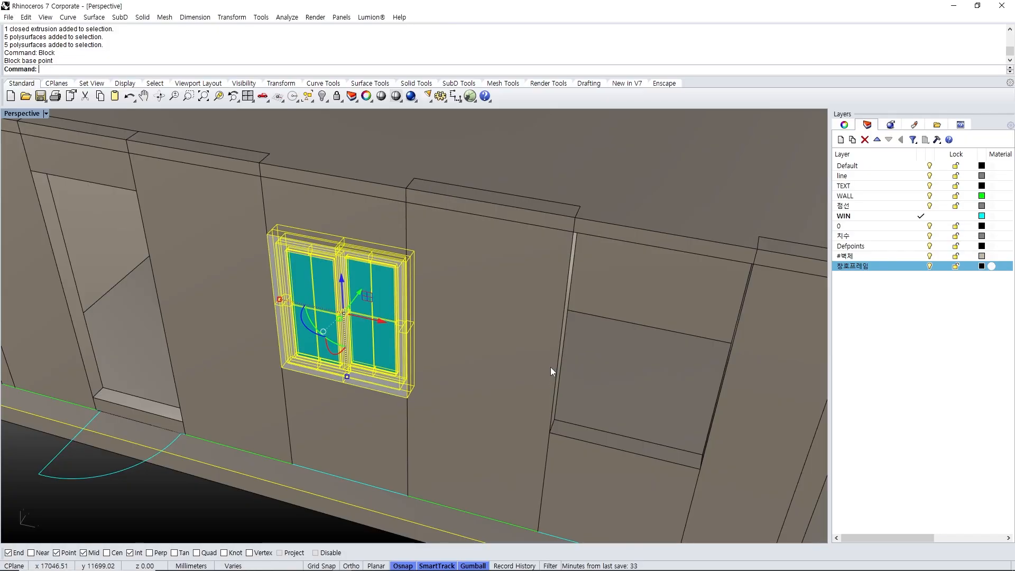
key(Escape)
click(272, 257)
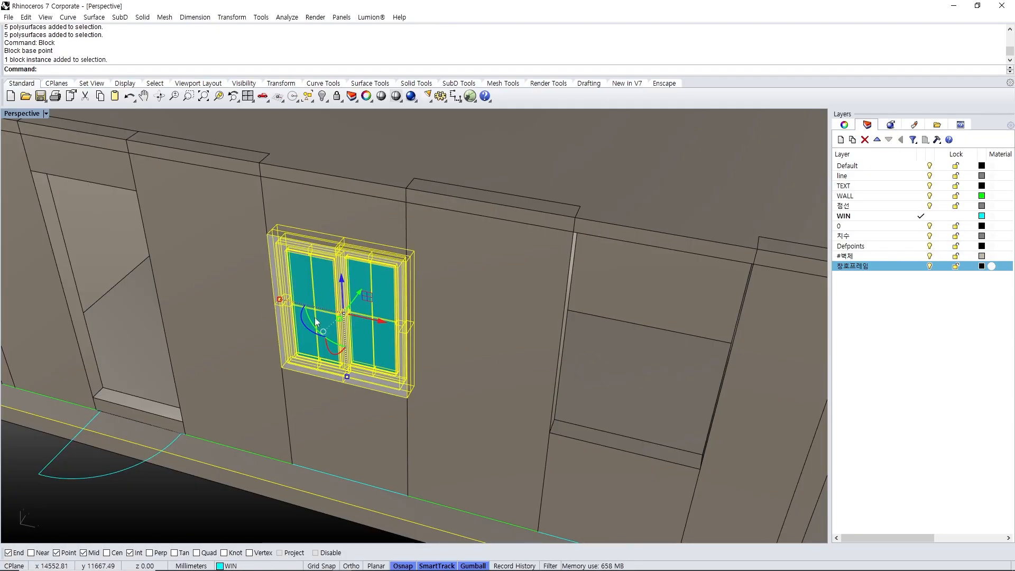
key(Escape)
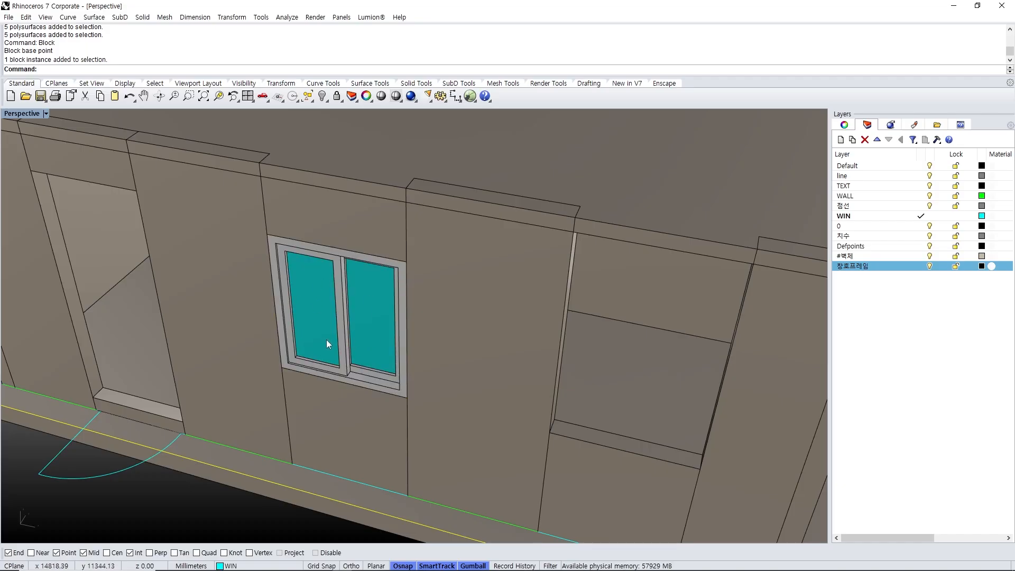
click(349, 336)
shift+right_drag(353, 335, 314, 321)
key(Escape)
scroll(314, 327, down, 5)
scroll(317, 324, up, 7)
click(323, 316)
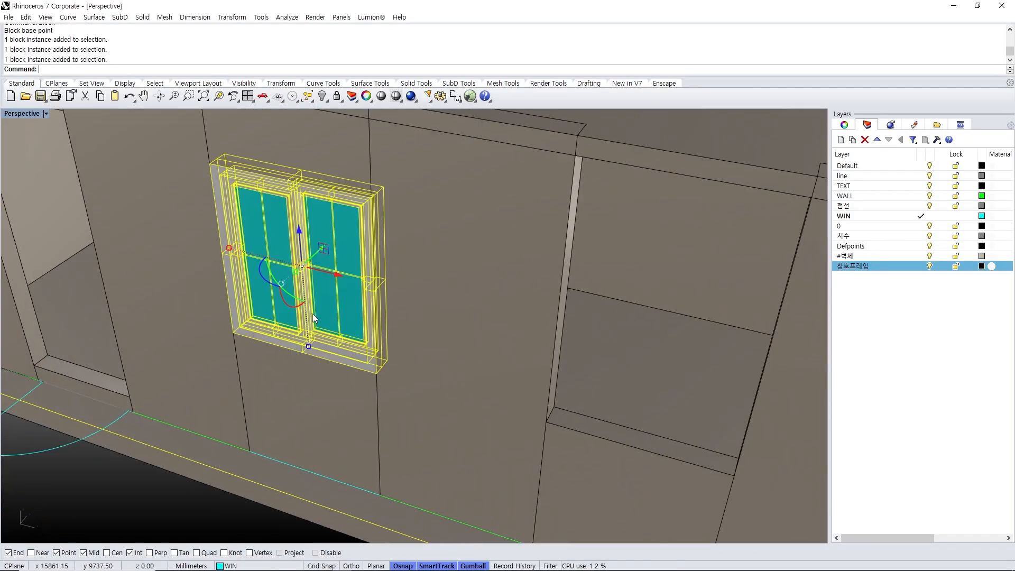
text(c)
key(Return)
click(379, 392)
key(Escape)
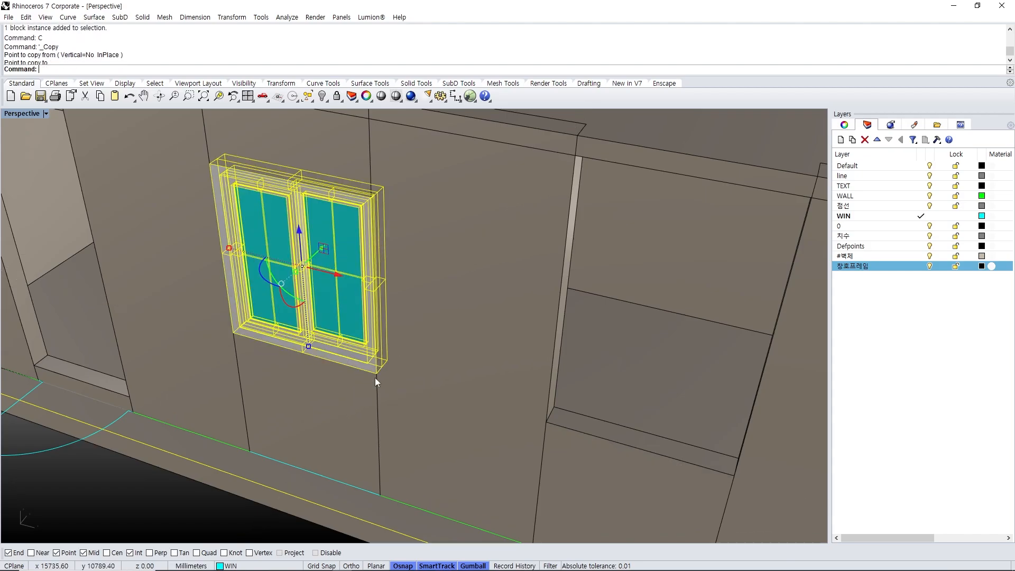
key(Escape)
- Copy the middle window block from its lower frame corner to the matching sill corner of the empty front opening
click(293, 274)
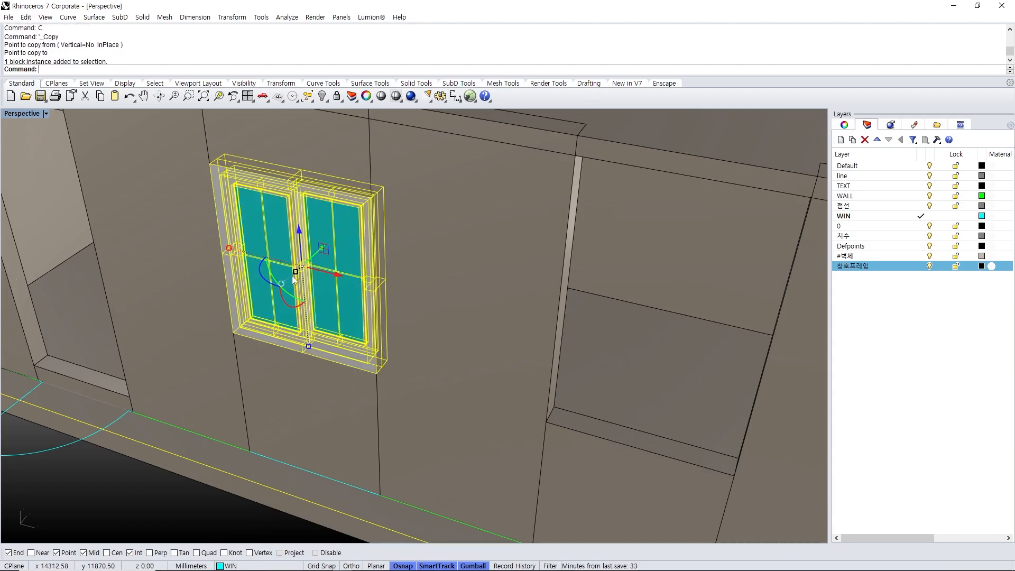
shift+right_drag(393, 392, 330, 336)
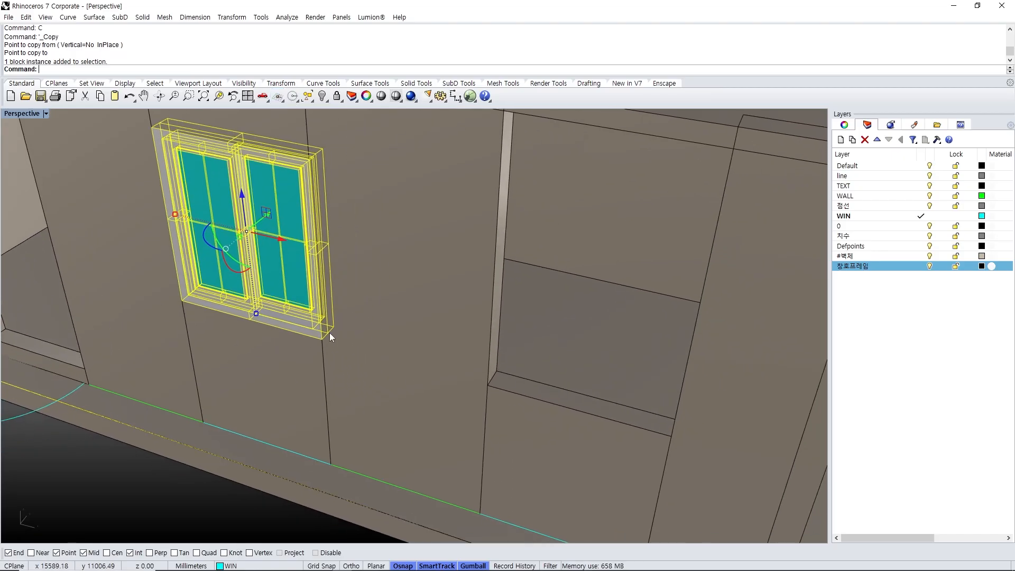
scroll(320, 343, down, 3)
text(c)
key(Return)
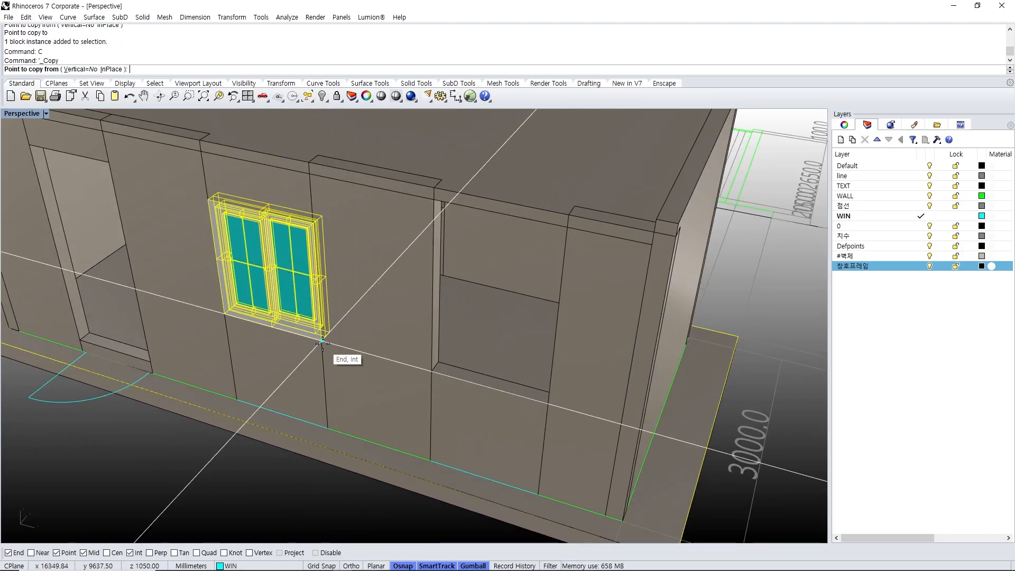
click(321, 341)
click(543, 408)
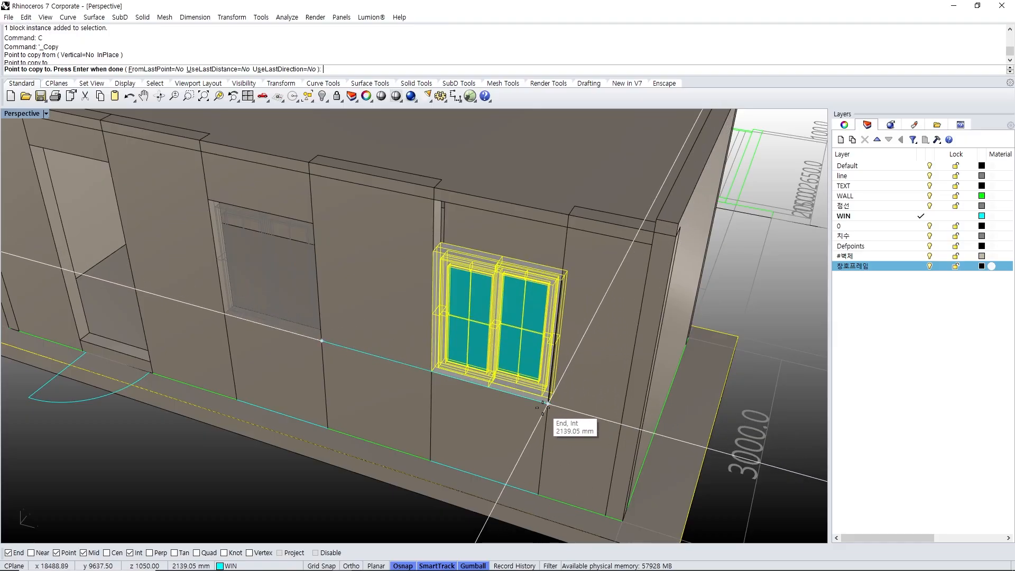
- Place another copy of the window block at the sill corner of the rear wall's opening and finish copying
scroll(549, 400, down, 5)
right_drag(574, 344, 450, 308)
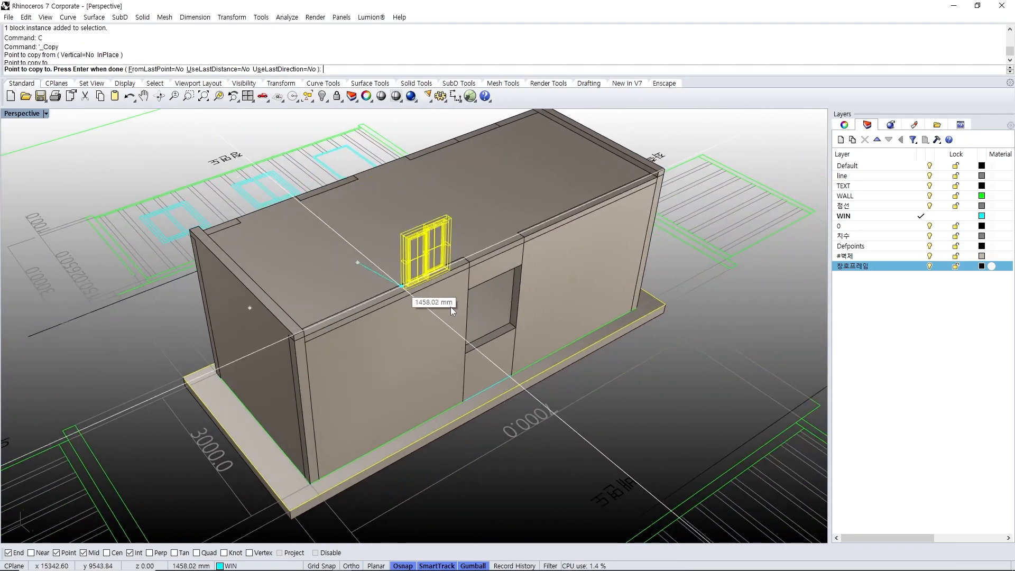
scroll(450, 308, up, 5)
scroll(465, 355, up, 8)
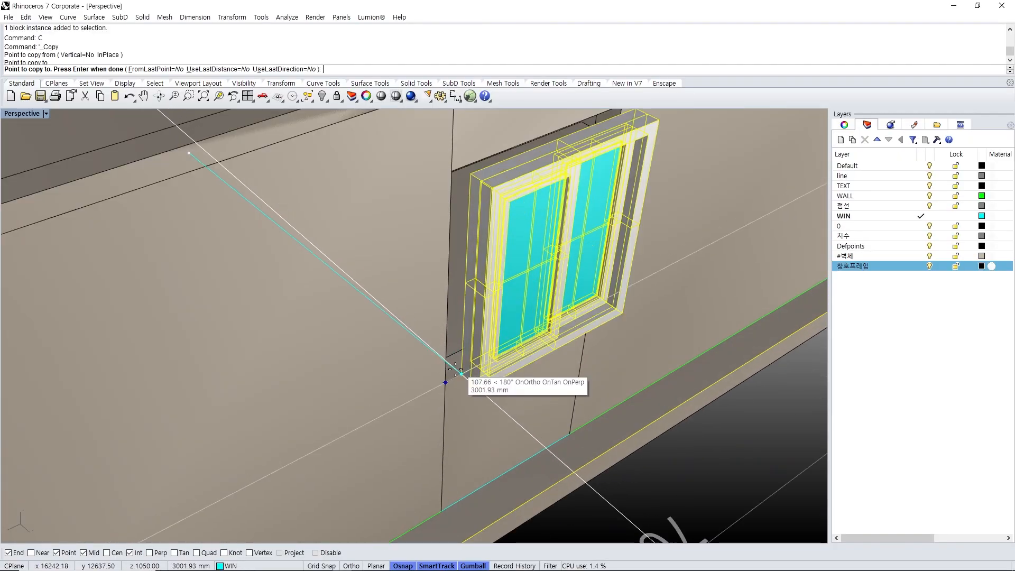
click(312, 309)
key(Return)
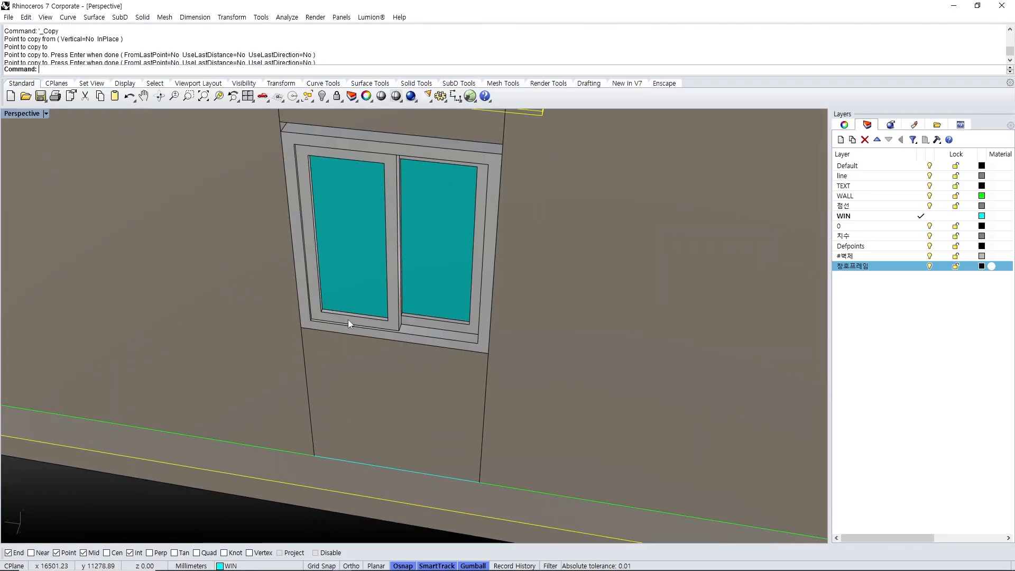
- Stretch the wall block above the rear window in one direction (Scale1D) down to the top of the window frame
scroll(450, 317, down, 6)
right_drag(450, 317, 515, 228)
key(Escape)
scroll(433, 242, up, 6)
click(432, 244)
text(w)
key(Return)
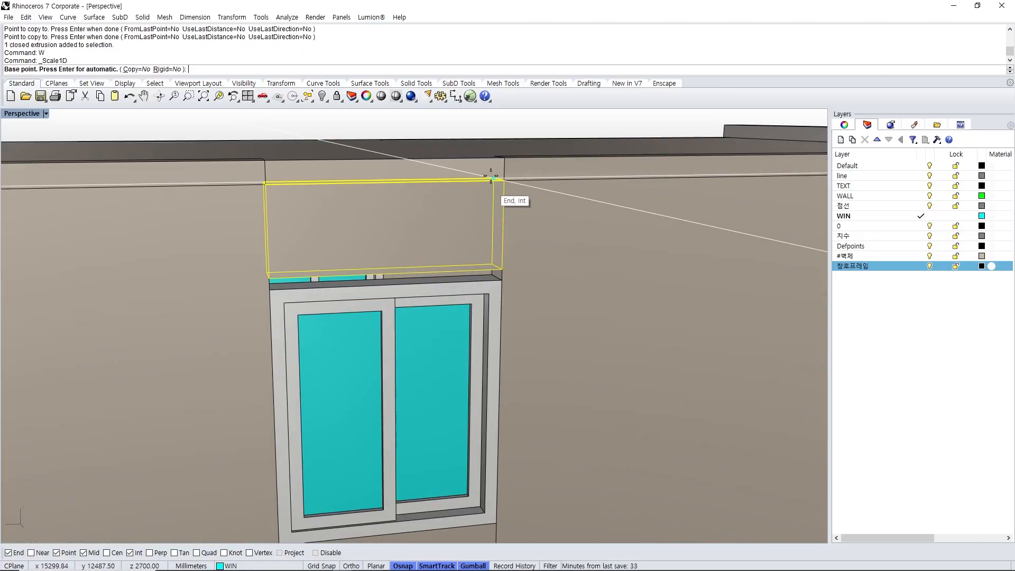
click(503, 180)
click(502, 268)
click(502, 280)
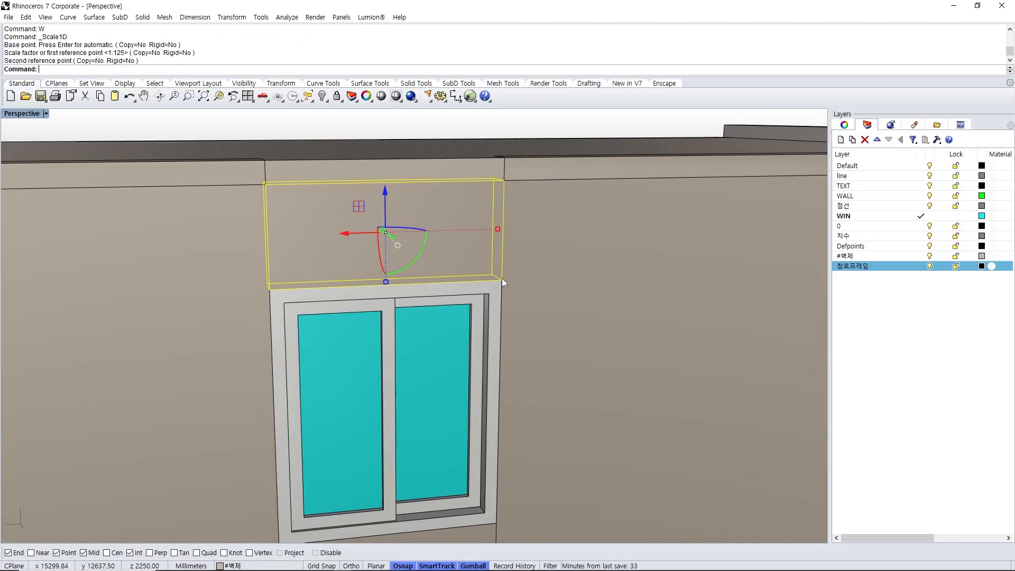
key(Escape)
- Select the two front windows and the rear window together to examine the block instances around the house
scroll(489, 306, down, 8)
right_drag(450, 313, 589, 255)
scroll(589, 255, up, 3)
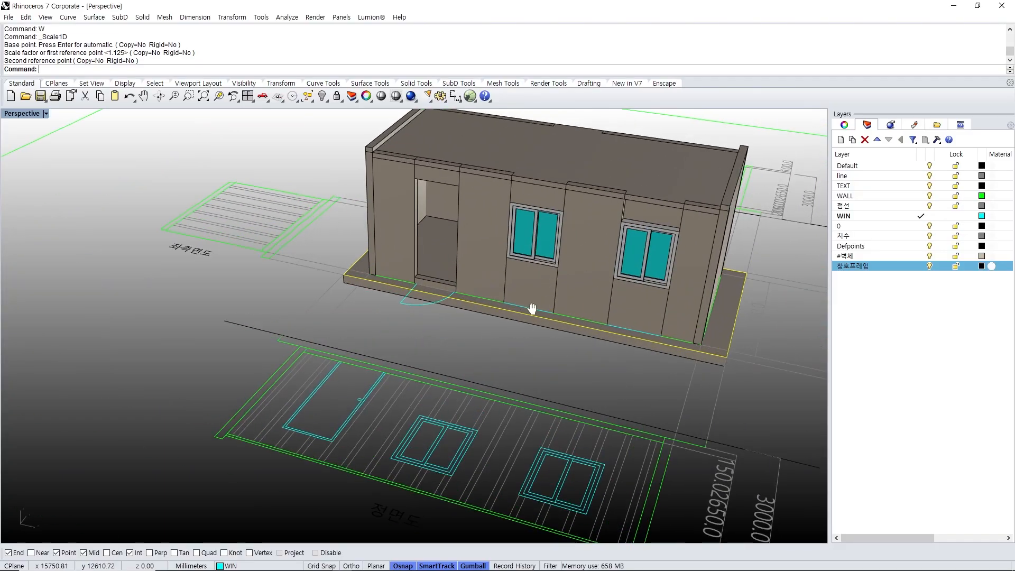
click(495, 277)
click(617, 285)
shift+click(508, 267)
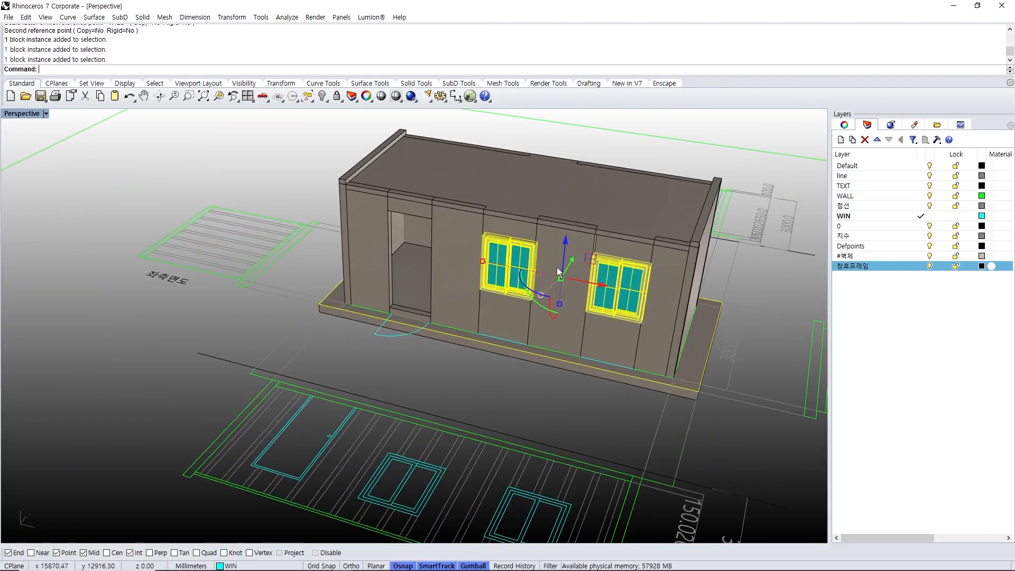
right_drag(507, 267, 351, 406)
shift+click(629, 246)
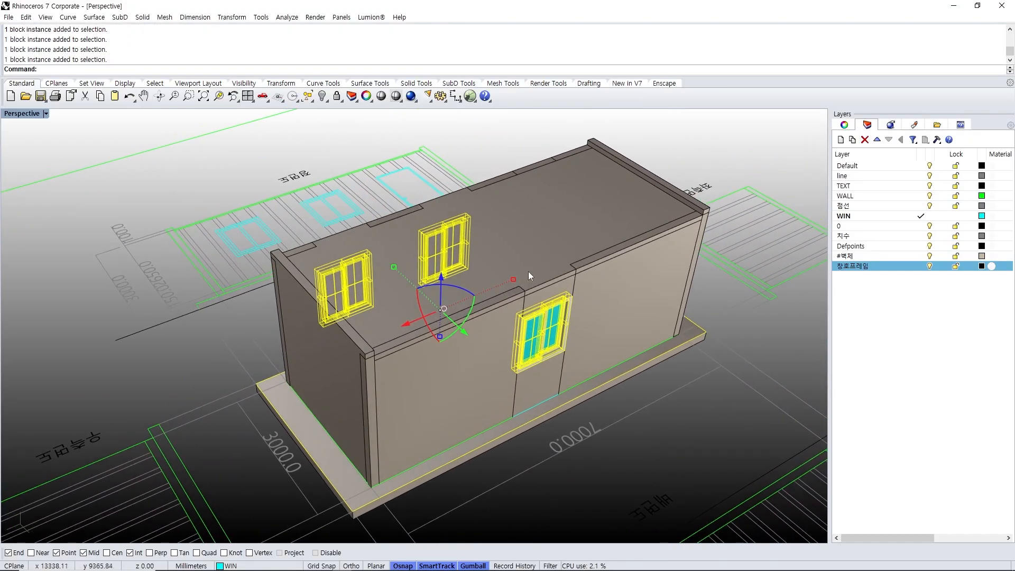
mouse_move(528, 272)
right_down()
mouse_move(446, 337)
mouse_move(305, 319)
right_up()
scroll(305, 319, down, 2)
mouse_move(262, 402)
shift+right_down()
mouse_move(569, 246)
mouse_move(462, 291)
mouse_move(426, 347)
mouse_move(529, 309)
shift+right_up()
scroll(569, 245, down, 2)
scroll(322, 288, up, 2)
key(Escape)
- Open the middle front window's Block 01 for in-place editing and zoom to its left sash's glass pane
click(321, 288)
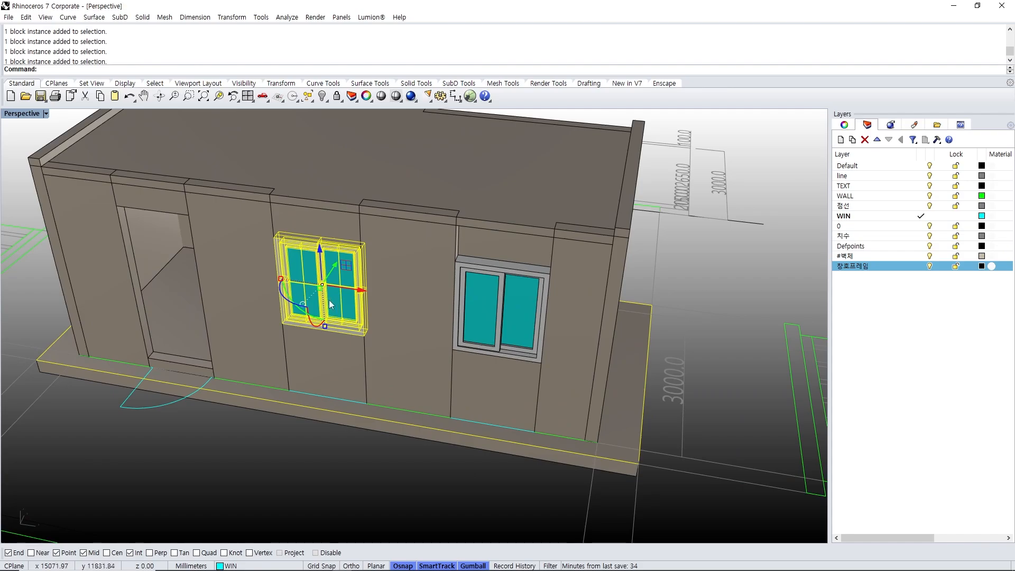
double_click(330, 304)
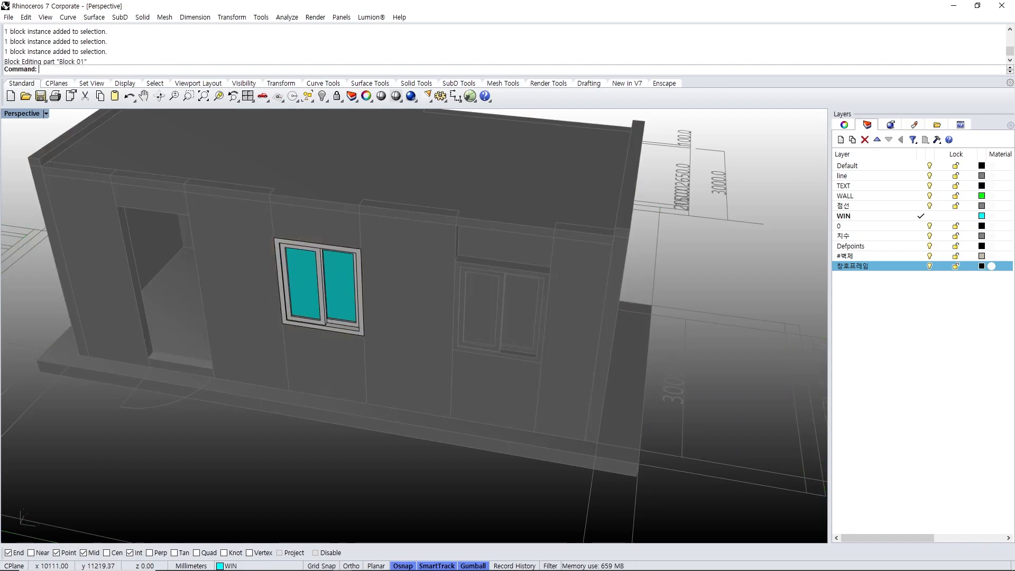
drag(495, 270, 734, 263)
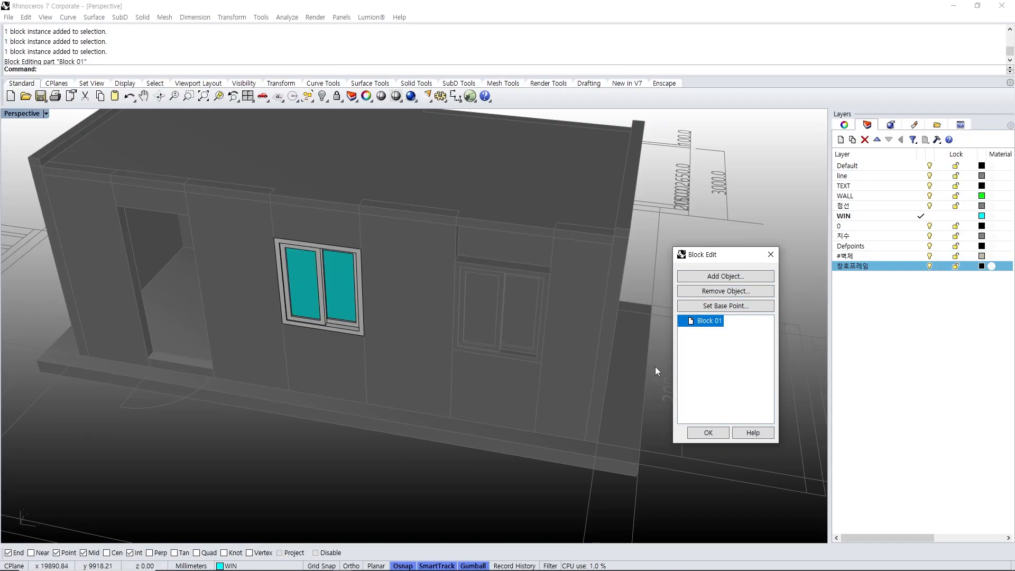
scroll(385, 400, up, 5)
click(489, 326)
text(Z)
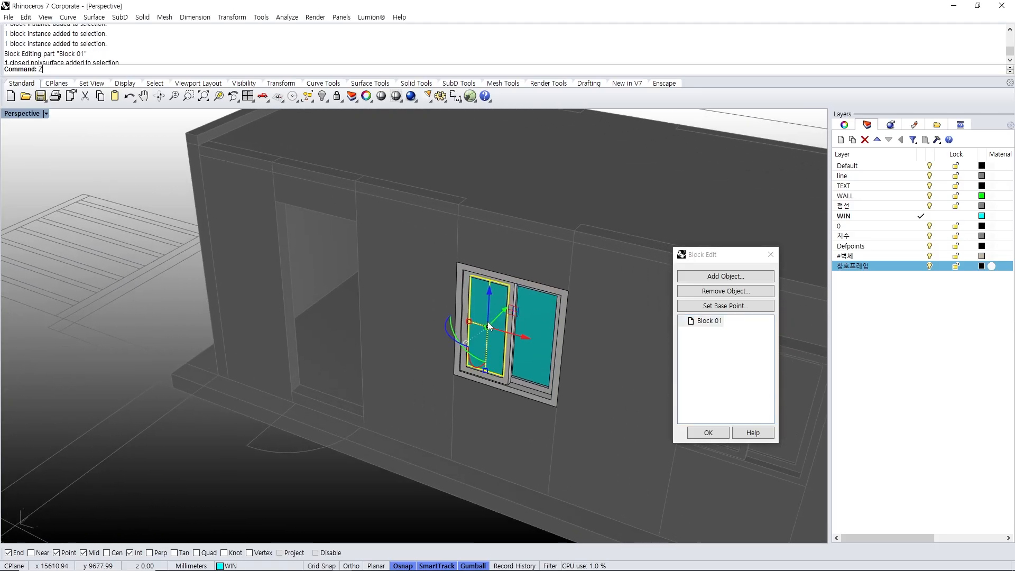
text(S)
key(Return)
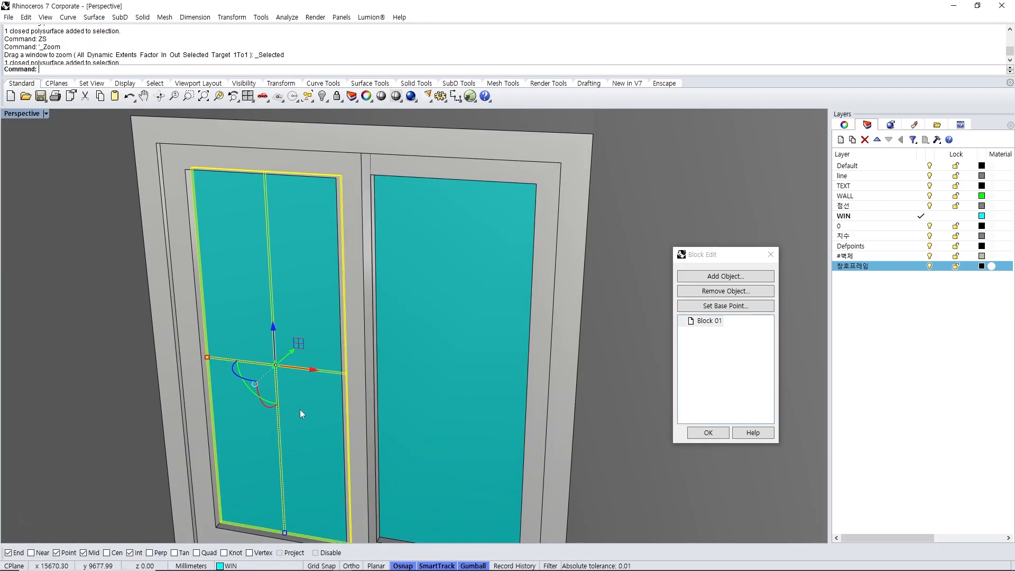
- Scale the left glass pane's thickness into a deep box projecting through both sides of the wall, and save the block edit
scroll(299, 409, down, 6)
right_drag(279, 416, 360, 319)
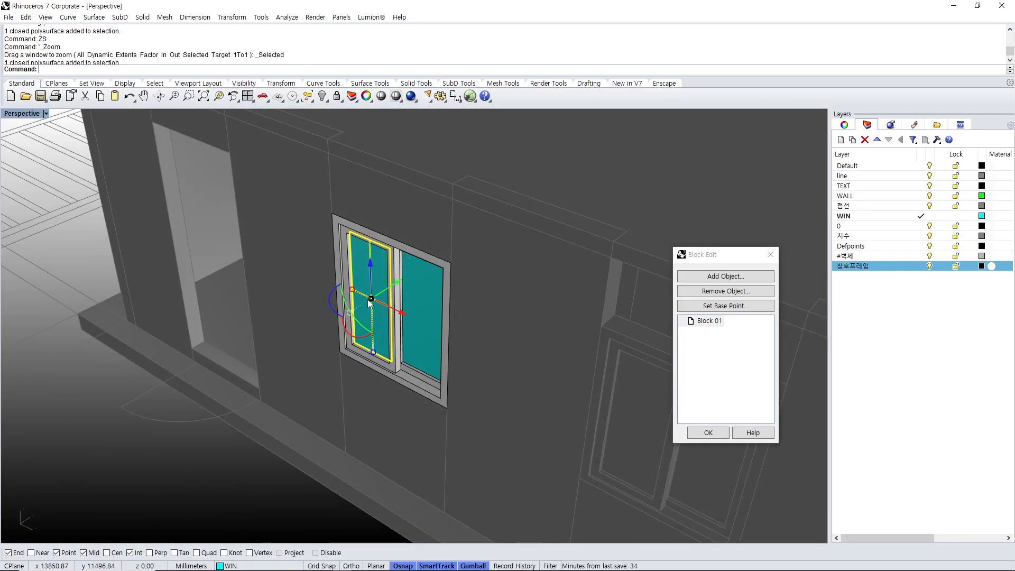
drag(369, 303, 347, 338)
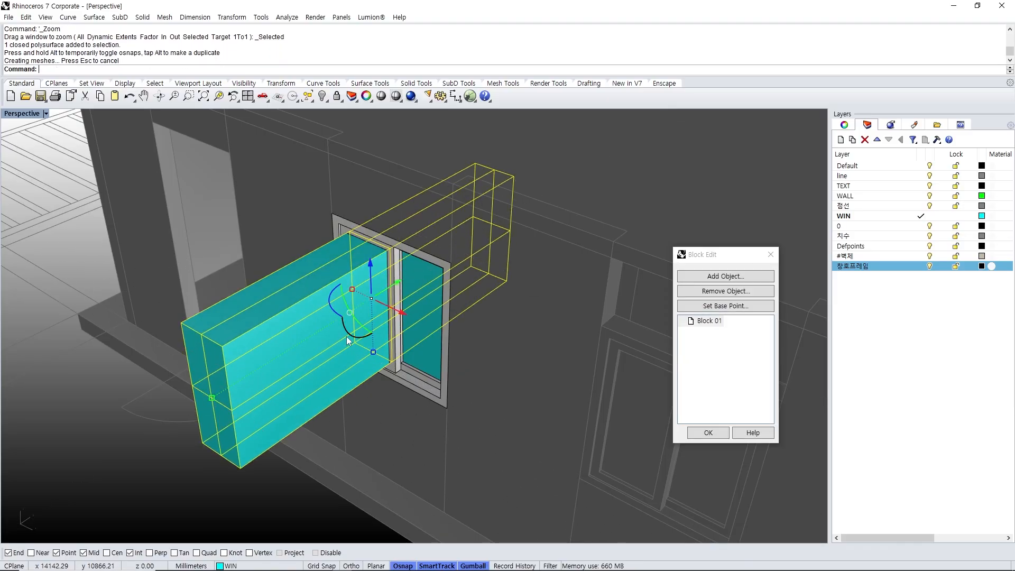
click(692, 436)
- Copy the wall block above the middle front window by its upper corner into the gap above the other front window
scroll(584, 397, down, 6)
right_drag(563, 364, 358, 391)
scroll(661, 332, up, 5)
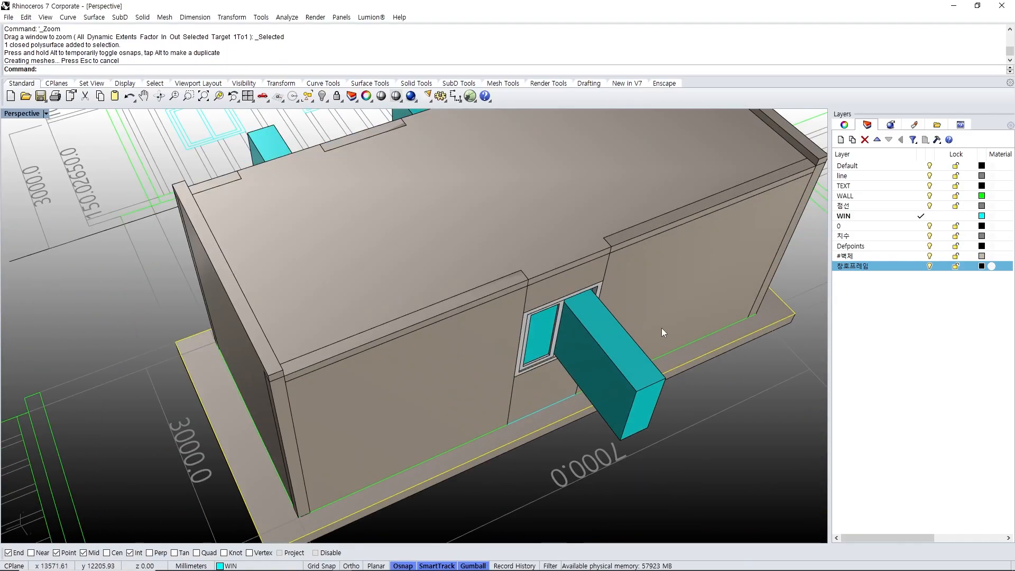
right_drag(566, 342, 720, 288)
right_drag(338, 301, 473, 322)
click(287, 255)
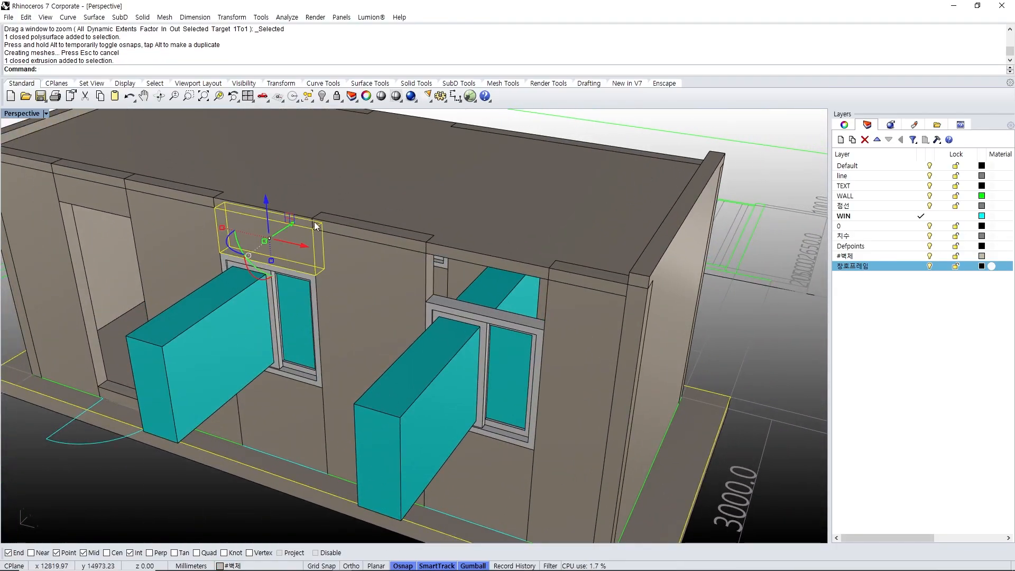
text(c)
key(Return)
click(316, 215)
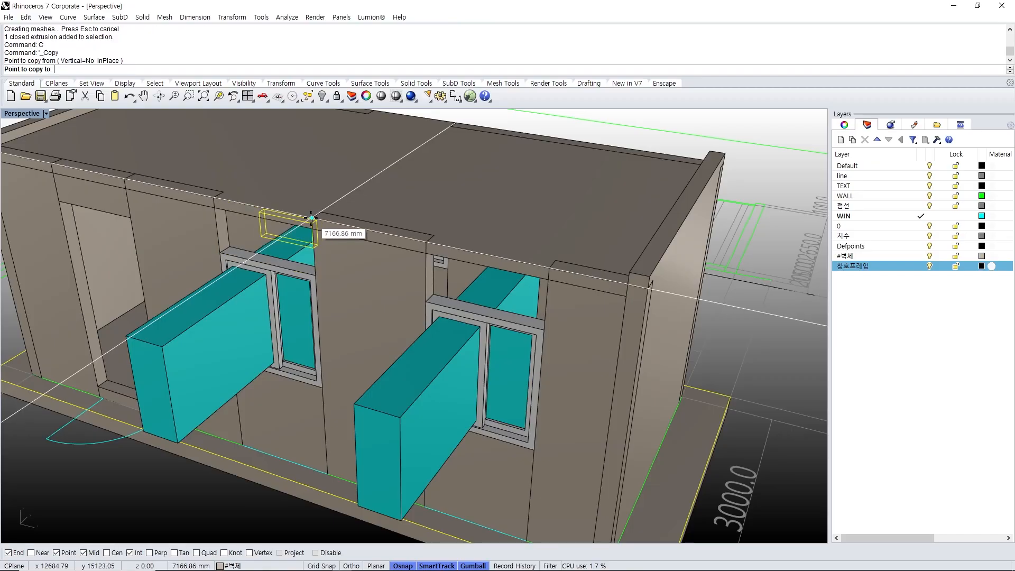
click(546, 268)
key(Return)
- Examine the rear and front window instances to see how the block edit carries over to each copy
right_drag(528, 315, 480, 331)
right_drag(497, 374, 403, 345)
click(405, 310)
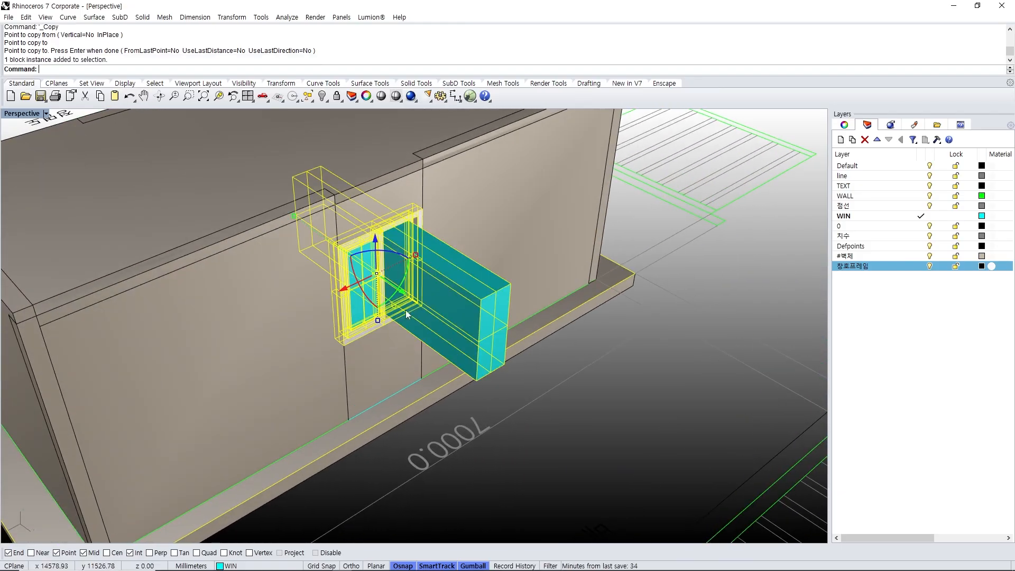
right_drag(405, 310, 556, 297)
key(Escape)
scroll(556, 298, down, 10)
right_drag(449, 330, 489, 320)
scroll(502, 337, up, 8)
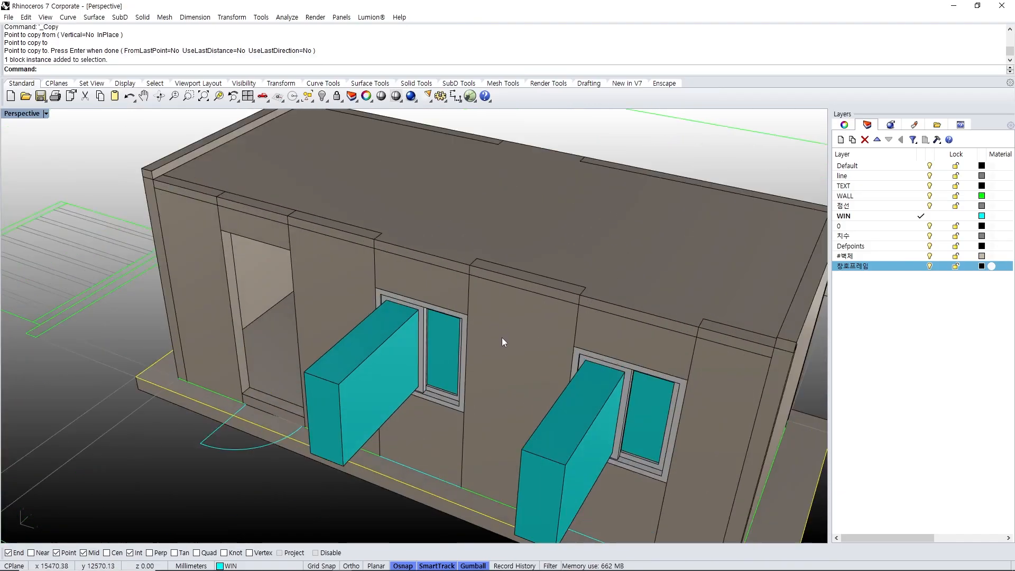
- Undo the wall copy and glass block edit, and copy the wall block above the middle front window by its corner into the other front window's gap
key(ctrl+z)
key(ctrl+z)
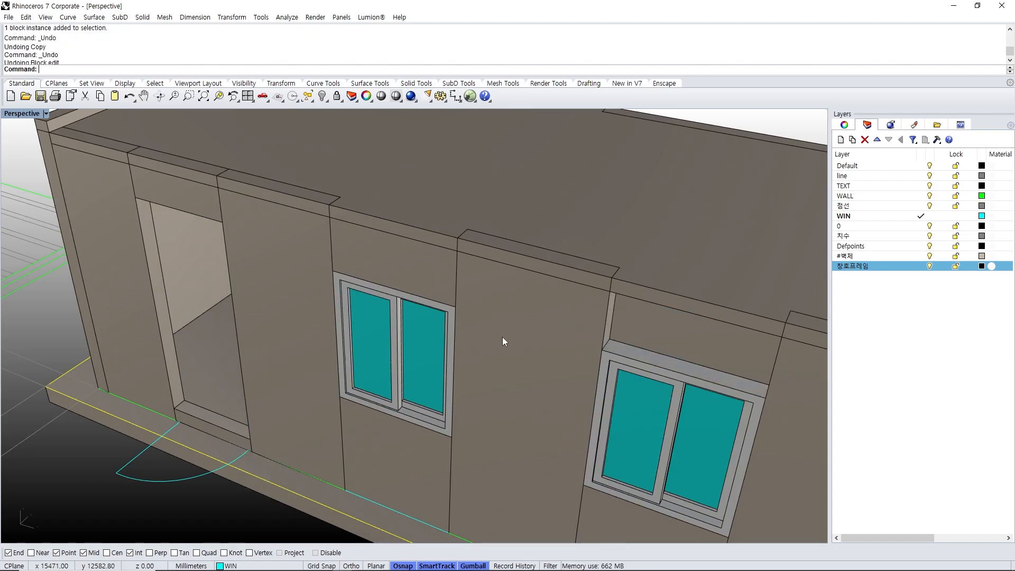
click(450, 247)
text(c)
key(Return)
click(458, 238)
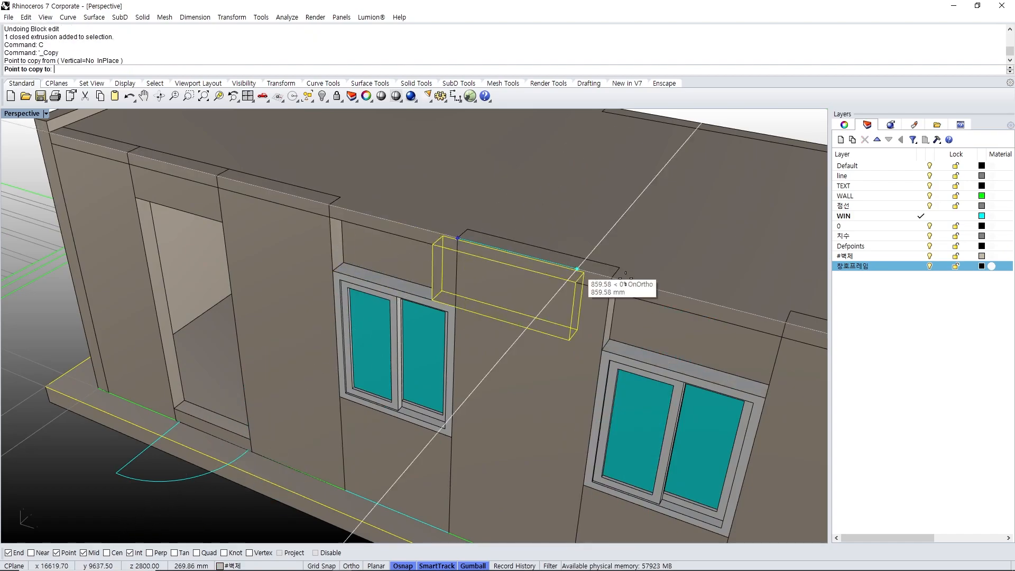
key(Return)
scroll(661, 303, down, 8)
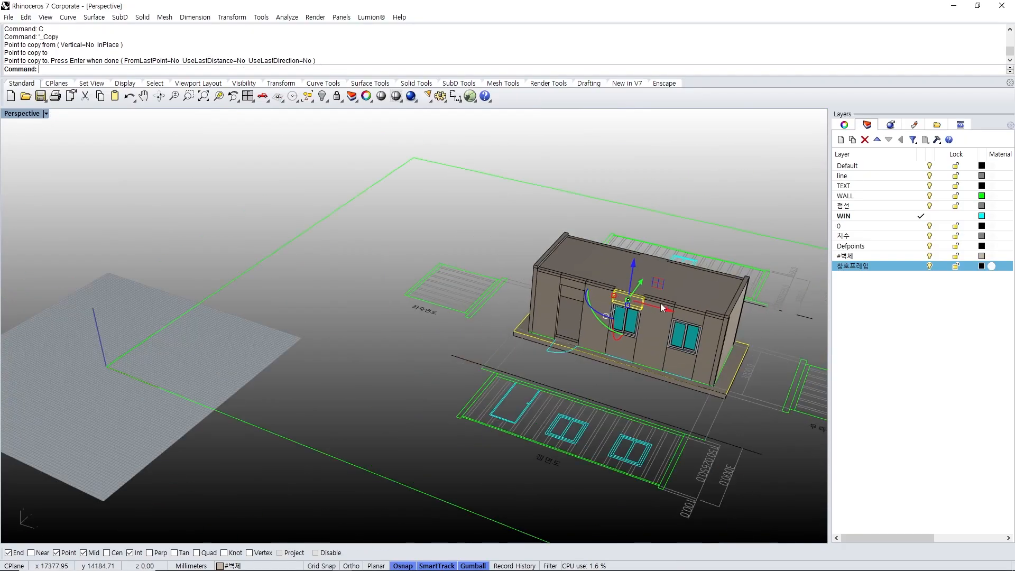
key(Escape)
- Examine the facade and select the two front window blocks in turn to check how they sit in their openings
right_drag(660, 303, 475, 375)
scroll(582, 354, up, 6)
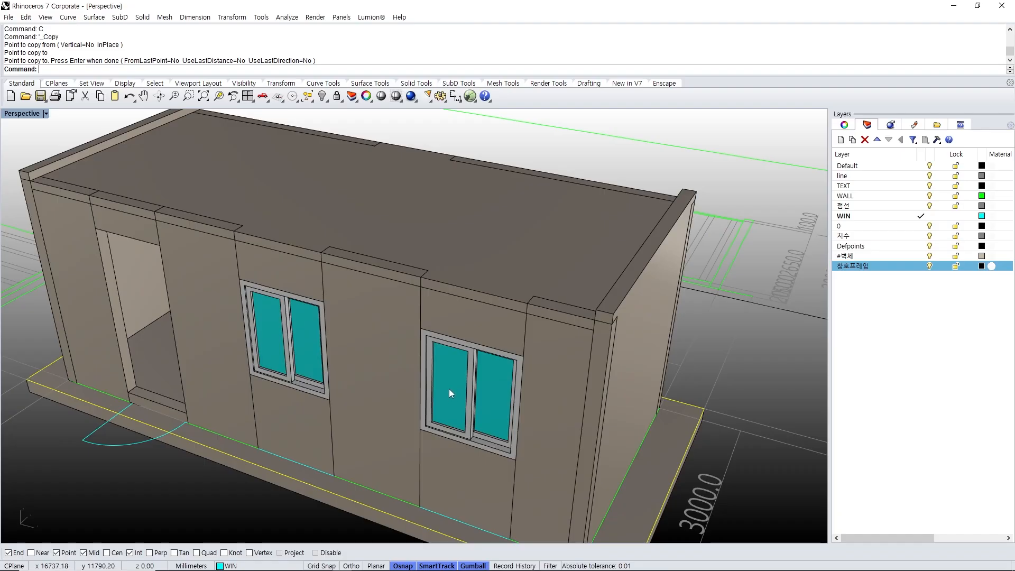
right_drag(433, 385, 423, 329)
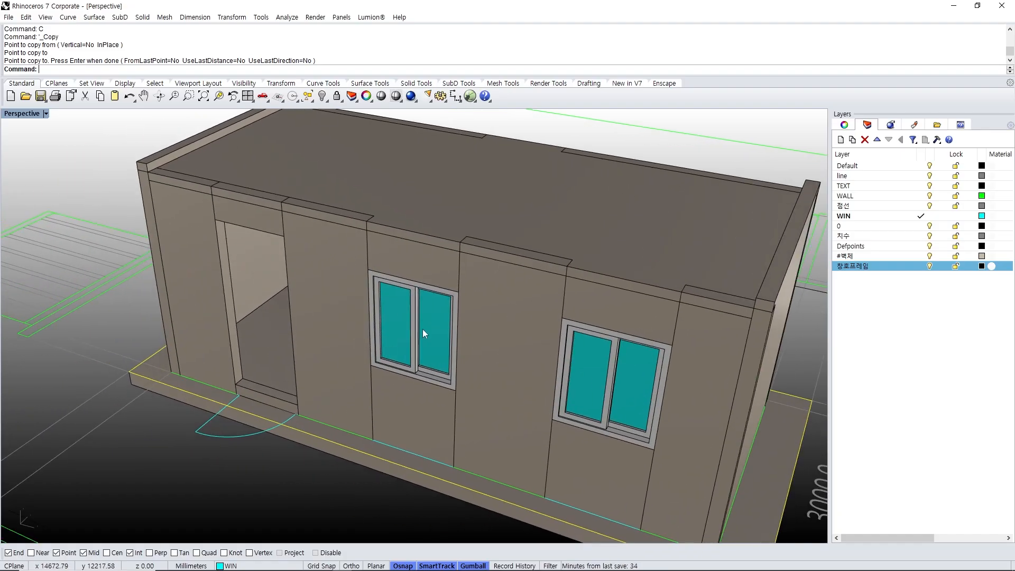
click(423, 328)
click(588, 391)
key(Escape)
shift+right_drag(432, 365, 394, 349)
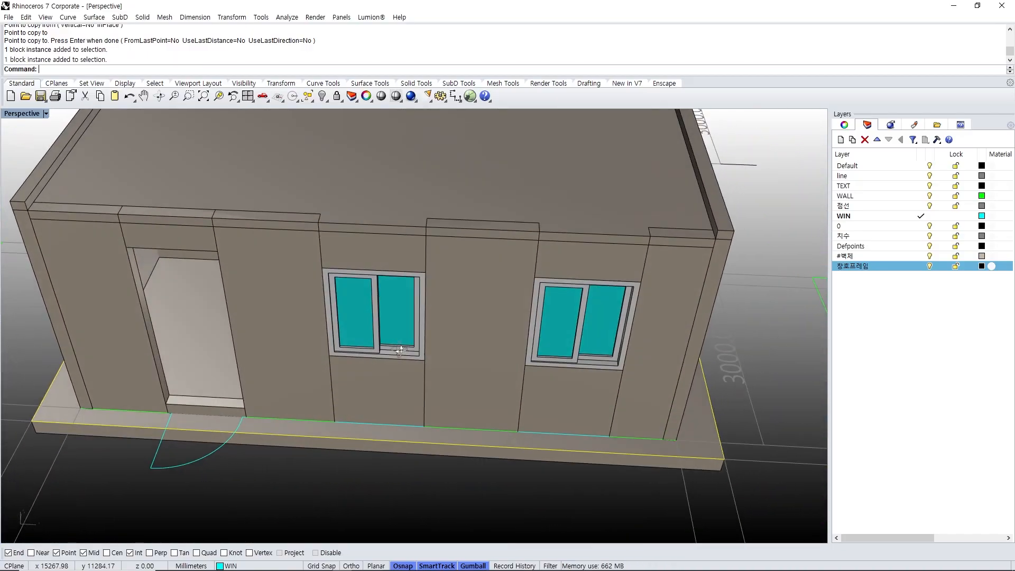
mouse_move(281, 358)
shift+right_down()
mouse_move(489, 282)
mouse_move(476, 324)
mouse_move(426, 318)
mouse_move(309, 339)
shift+right_up()
- Draw a 150 mm high box over the door's outer outline in the front elevation drawing, from one top corner to the diagonally opposite bottom corner
scroll(489, 281, down, 10)
scroll(426, 319, up, 10)
scroll(433, 344, up, 10)
scroll(308, 339, down, 6)
shift+right_drag(339, 232, 476, 296)
scroll(511, 348, down, 3)
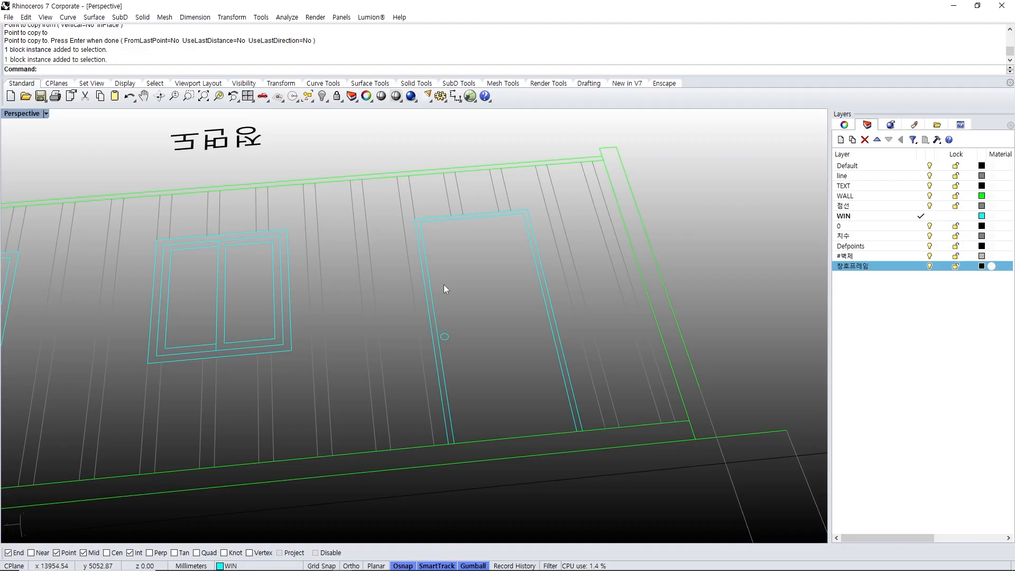
scroll(443, 285, up, 5)
text(bb)
key(Return)
click(397, 191)
scroll(397, 190, down, 5)
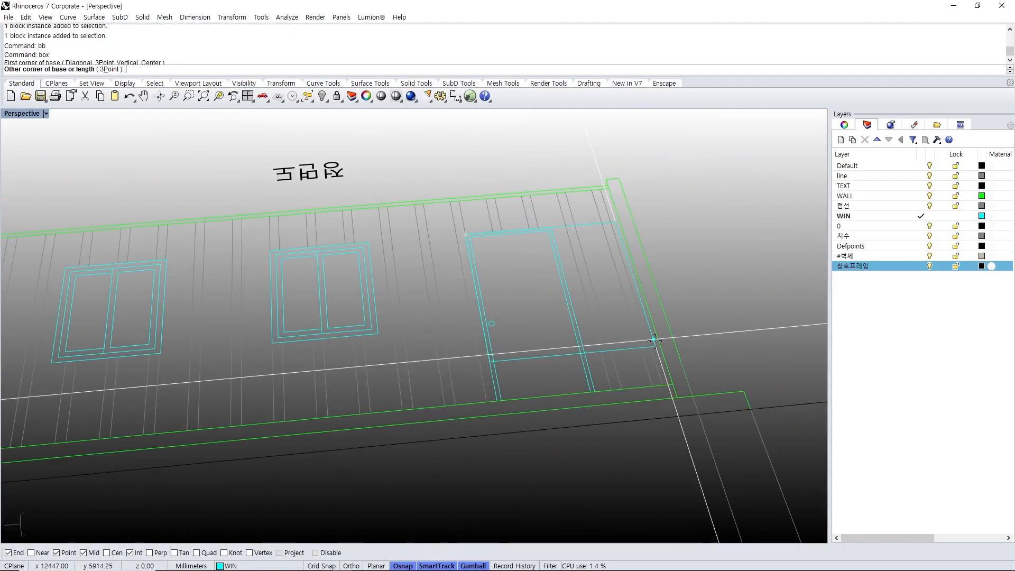
scroll(564, 341, up, 4)
click(524, 385)
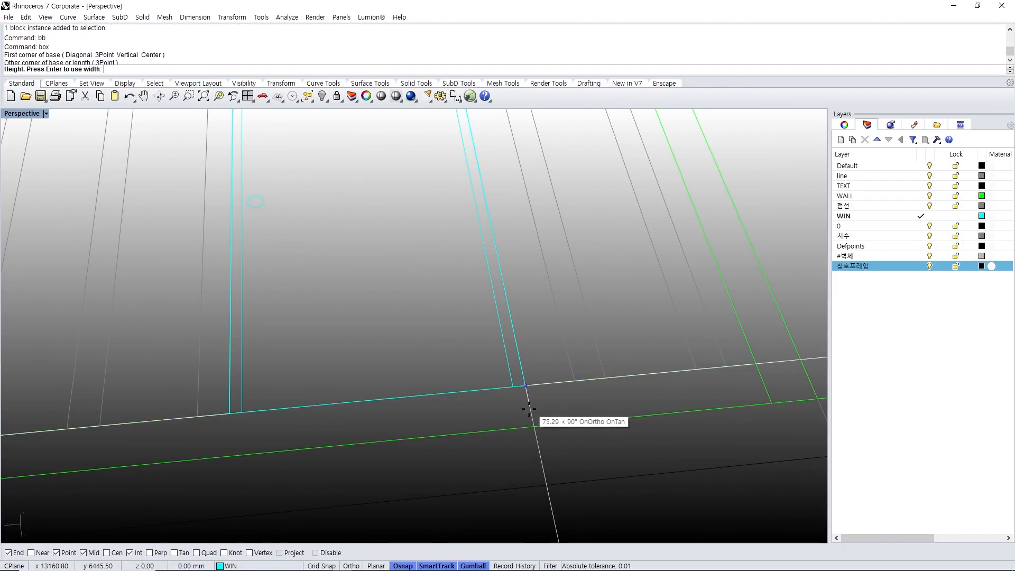
text(150)
key(Return)
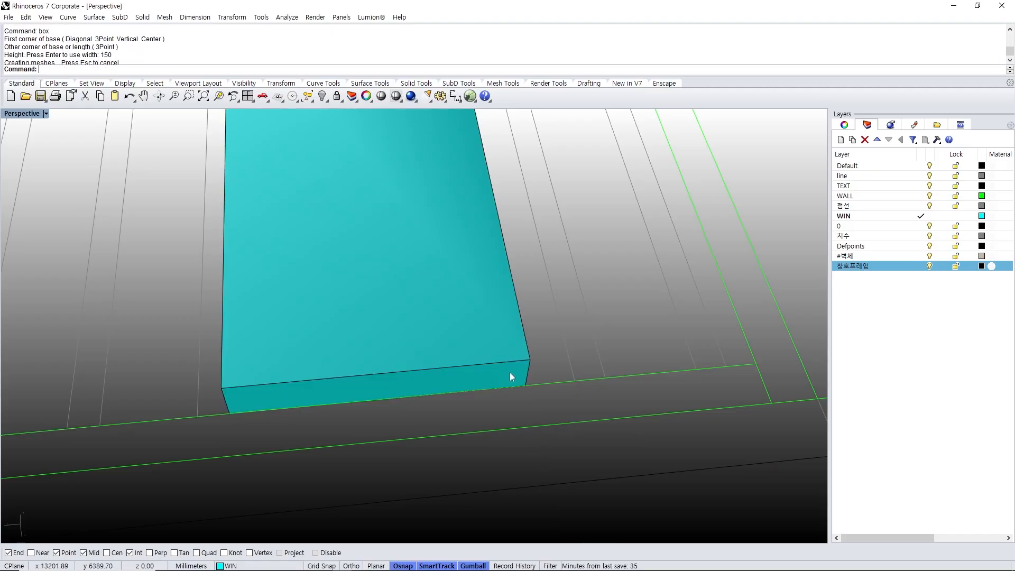
- Move the door box vertically down by its full thickness so its top face lies level with the elevation drawing
right_drag(509, 372, 453, 296)
text(mm)
key(Return)
click(531, 358)
click(528, 385)
key(Escape)
- Draw a second box over the door's inner outline, running down to the underside of the outer box
scroll(531, 379, down, 5)
scroll(491, 326, up, 3)
right_drag(490, 326, 416, 238)
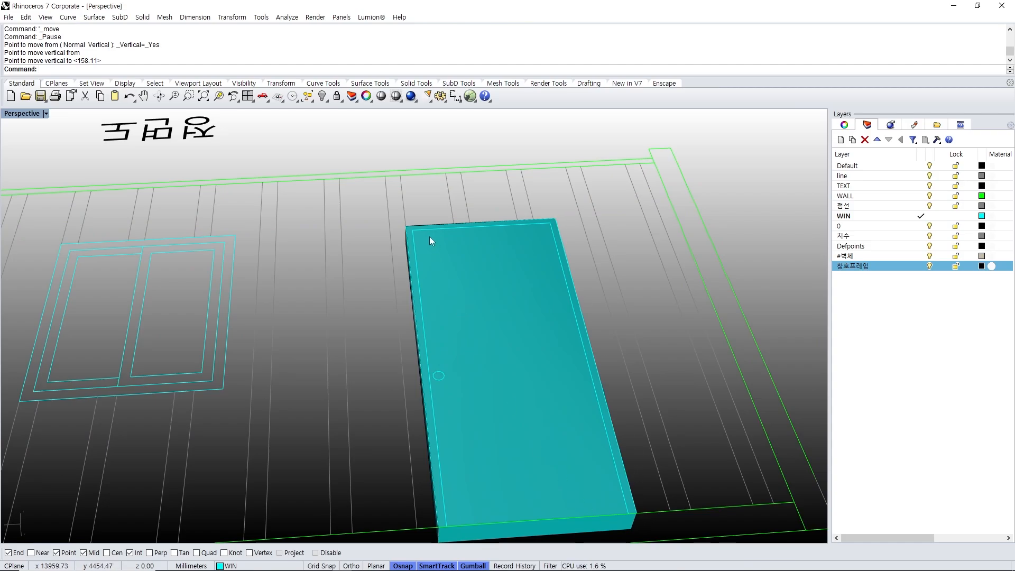
text(bb)
key(Return)
click(412, 229)
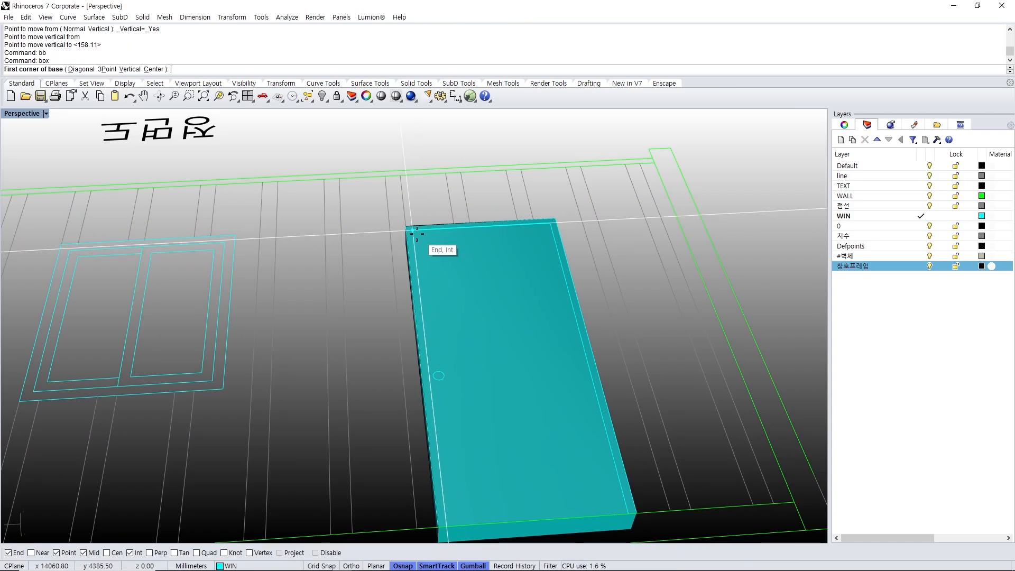
click(635, 513)
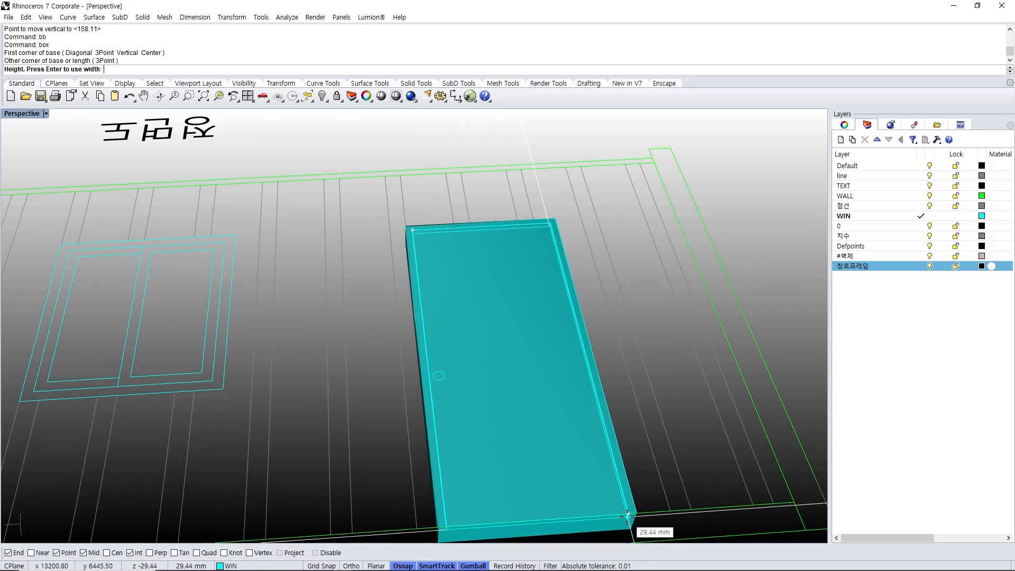
scroll(580, 378, up, 3)
scroll(555, 290, up, 5)
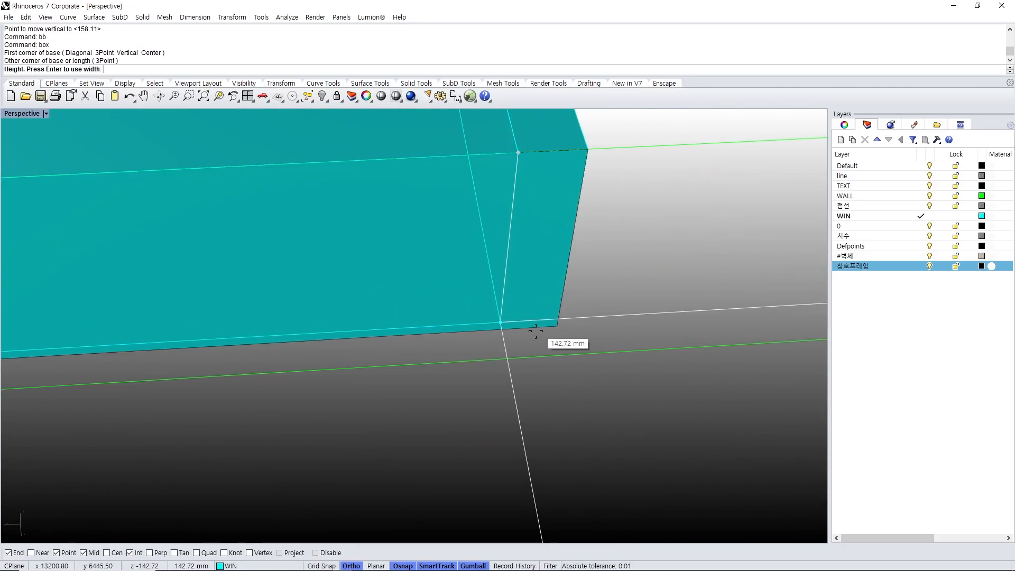
click(501, 332)
scroll(492, 315, down, 5)
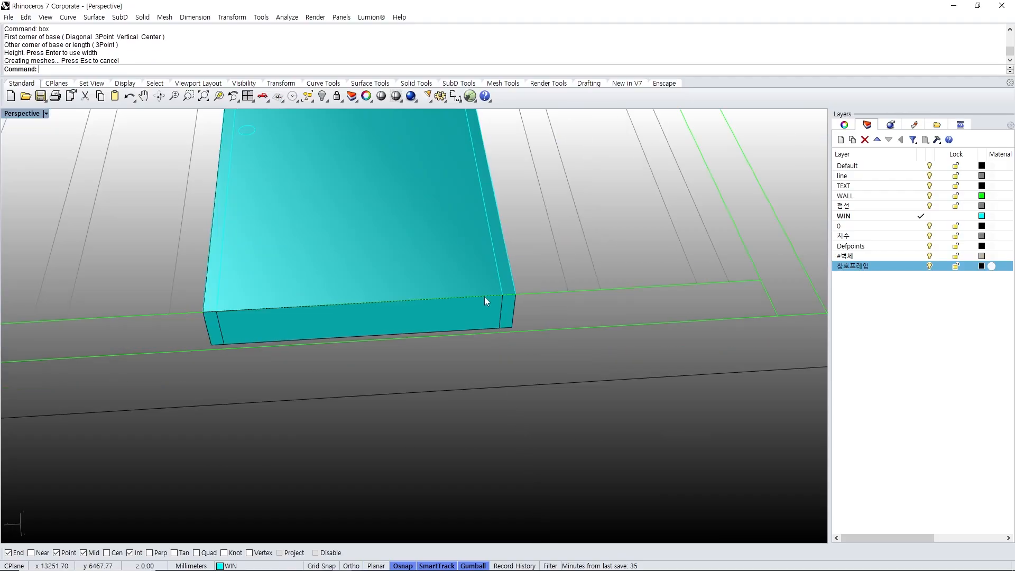
- Select the inner and outer door boxes in turn to examine how they overlap at the open bottom end
click(465, 321)
click(499, 352)
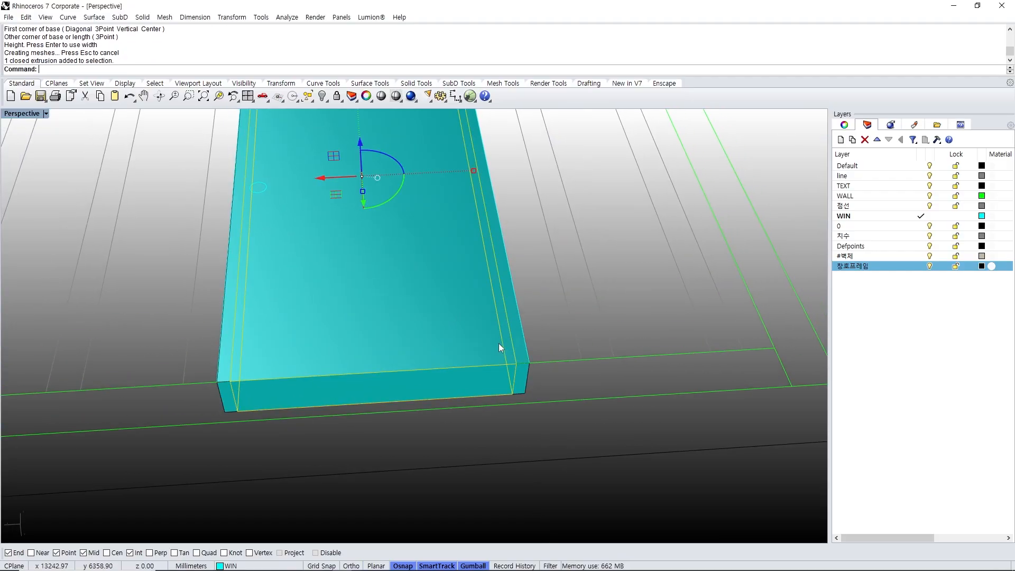
click(528, 379)
key(Escape)
mouse_move(470, 355)
right_down()
mouse_move(449, 360)
mouse_move(468, 361)
right_up()
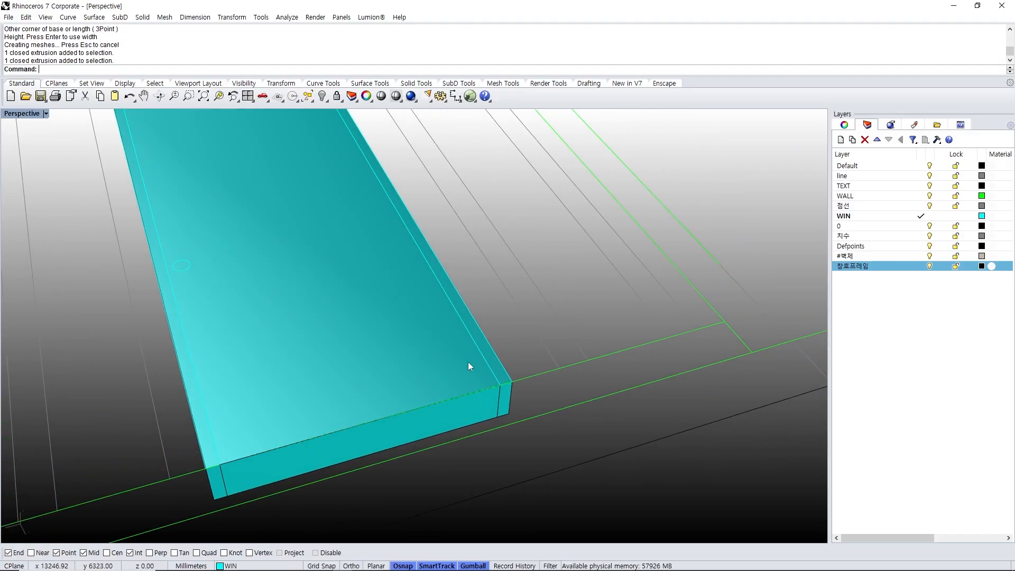
shift+right_drag(170, 399, 388, 325)
click(382, 326)
shift+right_drag(421, 279, 405, 328)
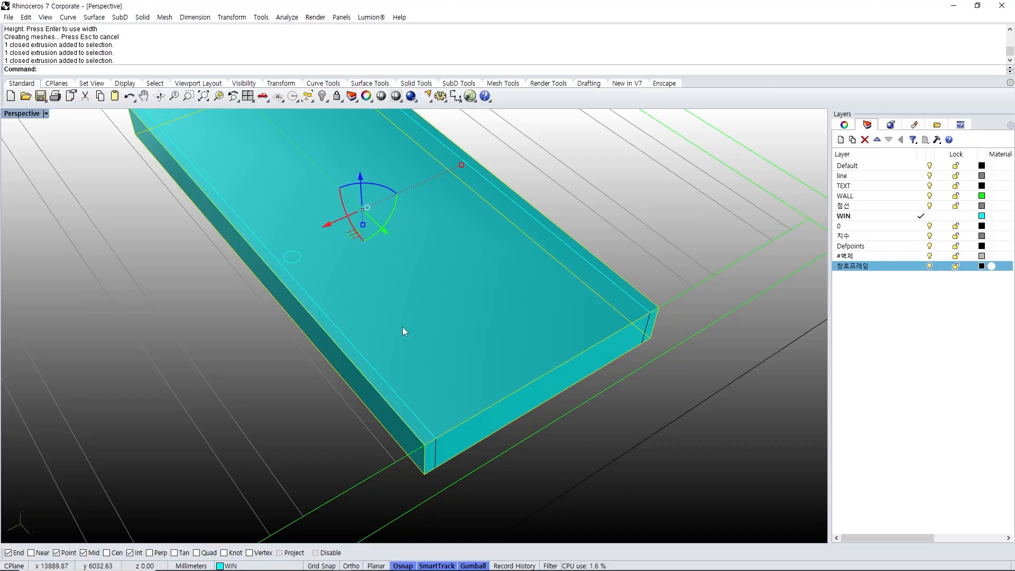
key(Escape)
key(Escape)
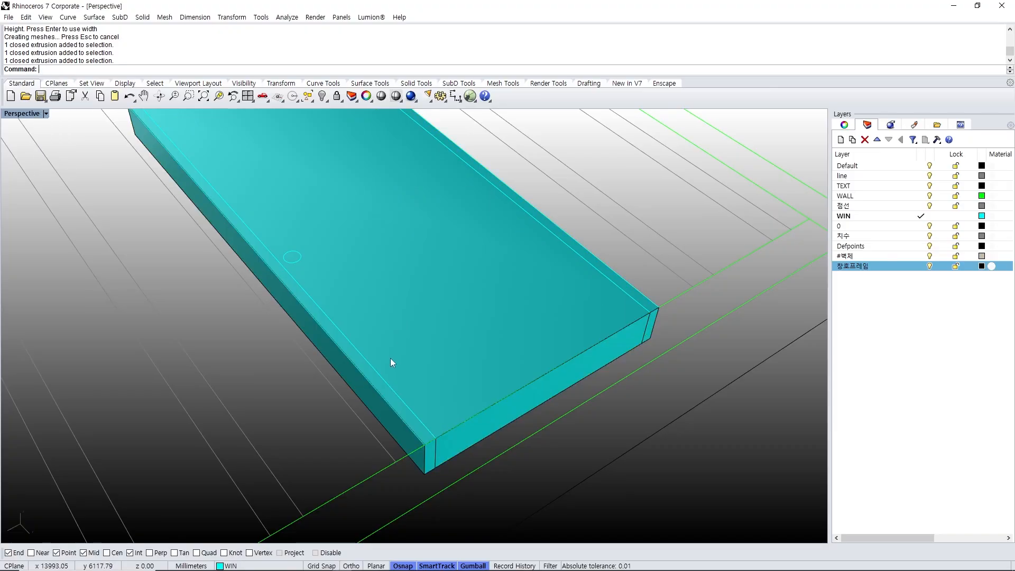
- Subtract the inner box from the outer door box with Boolean Difference, keeping the inner box with DeleteInput=No
click(347, 376)
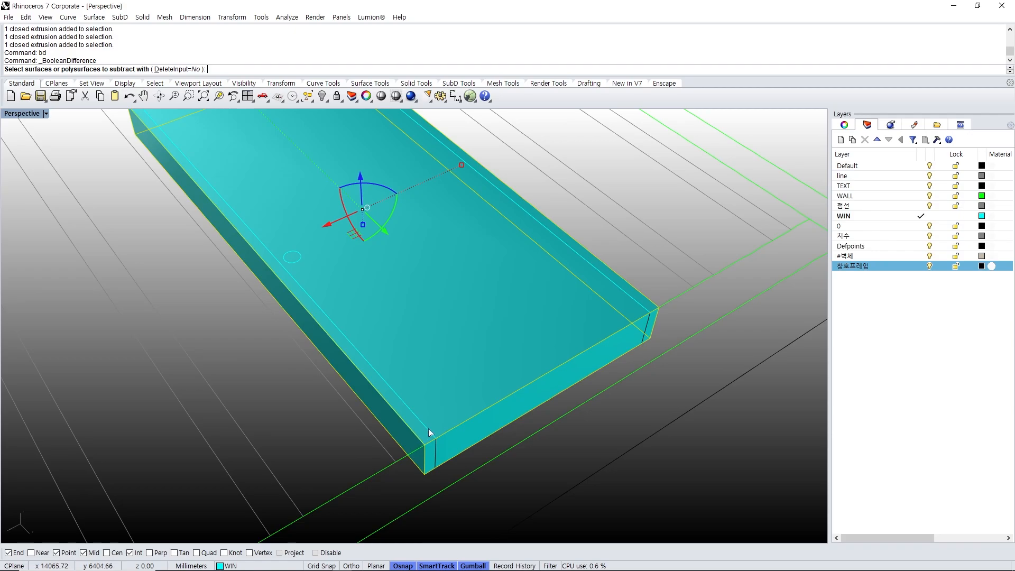
click(475, 359)
key(Return)
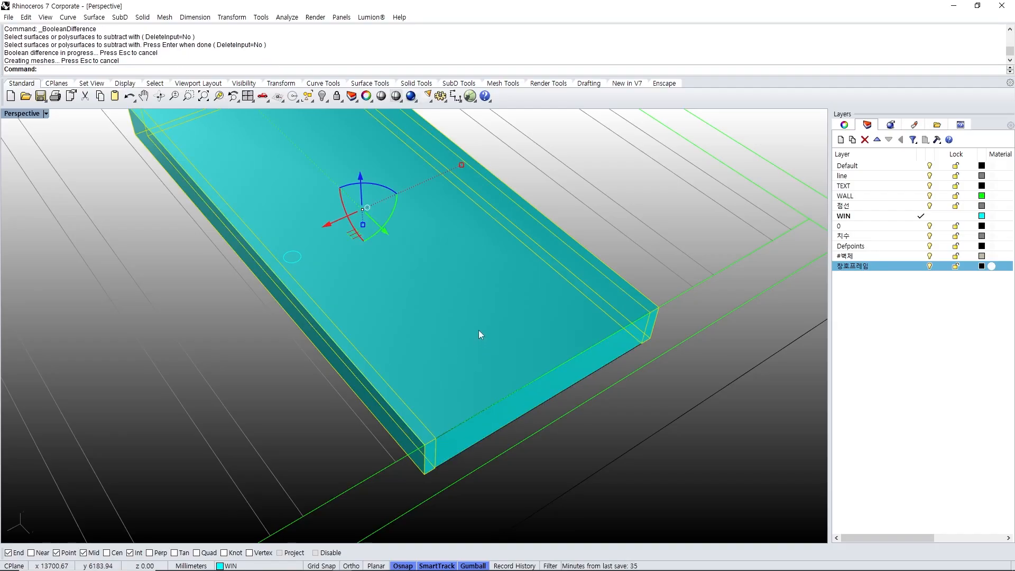
key(Escape)
- Select the hollowed door frame and examine its shape from several sides
scroll(480, 305, down, 7)
right_drag(454, 262, 429, 335)
shift+right_drag(386, 440, 499, 352)
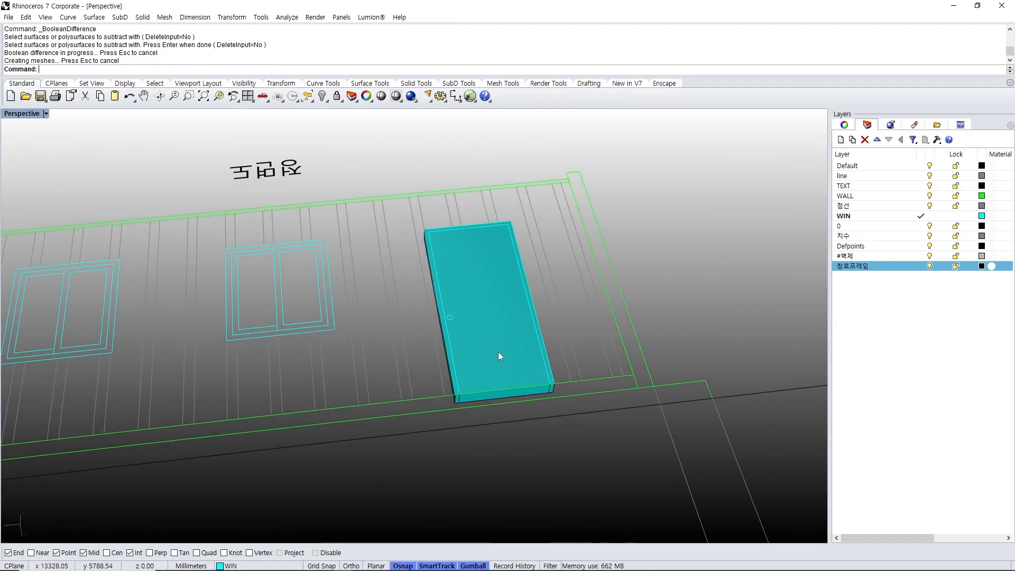
scroll(516, 326, up, 8)
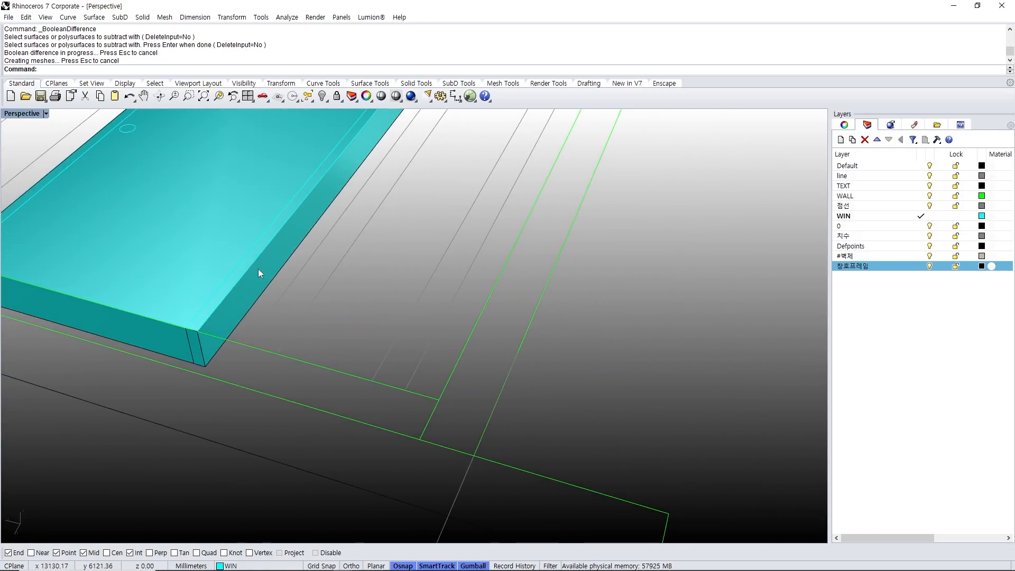
click(258, 274)
scroll(370, 280, down, 6)
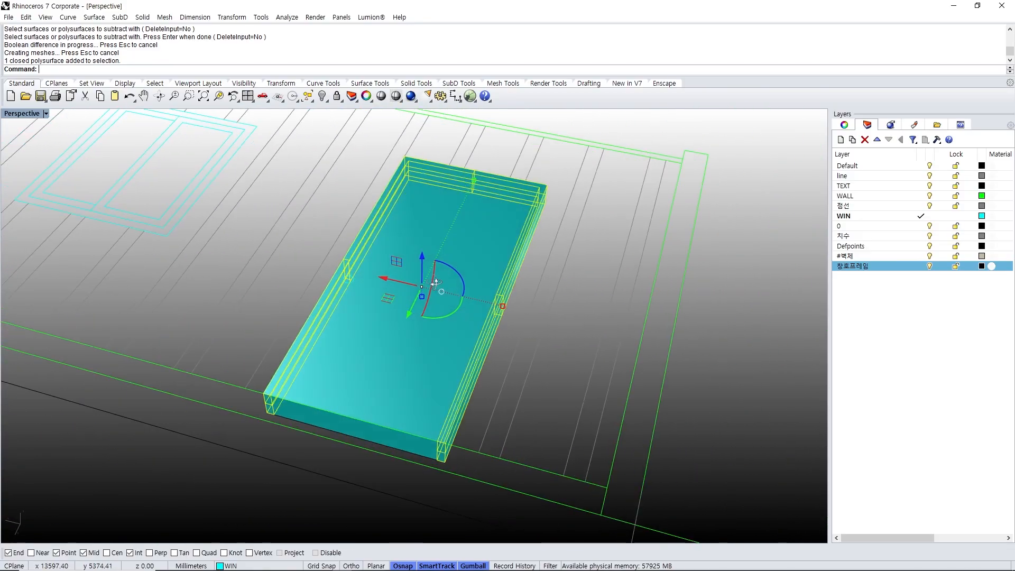
right_drag(435, 284, 531, 263)
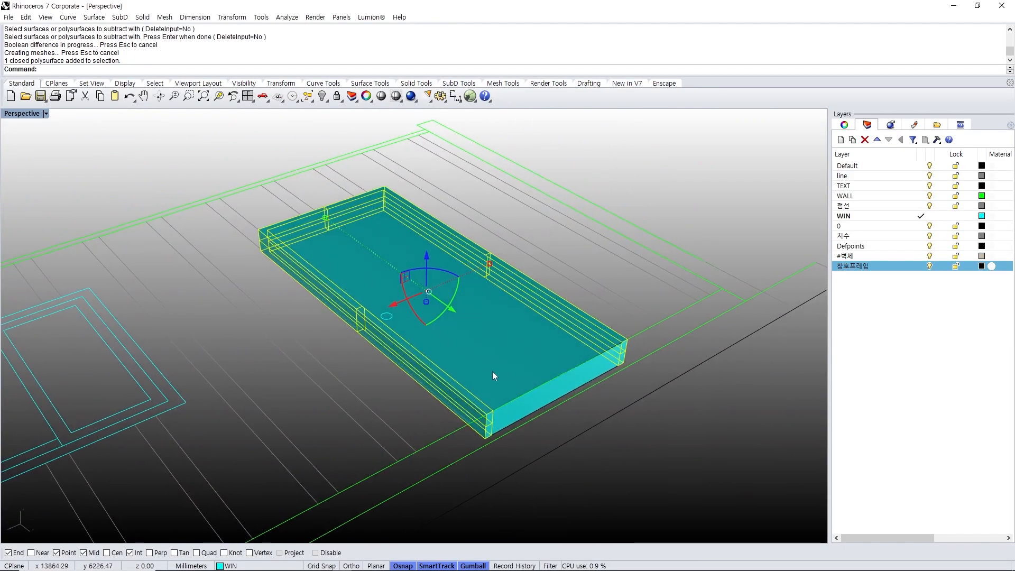
key(Escape)
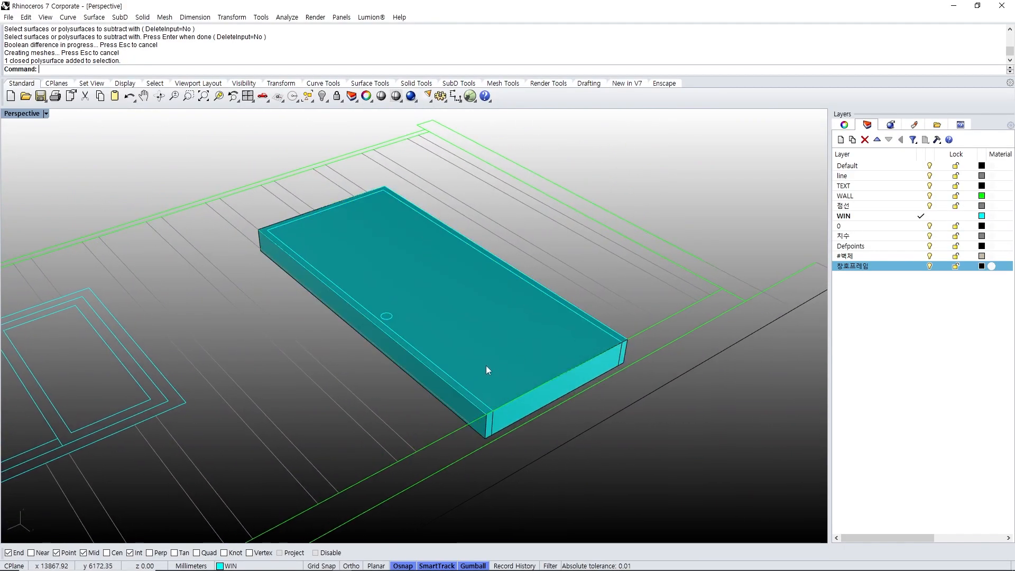
- Scale the inner door panel's thickness in one direction from its mid-thickness point, setting the half thickness to 25 mm
scroll(475, 359, up, 4)
scroll(464, 341, down, 2)
click(464, 341)
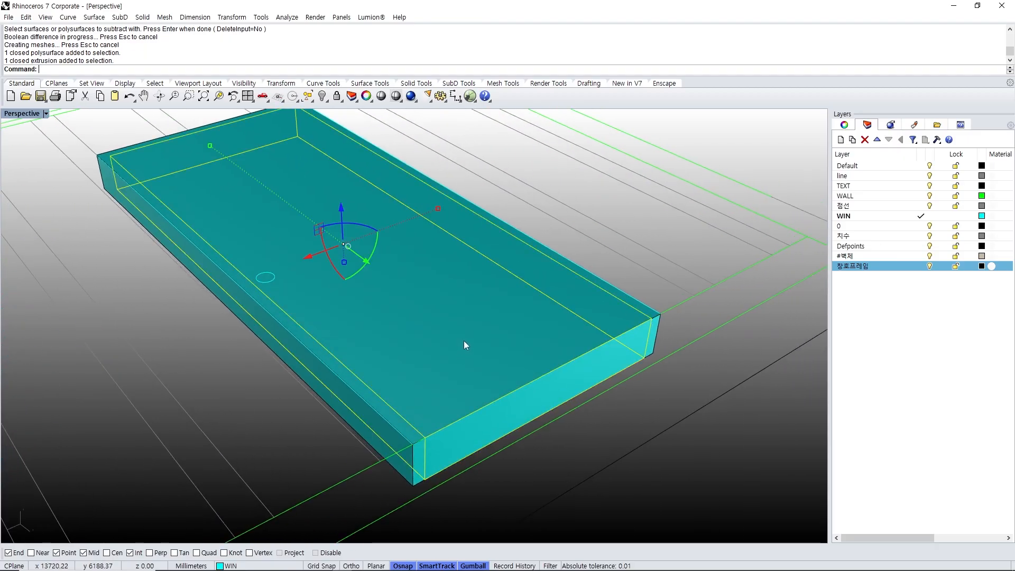
text(w)
key(Return)
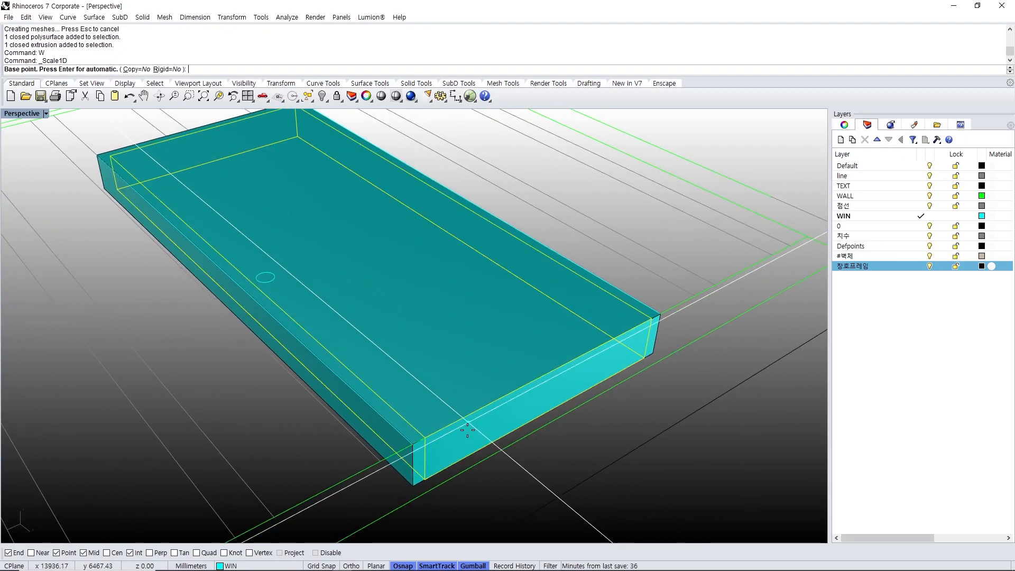
click(426, 458)
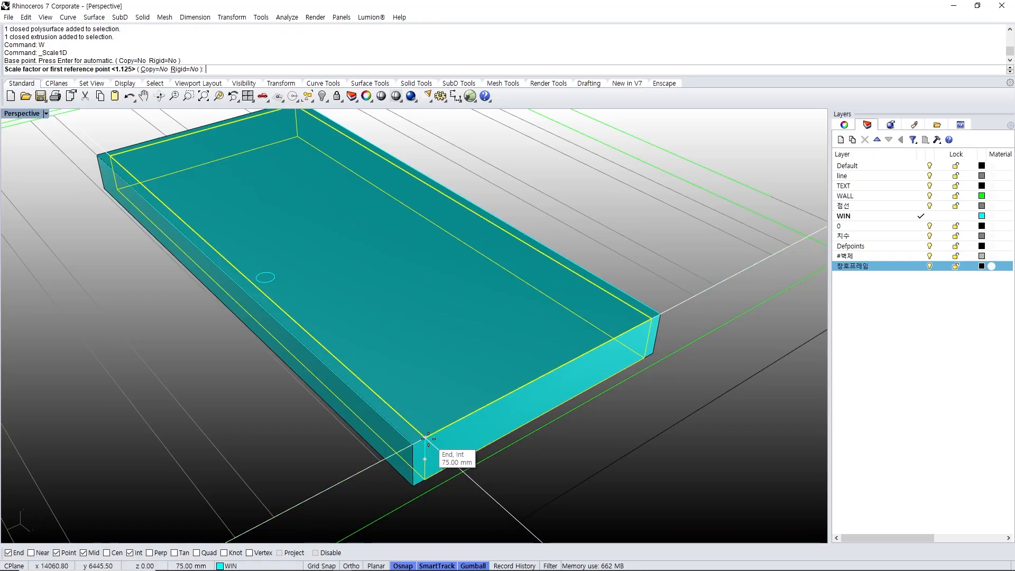
click(428, 438)
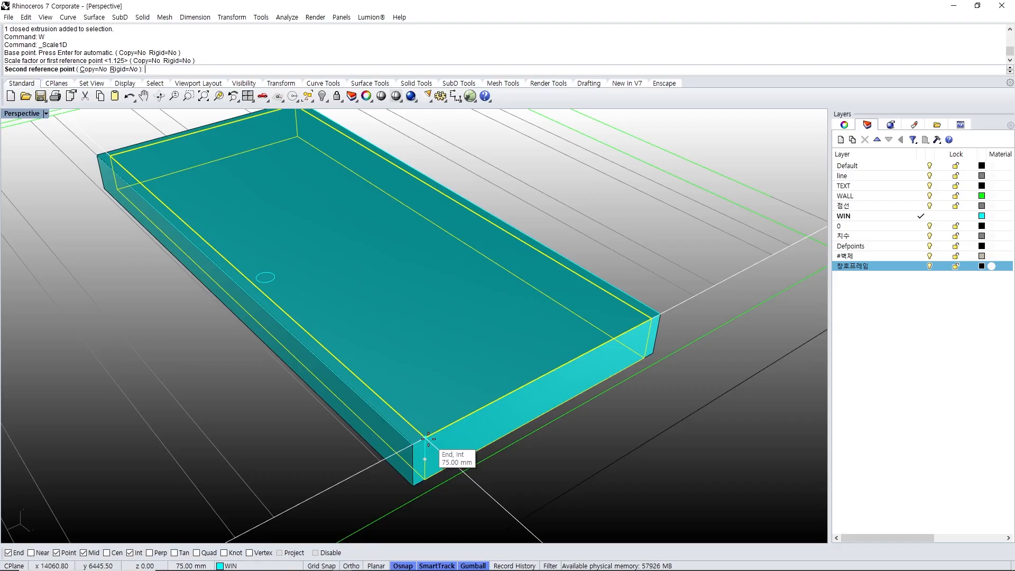
text(25)
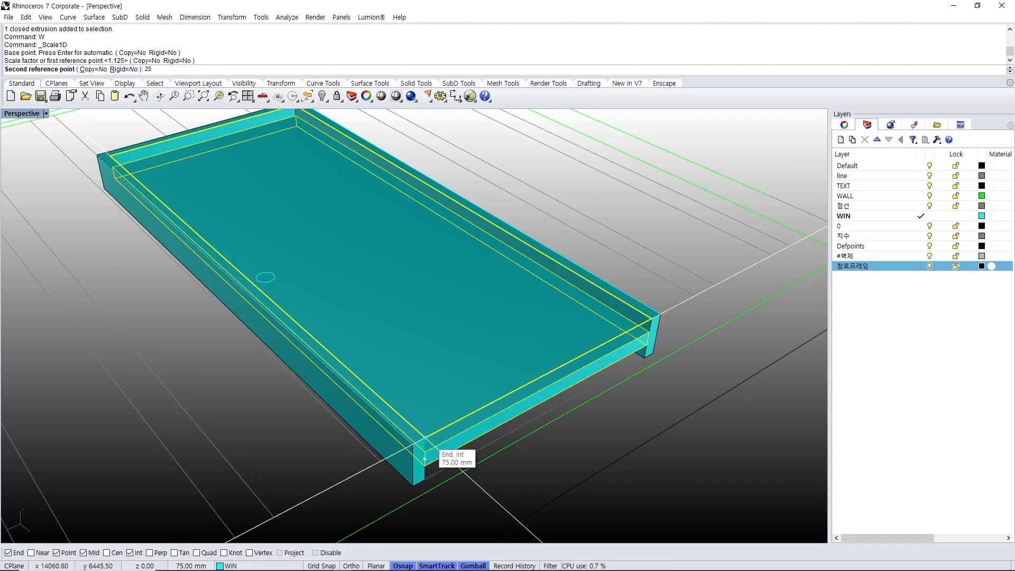
key(Return)
key(Escape)
- Examine the recessed door panel and the door handle circle beside the frame's inner edge
scroll(448, 264, up, 5)
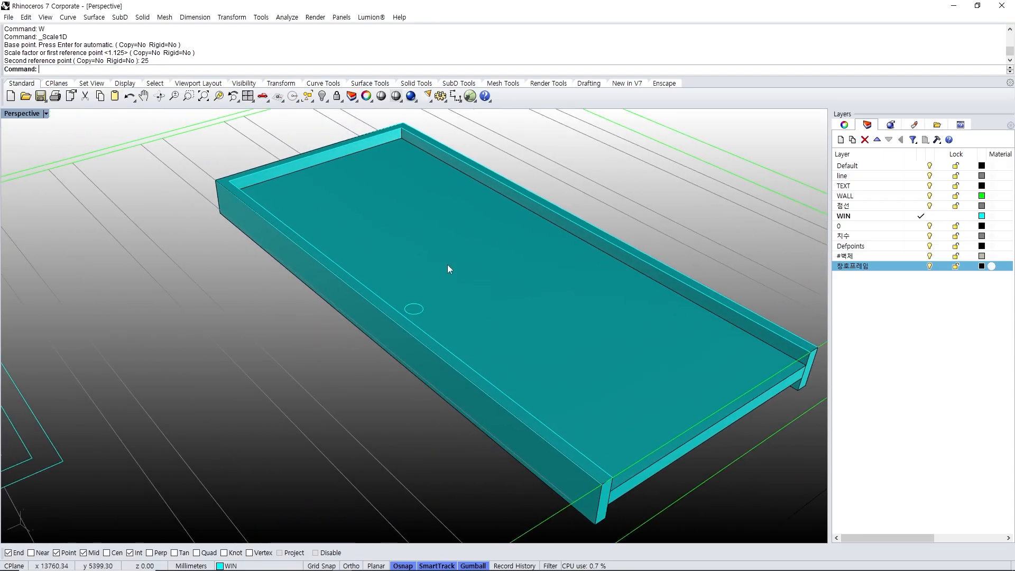
scroll(402, 315, down, 5)
scroll(404, 312, up, 5)
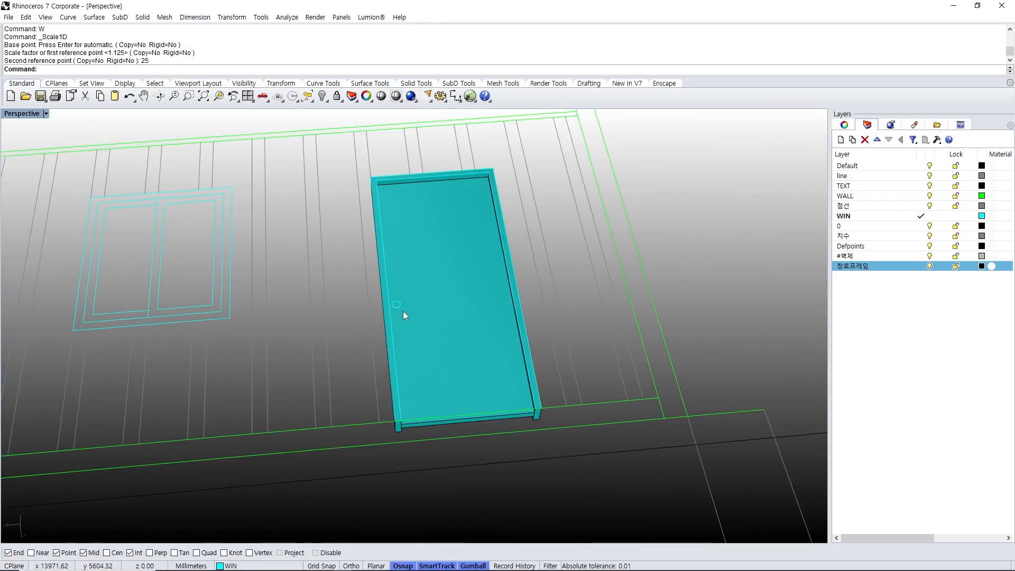
scroll(390, 307, down, 5)
scroll(410, 288, up, 6)
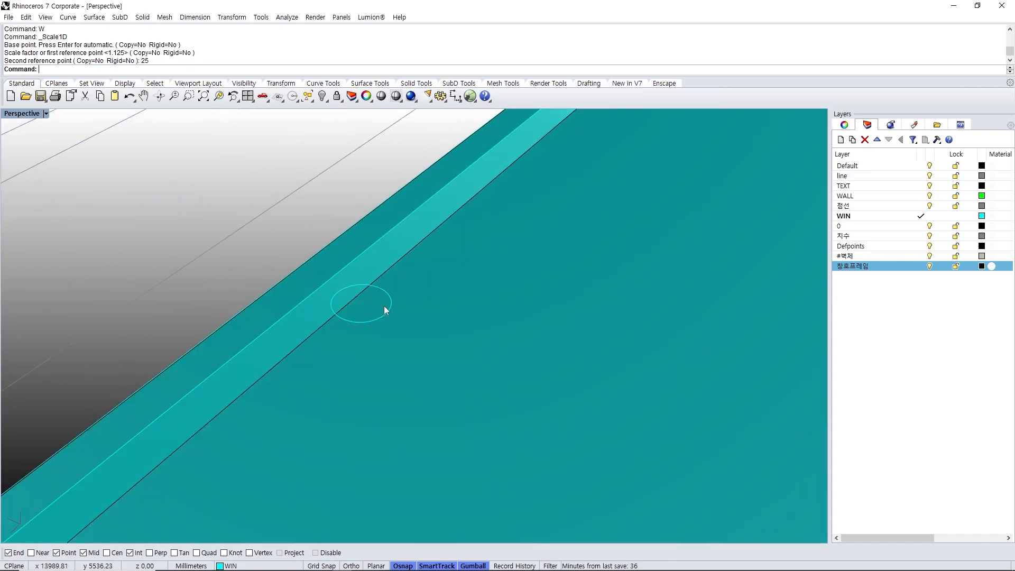
scroll(404, 292, down, 5)
scroll(404, 290, up, 4)
scroll(404, 288, down, 4)
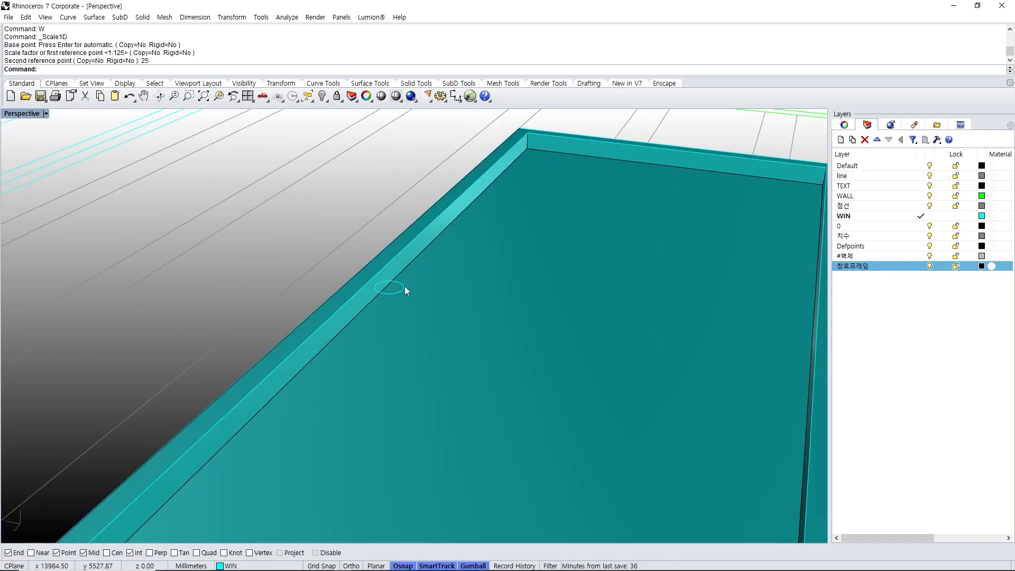
- Create a sphere for the door handle with the 3Point option, picking three points around the handle circle
mouse_move(390, 337)
right_down()
mouse_move(406, 326)
mouse_move(396, 338)
right_up()
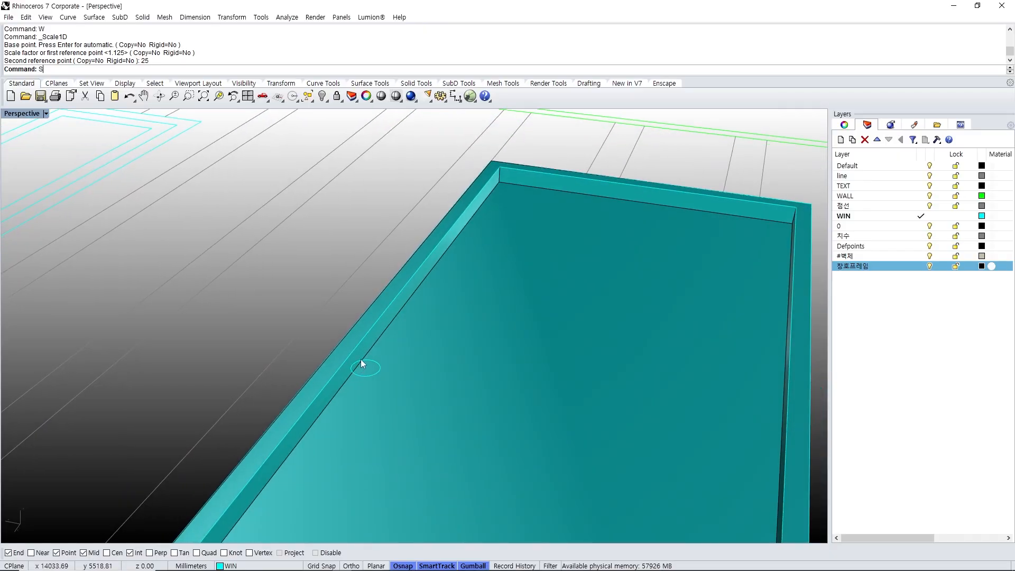
text(PERE)
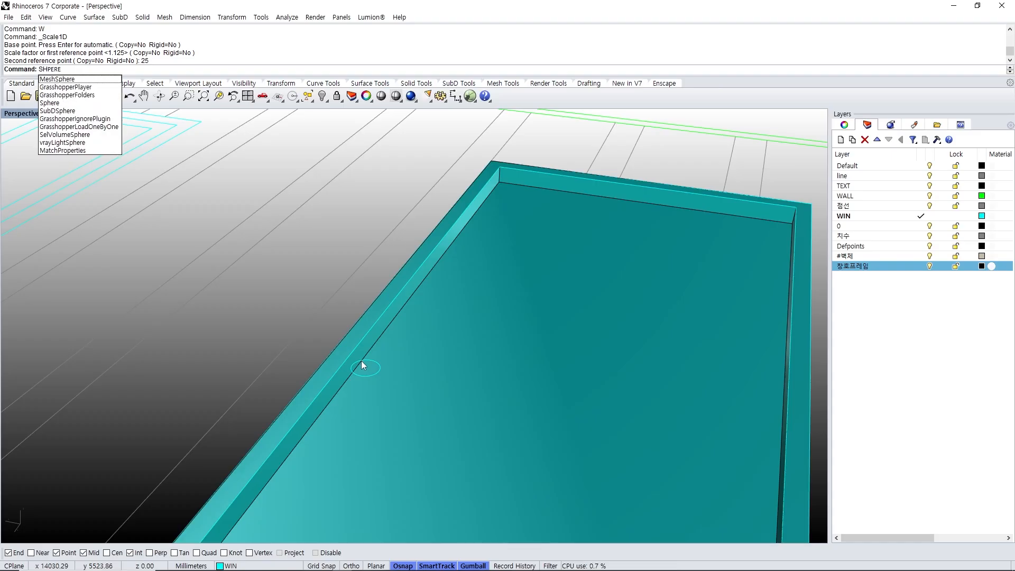
key(Return)
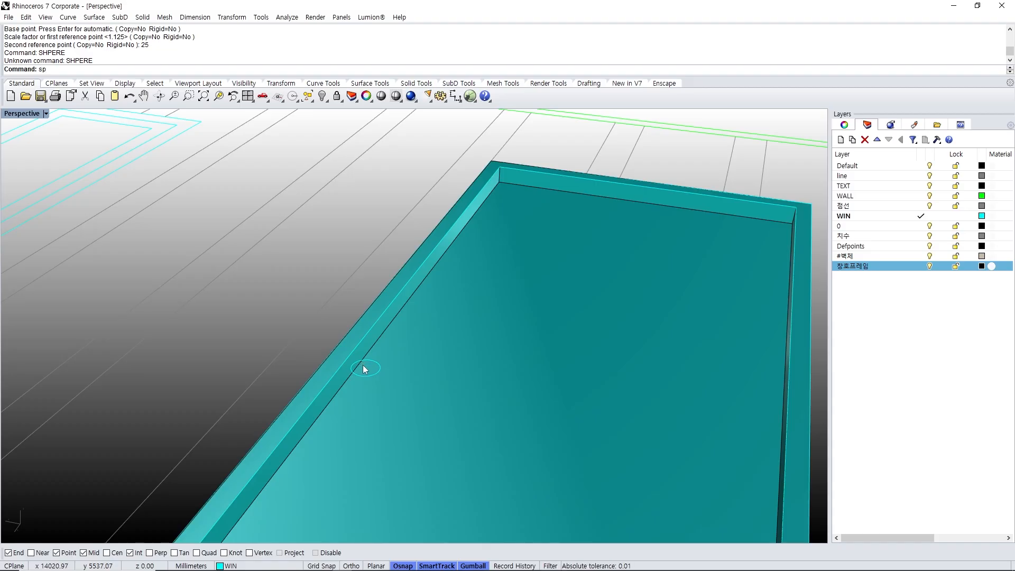
text(sp)
key(Return)
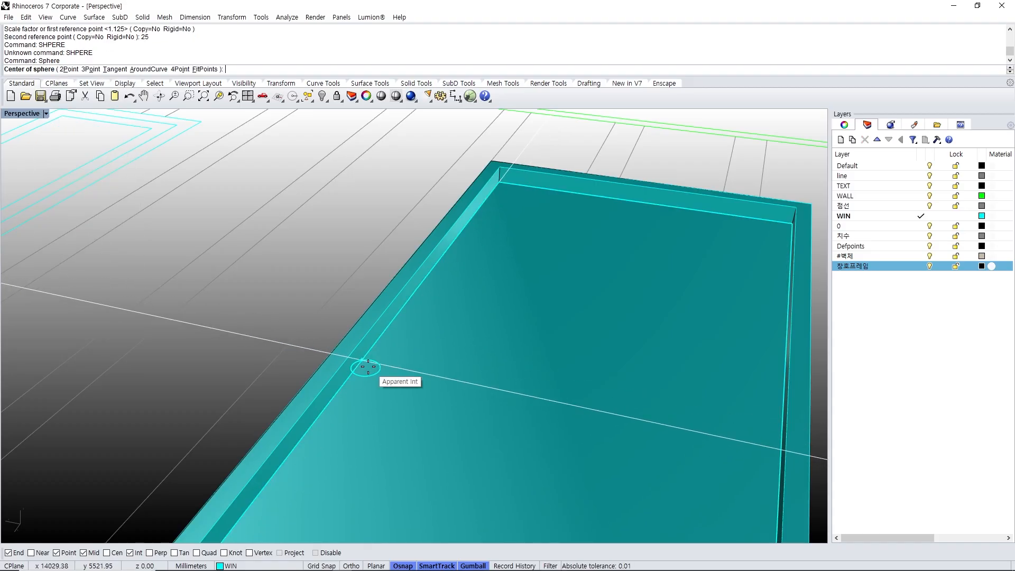
click(90, 69)
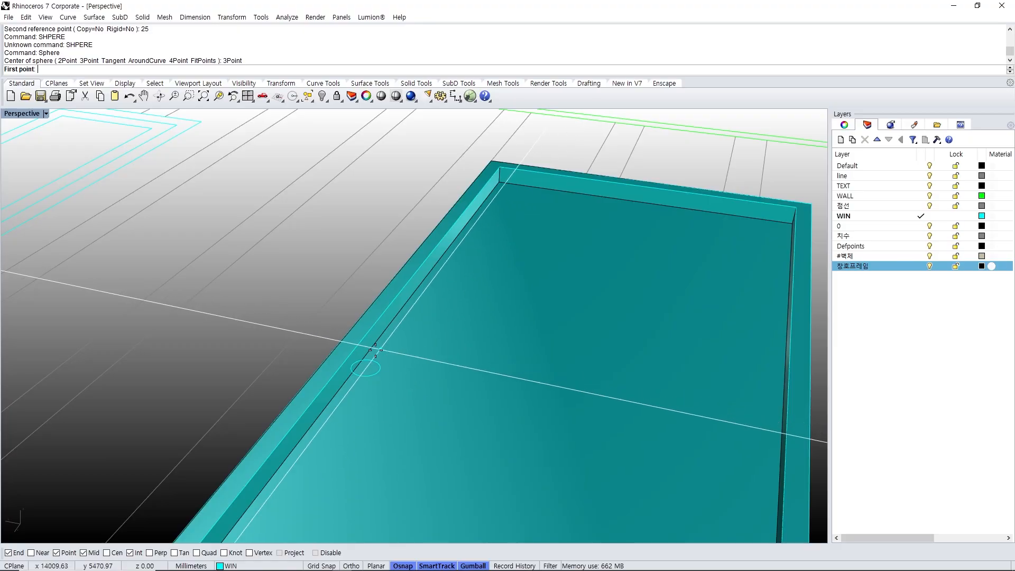
scroll(376, 360, up, 8)
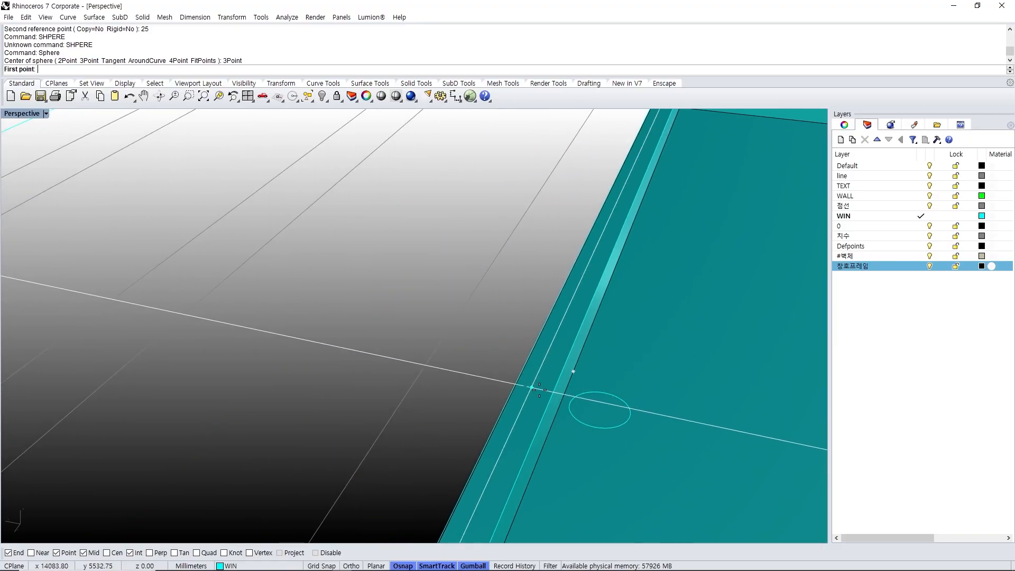
scroll(440, 377, down, 3)
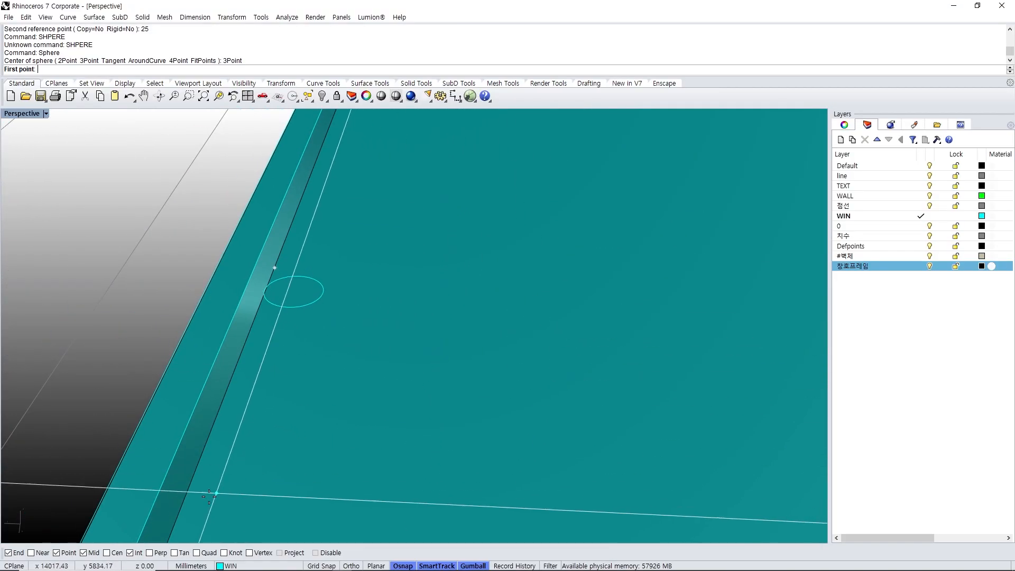
scroll(306, 294, up, 3)
right_drag(291, 310, 356, 316)
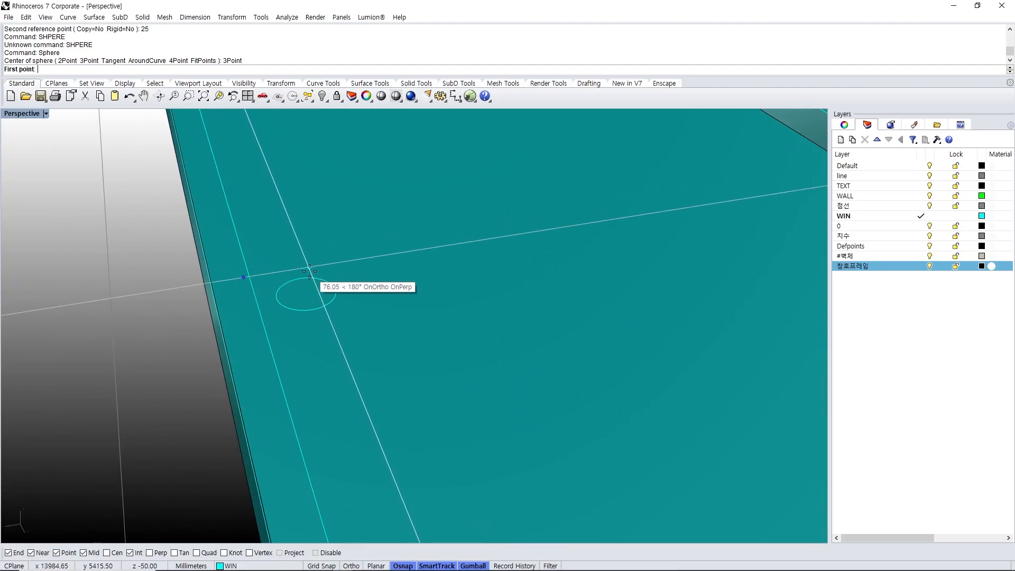
right_drag(310, 279, 366, 270)
click(356, 268)
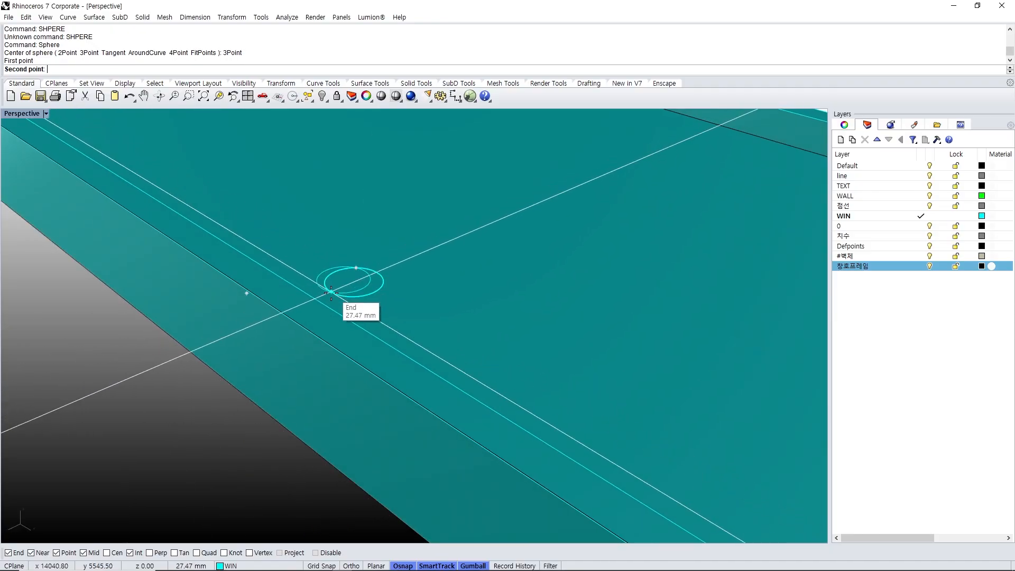
click(331, 291)
click(377, 291)
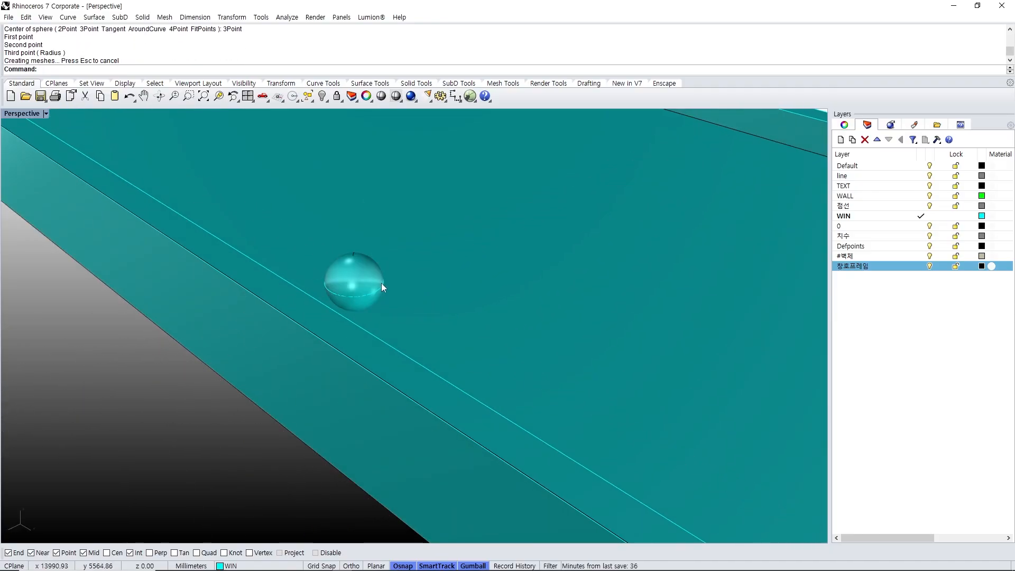
- Select the handle sphere and examine its position relative to the door frame's inner edge
right_drag(381, 284, 357, 301)
click(299, 224)
scroll(303, 223, down, 8)
scroll(322, 313, up, 10)
click(366, 291)
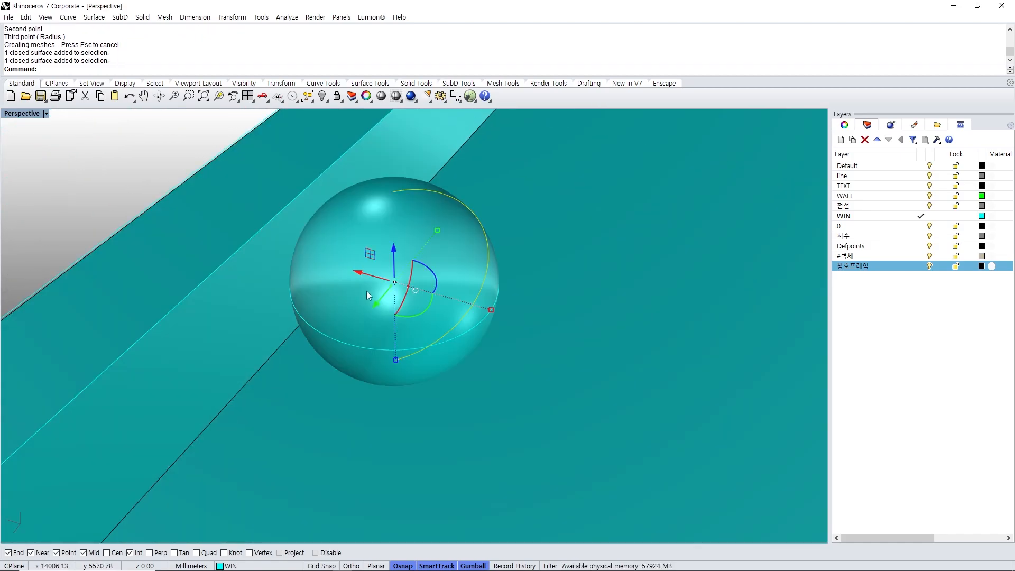
scroll(368, 290, down, 10)
key(Escape)
scroll(367, 294, up, 5)
right_drag(369, 295, 361, 302)
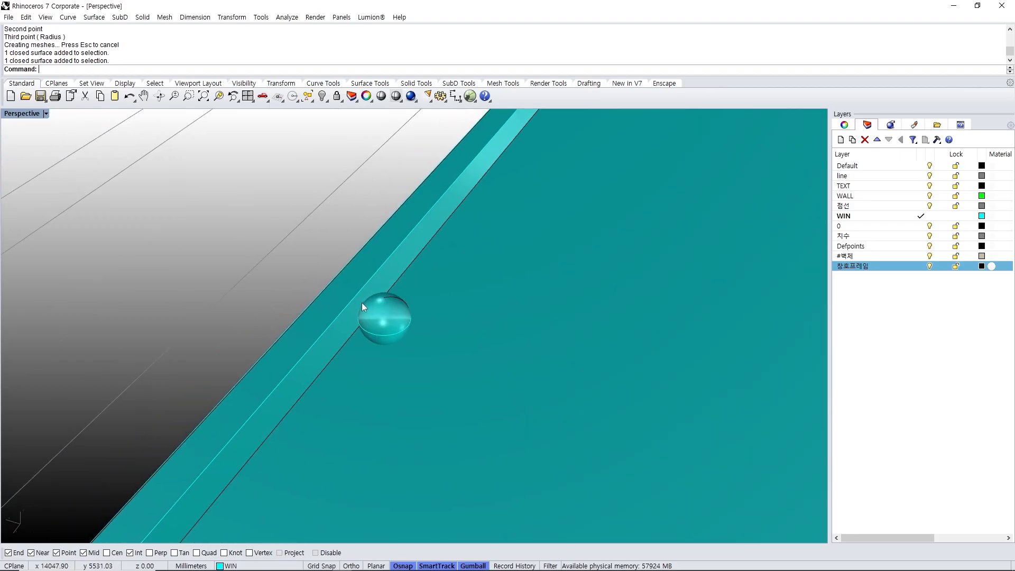
click(398, 317)
key(Escape)
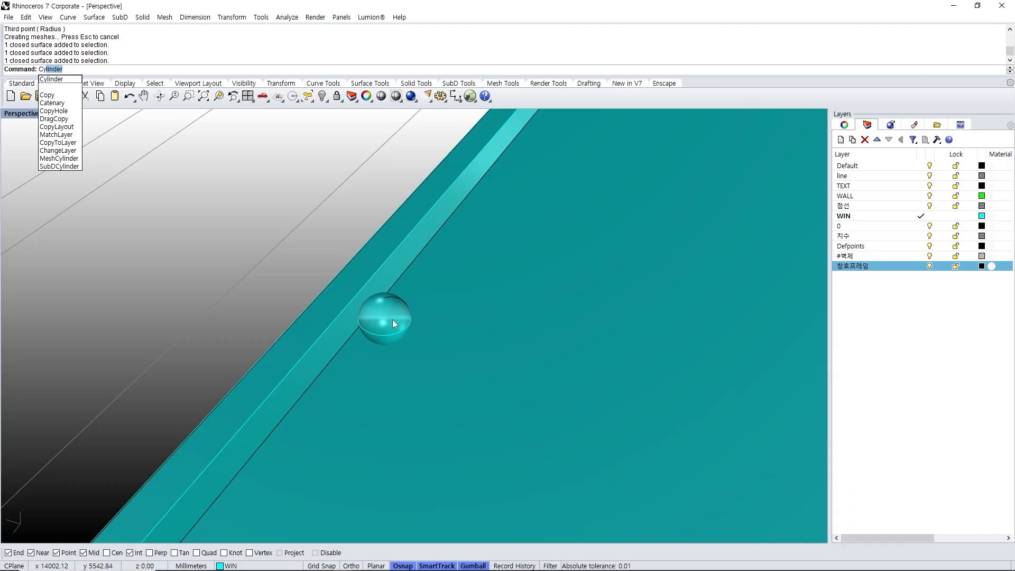
key(Return)
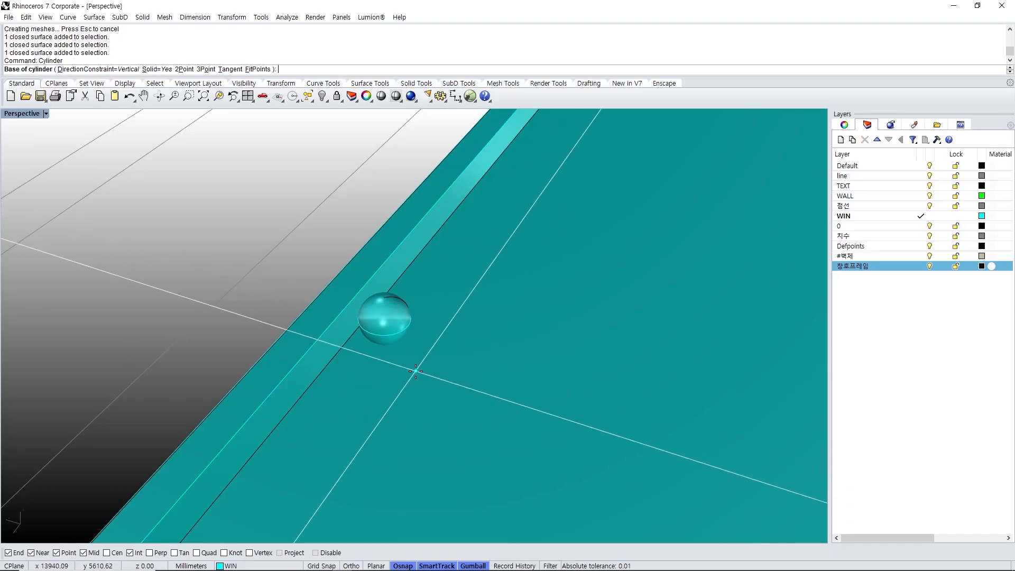
click(389, 361)
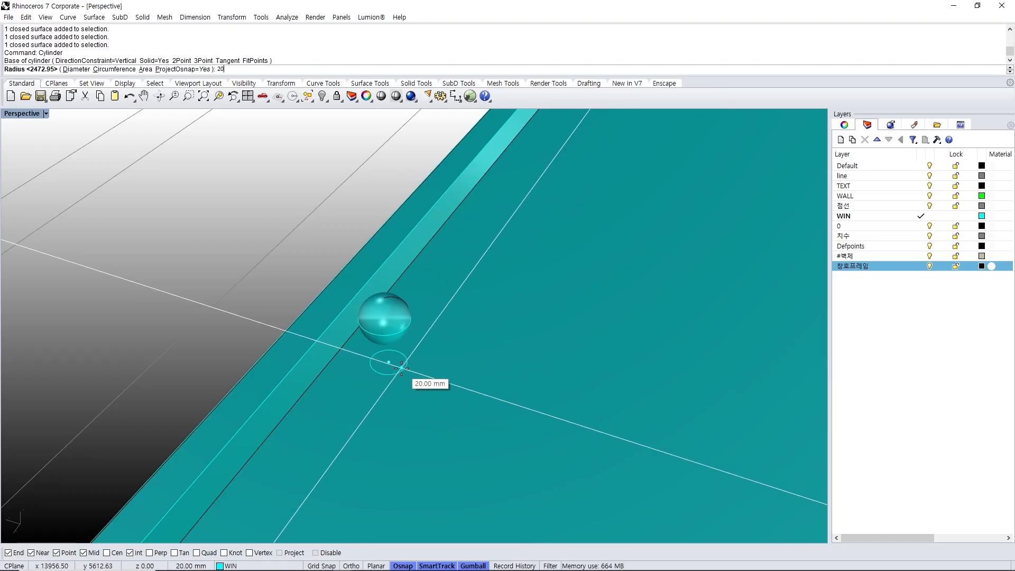
key(Return)
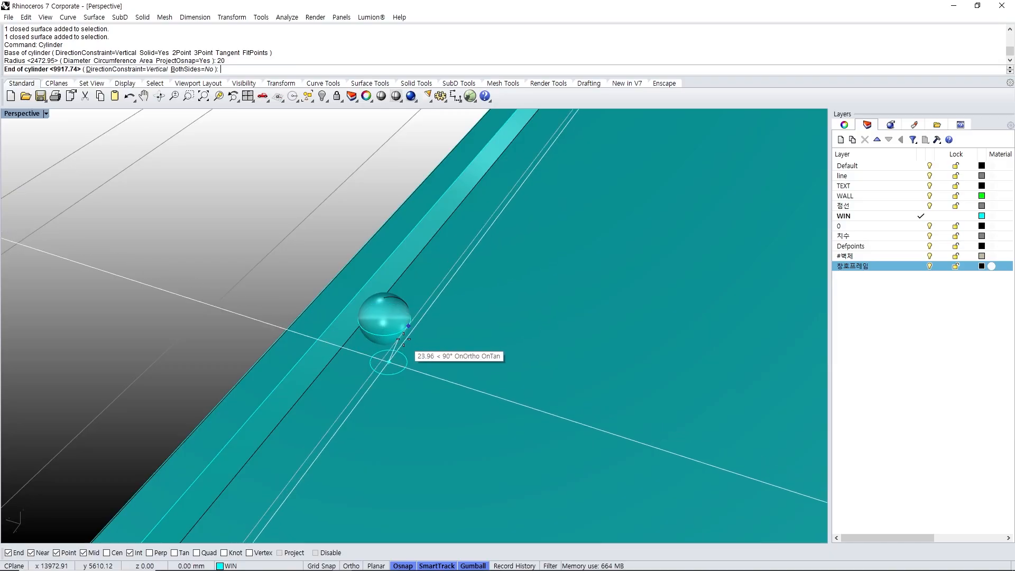
click(404, 338)
- Create a vertical solid cylinder of 10 mm radius and about 66 mm height next to the handle sphere as its stem
key(Return)
click(386, 358)
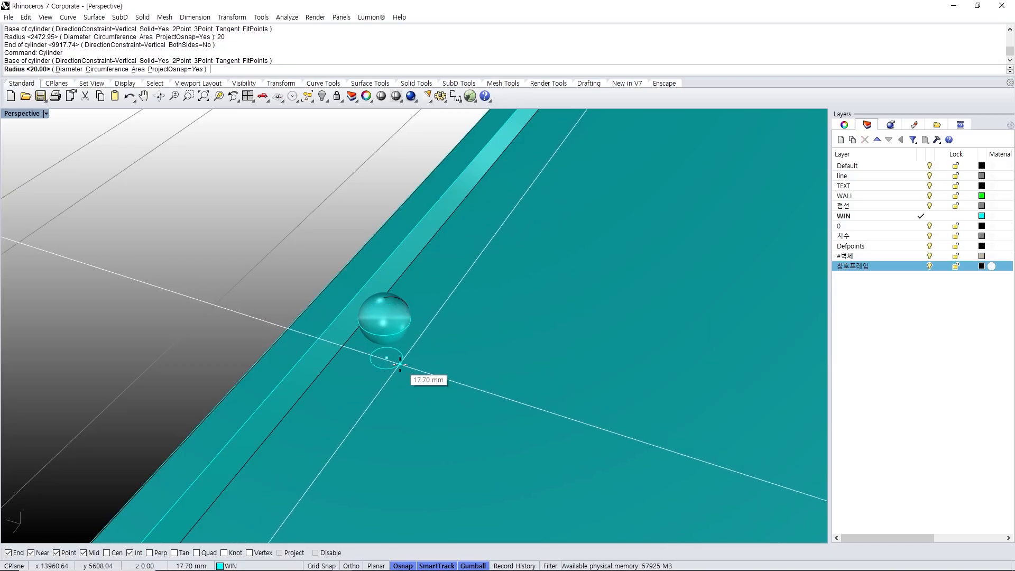
key(Return)
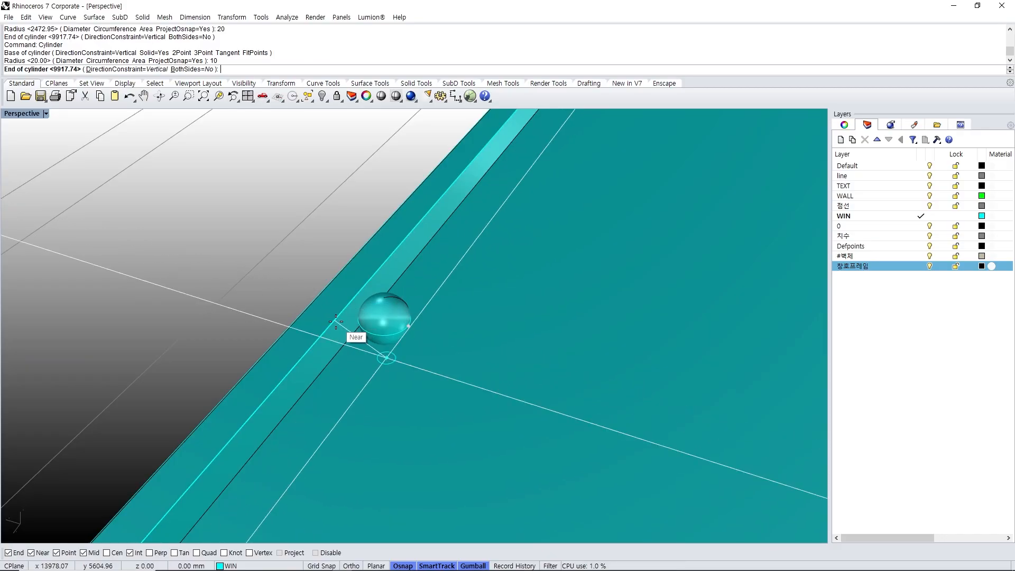
click(401, 339)
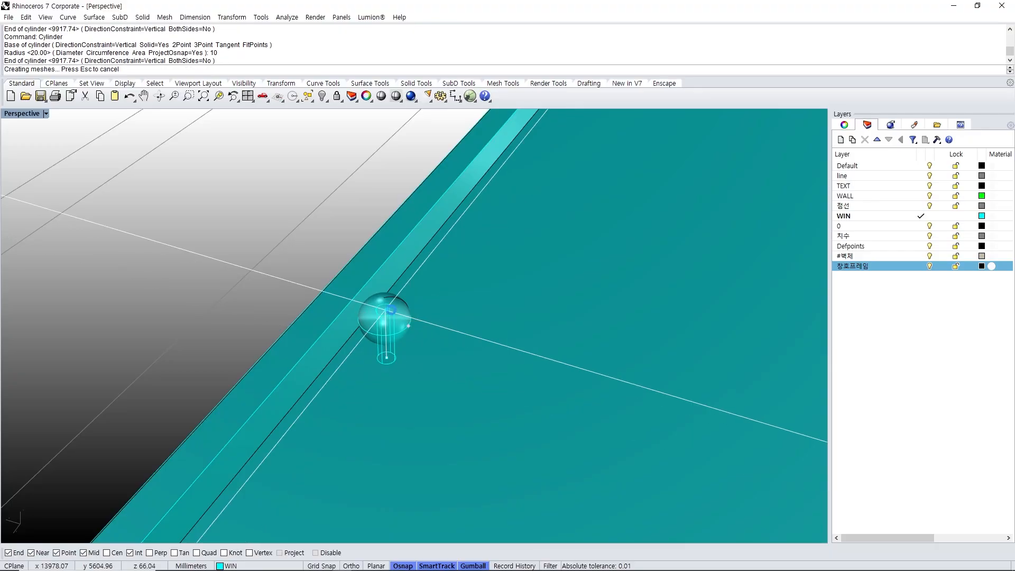
- Move the stem cylinder horizontally in both directions until it is centred on the handle sphere
right_drag(401, 336, 431, 347)
click(404, 332)
scroll(386, 363, down, 7)
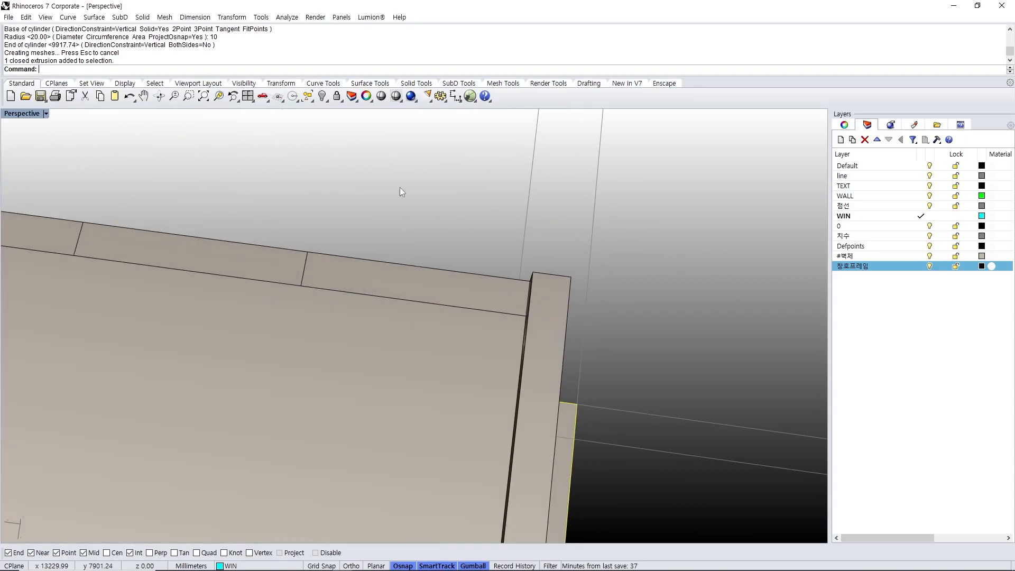
shift+right_drag(400, 187, 449, 249)
scroll(480, 357, up, 8)
drag(357, 369, 366, 351)
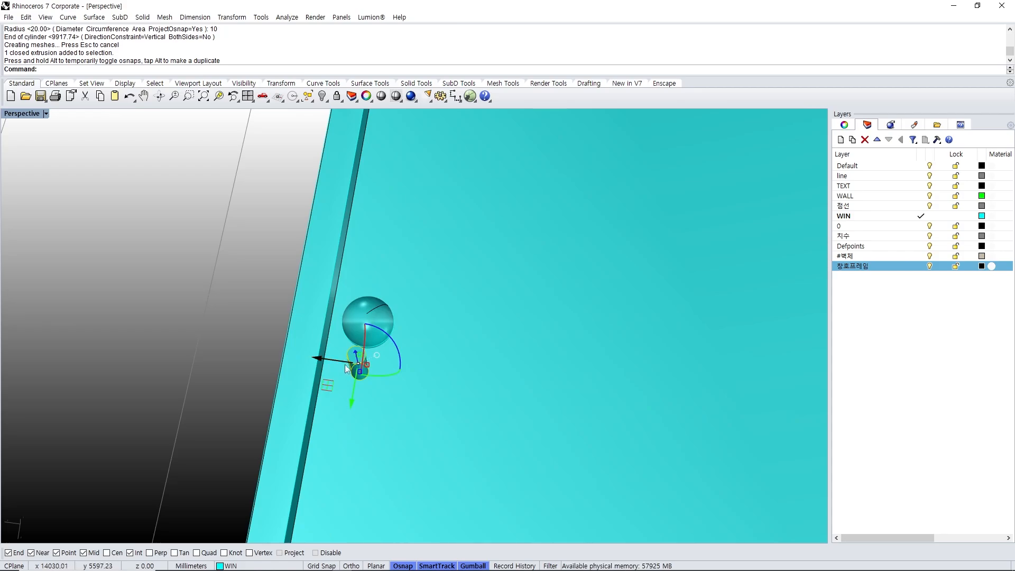
drag(353, 396, 368, 317)
right_drag(382, 335, 373, 231)
scroll(373, 268, up, 5)
scroll(380, 267, down, 8)
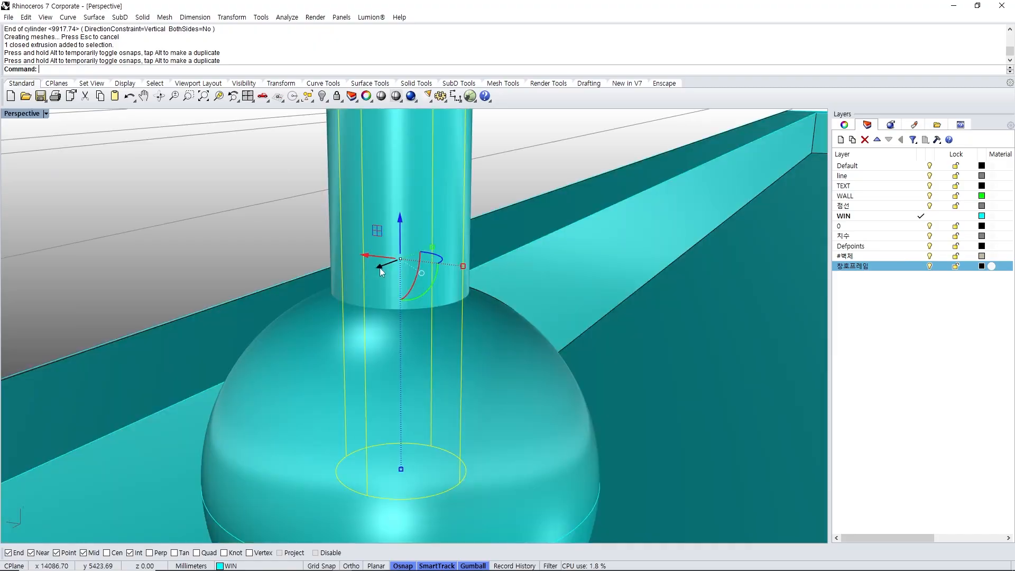
- Move the stem cylinder vertically from its top edge down to the middle of the handle sphere
scroll(384, 264, up, 2)
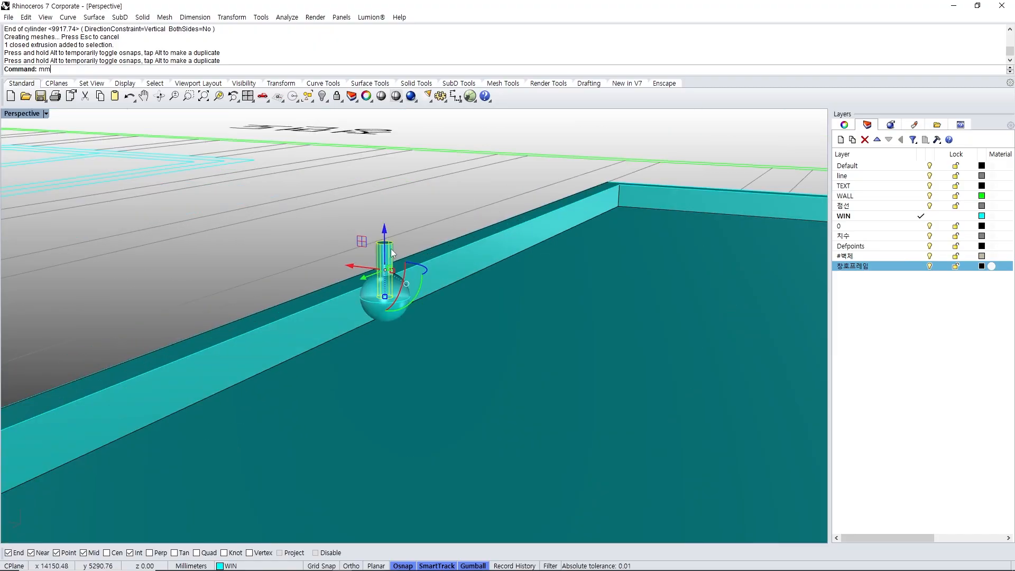
key(Return)
click(392, 243)
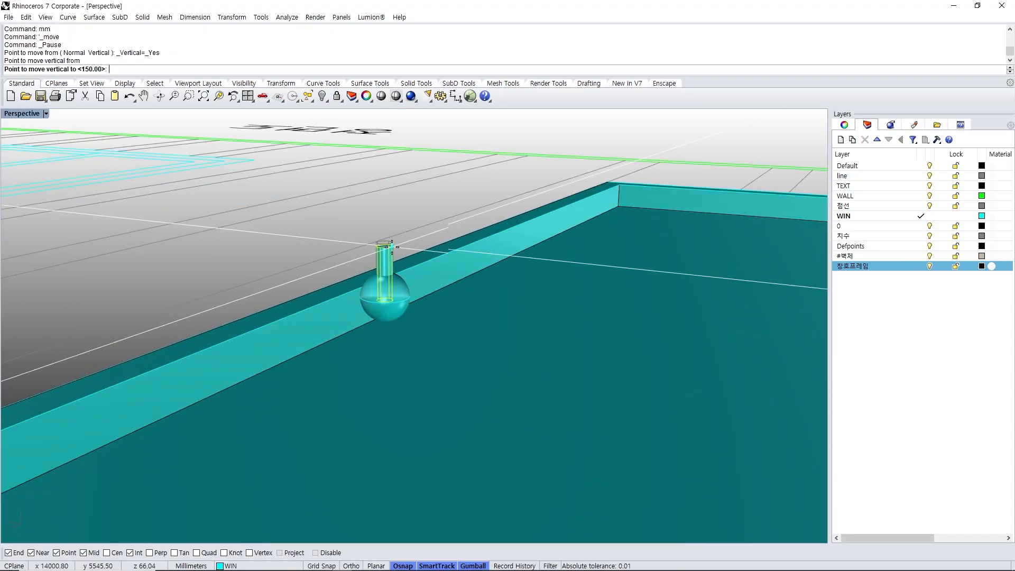
click(414, 300)
- Group the door panel, handle sphere, stem cylinder and door frame into one object
right_drag(413, 300, 452, 338)
scroll(463, 355, down, 10)
click(480, 259)
scroll(451, 328, up, 10)
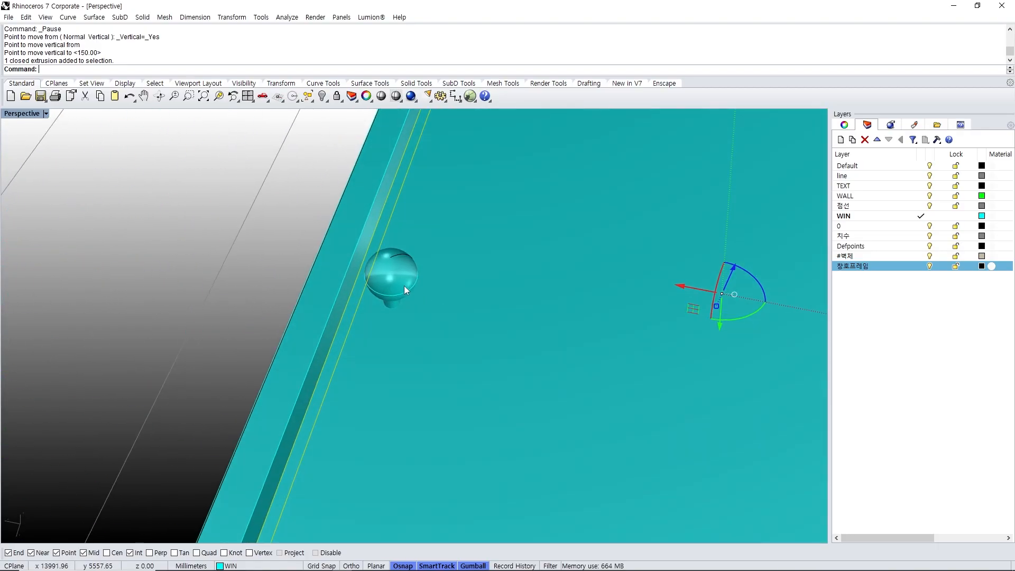
shift+click(404, 286)
shift+click(392, 307)
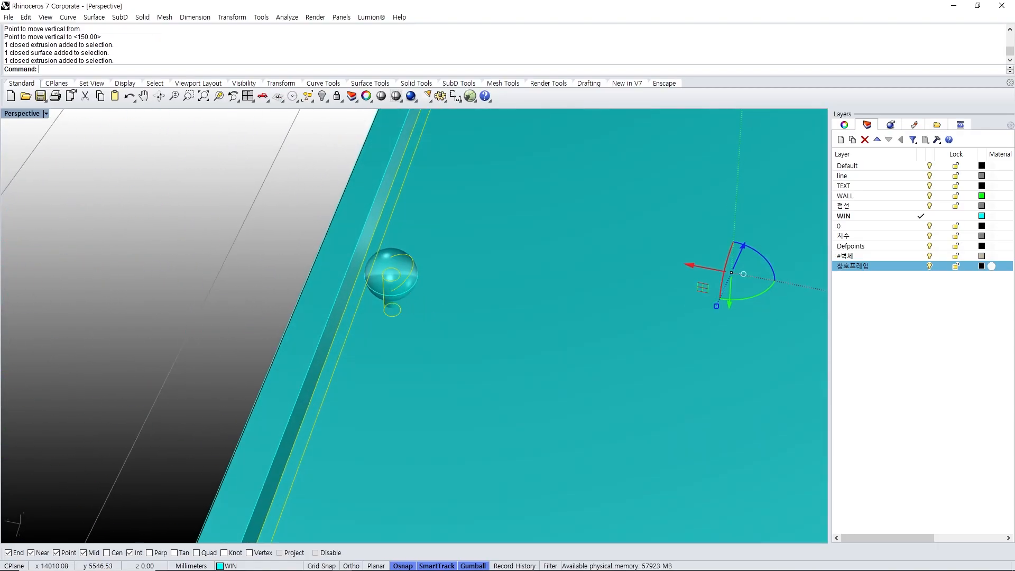
shift+click(393, 269)
scroll(407, 278, down, 5)
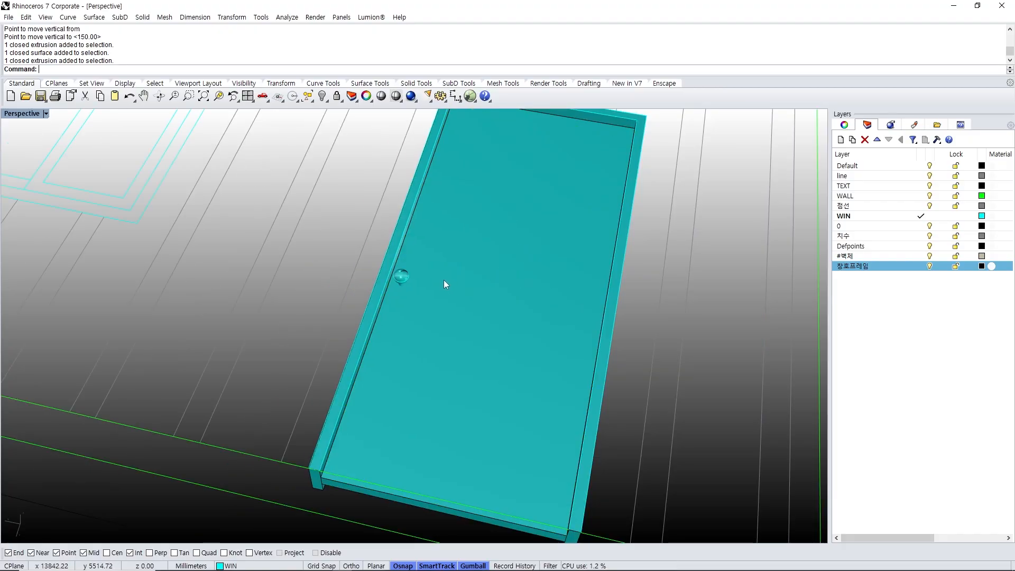
scroll(402, 276, up, 5)
shift+click(405, 303)
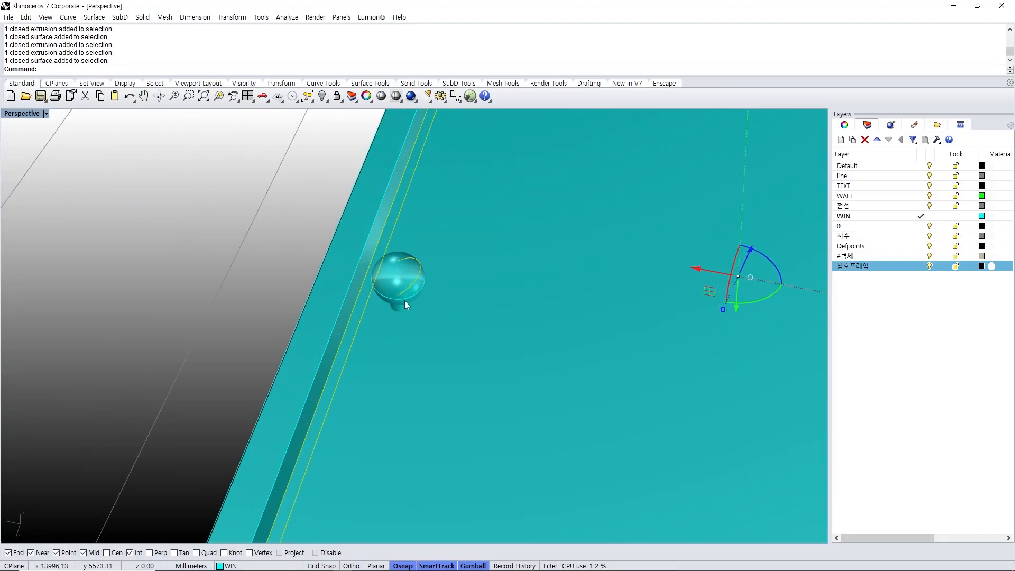
shift+click(389, 273)
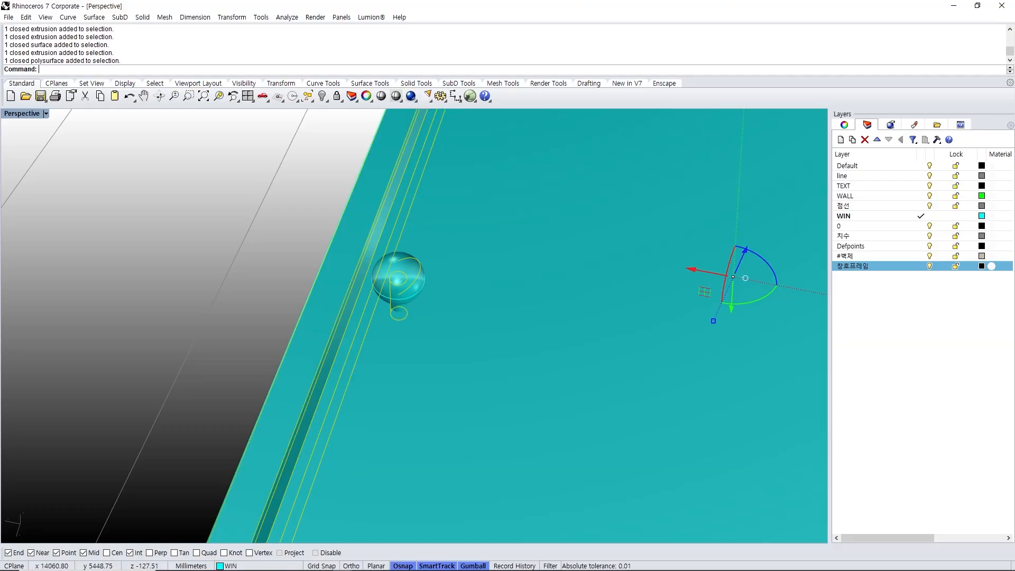
scroll(393, 274, down, 5)
text(g)
key(Return)
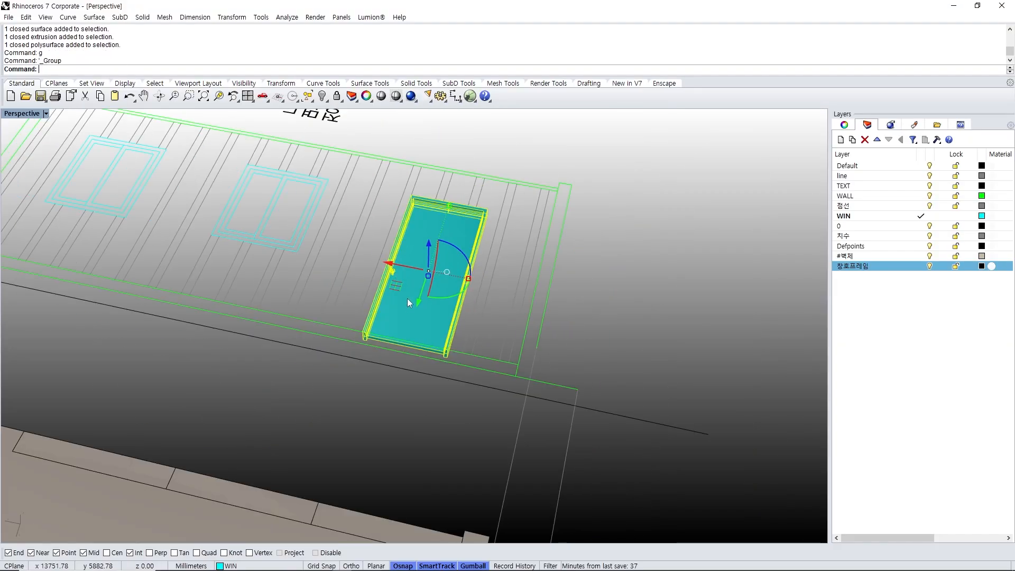
- Rotate the door group by -90 degrees about its width axis to stand it upright
right_drag(407, 298, 433, 266)
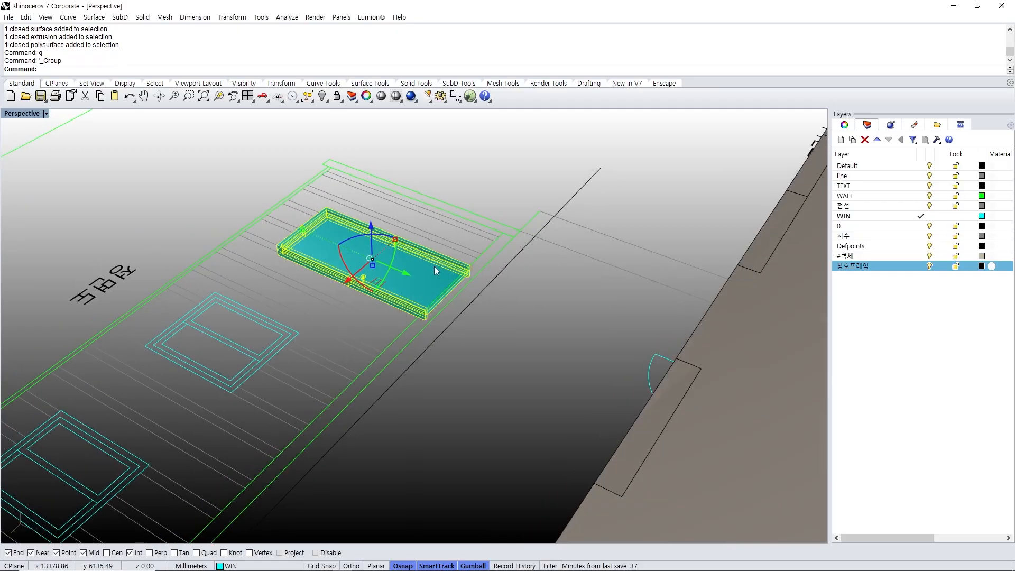
click(347, 272)
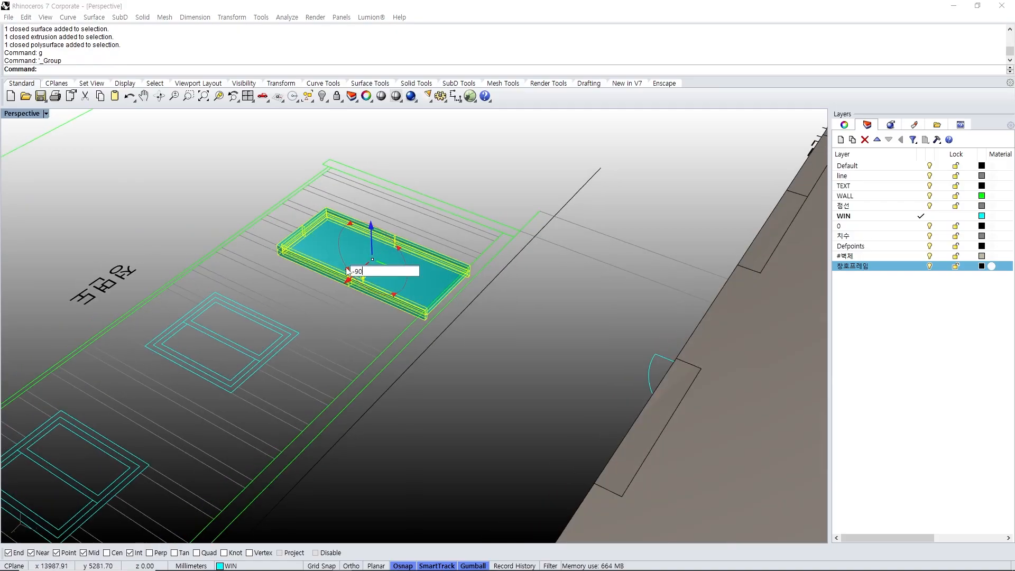
key(Return)
right_drag(347, 271, 383, 287)
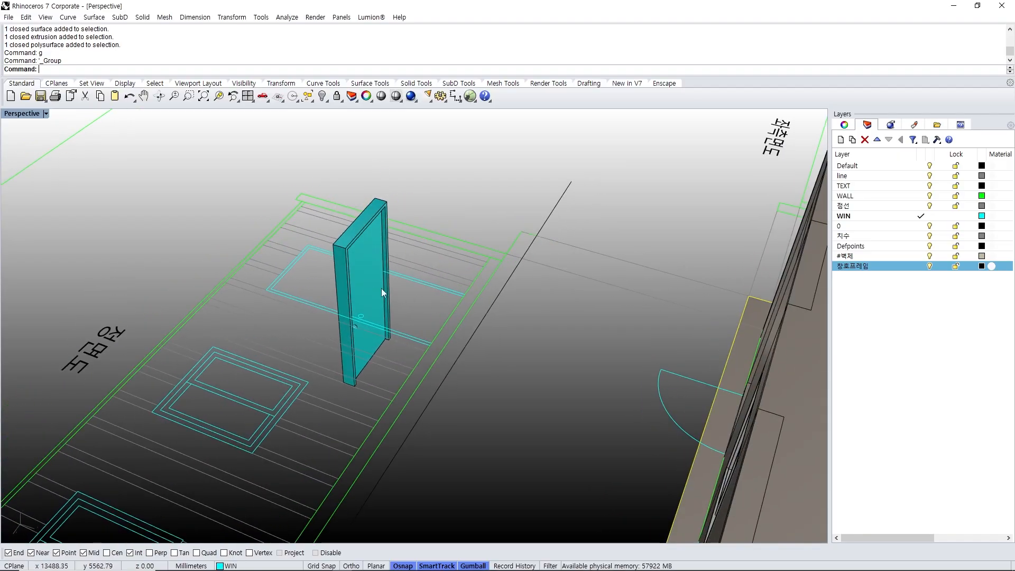
- Turn the upright door group half a turn about the vertical axis
click(350, 272)
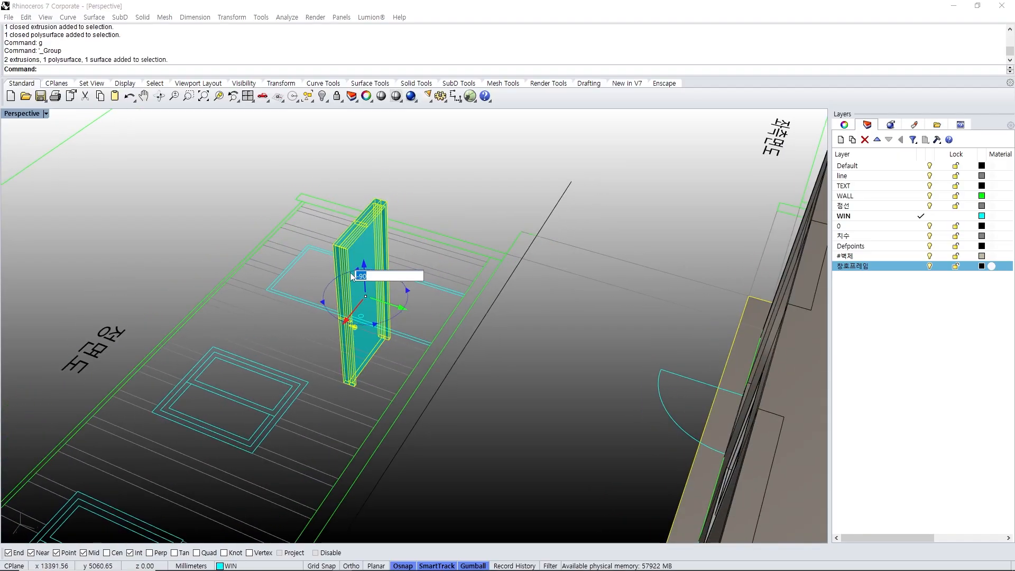
key(Return)
right_drag(351, 276, 479, 312)
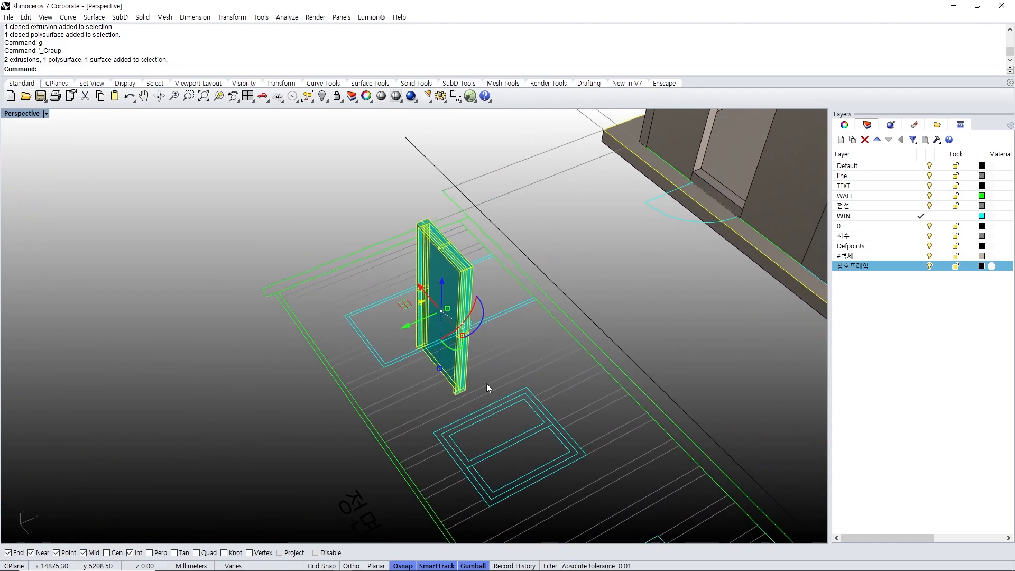
- Move the door group from its bottom corner to the matching bottom corner of the front wall's door opening
text(m)
key(Return)
click(473, 394)
scroll(555, 304, up, 3)
scroll(555, 304, up, 8)
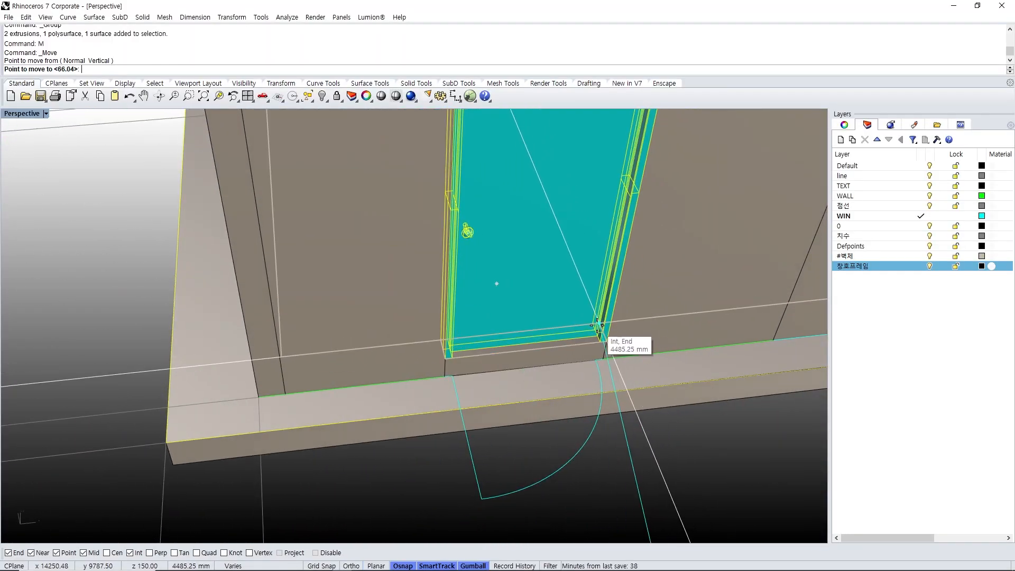
click(599, 323)
key(Escape)
right_drag(612, 310, 566, 302)
scroll(565, 302, down, 3)
scroll(566, 302, down, 3)
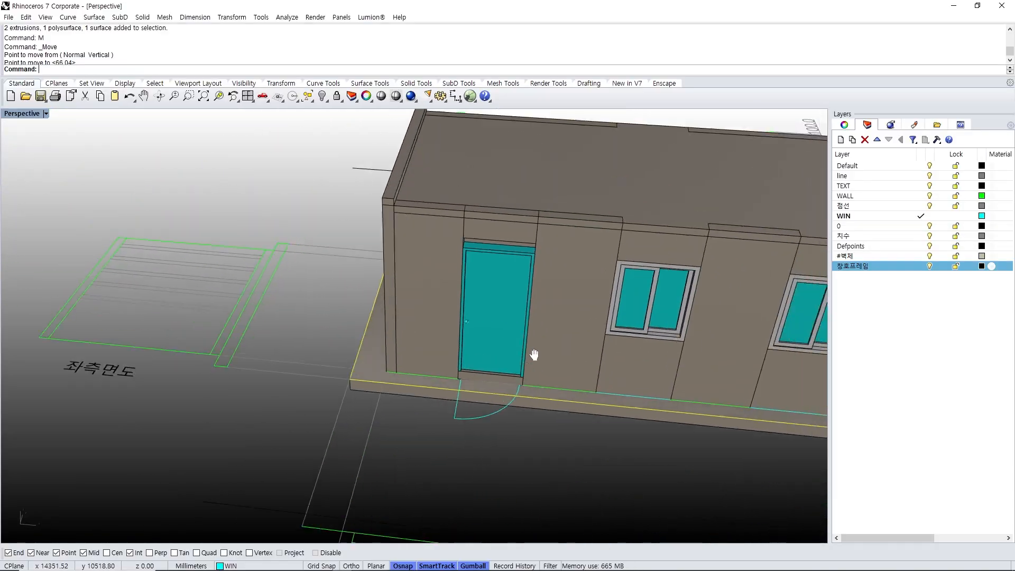
- Move the wall piece above the door vertically down until its top corner meets the lower line of the roof edge
scroll(534, 356, up, 3)
click(491, 252)
scroll(497, 250, up, 4)
text(MV)
key(Return)
click(548, 205)
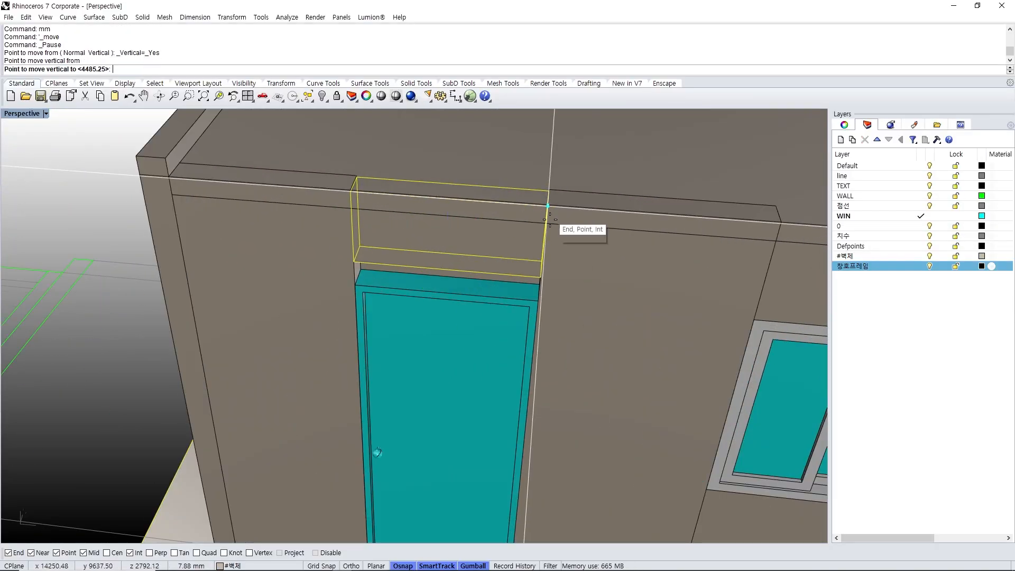
click(546, 224)
key(Escape)
- Scale the wall piece above the door in one direction, extending its bottom edge down to the top of the door frame
click(543, 275)
text(W)
key(Return)
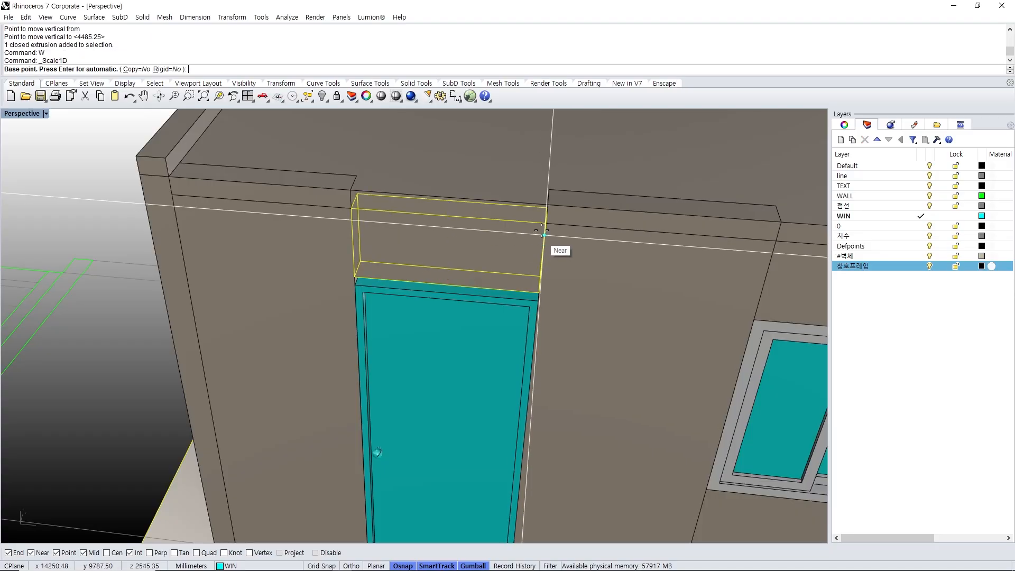
click(545, 223)
click(539, 293)
click(539, 301)
scroll(547, 306, down, 5)
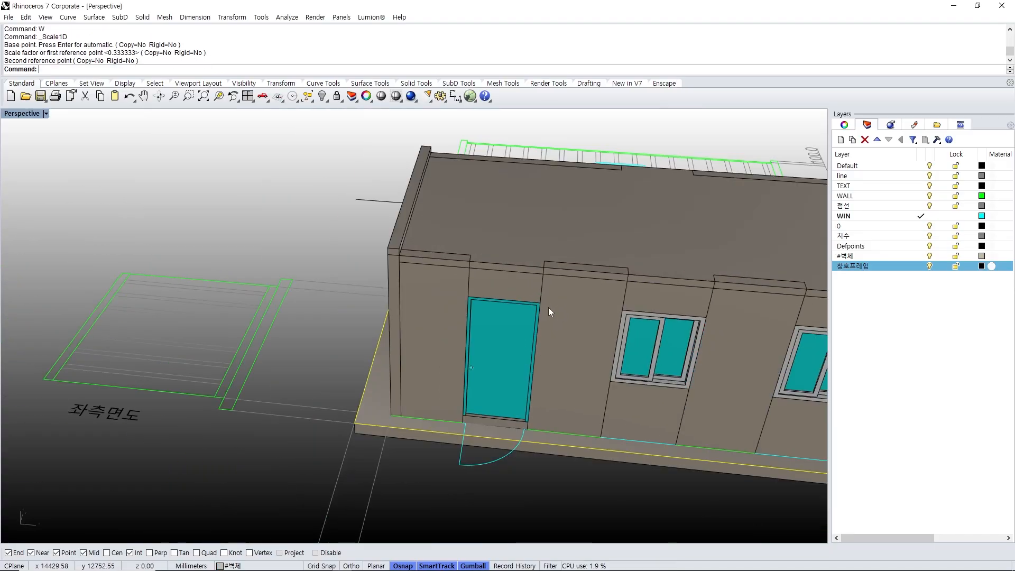
- Examine the front and side walls of the house by picking their individual pieces
right_drag(548, 307, 468, 297)
scroll(459, 320, down, 3)
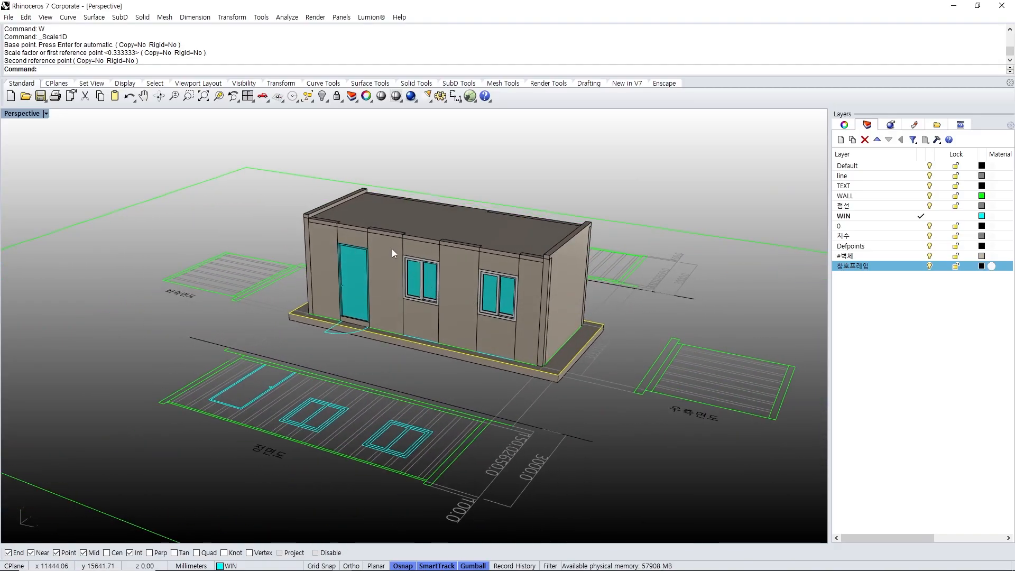
scroll(426, 247, up, 3)
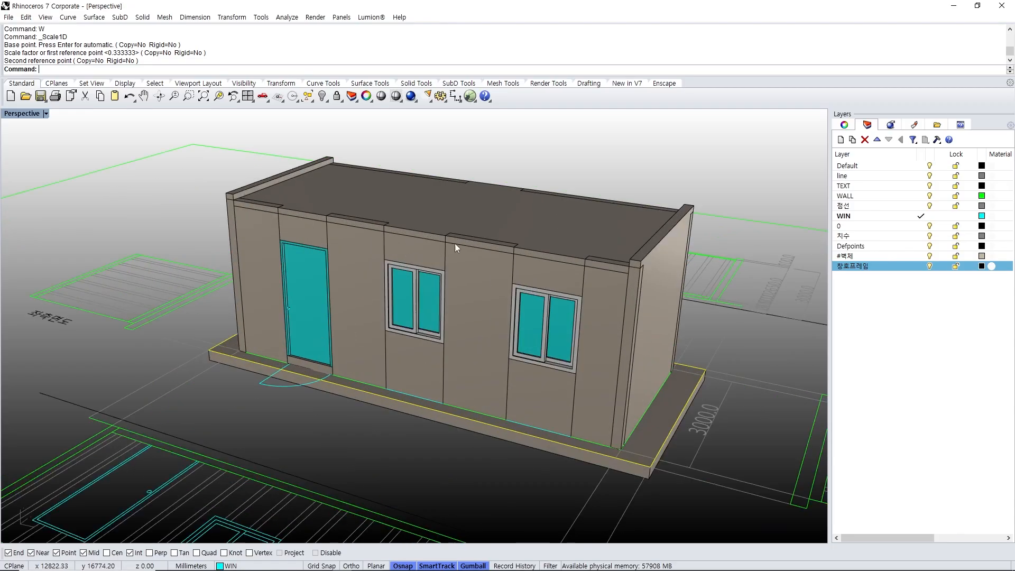
click(478, 273)
click(527, 280)
click(657, 283)
key(Escape)
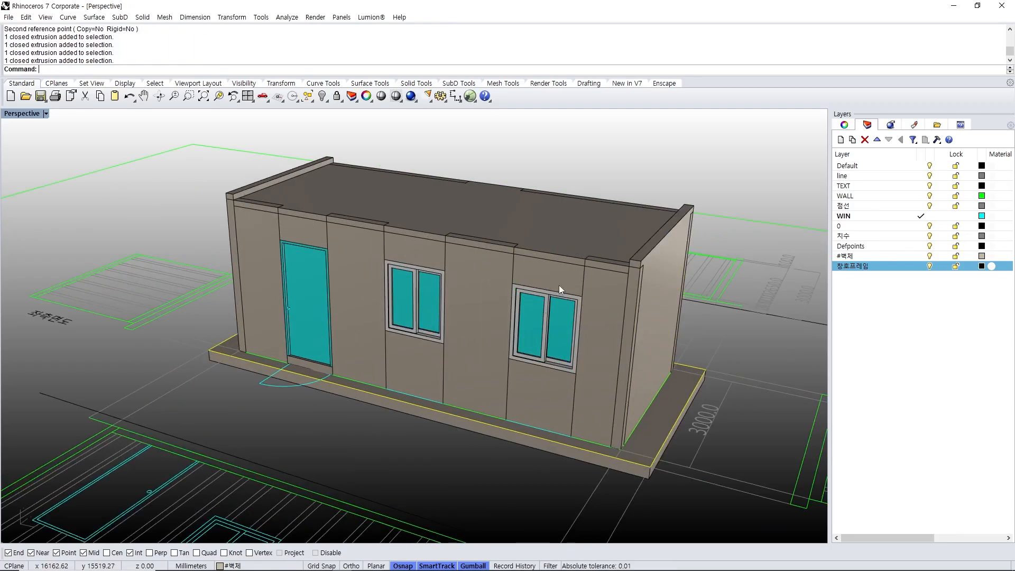
right_drag(496, 282, 435, 286)
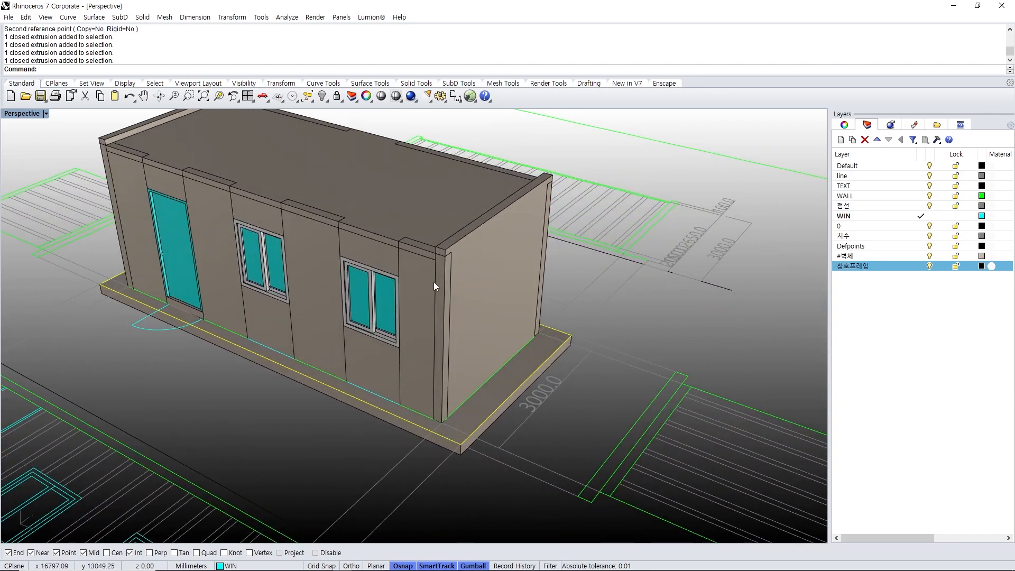
scroll(426, 278, up, 2)
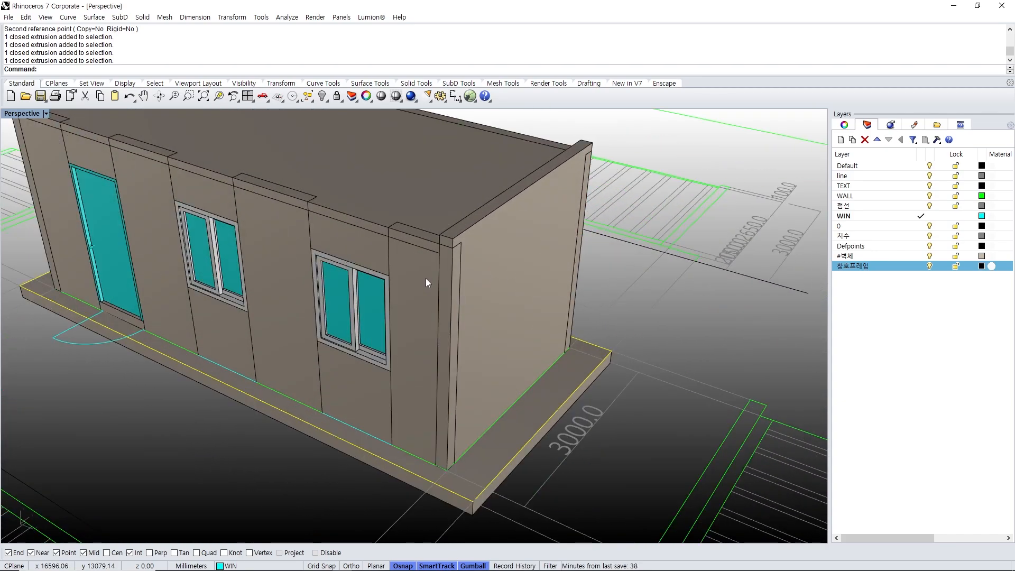
click(426, 278)
click(502, 283)
key(Escape)
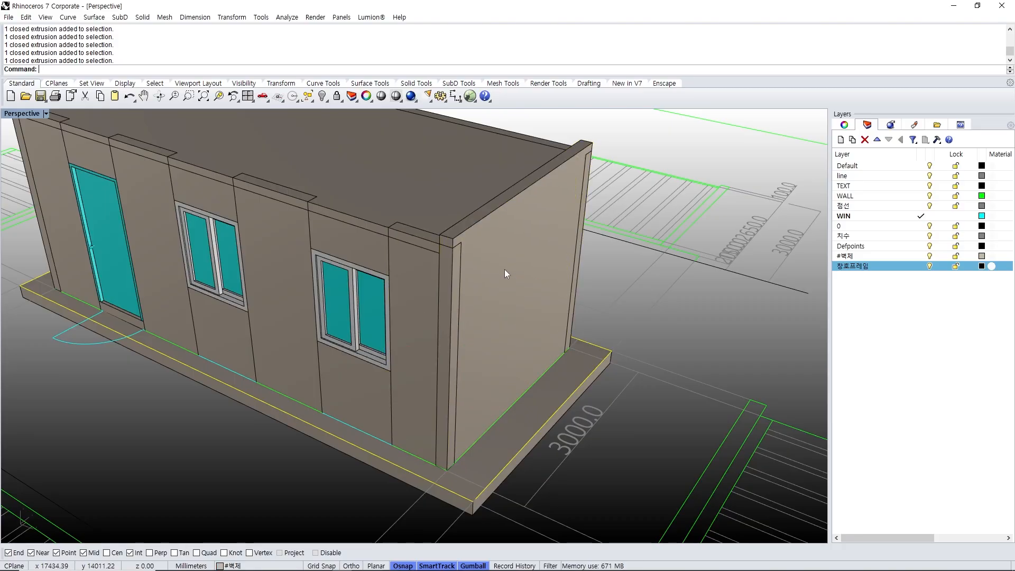
- Examine the rear wall and adjoining end wall by picking their individual pieces
right_drag(504, 270, 584, 322)
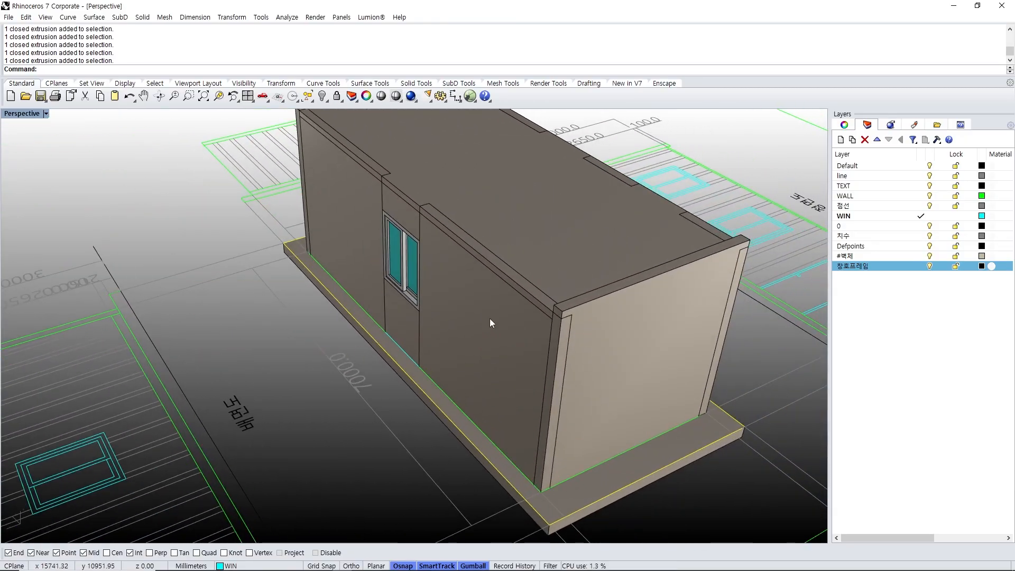
right_drag(489, 322, 531, 316)
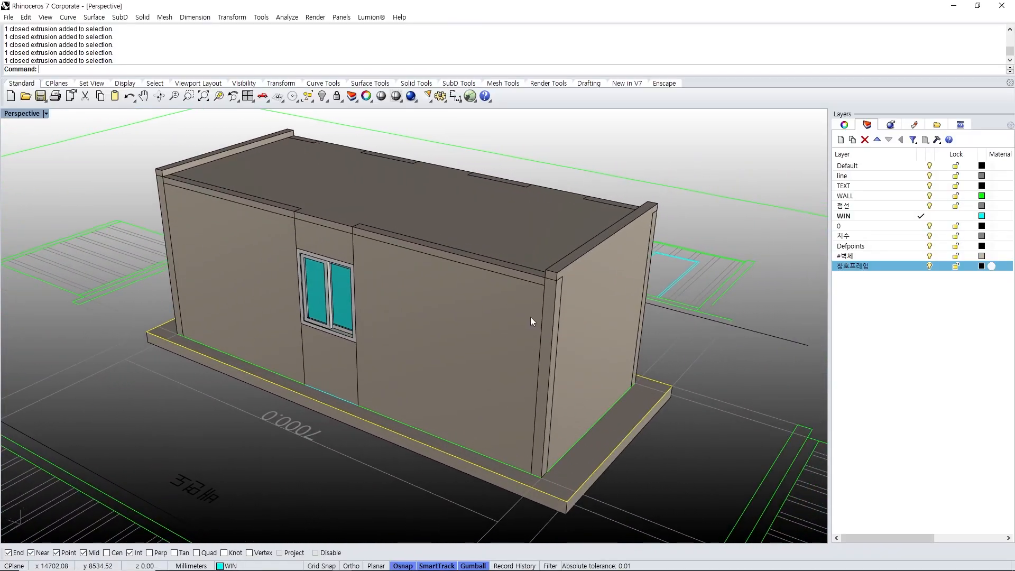
shift+click(504, 318)
click(591, 287)
key(Escape)
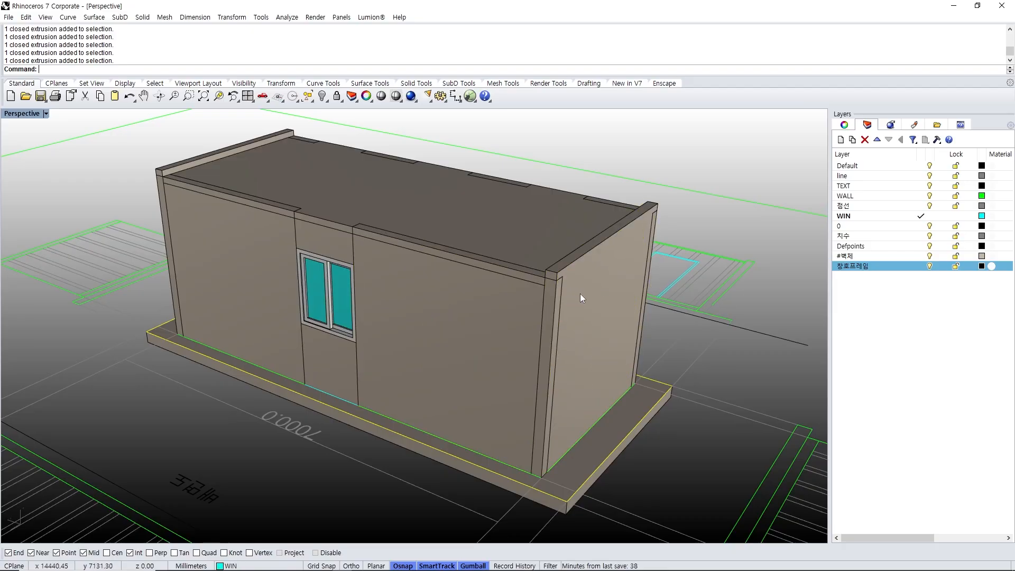
right_drag(580, 294, 435, 332)
shift+click(427, 357)
shift+click(458, 303)
shift+click(534, 299)
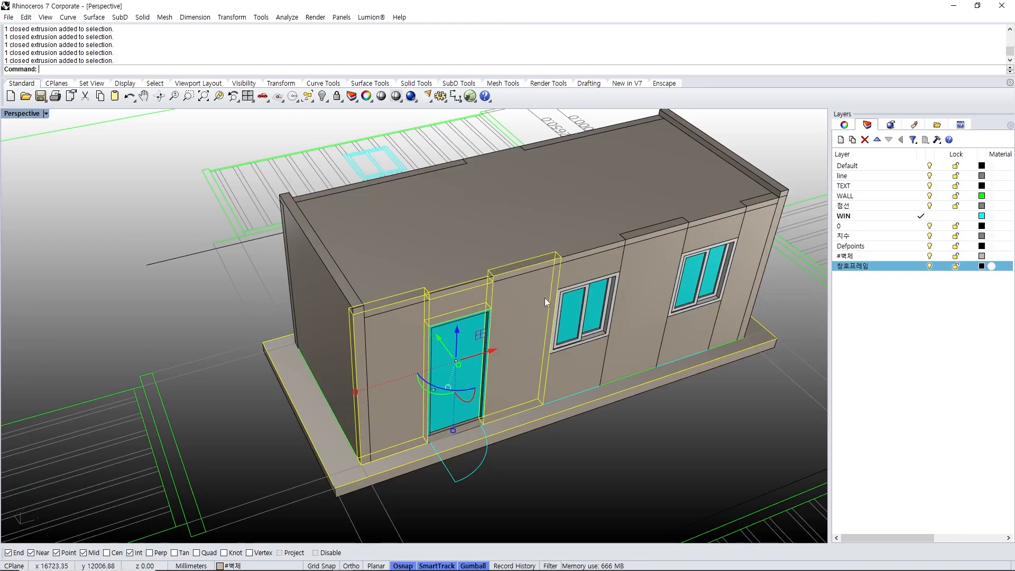
shift+click(588, 269)
shift+click(654, 259)
right_drag(688, 253, 601, 308)
scroll(613, 270, up, 5)
shift+click(621, 269)
right_drag(623, 268, 596, 447)
right_drag(485, 368, 464, 346)
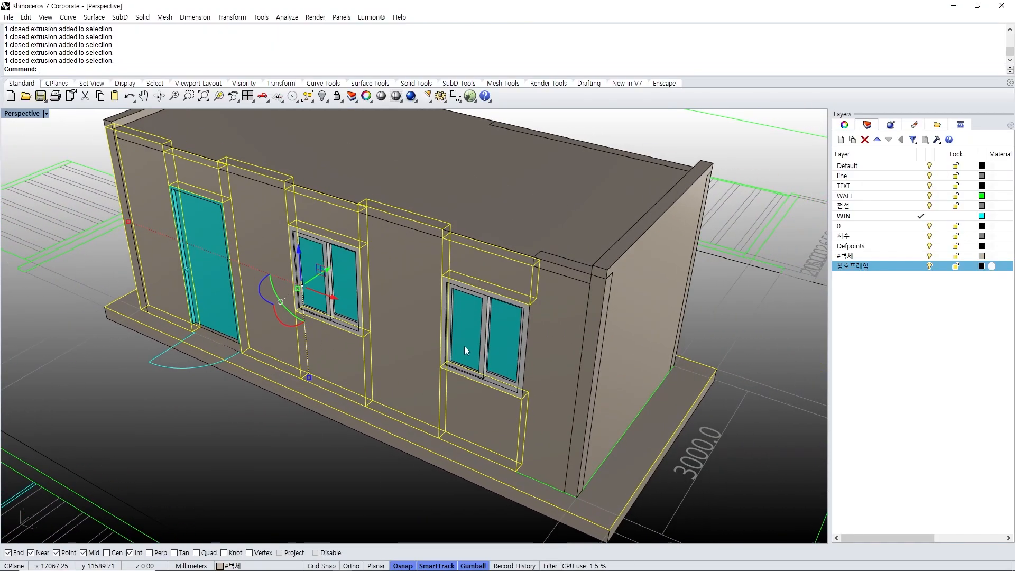
- Select all objects on the #벽체 layer and combine them into one solid with a Boolean union
right_click(883, 257)
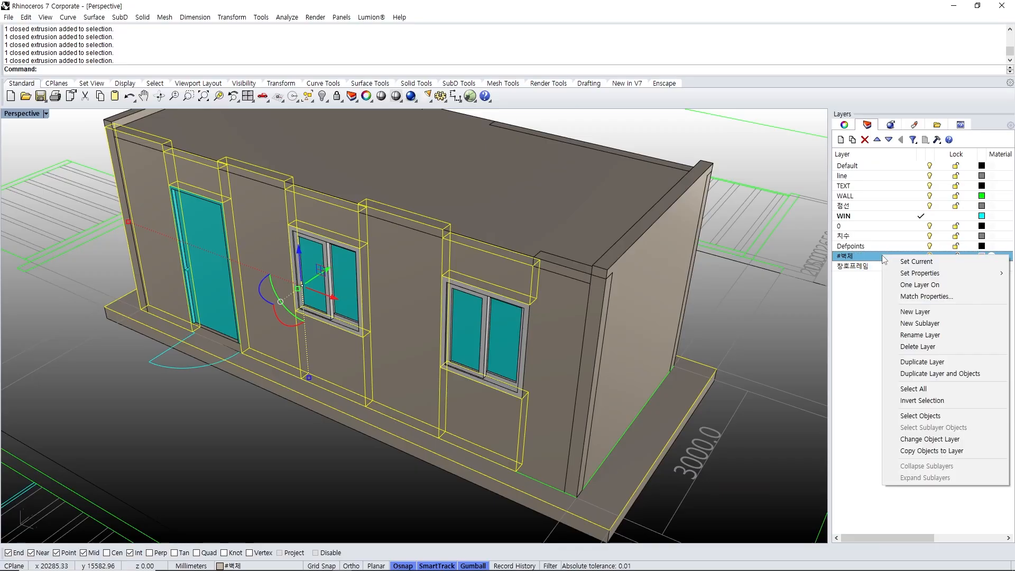
click(918, 418)
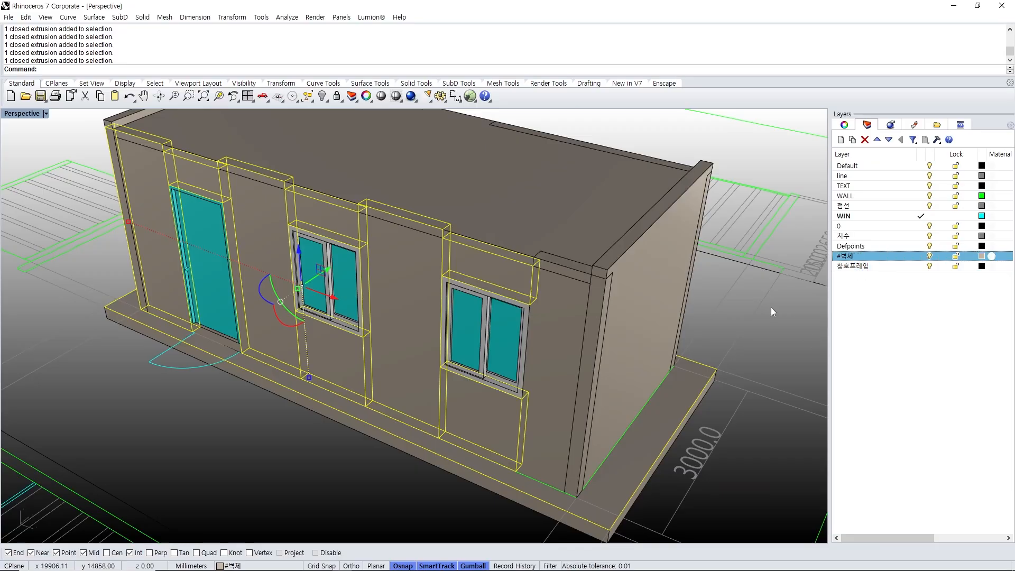
right_click(880, 256)
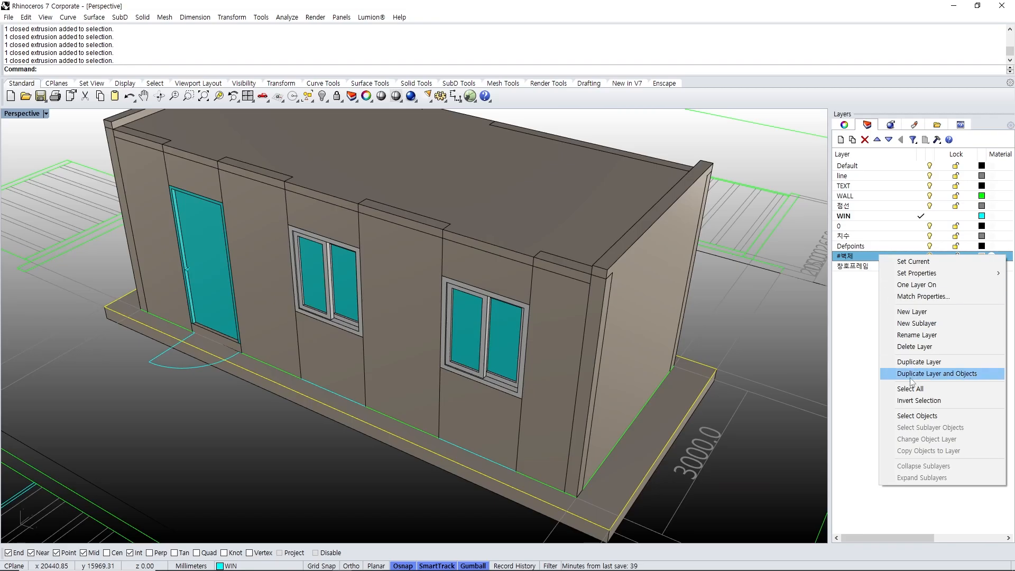
click(916, 416)
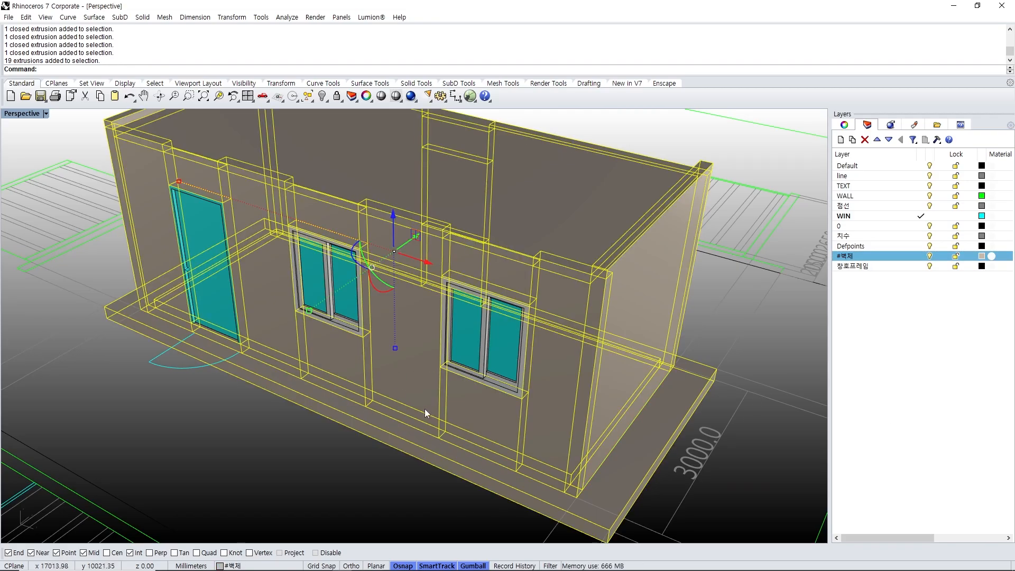
right_drag(425, 410, 444, 327)
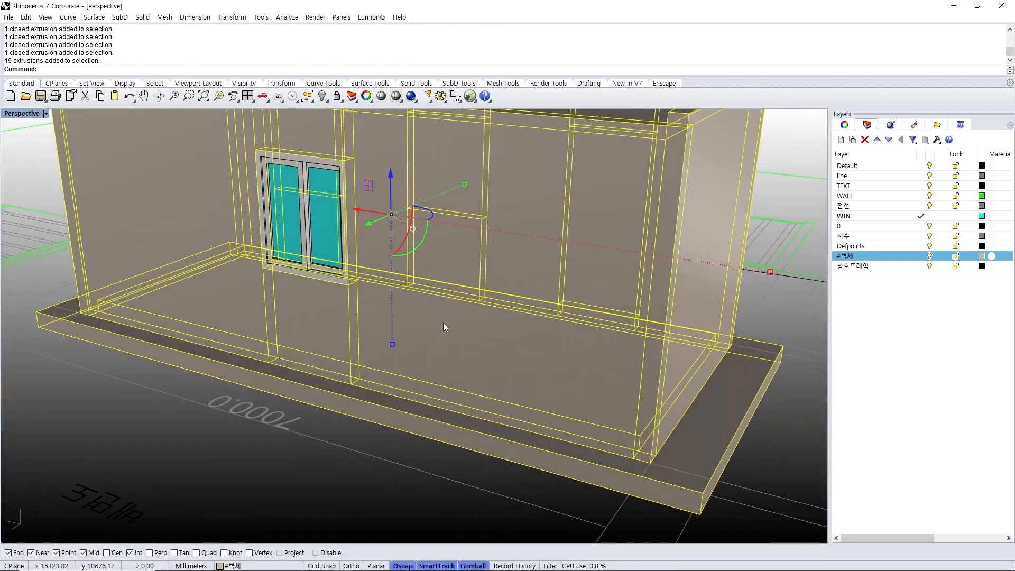
scroll(443, 323, down, 3)
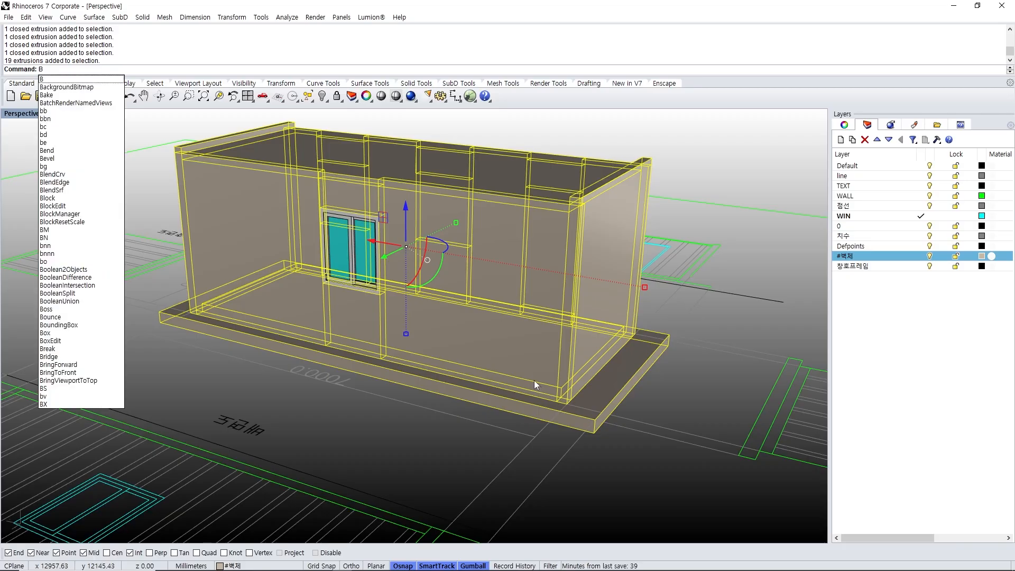
key(Return)
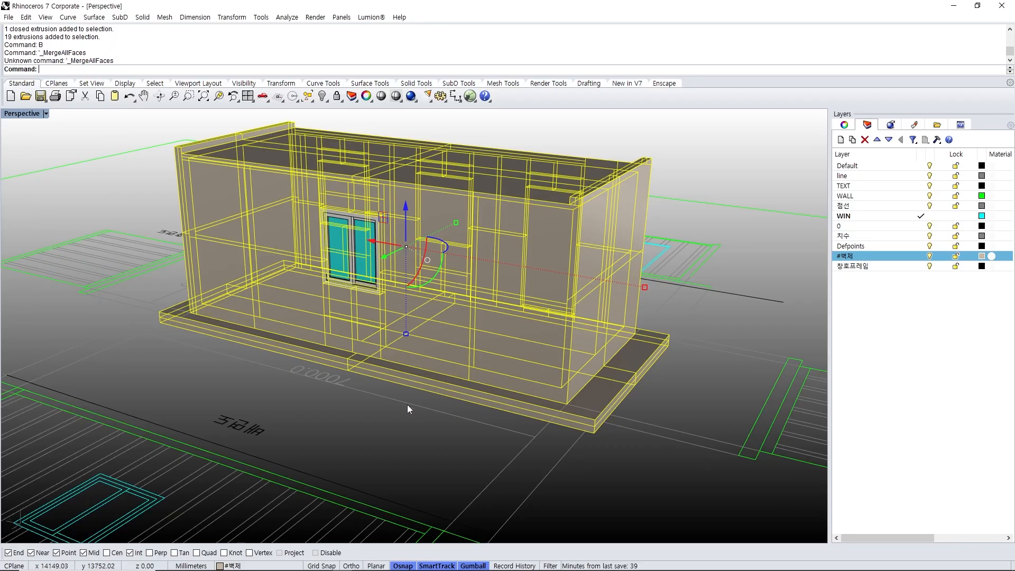
- Examine the combined house solid from several sides, including the front door, windows and base slab
scroll(496, 227, down, 2)
shift+right_drag(495, 226, 634, 276)
right_drag(445, 366, 381, 295)
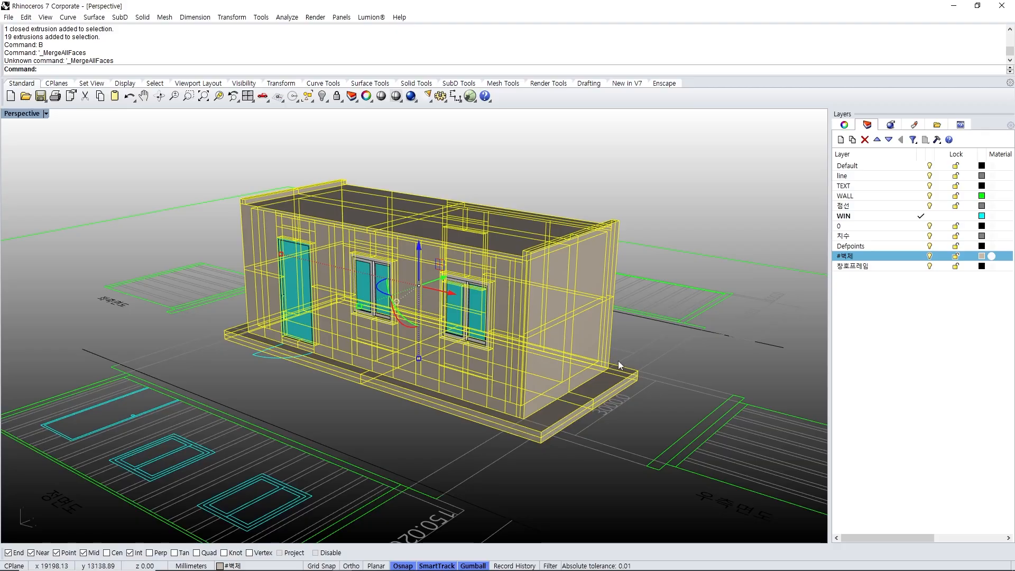
shift+right_drag(592, 361, 515, 372)
mouse_move(392, 385)
shift+right_down()
mouse_move(488, 395)
mouse_move(469, 387)
shift+right_up()
scroll(463, 380, up, 4)
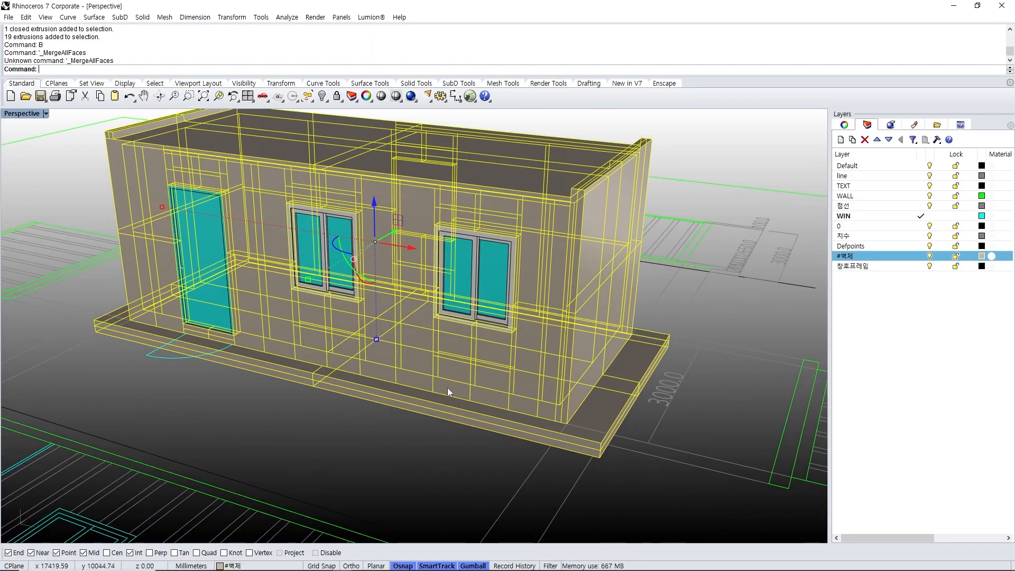
scroll(491, 380, down, 4)
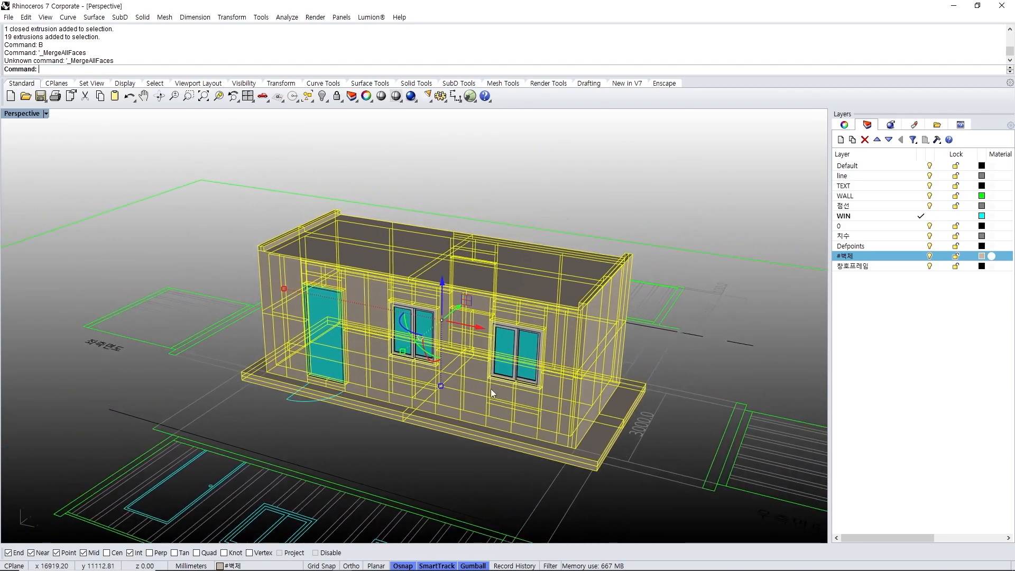
scroll(480, 391, up, 2)
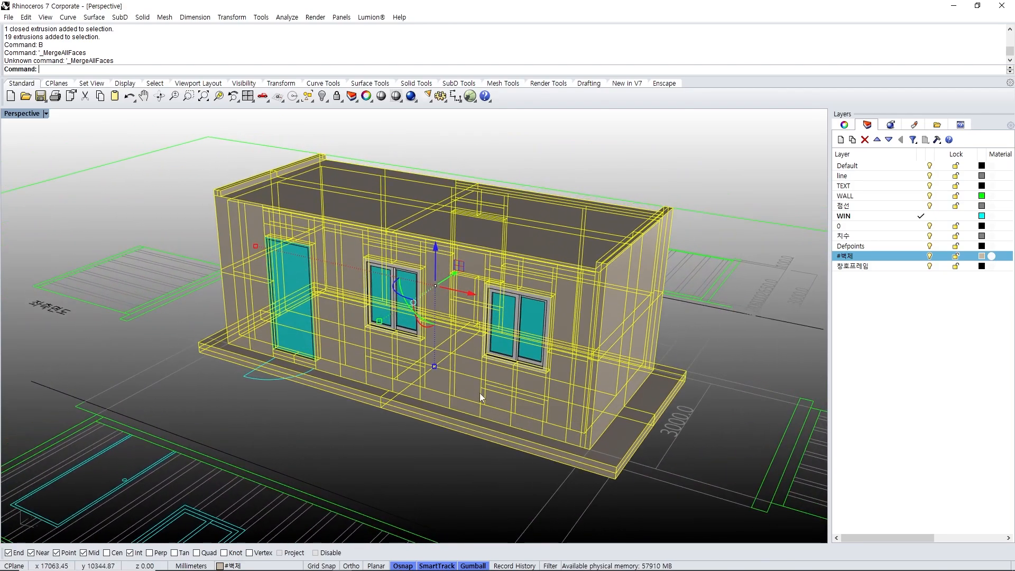
- Inspect the front wall for remaining seams by picking the whole solid and individual faces around the windows
click(559, 160)
scroll(477, 287, up, 5)
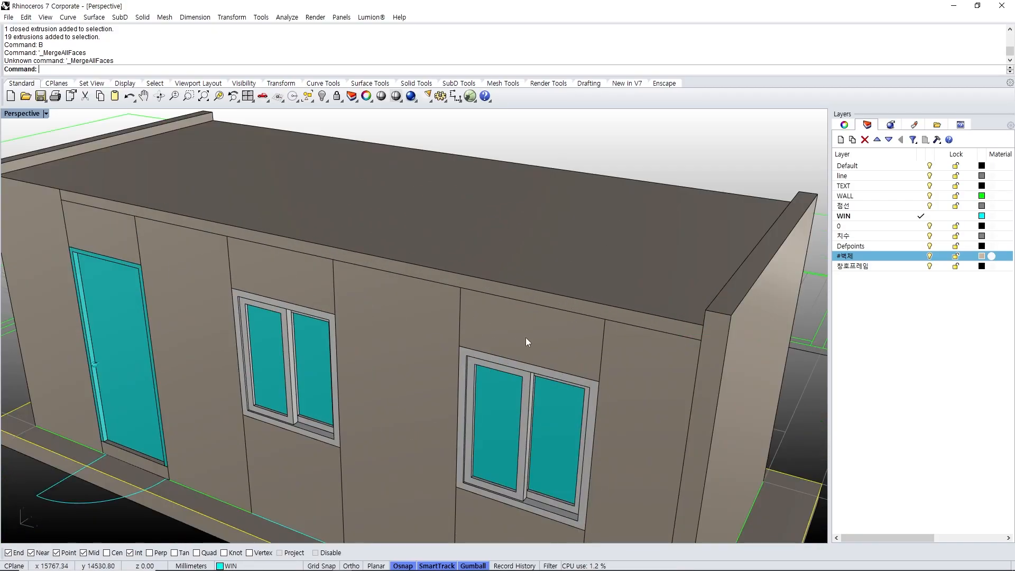
scroll(592, 328, down, 3)
click(412, 237)
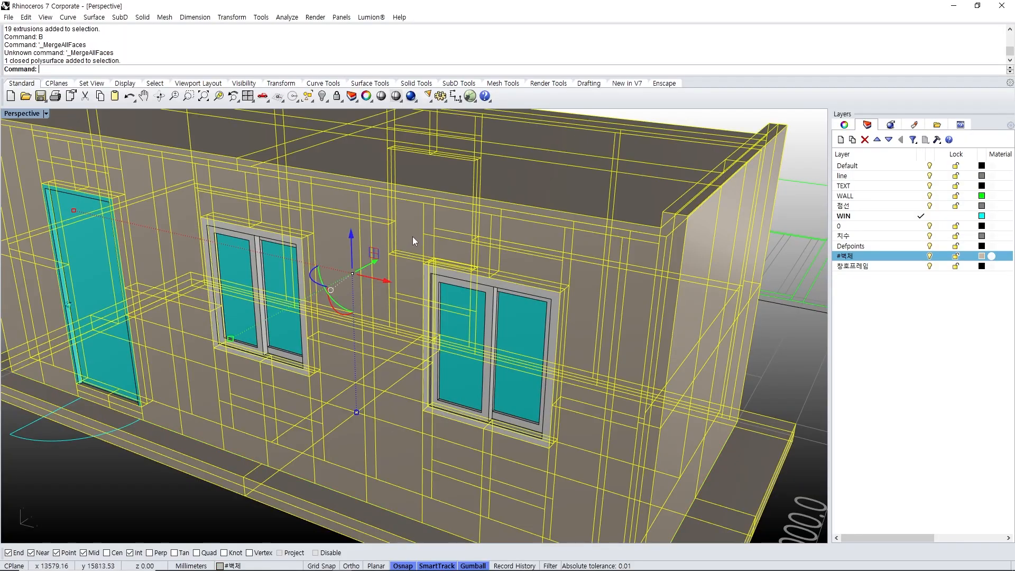
scroll(416, 236, up, 4)
key(Escape)
scroll(421, 238, down, 4)
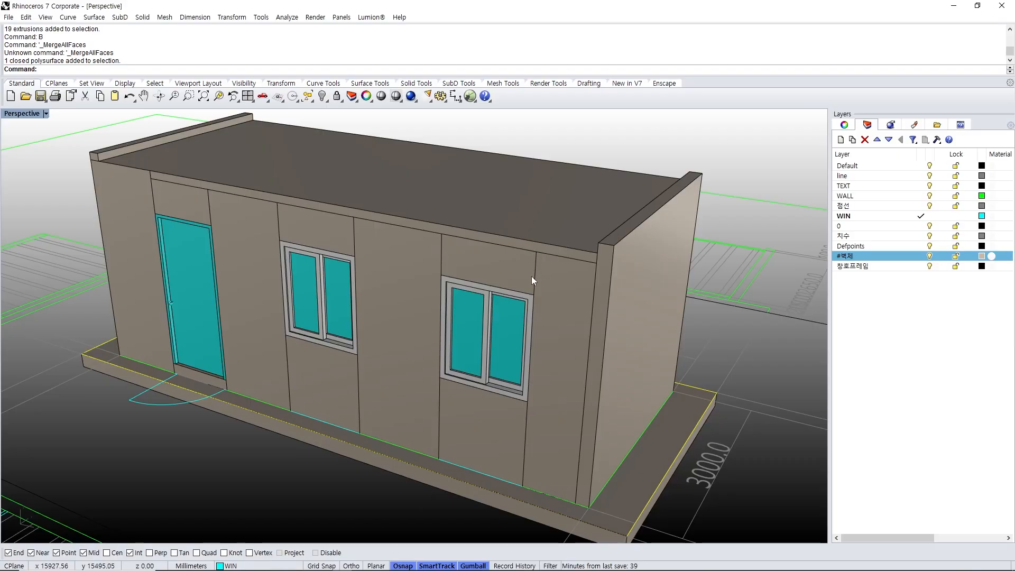
shift+right_drag(406, 258, 405, 277)
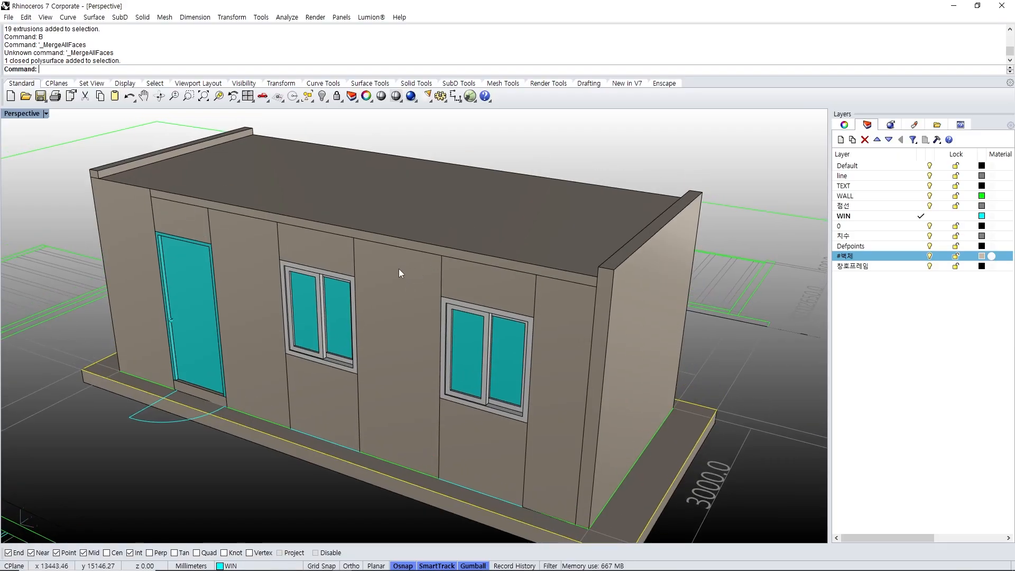
ctrl+shift+click(394, 280)
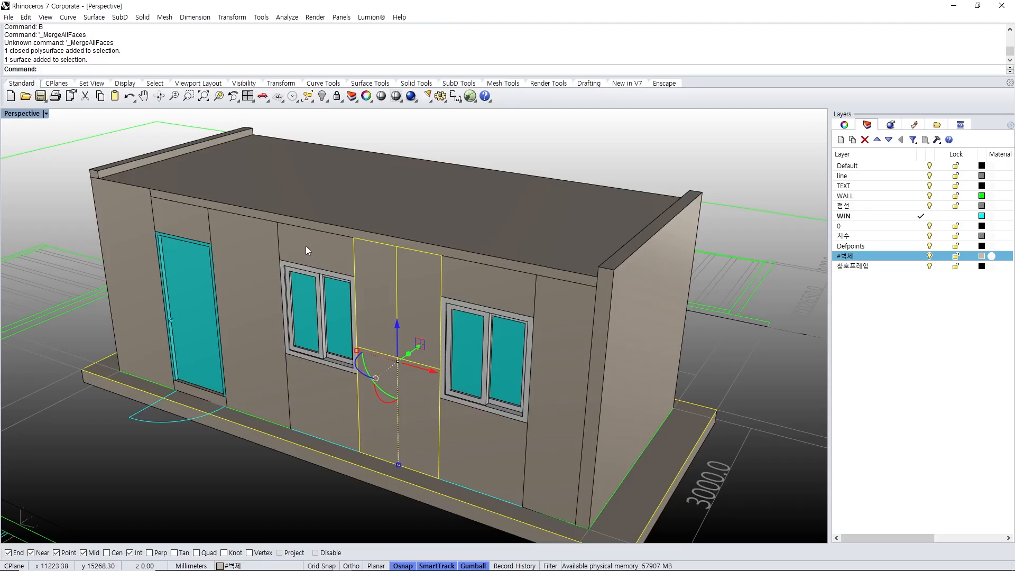
ctrl+shift+click(313, 254)
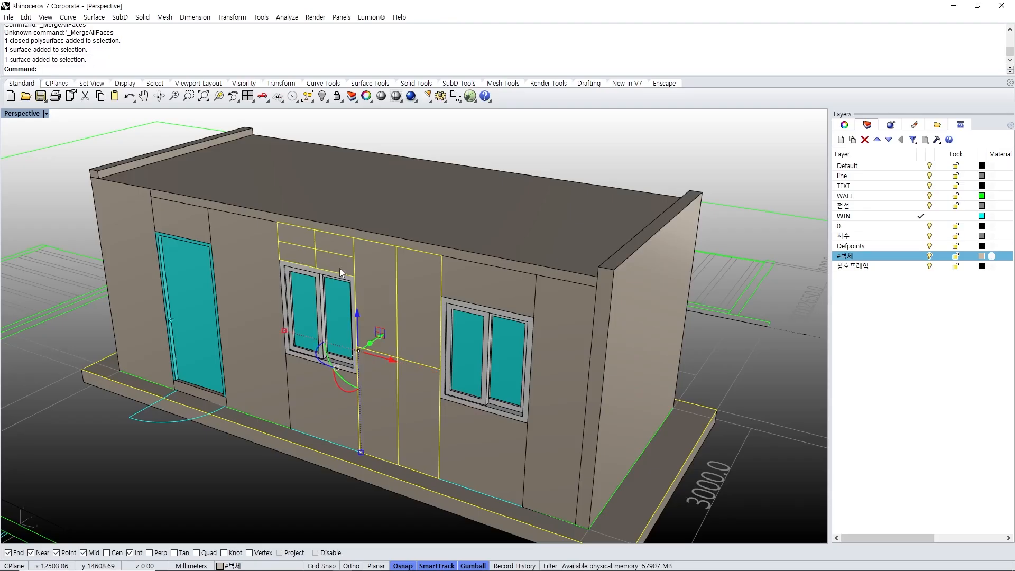
- Merge all coplanar faces of the combined house solid with MergeAllCoplanarFaces
click(469, 287)
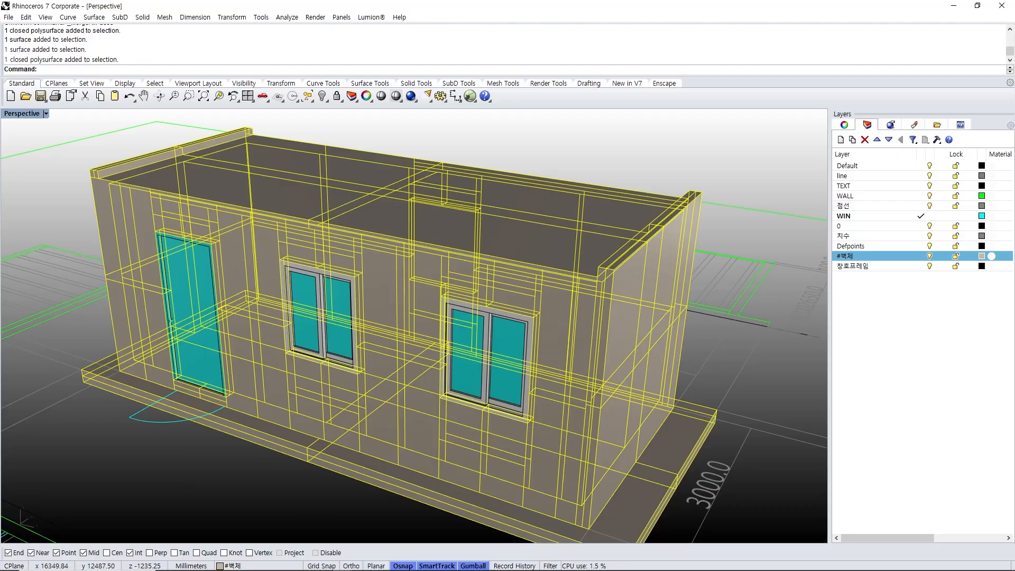
text(MEr)
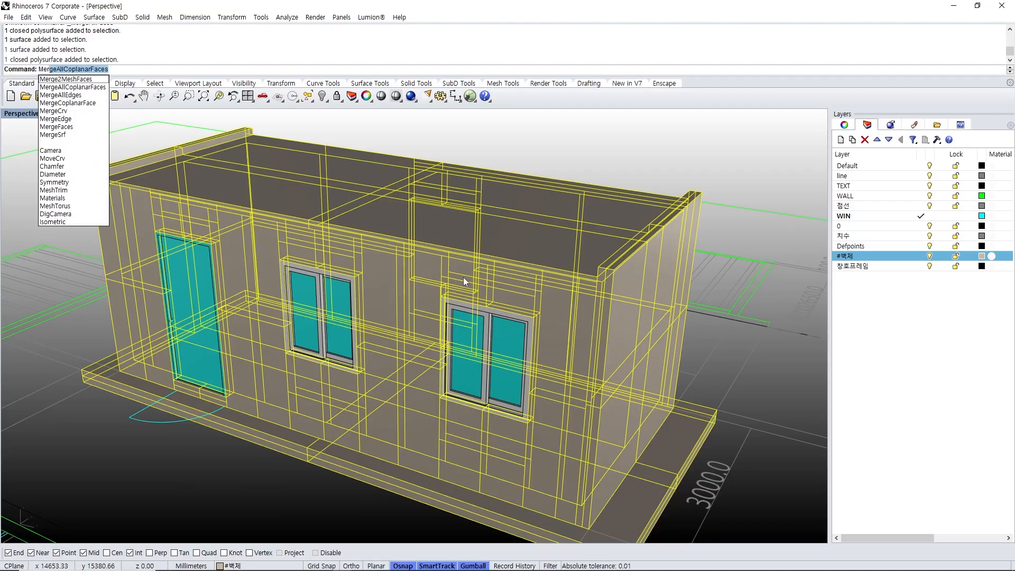
key(Return)
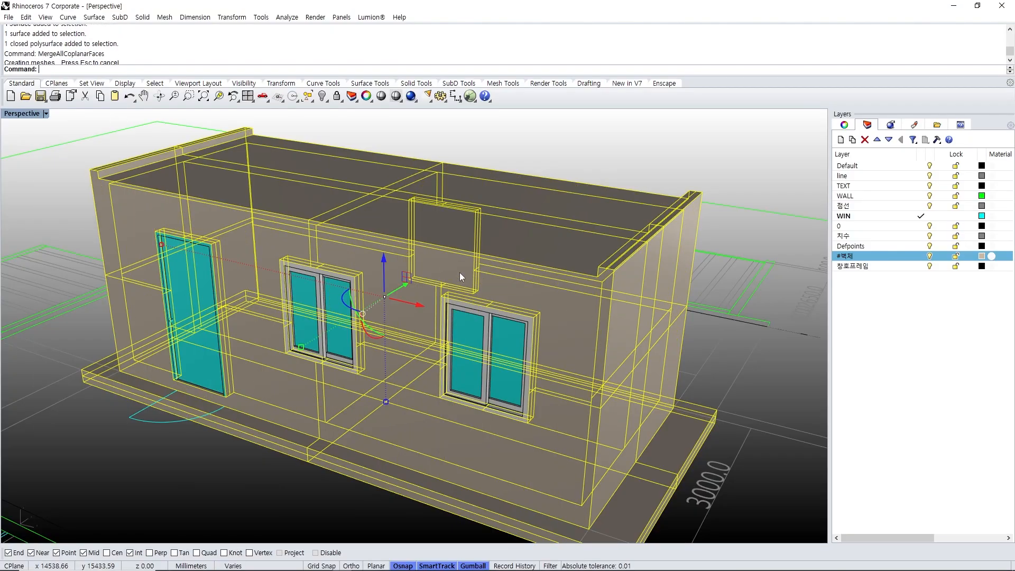
- Examine the merged house from the rear and front, picking the whole solid and the base slab's top face
right_drag(405, 262, 419, 282)
shift+right_drag(285, 281, 404, 270)
scroll(405, 265, down, 10)
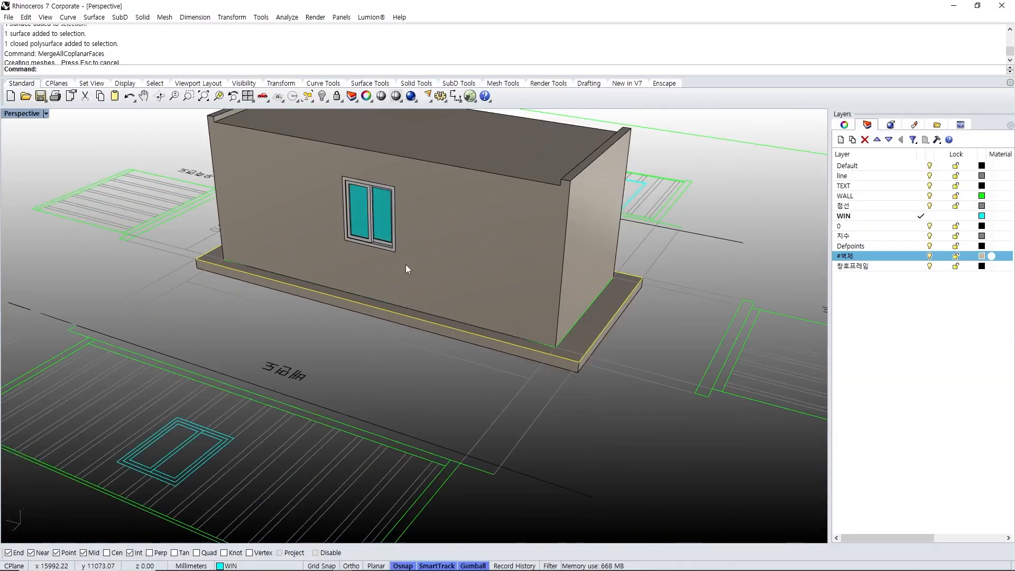
click(413, 294)
right_drag(381, 316, 325, 344)
scroll(325, 345, up, 5)
click(335, 347)
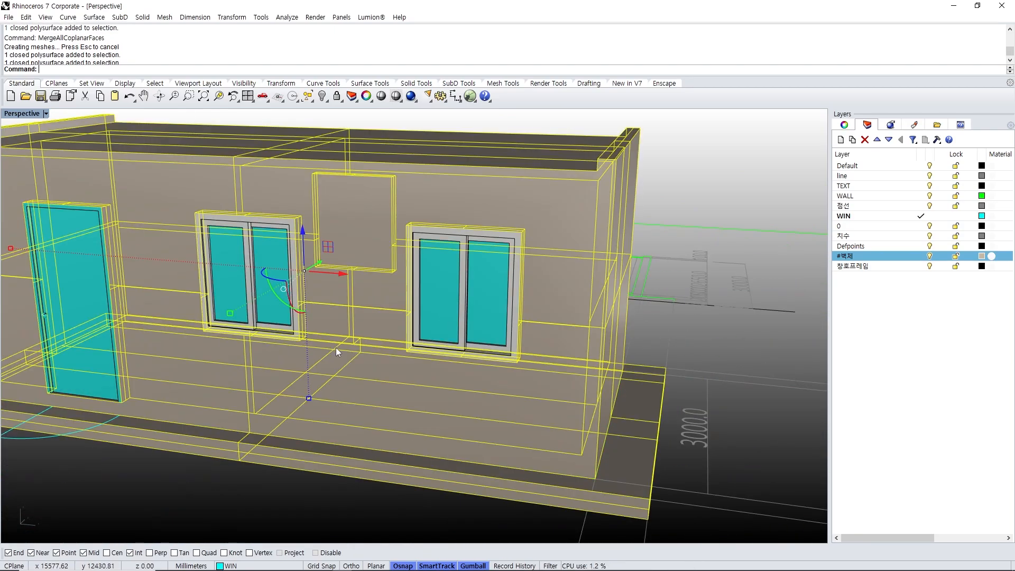
click(616, 470)
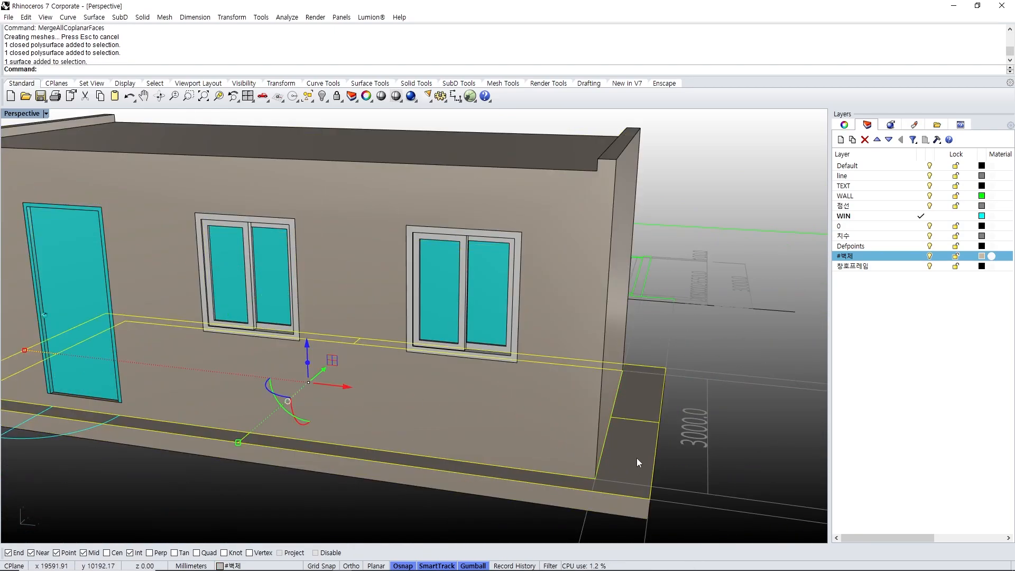
key(Escape)
right_drag(388, 383, 373, 413)
shift+right_drag(446, 413, 414, 367)
scroll(402, 344, down, 4)
right_drag(428, 370, 457, 382)
right_drag(535, 348, 521, 349)
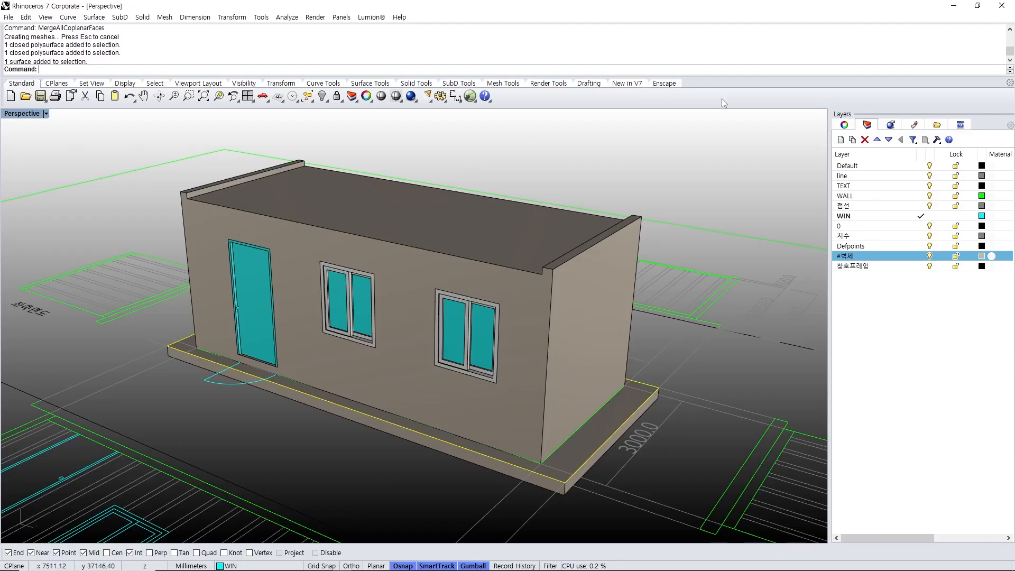
- Display the Enscape tools and switch to the PowerPoint slide show to view the slide on adding the Enscape toolbar
click(667, 85)
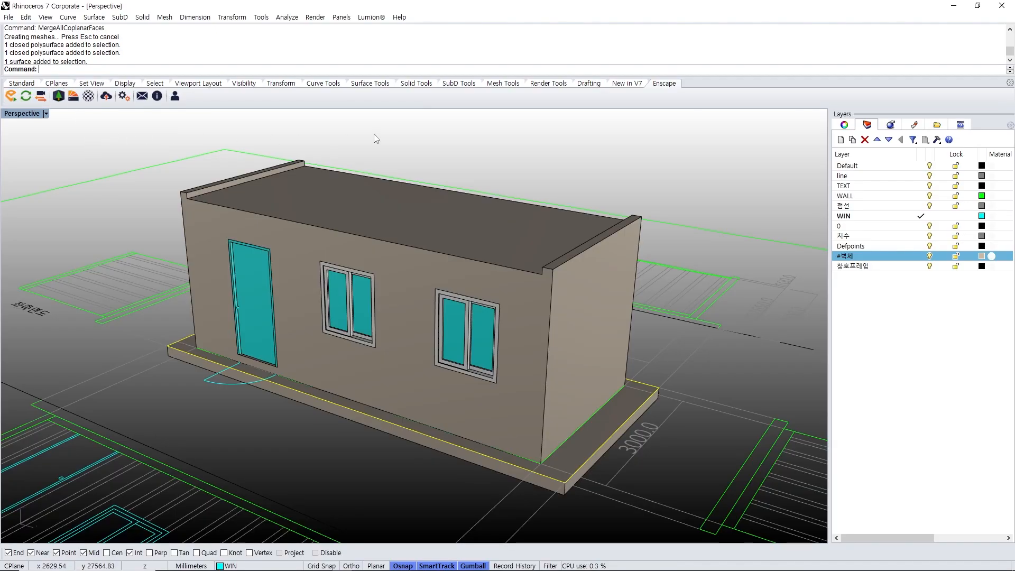
key(alt+Tab)
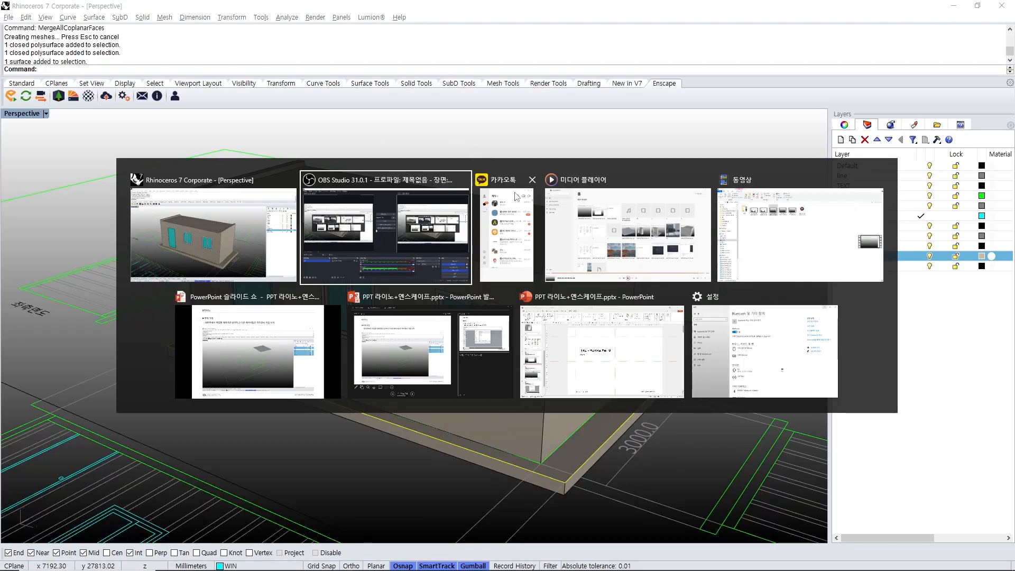
key(alt+Tab)
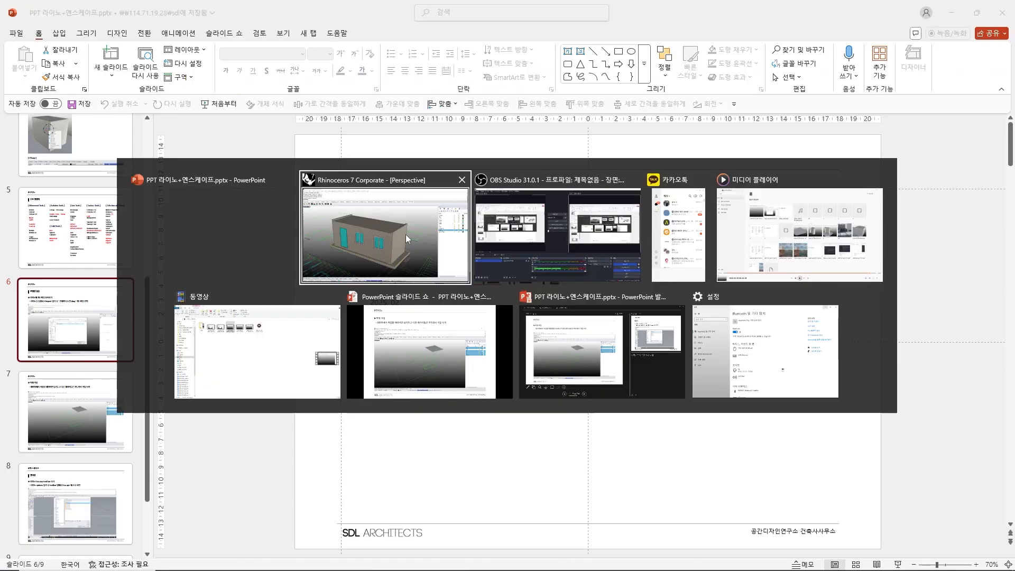
click(407, 344)
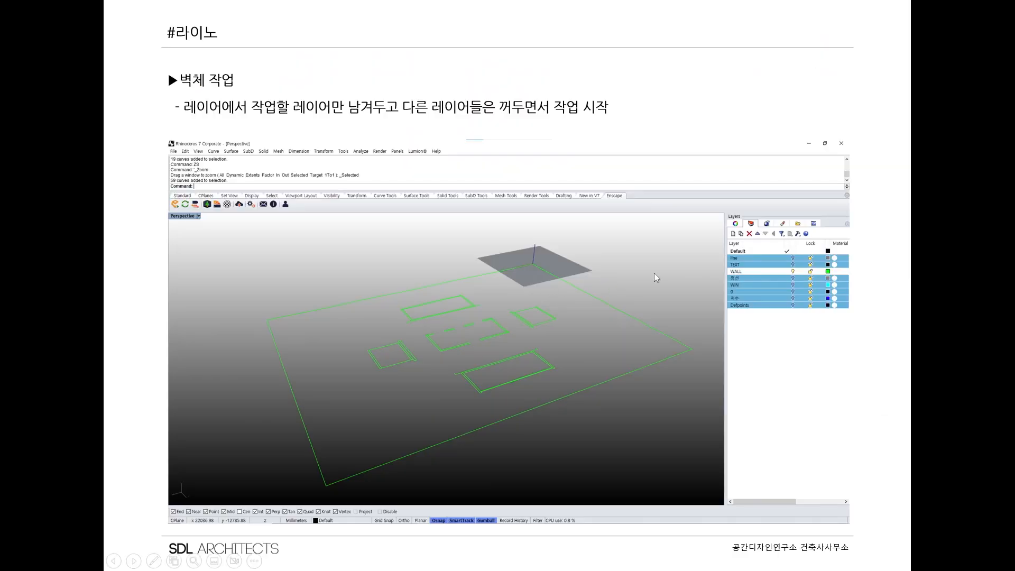
click(711, 273)
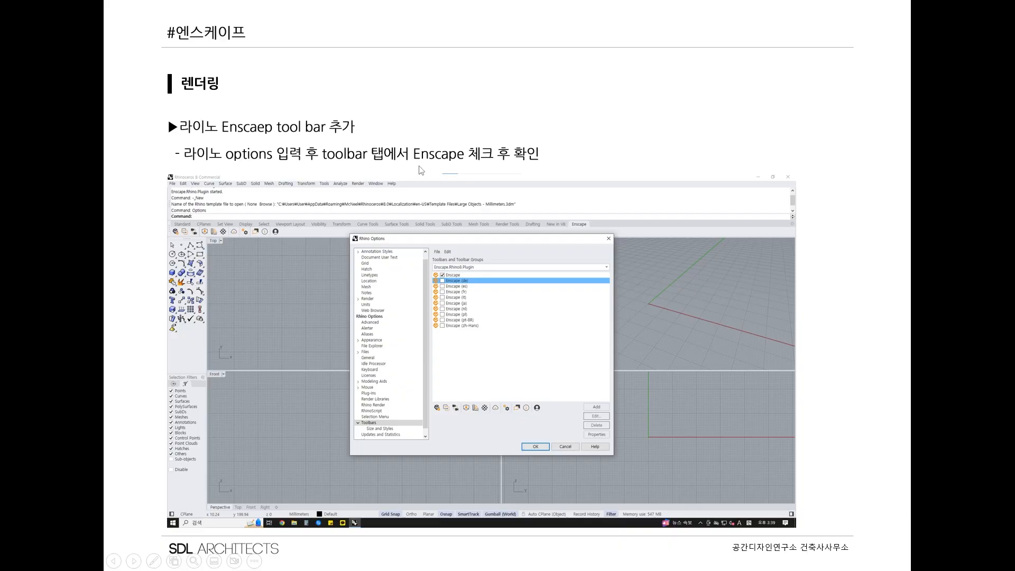
- Switch back to Rhinoceros and start Enscape to open a live rendering of the house model
key(alt+Tab)
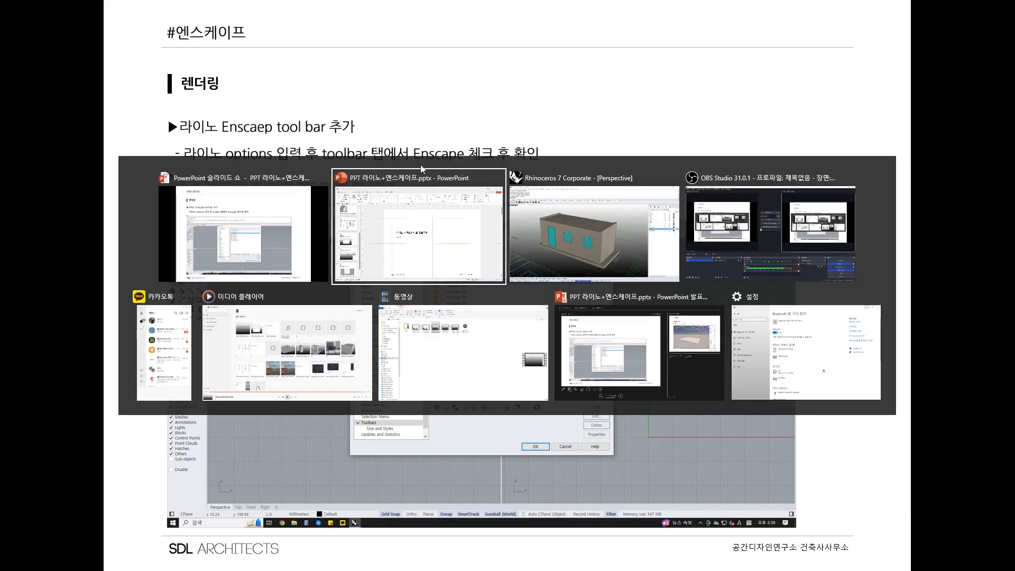
click(554, 234)
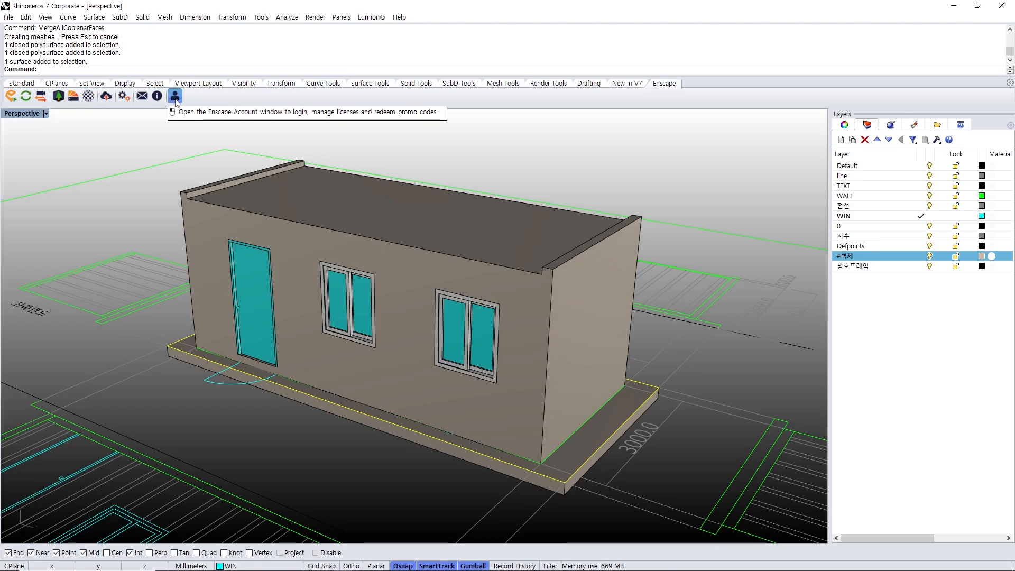
click(8, 102)
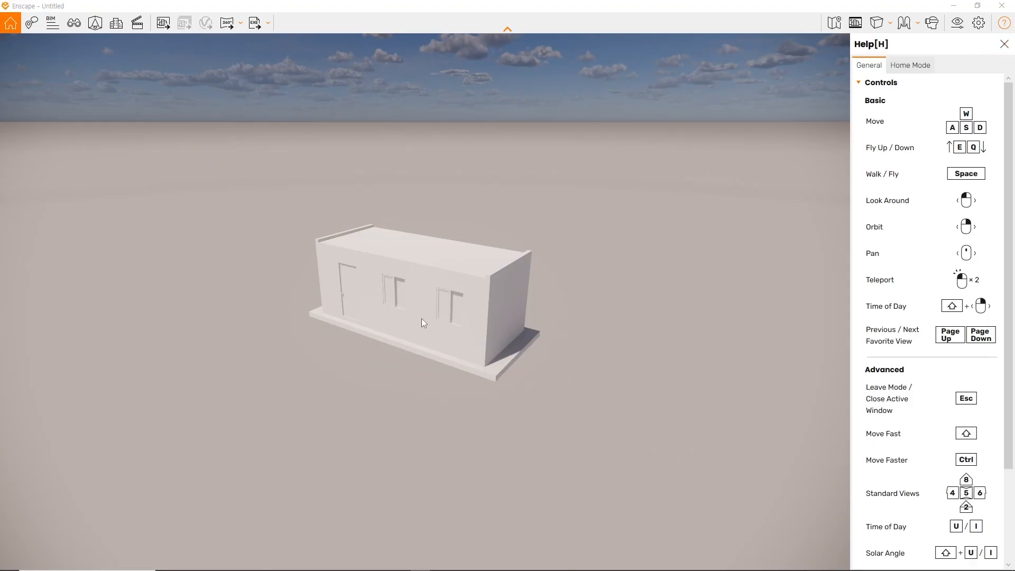
- Move closer to the house in the Enscape view and examine the front wall with its door and windows
key(w)
right_drag(411, 316, 376, 317)
key(w)
mouse_move(377, 317)
mouse_down()
mouse_move(355, 307)
mouse_move(385, 325)
mouse_up()
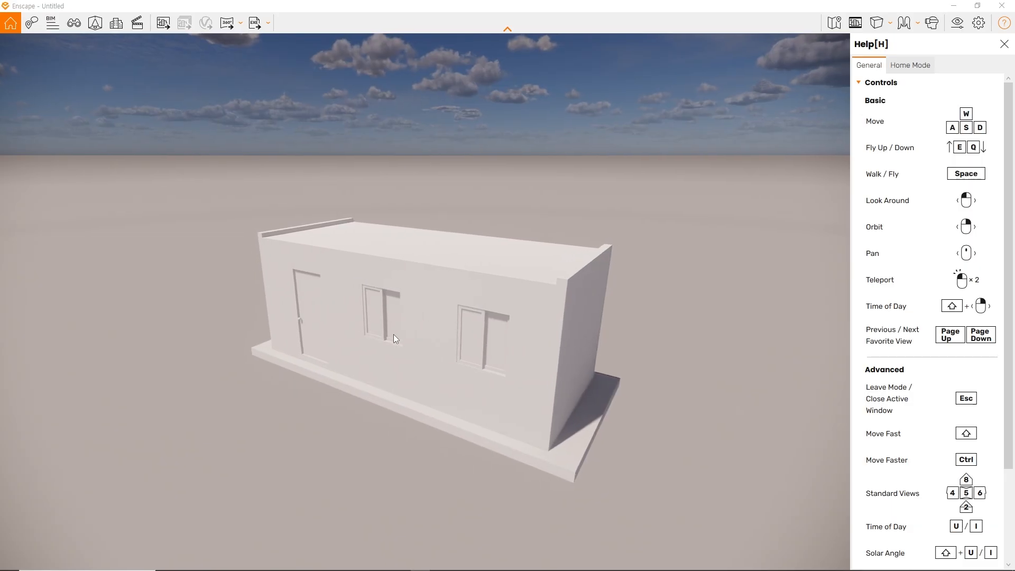
right_drag(411, 346, 415, 346)
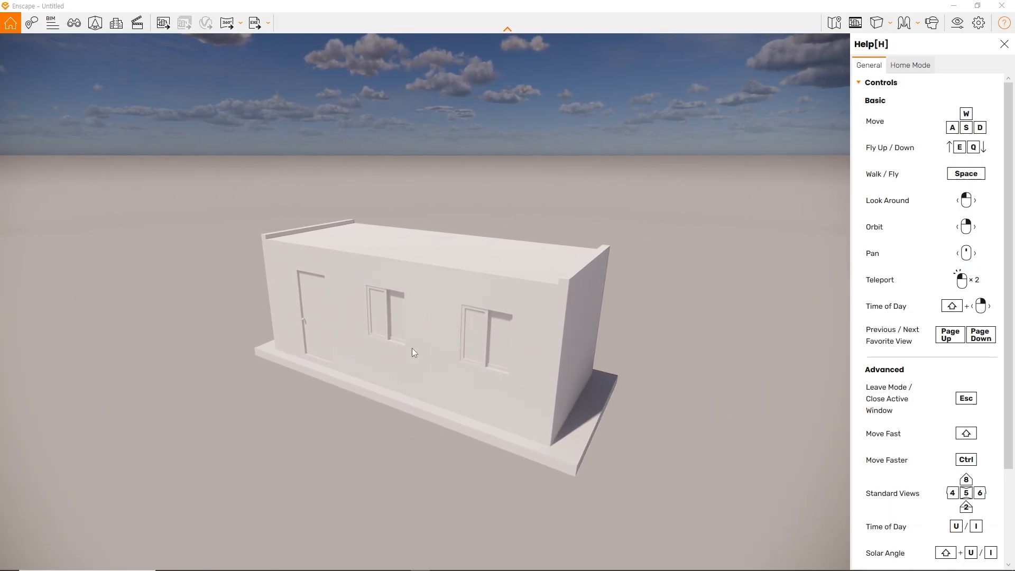
drag(439, 360, 443, 332)
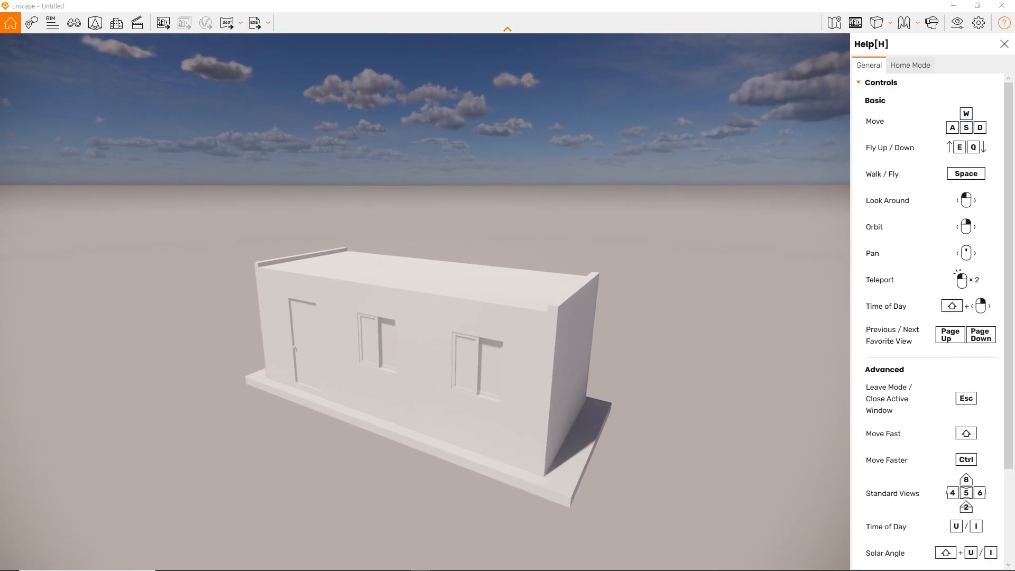
middle_drag(438, 360, 431, 350)
right_drag(431, 351, 427, 322)
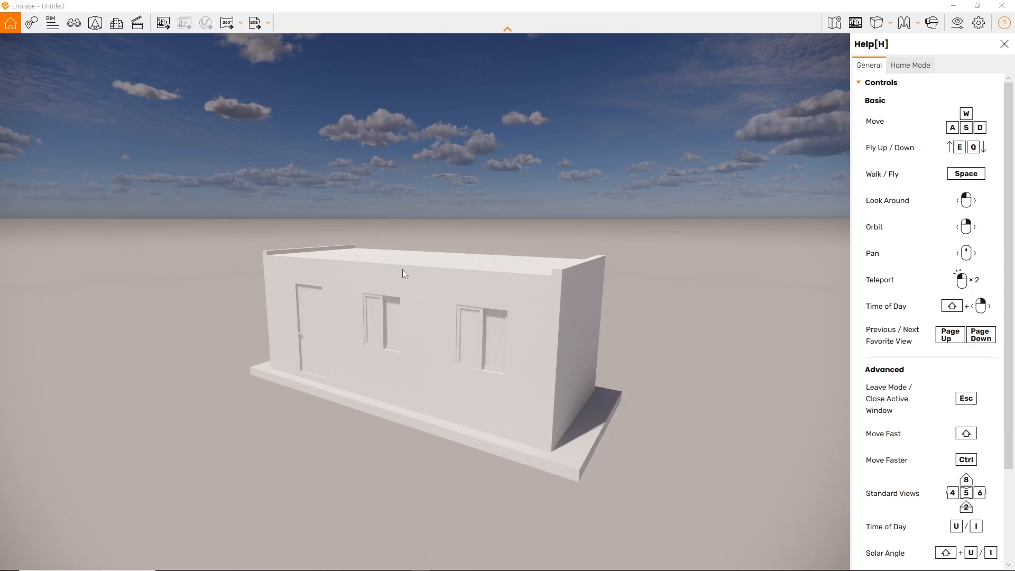
- Circle the rendered house to examine its rear wall, returning to a centred view of the front
right_drag(403, 270, 148, 305)
drag(425, 301, 386, 275)
right_drag(425, 301, 327, 301)
drag(425, 301, 317, 288)
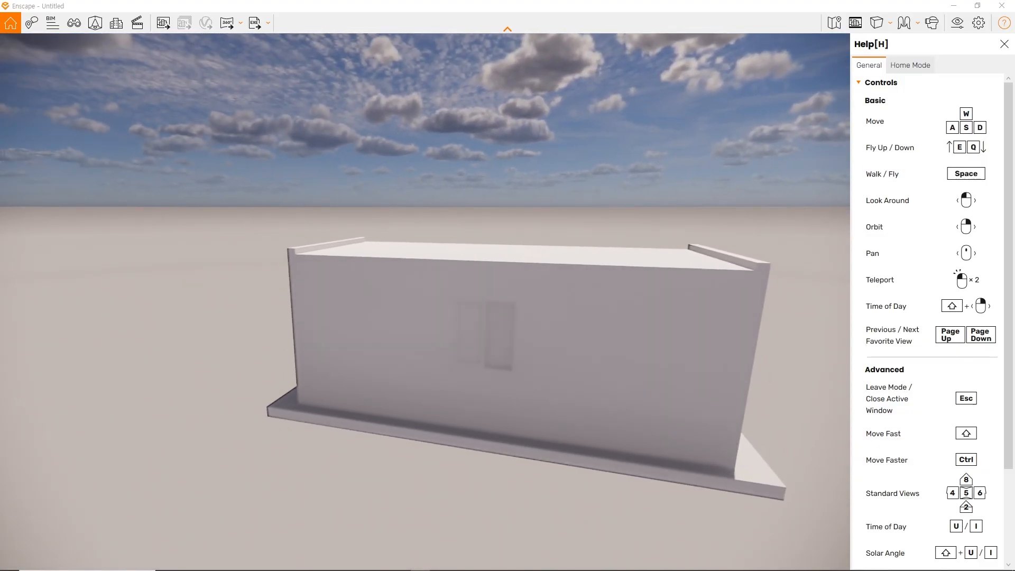
right_drag(425, 302, 254, 293)
drag(425, 302, 339, 280)
right_drag(425, 301, 333, 312)
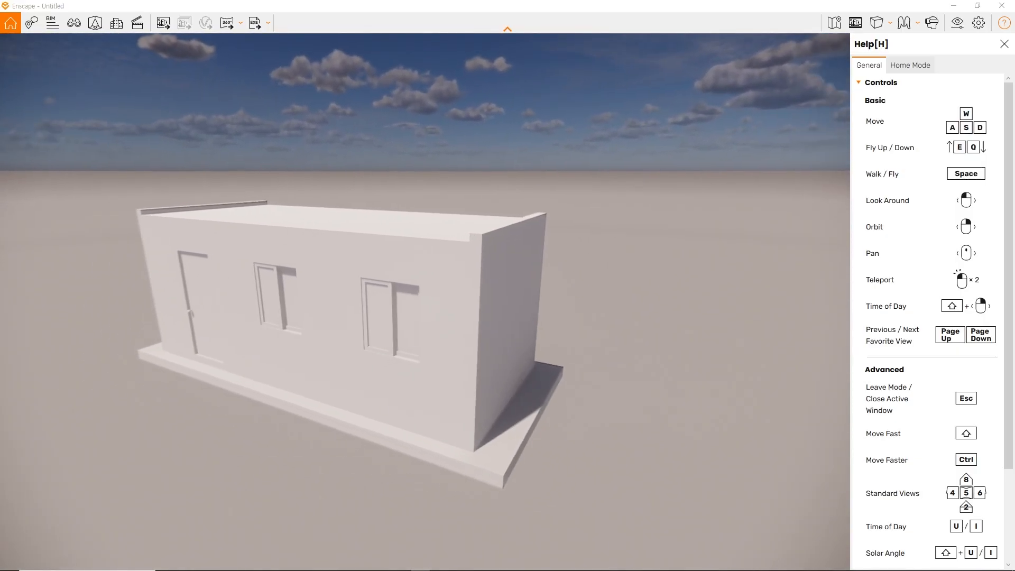
drag(462, 280, 429, 274)
middle_drag(462, 281, 502, 280)
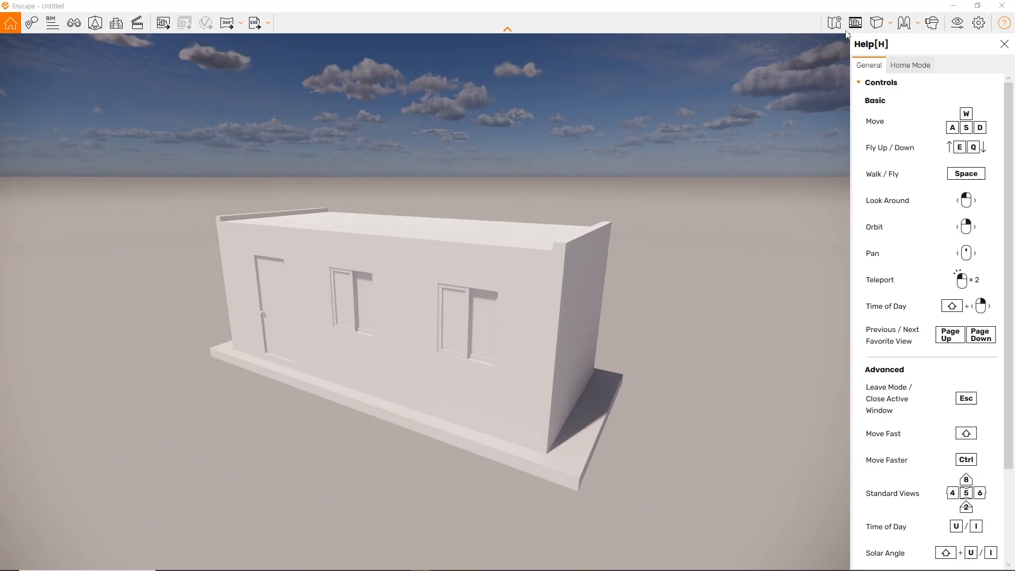
- Close and reopen the Enscape Help, and read through its basic and advanced navigation controls
click(1003, 44)
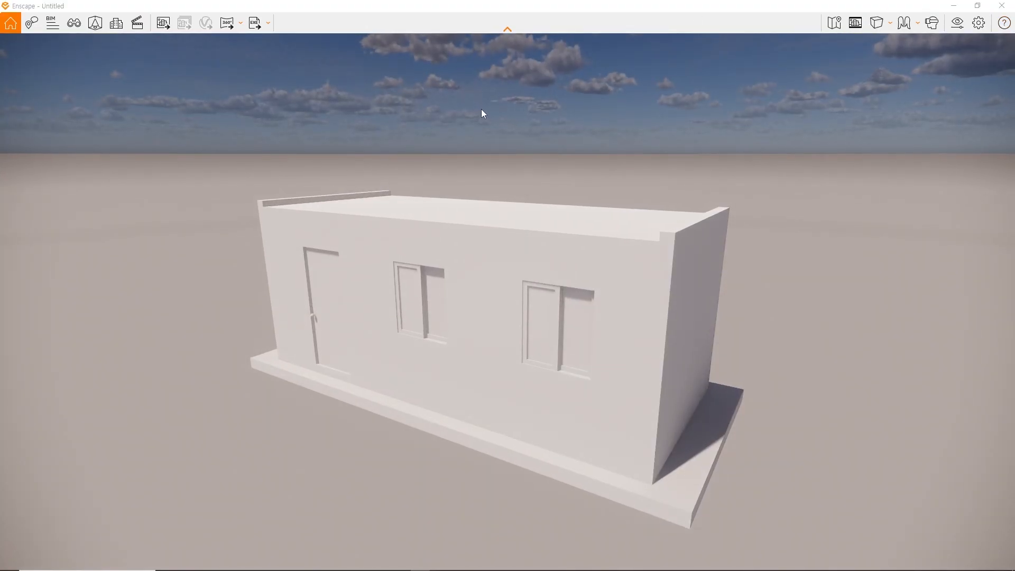
key(h)
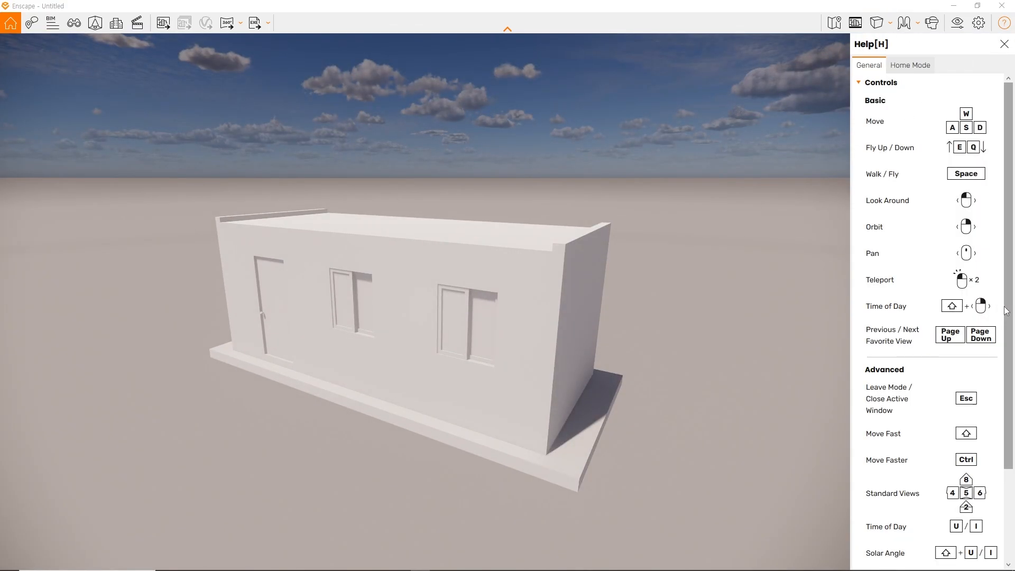
scroll(1001, 307, down, 3)
scroll(999, 220, up, 3)
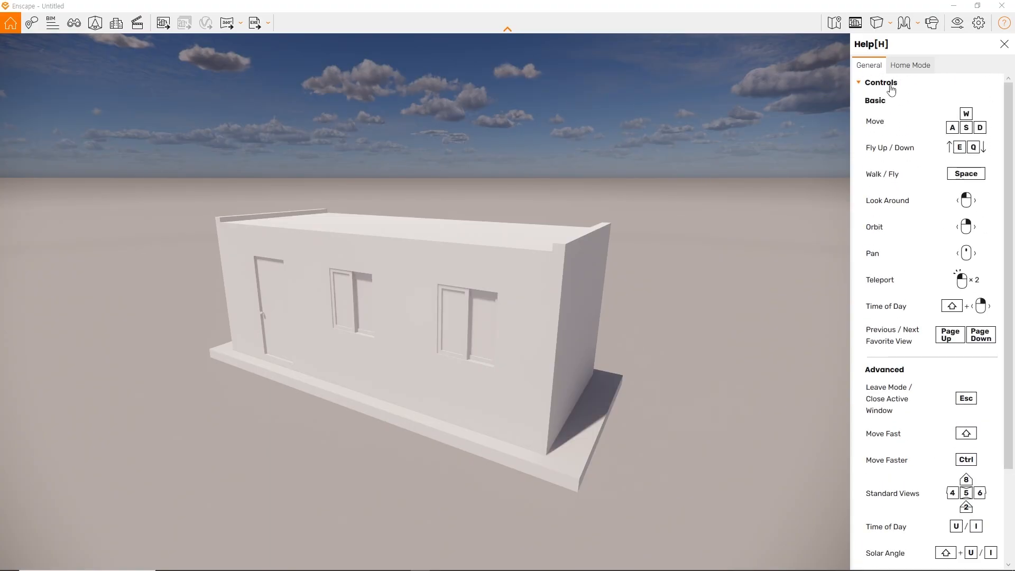
scroll(1003, 275, down, 3)
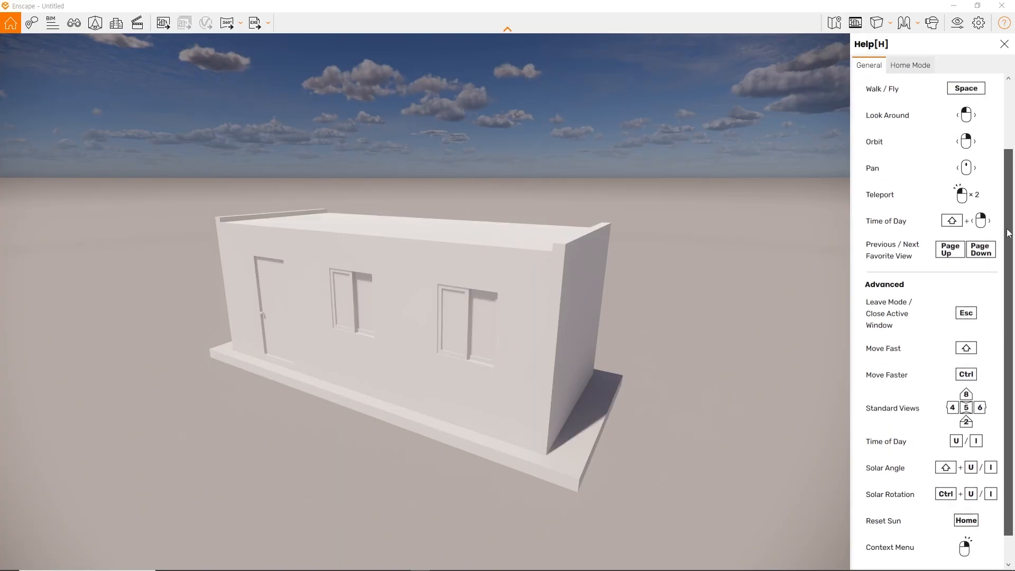
scroll(1009, 242, up, 3)
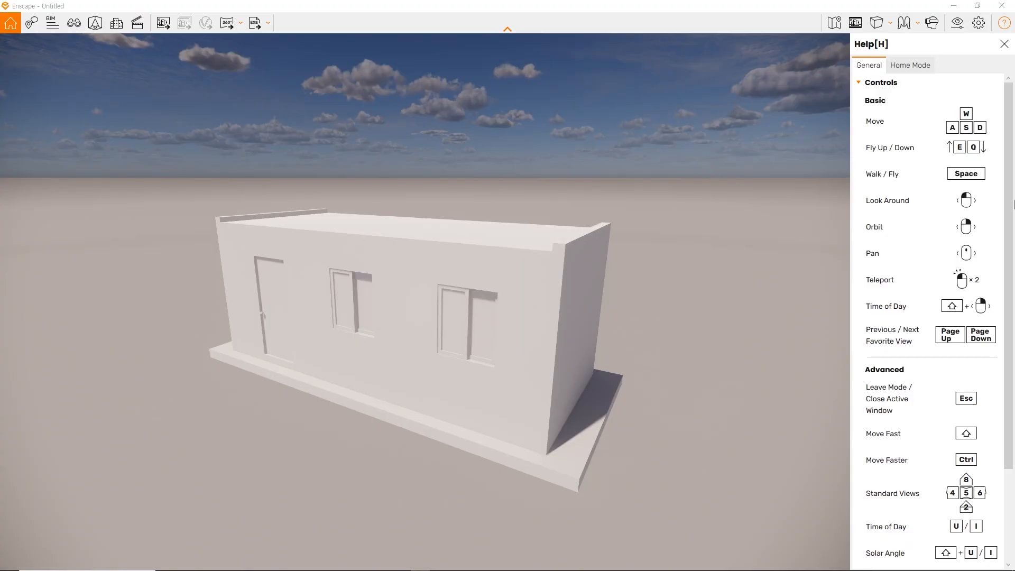
scroll(1008, 265, down, 3)
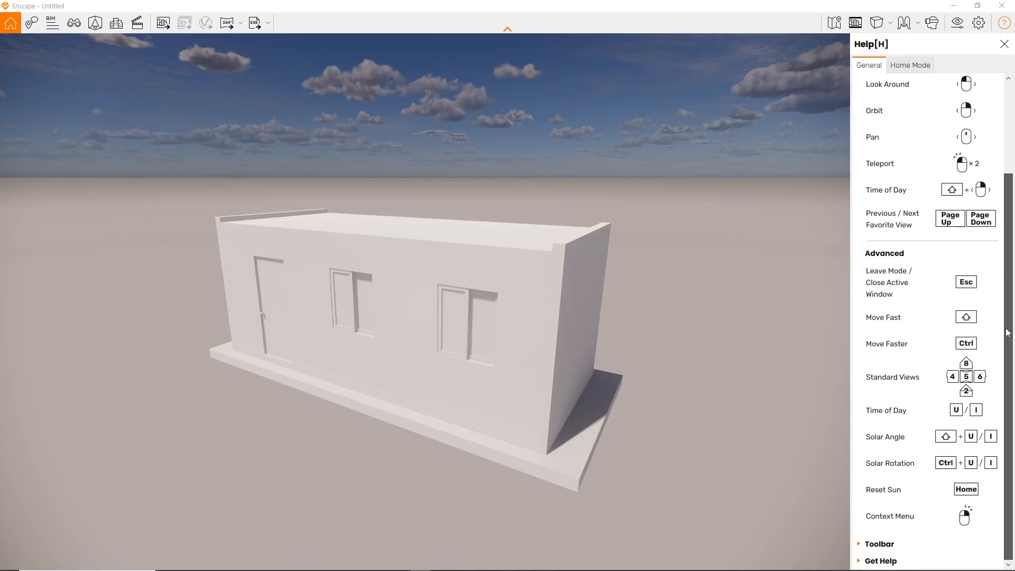
drag(1006, 328, 996, 306)
- Examine the front of the house more squarely, trying the orbit, sideways and backward movement controls
drag(765, 296, 844, 289)
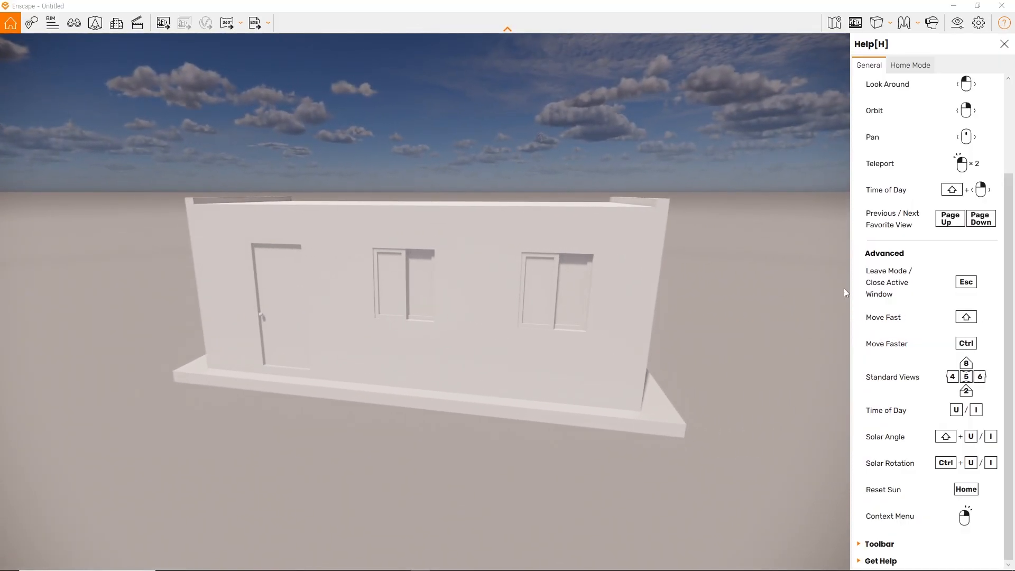
right_drag(647, 284, 645, 277)
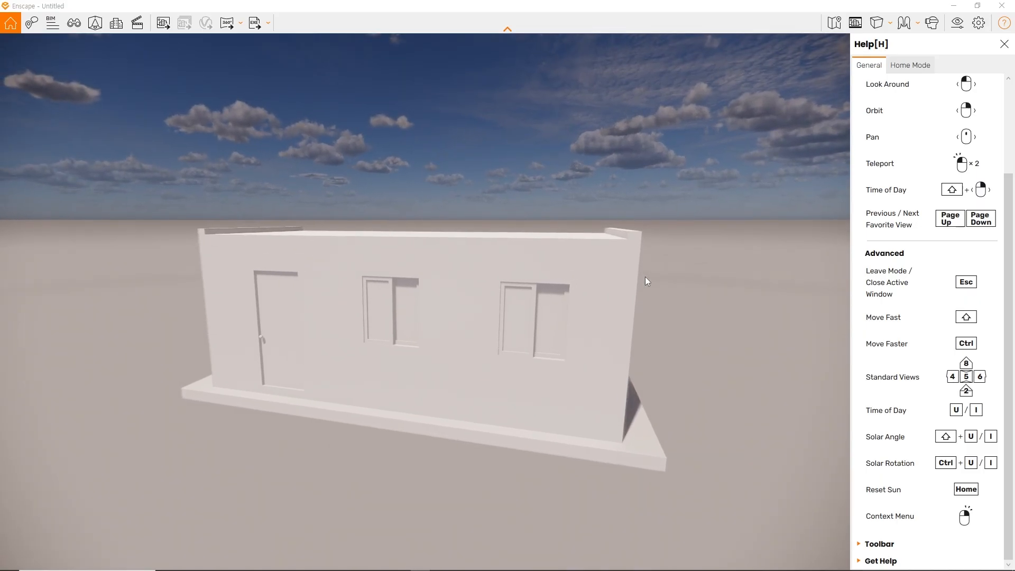
key(d)
key(d)
key(a)
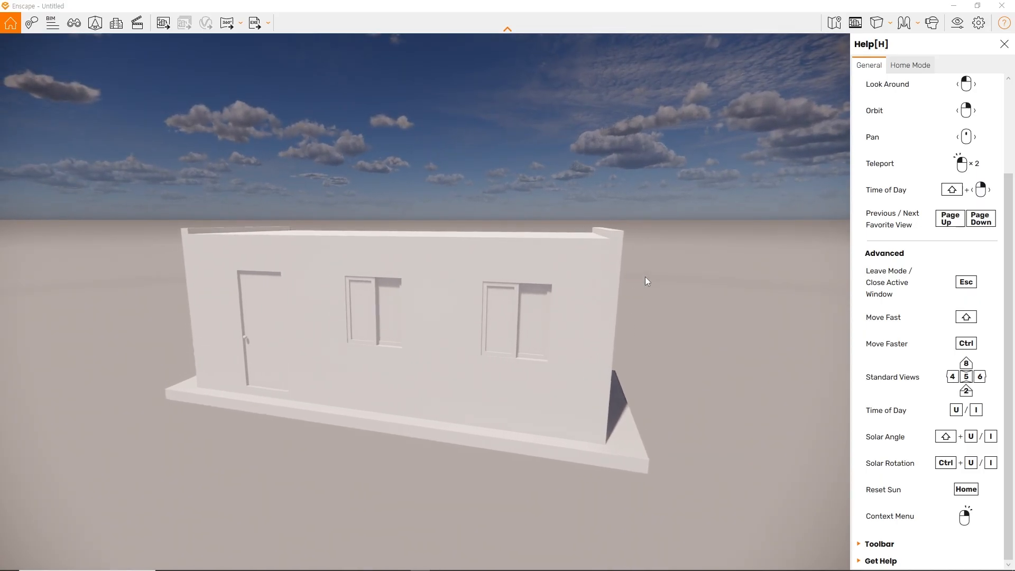
key(s)
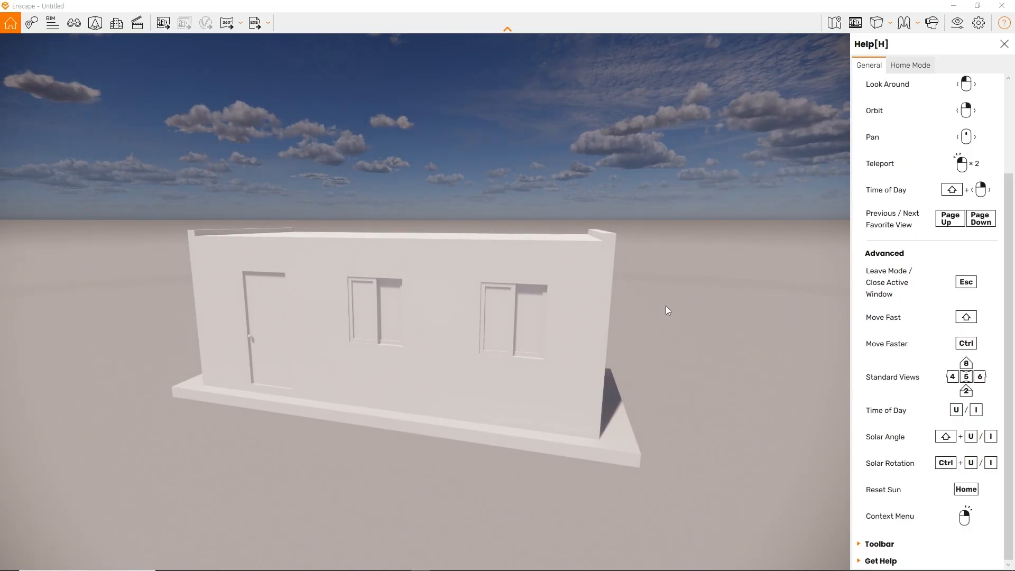
- Read the Help entries for movement speed, standard views, time of day and sun controls
scroll(975, 290, up, 3)
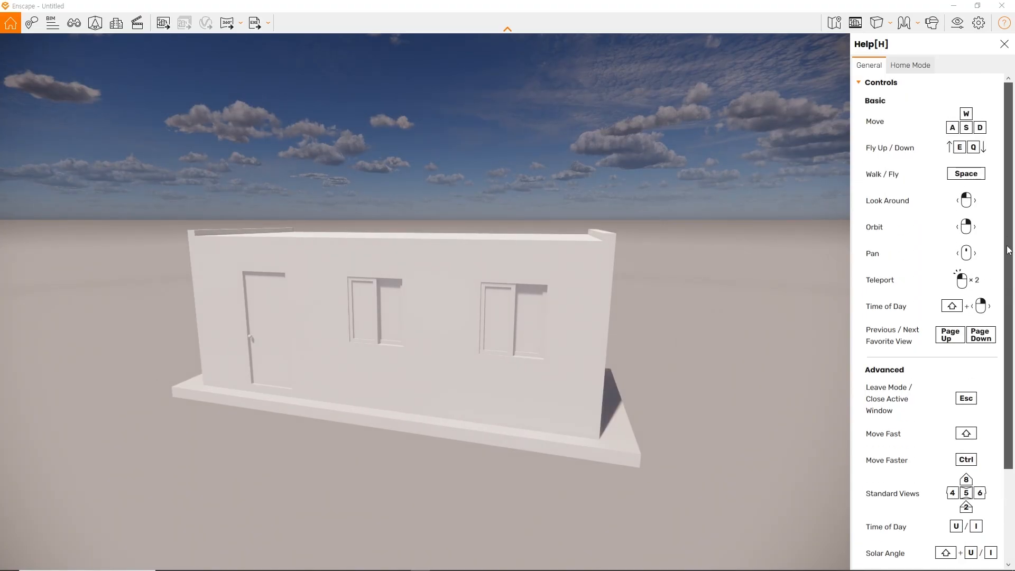
scroll(1011, 287, down, 2)
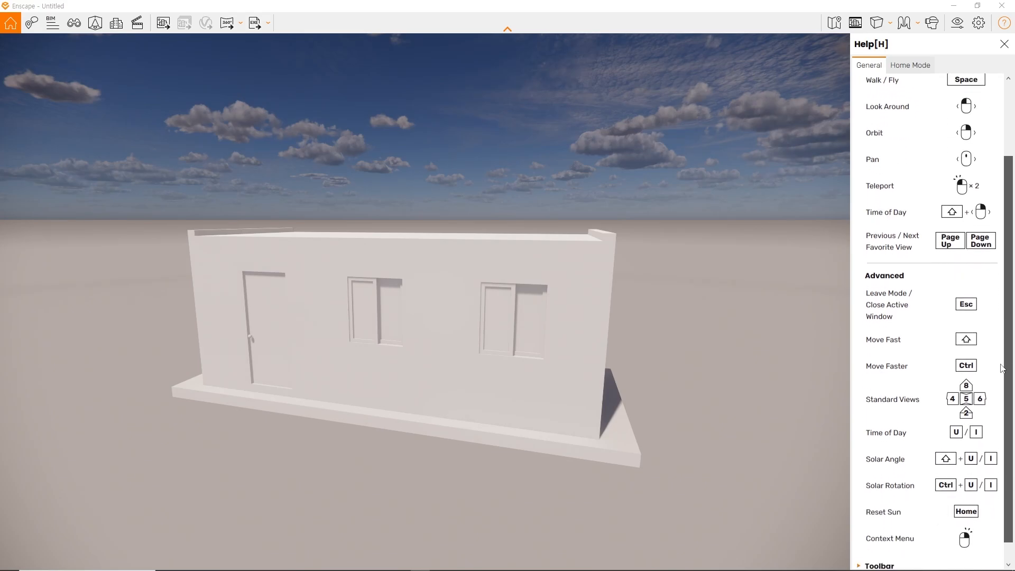
scroll(1004, 338, up, 2)
scroll(997, 394, down, 2)
drag(995, 390, 989, 404)
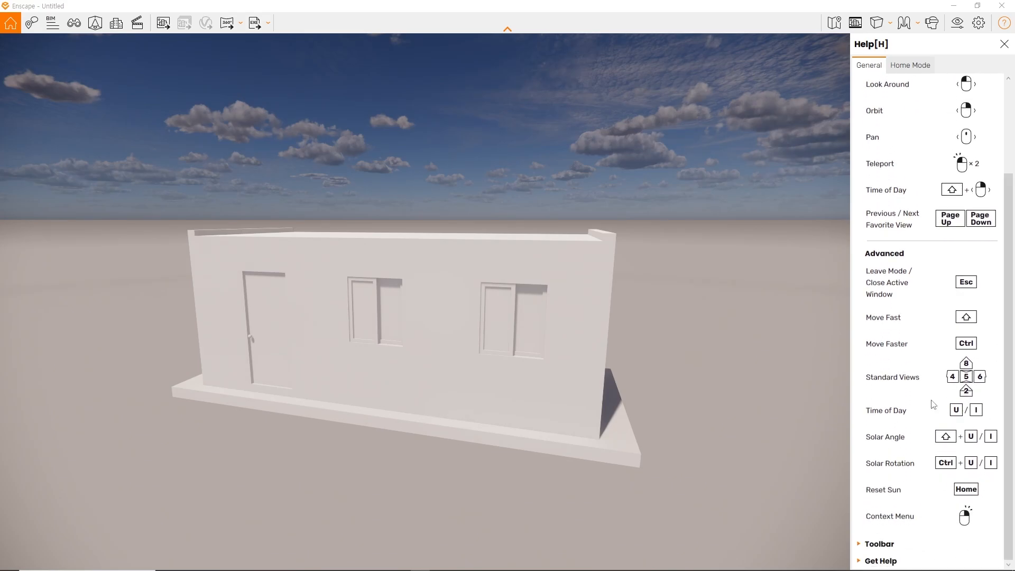
- Shift the time of day with the sun controls, and close the Help with the house's front corner in view
key(u)
key(i)
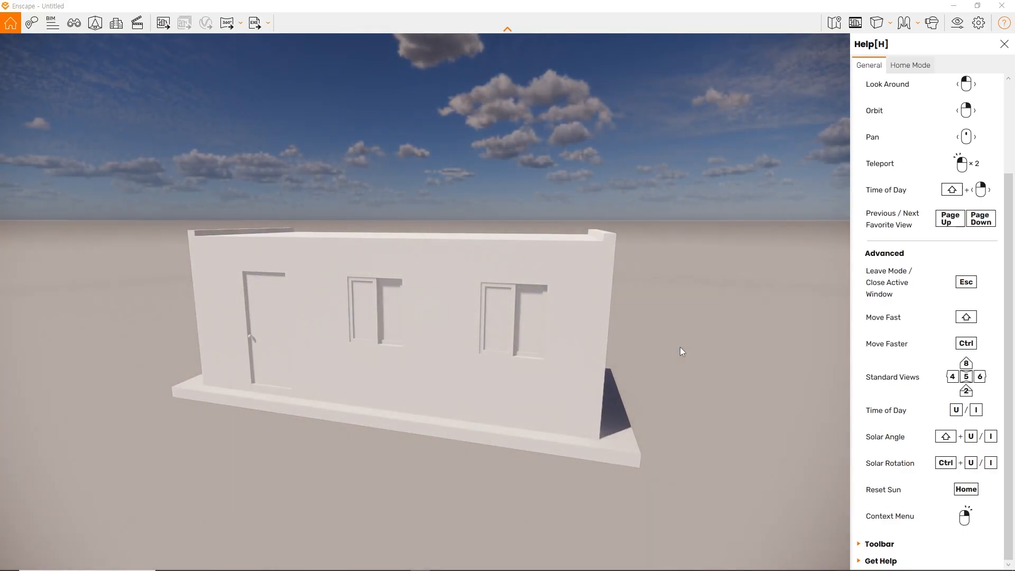
key(i)
right_drag(680, 315, 549, 333)
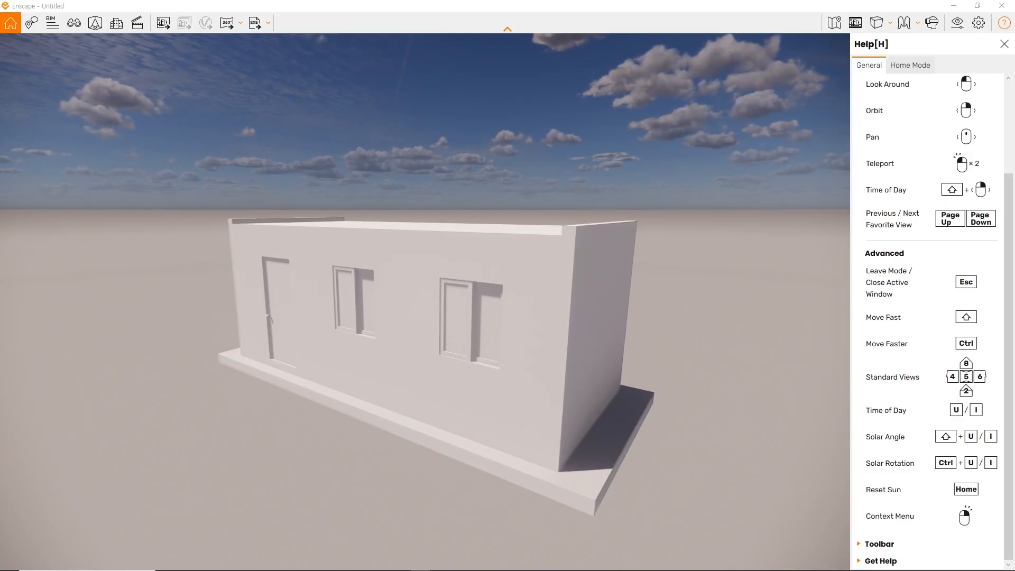
click(1005, 43)
scroll(508, 301, down, 2)
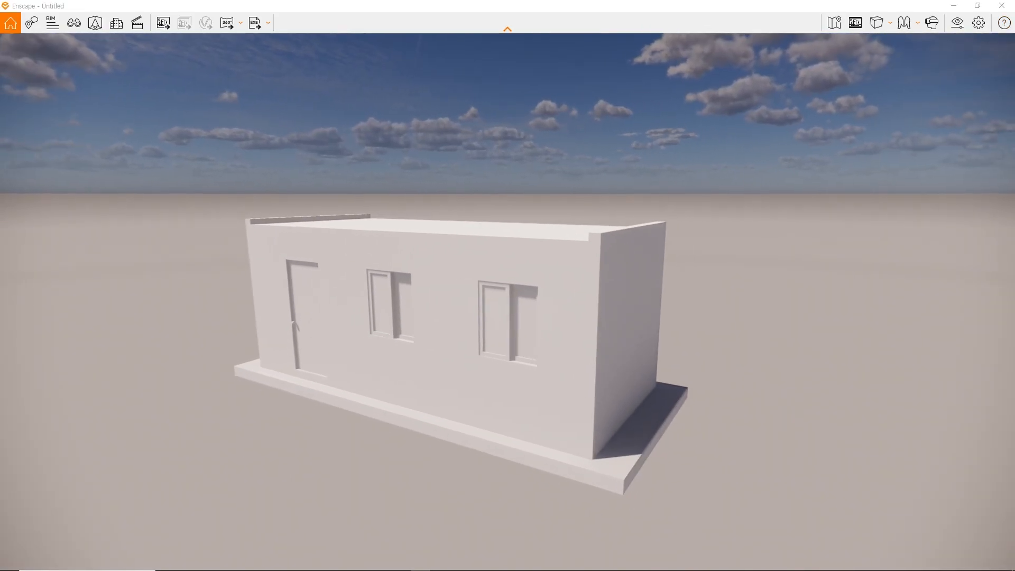
drag(731, 214, 804, 165)
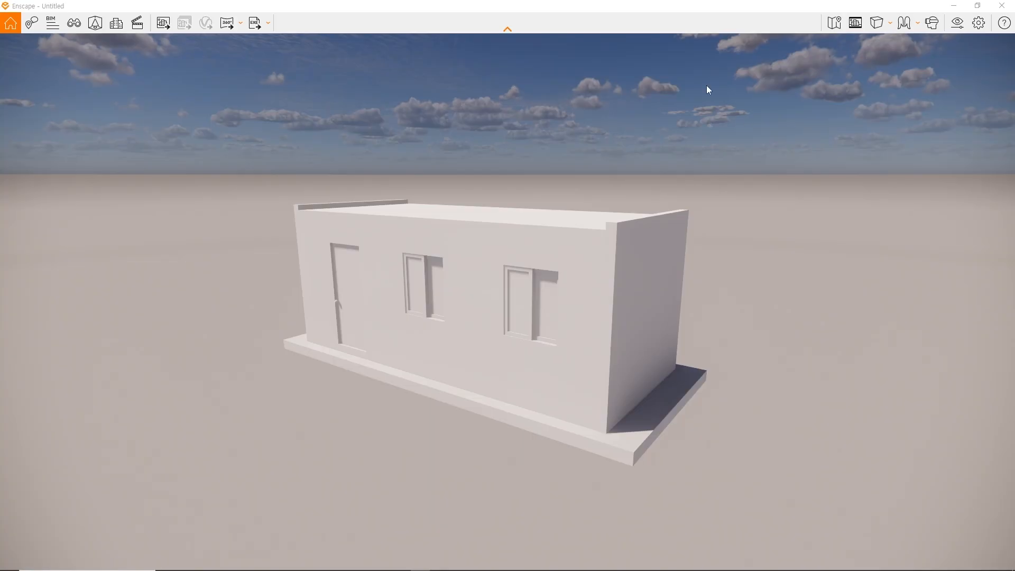
- Place the Enscape window side by side with Rhino, and widen Rhino's perspective viewport to frame the house
click(977, 6)
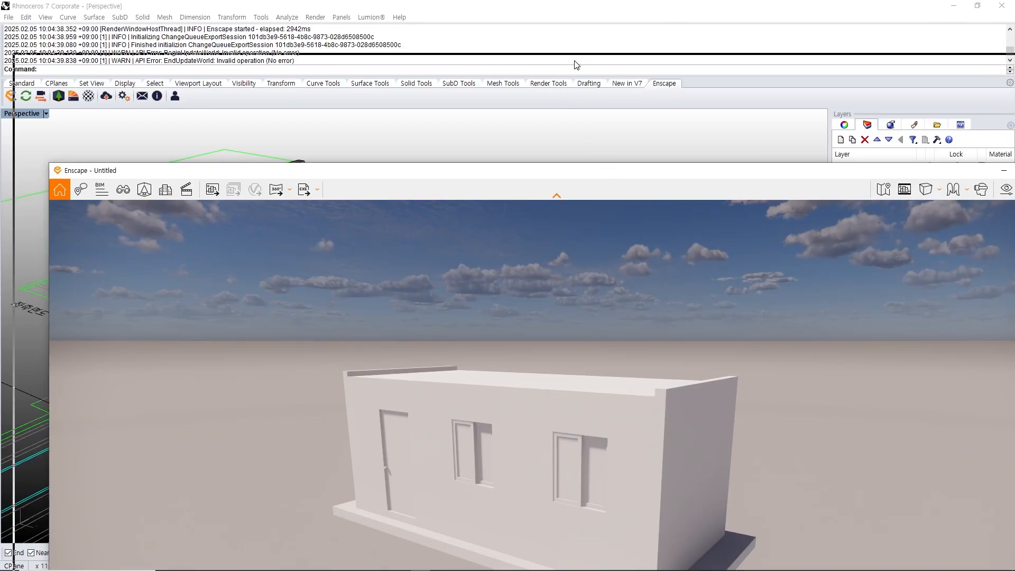
key(super+Left)
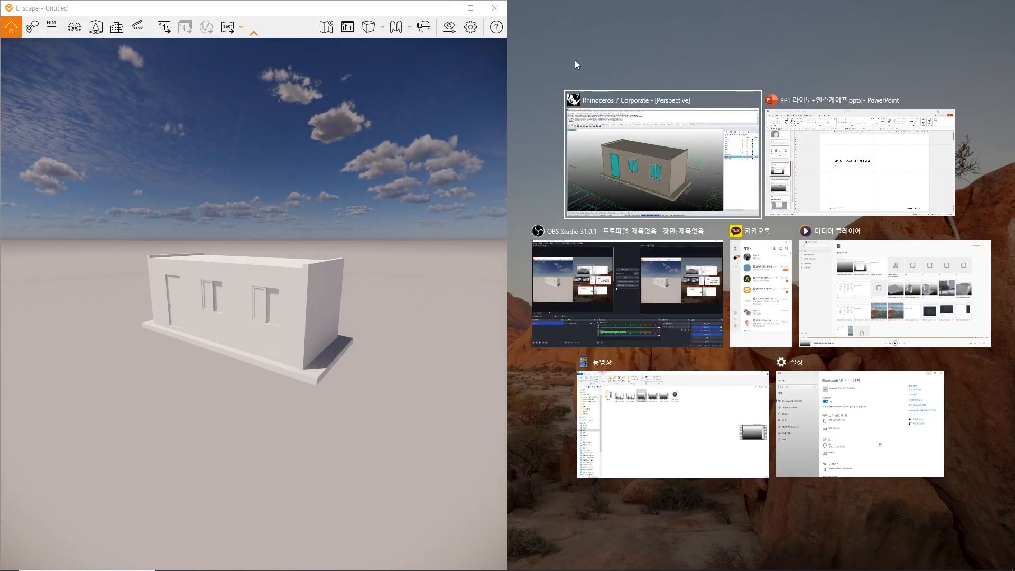
click(635, 146)
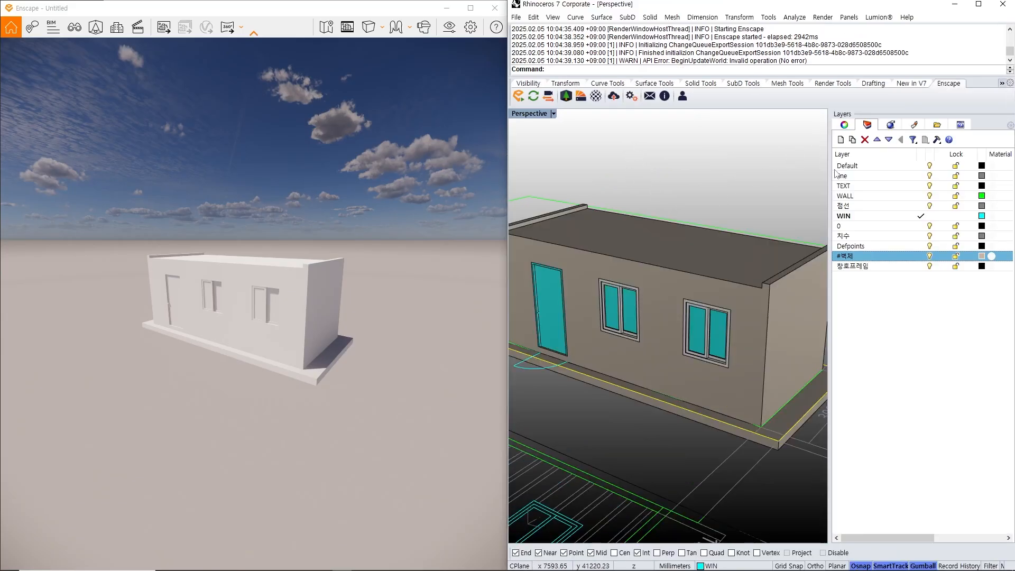
drag(836, 181, 890, 186)
shift+right_drag(598, 244, 716, 276)
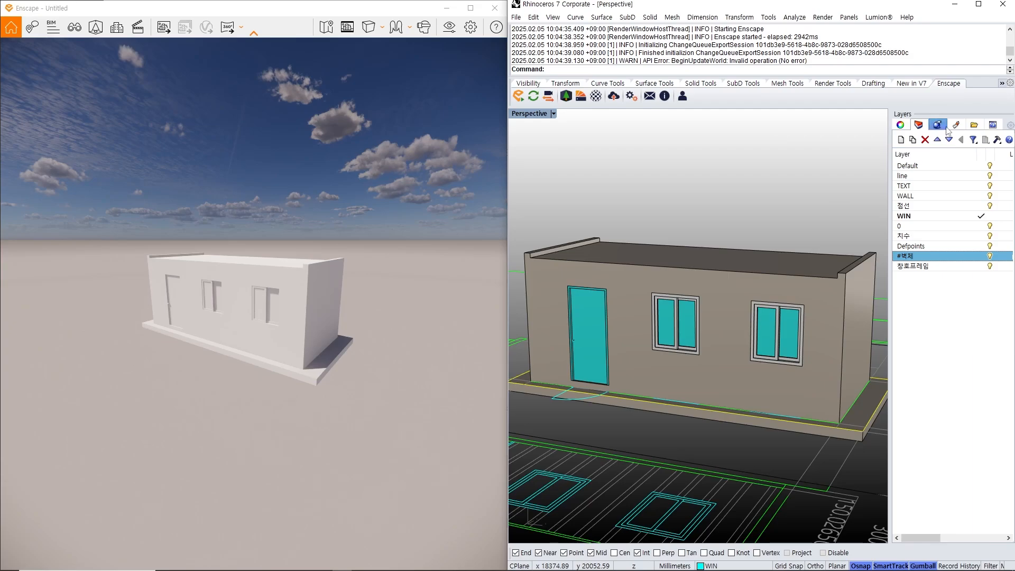
click(595, 97)
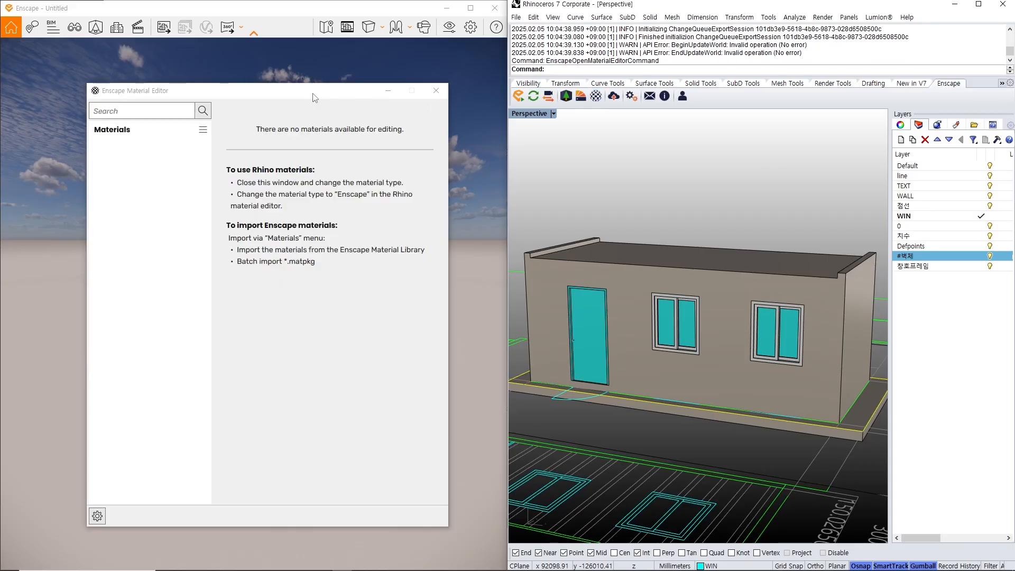
drag(314, 96, 766, 96)
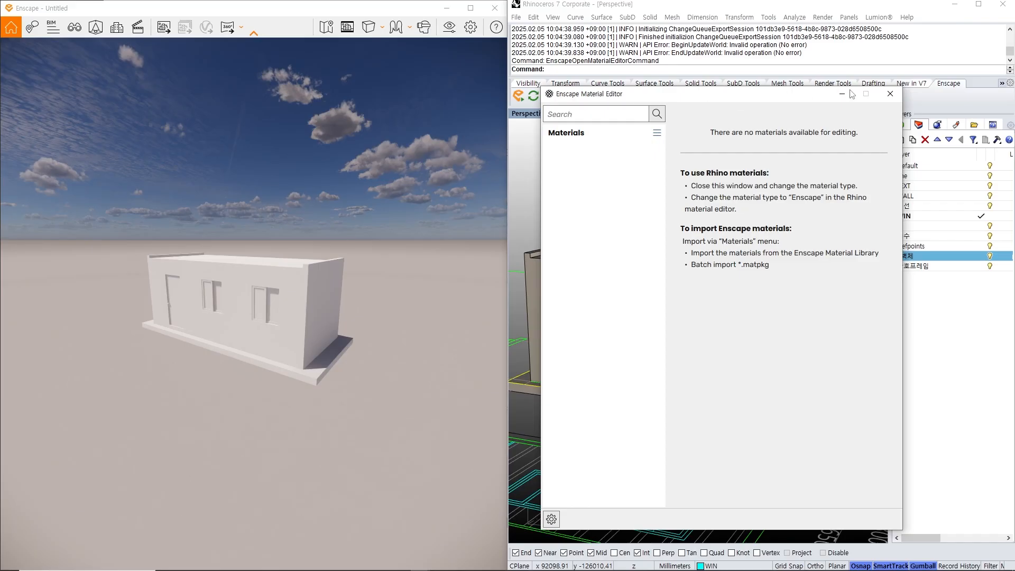
click(890, 93)
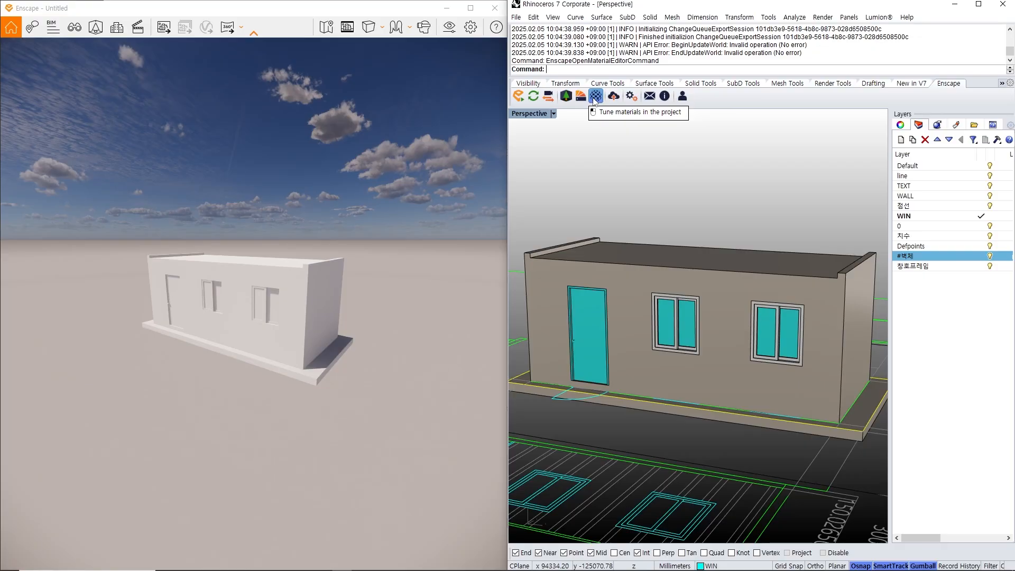
- Open the Enscape Material Editor and start importing from the Enscape Material Library
click(594, 97)
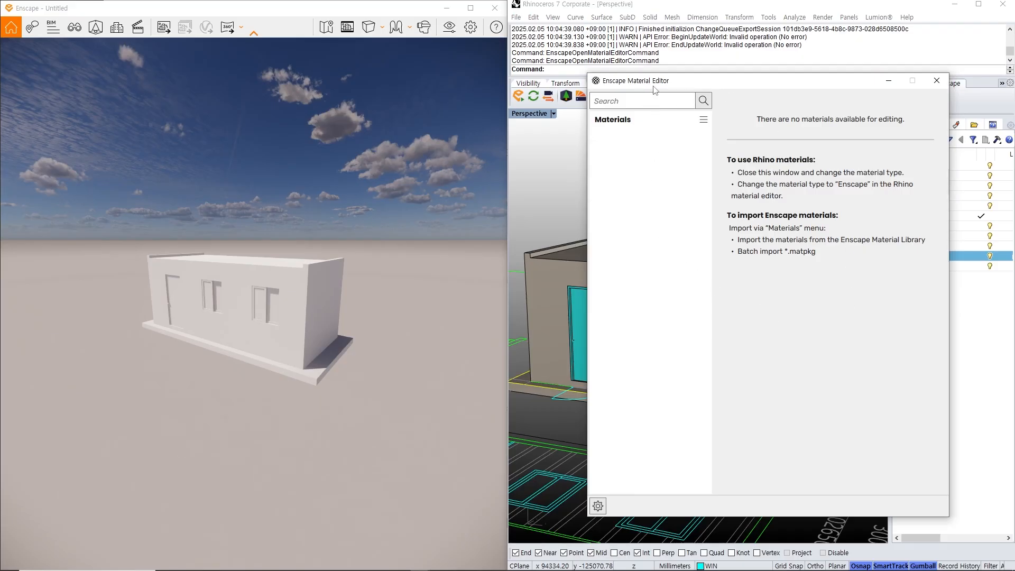
click(704, 121)
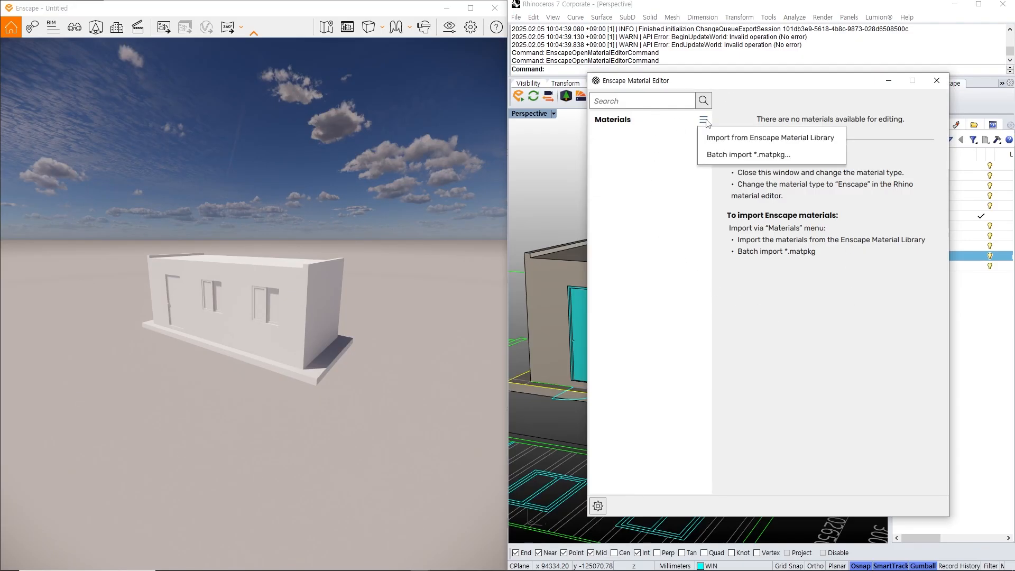
click(725, 139)
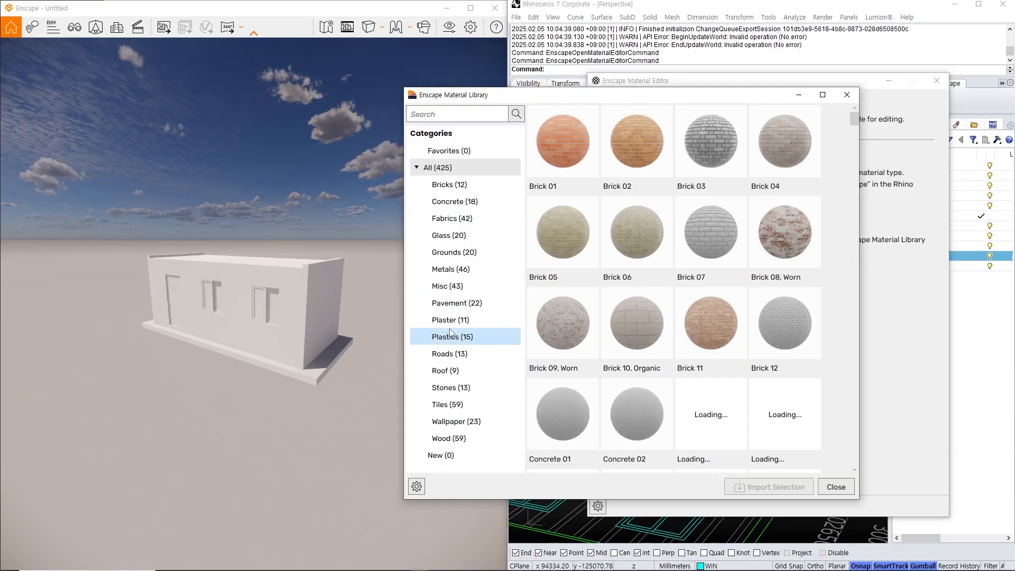
- Look through the Grounds and Metals categories of the material library, comparing the available metal finishes
click(453, 253)
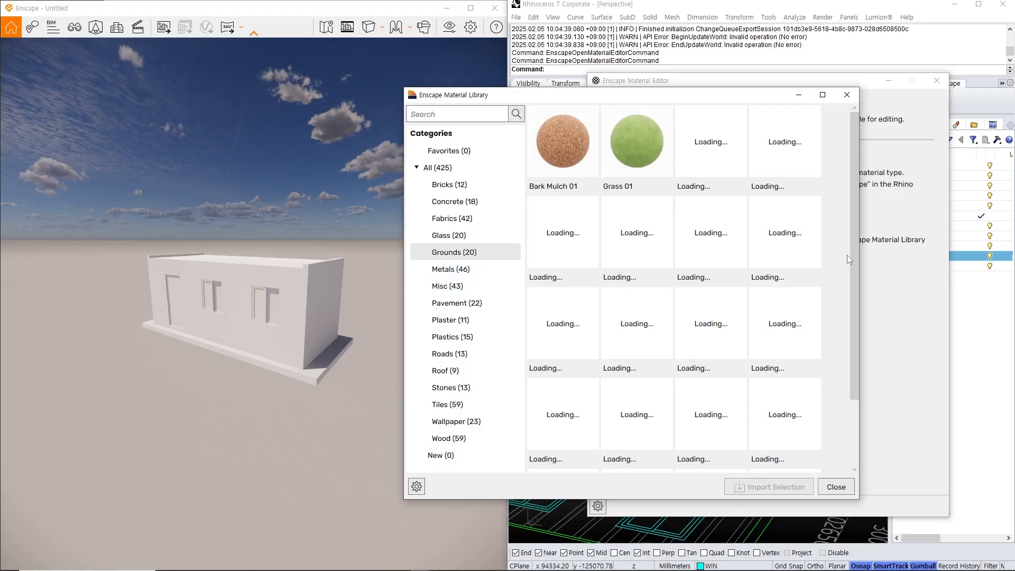
drag(856, 255, 858, 344)
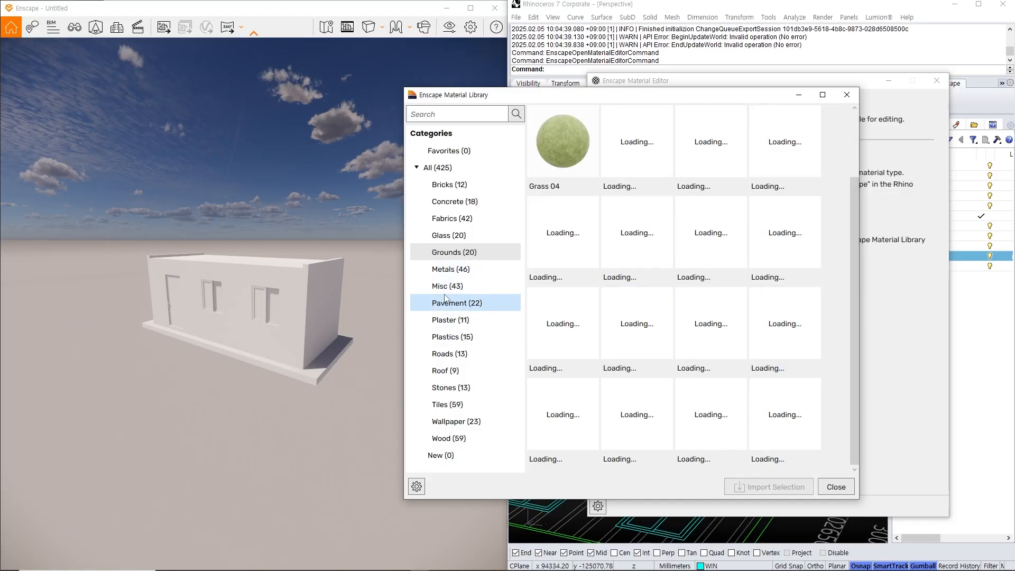
click(450, 269)
click(678, 222)
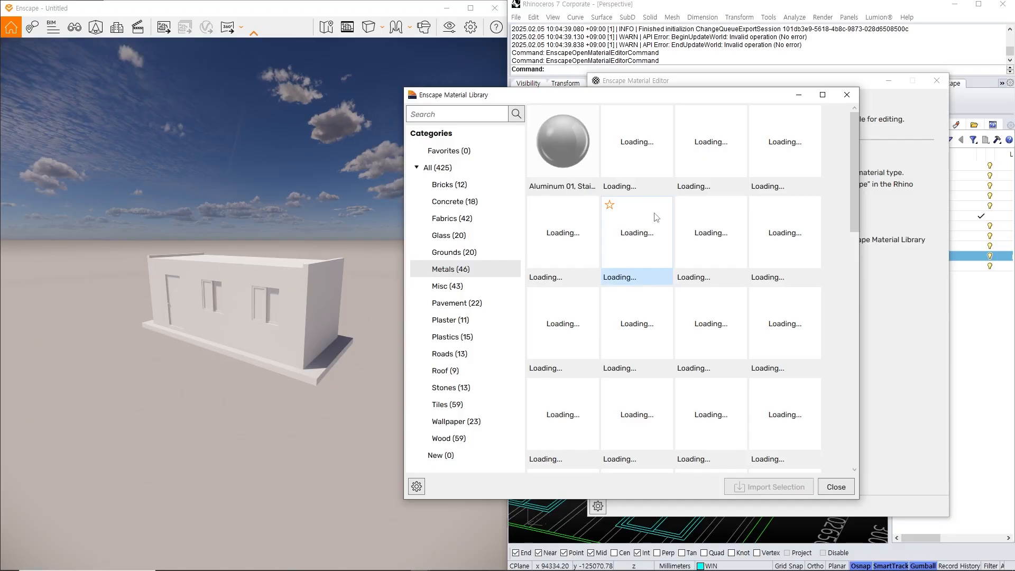
scroll(678, 204, down, 1)
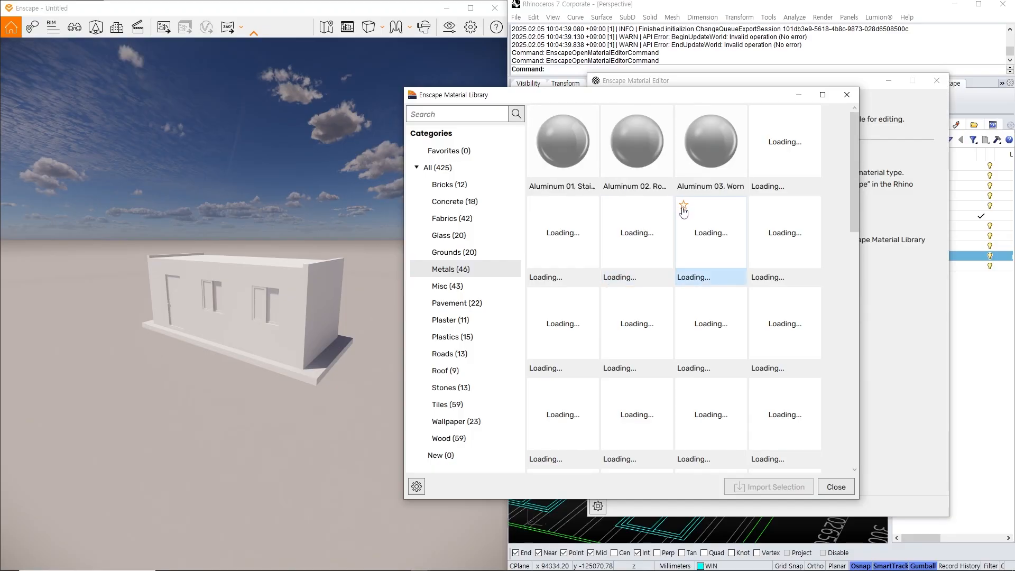
click(654, 227)
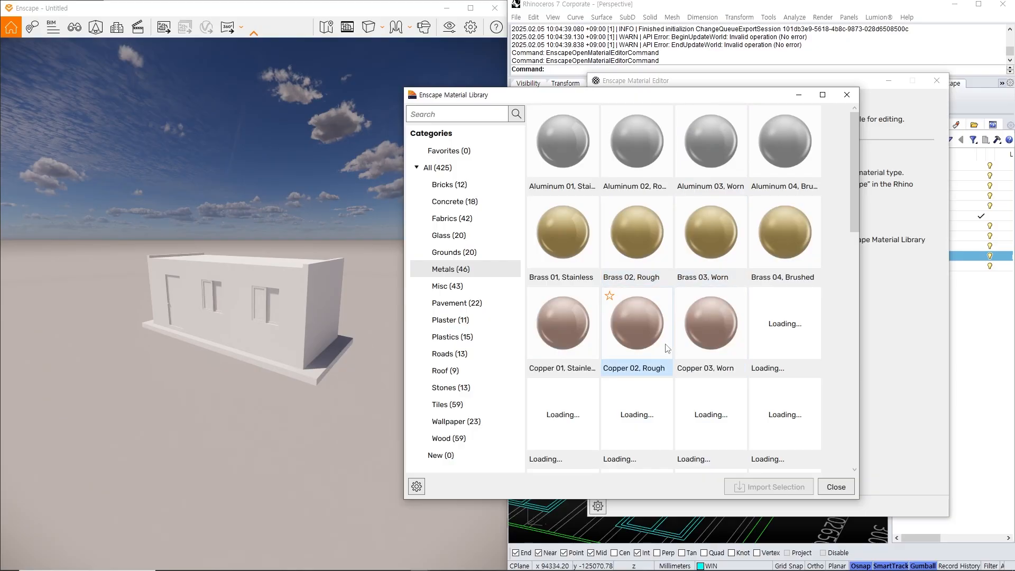
scroll(650, 330, down, 2)
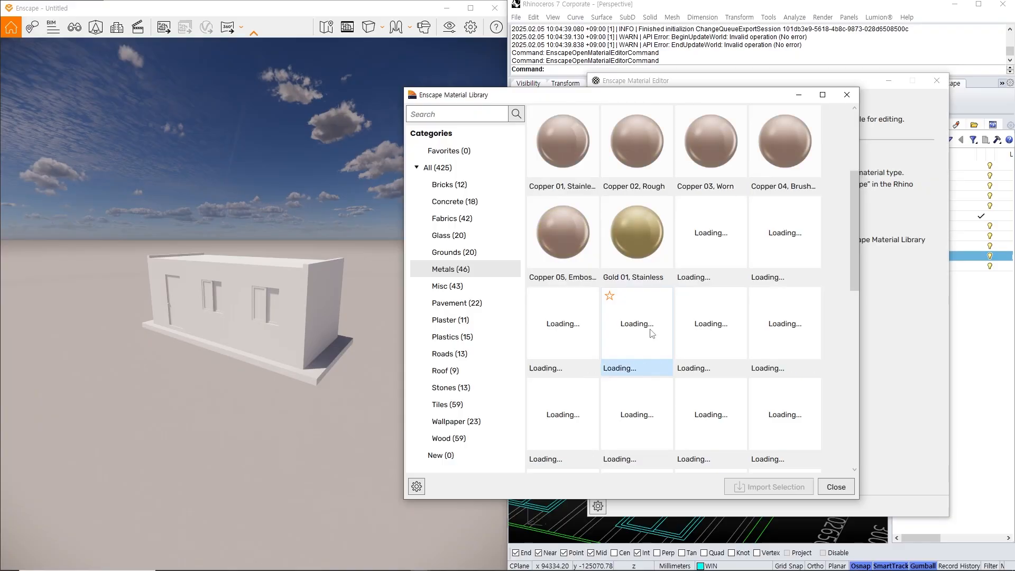
scroll(651, 333, down, 1)
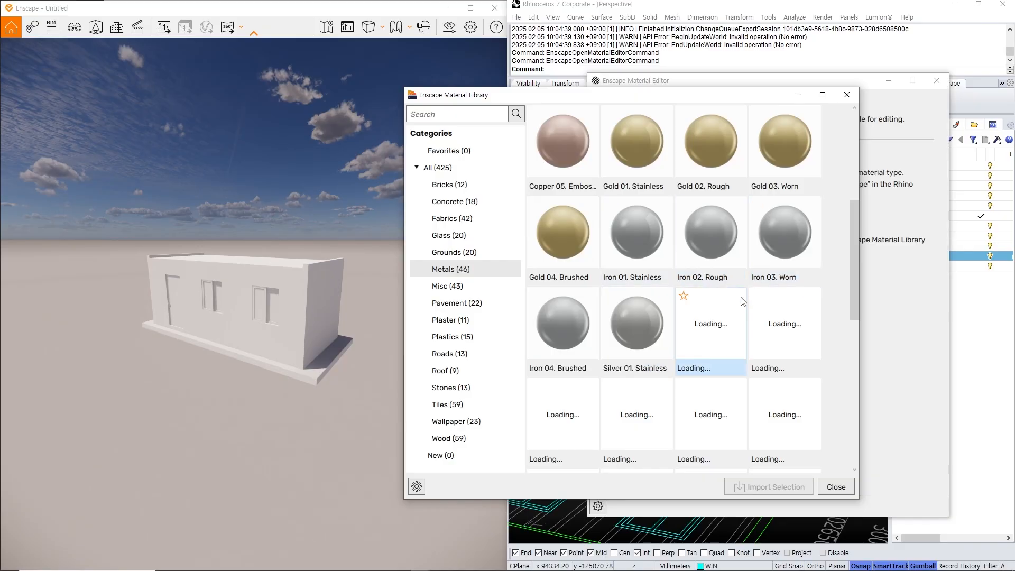
scroll(743, 300, down, 2)
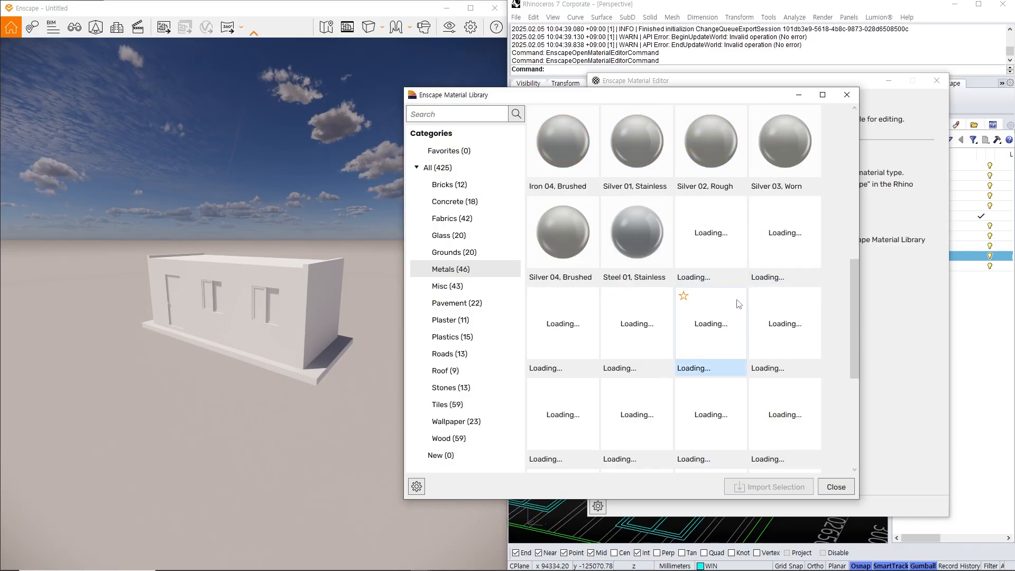
scroll(721, 302, up, 1)
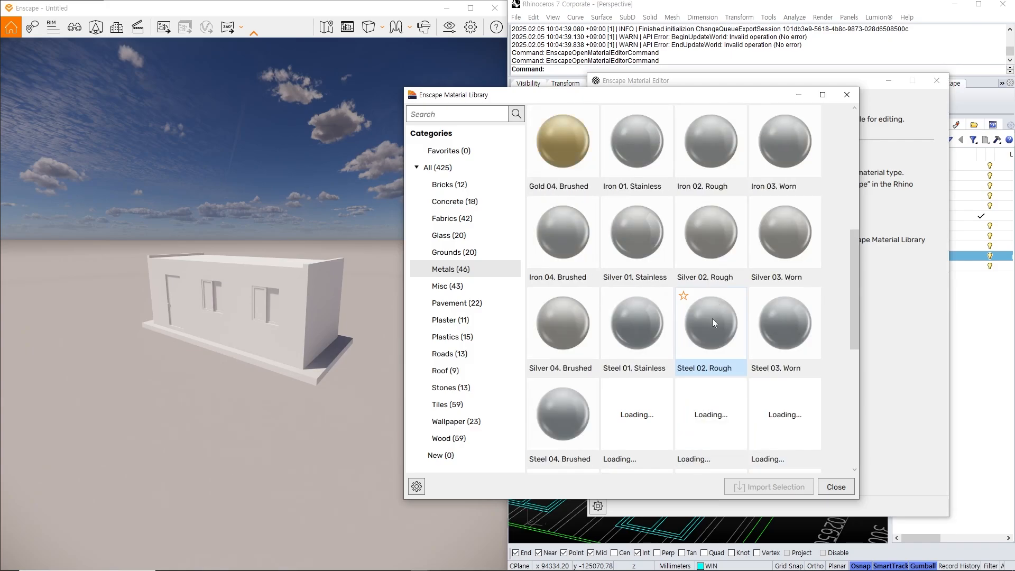
scroll(712, 318, down, 2)
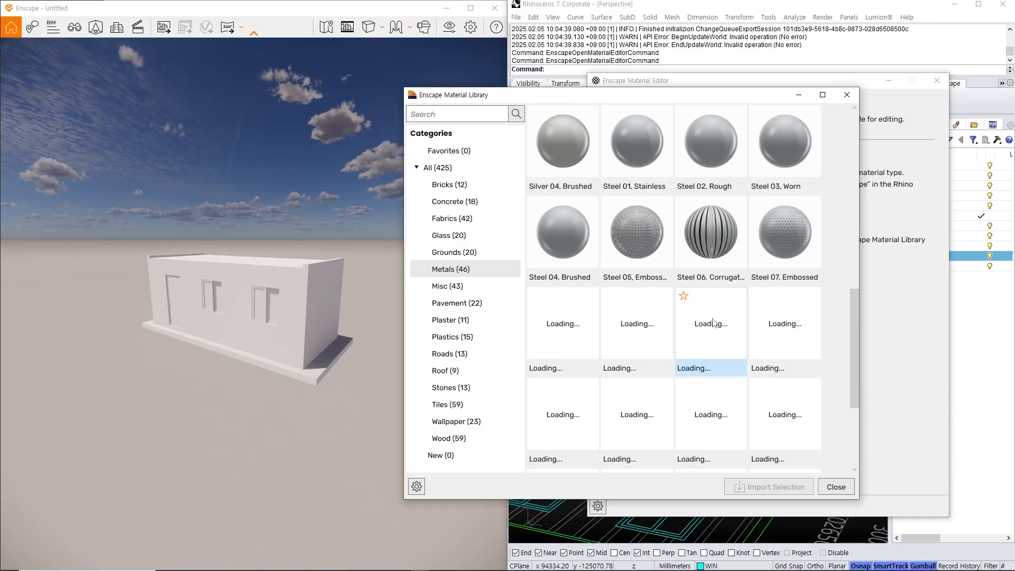
scroll(714, 323, down, 1)
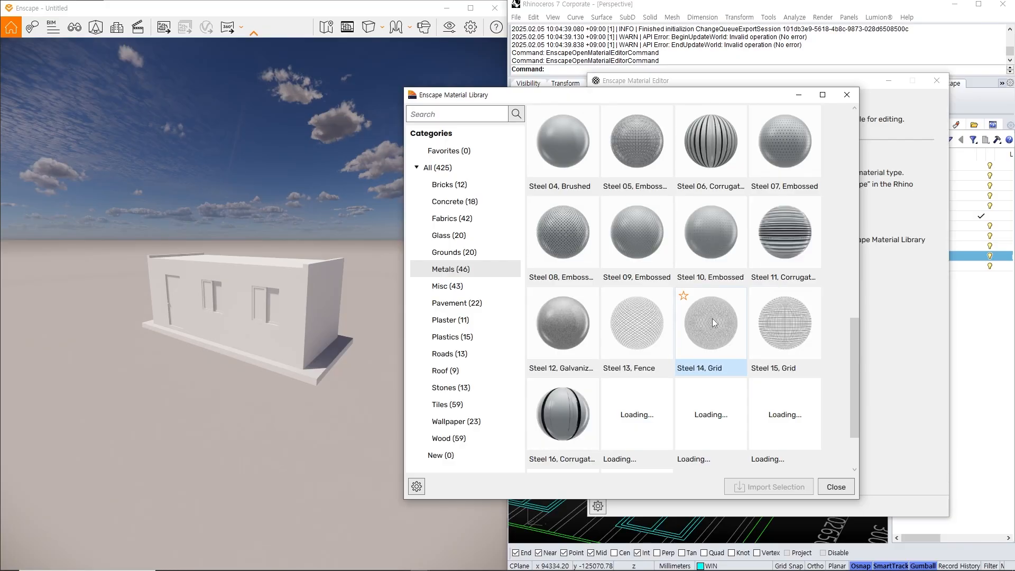
scroll(712, 318, down, 2)
scroll(712, 318, up, 6)
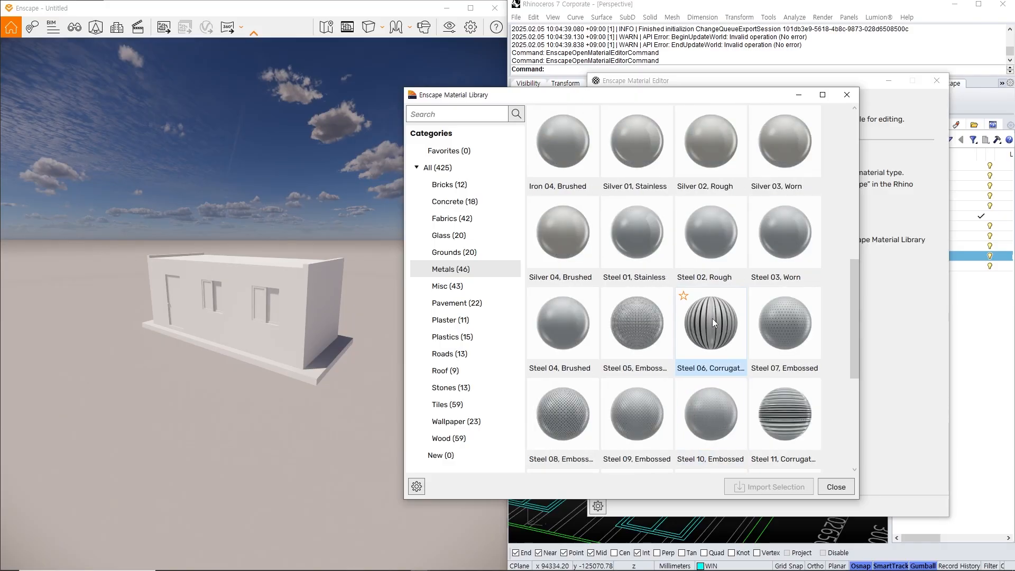
- Import the Steel 06, Corrugated material into the project, and check its settings in the Material Editor
click(712, 318)
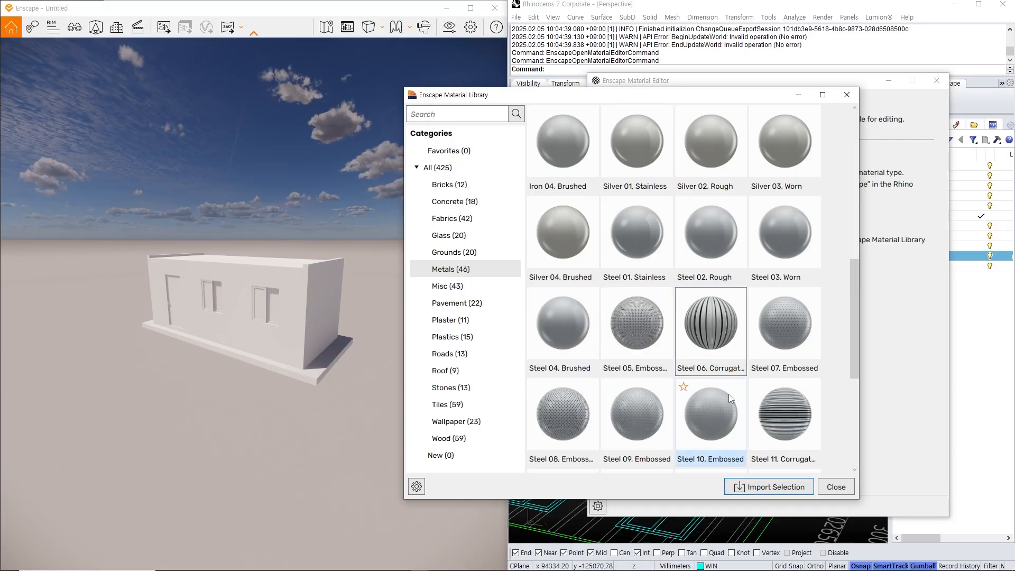
click(761, 490)
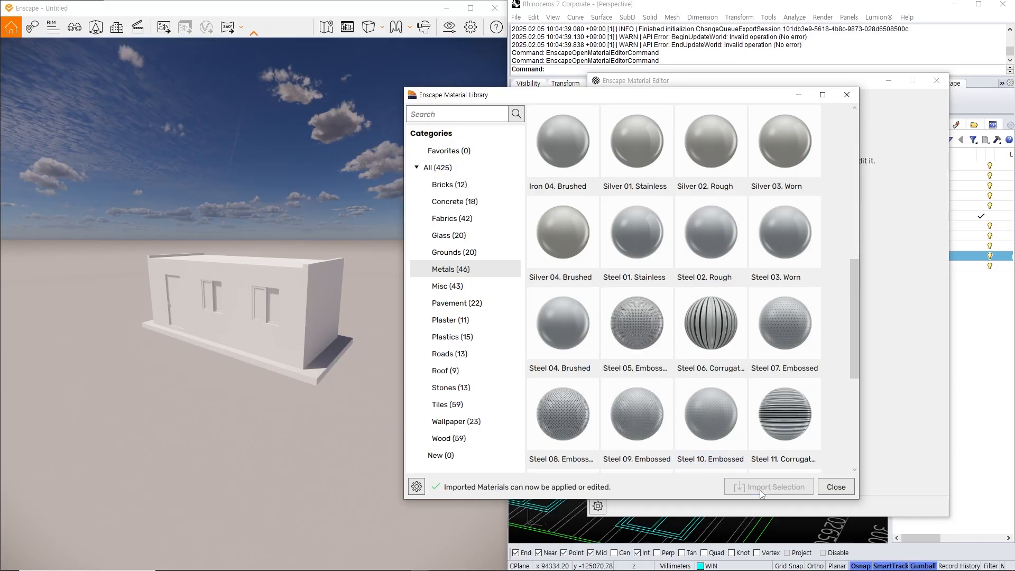
click(846, 95)
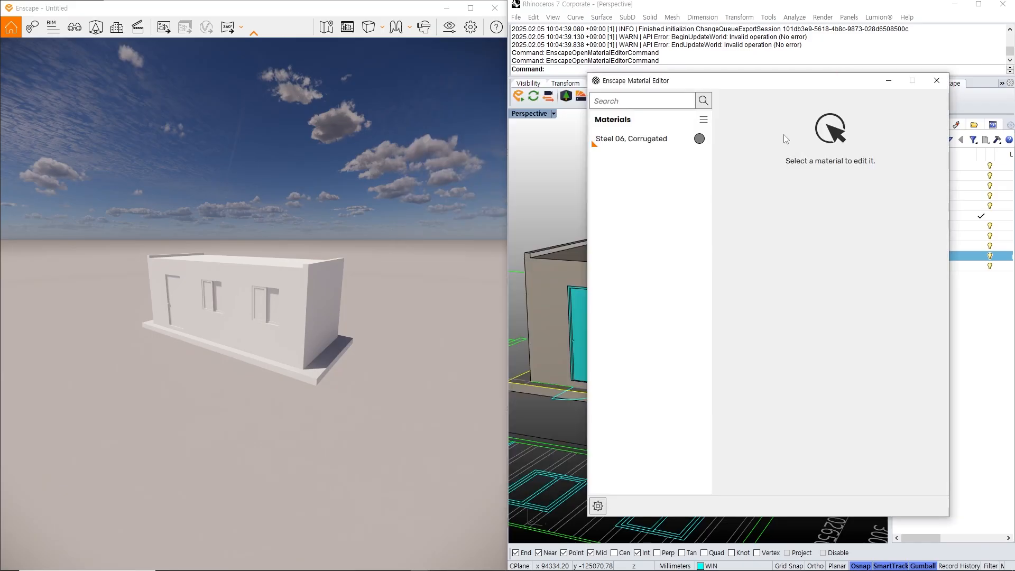
click(649, 142)
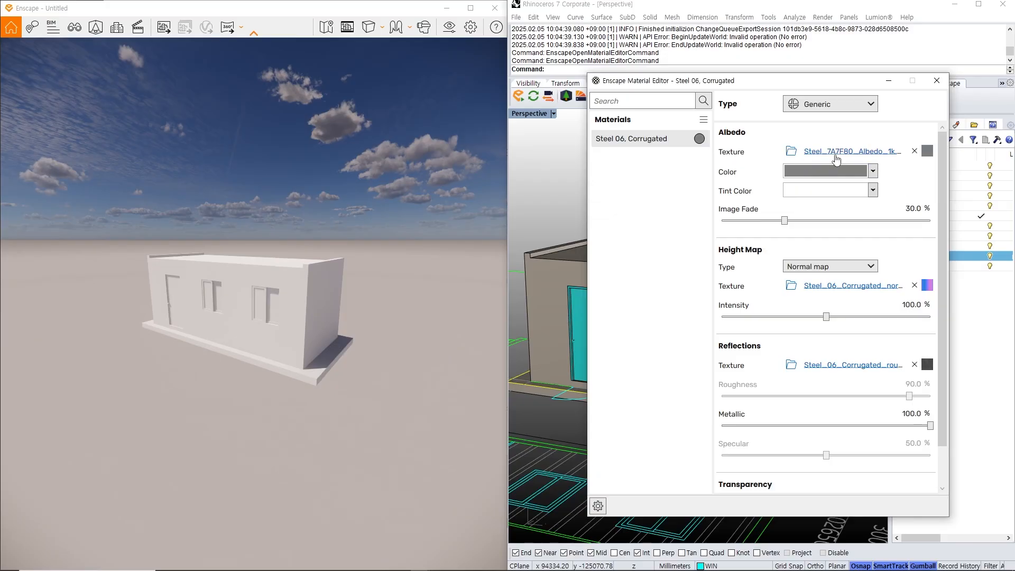
click(936, 80)
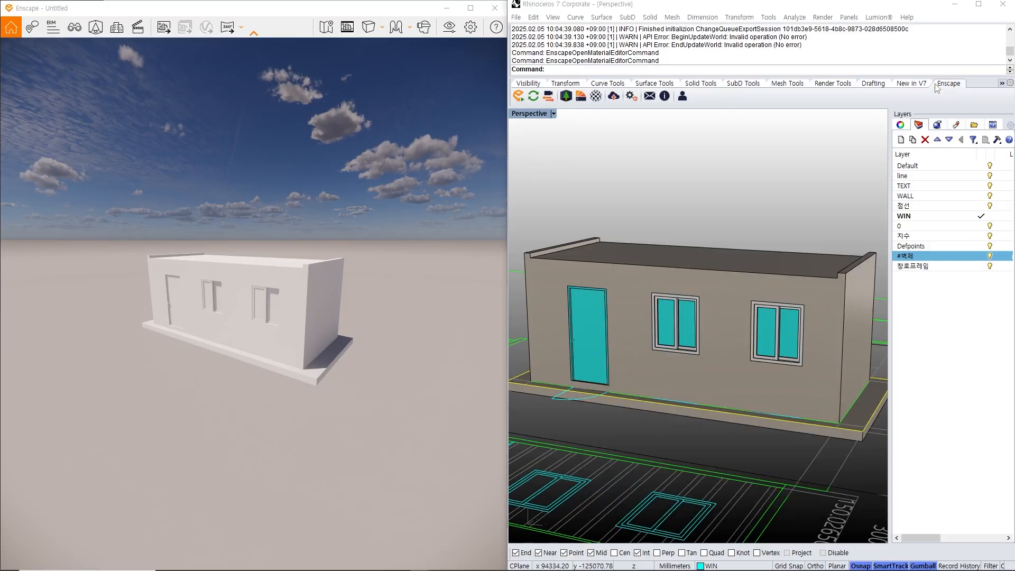
- Assign the Steel 06, Corrugated material to the #벽체 layer from Rhino's materials list
click(956, 125)
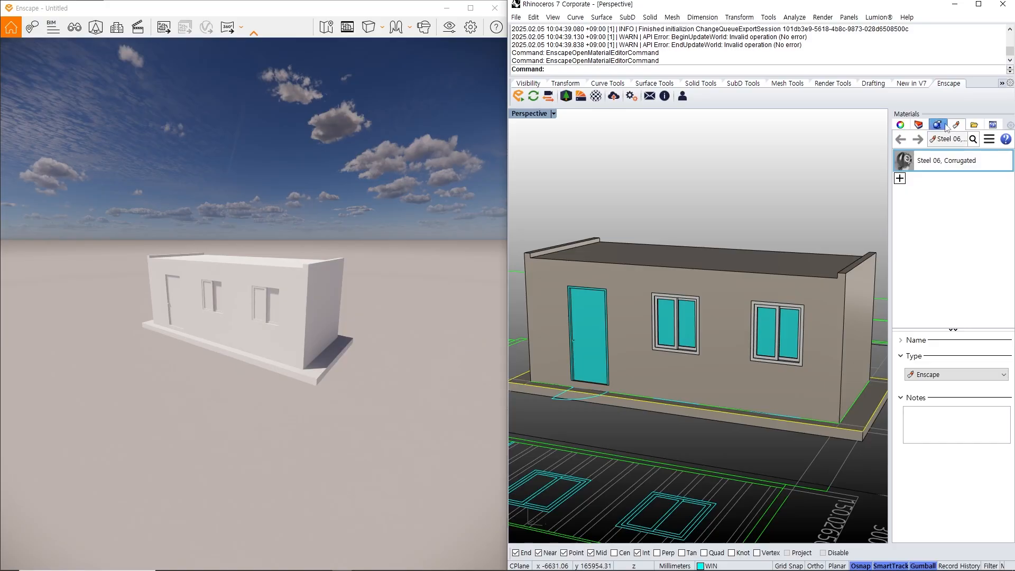
right_click(926, 159)
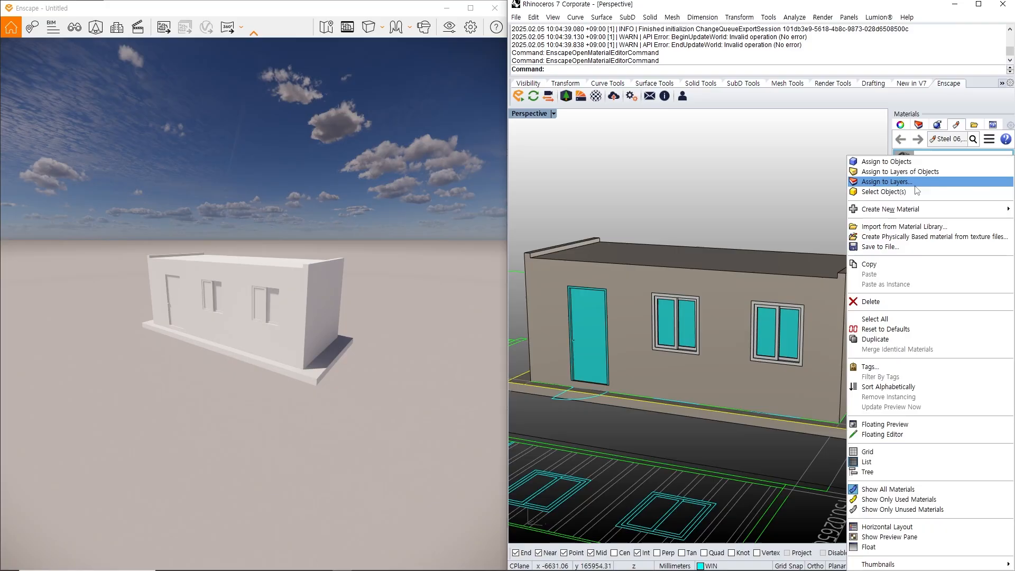
click(718, 239)
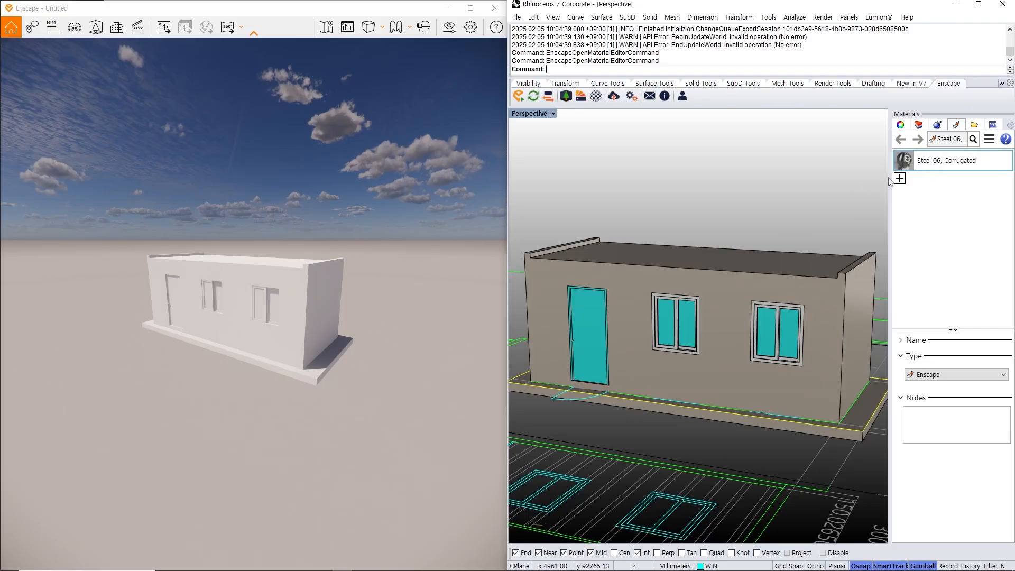
right_click(922, 158)
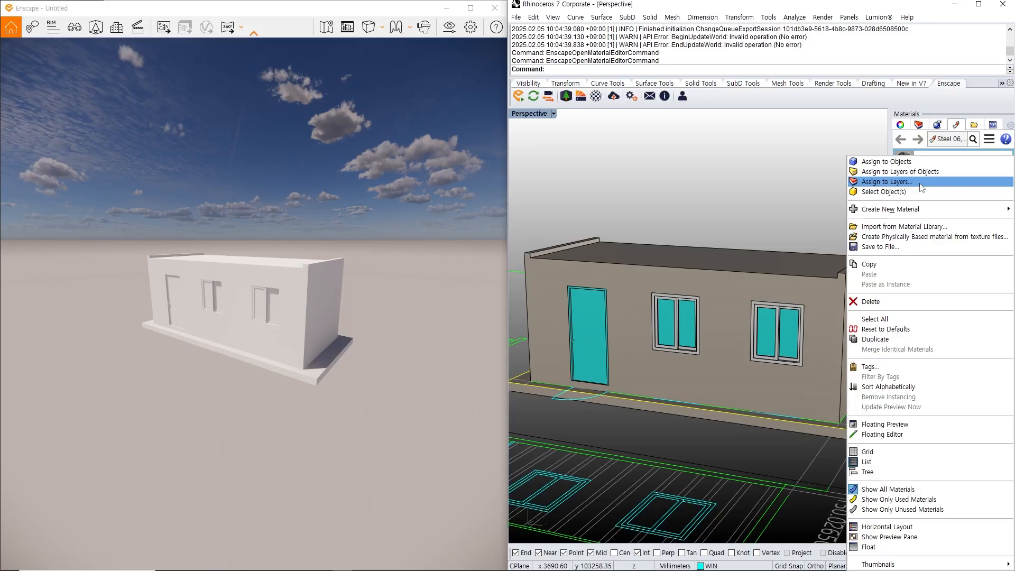
click(920, 183)
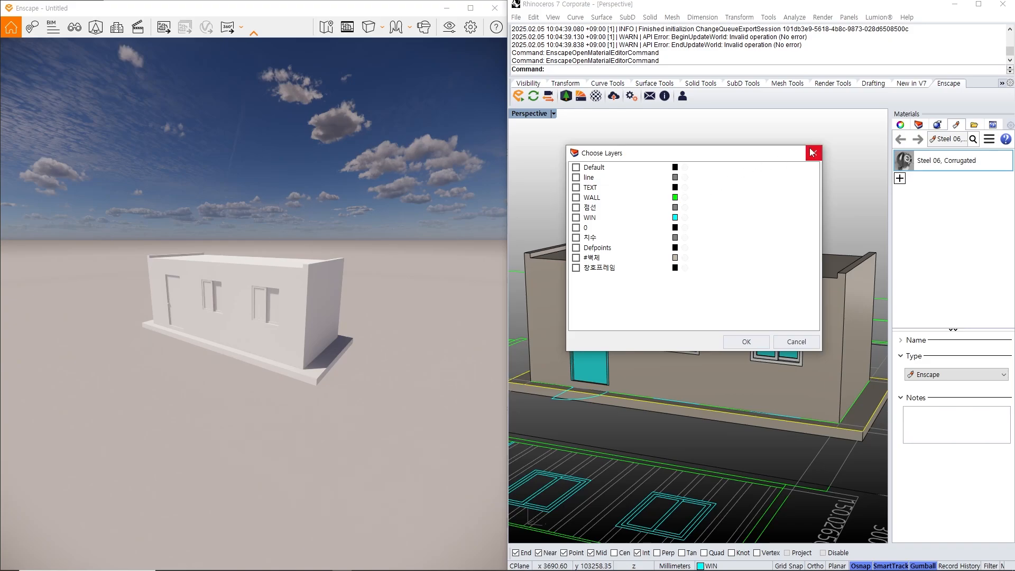
click(576, 258)
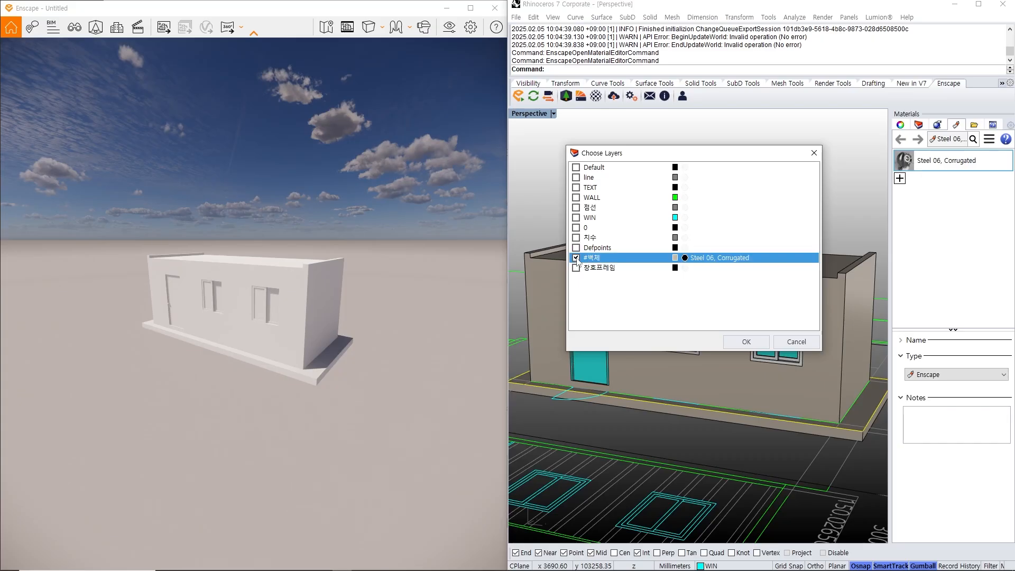
click(745, 340)
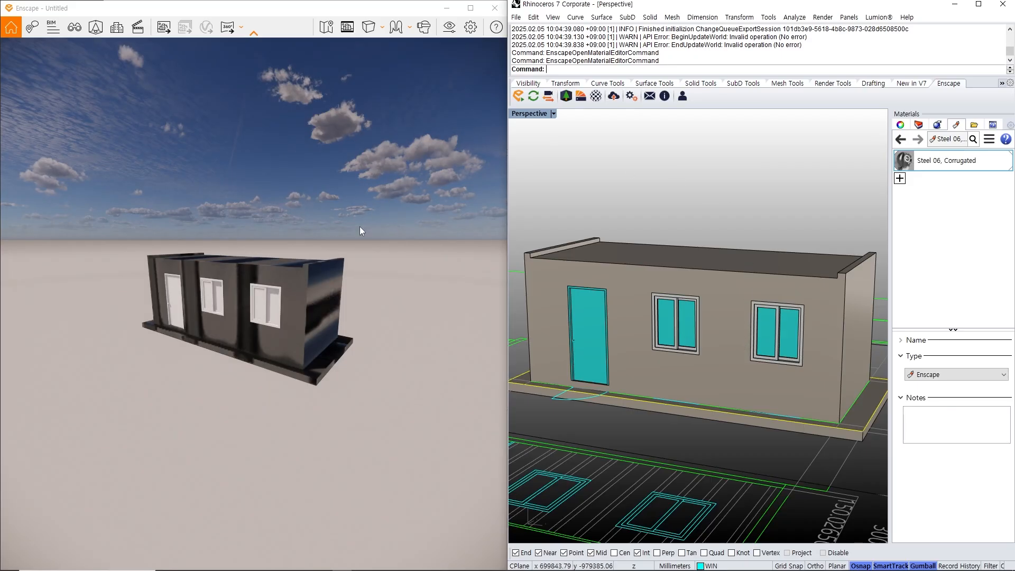
- Select the house's wall solid in Rhino and walk around the Enscape render to examine the steel finish on the walls and base
click(733, 271)
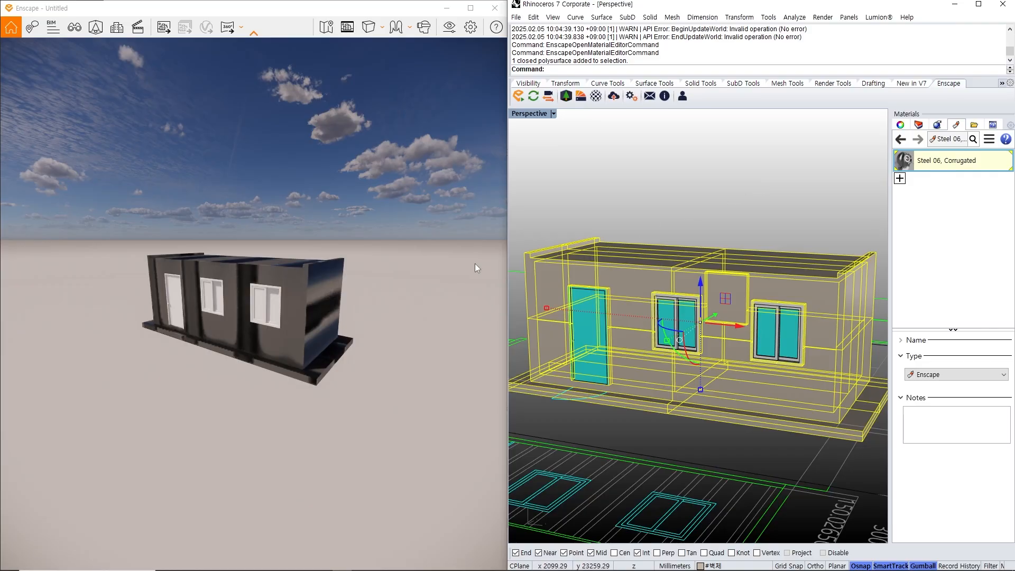
click(307, 317)
key(w)
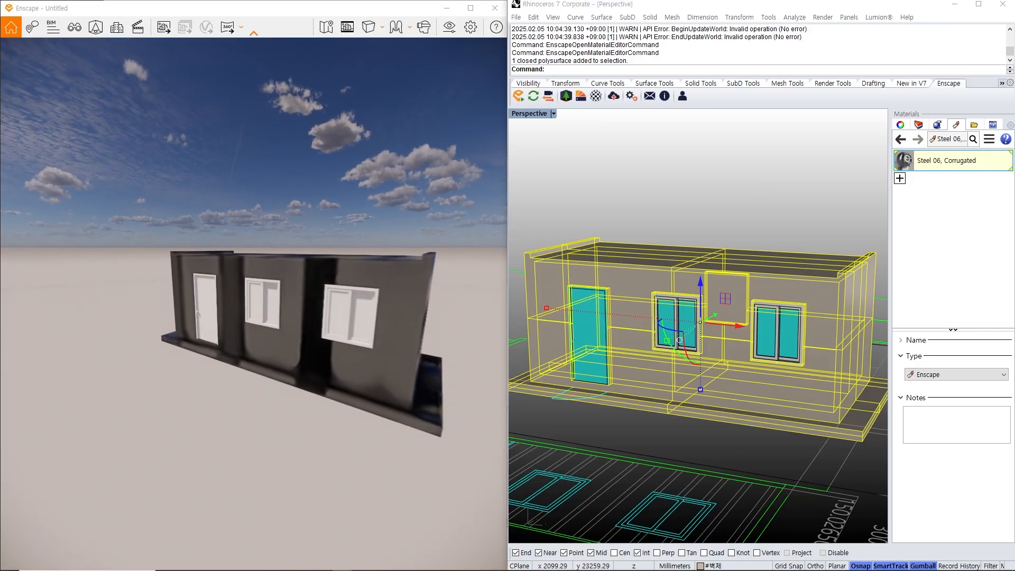
key(s)
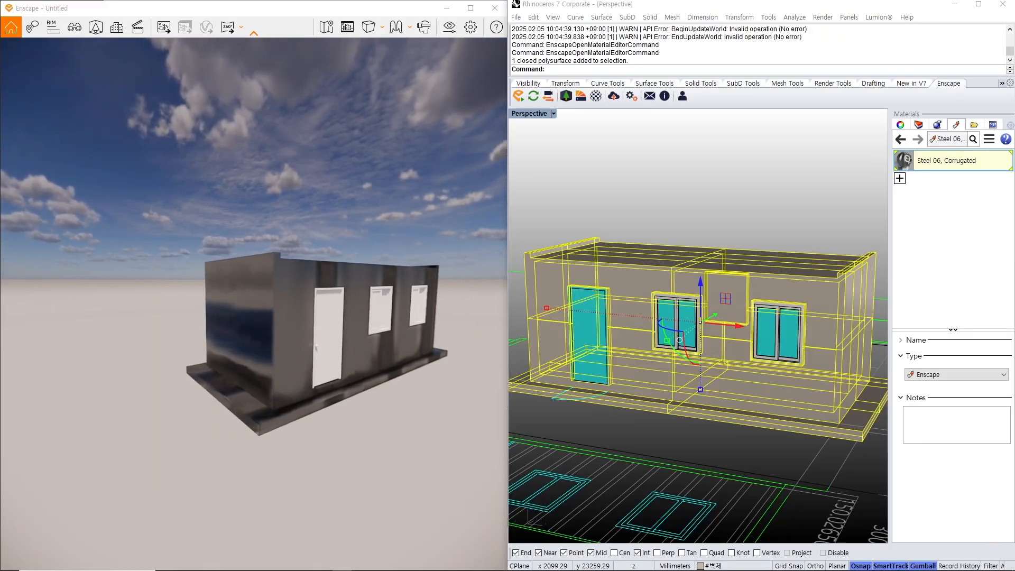
key(w)
right_drag(370, 312, 268, 312)
scroll(296, 312, down, 3)
scroll(269, 312, up, 2)
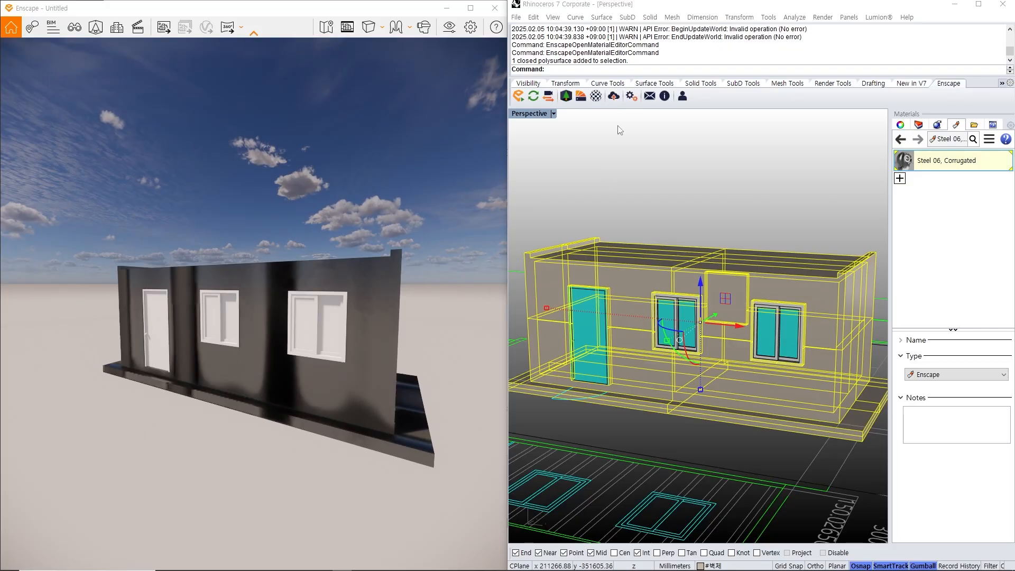
- Open the Enscape Material Editor with the project's material list
click(596, 95)
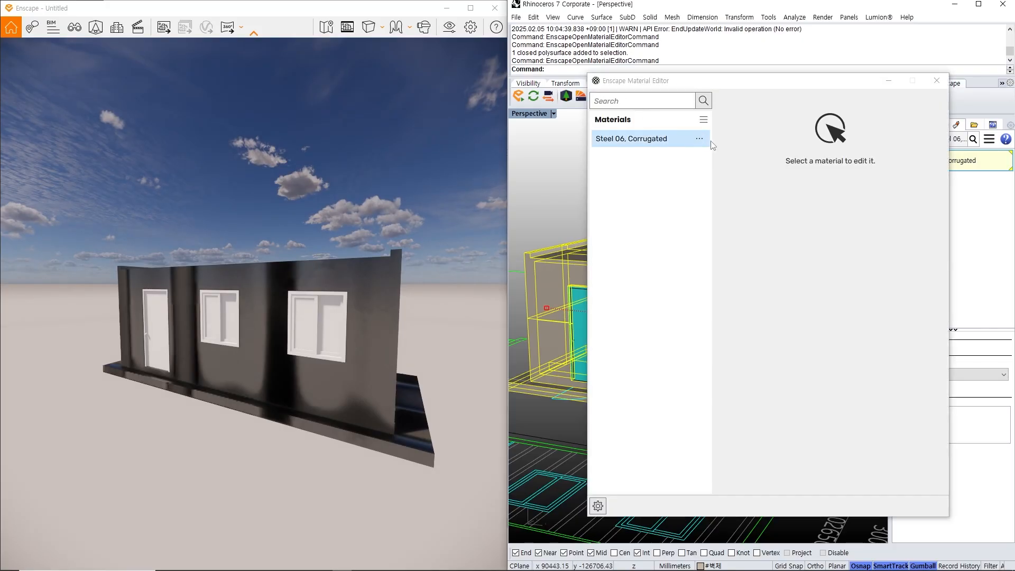
- Set the normal map's explicit texture width and height to 0.01 for the Steel 06, Corrugated material
drag(707, 86, 720, 97)
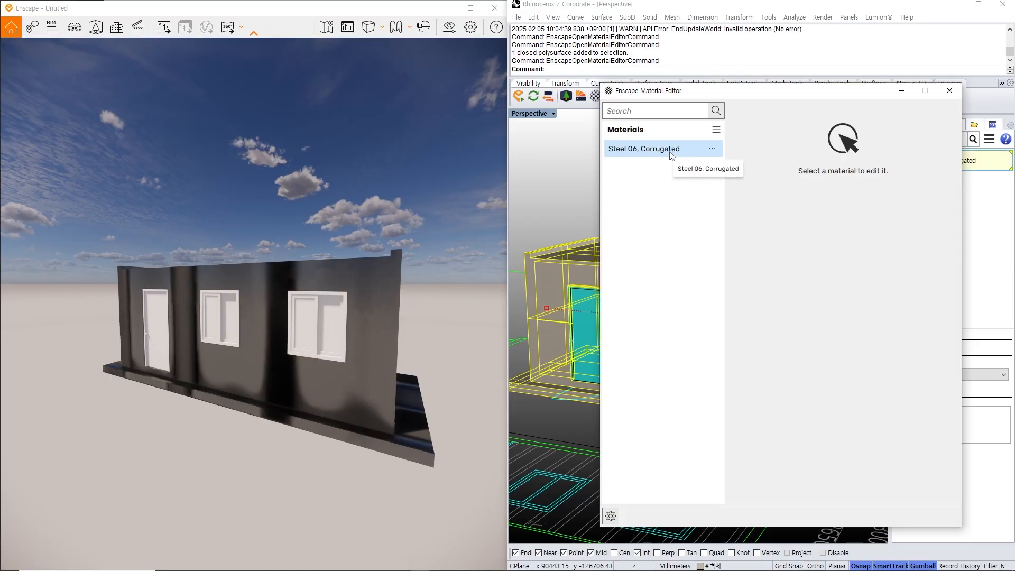
click(665, 136)
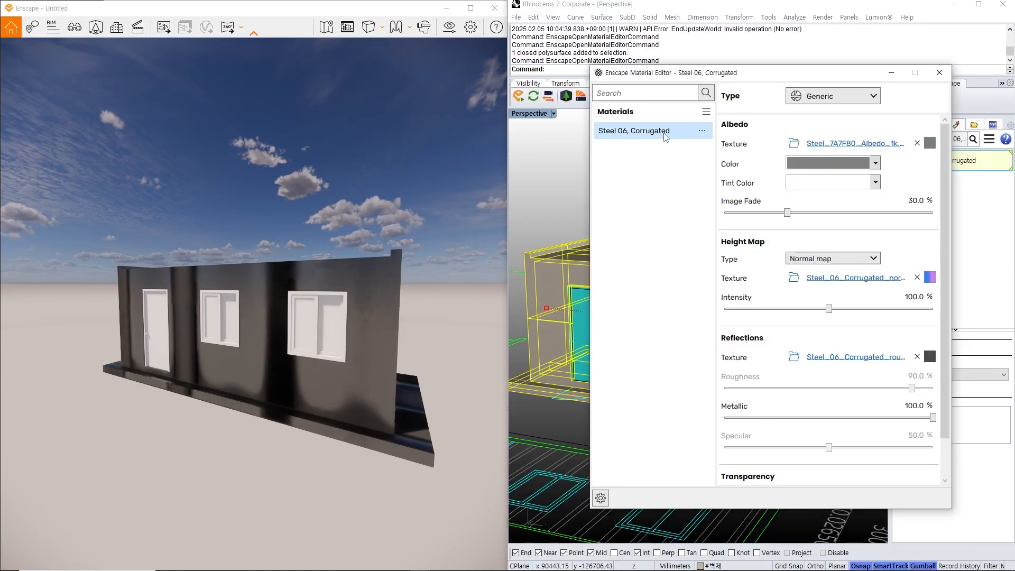
click(819, 145)
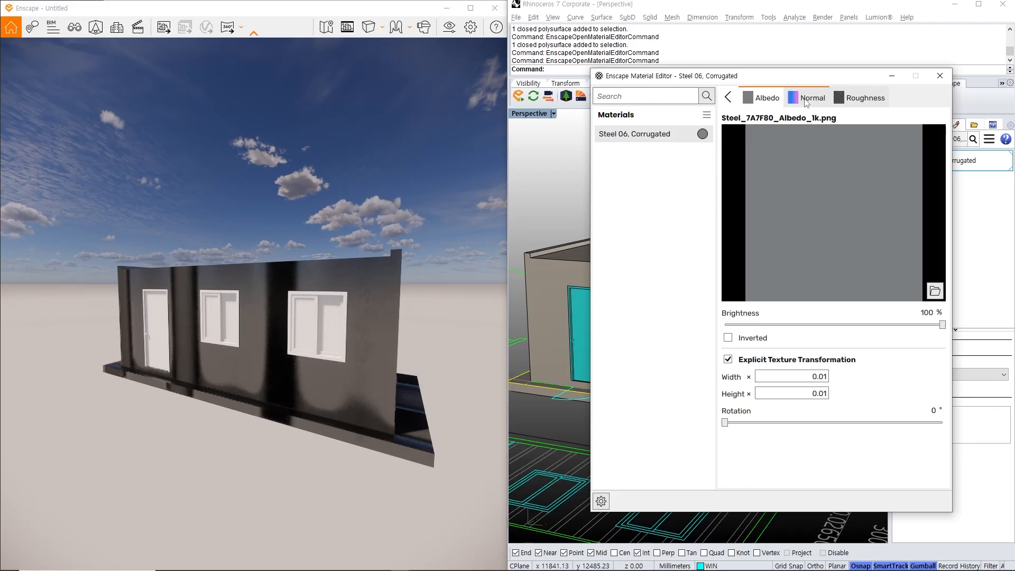
click(806, 101)
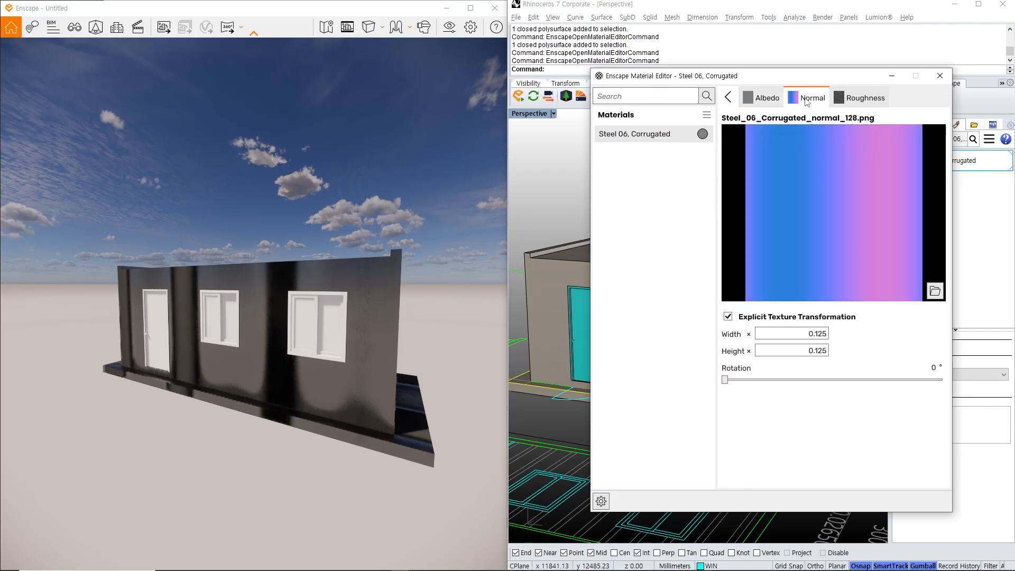
click(810, 334)
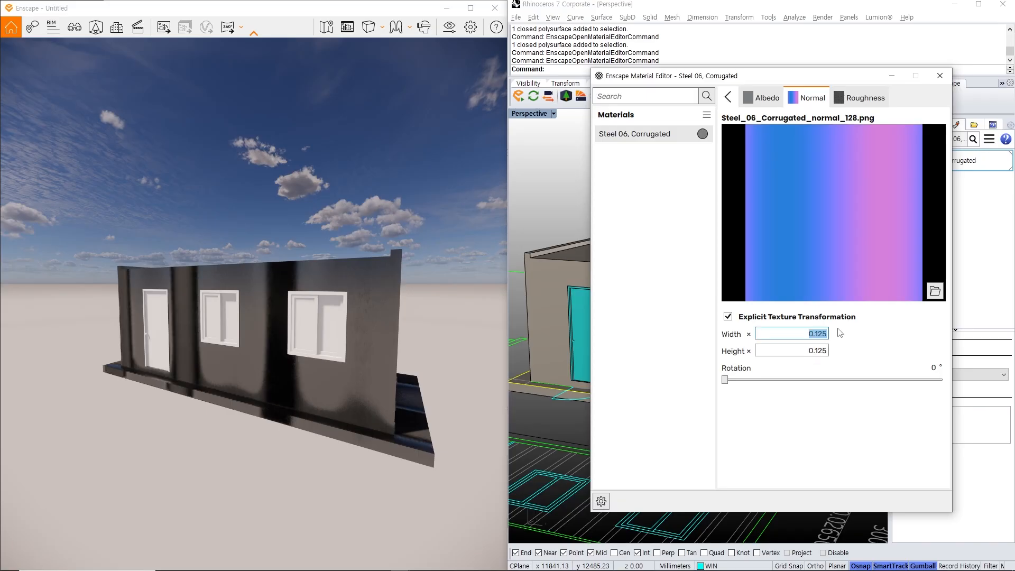
text(0.)
key(Return)
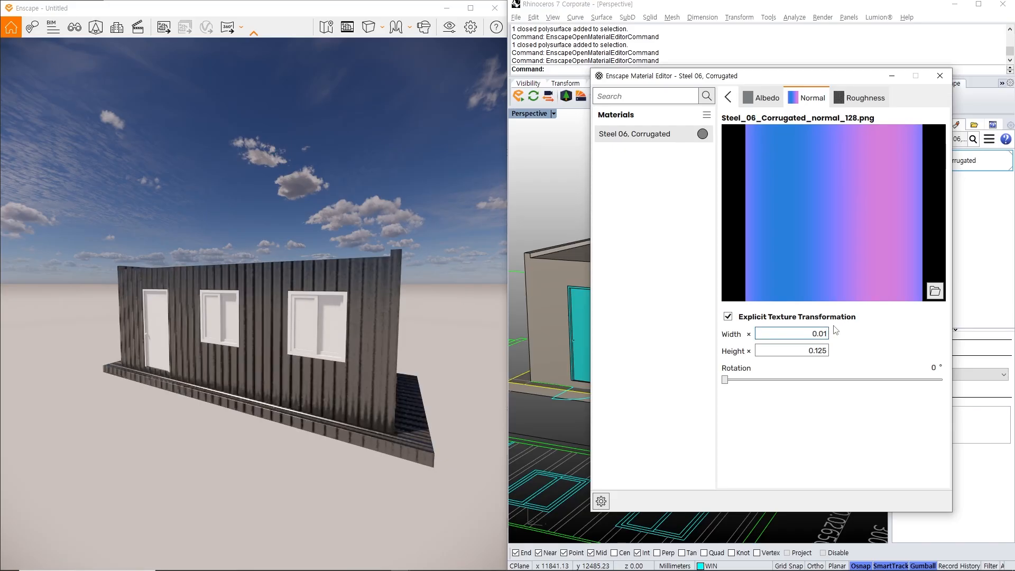
click(811, 351)
text(0.01)
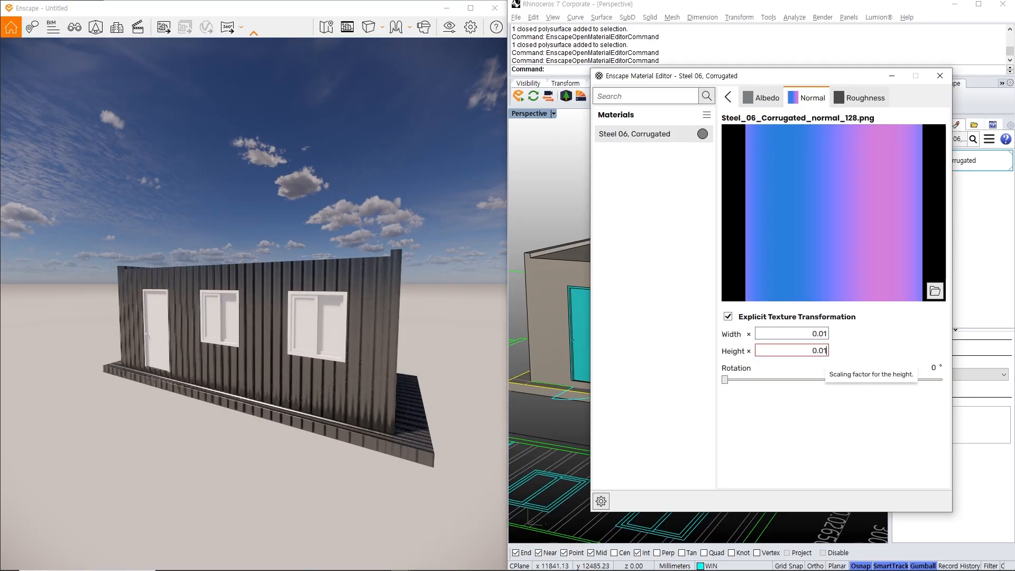
click(771, 431)
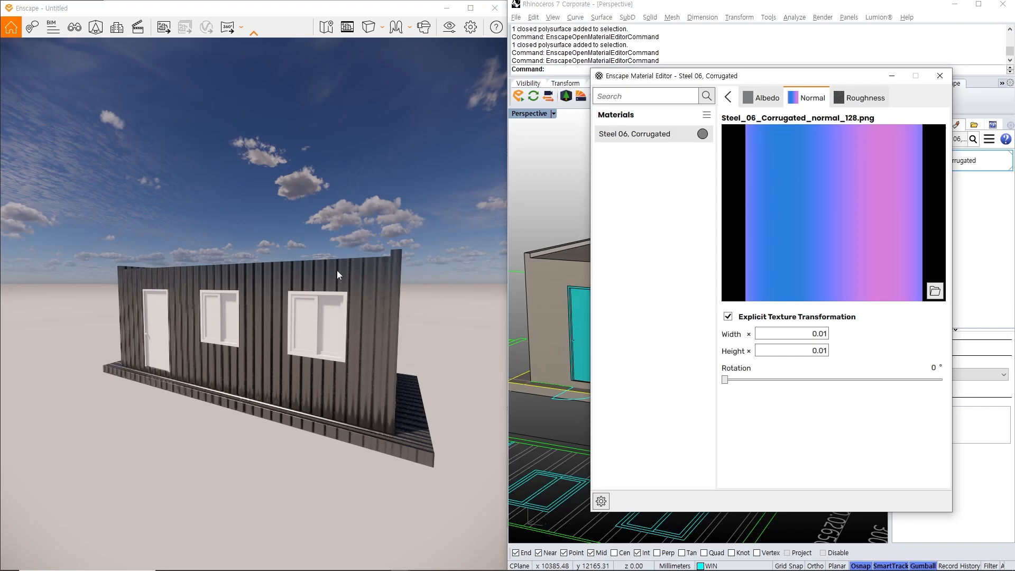
- Examine the corrugated cladding on the building's front and both end walls in the Enscape render, closing the material editor
drag(295, 311, 370, 310)
key(a)
right_drag(254, 311, 317, 310)
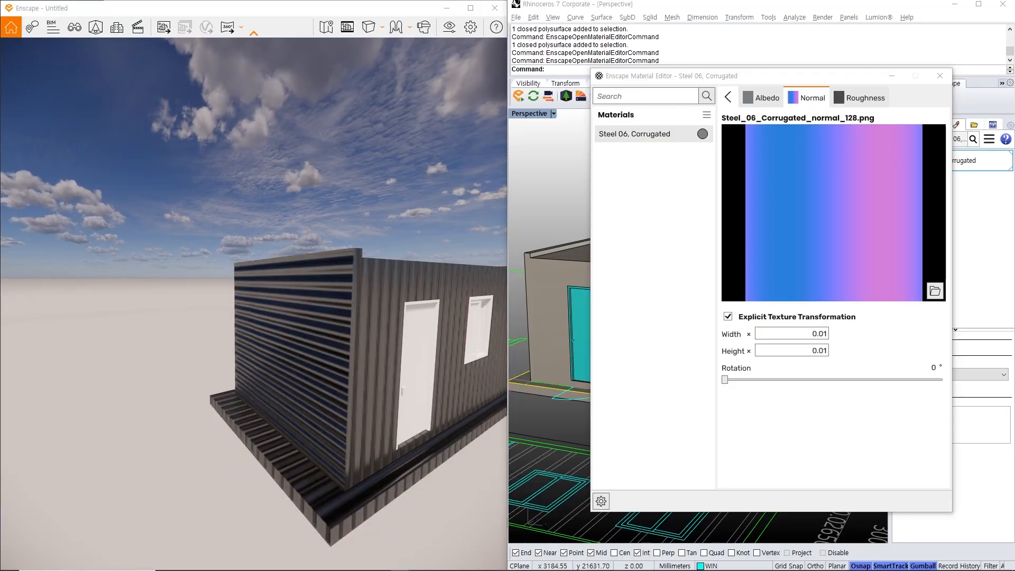
drag(370, 296, 338, 323)
right_drag(338, 311, 445, 296)
scroll(253, 311, down, 5)
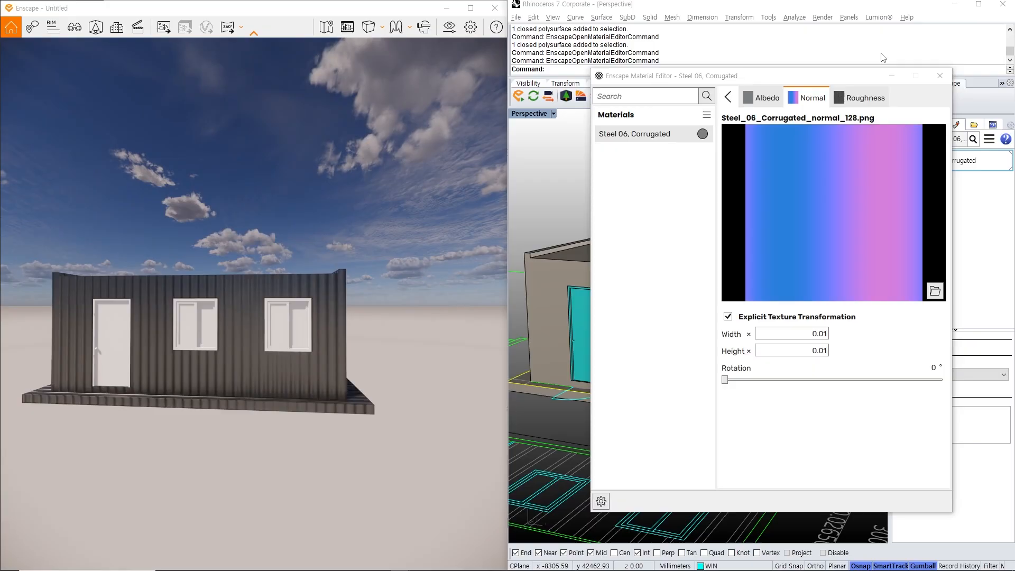
click(940, 76)
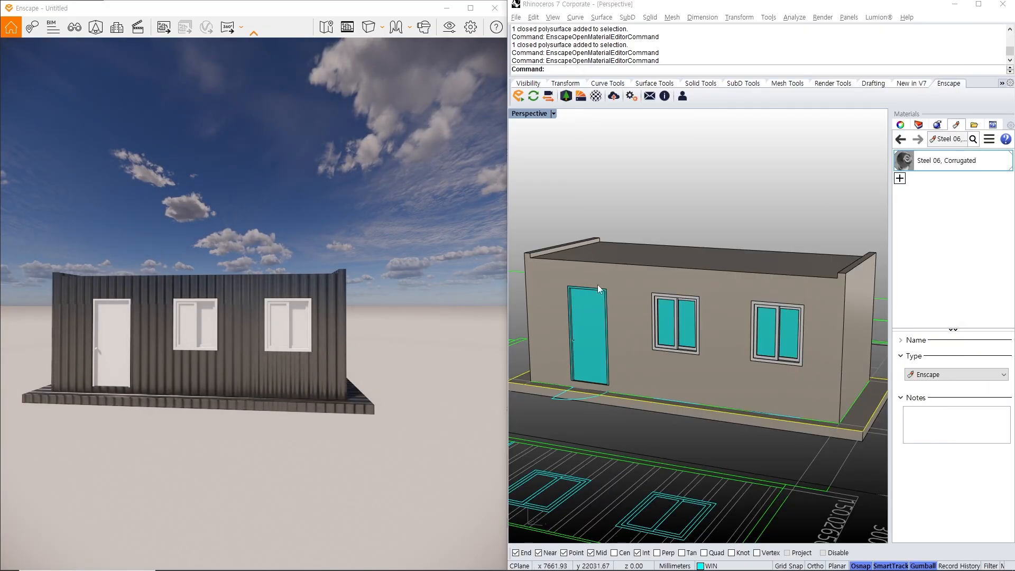
mouse_move(380, 296)
right_down()
mouse_move(206, 316)
mouse_move(378, 280)
right_up()
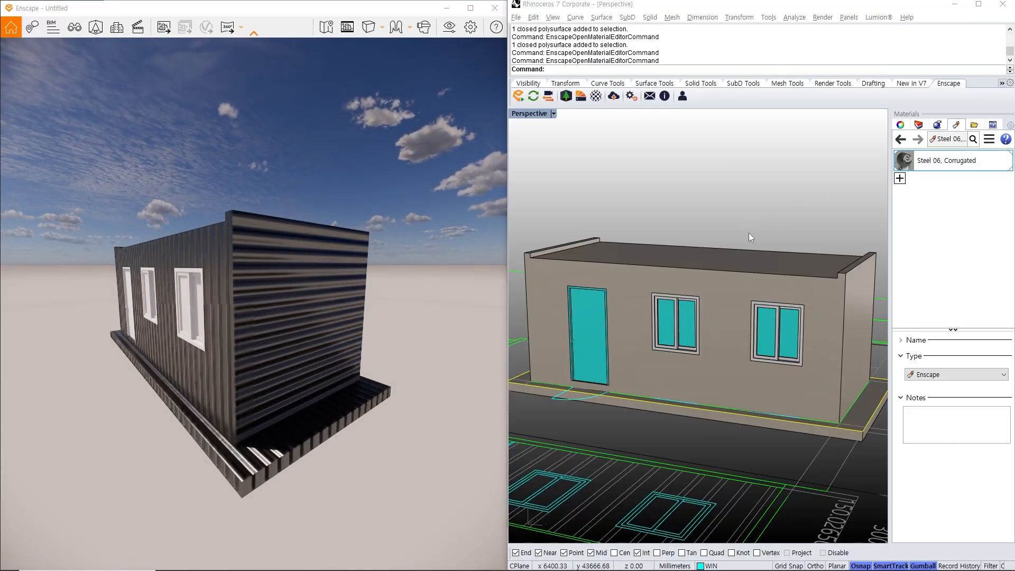
right_drag(227, 312, 344, 280)
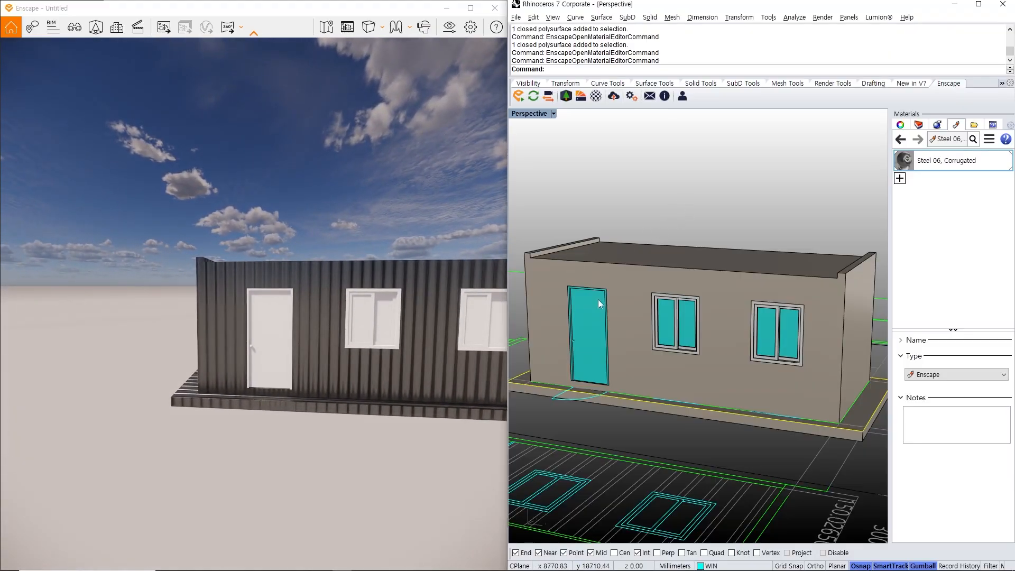
right_drag(371, 317, 339, 306)
scroll(371, 317, up, 3)
mouse_move(371, 317)
middle_down()
mouse_move(371, 434)
mouse_move(371, 320)
middle_up()
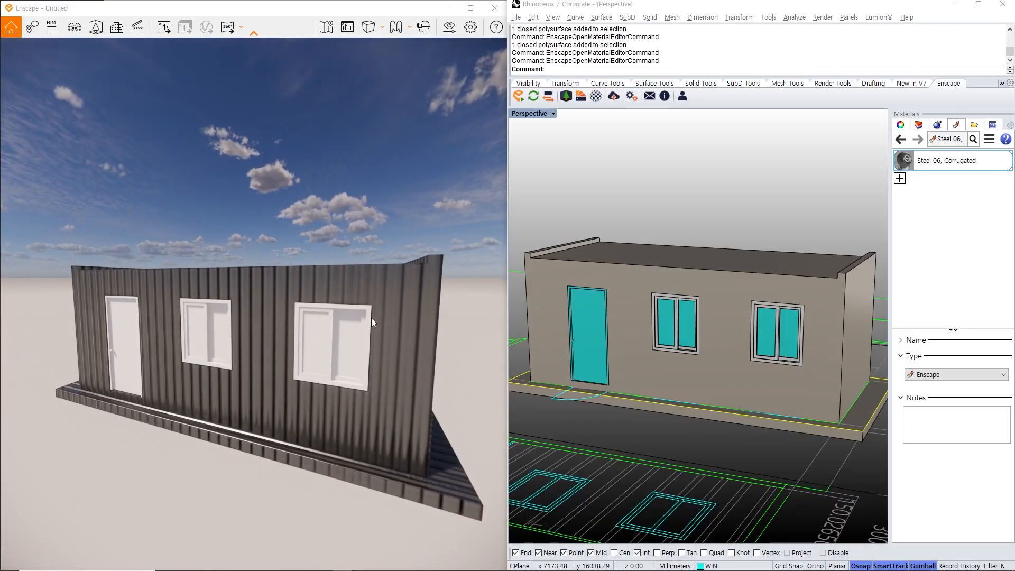
- Create a new Custom material in Rhino and name it FRAME
click(768, 206)
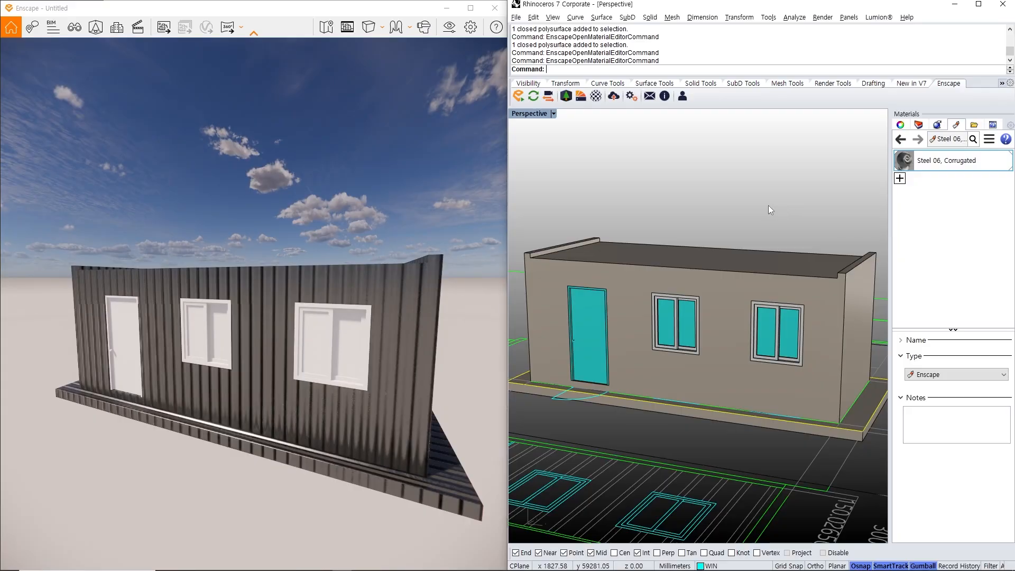
click(919, 125)
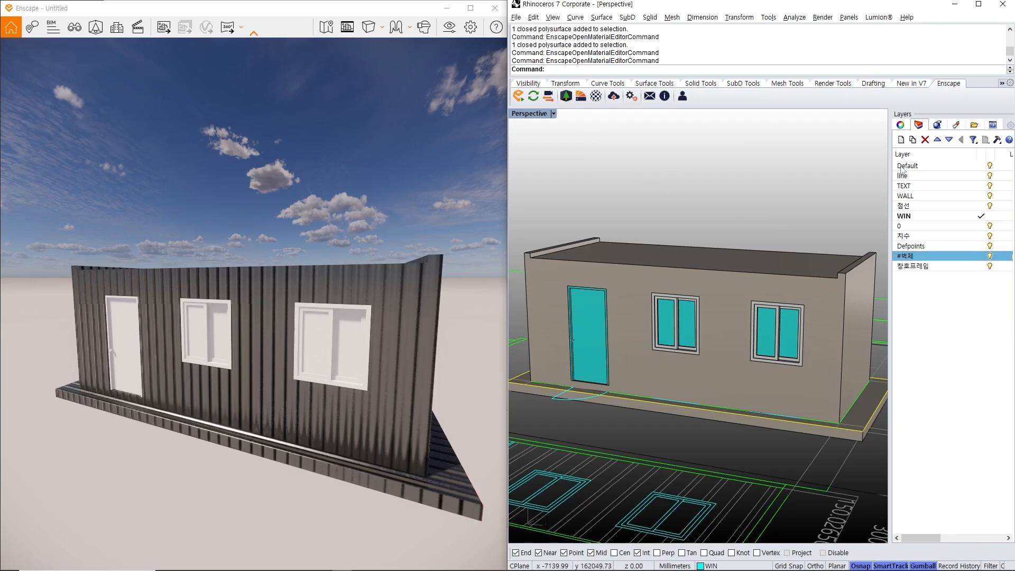
click(956, 125)
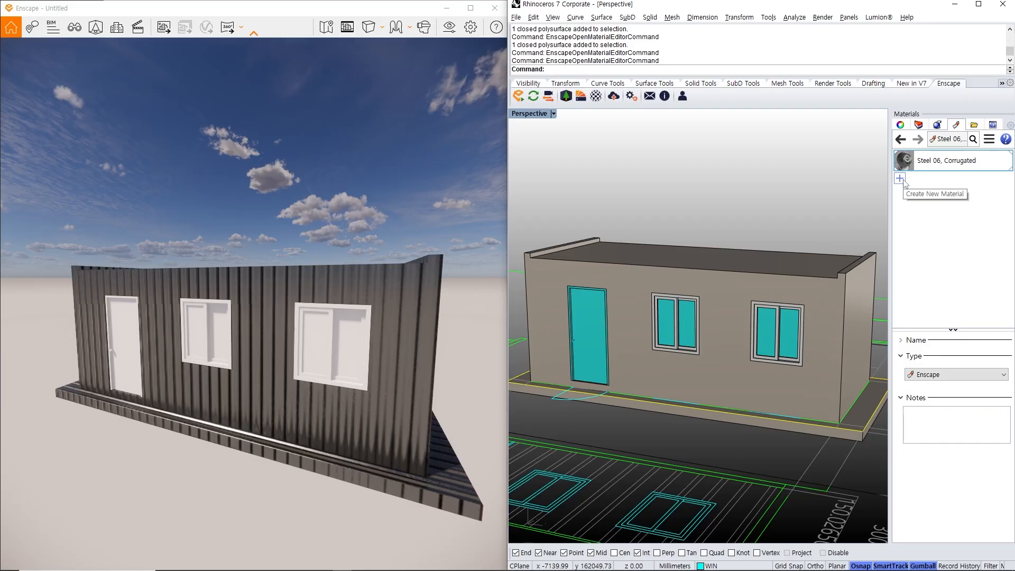
click(901, 178)
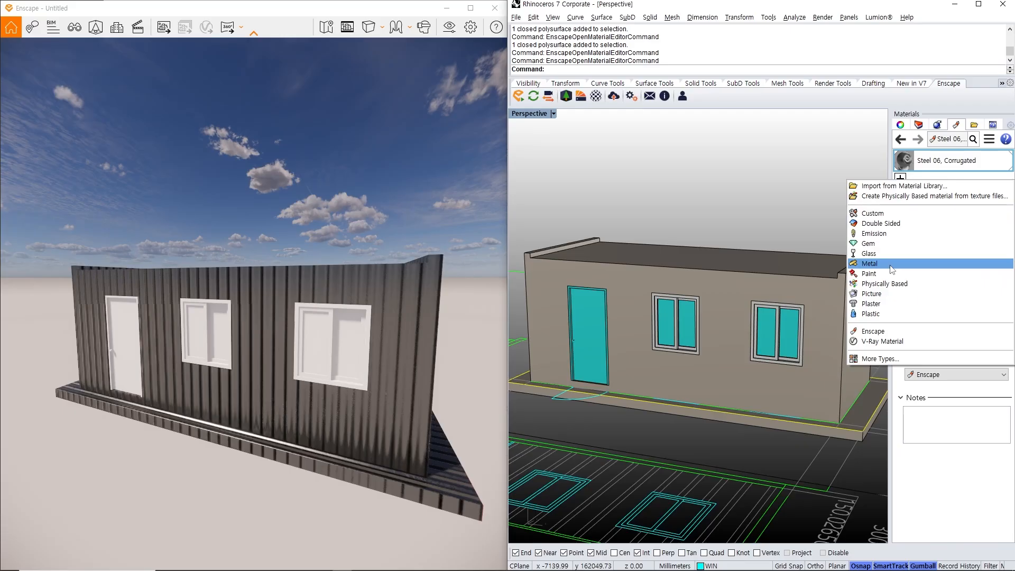
click(886, 214)
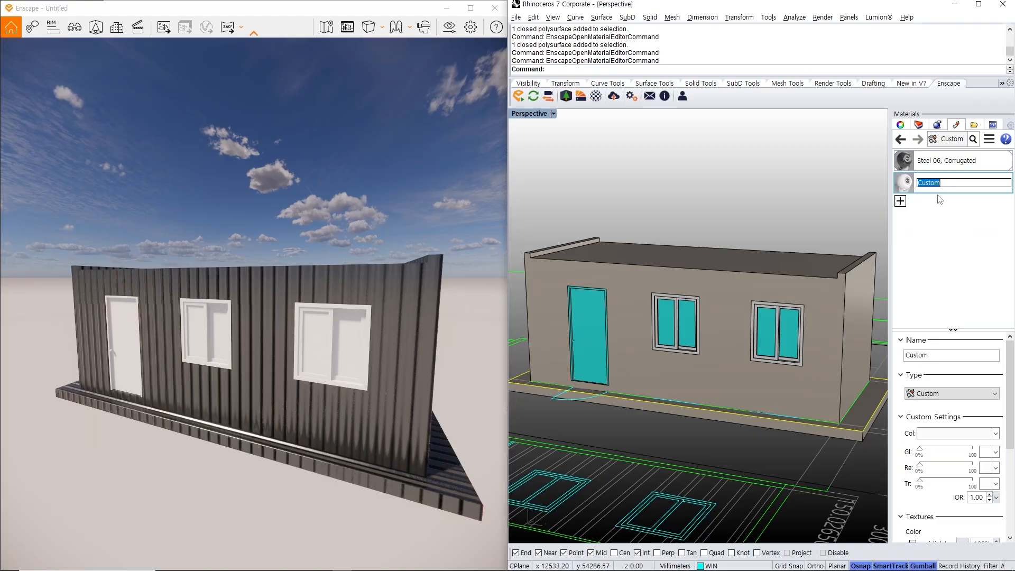
text(FRAME)
key(Return)
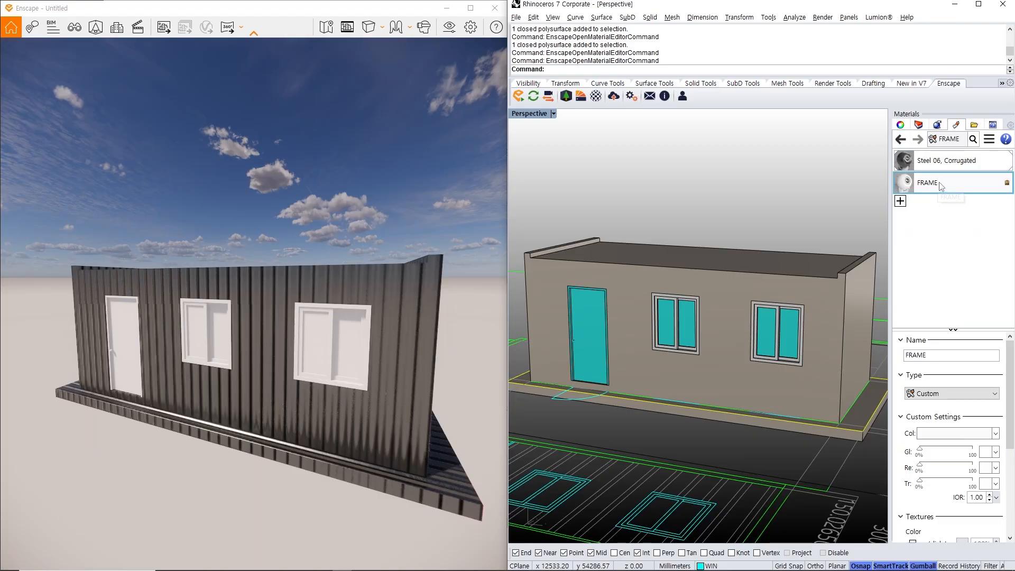
- Assign the FRAME material to the 창호프레임 layer
right_click(937, 186)
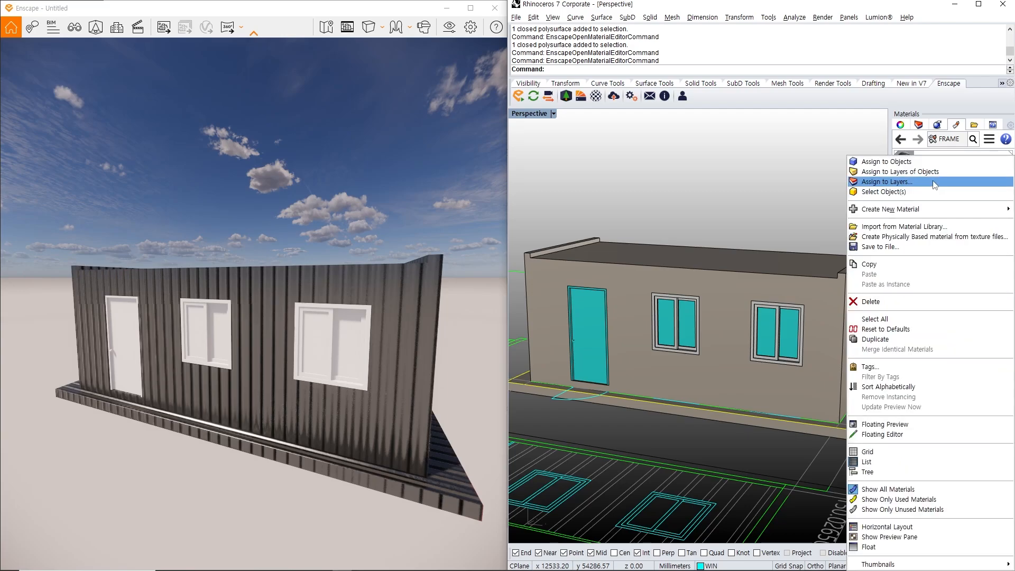
click(934, 182)
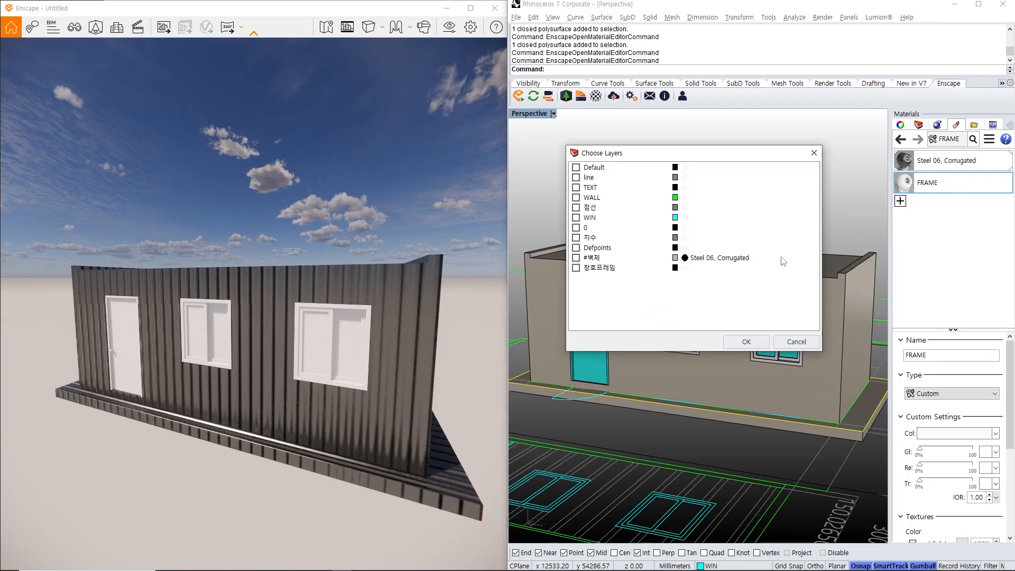
click(576, 268)
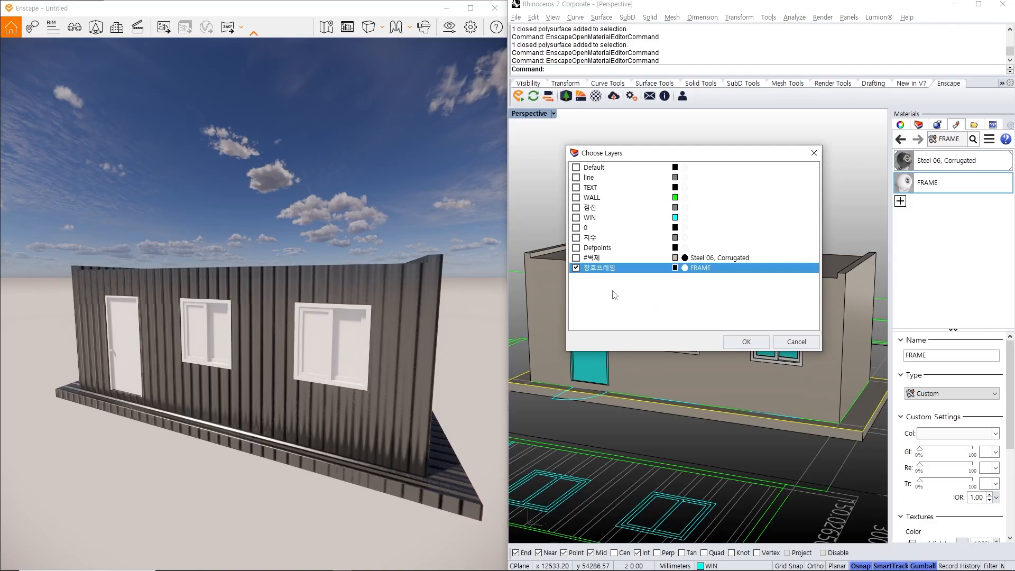
click(731, 344)
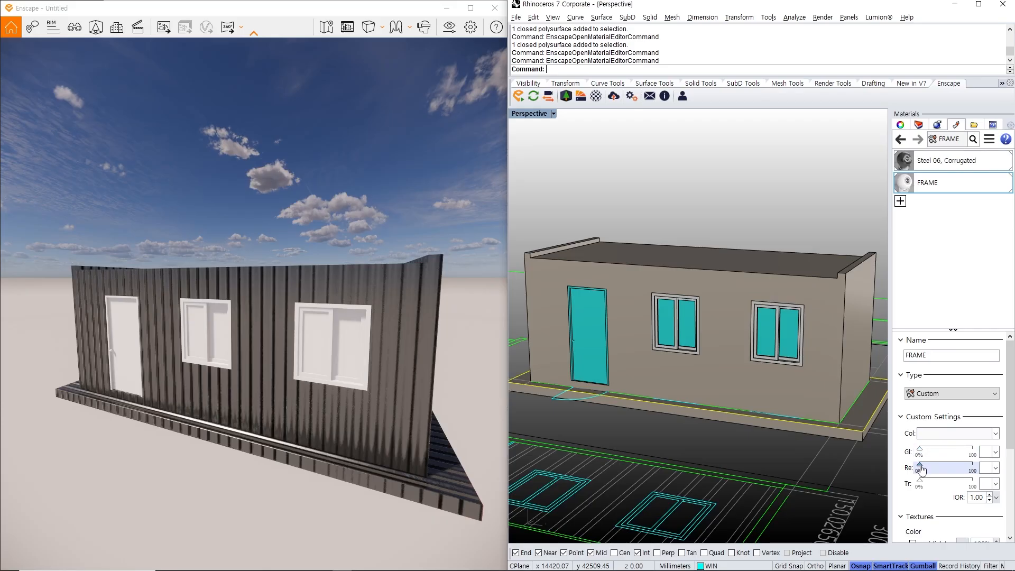
- Set the FRAME material's color to grey, RGB 108, 108, 108
click(938, 432)
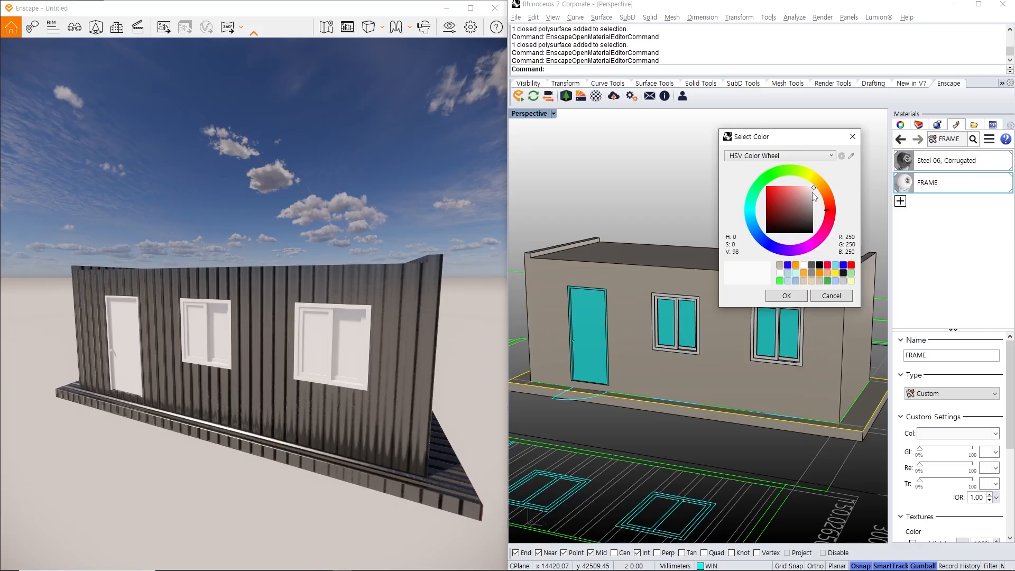
drag(813, 193, 818, 214)
click(775, 295)
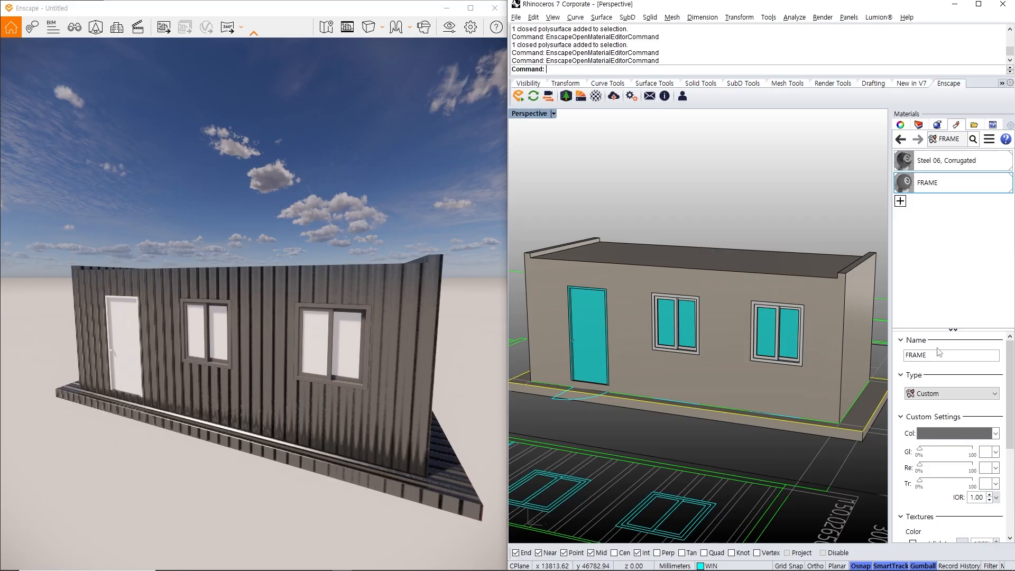
- Change the FRAME material's color to a dark red, RGB 160, 65, 65
click(960, 434)
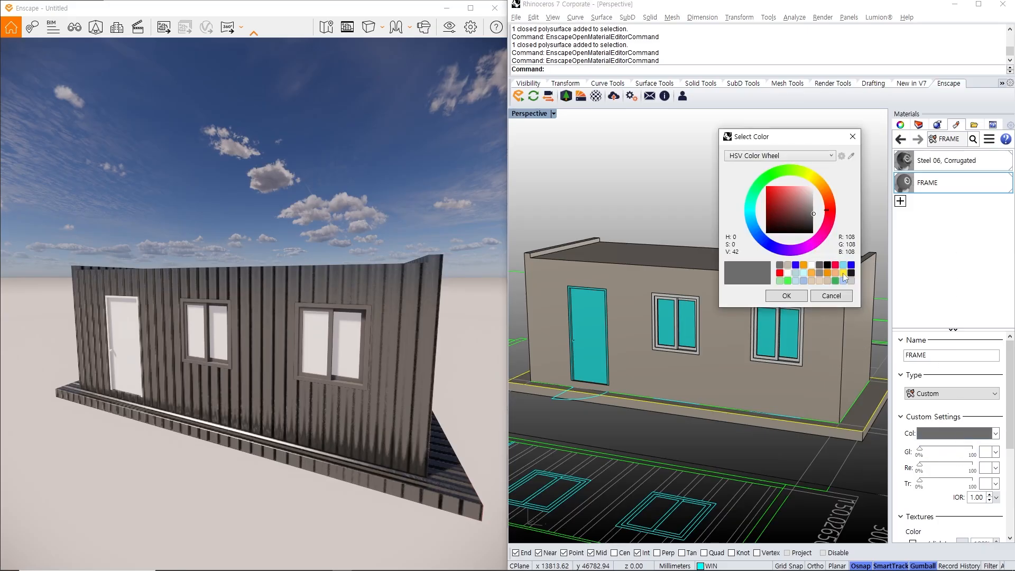
drag(805, 214, 746, 181)
click(786, 204)
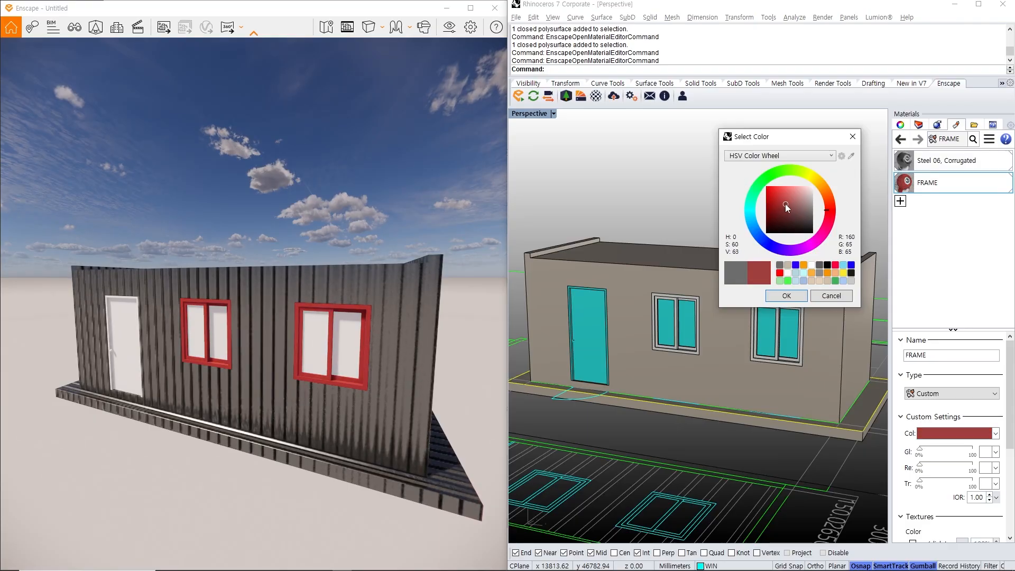
click(786, 296)
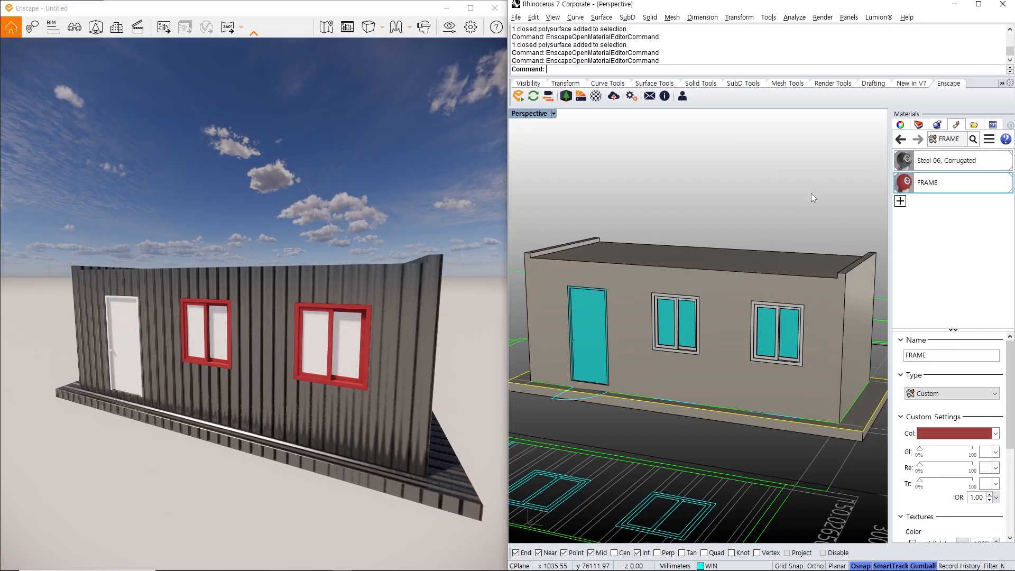
- Create another Custom material and give it a light cyan color from the swatches
click(900, 203)
click(901, 239)
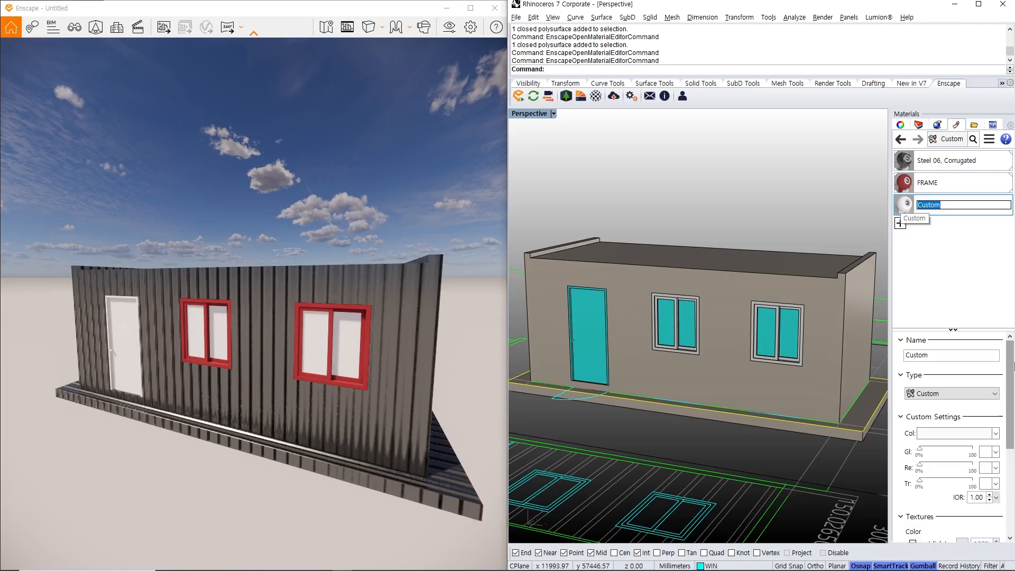
click(957, 434)
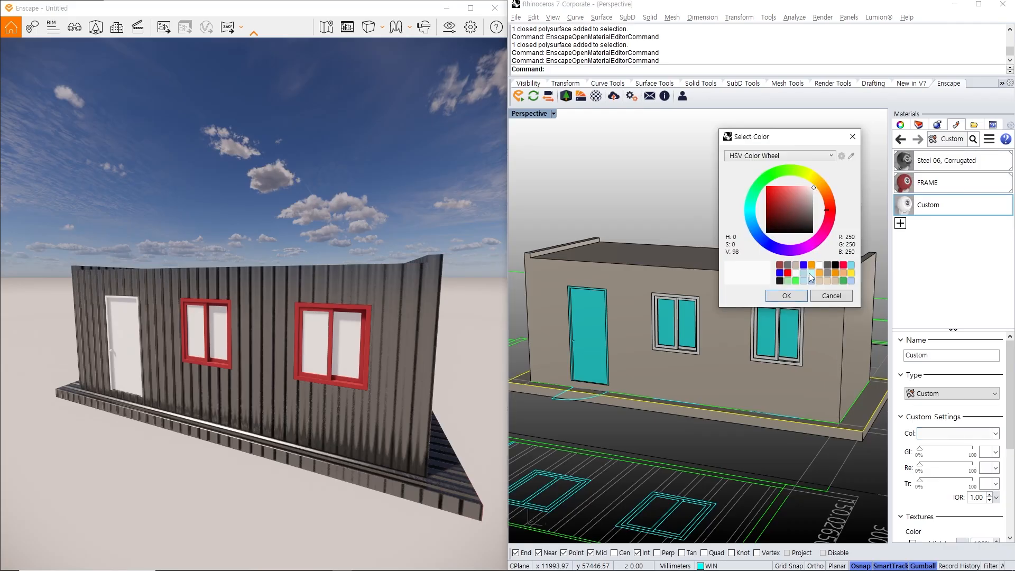
click(810, 273)
click(786, 295)
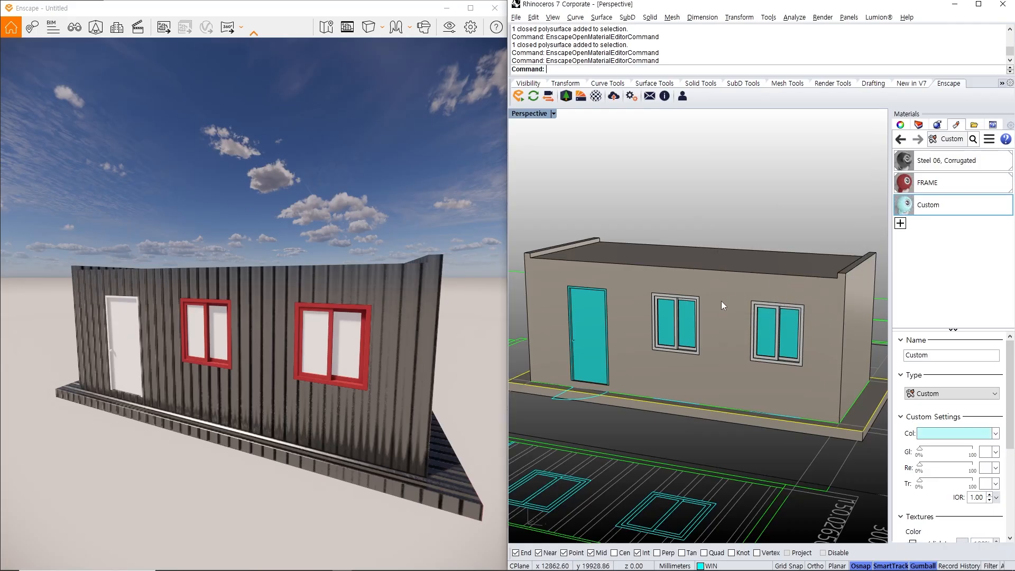
- Check the WIN layer in the layer list and leave no layer selected
click(918, 125)
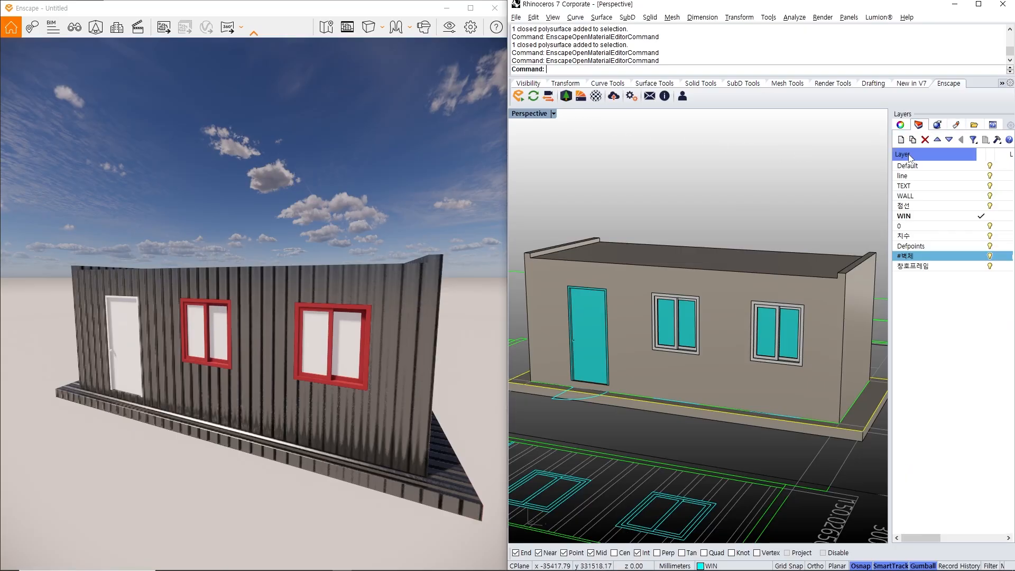
click(920, 218)
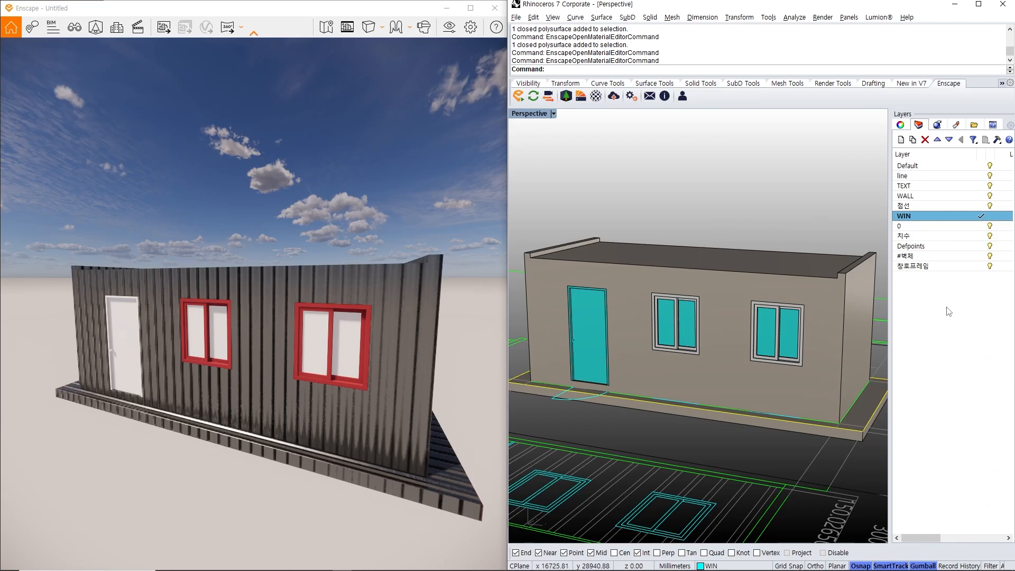
click(911, 283)
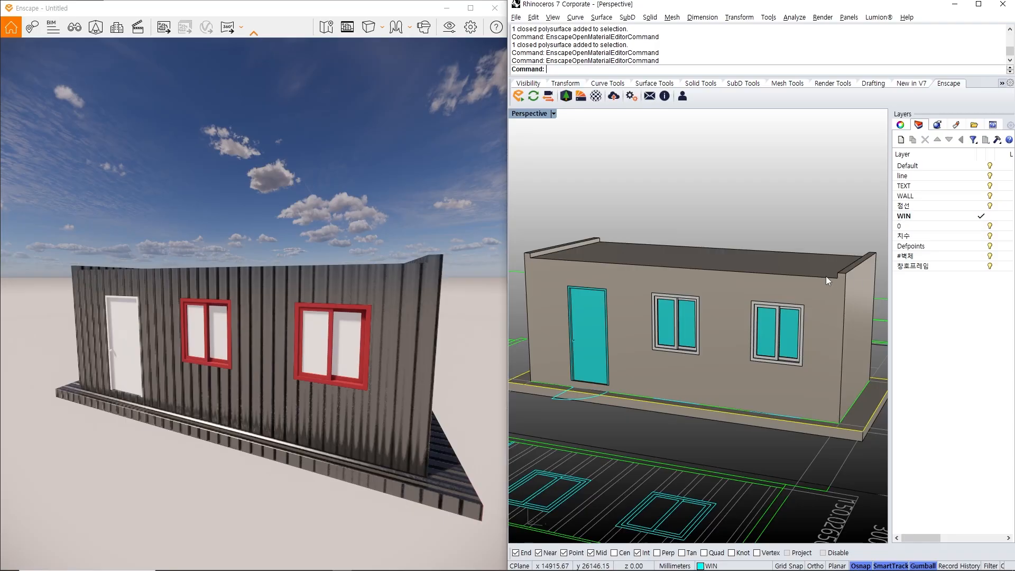
- Create a new layer named DOOR
click(924, 284)
right_click(920, 288)
click(935, 292)
text(DOOR)
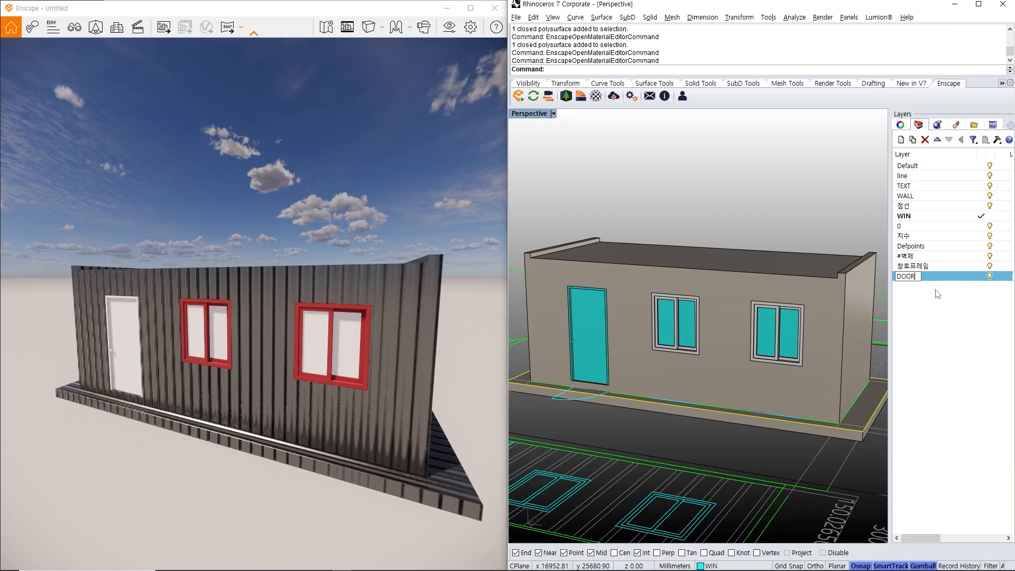
key(Return)
- Move the grouped door objects to the DOOR layer and check that the door is still selectable as a group
click(591, 338)
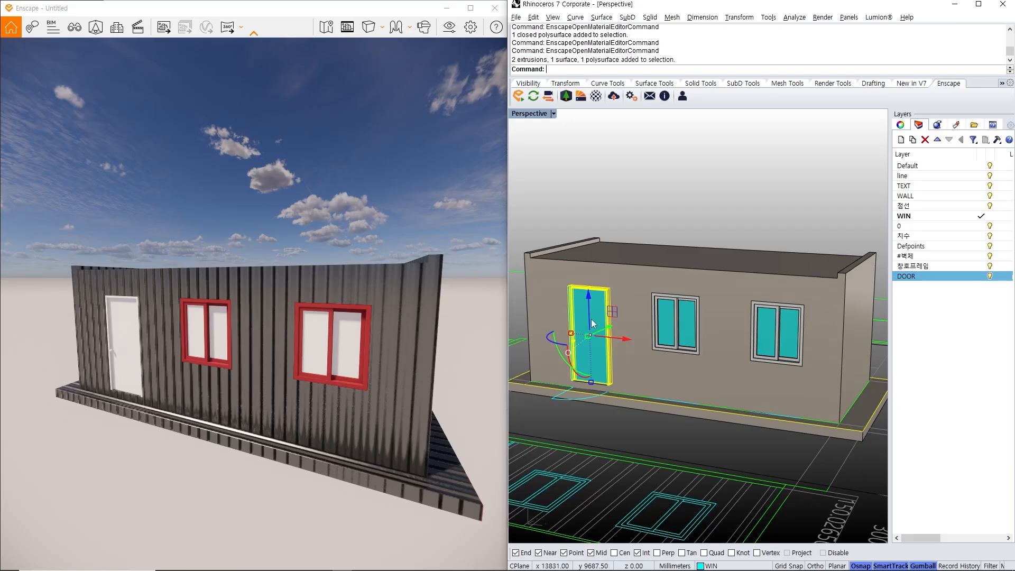
right_click(927, 277)
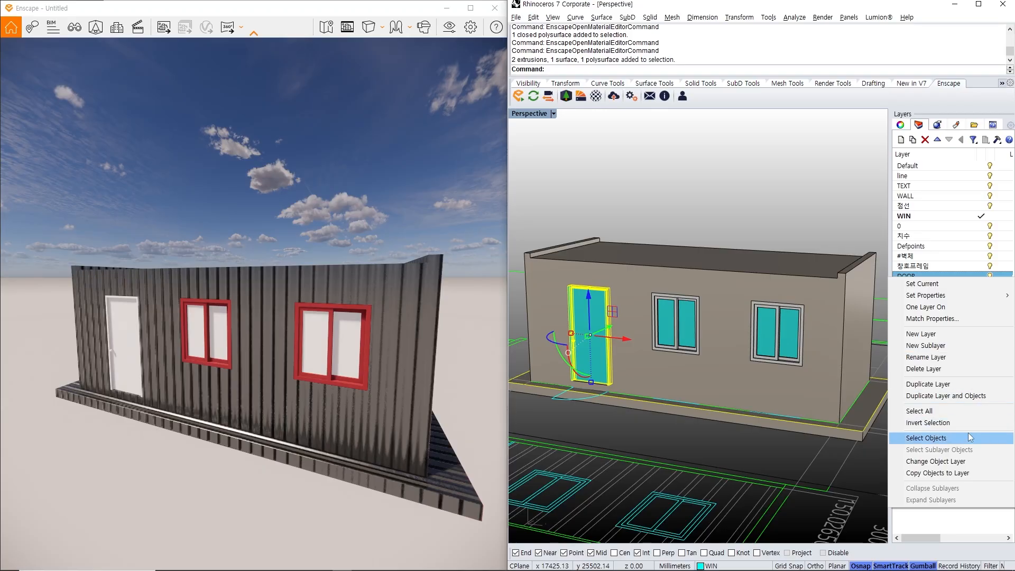
click(951, 463)
click(745, 210)
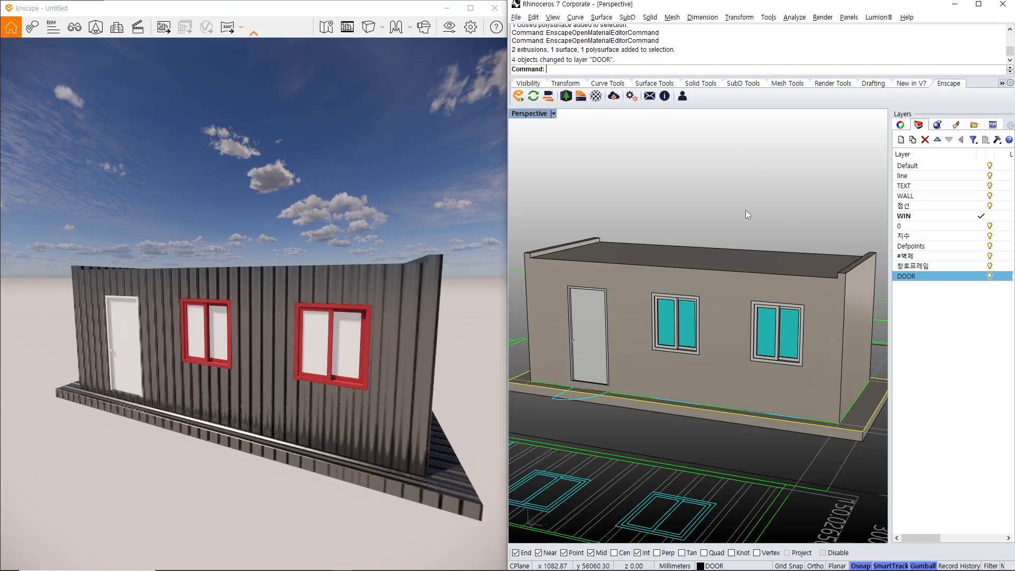
click(589, 326)
click(674, 217)
- Rename the light cyan Custom material as GLASS
click(956, 124)
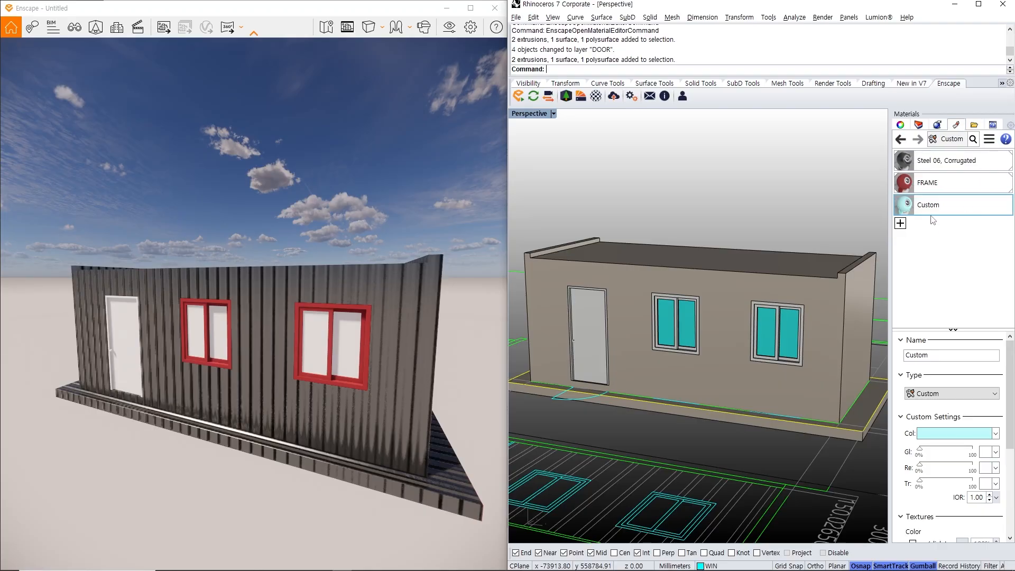
text(GLASS)
key(Return)
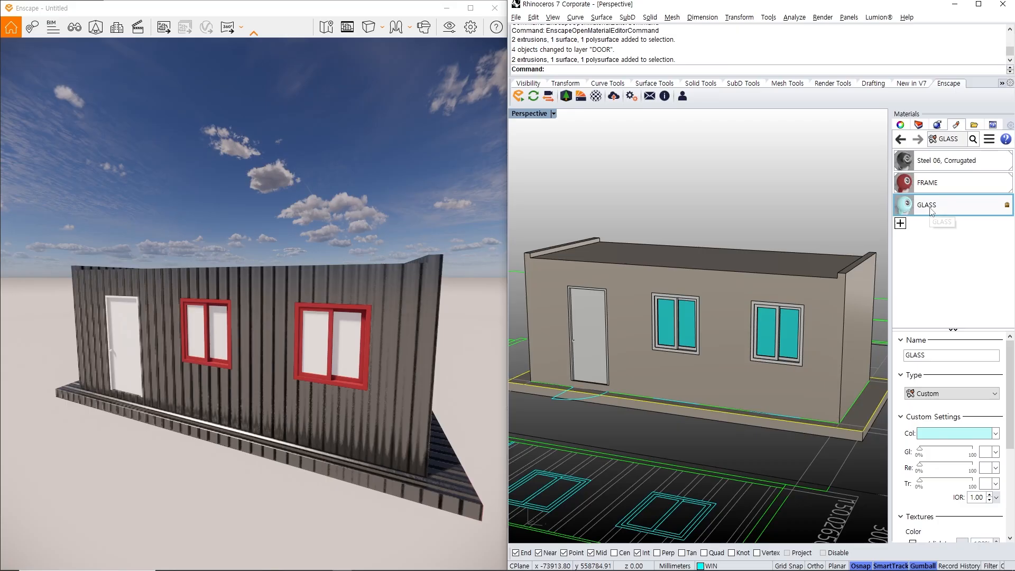
- Assign the GLASS material to the WIN layer
right_click(908, 207)
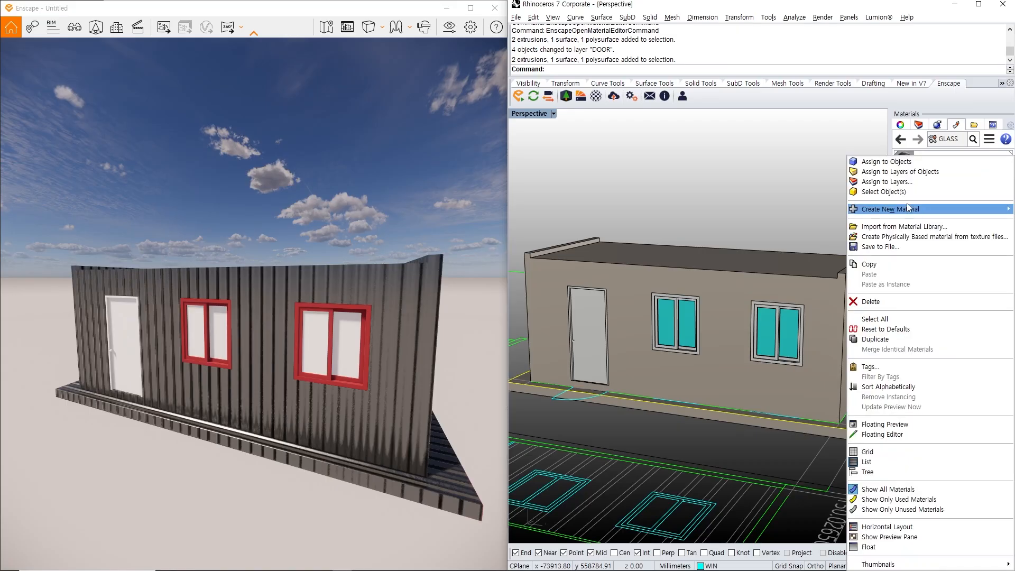
click(884, 182)
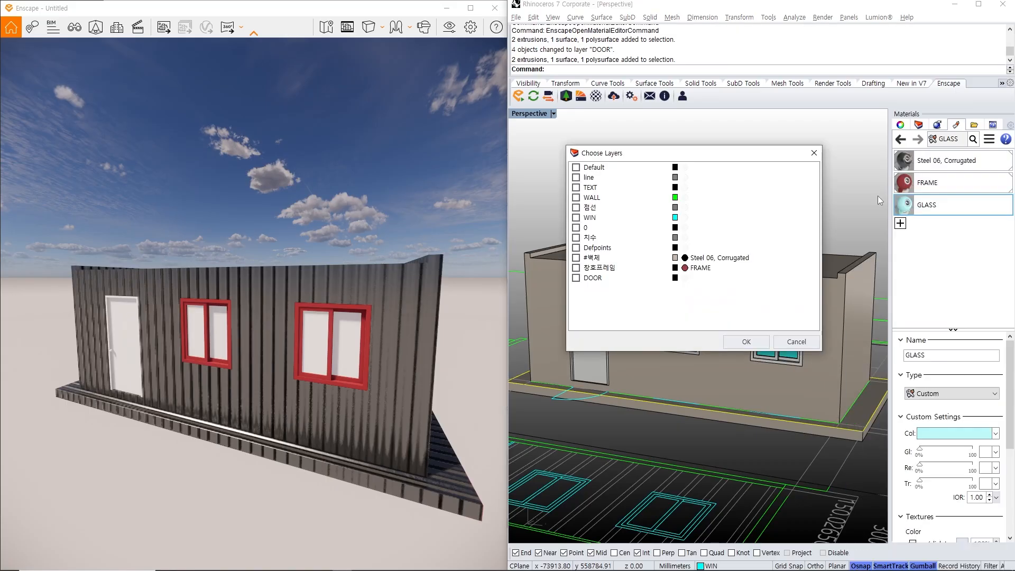
click(576, 218)
click(746, 342)
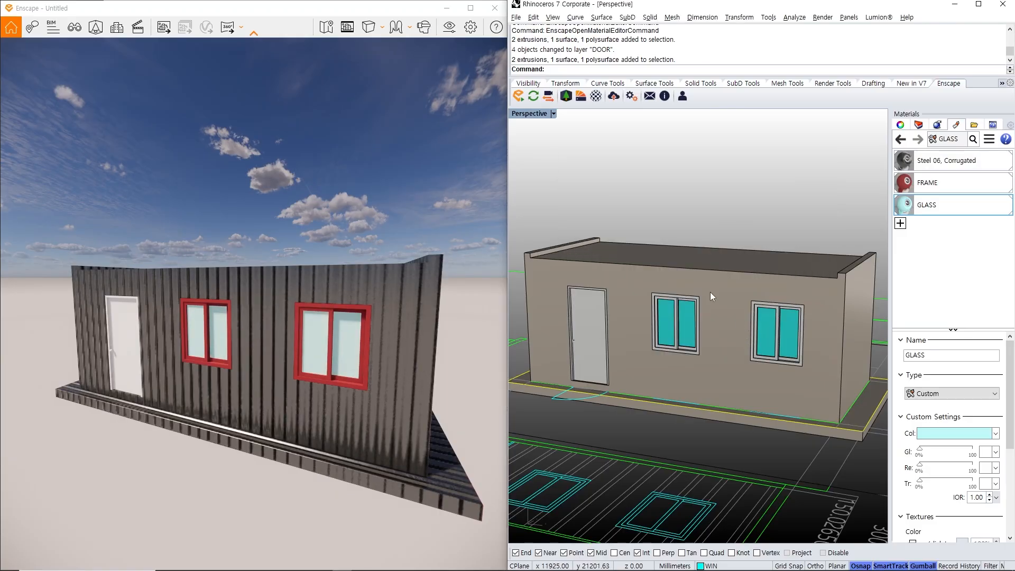
click(316, 344)
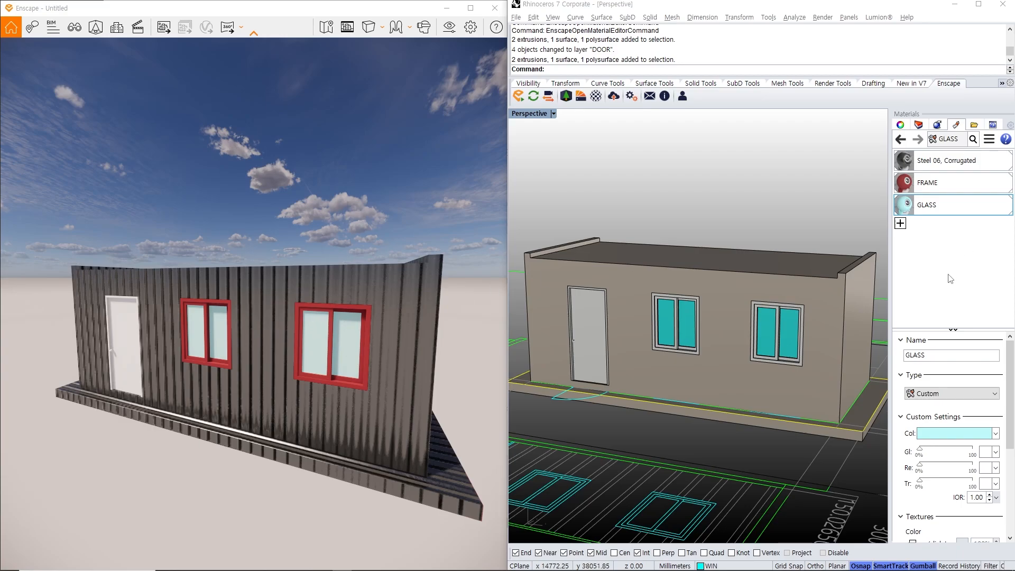
- Change the GLASS material's color to a more saturated cyan, RGB 40, 252, 252
click(981, 434)
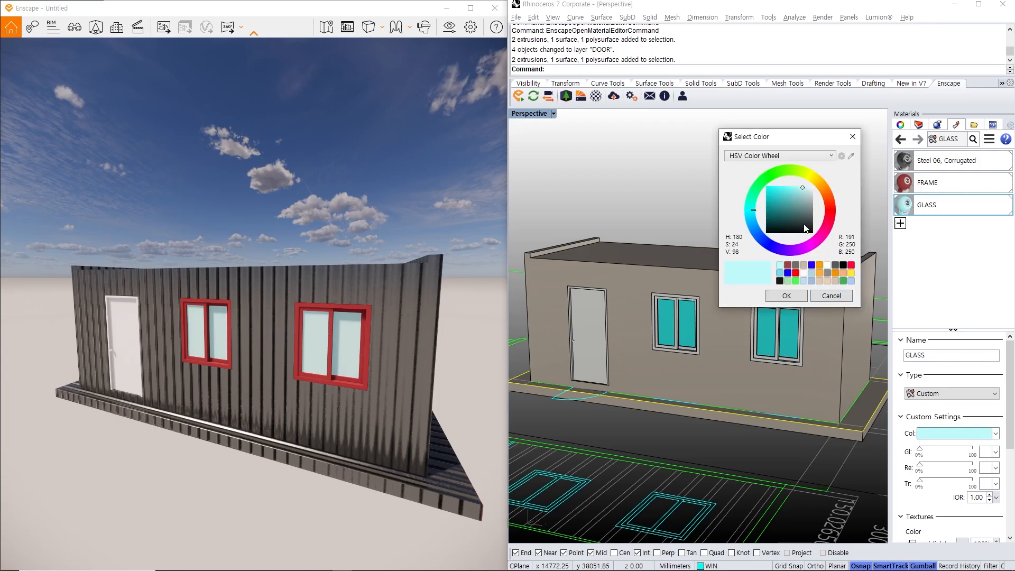
drag(795, 189, 773, 186)
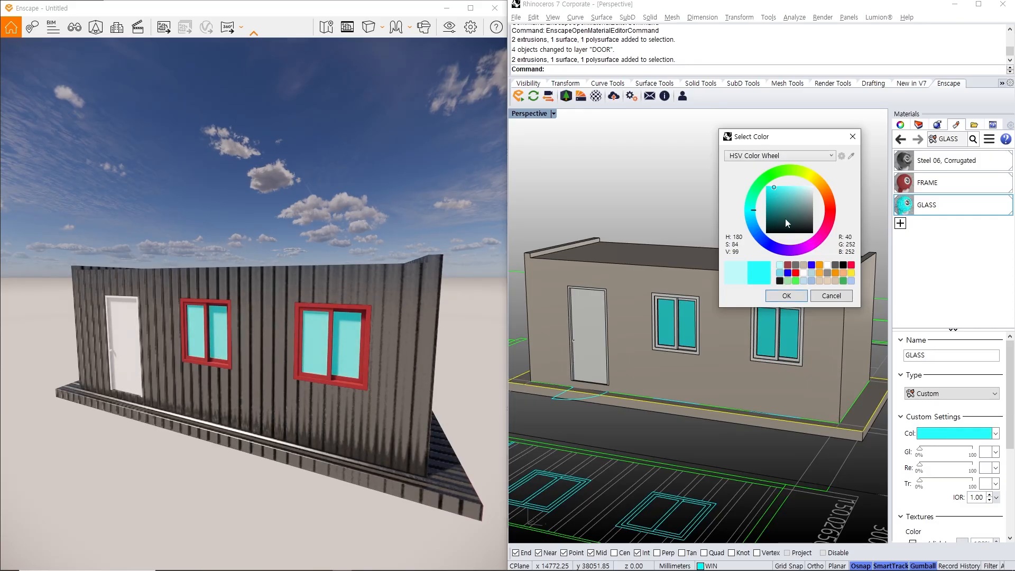
click(787, 296)
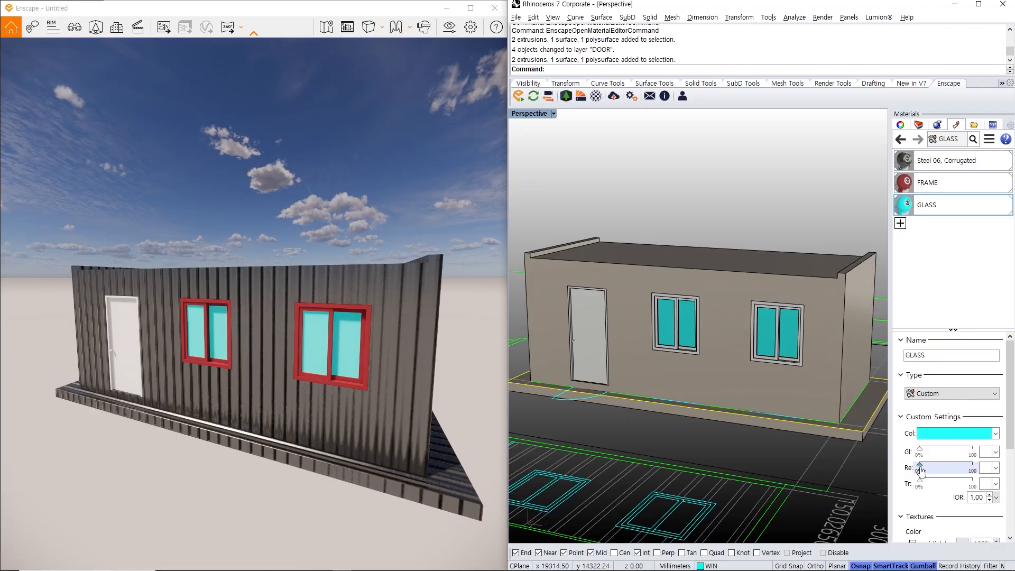
- Set the GLASS material's transparency to 71%, reflectivity to 69% and gloss finish to 44%
drag(891, 469, 819, 468)
scroll(907, 437, down, 2)
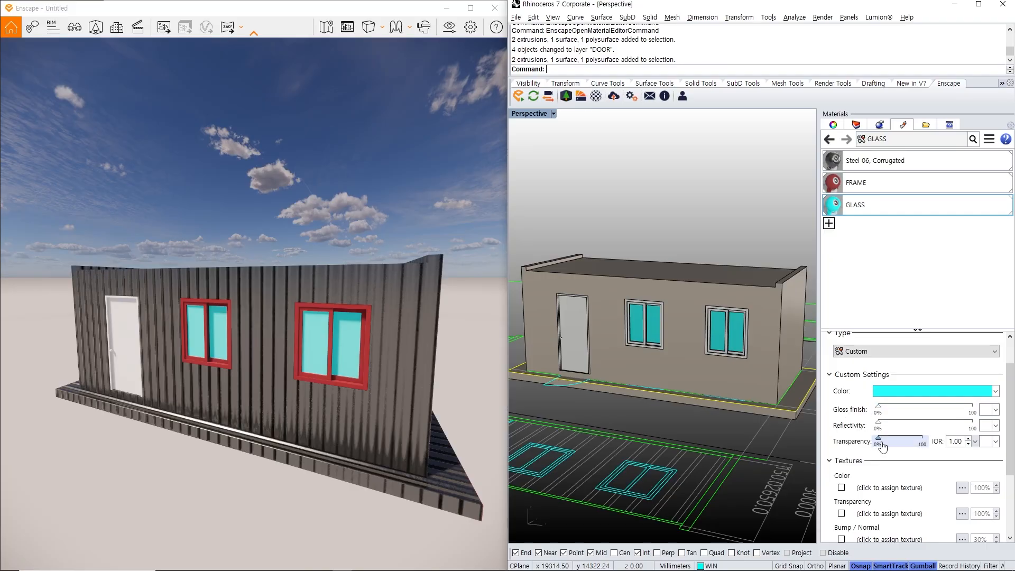
drag(882, 447, 908, 445)
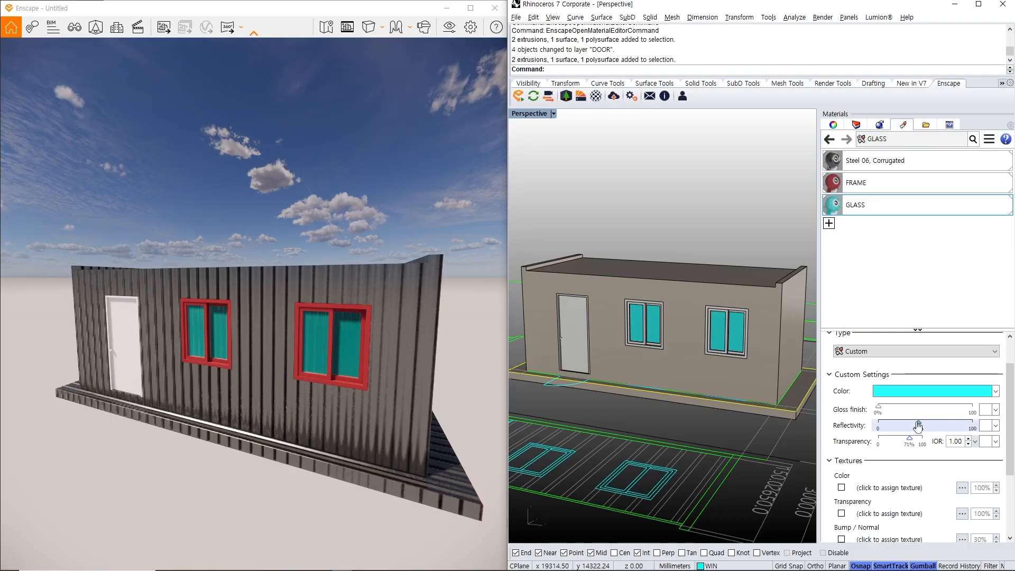
drag(919, 426, 945, 428)
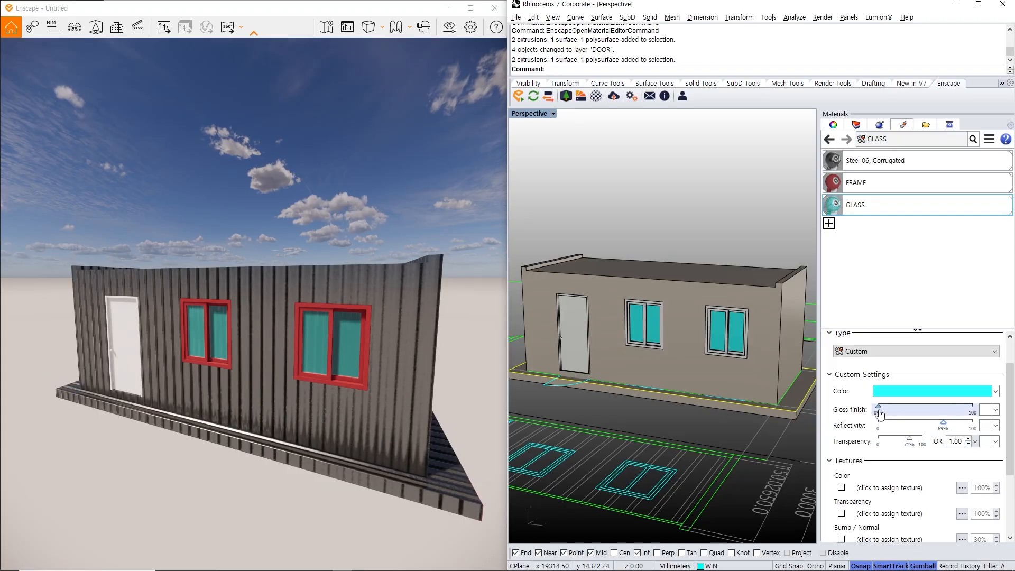
drag(879, 412, 920, 413)
drag(241, 329, 317, 378)
right_drag(317, 378, 5, 371)
right_drag(254, 370, 174, 370)
key(d)
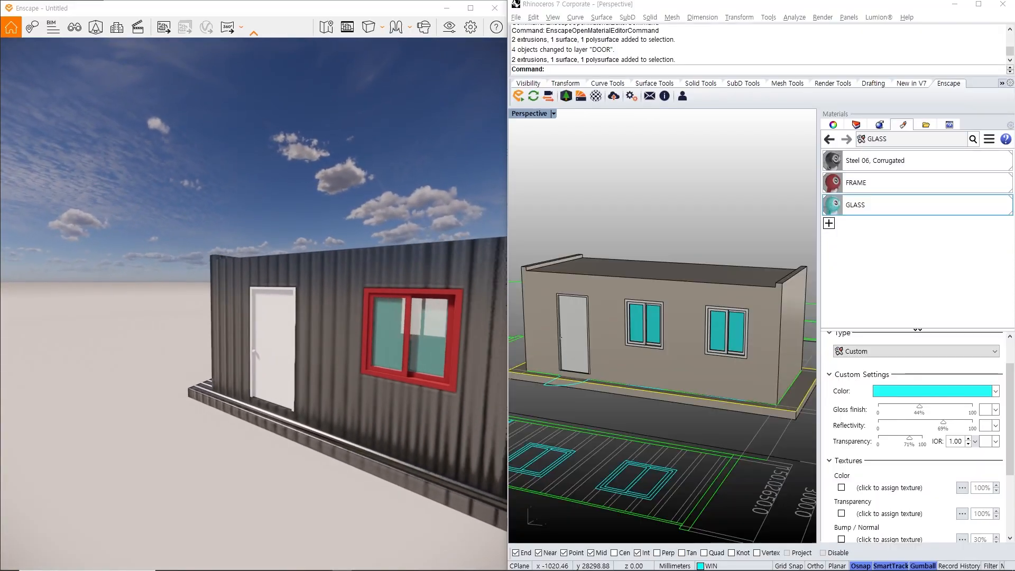
click(697, 208)
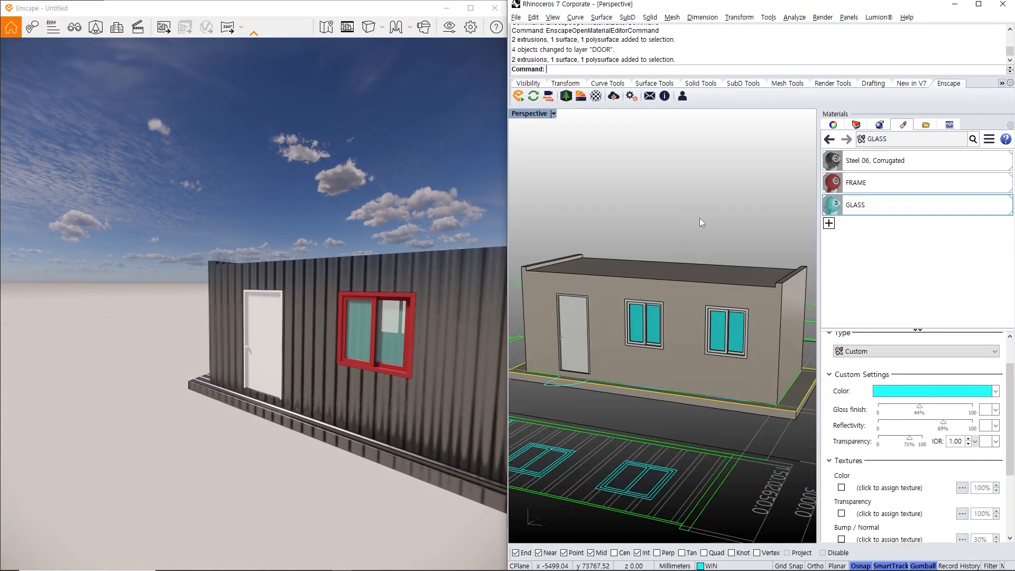
right_drag(478, 272, 380, 264)
- Import Aluminum 01, Stainless from the Metals category of the Enscape Material Library
click(596, 96)
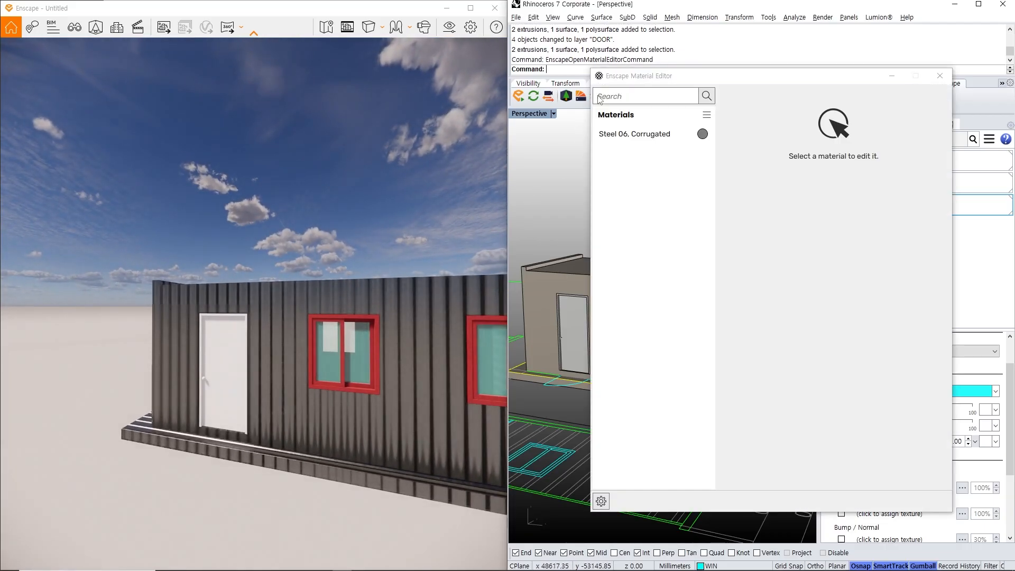
click(707, 115)
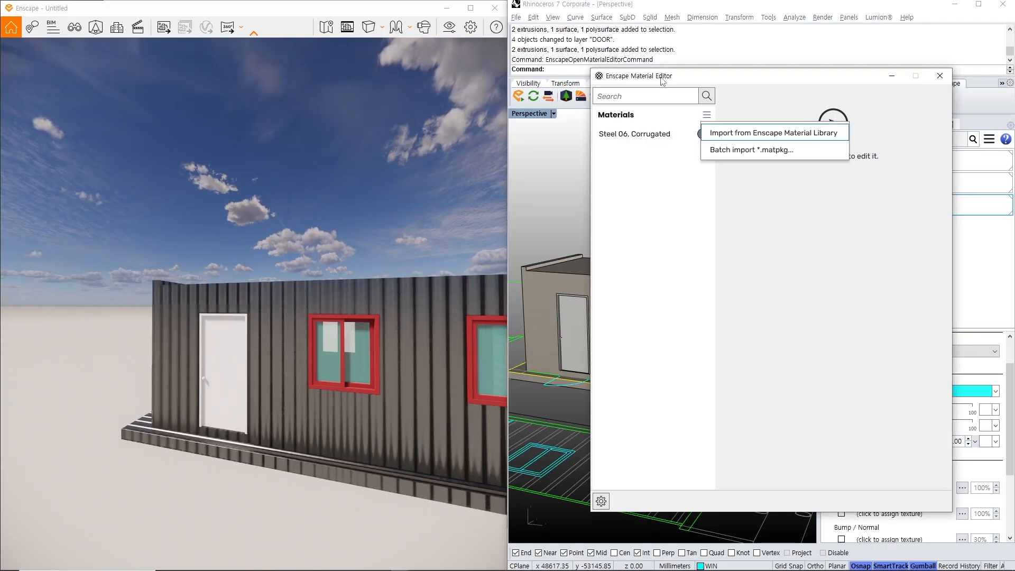
click(792, 134)
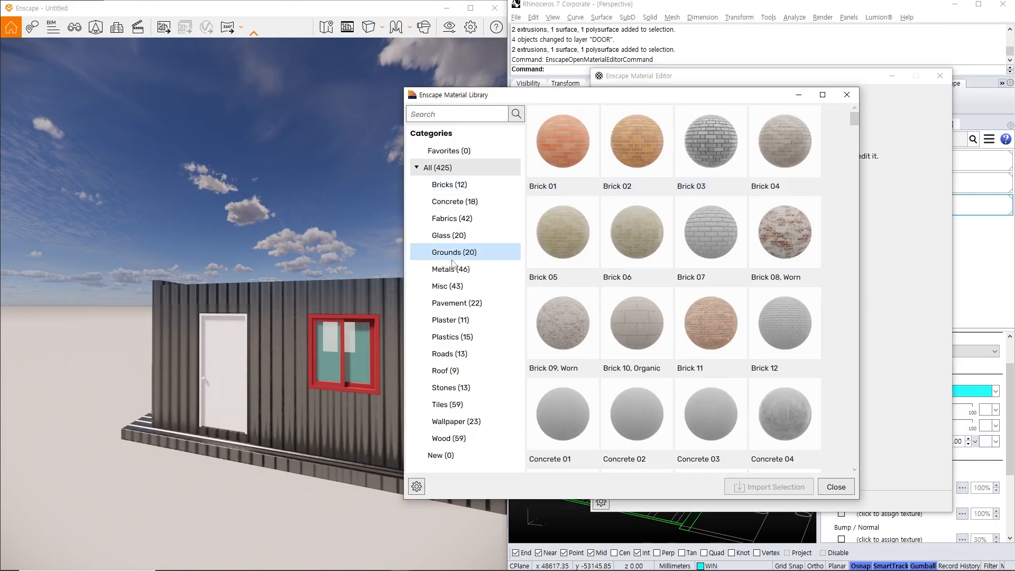
click(458, 270)
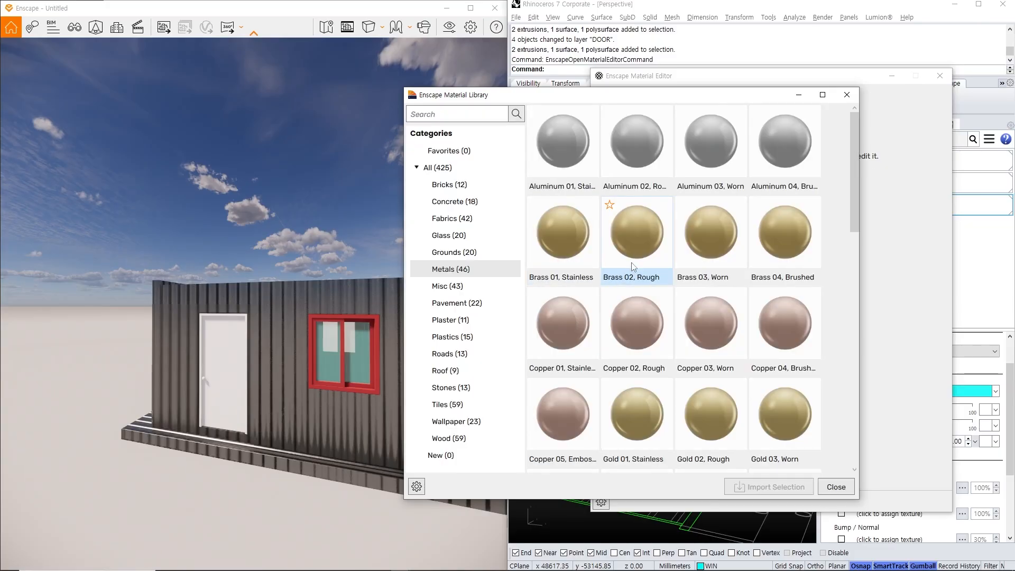
scroll(687, 230, down, 5)
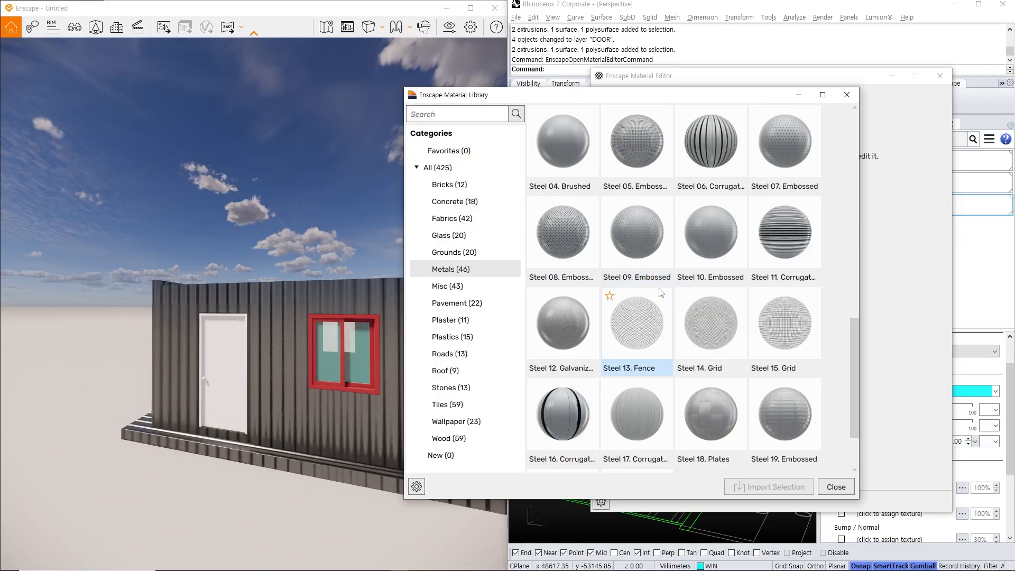
scroll(659, 295, up, 5)
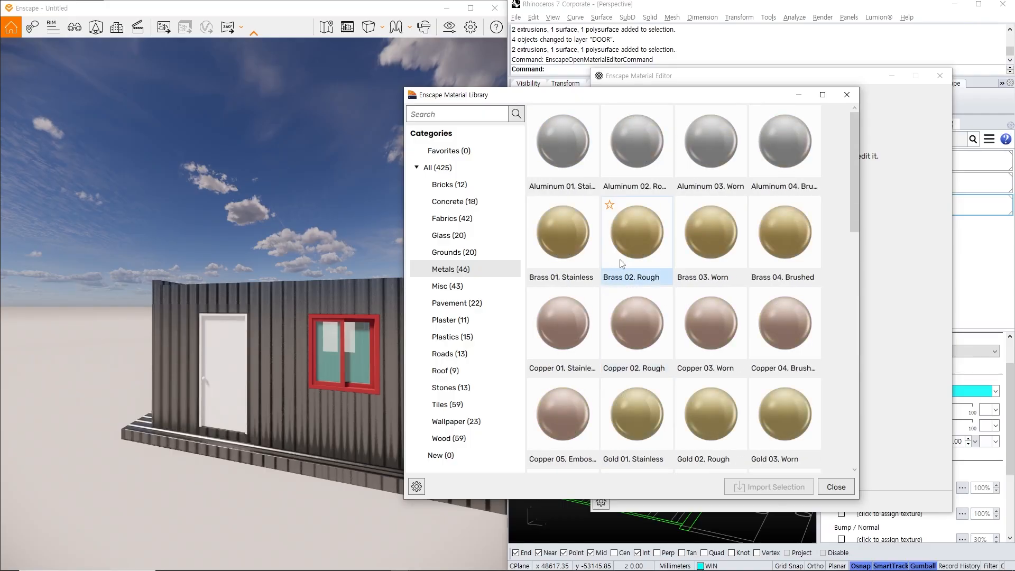
click(566, 157)
click(764, 487)
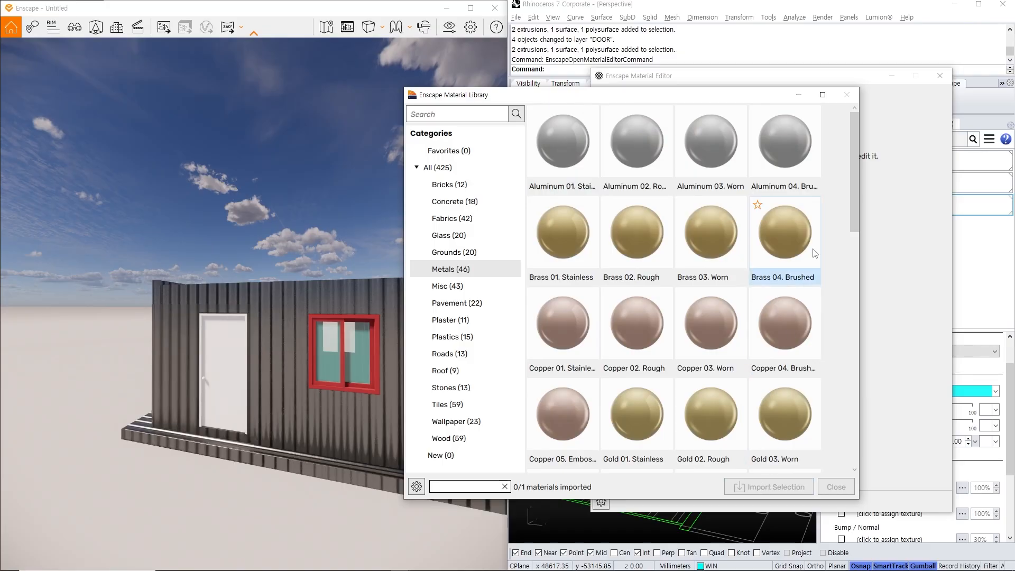
click(845, 95)
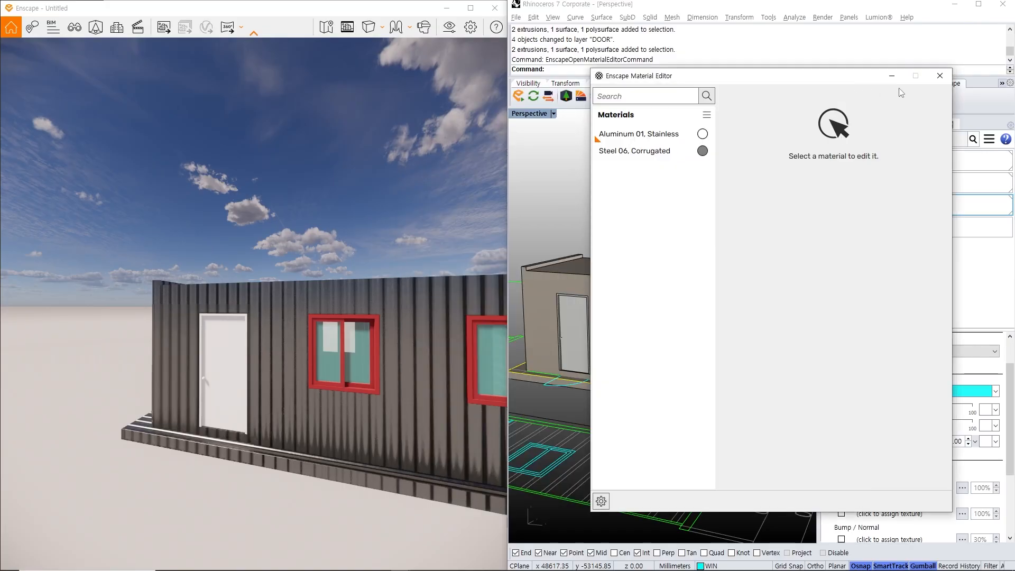
click(939, 78)
- Assign the Aluminum 01, Stainless material to the DOOR layer and view the door in the Enscape render
click(855, 125)
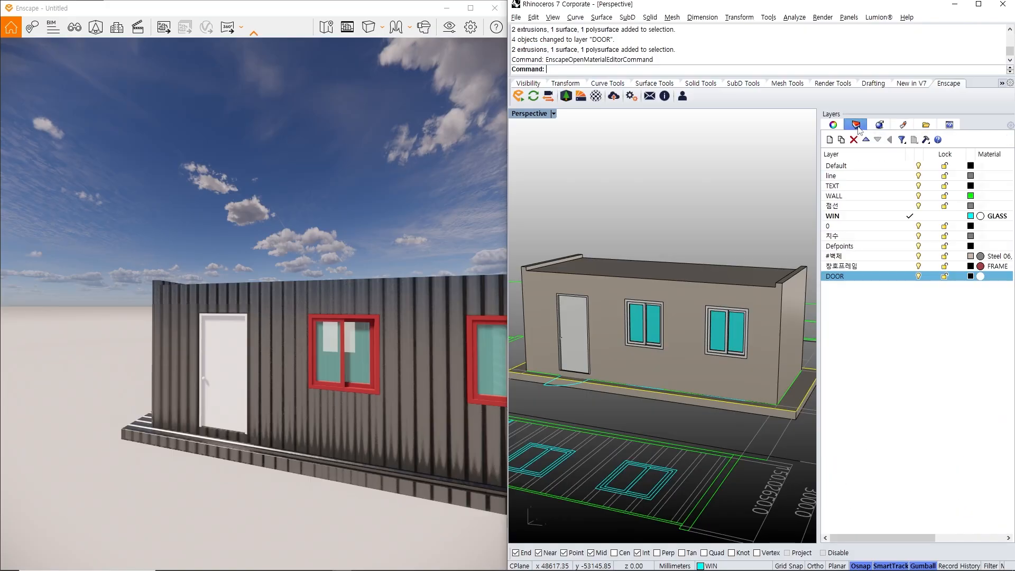
click(902, 124)
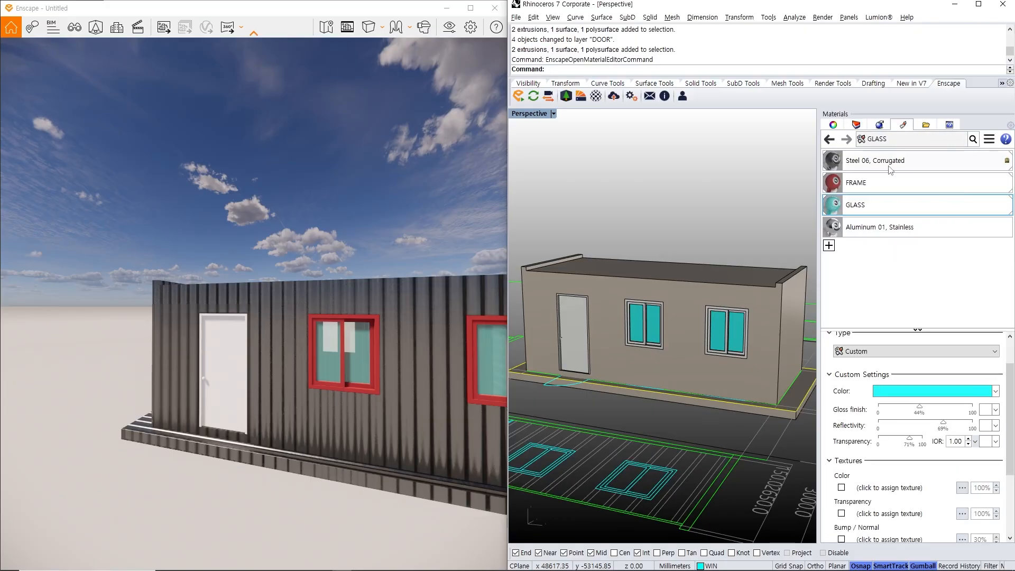
click(860, 236)
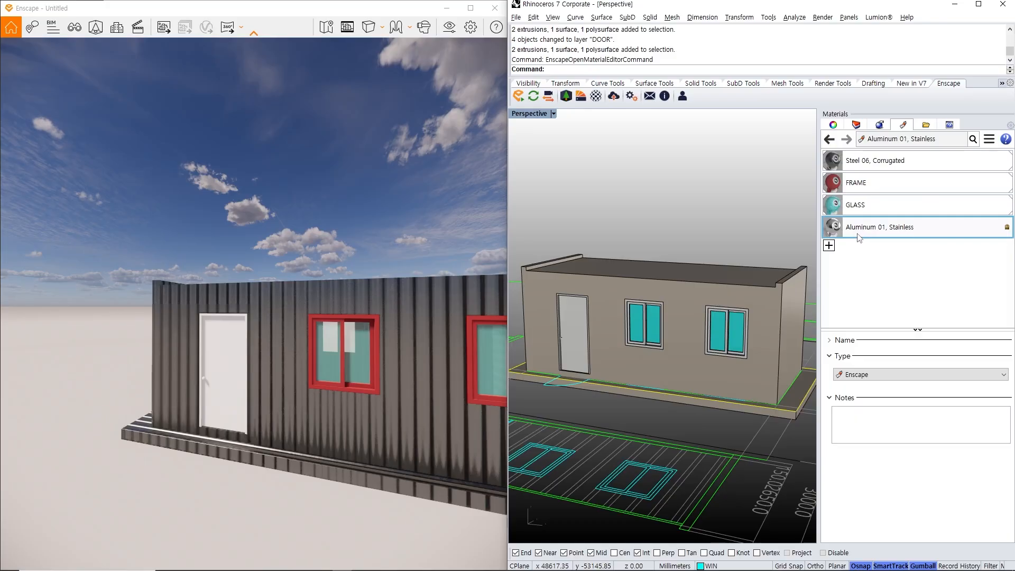
right_click(853, 229)
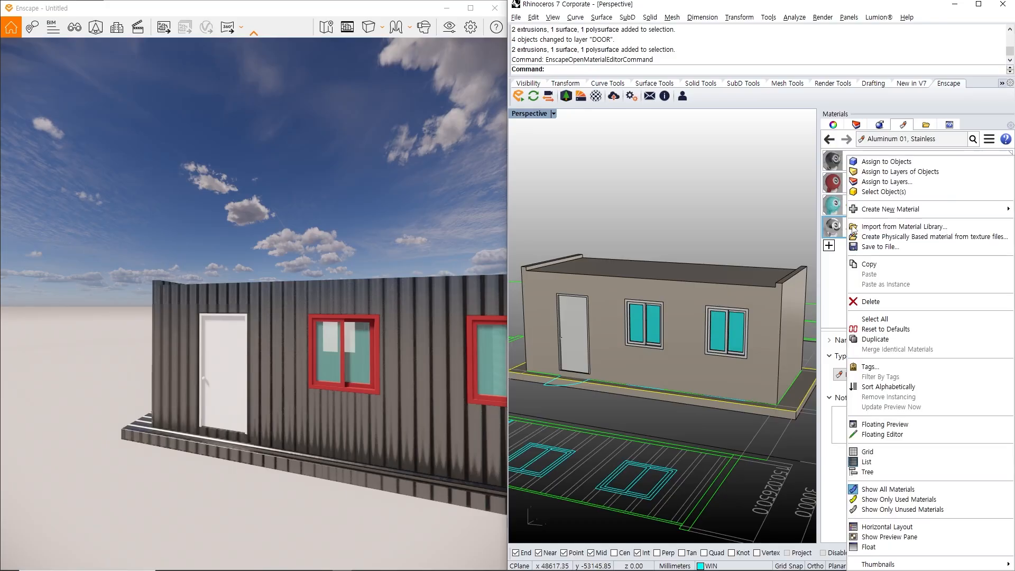
click(880, 182)
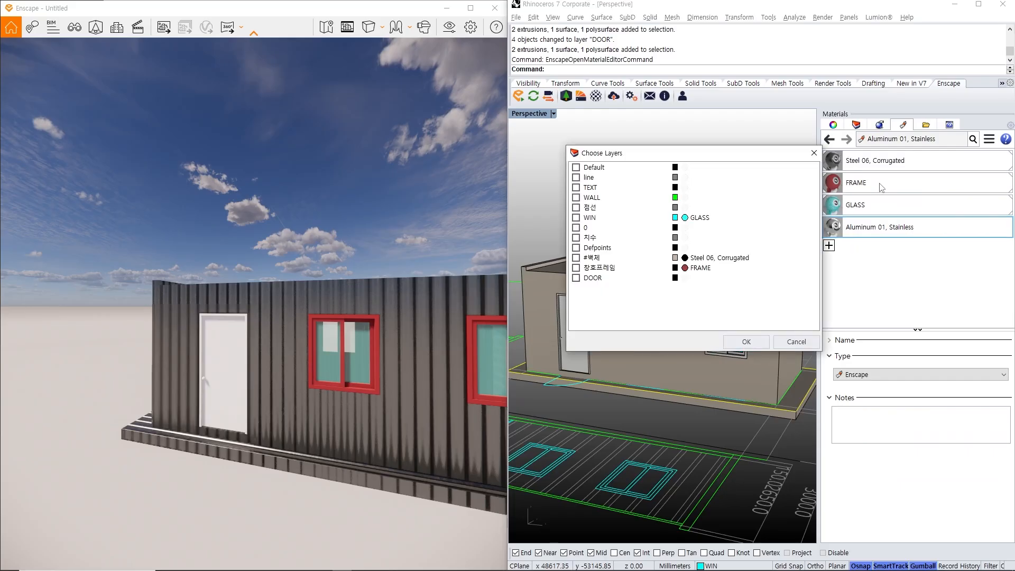
click(576, 278)
click(746, 342)
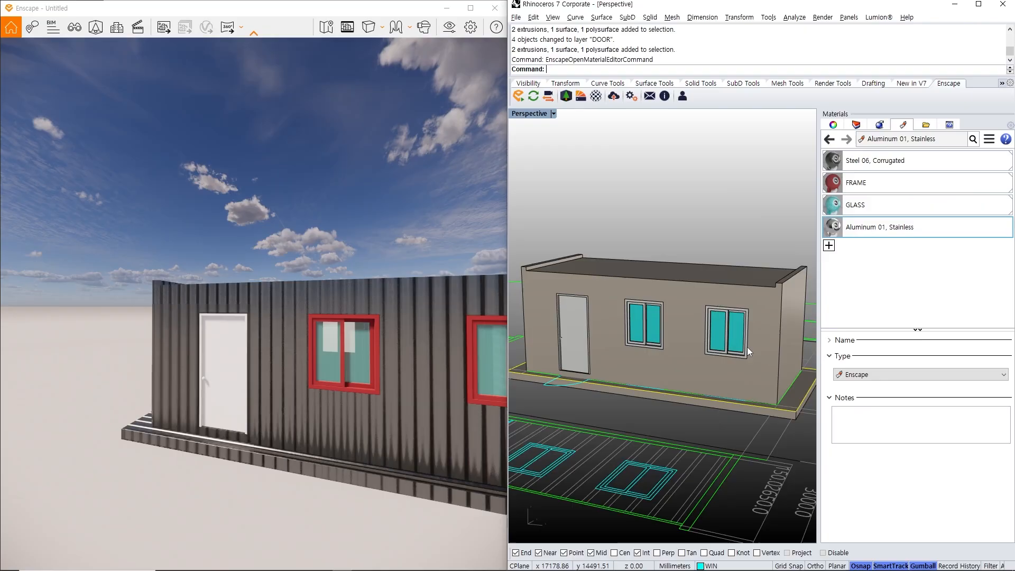
click(372, 213)
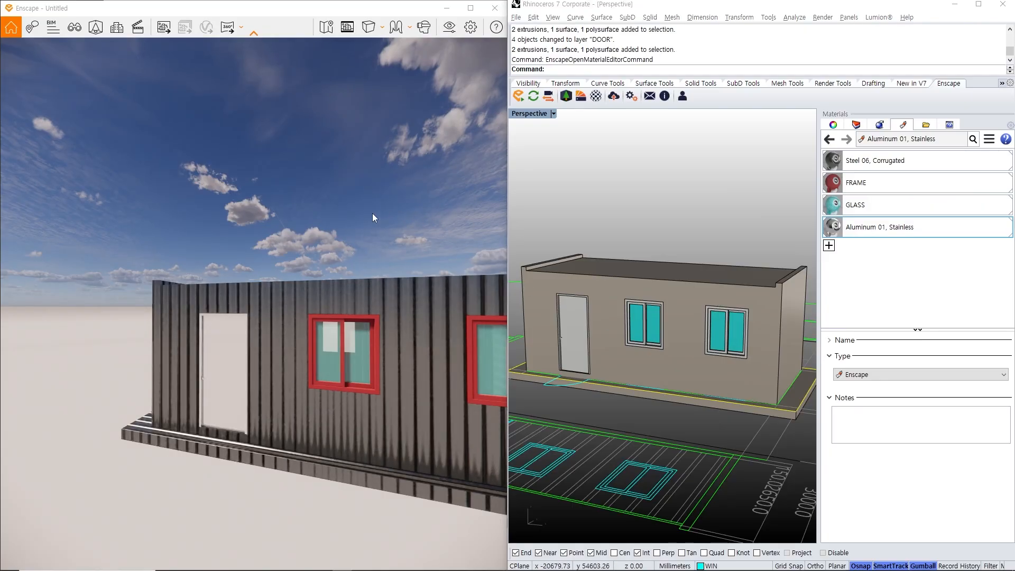
right_drag(231, 373, 212, 322)
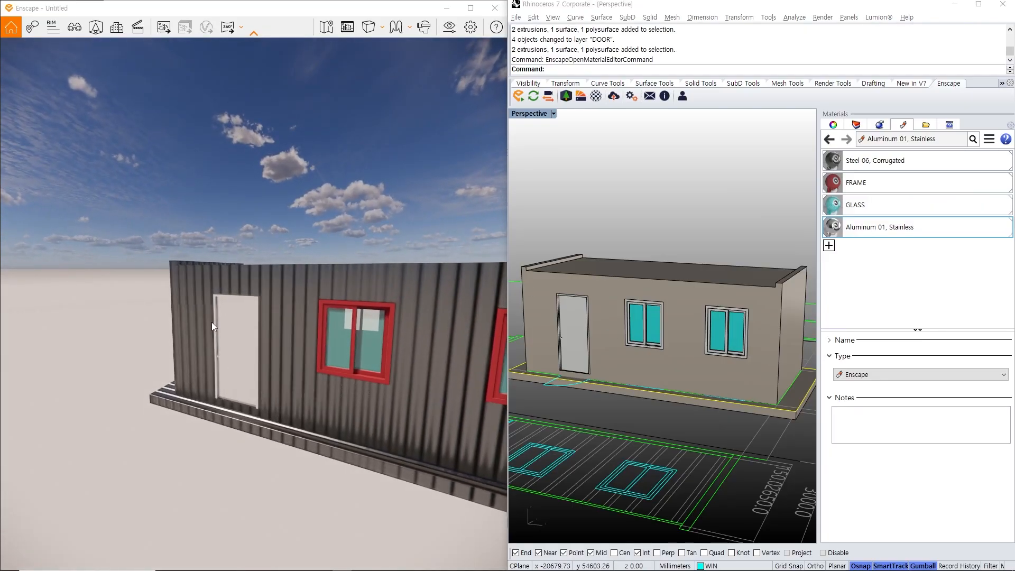
right_drag(254, 291, 185, 275)
drag(185, 275, 220, 292)
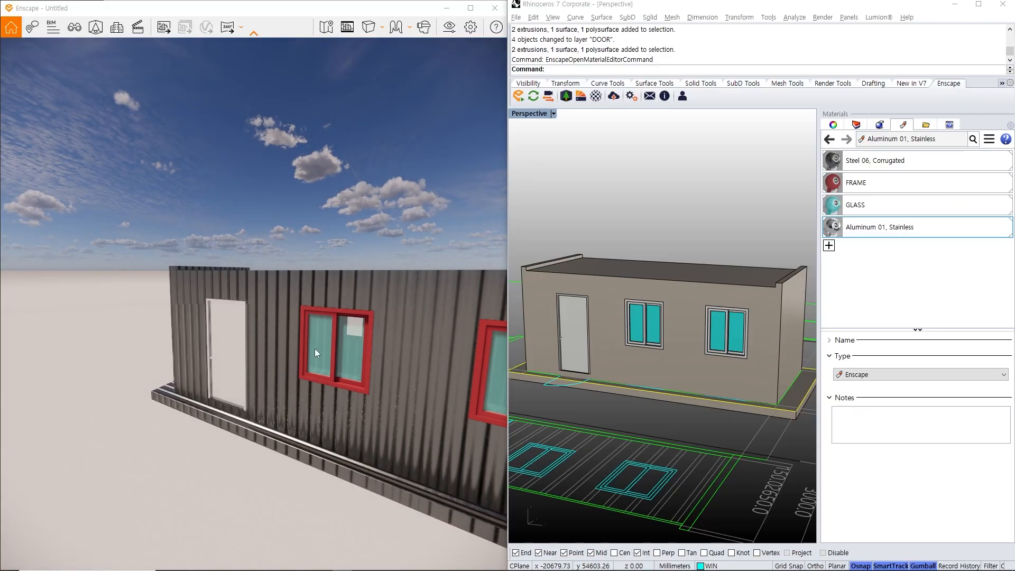
- Examine the container building's materials in the Enscape render and the GLASS material's settings
right_drag(315, 349, 507, 359)
scroll(391, 351, down, 2)
scroll(332, 349, up, 2)
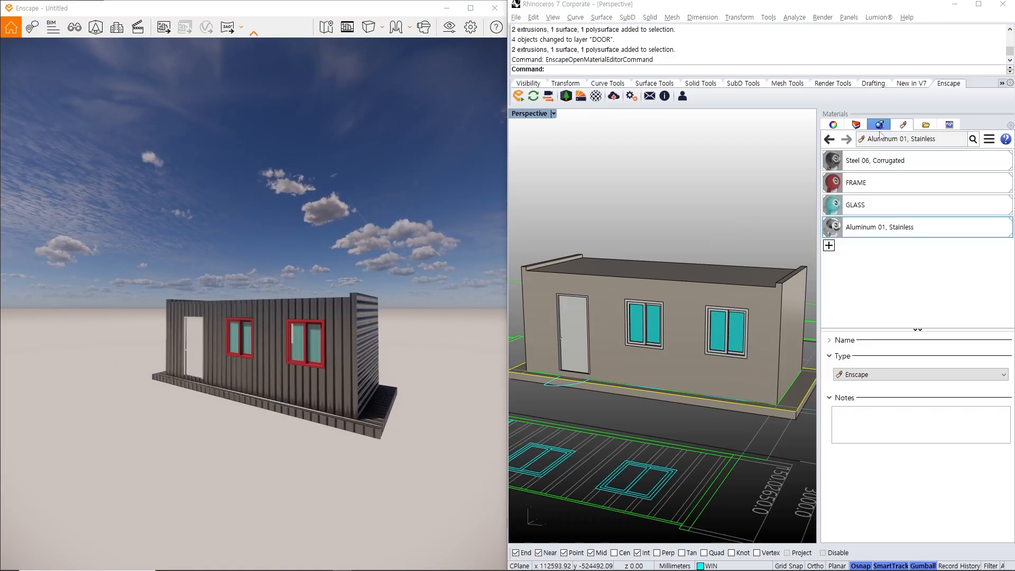
click(873, 203)
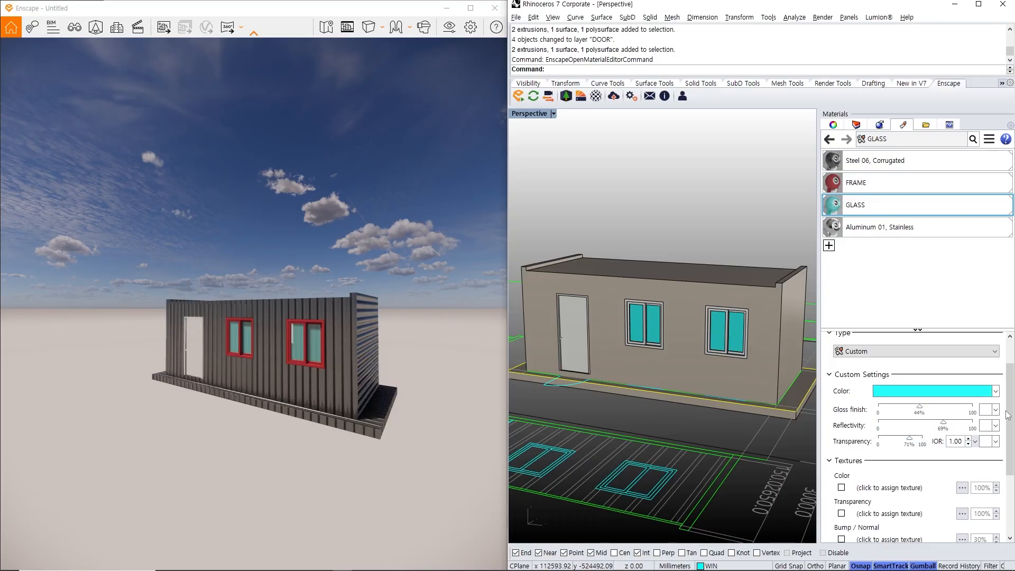
drag(1008, 415, 1005, 392)
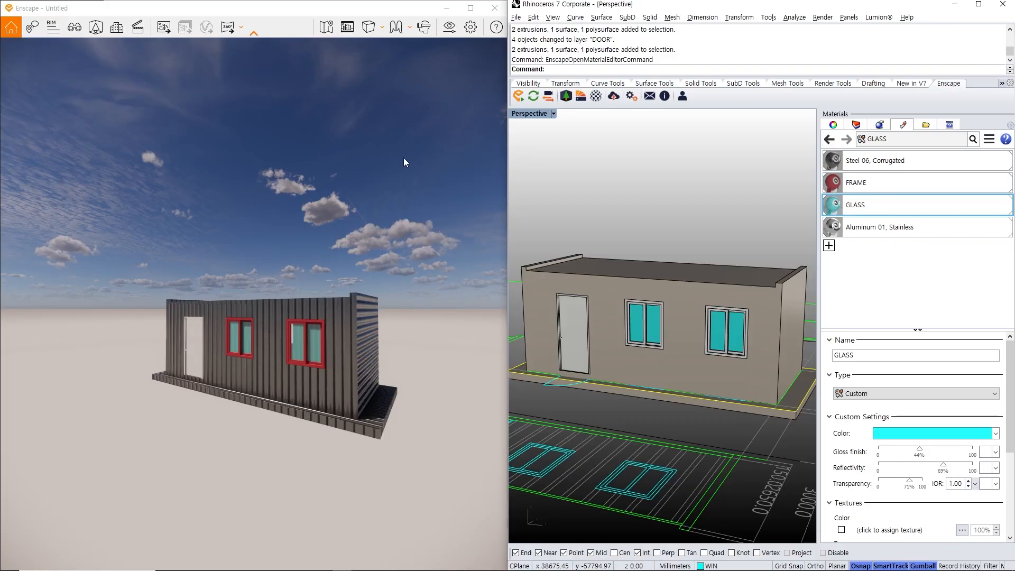
drag(404, 158, 380, 185)
middle_drag(423, 172, 408, 172)
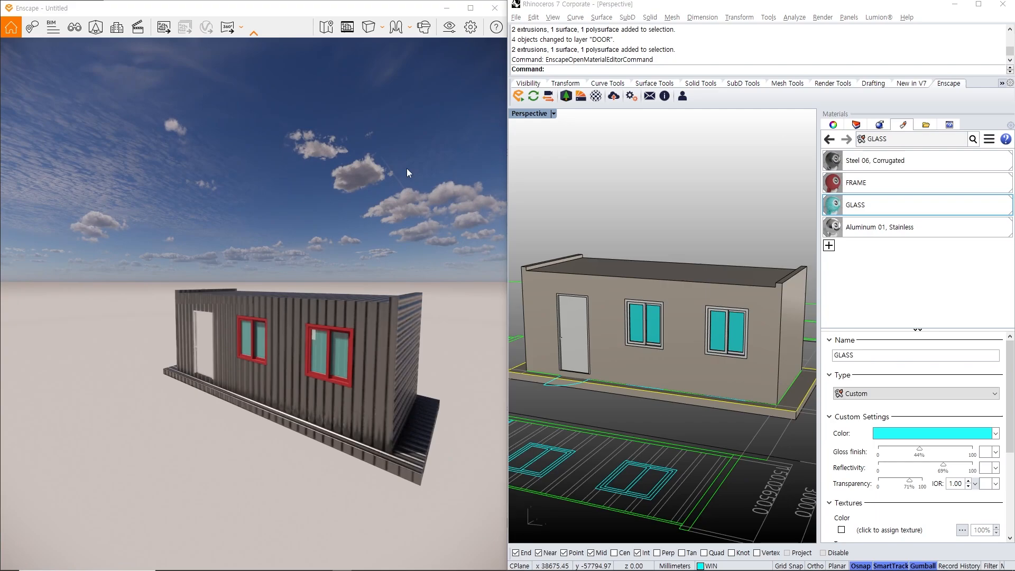
- Maximize the Enscape render window and open the Asset Library
click(471, 8)
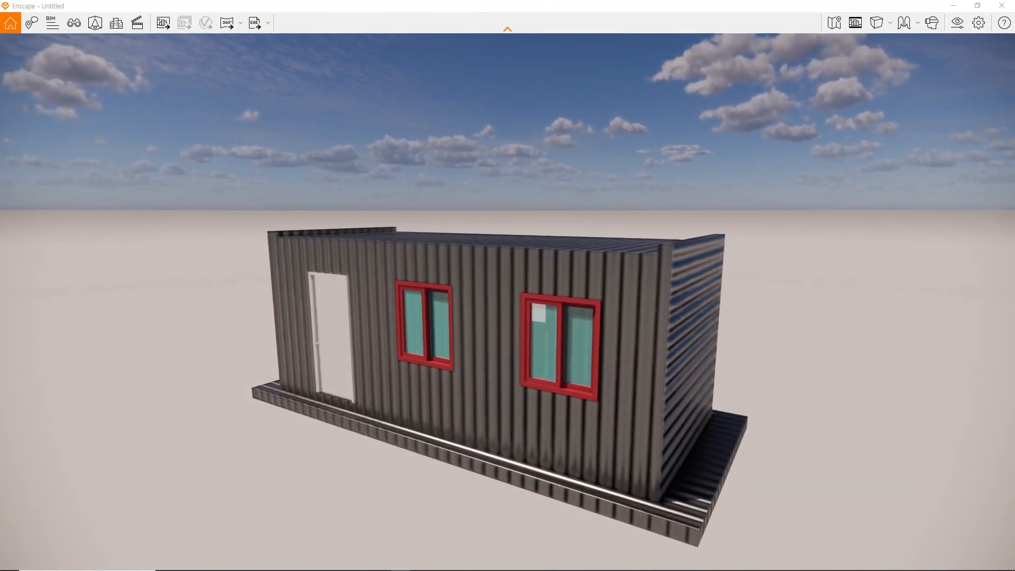
middle_drag(655, 154, 625, 155)
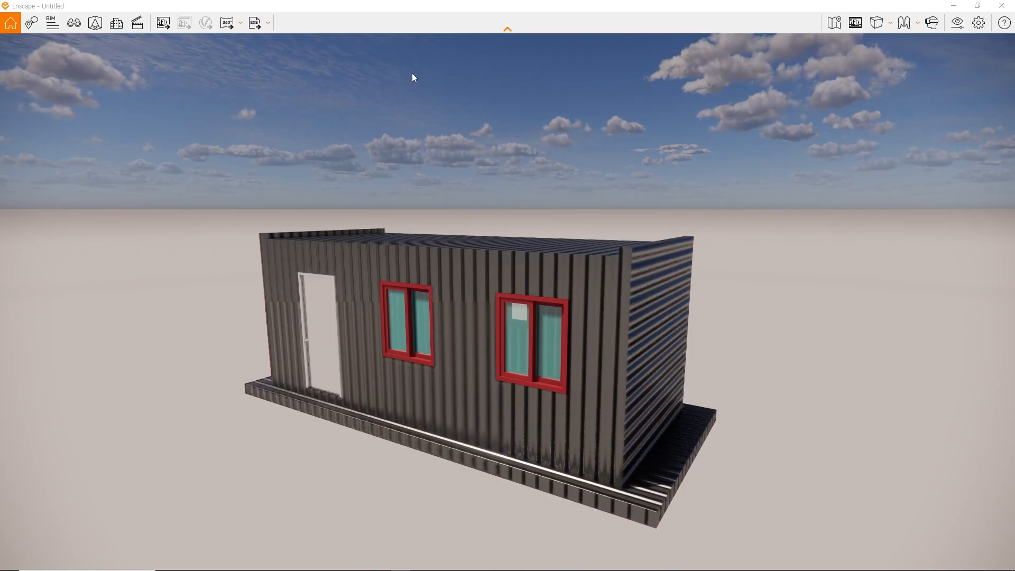
click(98, 23)
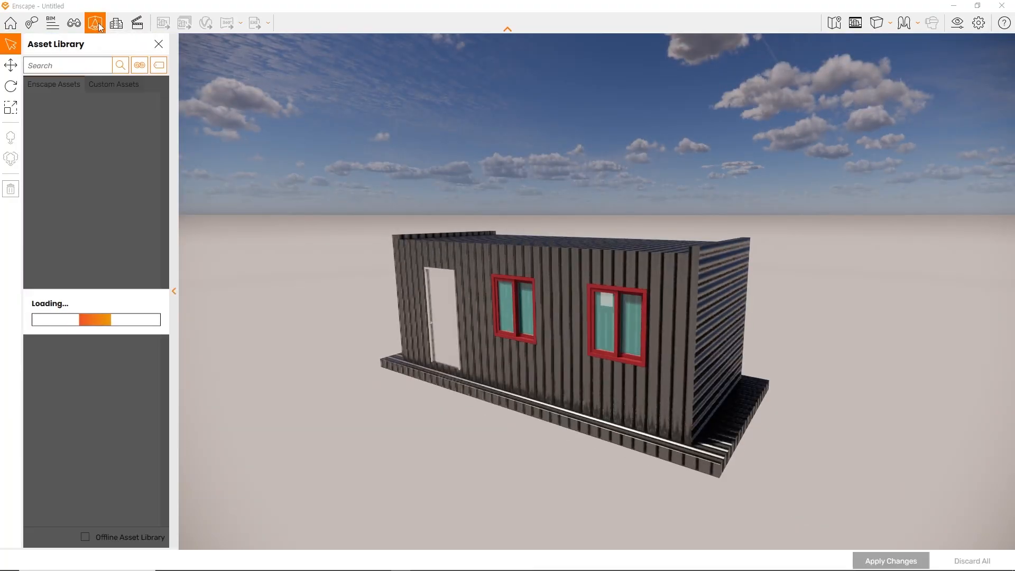
drag(458, 238, 349, 239)
key(e)
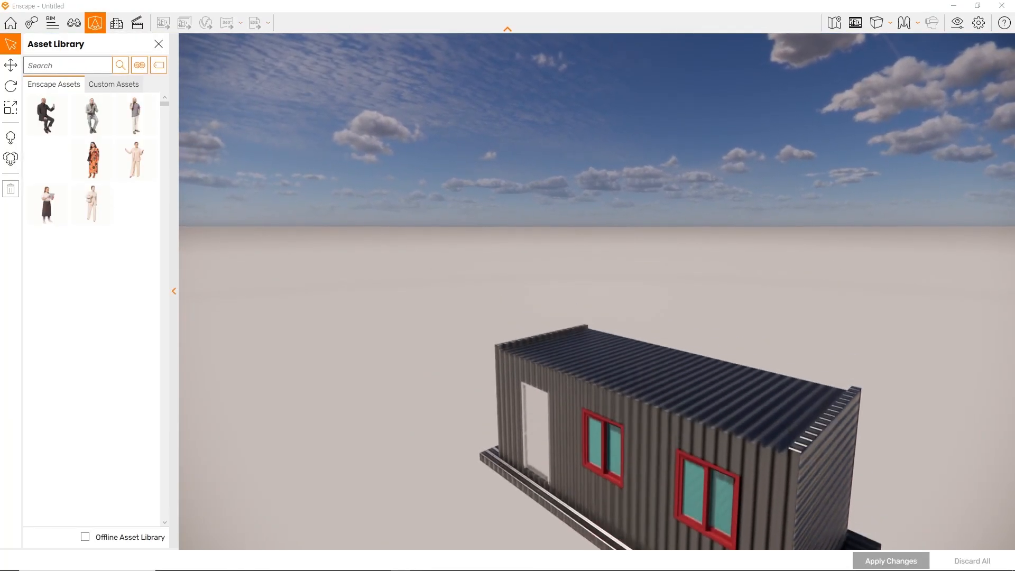
key(s)
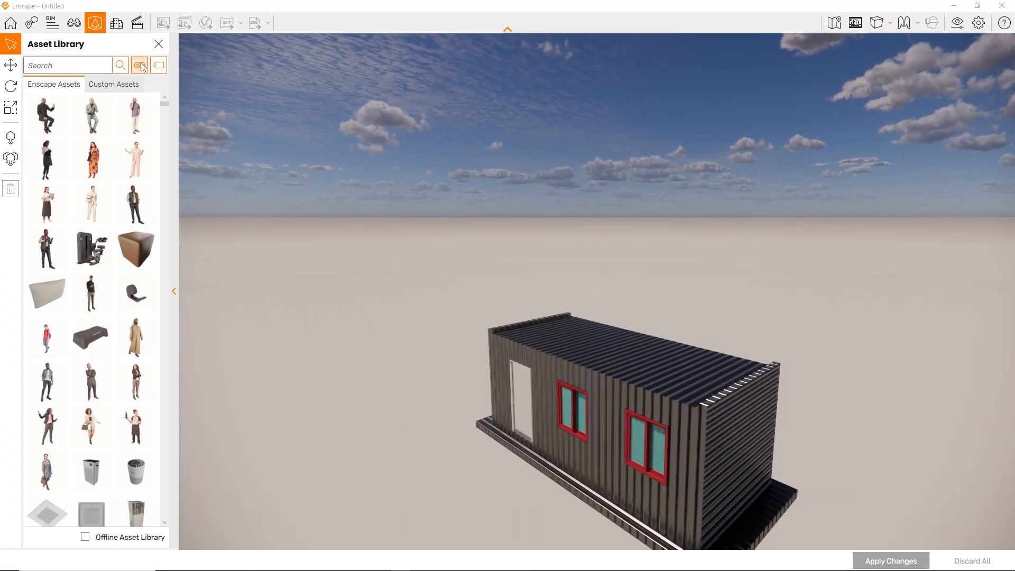
- Look through the Asset Library's category list
click(159, 65)
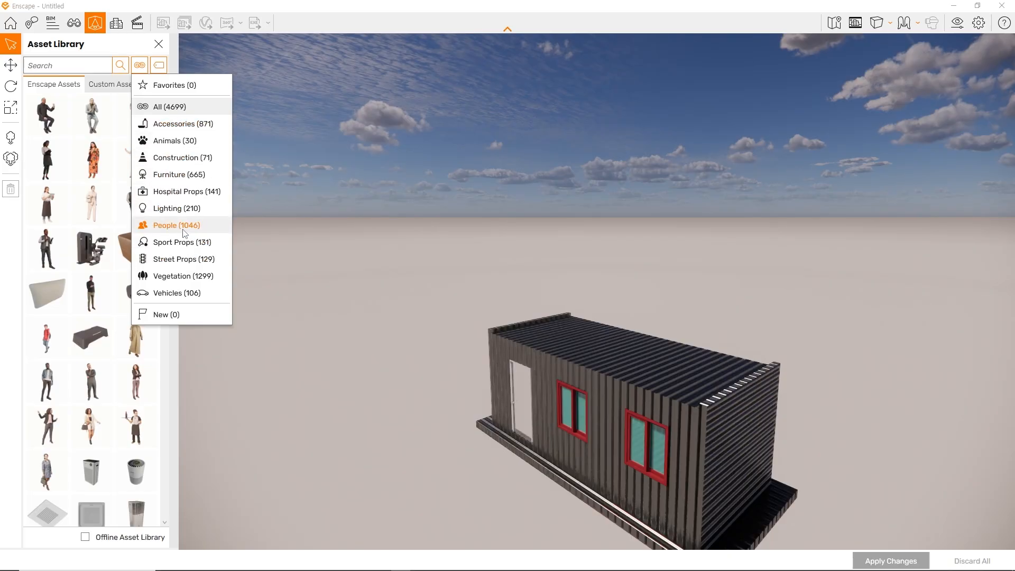
click(96, 160)
click(96, 161)
drag(386, 238, 404, 246)
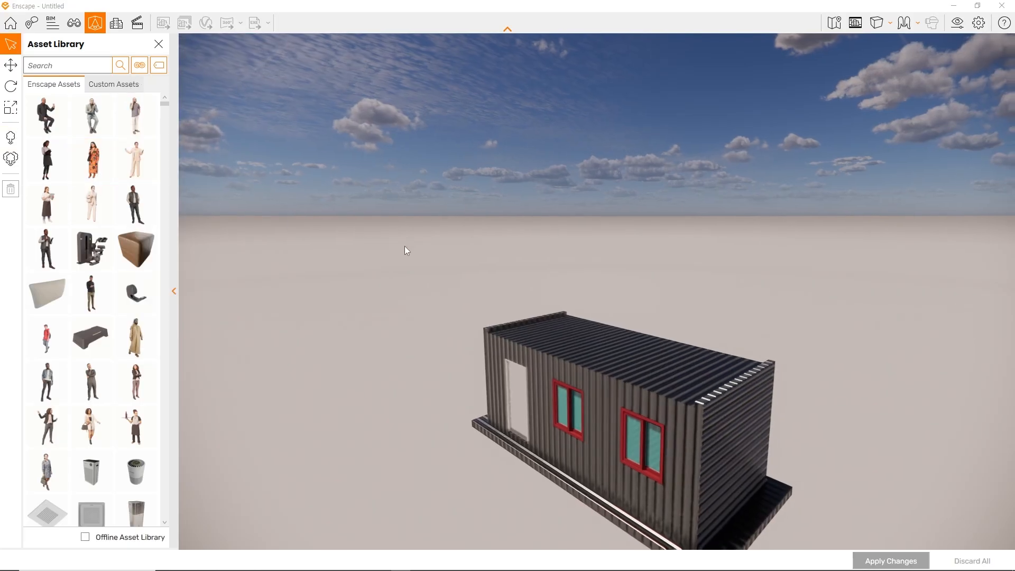
- Switch to Rhino and extrude the large closed site-boundary curve around the building by -500 mm as a solid
key(alt+Tab)
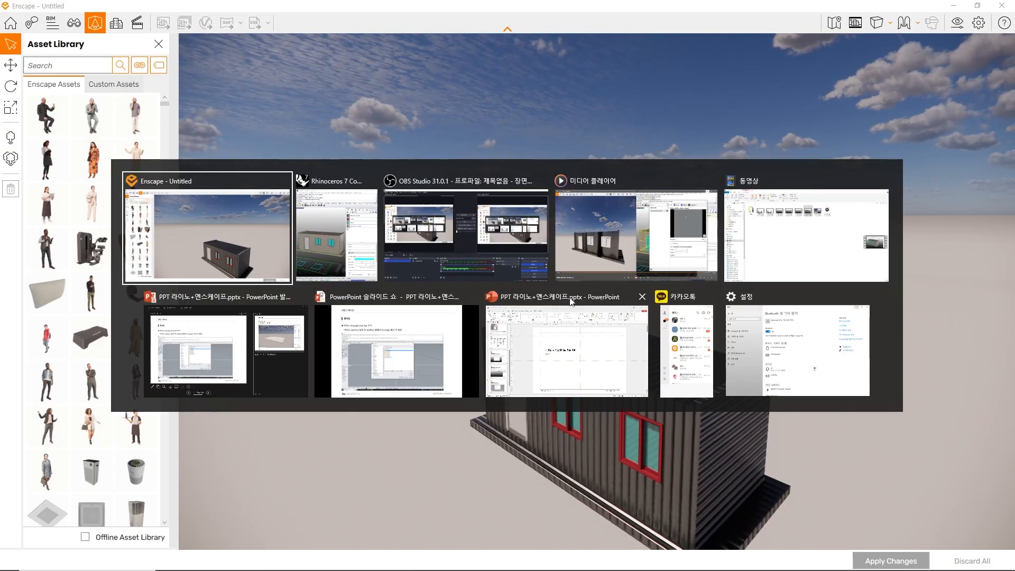
click(338, 231)
right_drag(670, 261, 648, 258)
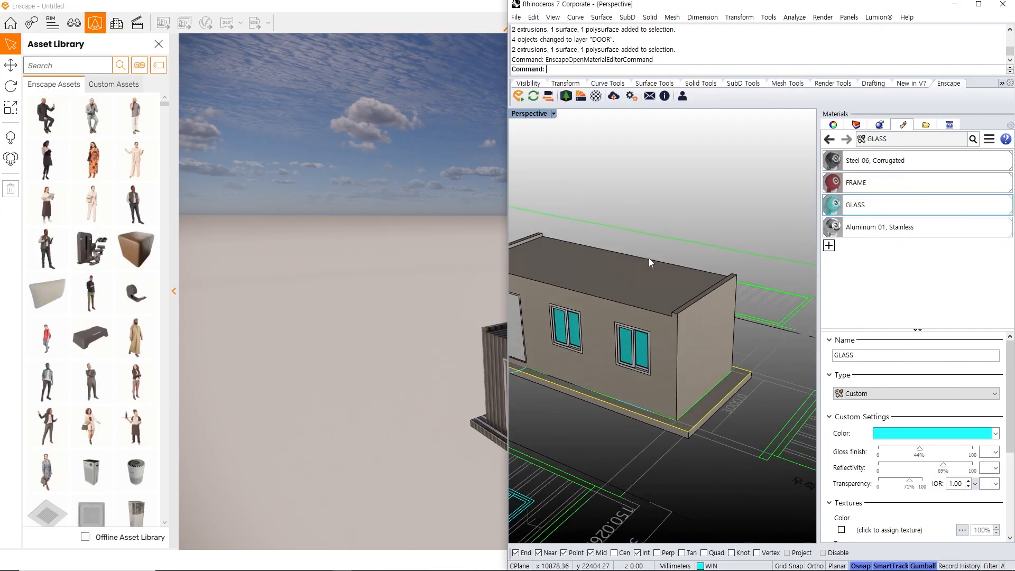
scroll(649, 258, down, 7)
shift+right_drag(675, 312, 782, 320)
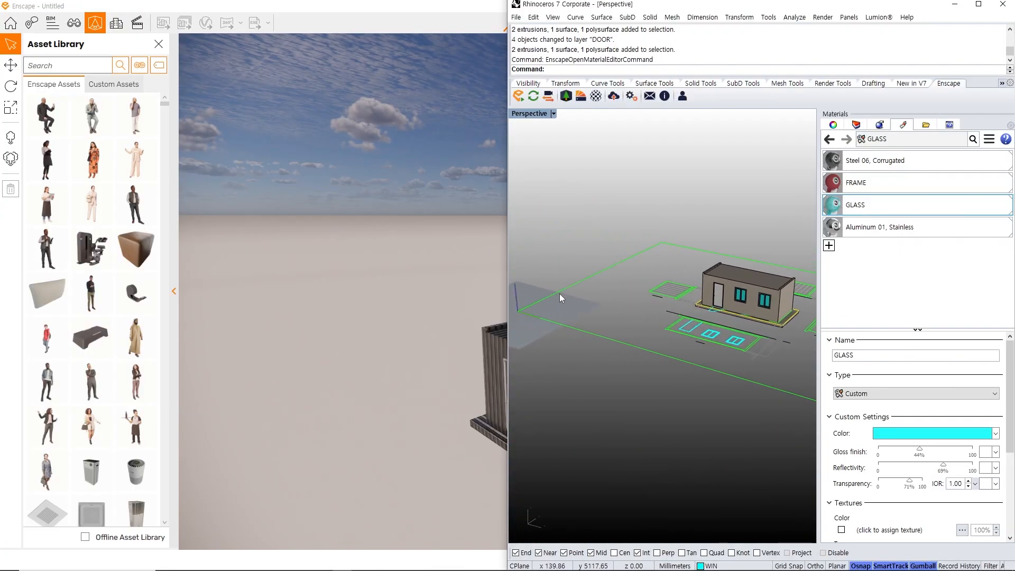
click(581, 330)
shift+right_drag(703, 399, 664, 373)
text(vv)
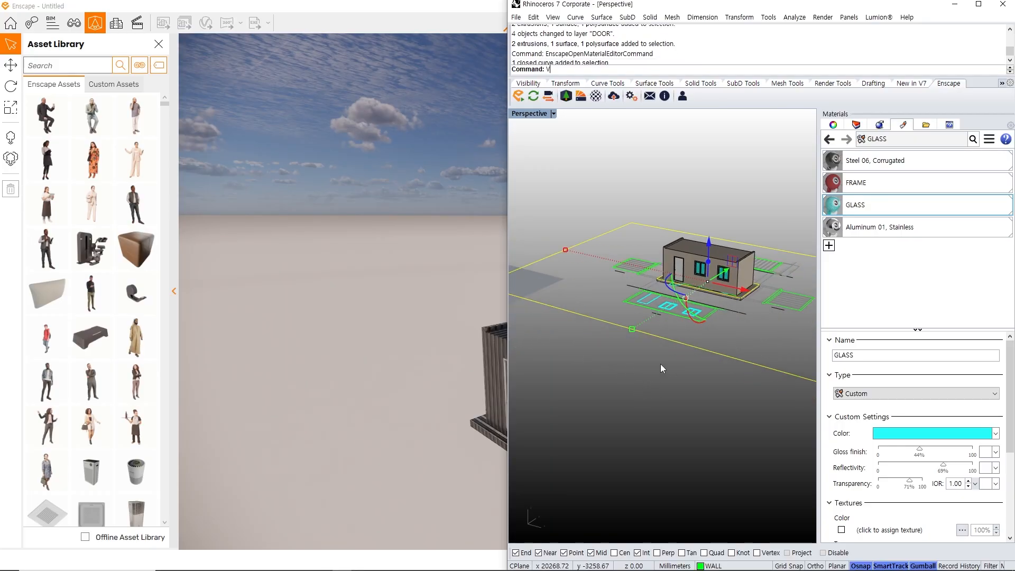
key(Return)
key(Escape)
click(700, 347)
text(v)
key(Return)
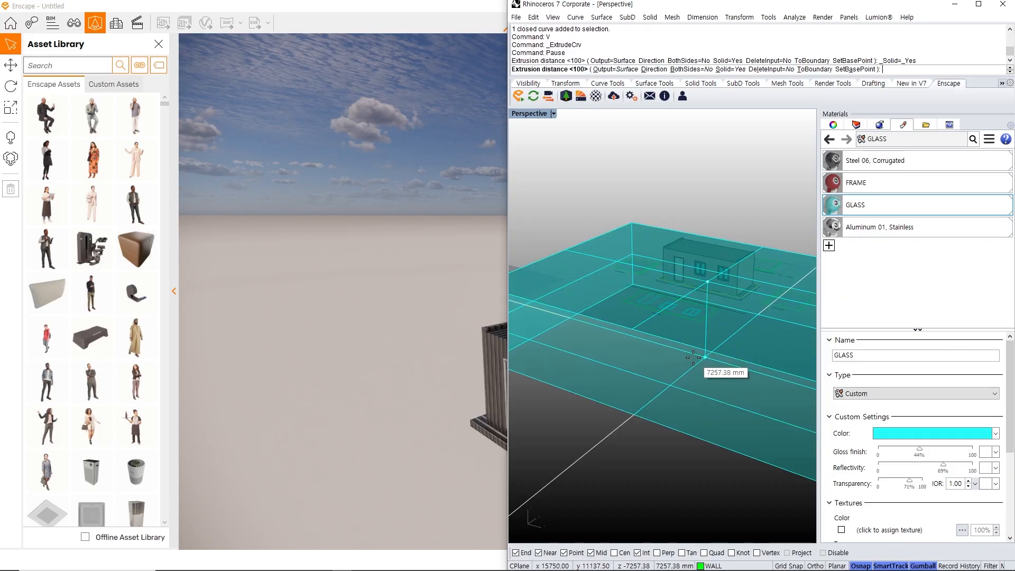
text(-500)
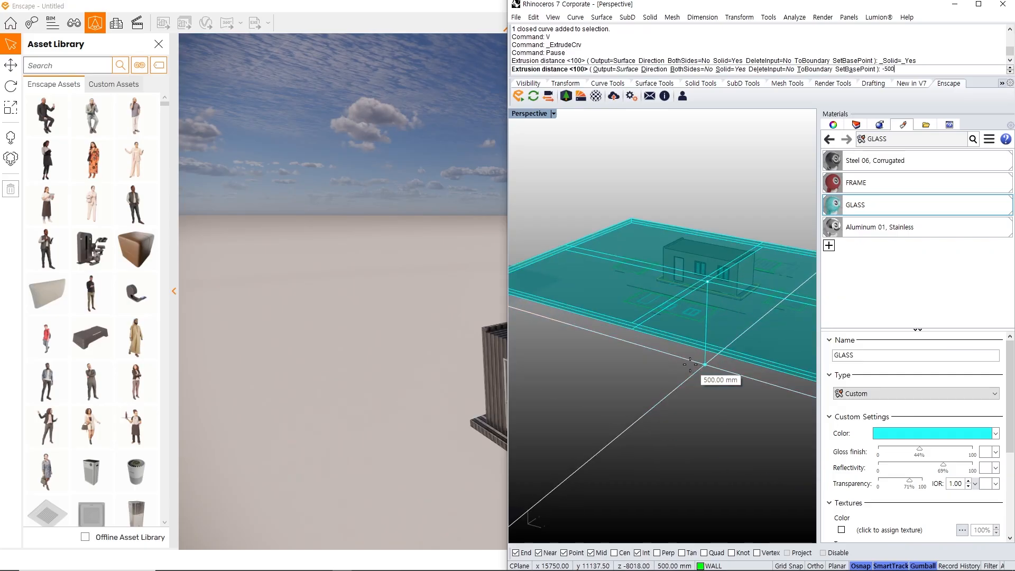
key(Return)
- Move the extruded ground slab -500 mm along the vertical axis
text(M)
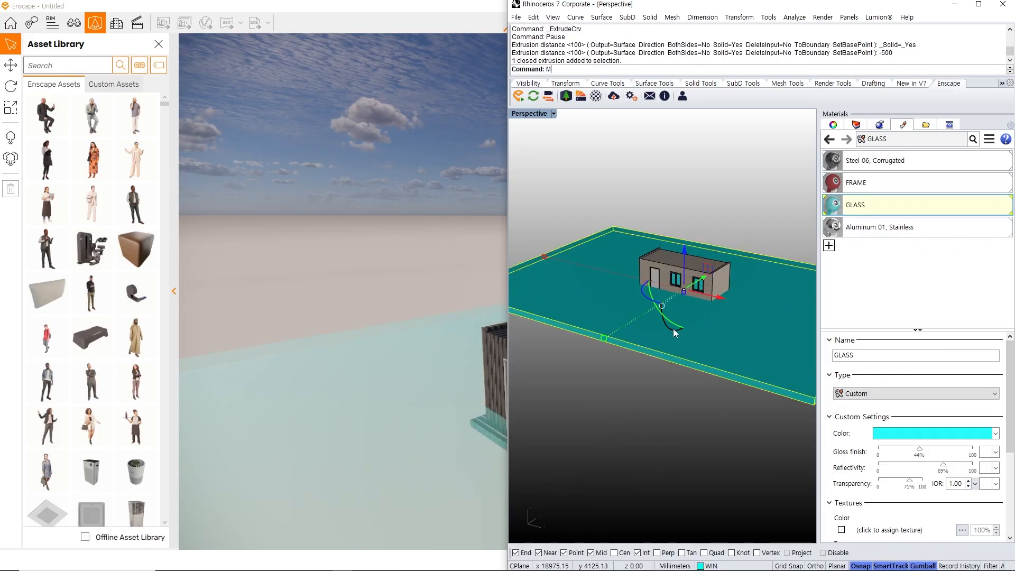
click(686, 254)
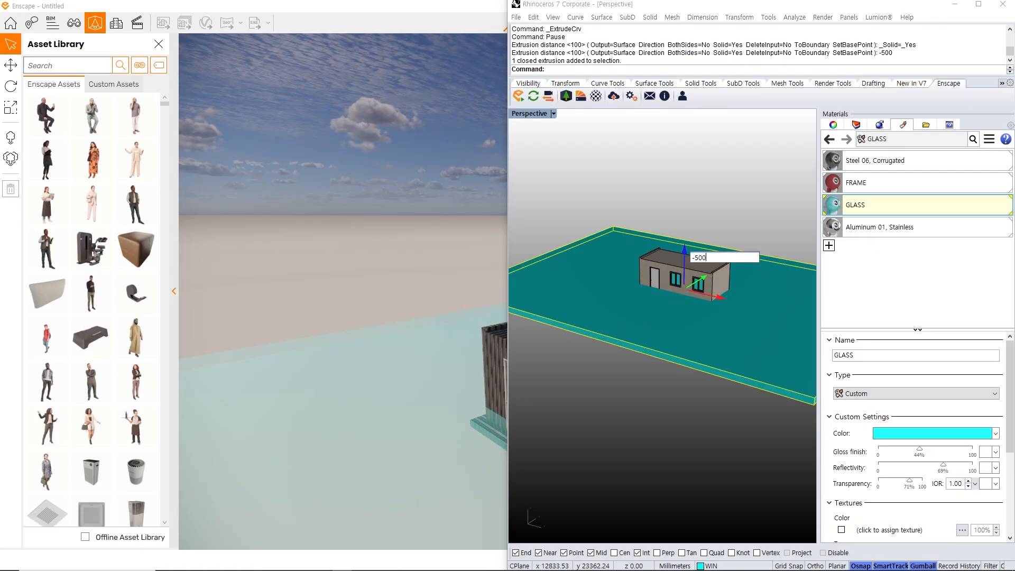
text(-500)
key(Return)
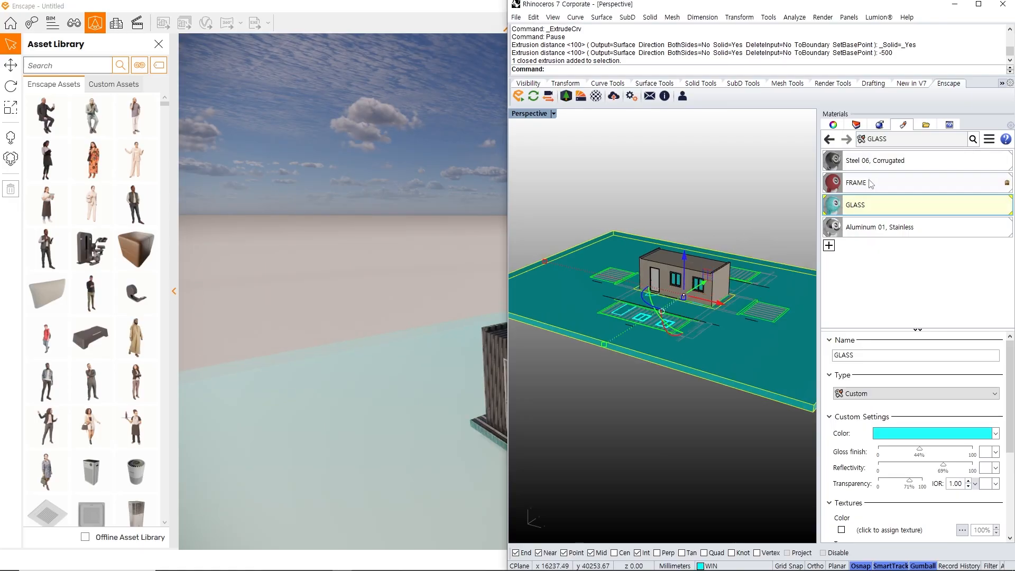
- Create a new Custom material with its default name and assign it to the ground slab
click(828, 245)
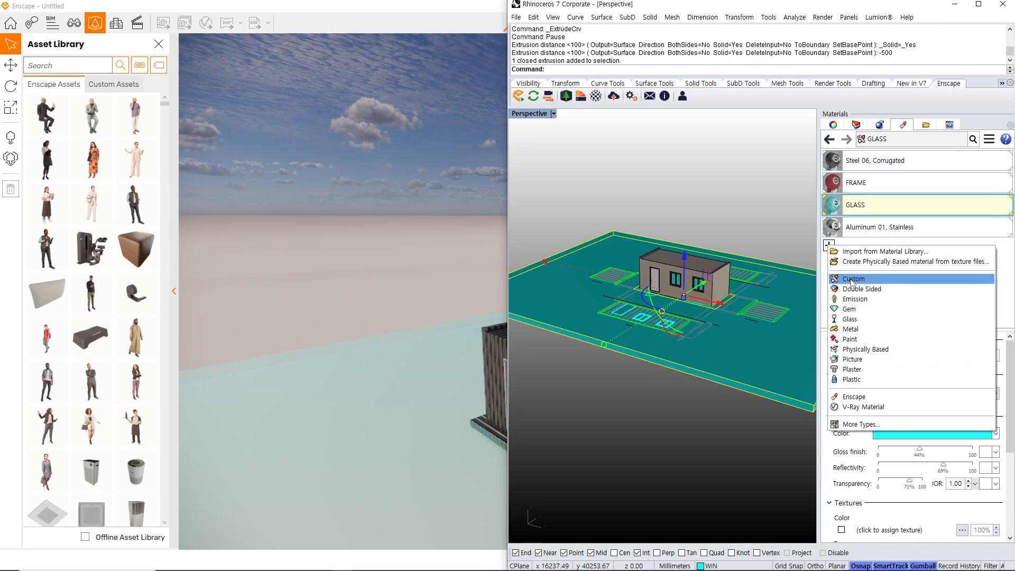
click(838, 126)
click(829, 245)
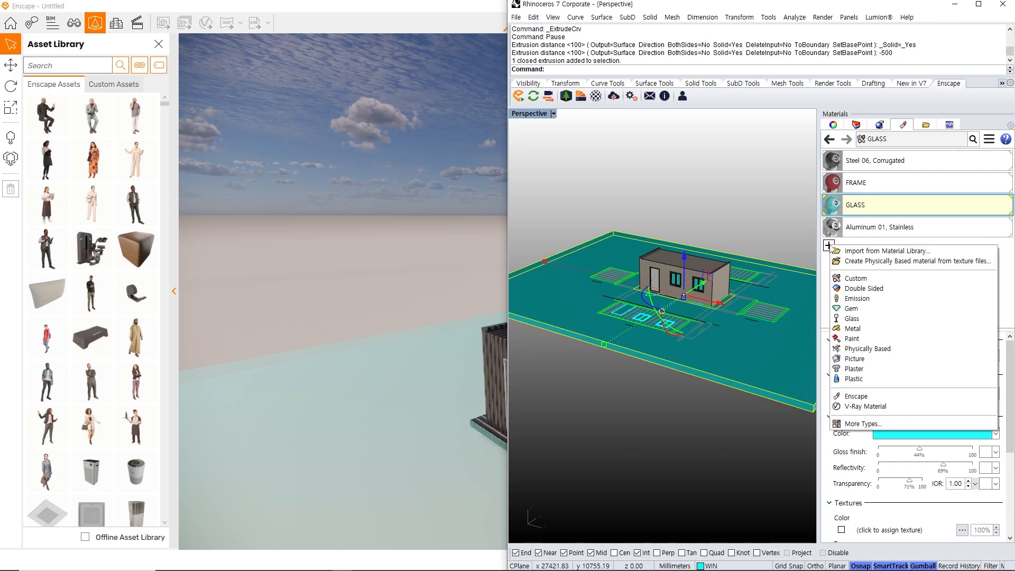
click(855, 278)
key(Return)
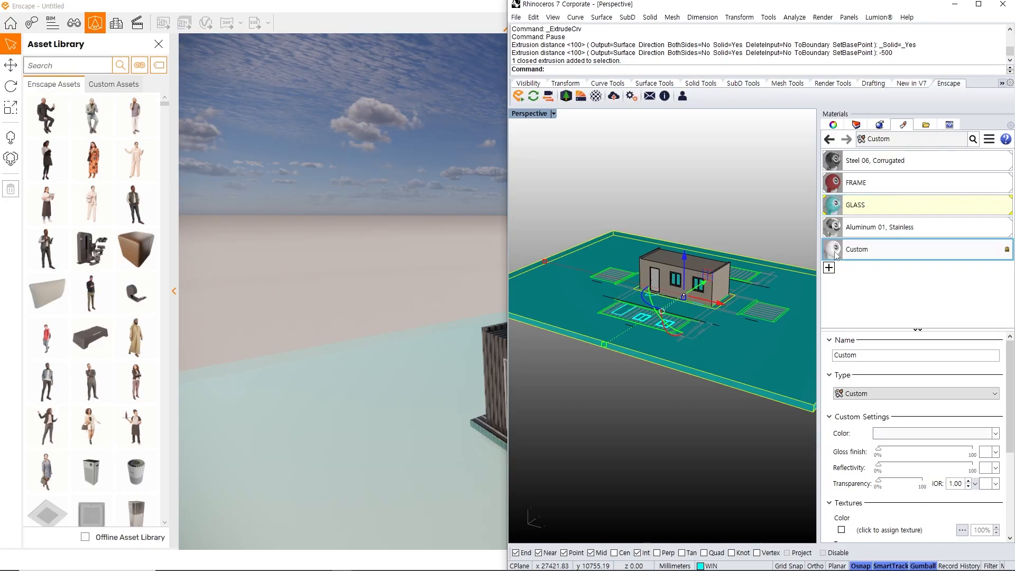
right_click(836, 255)
click(867, 161)
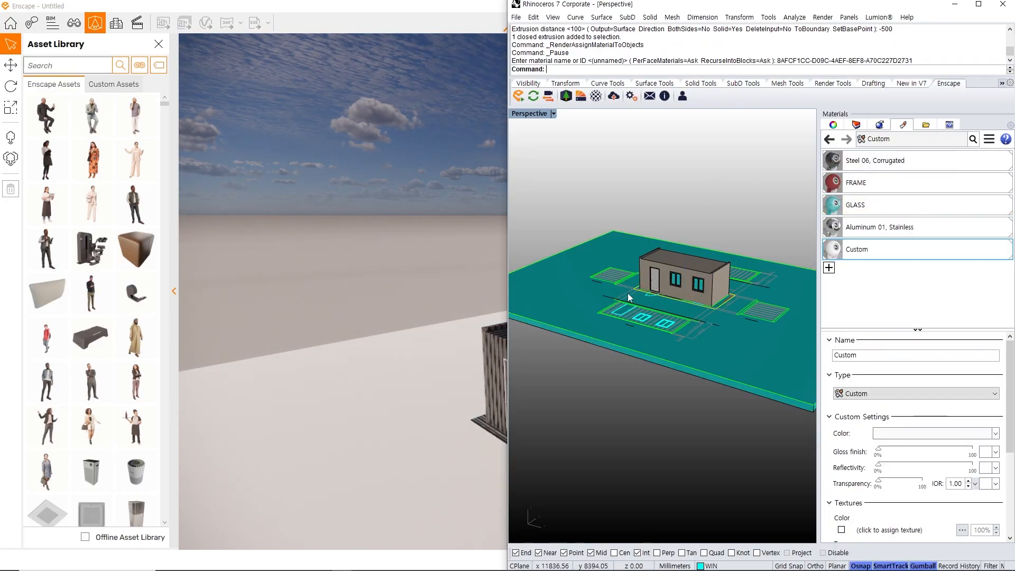
- Lower the ground slab by another 200 mm along the vertical axis
shift+right_drag(627, 293, 610, 280)
drag(411, 280, 433, 323)
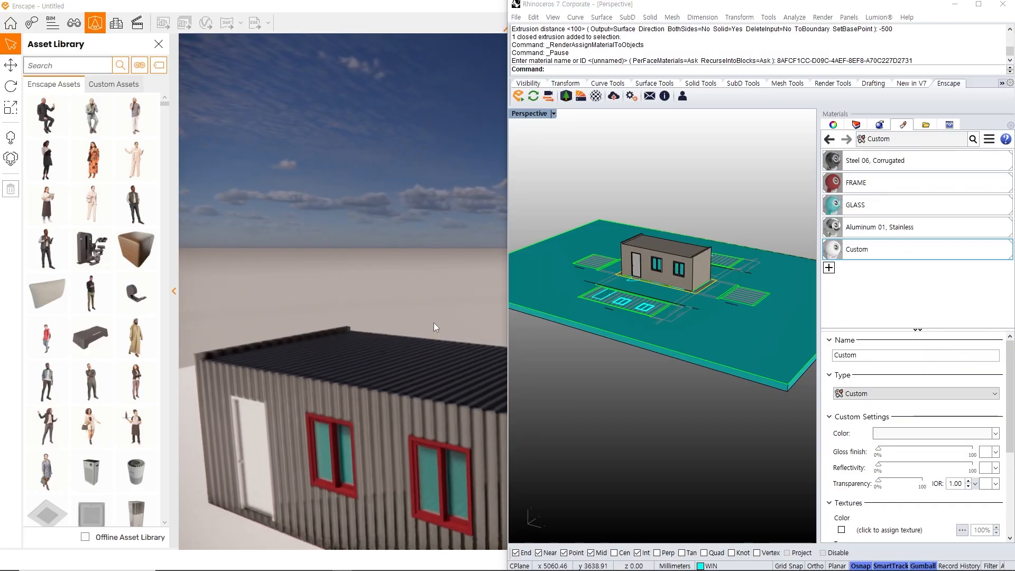
click(728, 360)
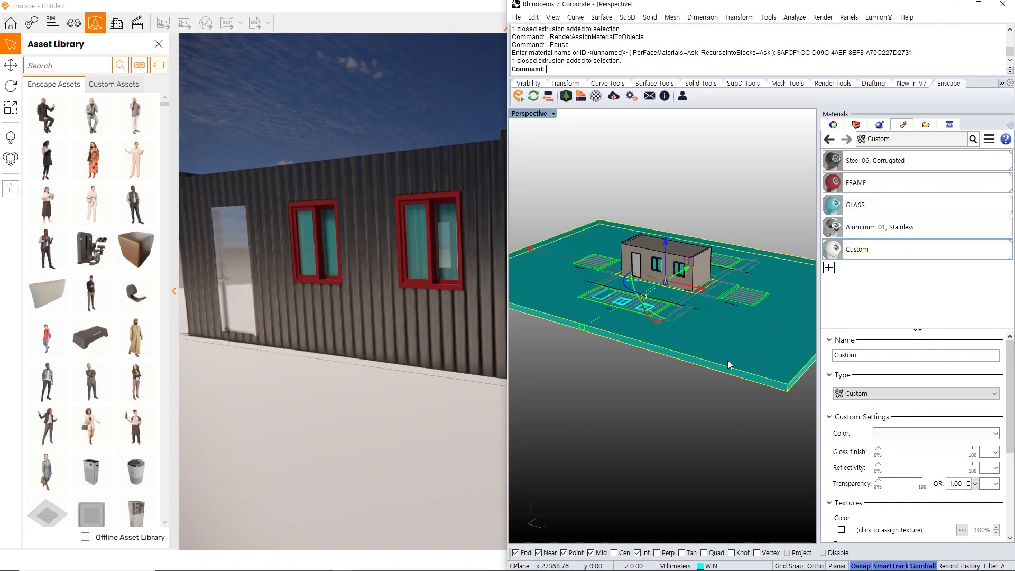
click(665, 243)
text(-1)
text(0)
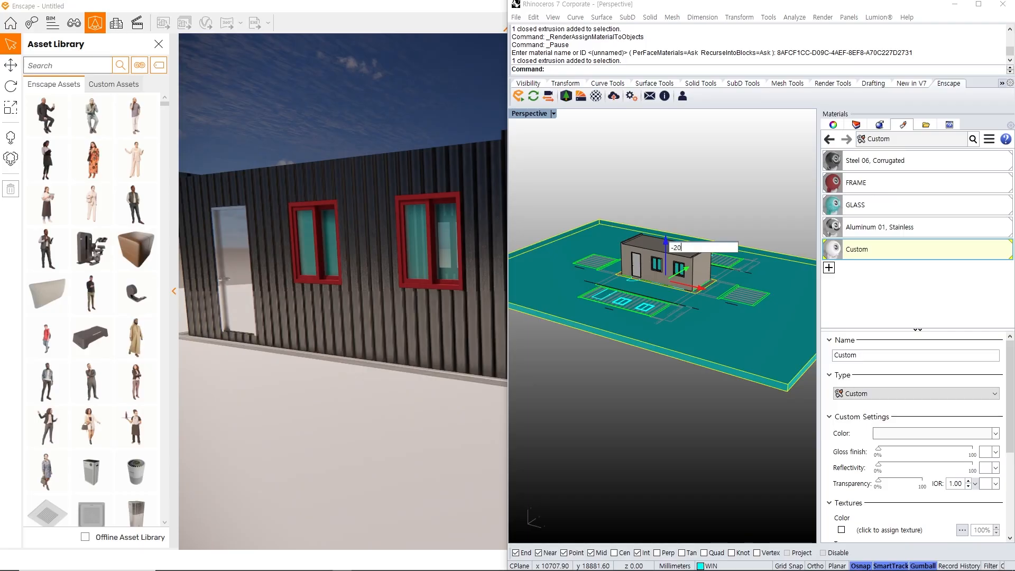
text(0)
key(Return)
key(Escape)
- Maximize the Enscape render and inspect how the container building sits on the ground slab
drag(402, 254, 285, 390)
double_click(369, 6)
drag(630, 124, 487, 143)
scroll(596, 291, down, 2)
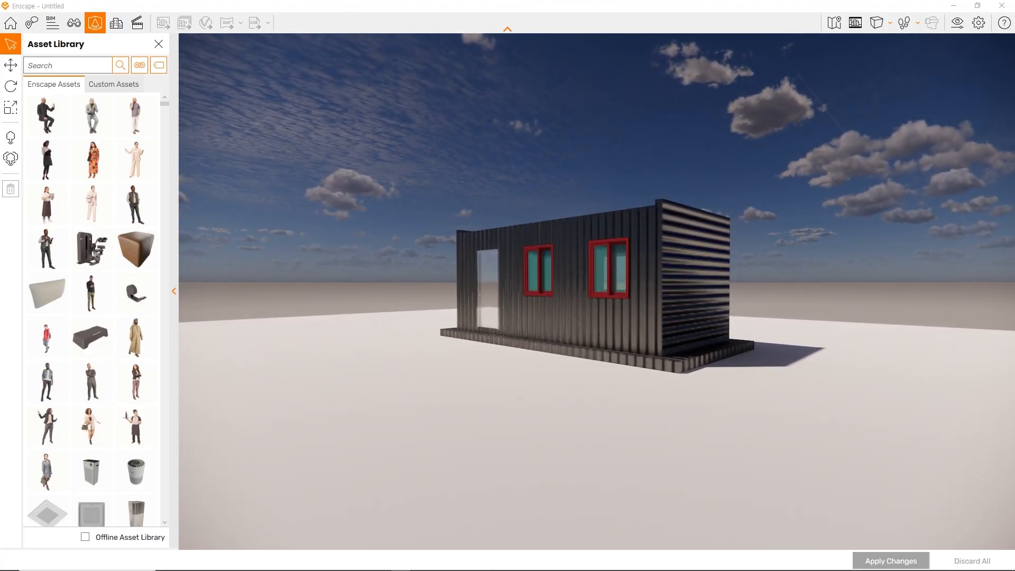
key(w)
key(a)
- Place the Aimee 005: Walking person asset on the ground near the building's door and apply the change to the model
drag(540, 232, 688, 233)
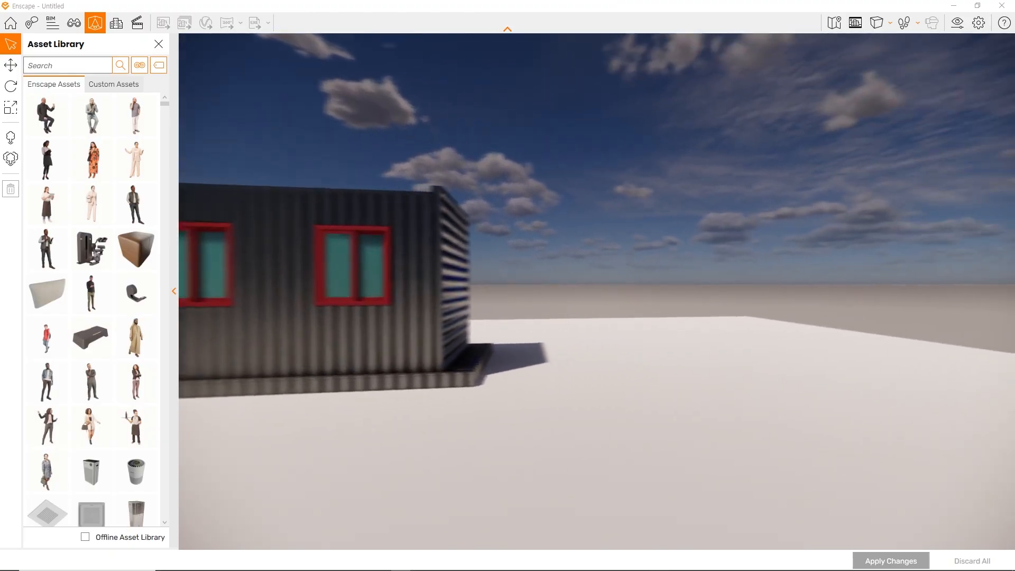
drag(598, 317, 514, 322)
key(s)
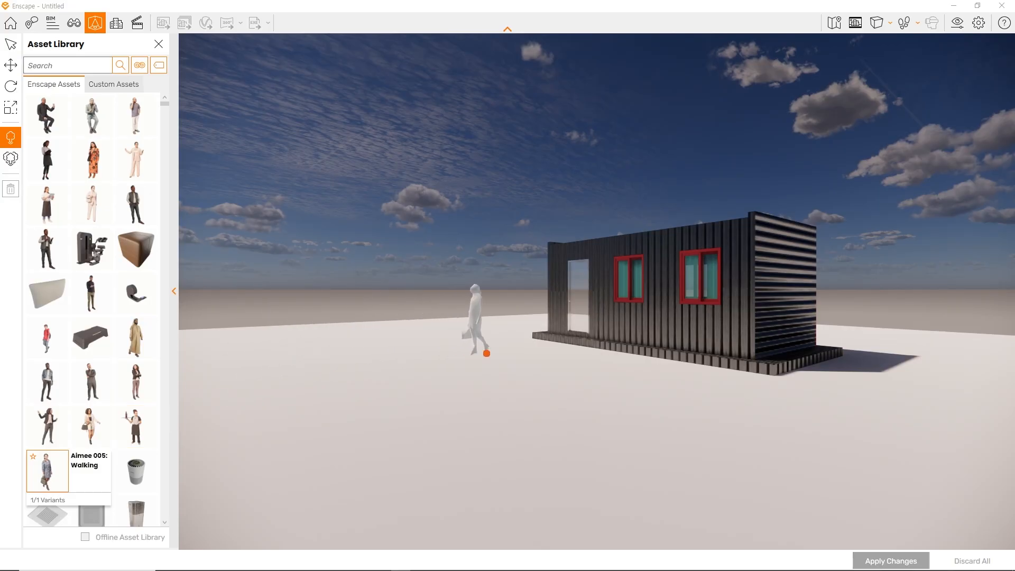
click(544, 360)
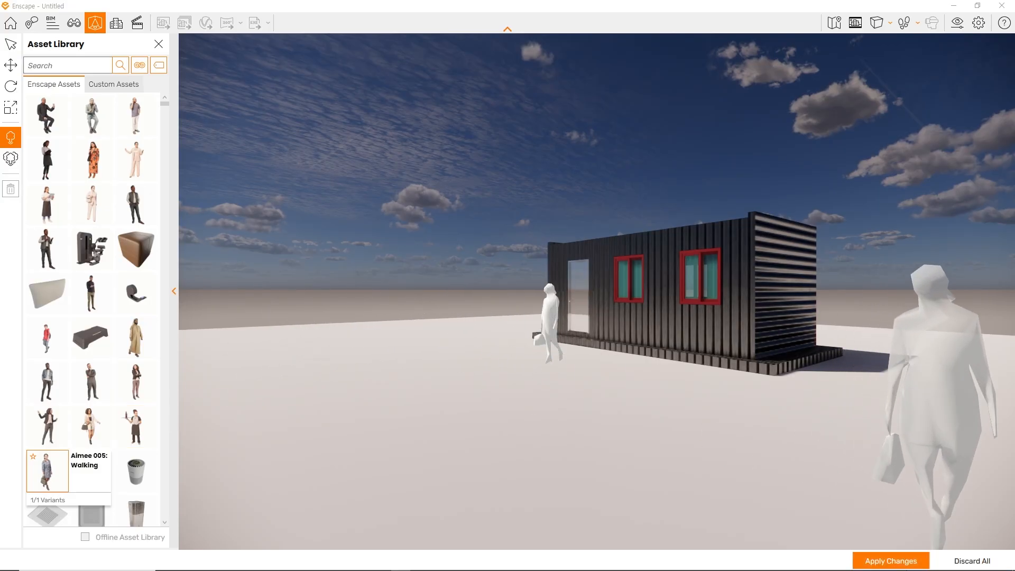
click(893, 561)
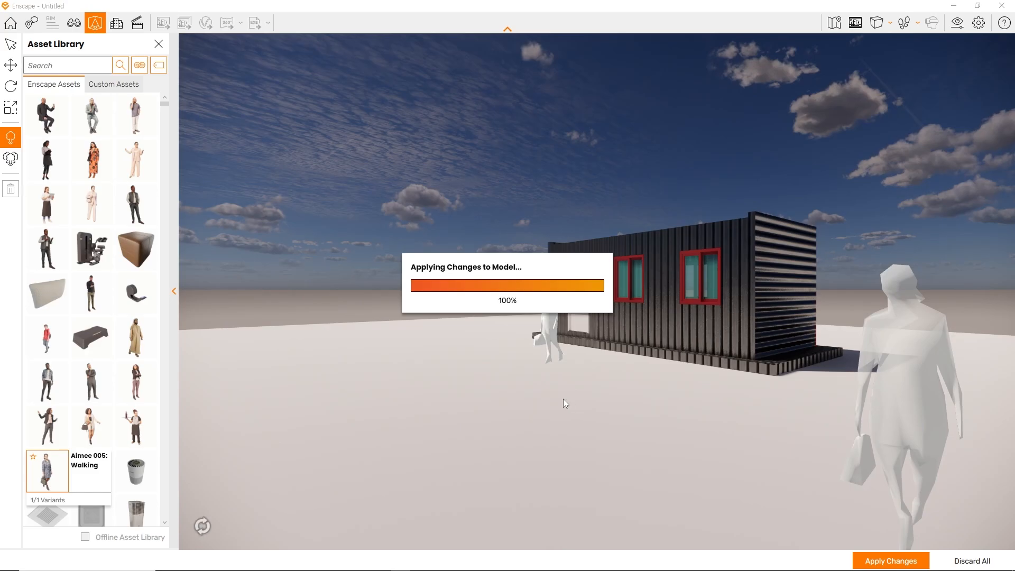
- Place the Adam 001: Standing person asset beside the walking woman in front of the container and apply the change to the model
key(w)
key(a)
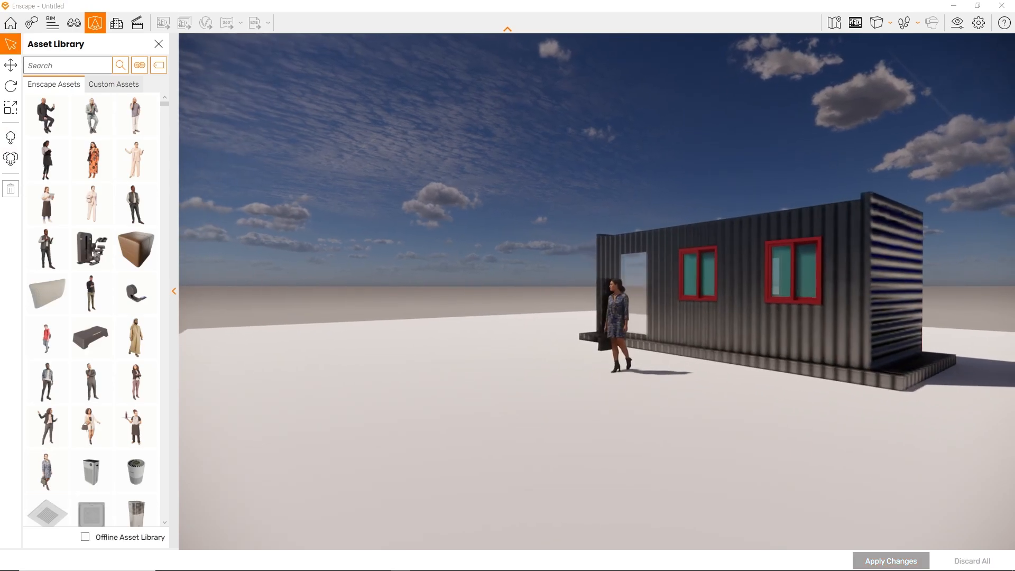
right_drag(552, 379, 682, 379)
right_drag(442, 365, 491, 364)
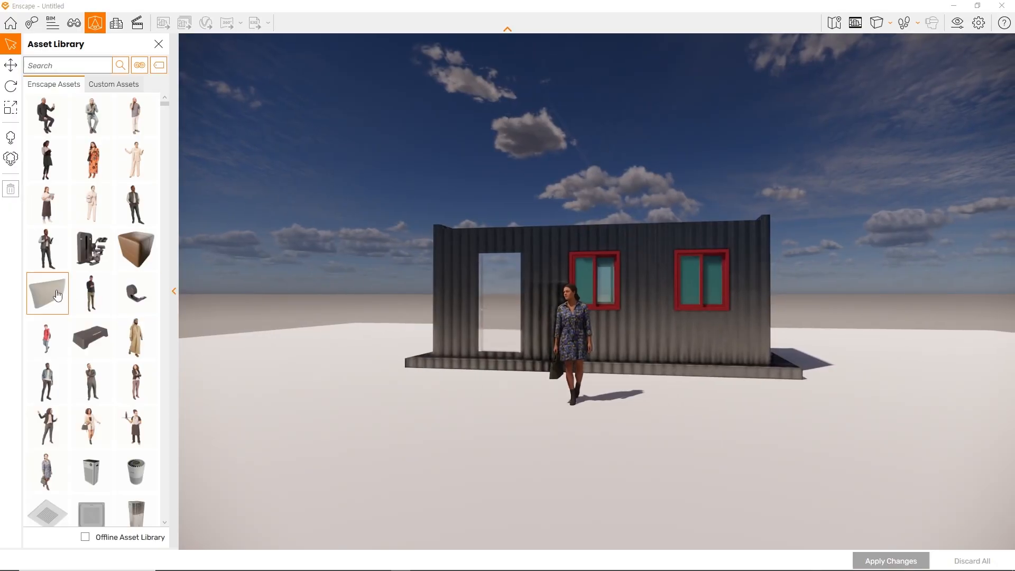
click(82, 292)
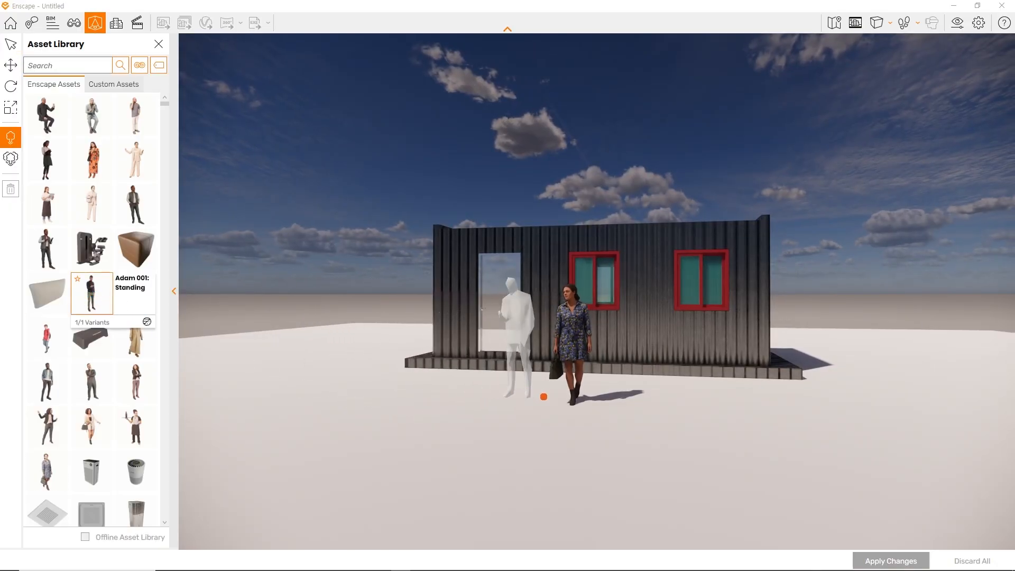
click(626, 401)
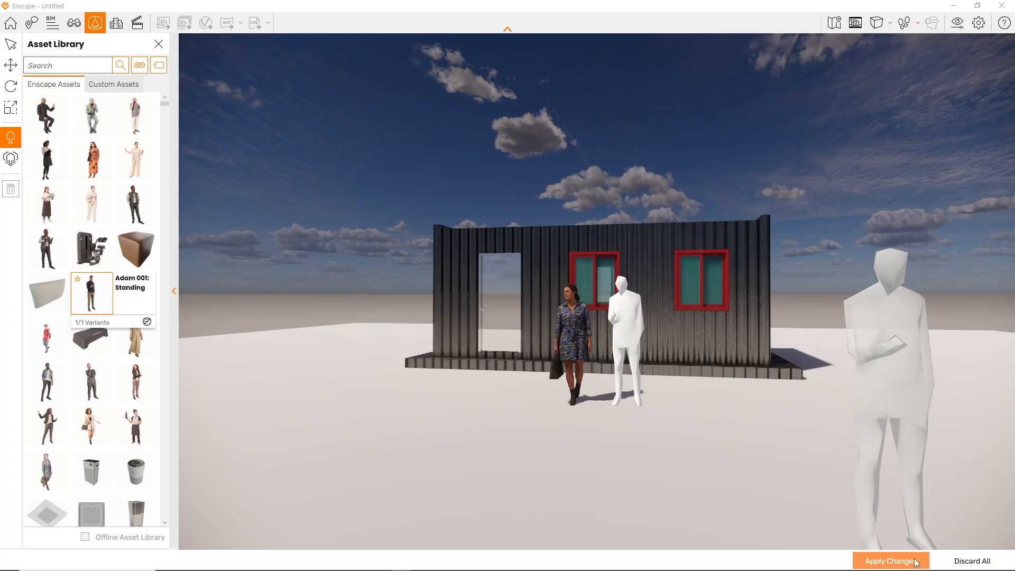
click(894, 561)
key(Escape)
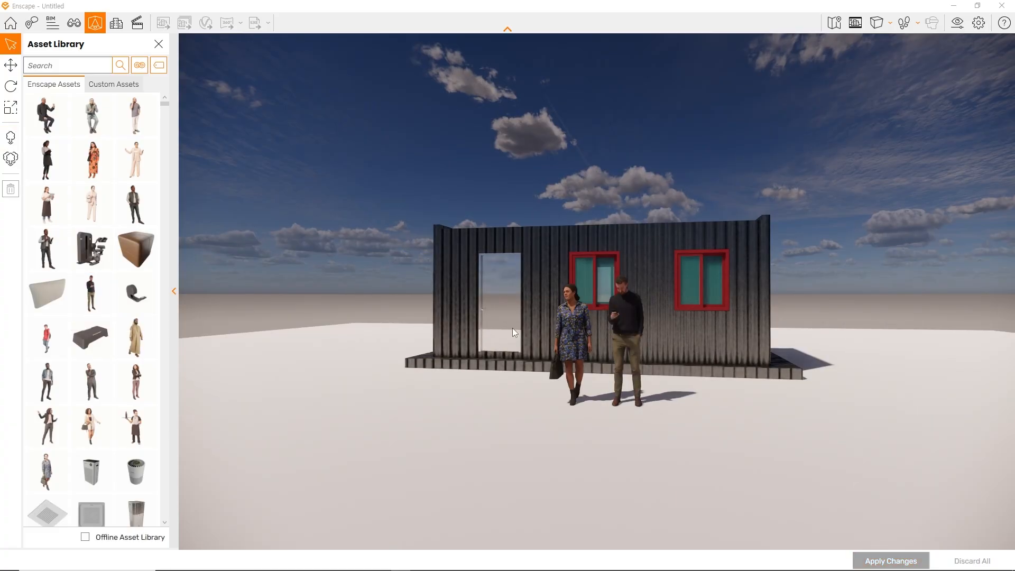
- Place the Accent Ottomans Rubix asset on the ground beside the standing man and close the Asset Library
right_drag(513, 327, 545, 337)
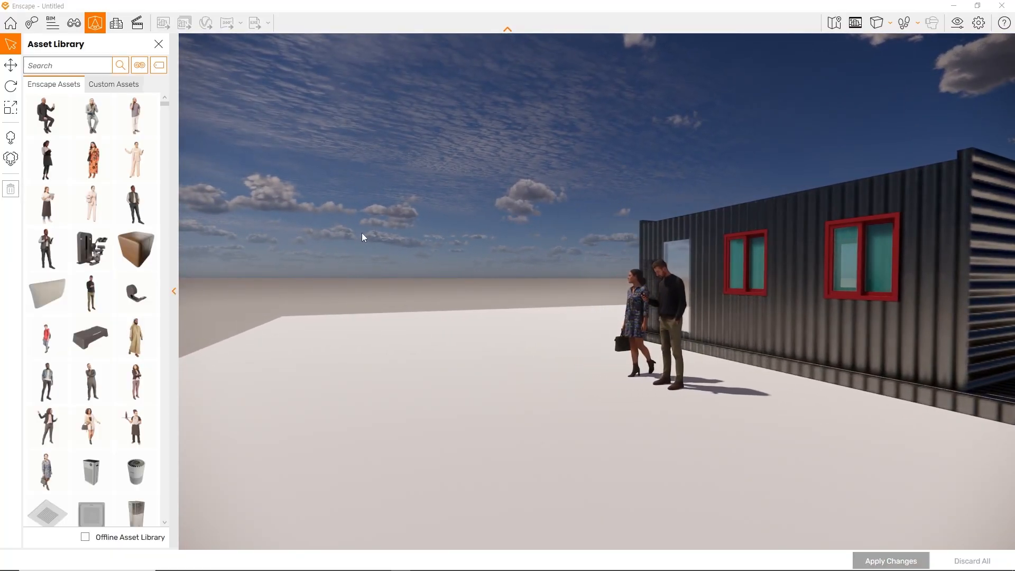
click(131, 252)
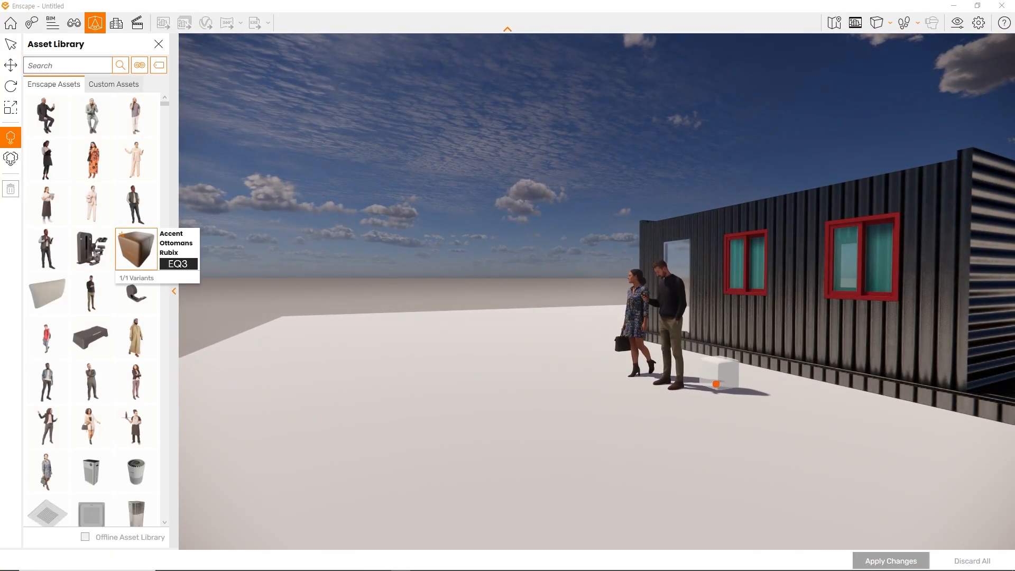
click(712, 387)
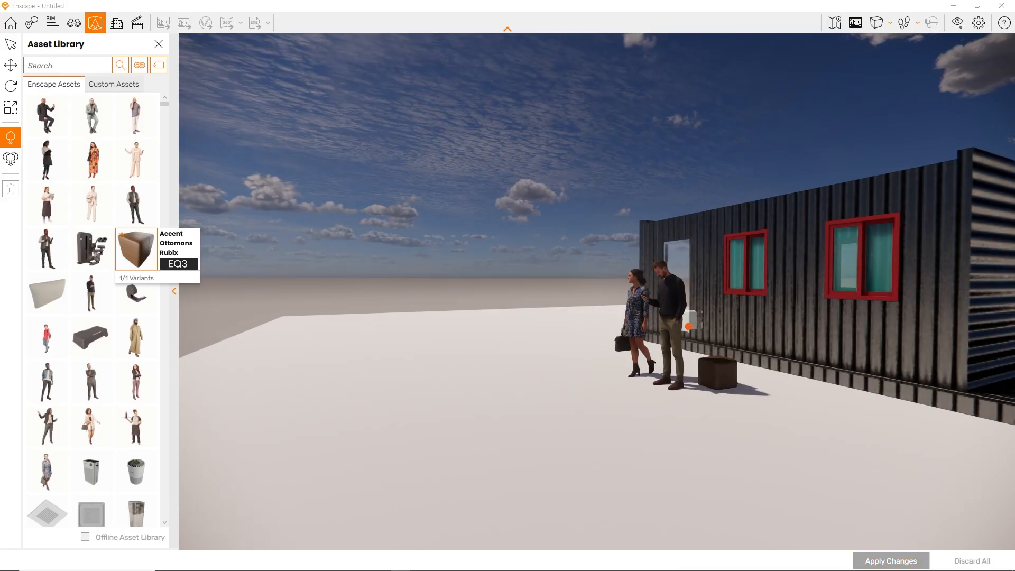
right_drag(761, 370, 793, 382)
right_drag(597, 338, 962, 336)
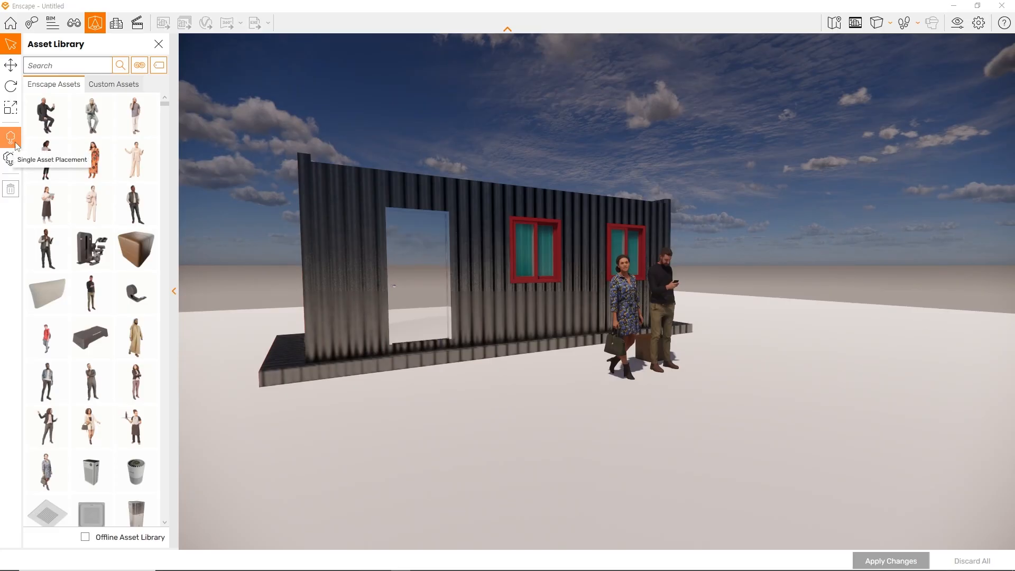
click(158, 45)
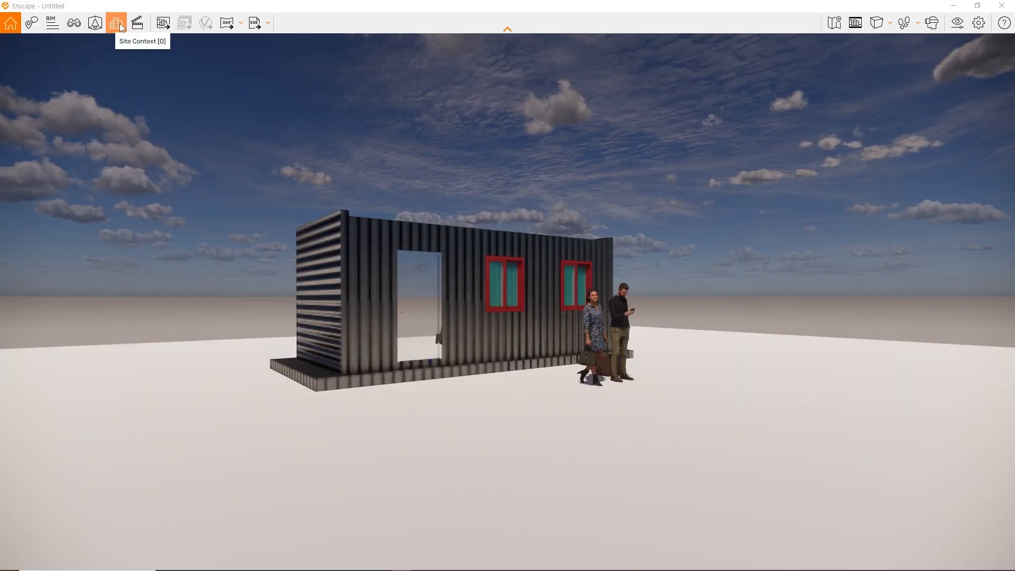
- Open the Video Editor and add a first keyframe with an angled view from the container's door end
click(136, 23)
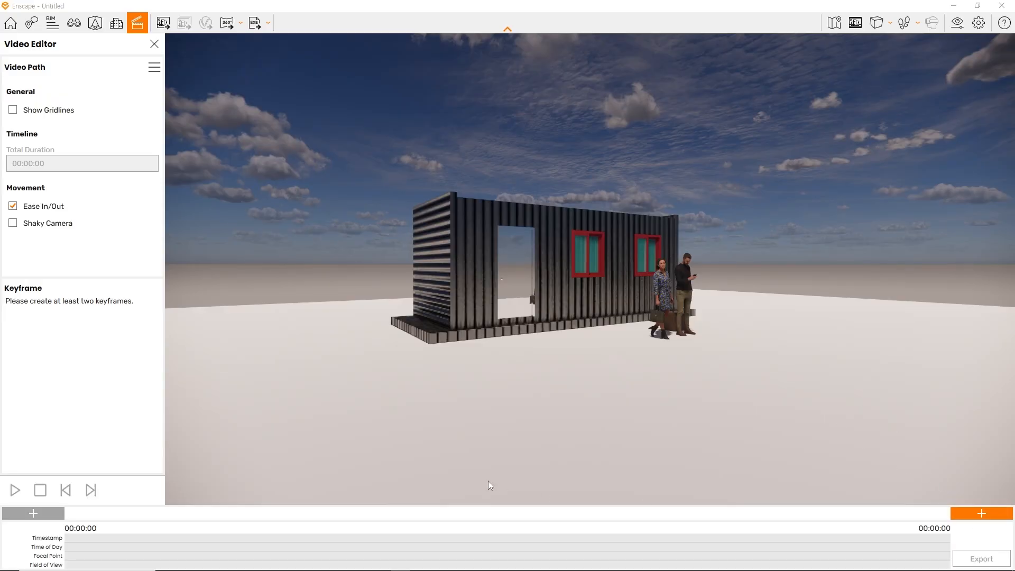
drag(445, 361, 472, 376)
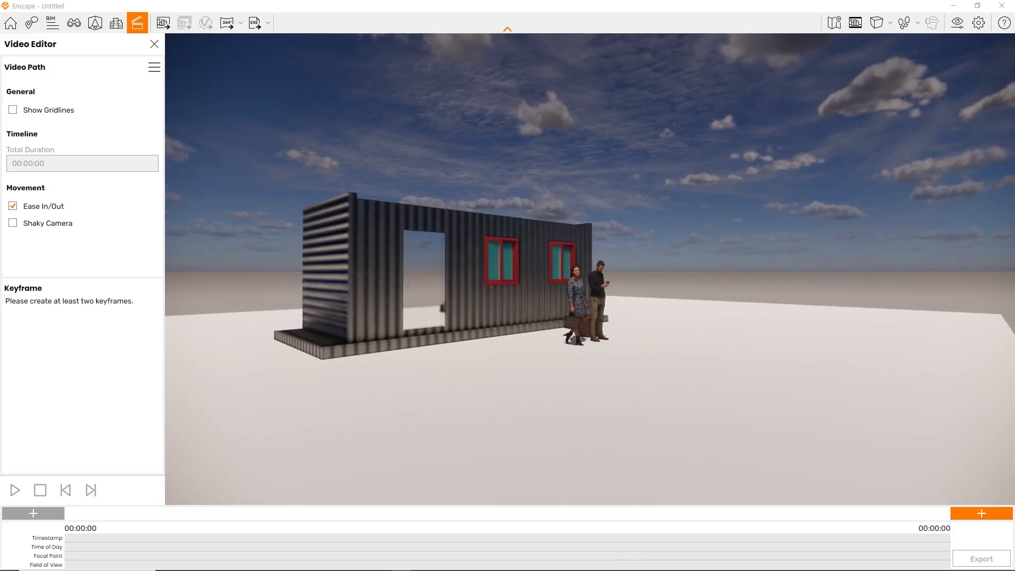
key(a)
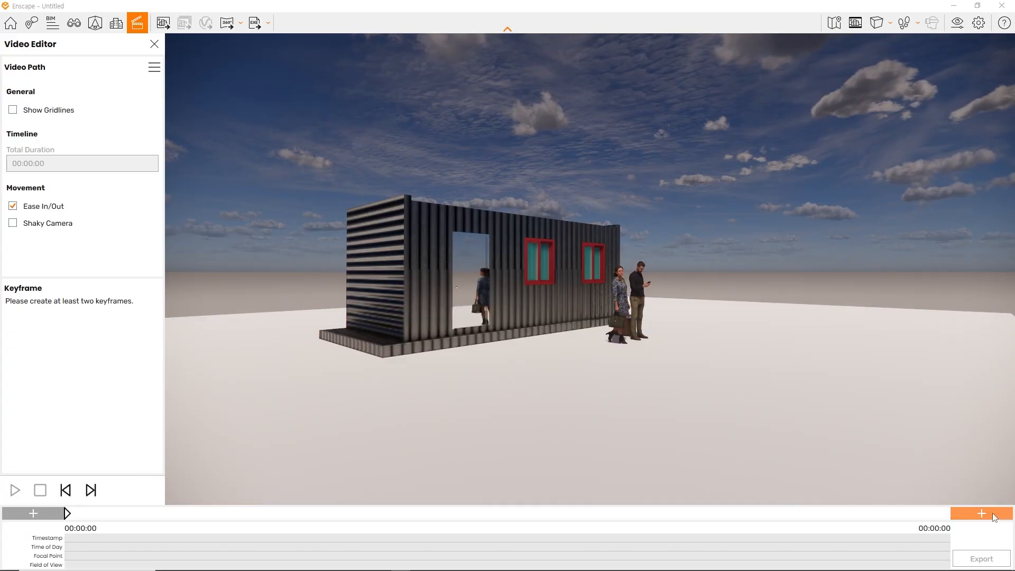
click(71, 515)
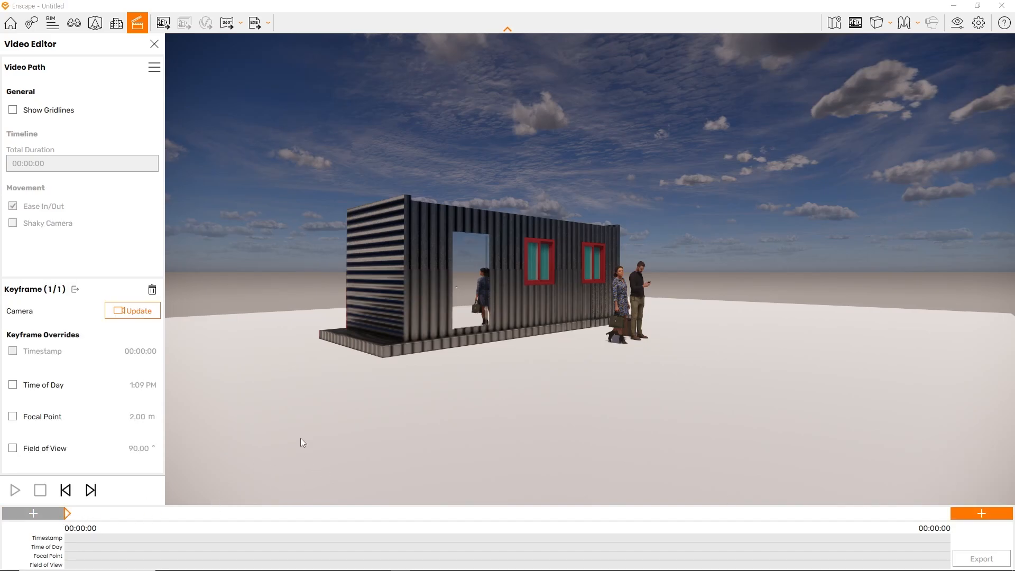
- Add a second keyframe facing the container's front with both people, and preview the video path from the first keyframe
drag(677, 407, 708, 404)
key(w)
key(d)
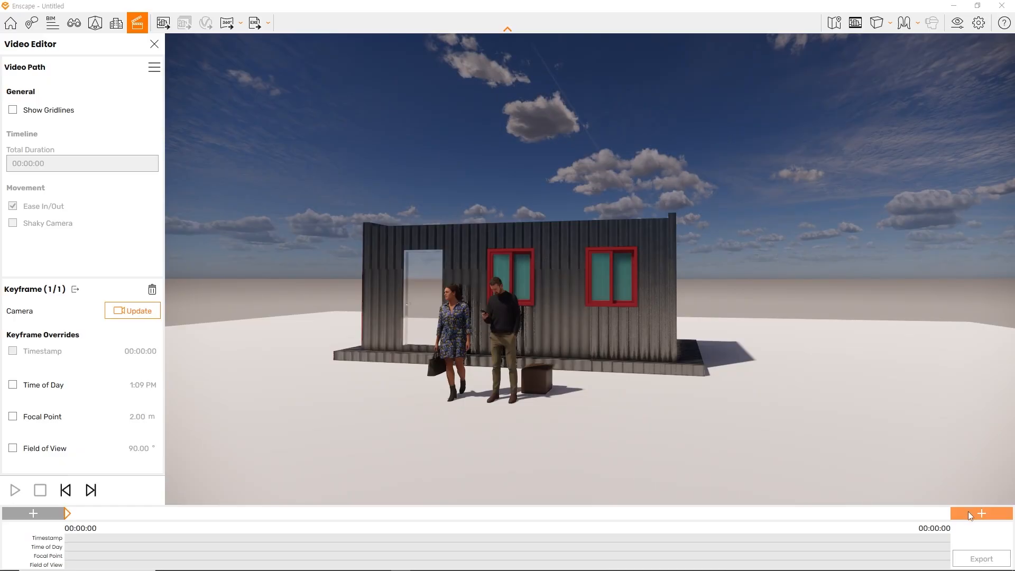
click(969, 511)
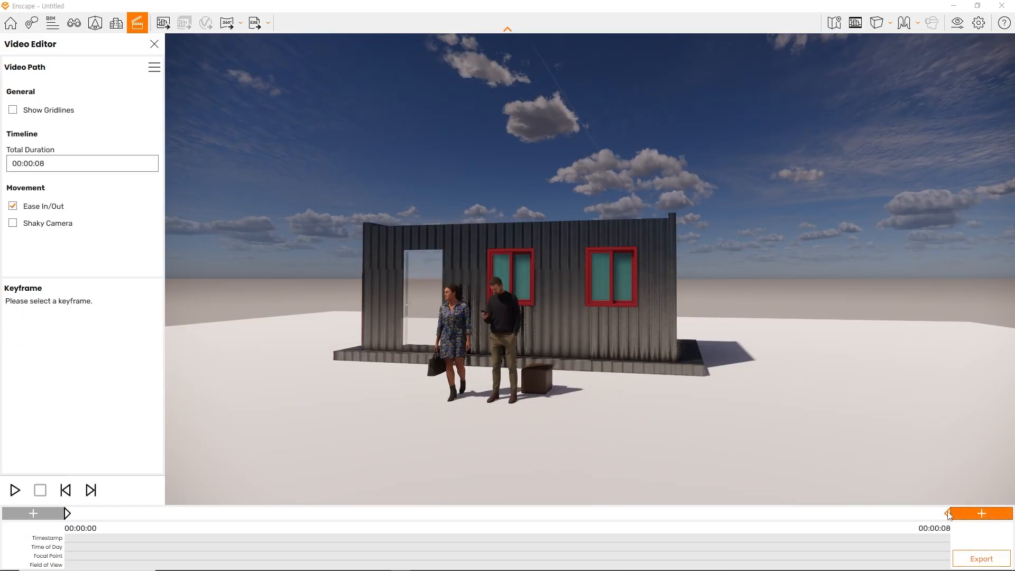
click(948, 514)
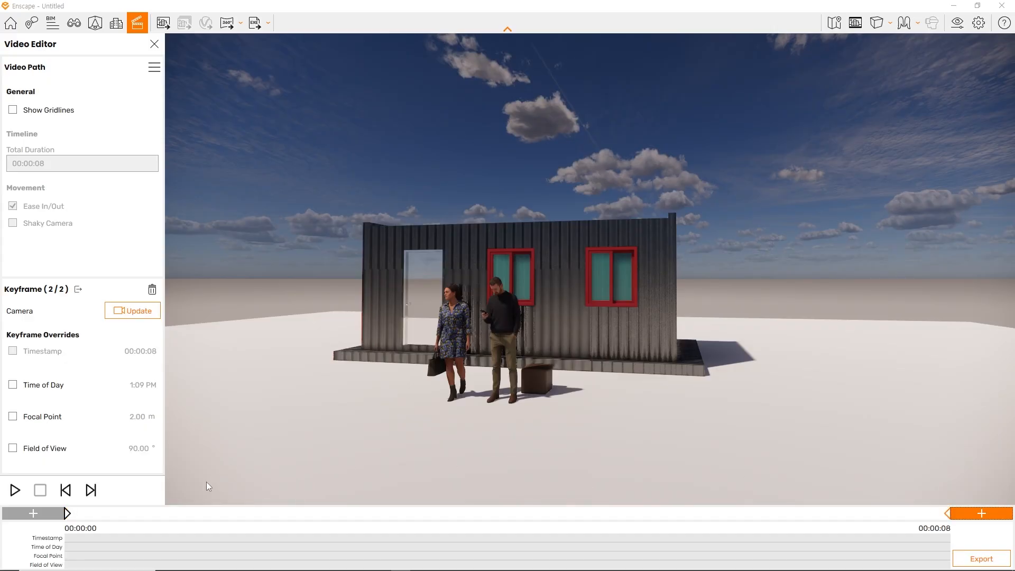
click(67, 514)
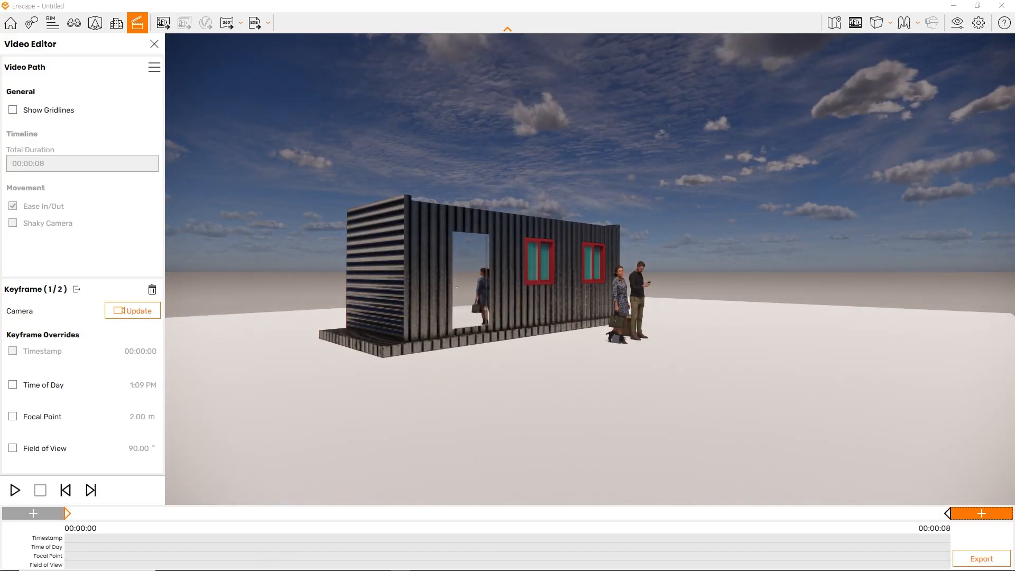
click(17, 497)
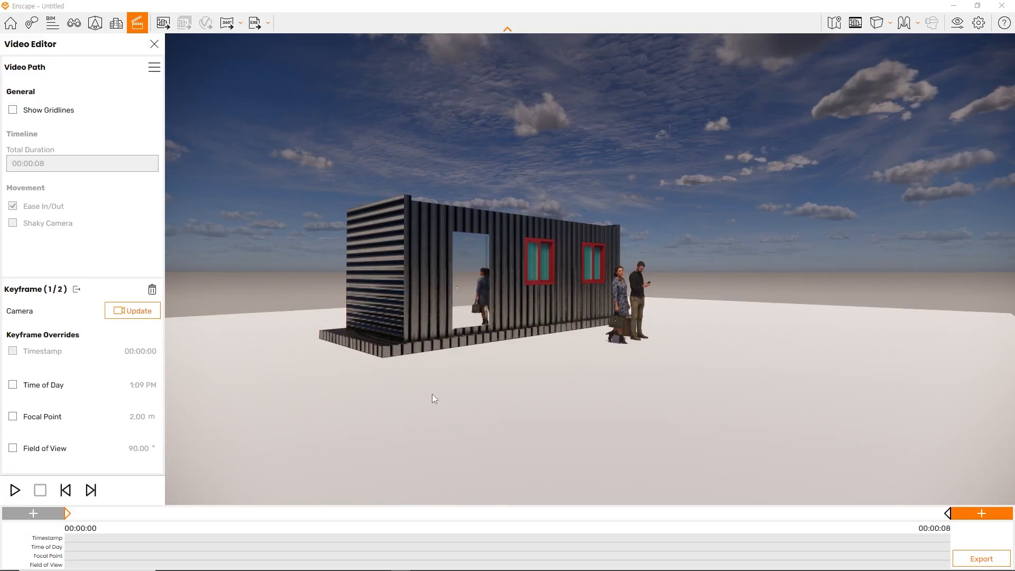
- Add a third keyframe facing the container's short end wall on the window side, and preview the video path before closing the editor
click(947, 515)
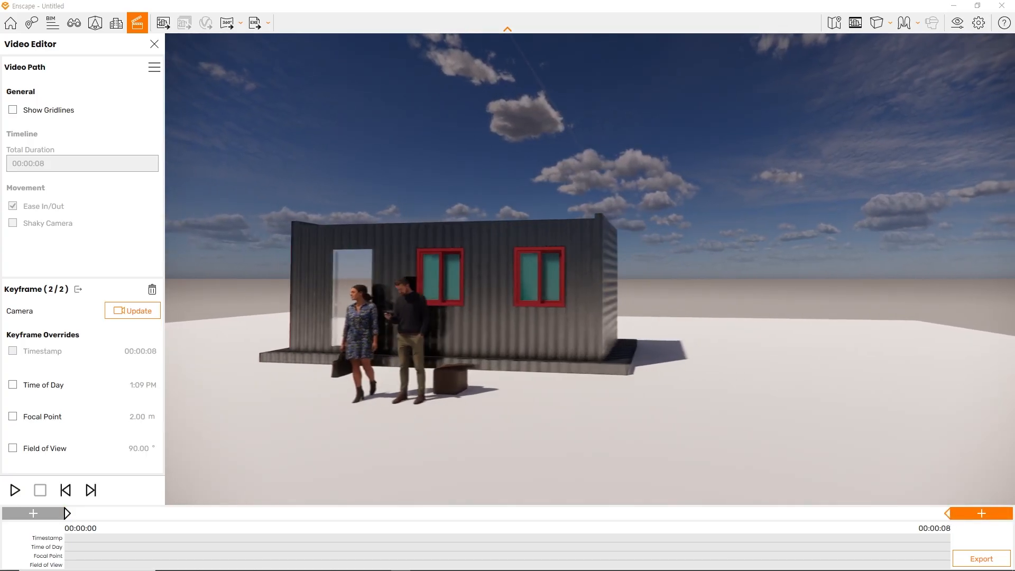
key(d)
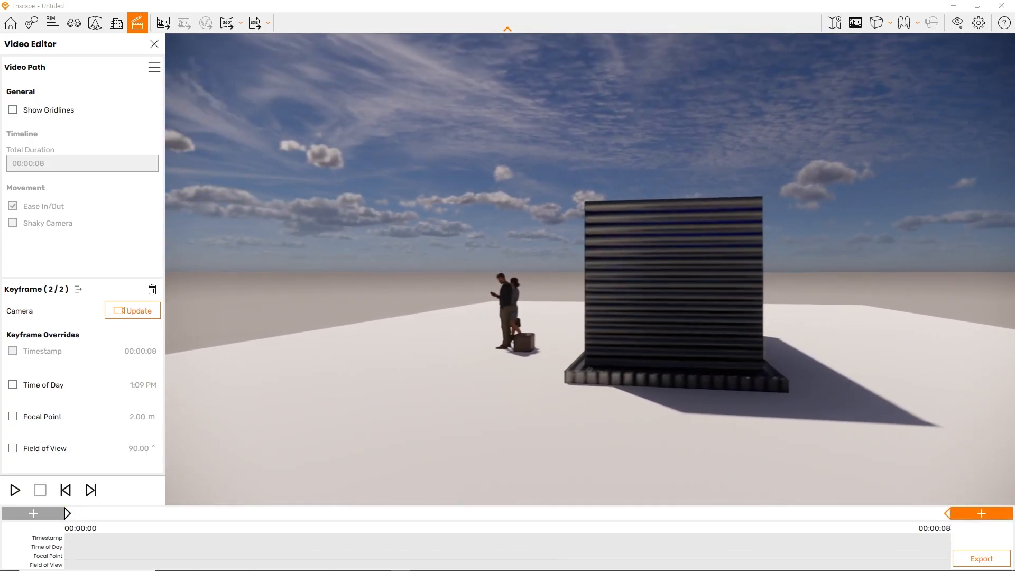
click(987, 513)
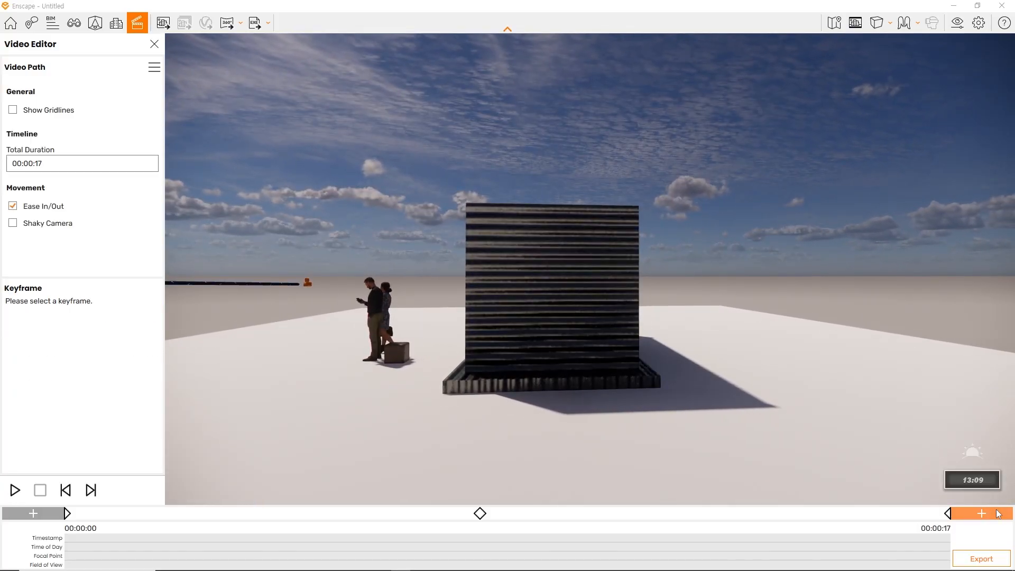
click(22, 492)
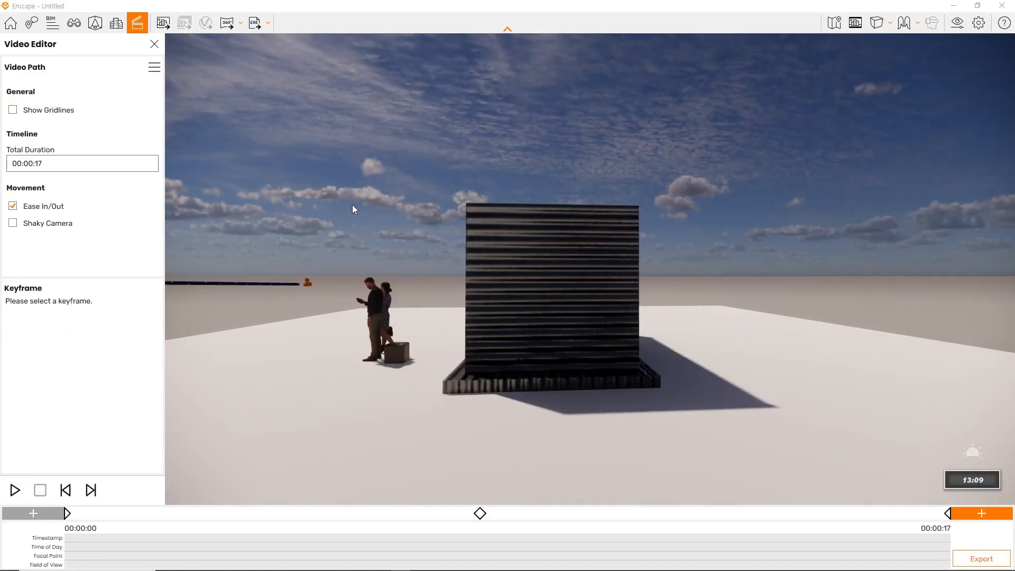
click(153, 44)
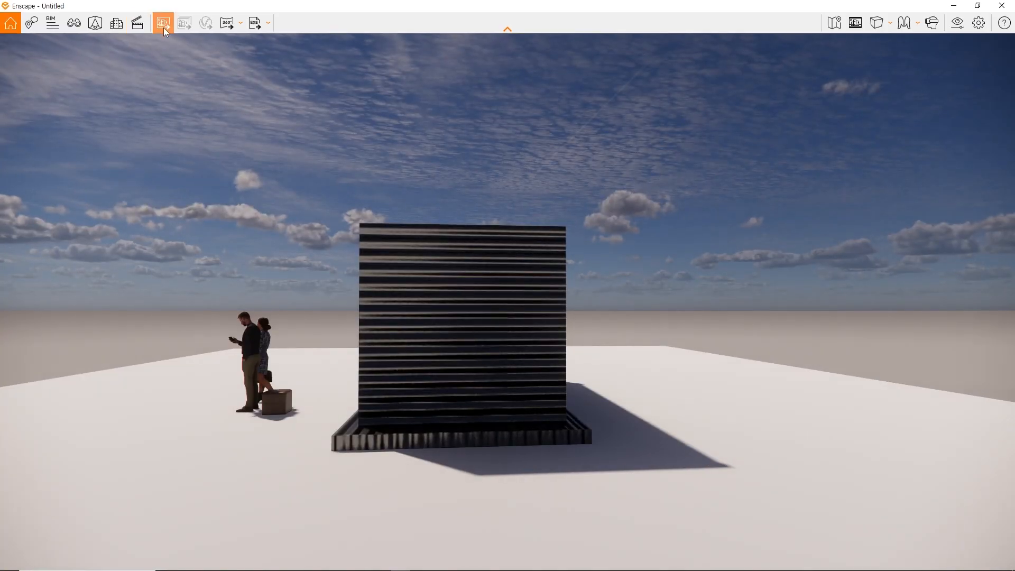
- Move around the container and frame its front facade head-on with both people and the ottoman in view
key(w)
drag(154, 99, 148, 123)
key(space)
key(w)
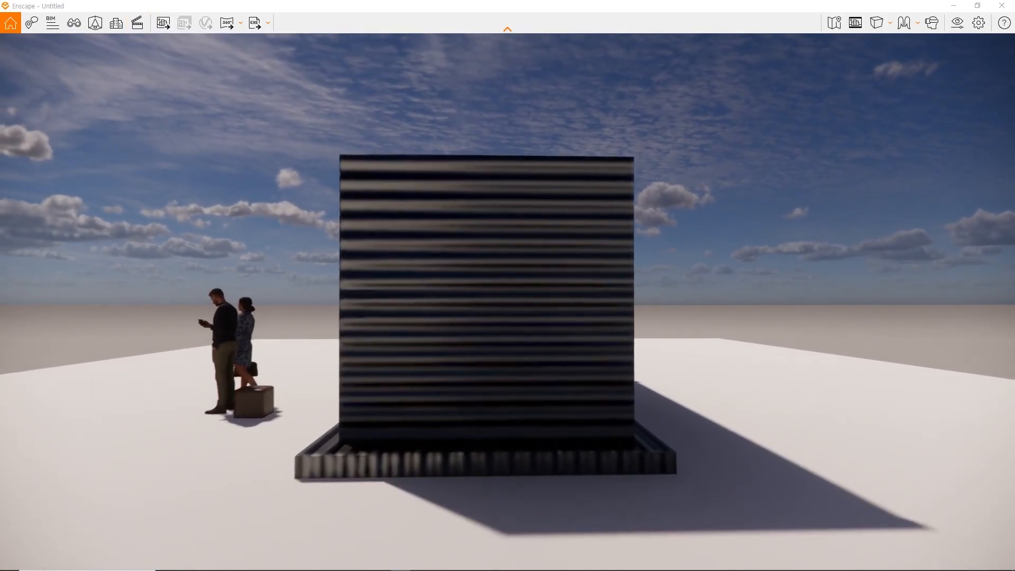
key(a)
key(space)
key(a)
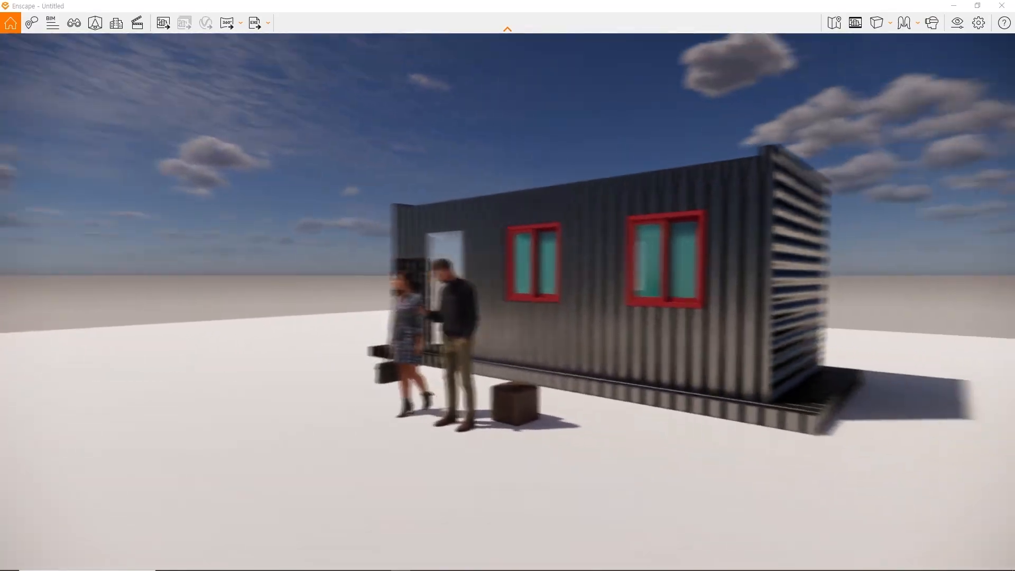
key(space)
mouse_move(152, 185)
mouse_down()
mouse_move(158, 178)
mouse_move(152, 185)
mouse_up()
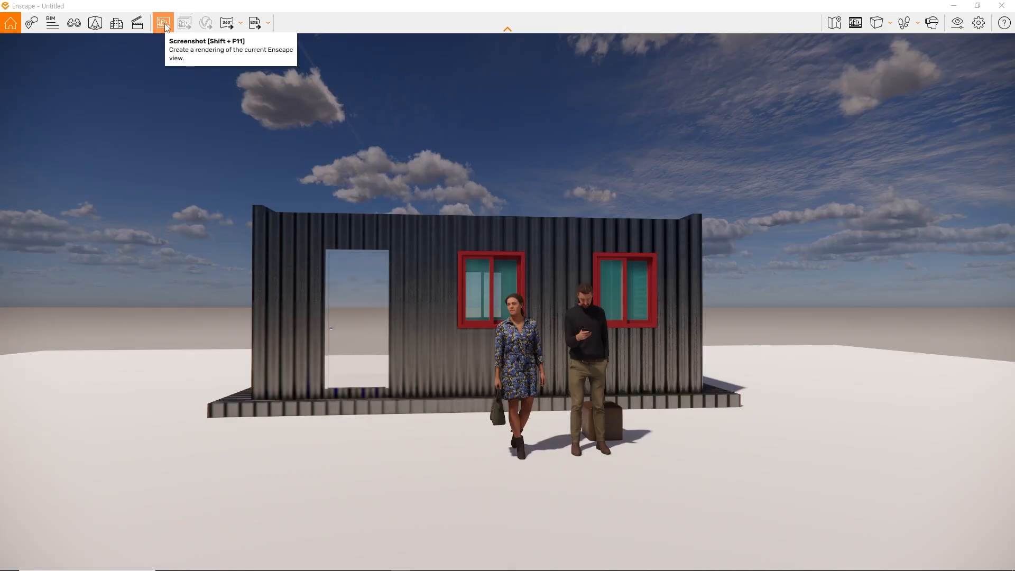
drag(399, 244, 420, 251)
key(s)
key(s)
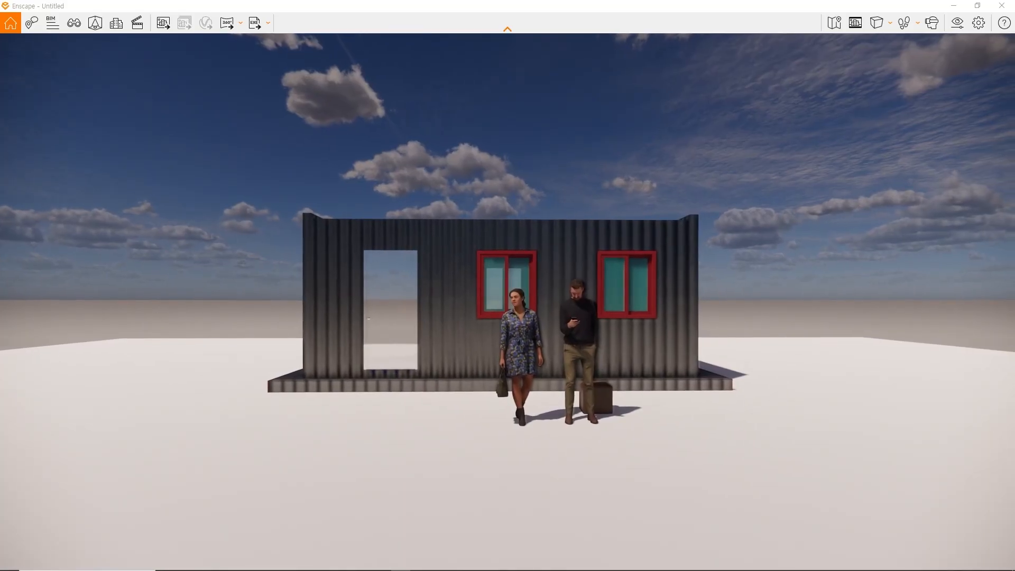
key(w)
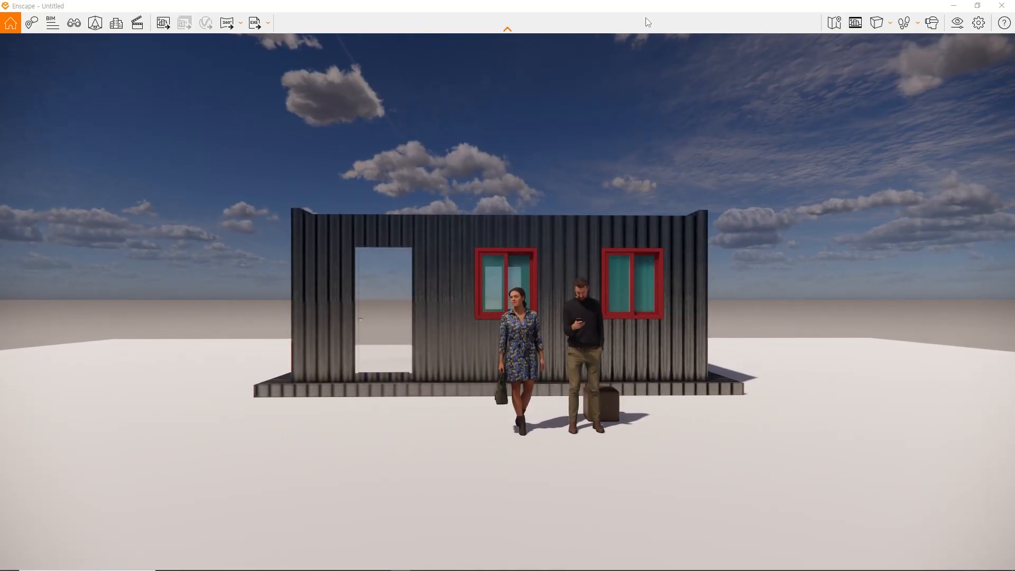
- Tile the Enscape render window and the Rhino window side by side, with the container building in view in Rhino
click(977, 6)
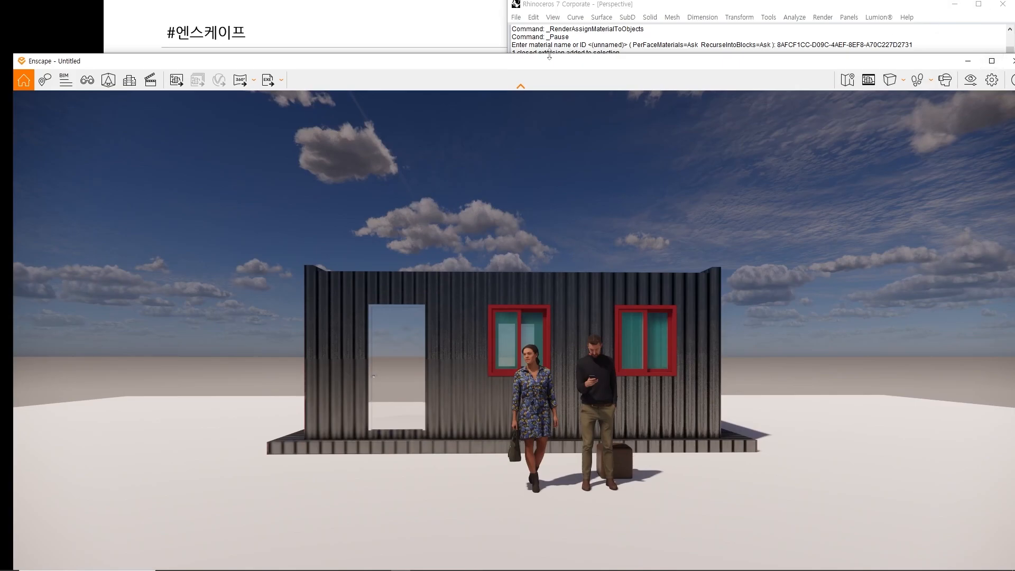
double_click(587, 59)
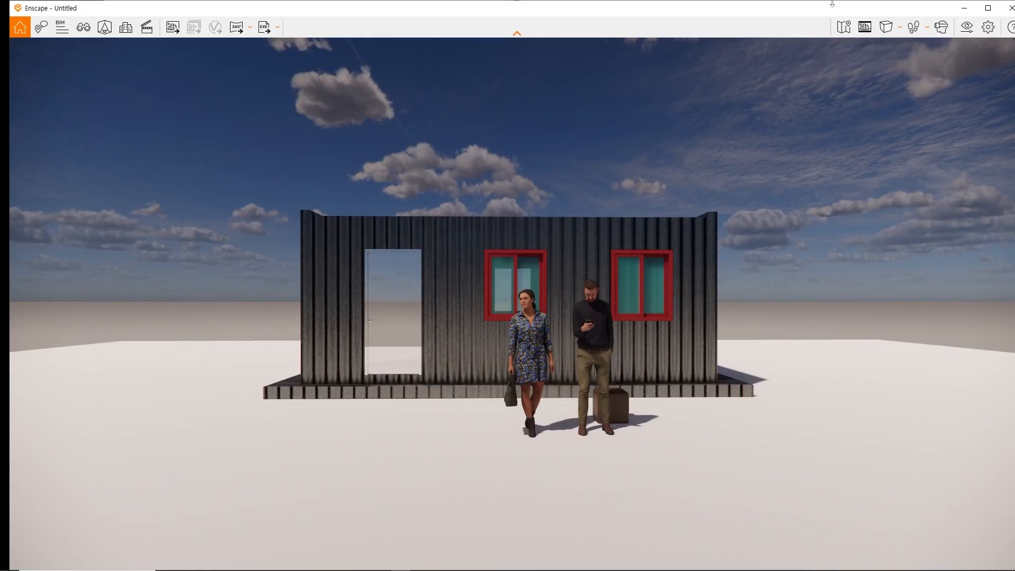
key(super+Left)
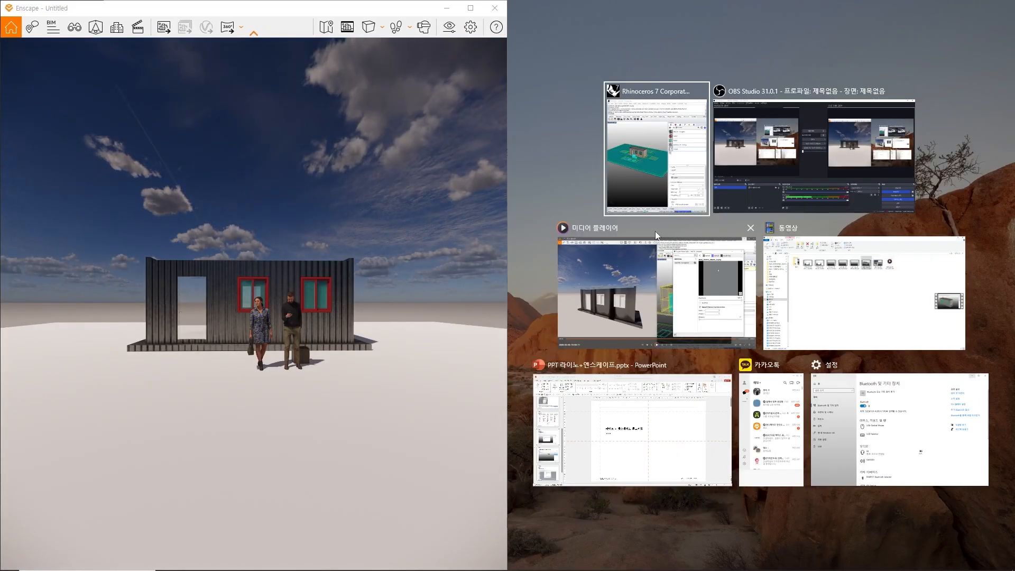
click(640, 153)
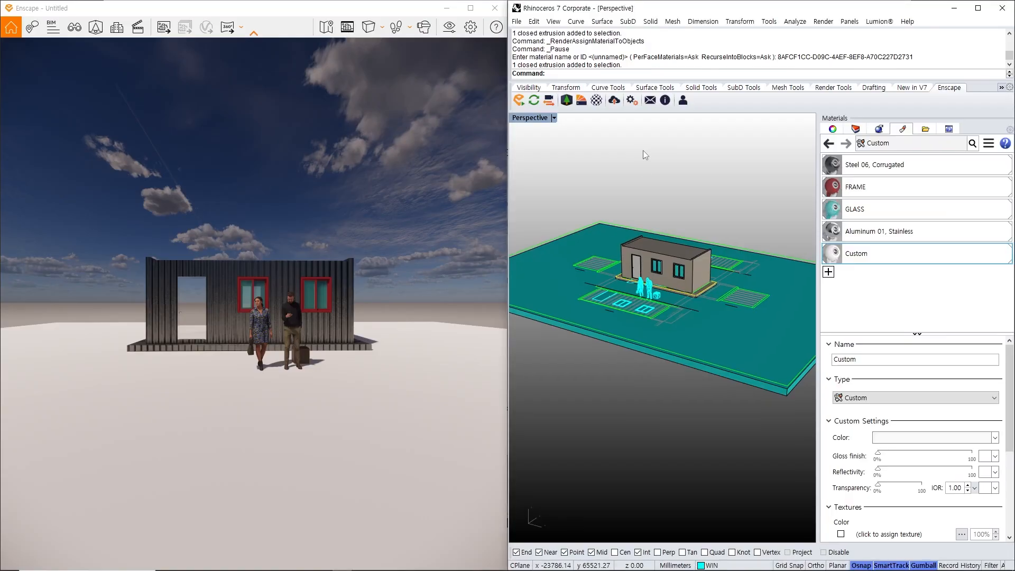
shift+right_drag(686, 197, 722, 260)
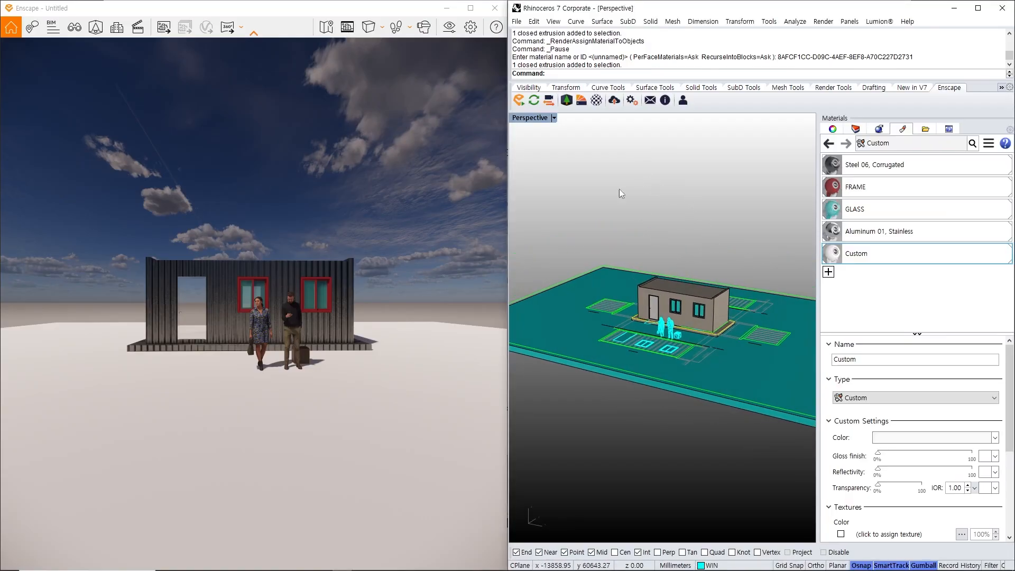
click(548, 100)
scroll(658, 229, up, 5)
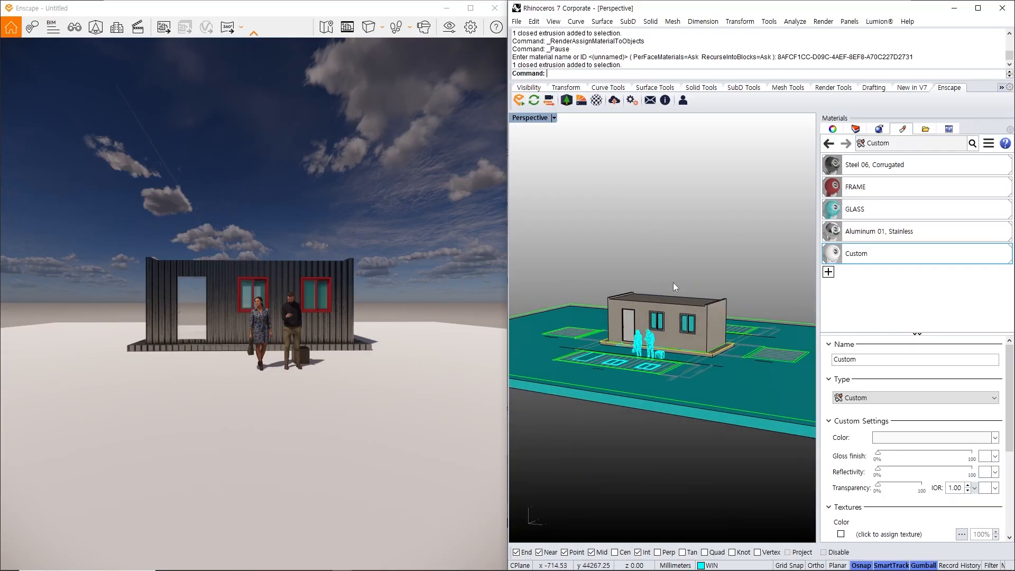
- Orbit the container to a front-corner view in Rhino and synchronize Enscape's camera with the Rhino viewport
right_drag(665, 310, 585, 283)
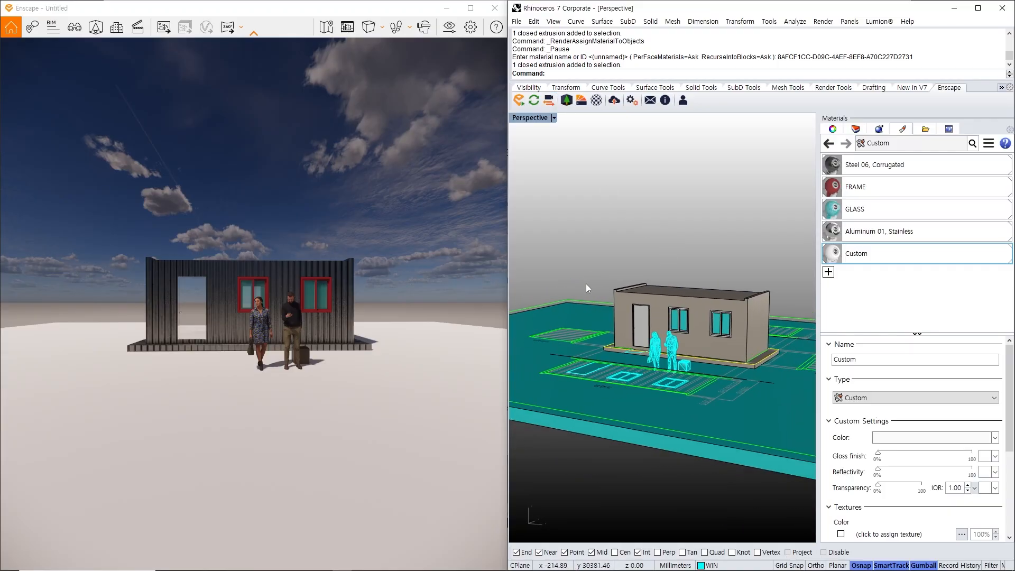
click(388, 211)
right_drag(365, 234, 290, 233)
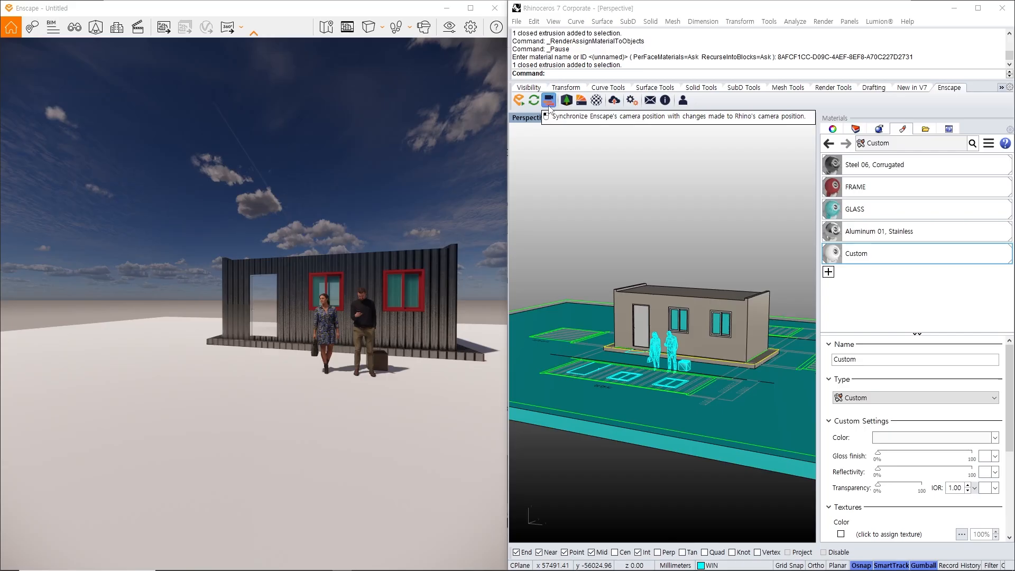
click(549, 101)
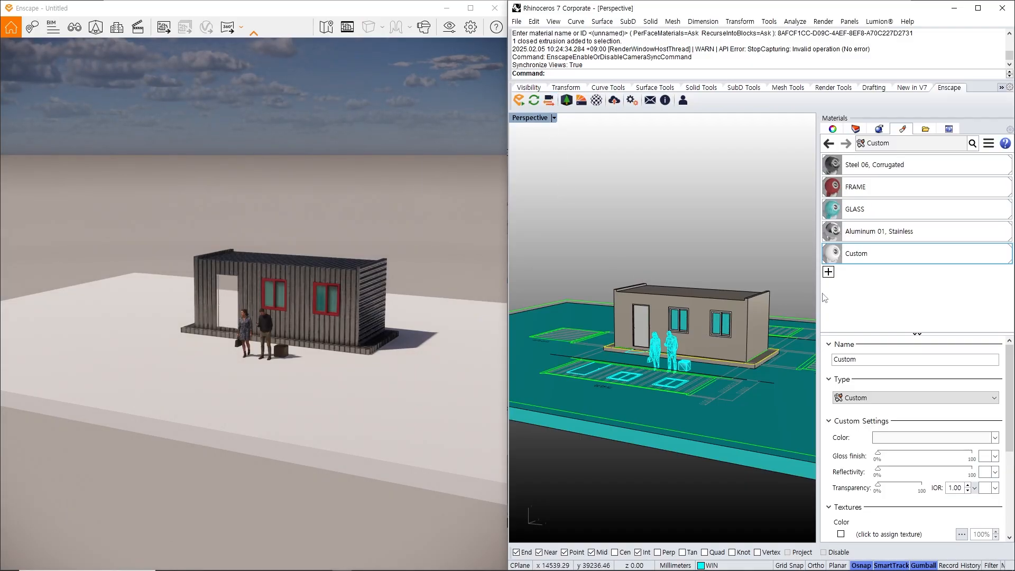
- Widen the Perspective viewport beside the Materials panel and orbit to a raised view of the container's front and window-side end
drag(818, 298, 954, 300)
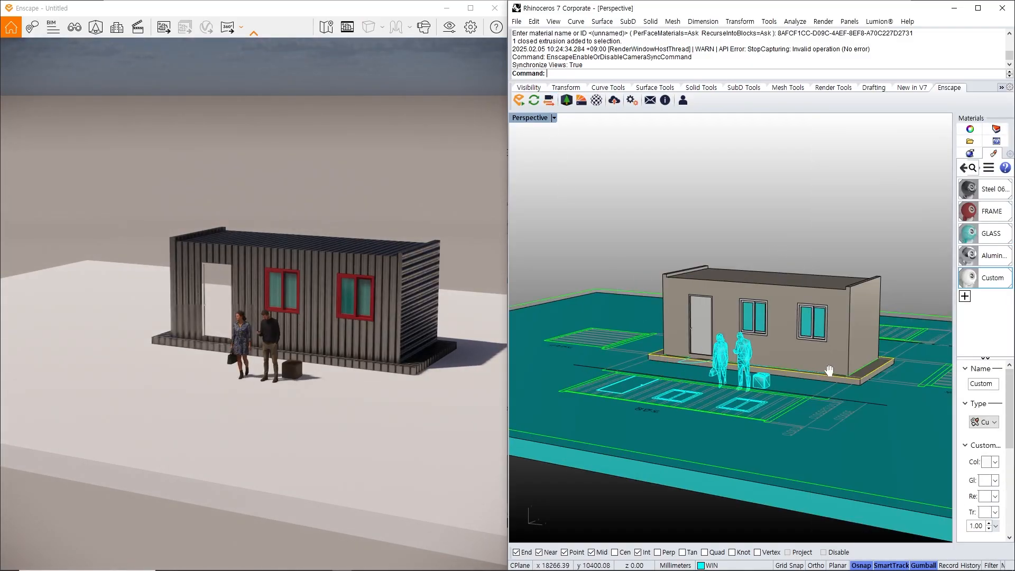
right_drag(829, 370, 732, 332)
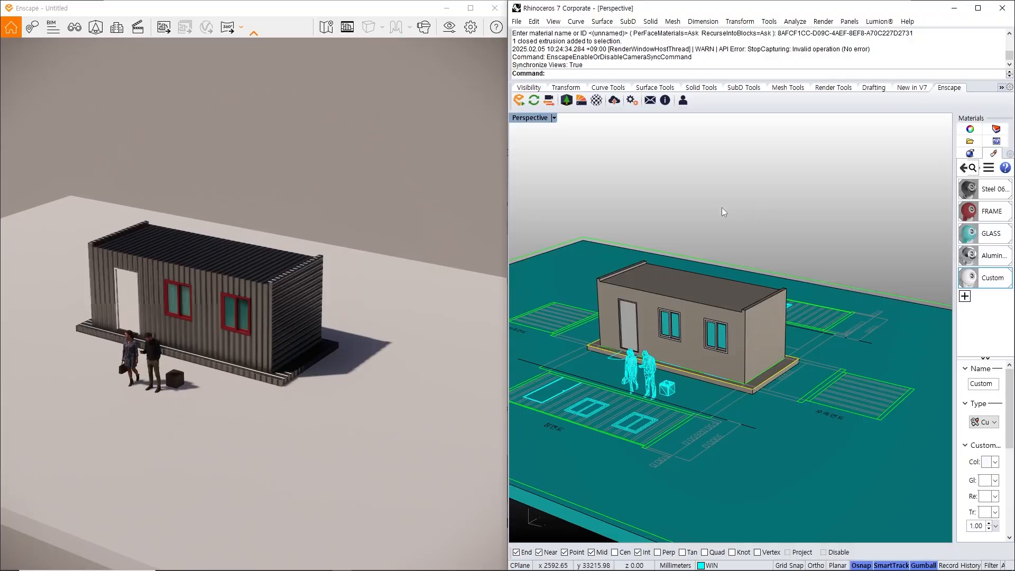
text(Came)
key(BackSpace)
key(BackSpace)
key(BackSpace)
key(BackSpace)
right_drag(807, 211, 744, 225)
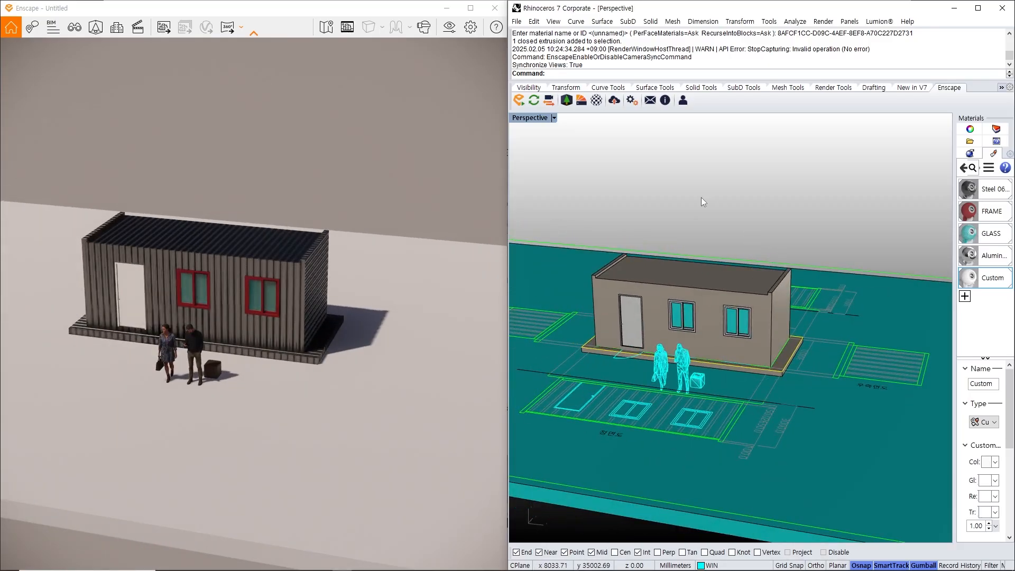
- Open Rhino's Named Views panel and frame the container's front with both people from a low angle
key(F4)
key(F5)
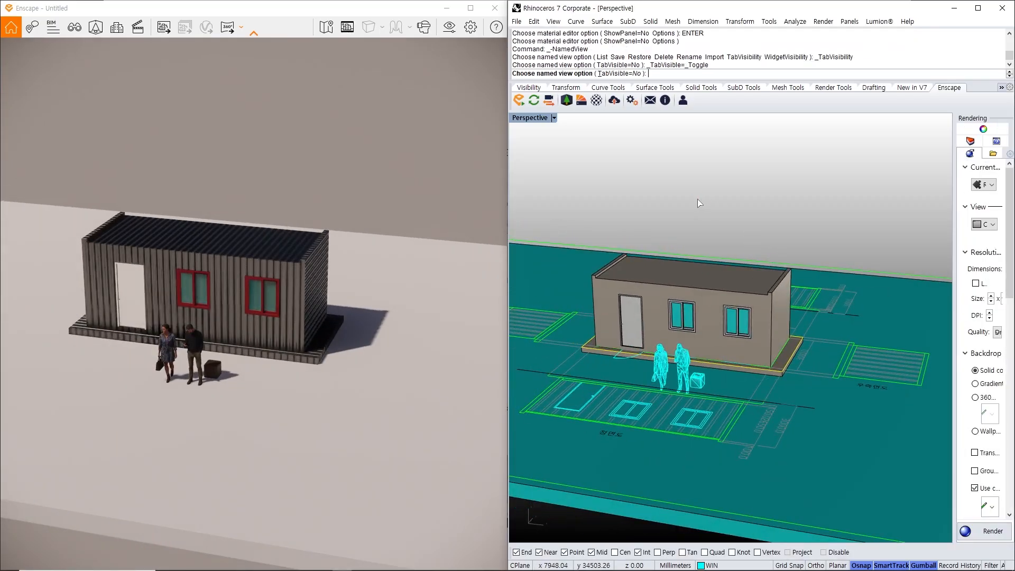
drag(511, 251, 908, 218)
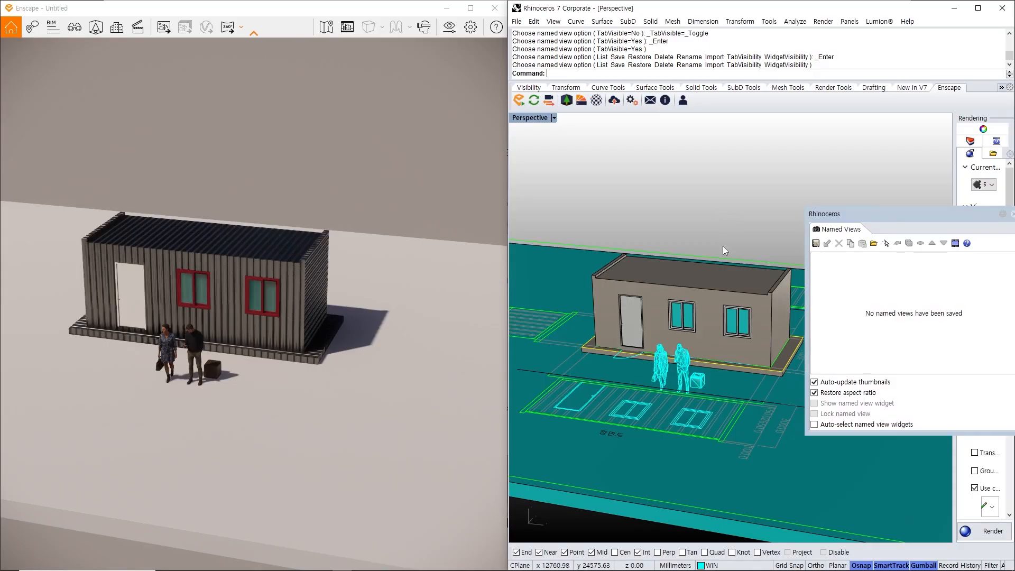
right_drag(727, 245, 707, 277)
right_drag(707, 278, 689, 271)
ctrl+right_drag(711, 320, 714, 272)
drag(950, 150, 863, 151)
right_click(975, 132)
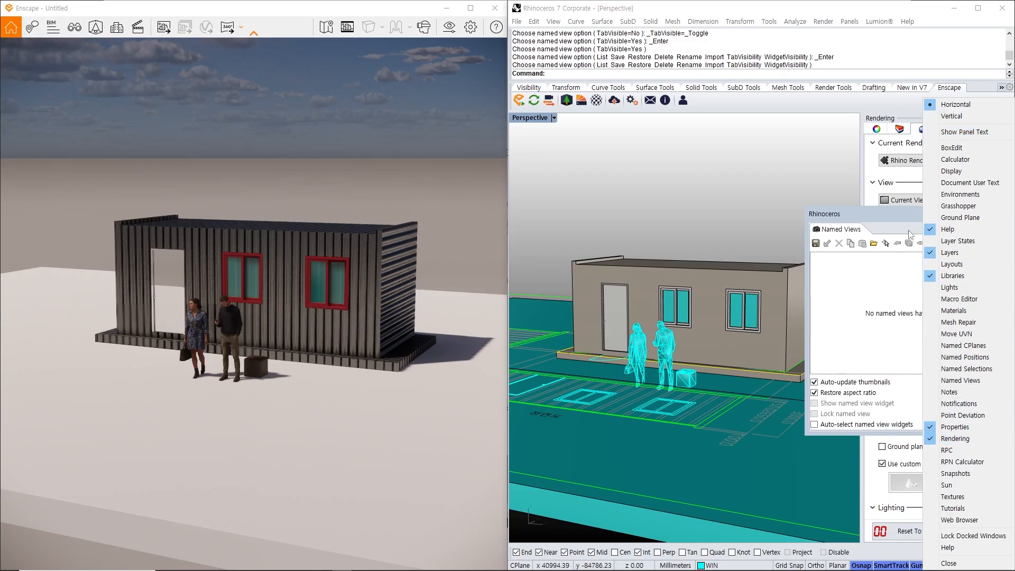
drag(877, 216, 838, 150)
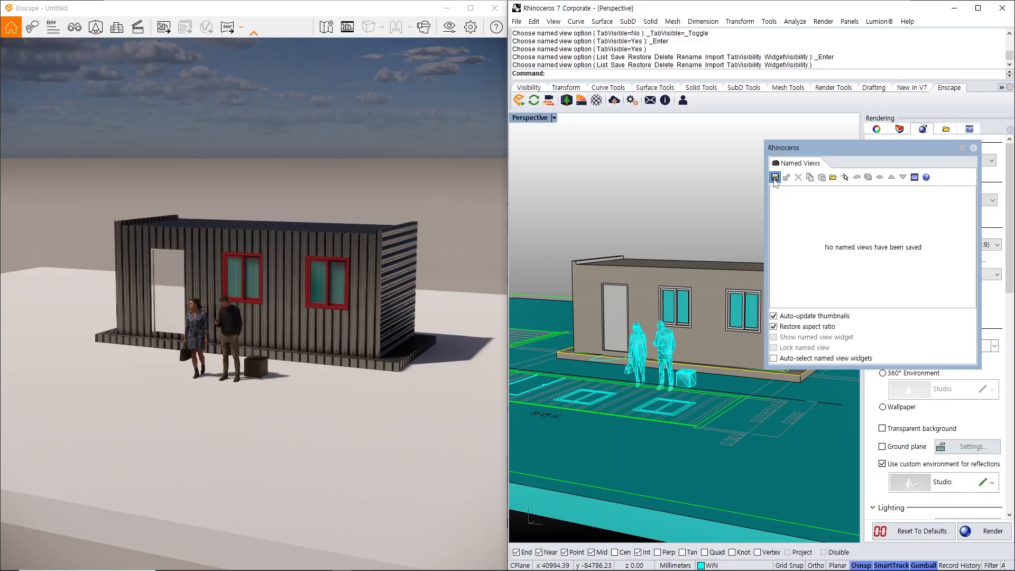
- Save the viewport as named view "Perspective", and replace it with a view angled more toward the container's window-side end
click(774, 177)
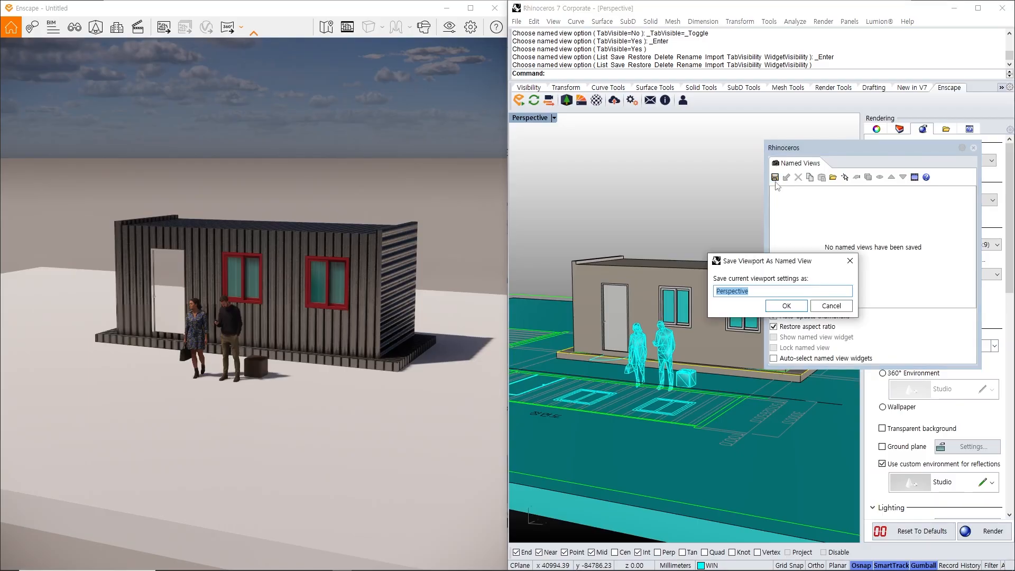
click(786, 306)
right_drag(683, 211, 684, 231)
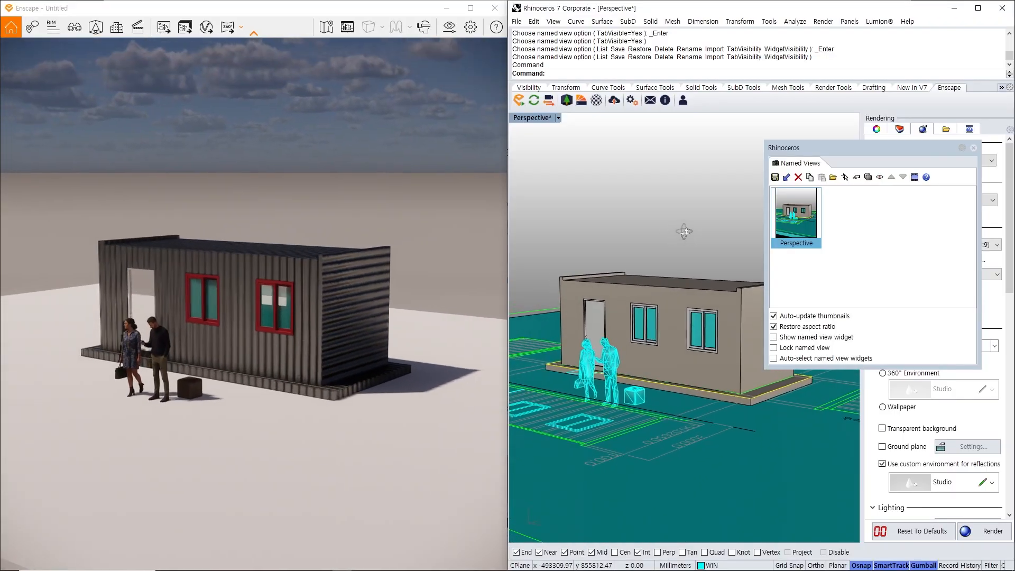
click(775, 177)
click(777, 303)
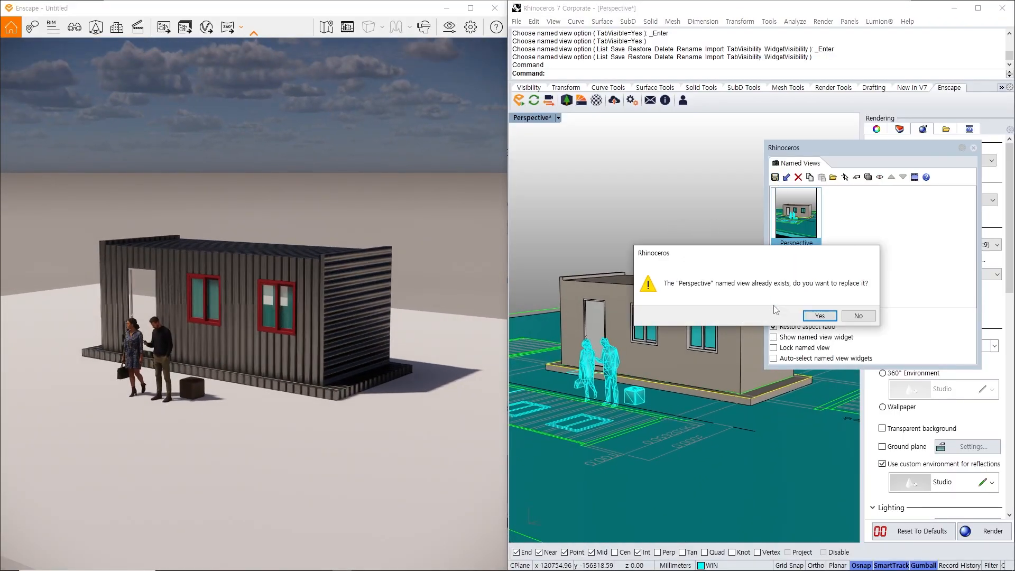
click(816, 317)
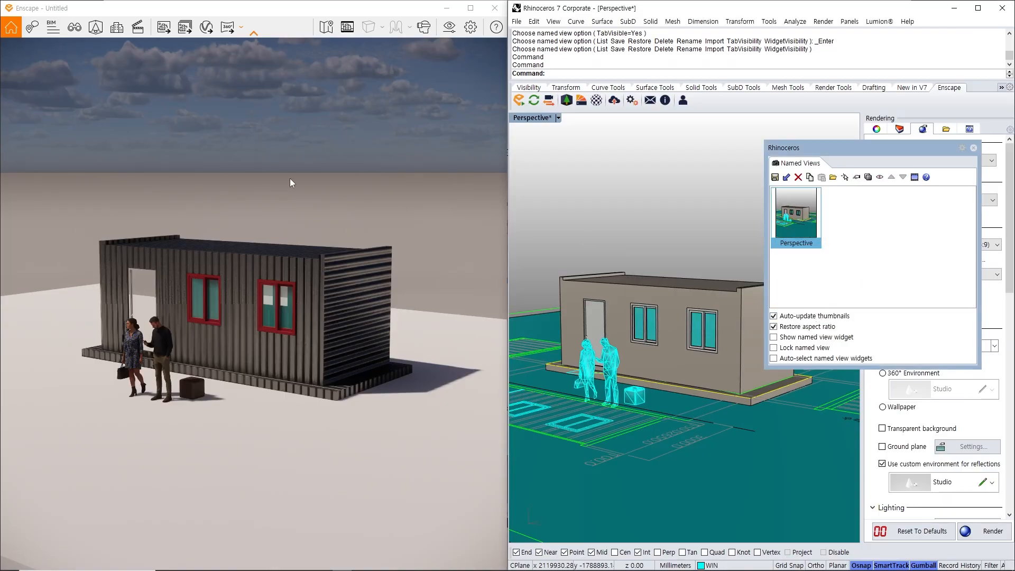
- Close the Named Views panel and maximize the Enscape window, with the whole container and both people in view
click(391, 214)
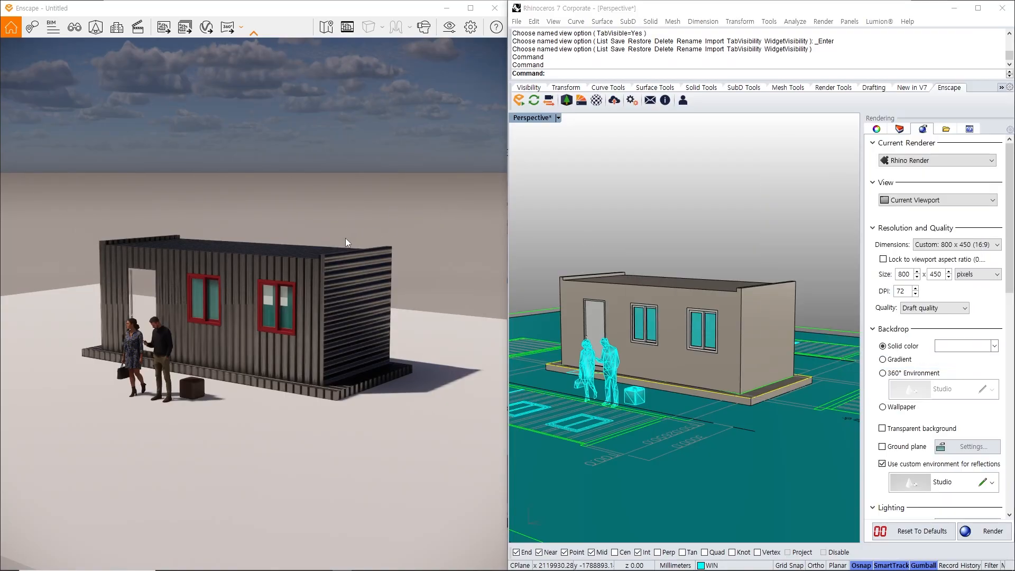
right_drag(346, 239, 371, 239)
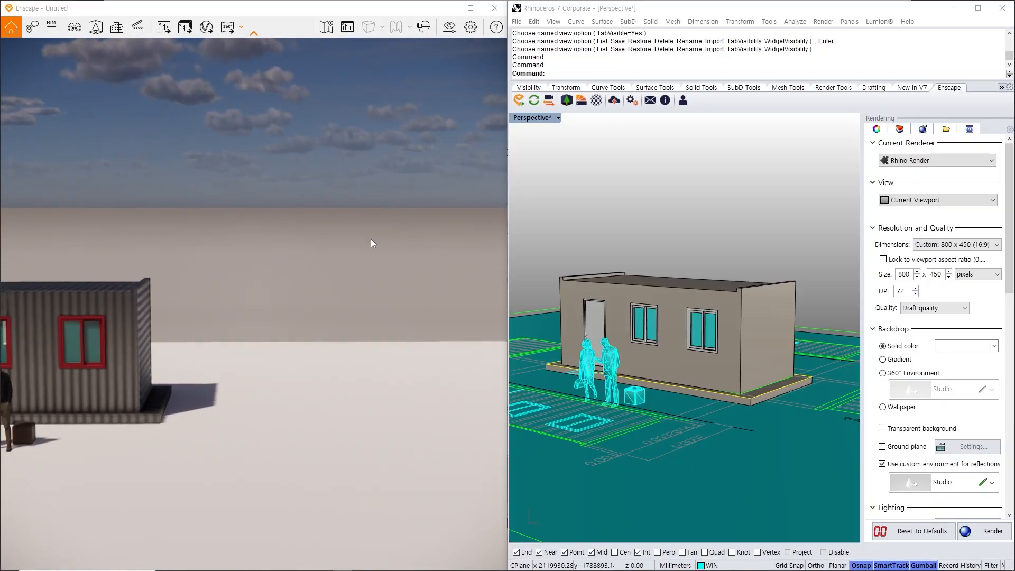
click(655, 216)
click(973, 148)
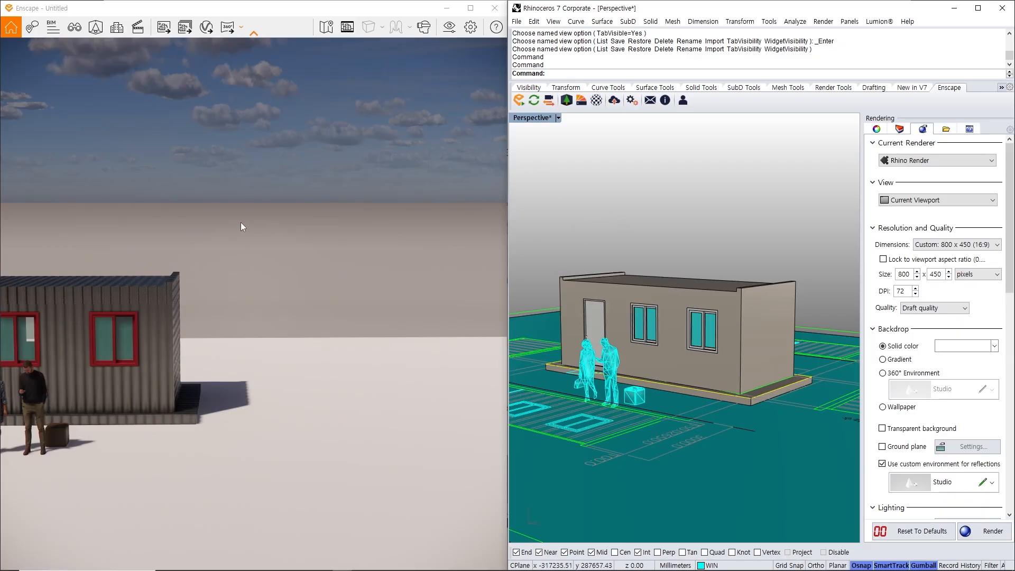
click(443, 230)
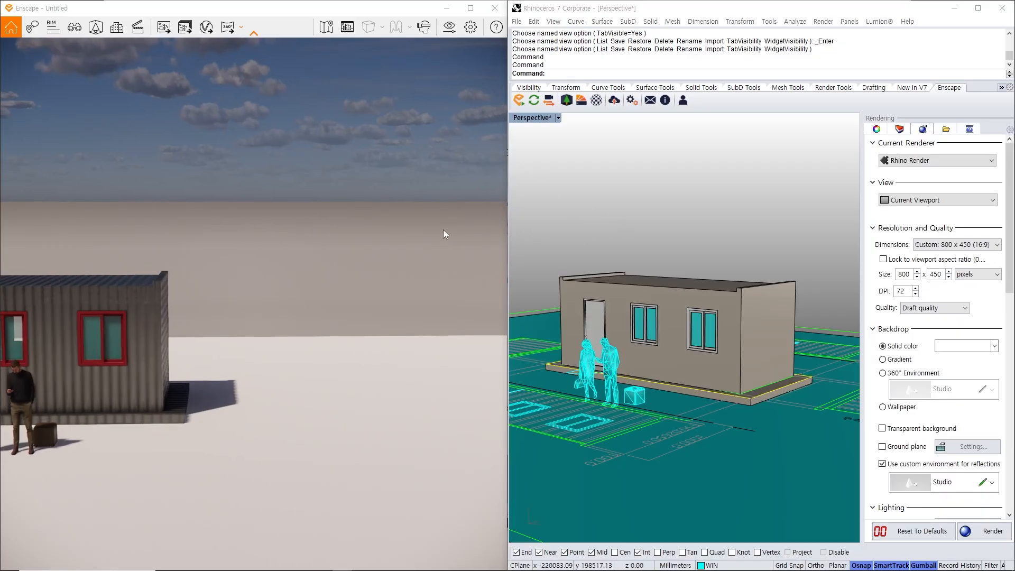
click(470, 8)
drag(494, 190, 397, 201)
right_drag(494, 191, 594, 295)
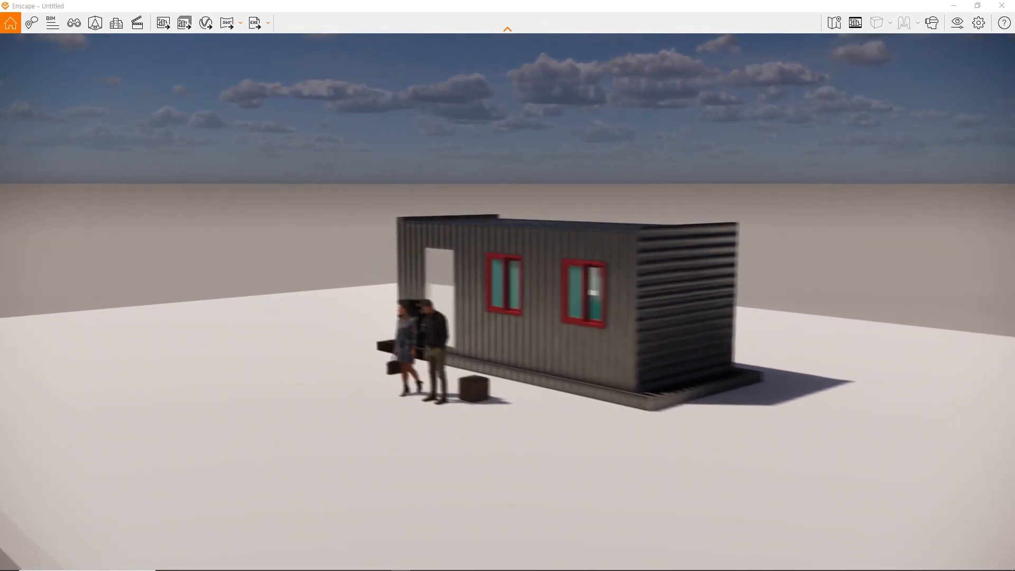
- Switch to Rhino and reopen the Named Views panel beside the container
key(alt+Tab)
click(337, 235)
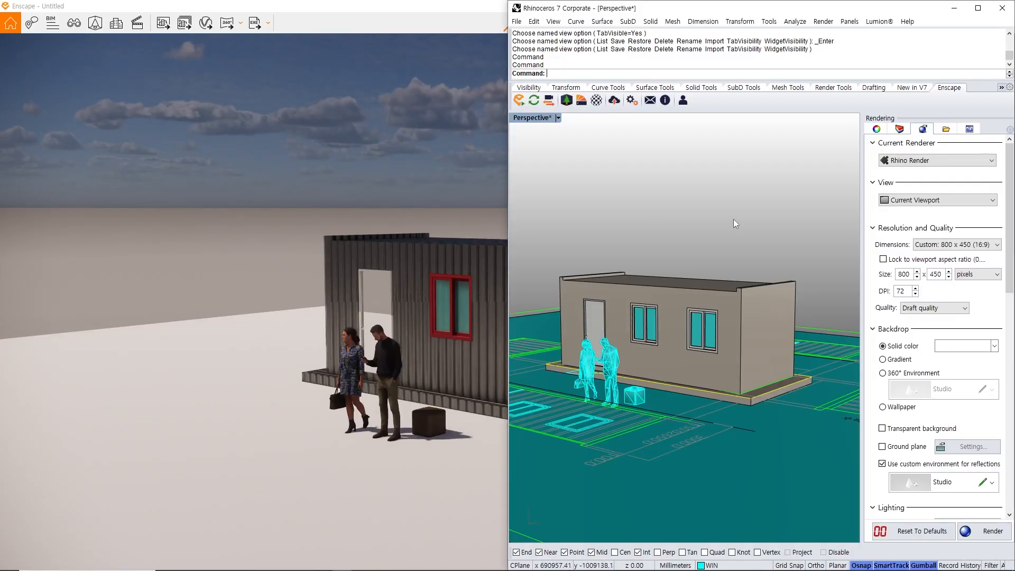
key(F4)
drag(805, 153, 821, 207)
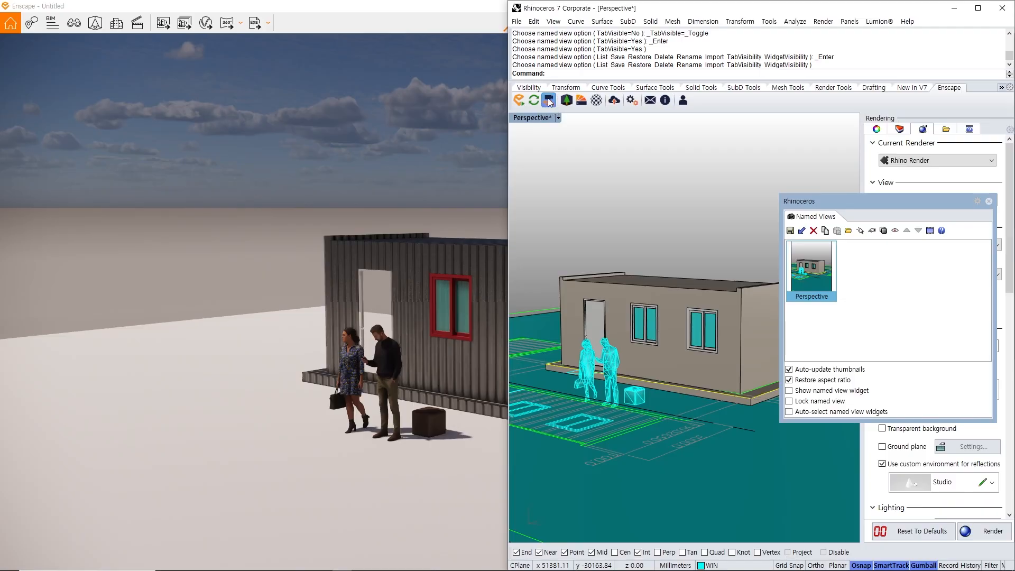
- Turn Enscape's camera synchronization off and back on, and restore the "Perspective" named view in Rhino
click(549, 101)
double_click(826, 275)
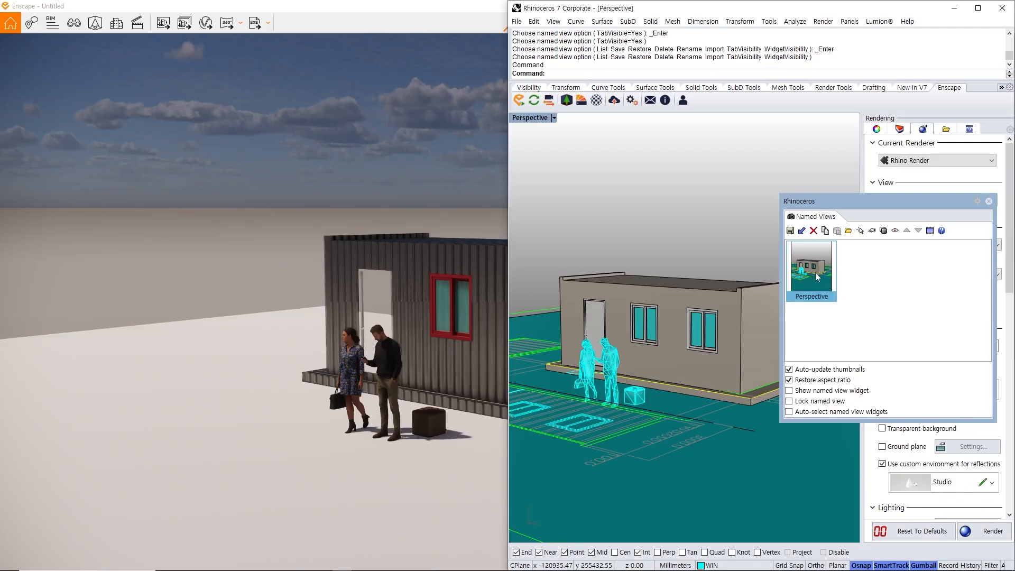
click(550, 101)
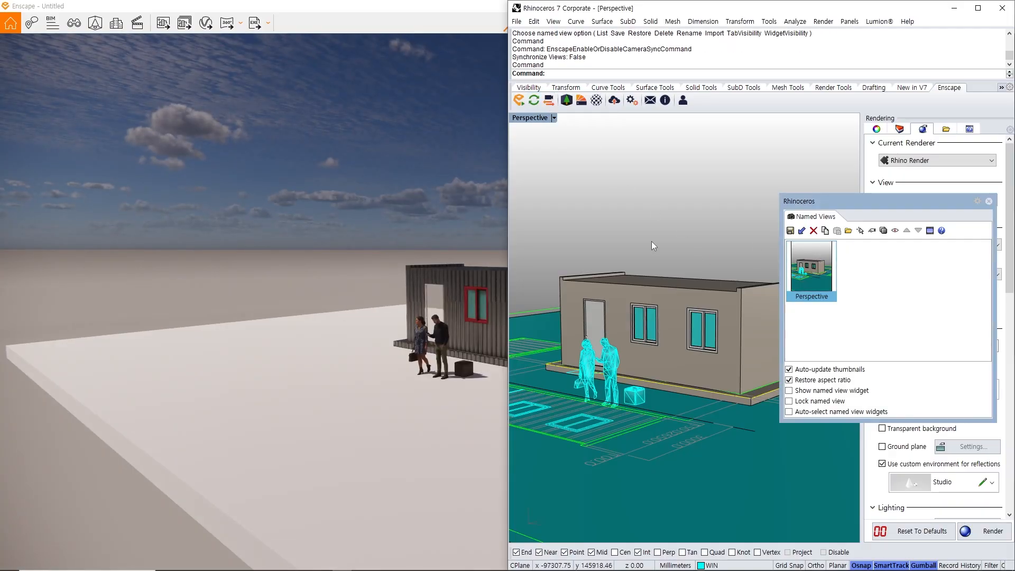
right_drag(651, 241, 618, 176)
click(548, 101)
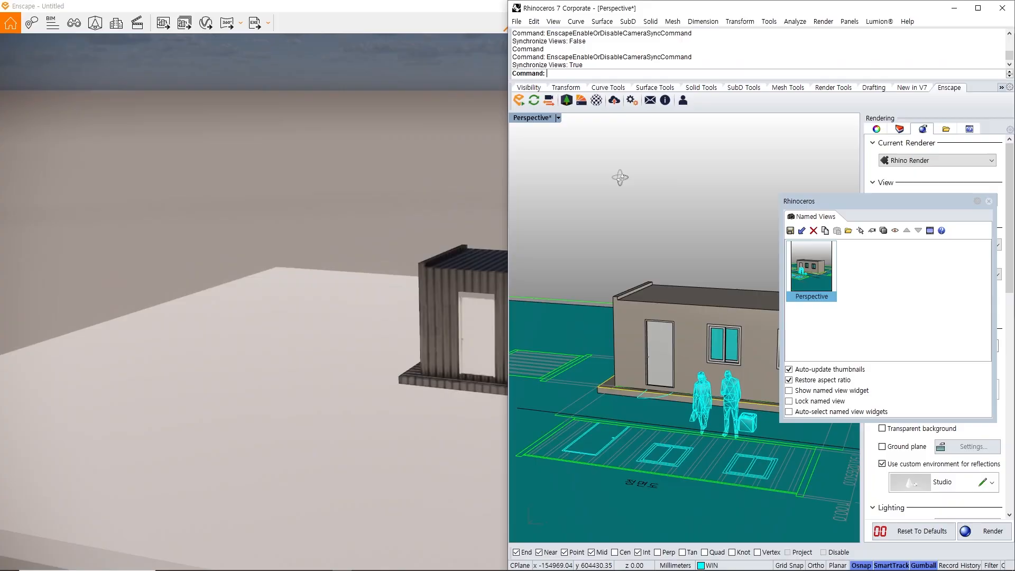
double_click(830, 266)
click(432, 208)
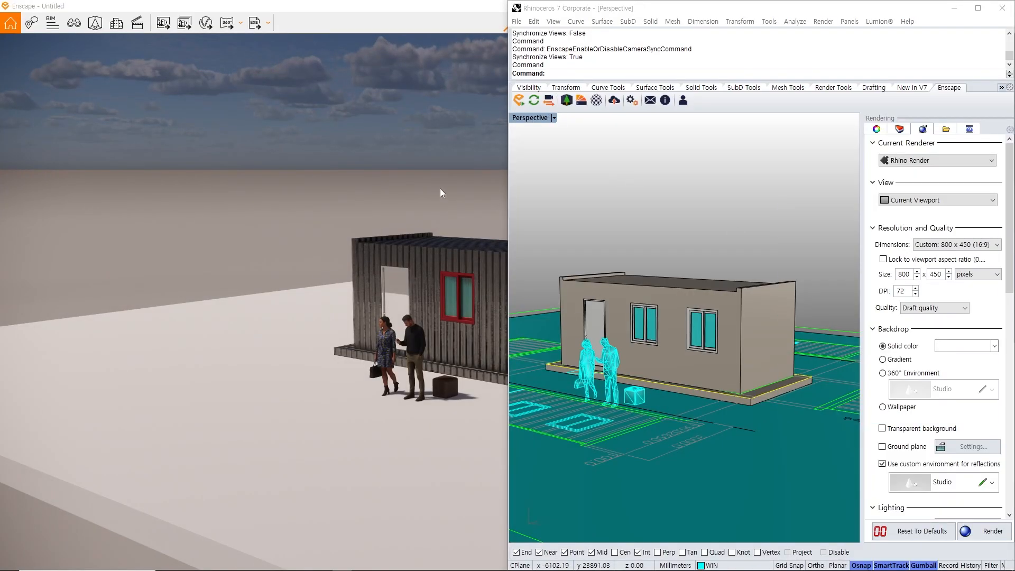
double_click(393, 4)
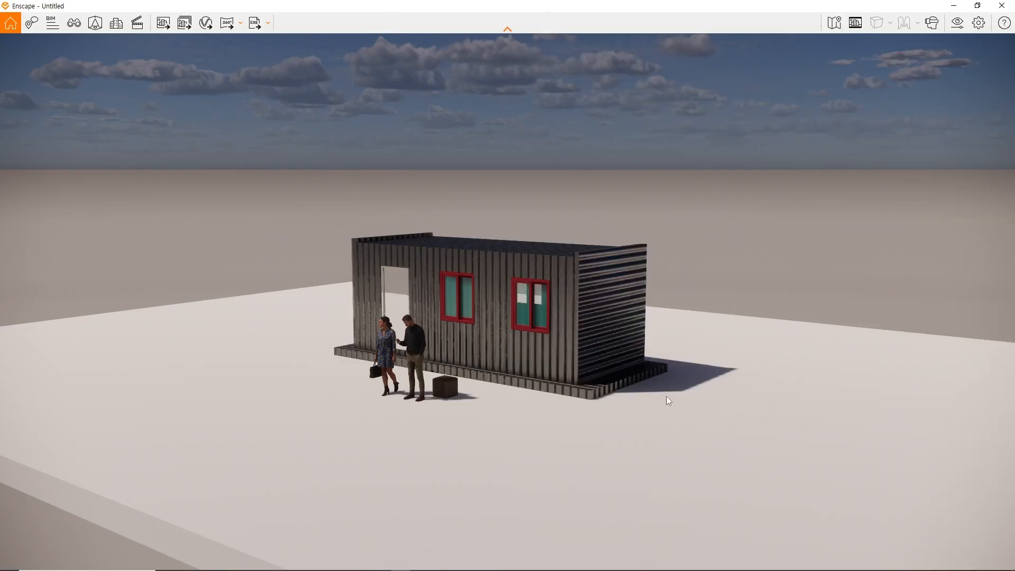
click(163, 26)
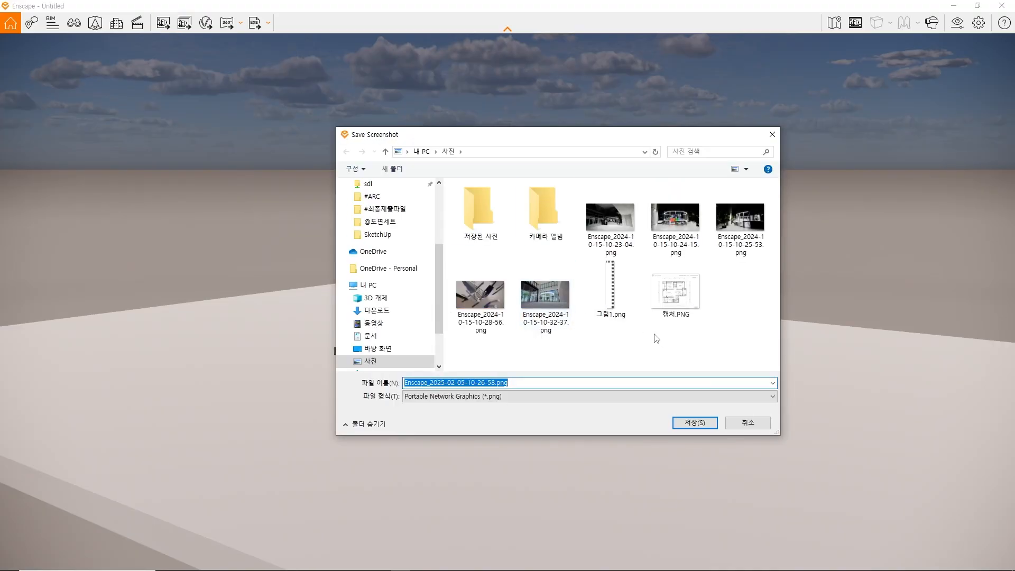
click(697, 423)
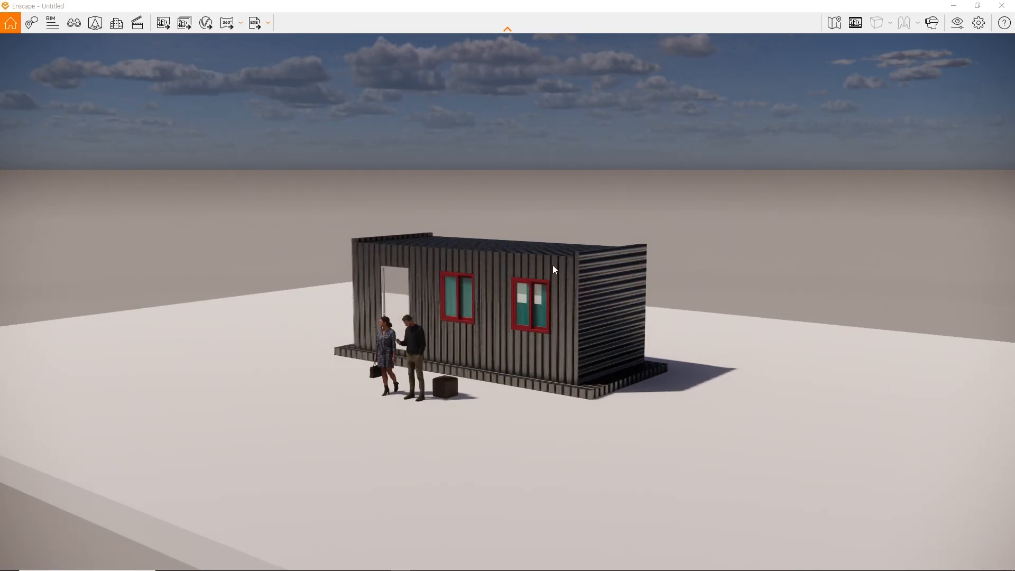
- Load the "Perspective" view from Enscape's View Management and move closer to the container and both people
click(75, 30)
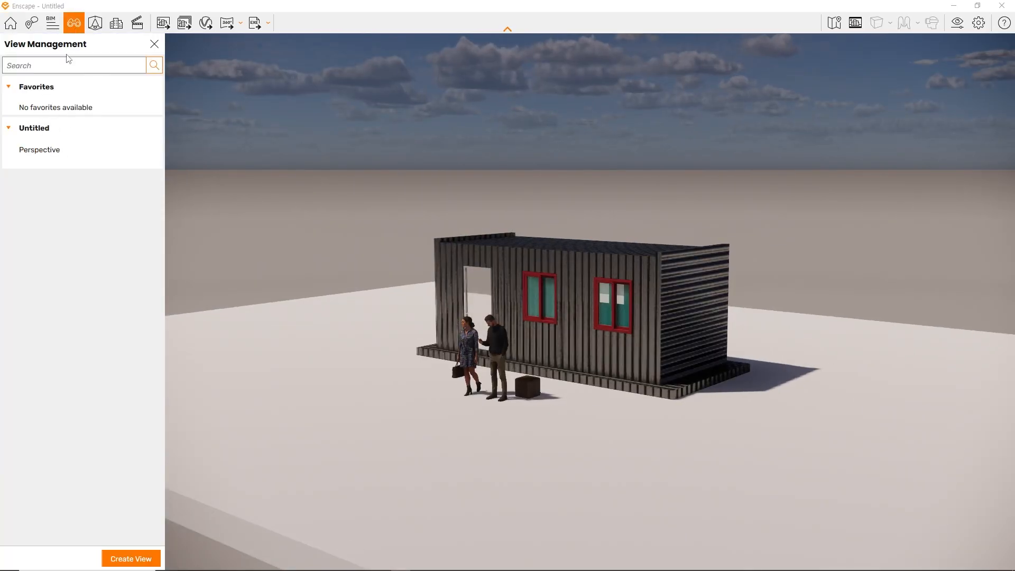
click(96, 23)
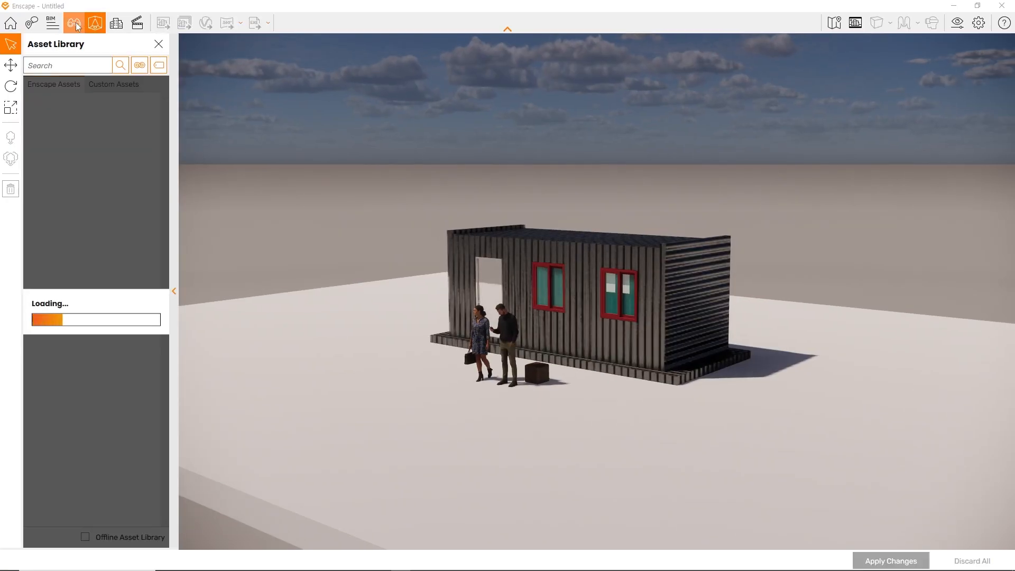
click(75, 23)
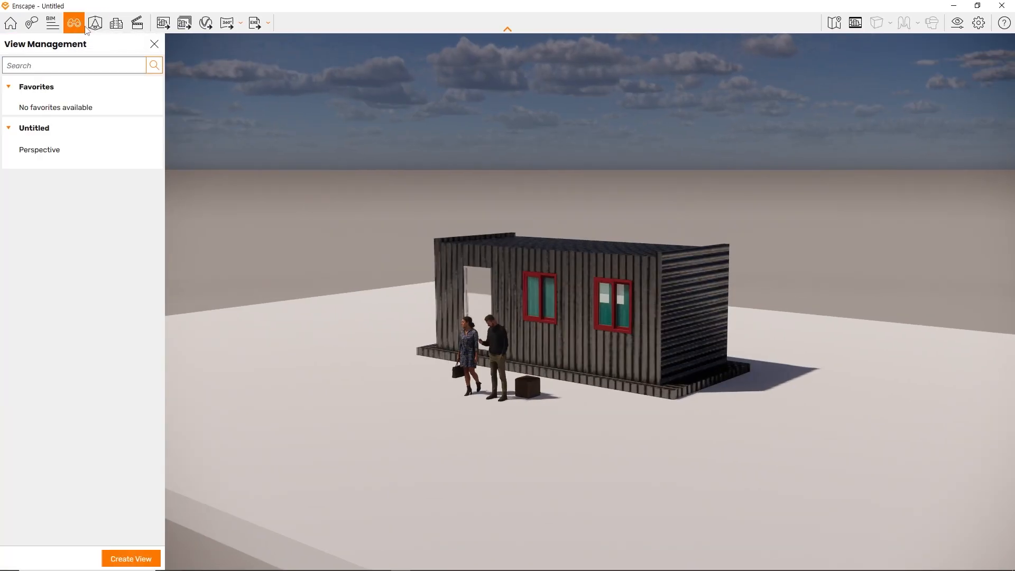
click(40, 153)
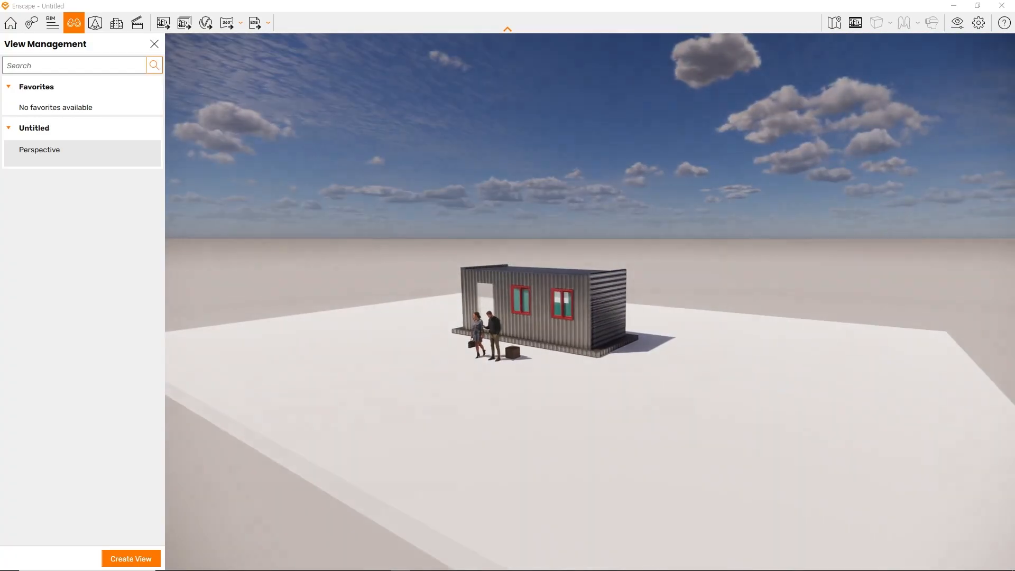
scroll(637, 239, up, 3)
drag(637, 239, 636, 236)
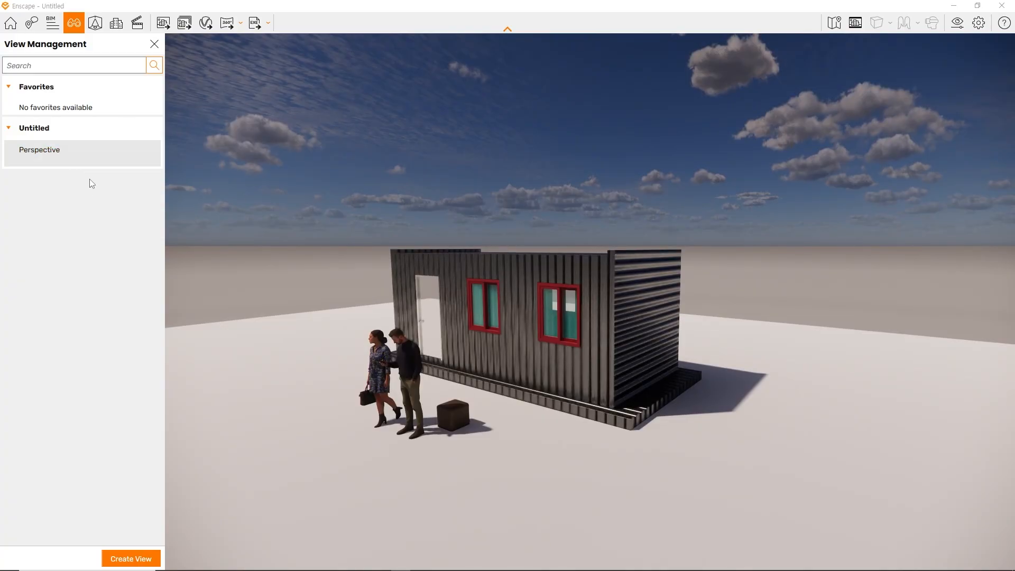
- Switch to Rhino, move the Named Views panel higher beside the container, and restore the "Perspective" view
key(alt+Tab)
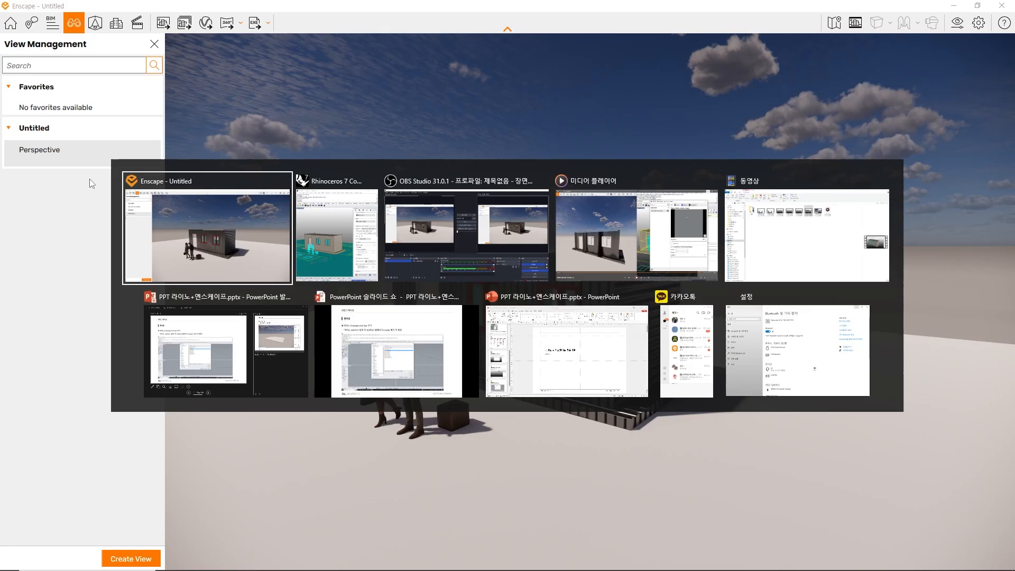
click(334, 218)
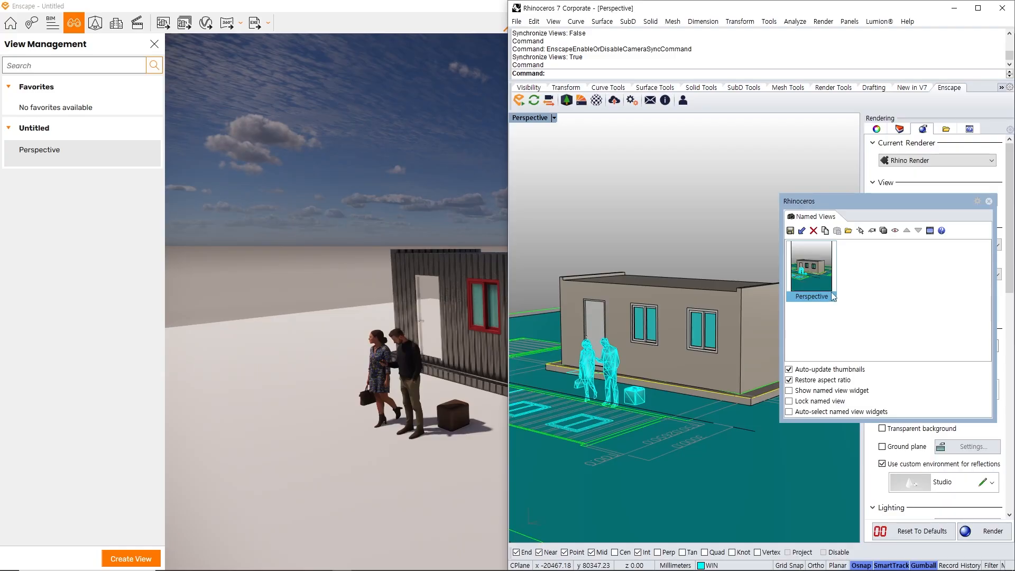
drag(825, 201, 825, 163)
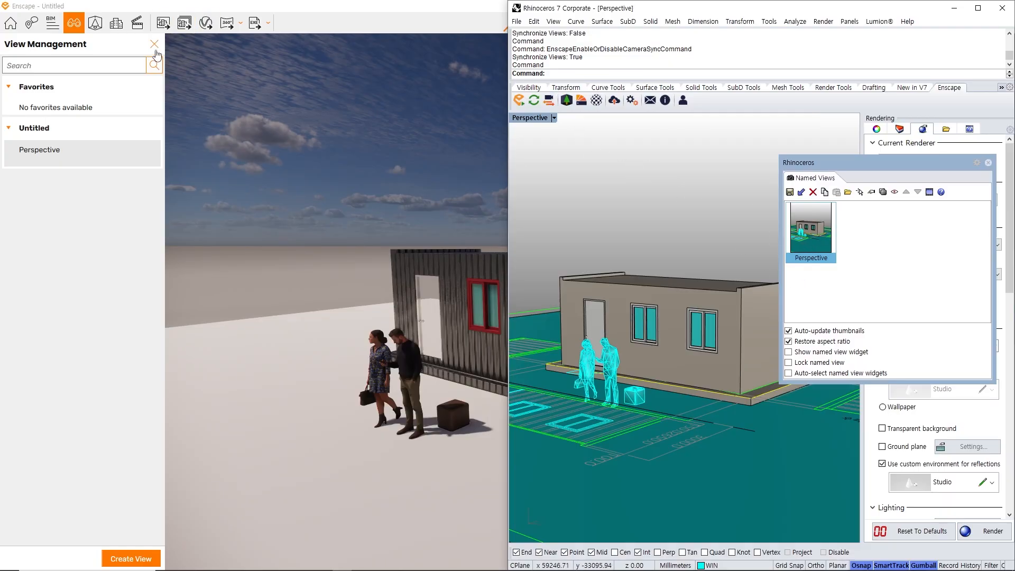
double_click(821, 236)
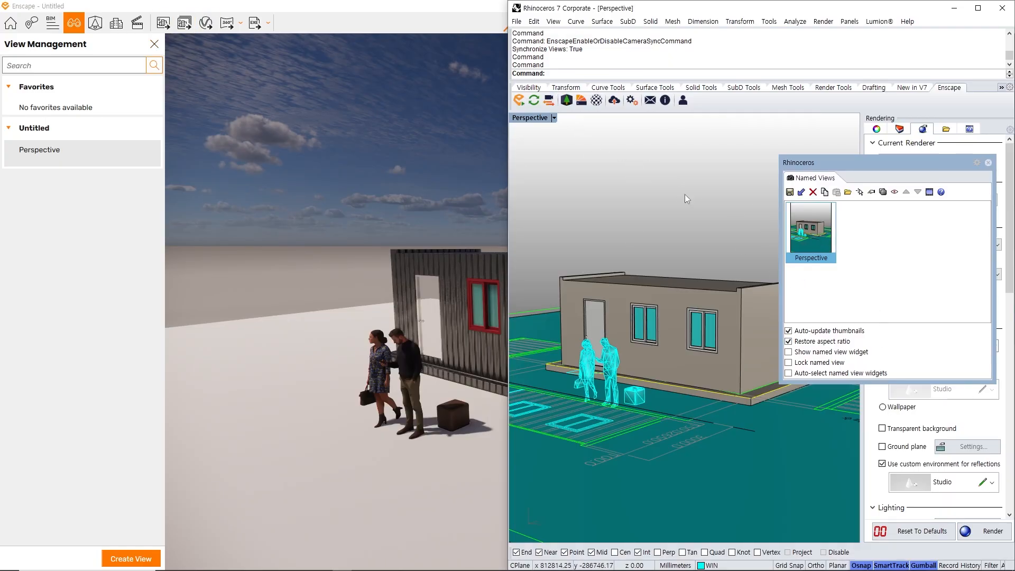
- Close Enscape's View Management, restore the "Perspective" named view in Rhino again, and return to Enscape
click(154, 44)
key(alt+Tab)
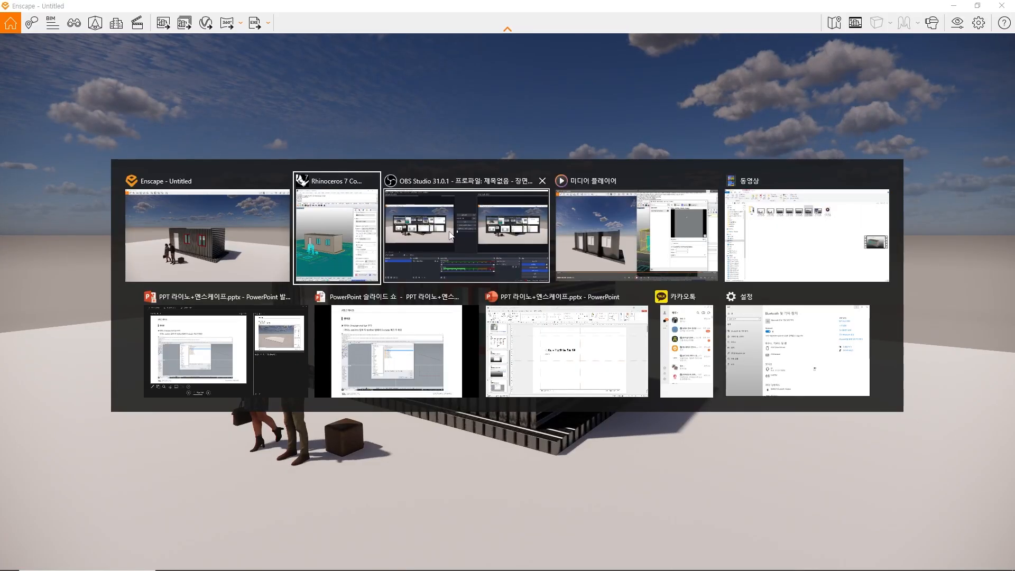
click(354, 231)
double_click(820, 235)
click(402, 201)
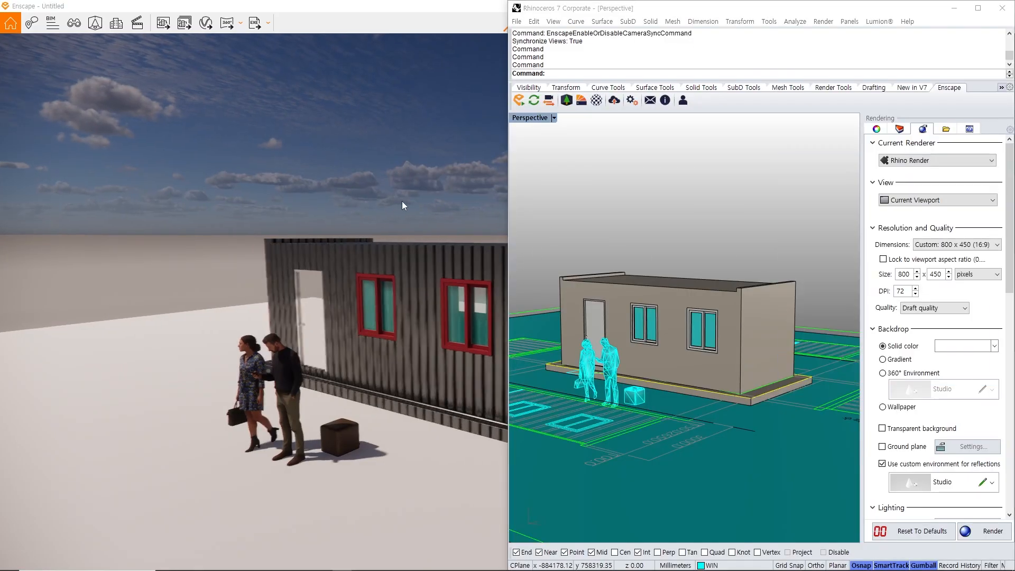
- Orbit Enscape's camera around the container and people, and switch back to Rhino's Named Views
key(alt+Tab)
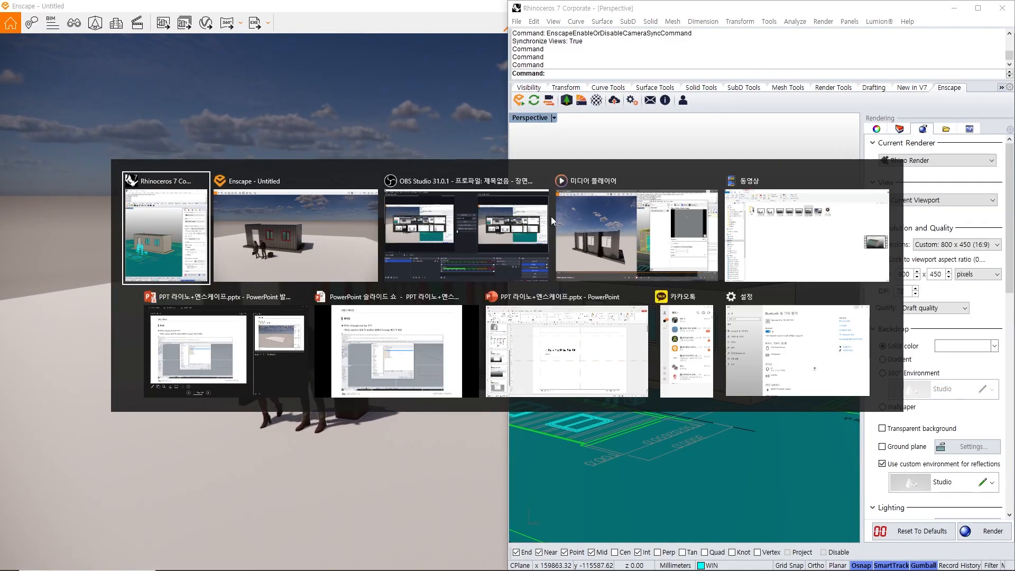
click(163, 234)
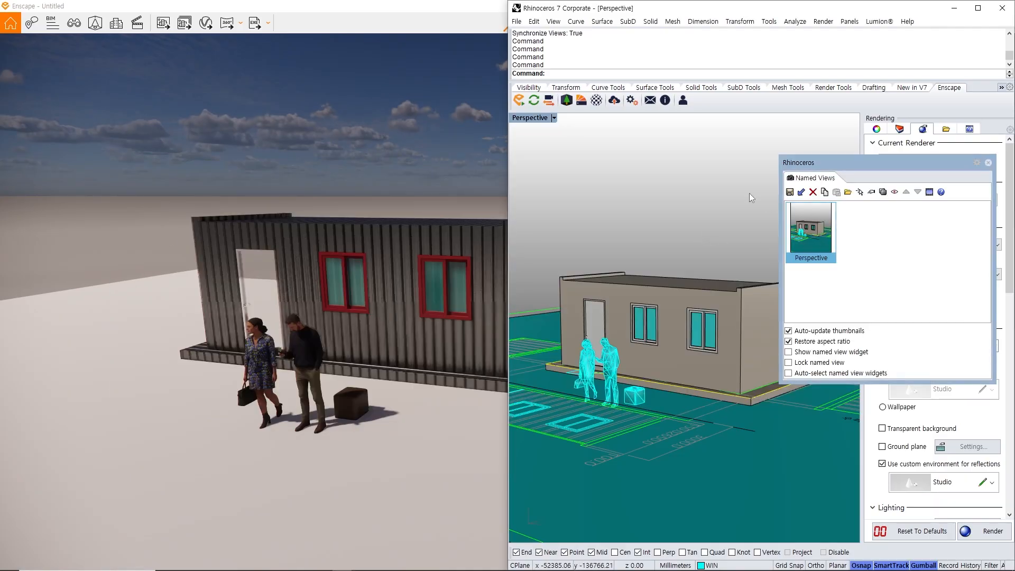
right_drag(341, 226, 391, 226)
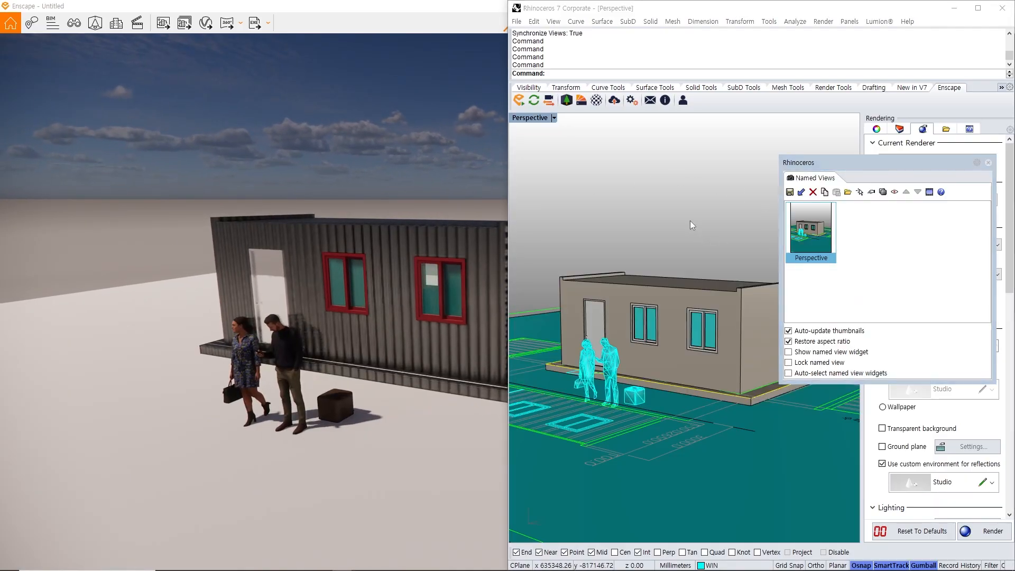
key(alt+Tab)
key(alt+Tab)
click(355, 229)
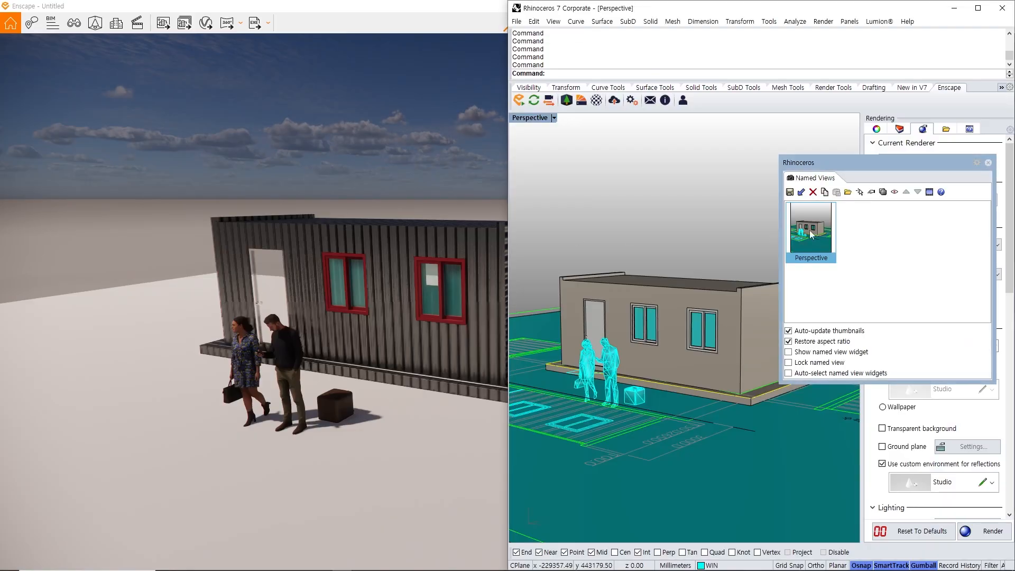
- Turn Enscape's camera synchronization off and back on in Rhino, and return to the Enscape window
click(552, 102)
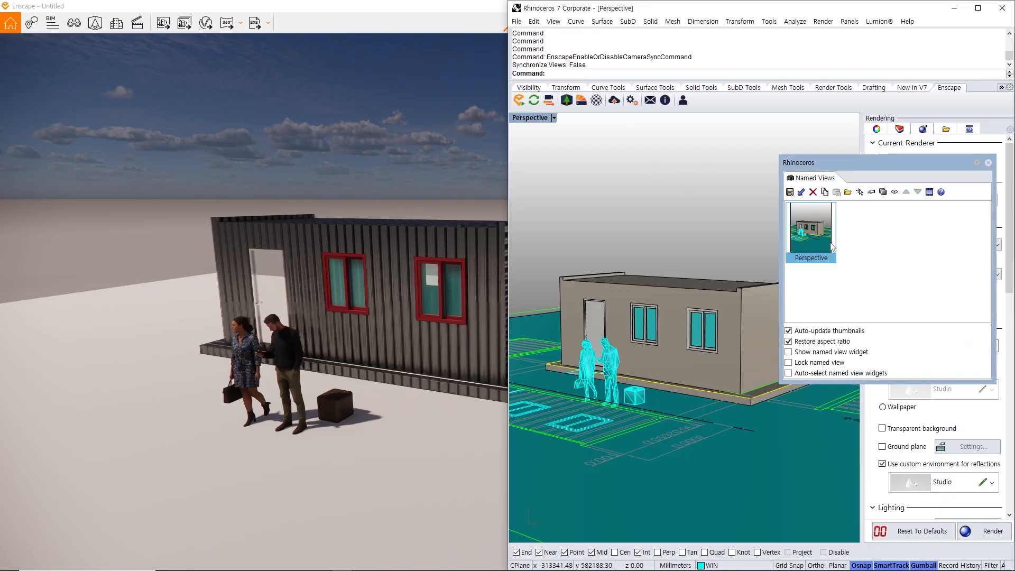
click(553, 102)
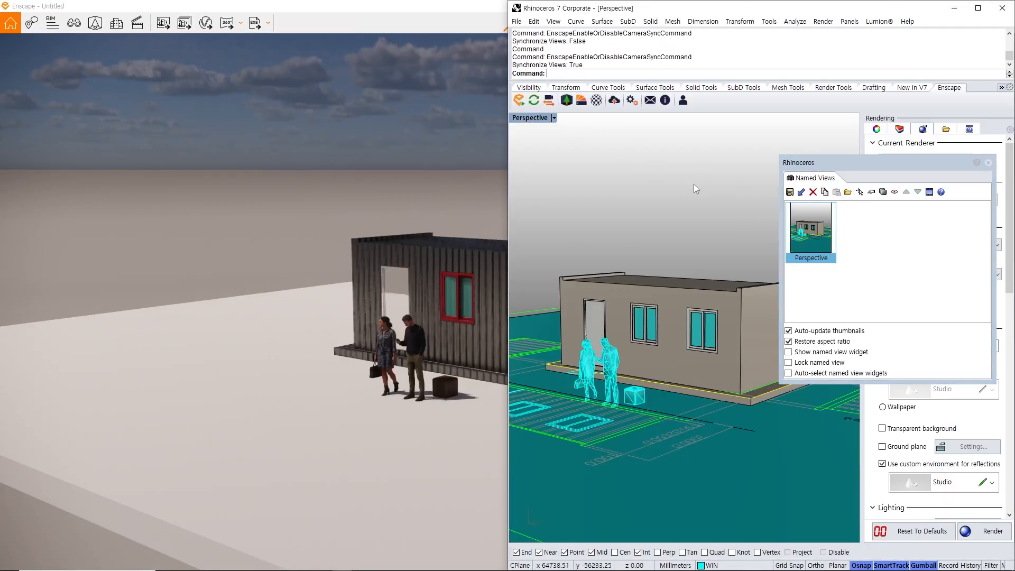
click(414, 170)
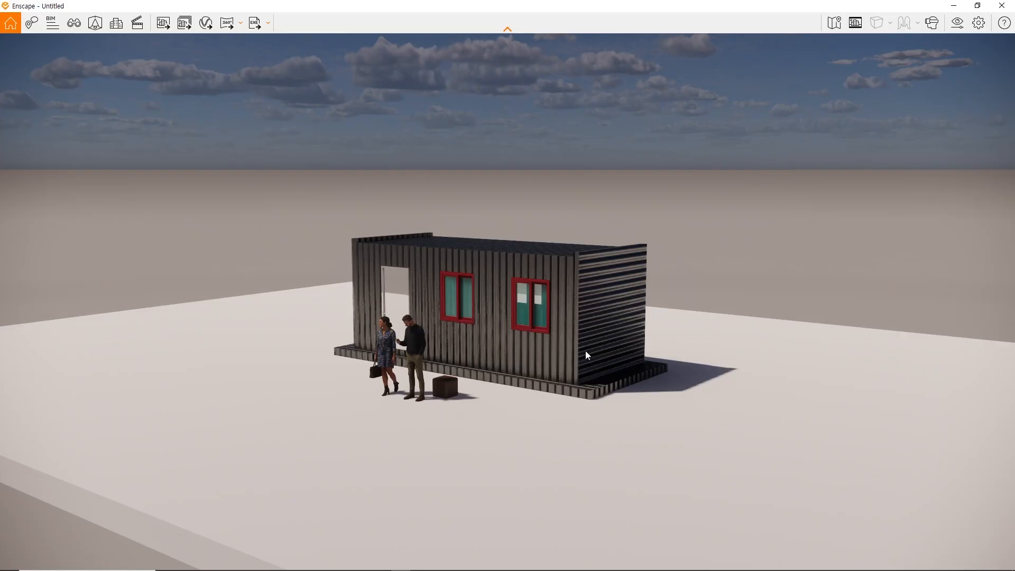
key(alt+Tab)
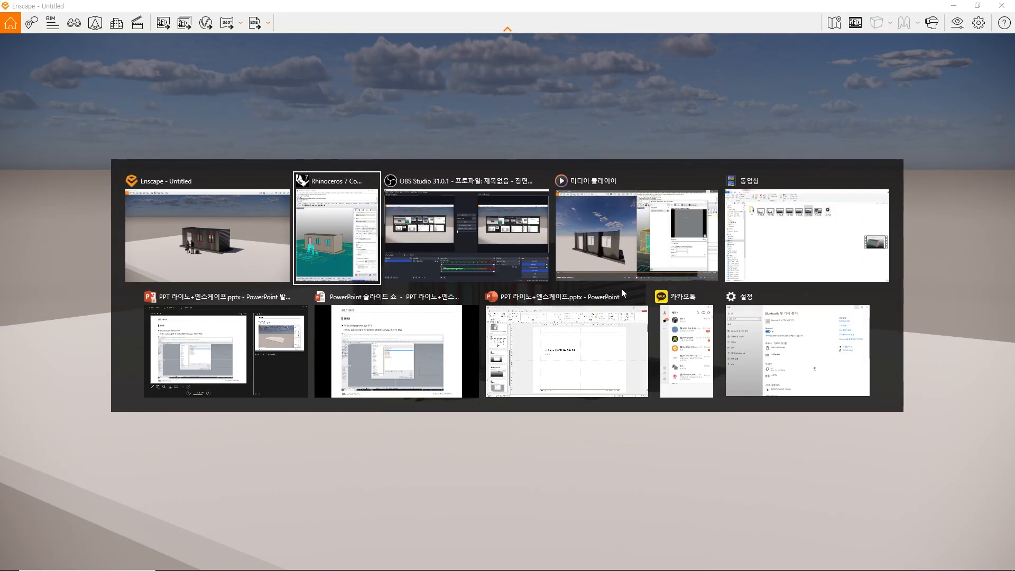
click(260, 216)
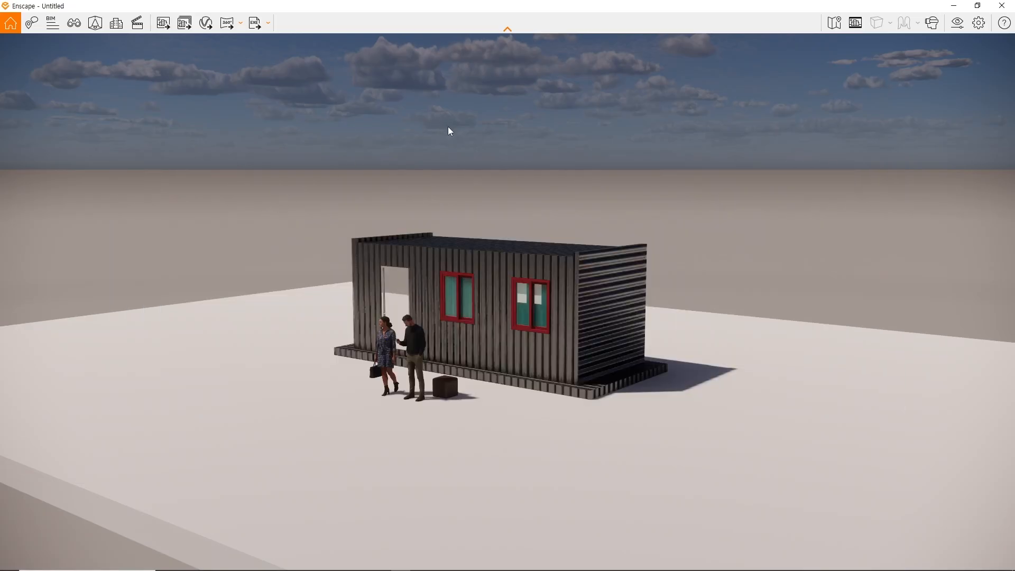
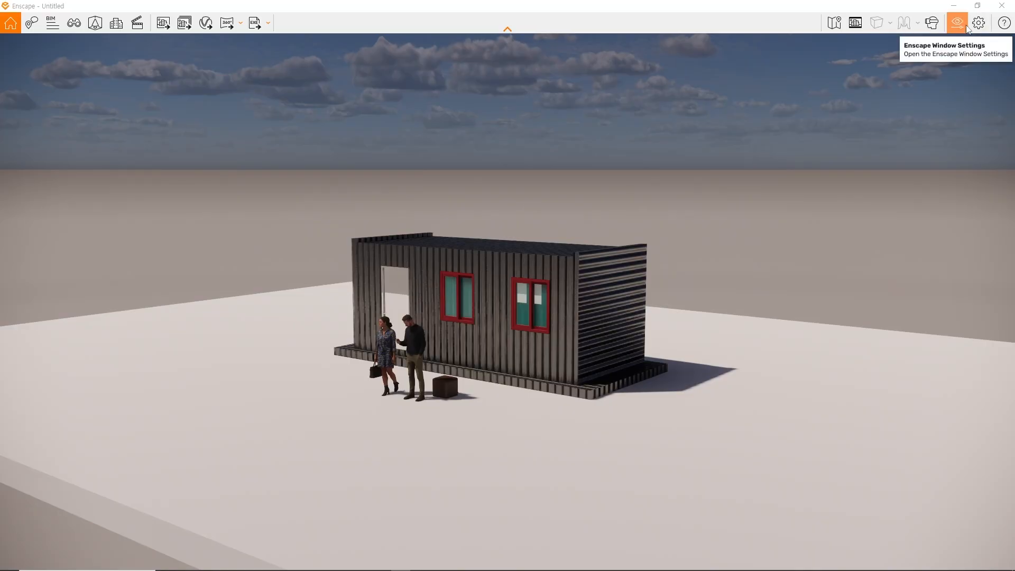
- Open Enscape's Visual Settings clear of the container, try the White, Polystyrol and Light View style modes, and return the mode to None
click(958, 22)
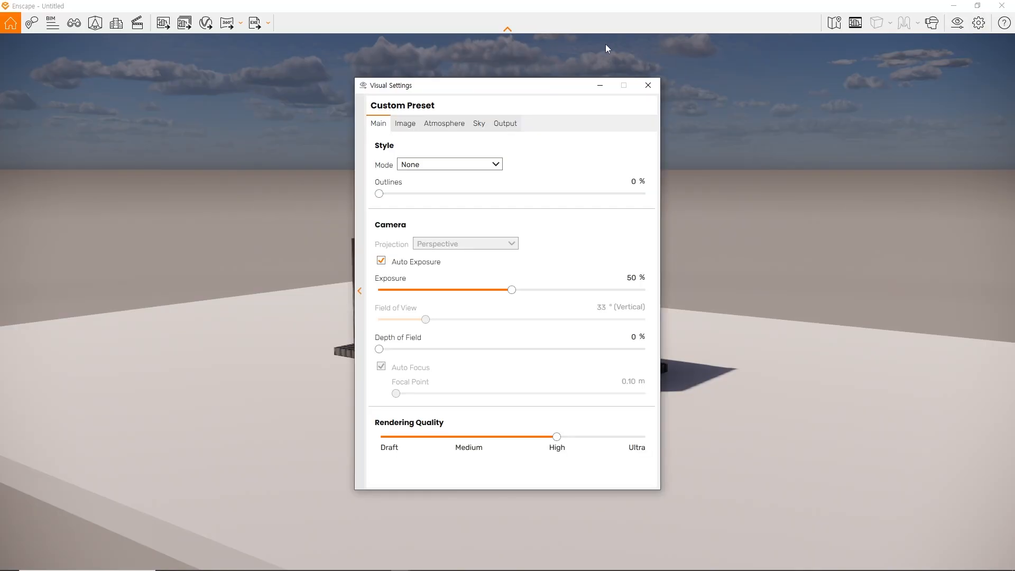
drag(491, 89, 831, 97)
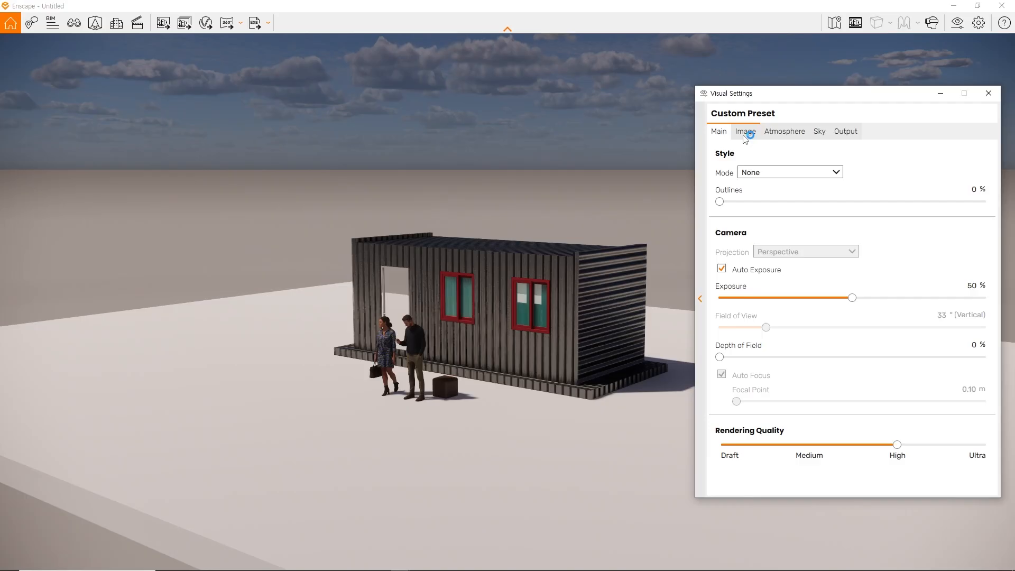
click(780, 174)
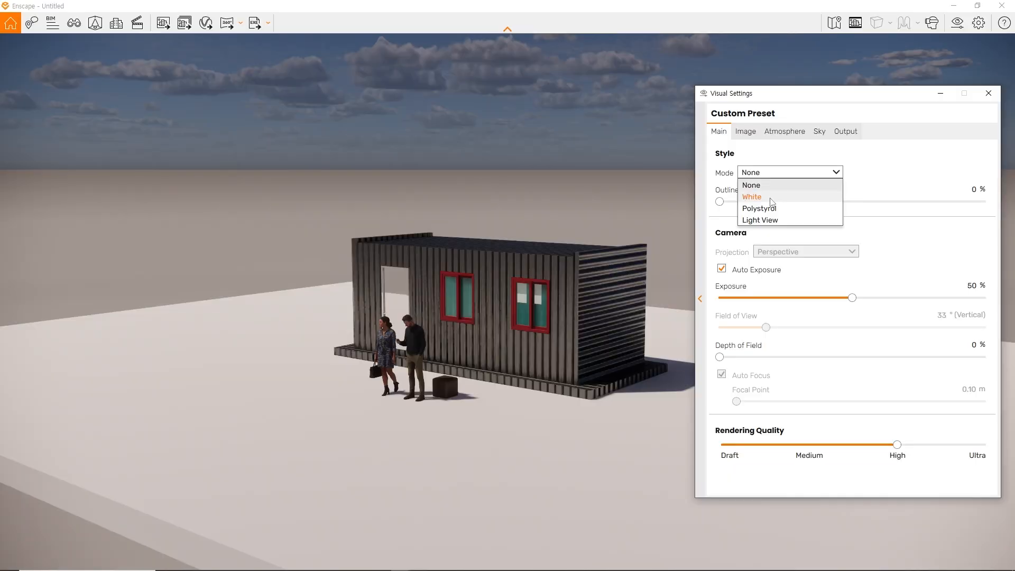
click(770, 195)
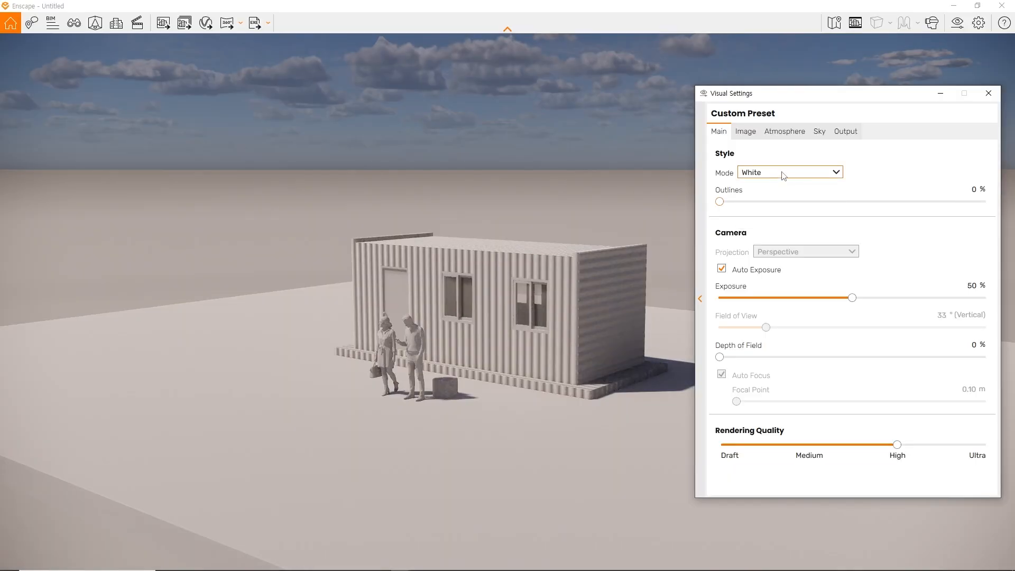
click(783, 173)
click(765, 209)
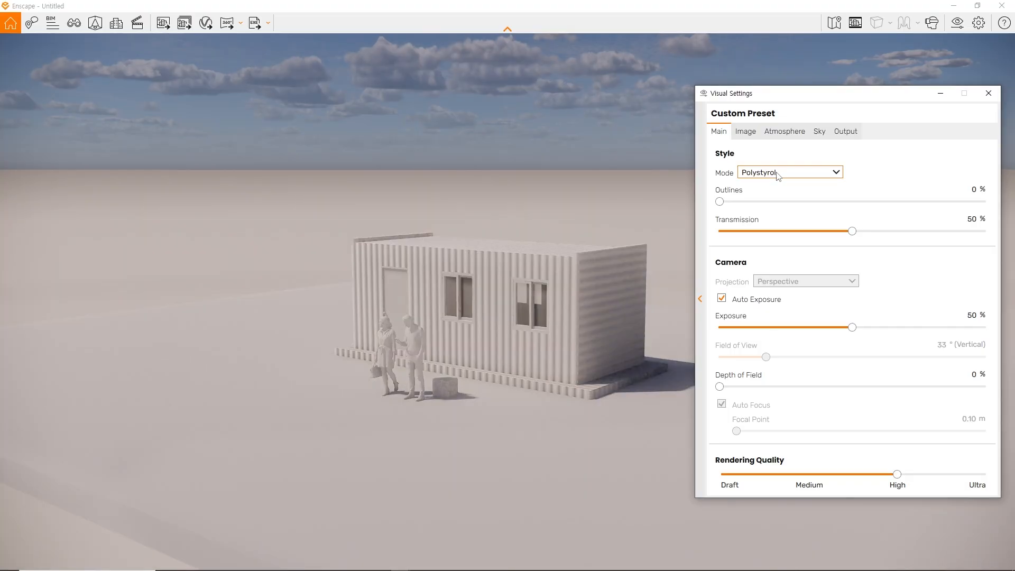
click(778, 174)
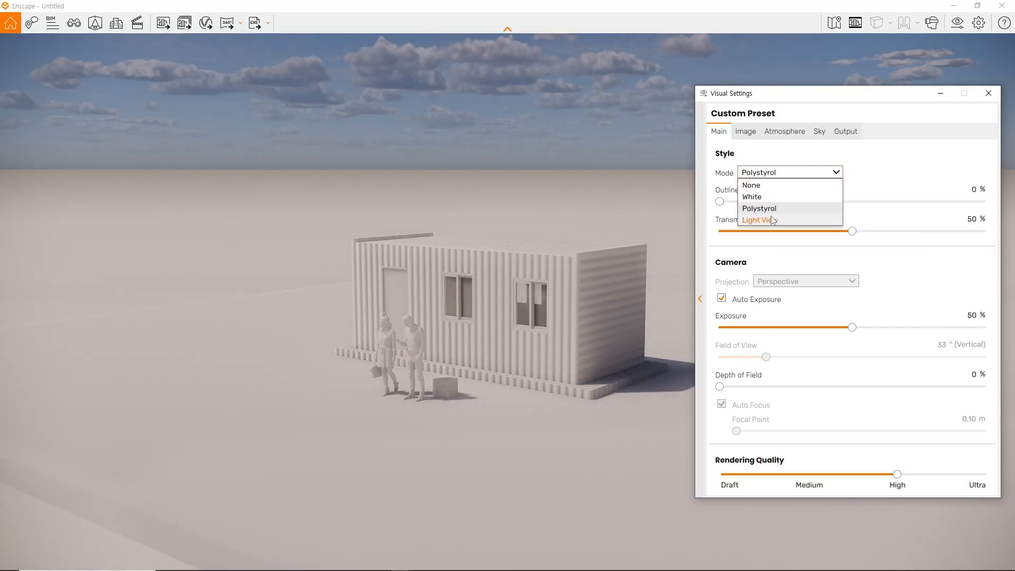
click(770, 219)
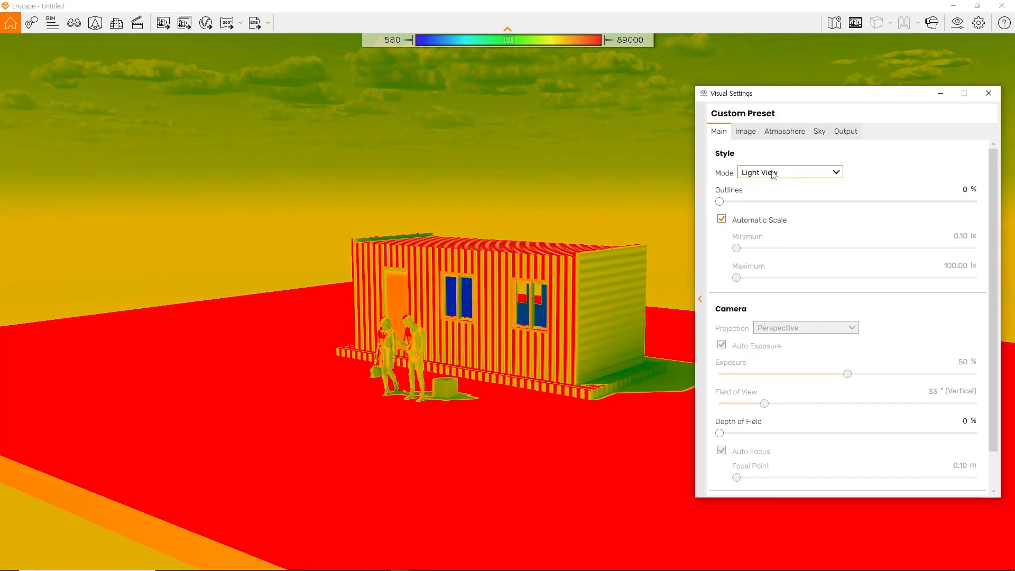
click(772, 177)
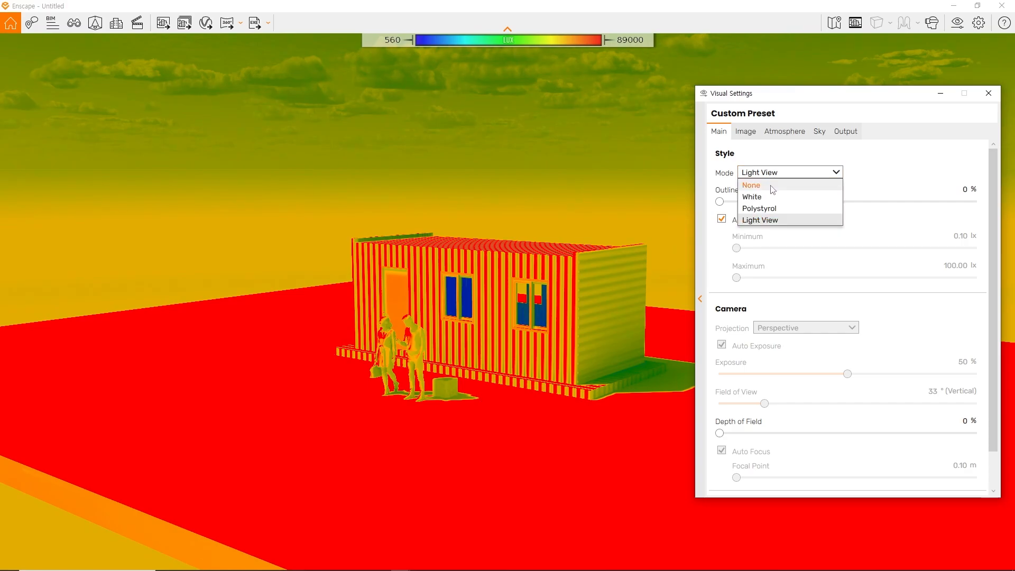
click(772, 186)
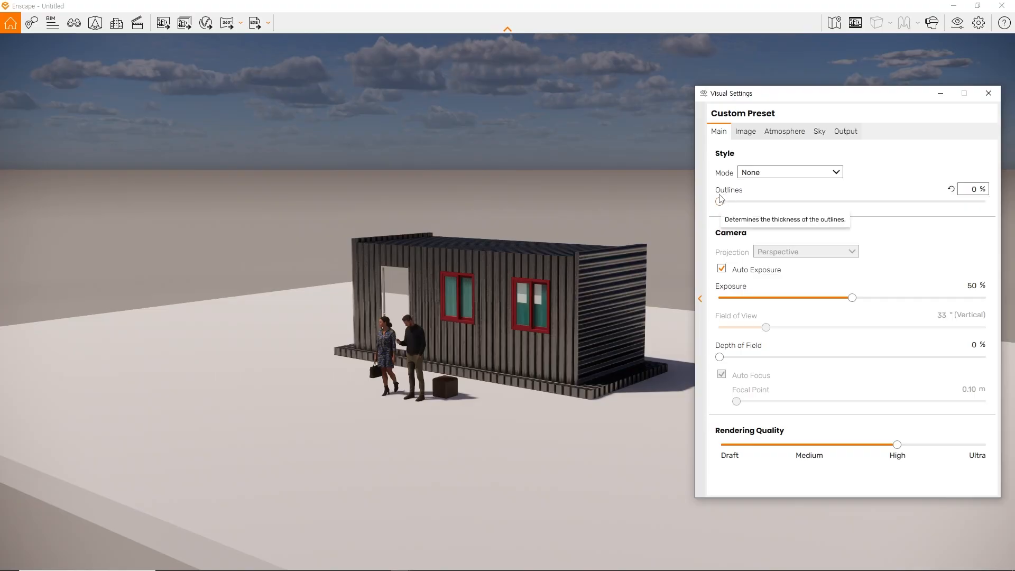
- Try heavier and lighter model outlines, and set Outlines to 20%
drag(719, 202, 807, 209)
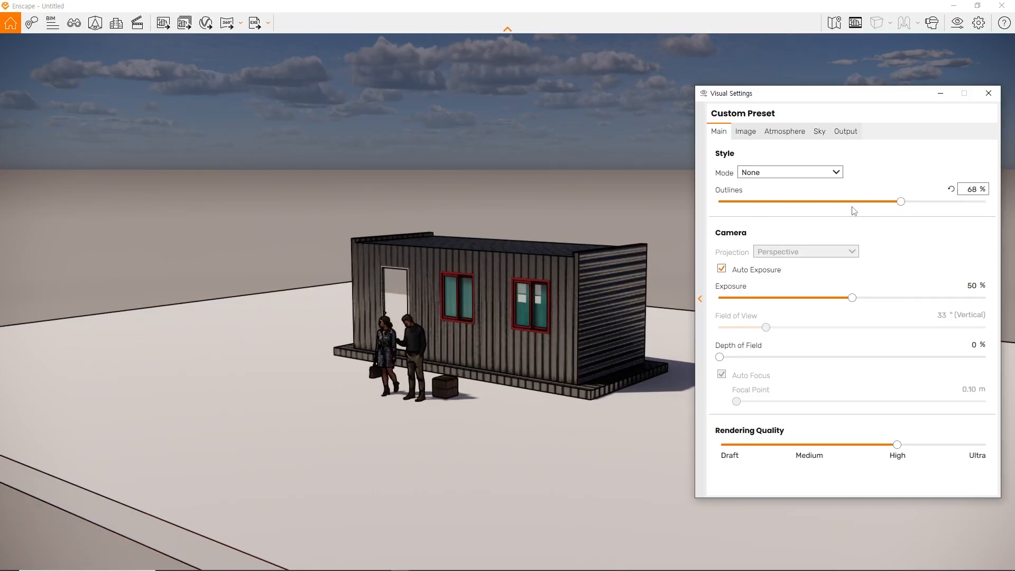
drag(902, 207, 780, 207)
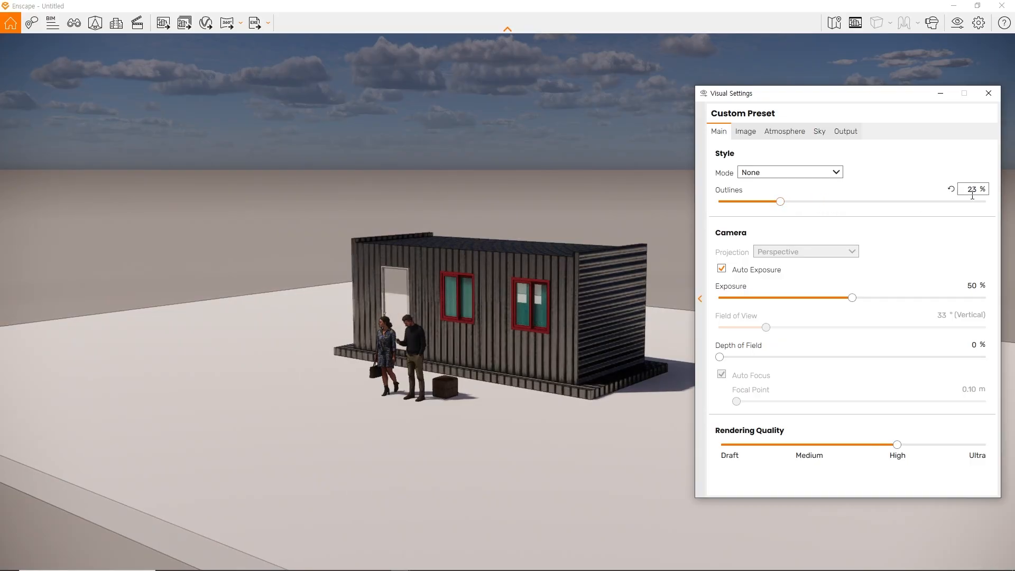
text(20)
click(596, 167)
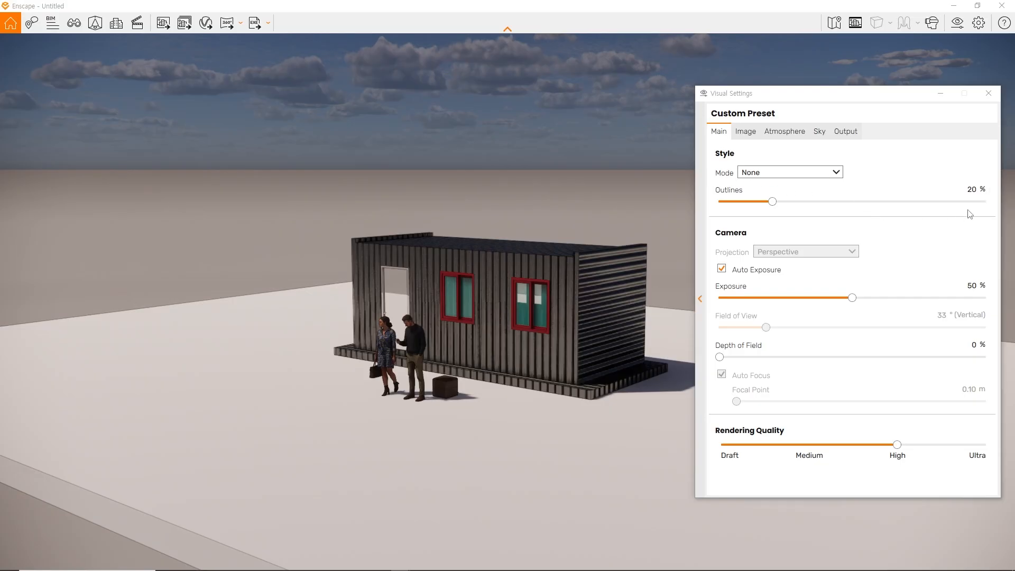
- Try exposures of 6% and 41% with Auto Exposure off and on, leaving Auto Exposure enabled
click(756, 271)
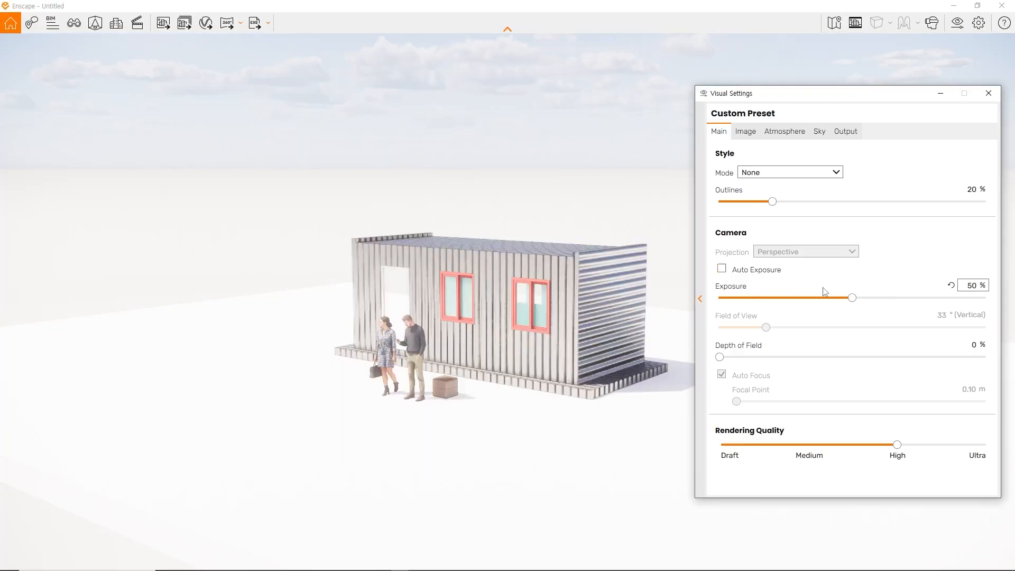
drag(851, 301, 739, 307)
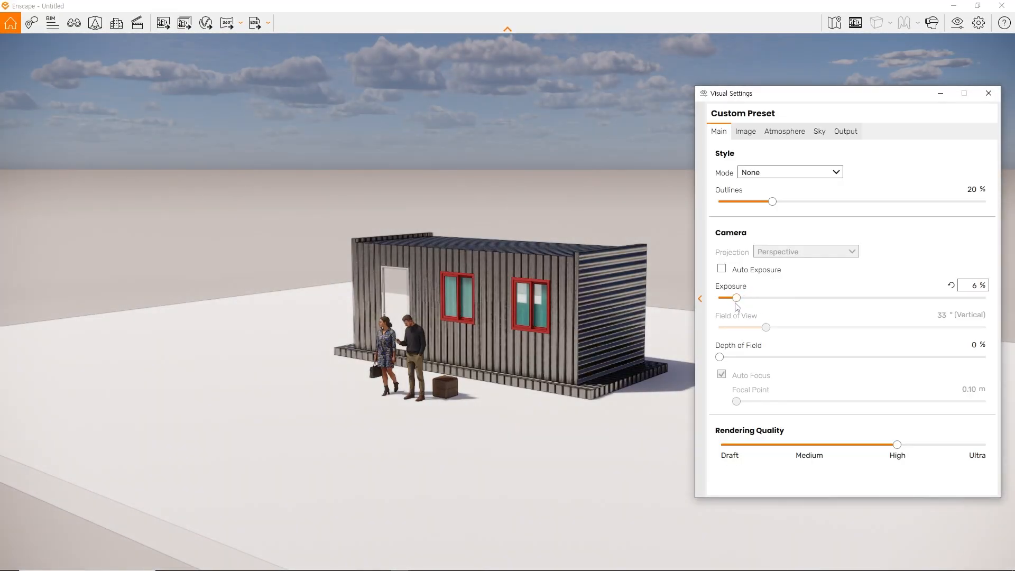
click(723, 269)
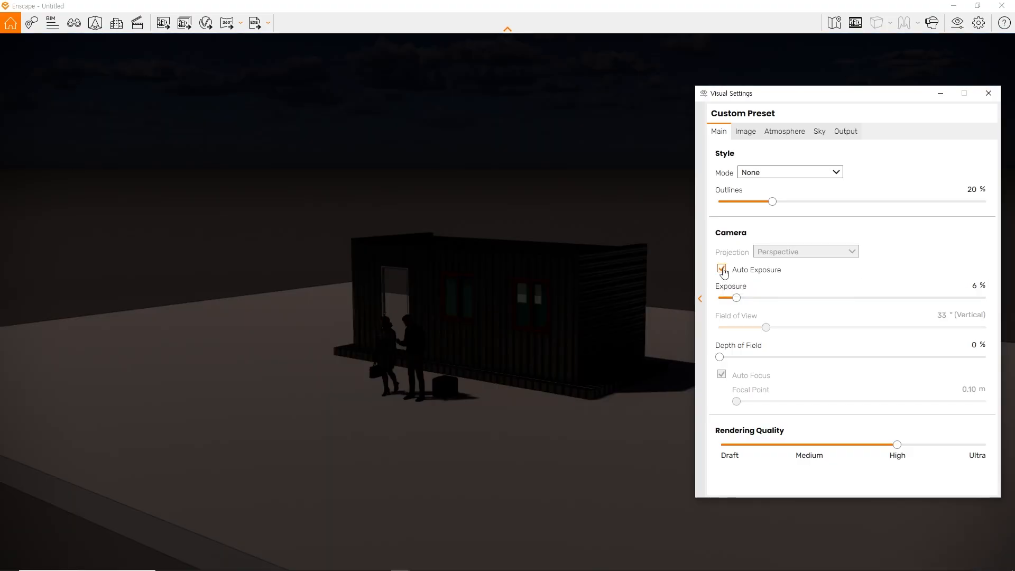
drag(736, 298, 829, 301)
click(749, 276)
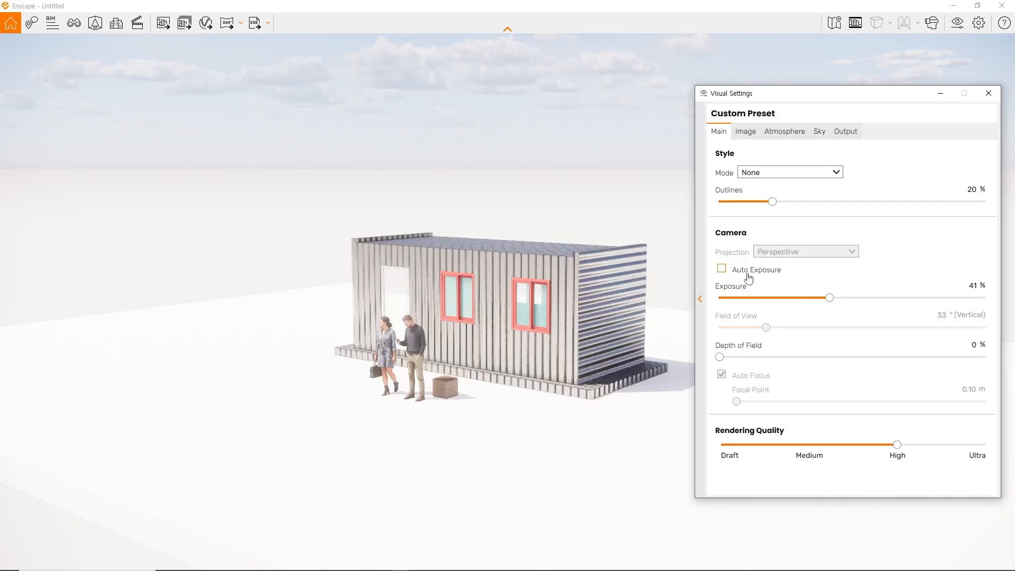
click(748, 276)
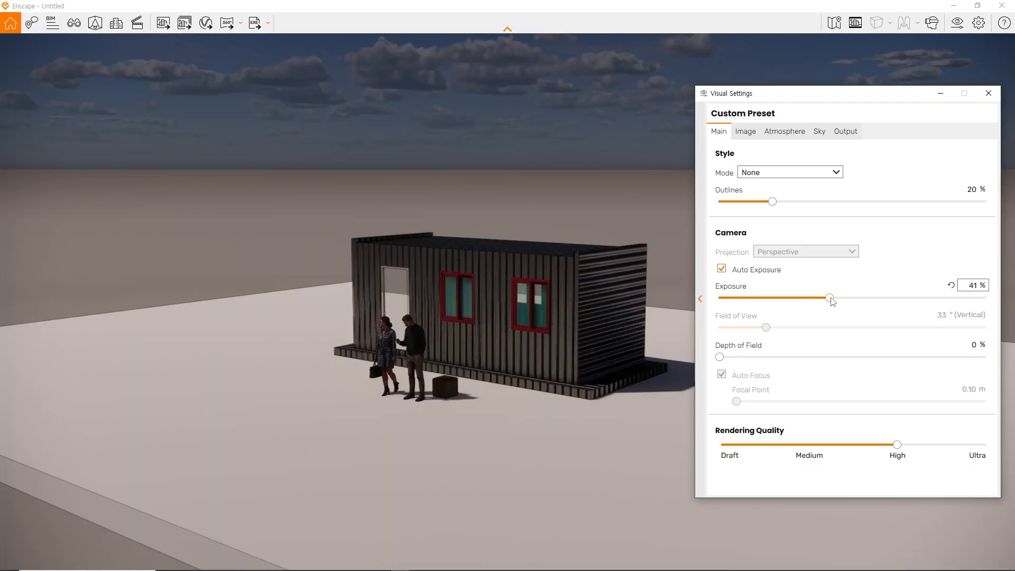
- Set the camera exposure to 26%, the depth of field to 0% and the rendering quality to High
drag(831, 300, 793, 296)
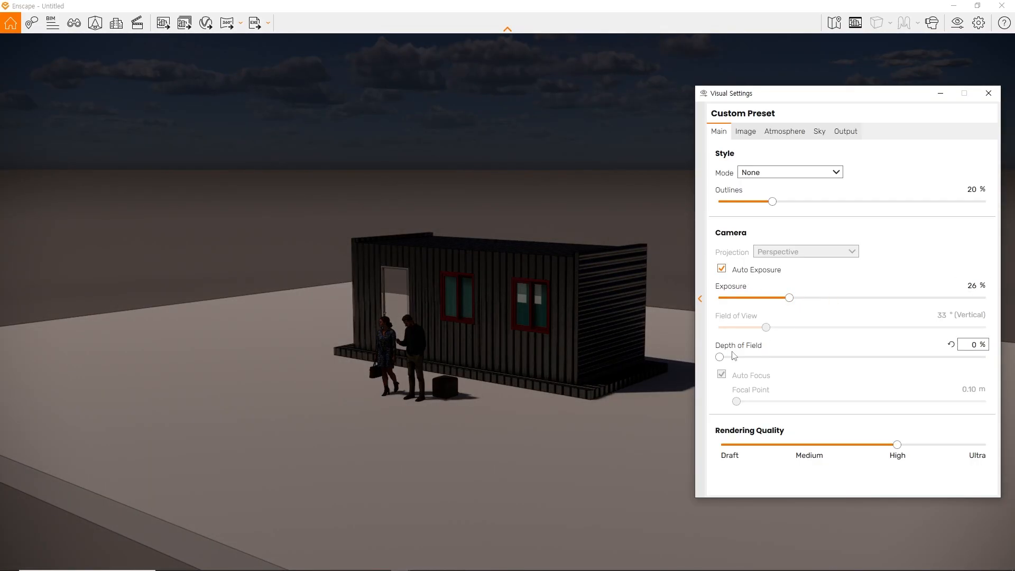
mouse_move(720, 358)
mouse_down()
mouse_move(1007, 359)
mouse_move(732, 365)
mouse_move(970, 372)
mouse_move(777, 359)
mouse_move(994, 361)
mouse_move(718, 358)
mouse_up()
mouse_move(899, 448)
mouse_down()
mouse_move(983, 446)
mouse_move(861, 453)
mouse_move(1010, 451)
mouse_move(878, 450)
mouse_move(980, 447)
mouse_move(892, 450)
mouse_move(979, 448)
mouse_move(902, 447)
mouse_up()
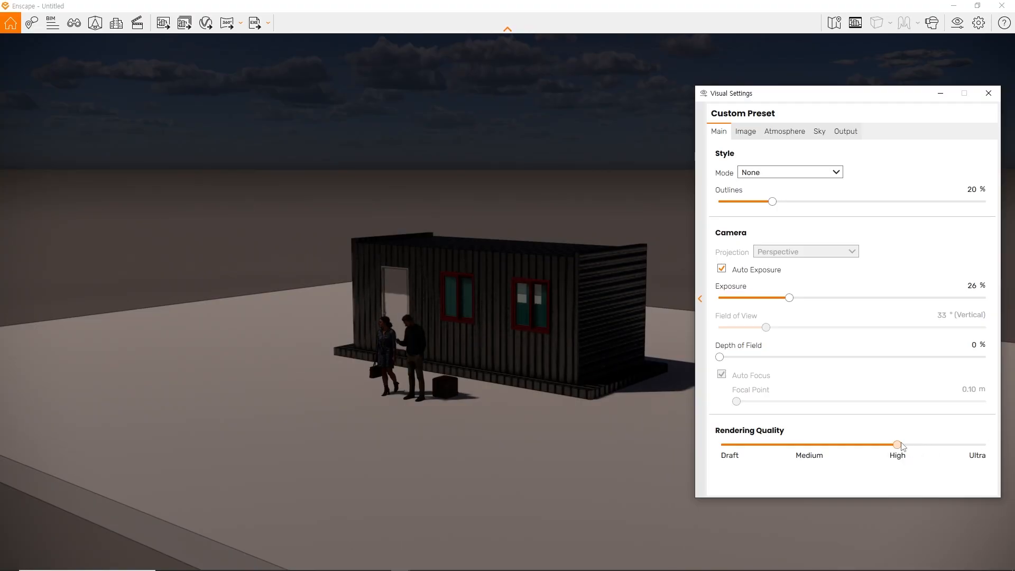
- Compare the image with Auto Contrast off and on, try stronger highlights, and leave Auto Contrast enabled
click(746, 136)
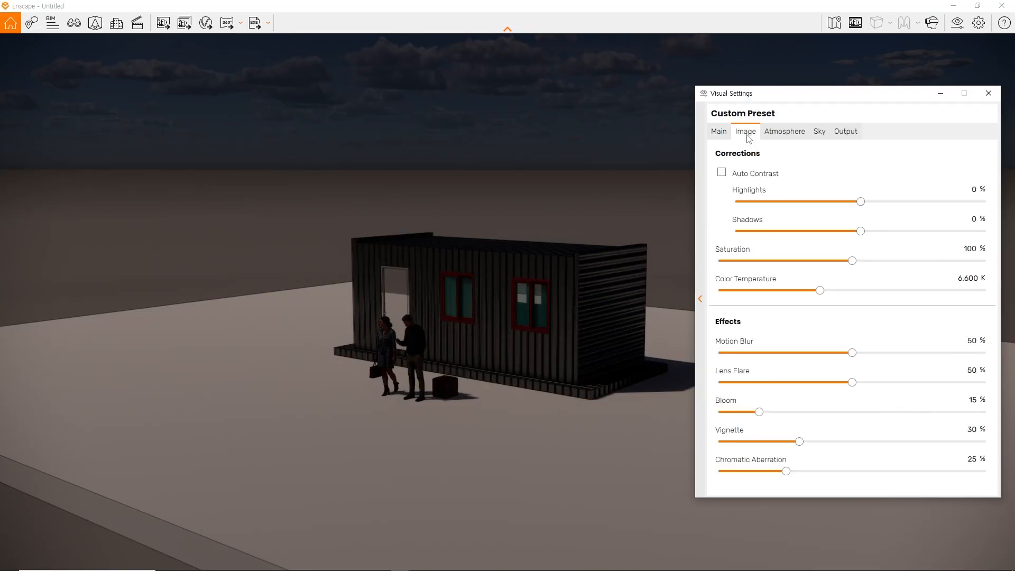
click(754, 179)
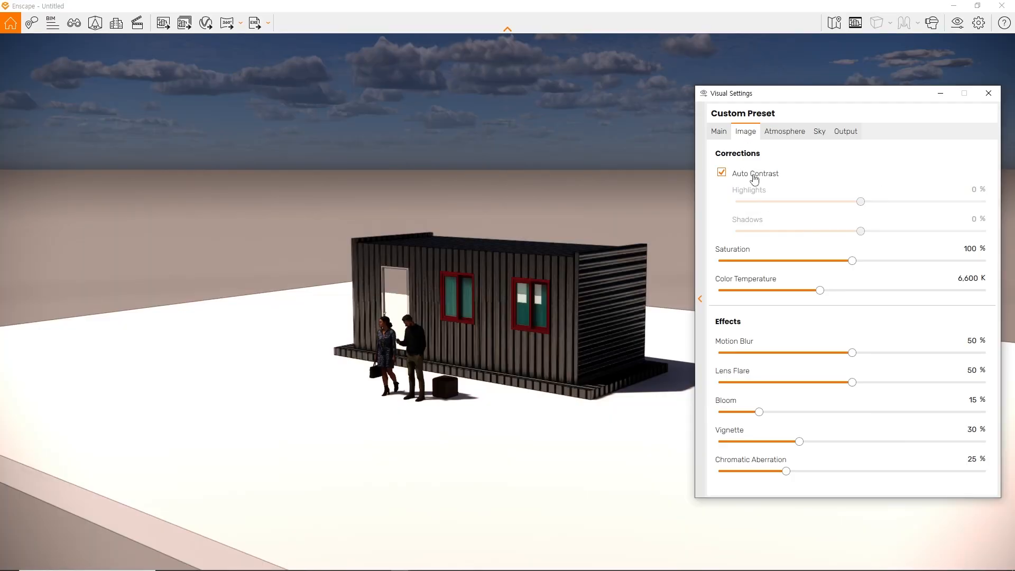
click(755, 178)
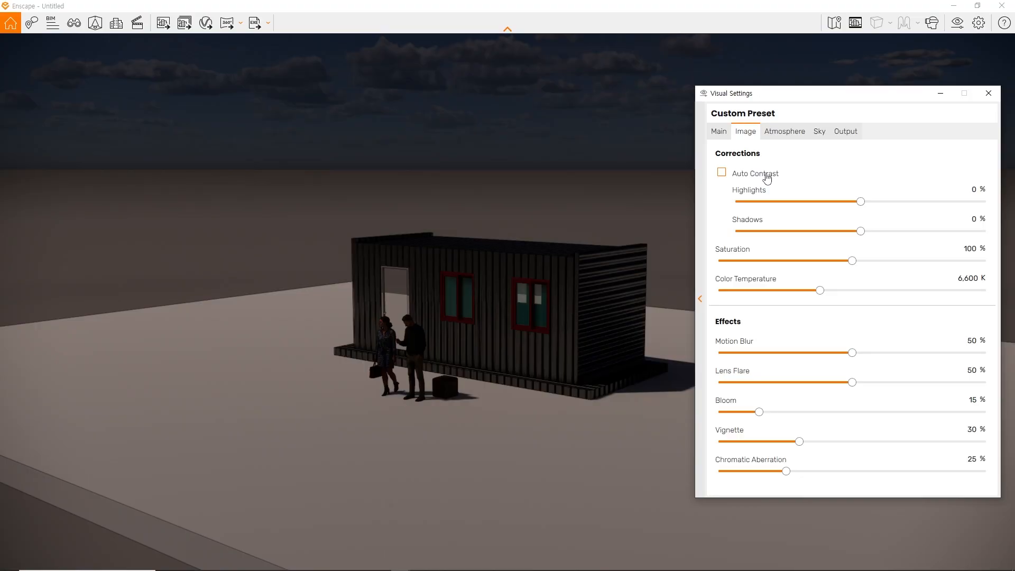
drag(861, 202, 903, 204)
click(766, 178)
click(764, 182)
click(742, 175)
- Set saturation to 76%, color temperature to 6,610 K, lens flare to 54%, bloom to 43%, vignette to 52% and chromatic aberration to 50%
drag(852, 267, 820, 291)
drag(852, 353, 862, 384)
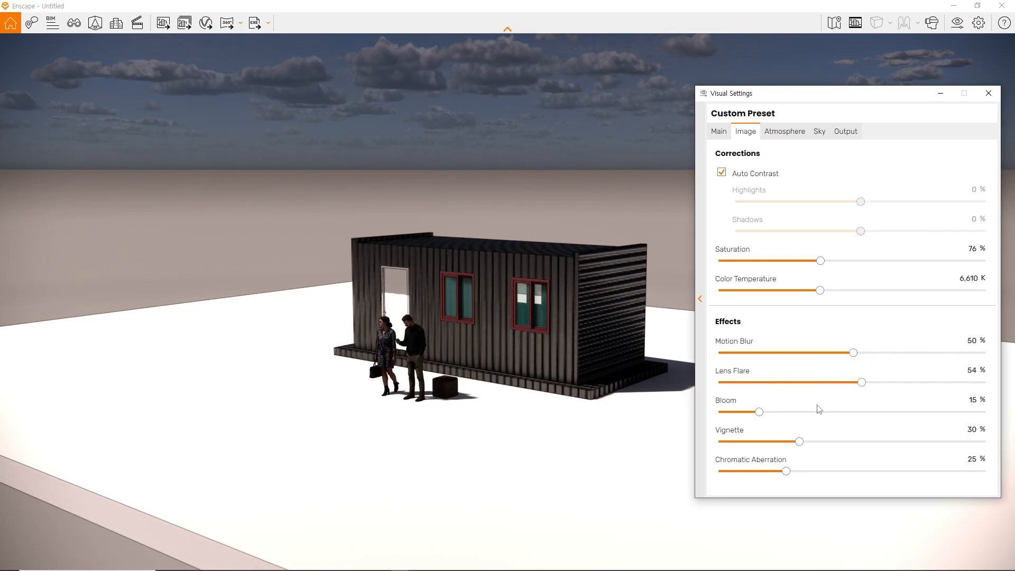
drag(761, 413, 832, 413)
drag(799, 442, 859, 442)
drag(787, 472, 850, 471)
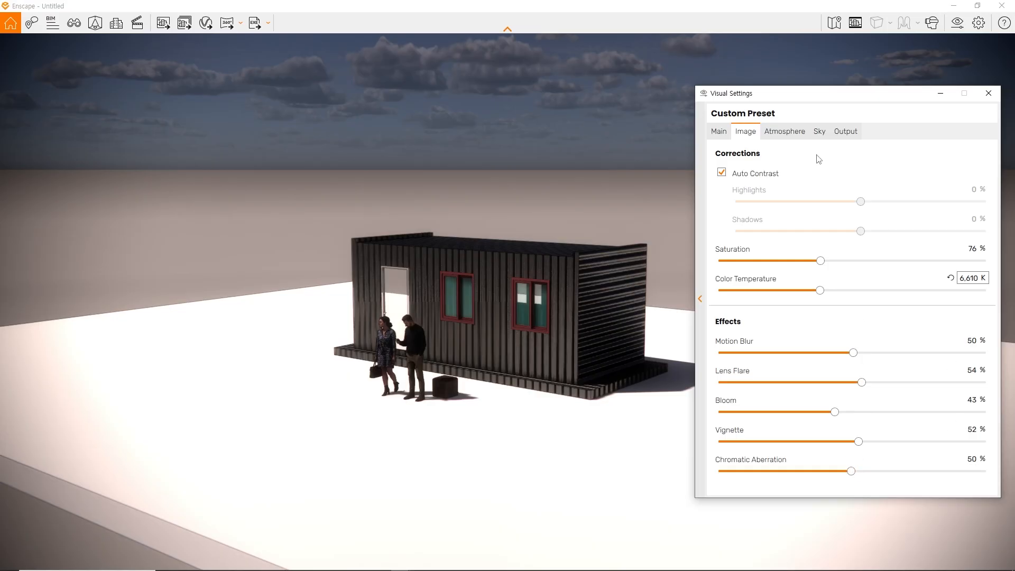
- Try a fog intensity of 19%, set the fog height to 1 m, and bring the fog intensity to 0%
click(786, 132)
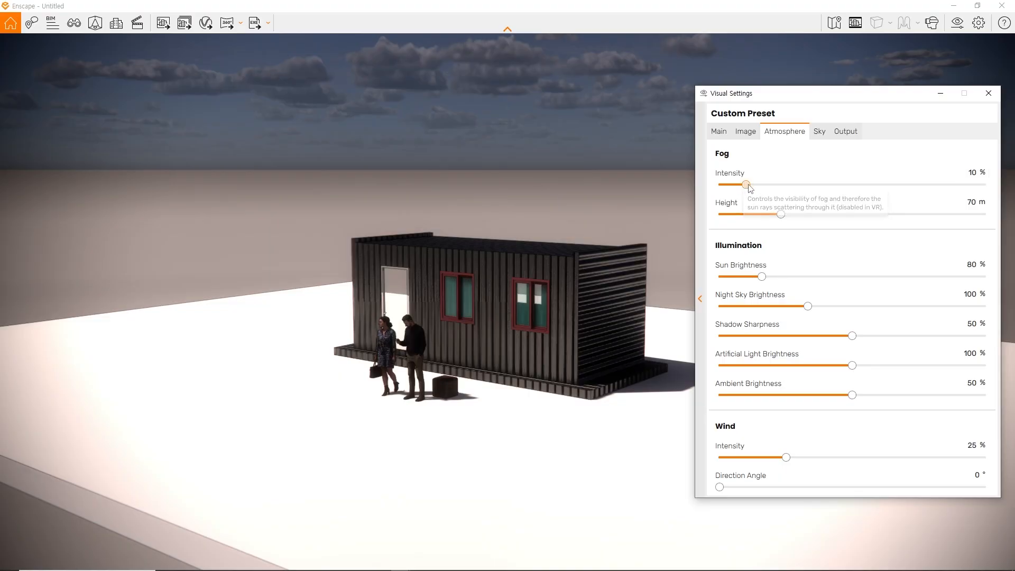
drag(746, 185, 771, 186)
drag(812, 222, 720, 216)
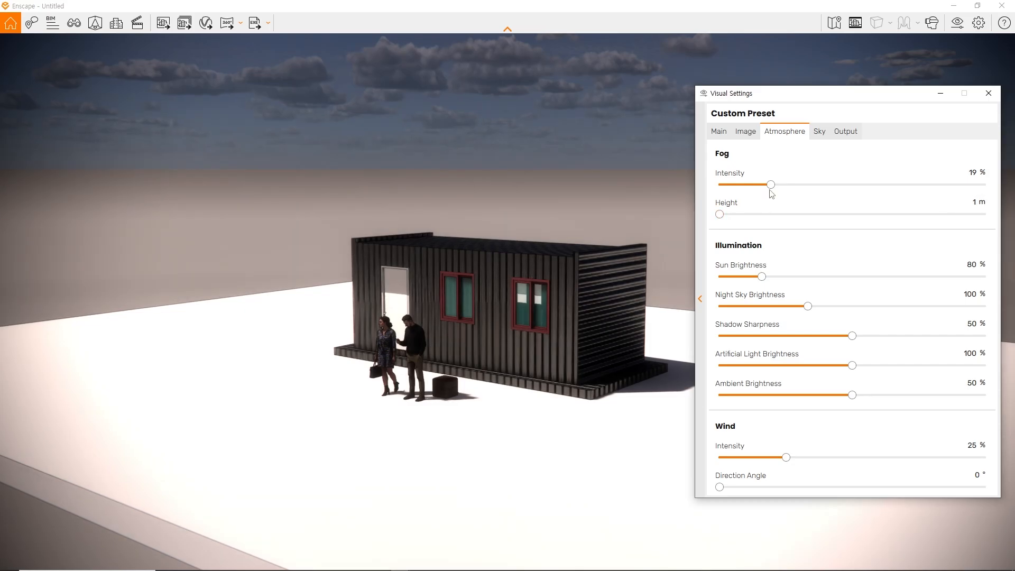
drag(770, 185, 674, 198)
- Reduce the image's chromatic aberration, vignette, bloom and lens flare to 0%, and lower motion blur to its minimum
click(745, 138)
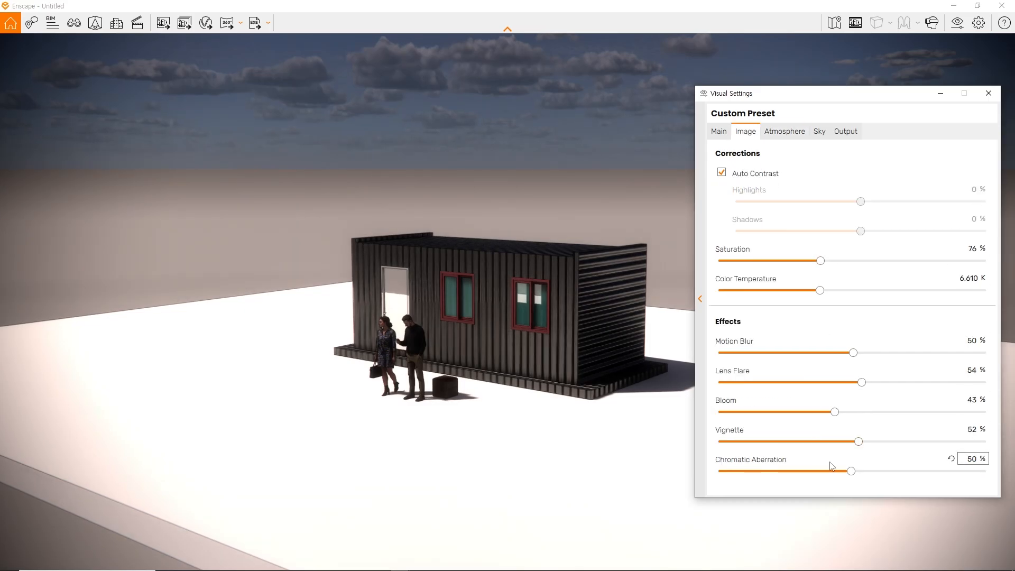
drag(851, 471, 720, 471)
drag(859, 441, 719, 441)
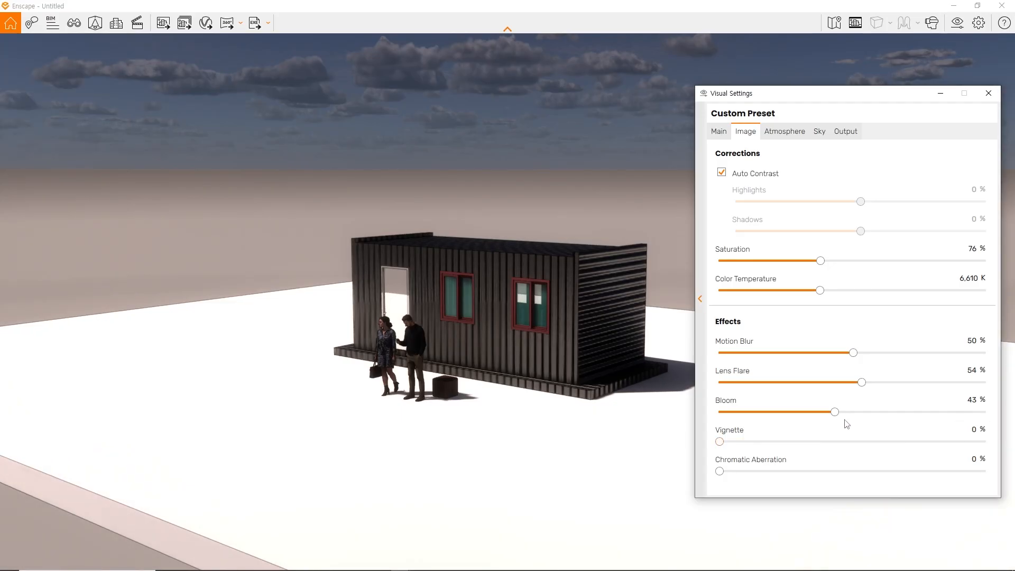
drag(835, 412, 720, 412)
drag(858, 383, 719, 383)
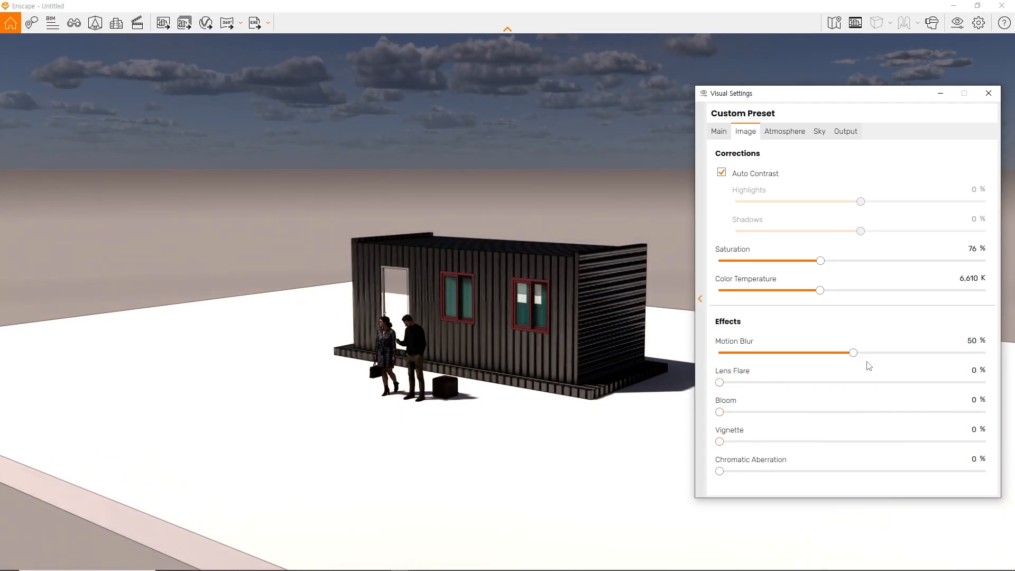
drag(852, 353, 688, 337)
- Raise the sun brightness to 99% and shift the scene's time of day to twilight
click(799, 136)
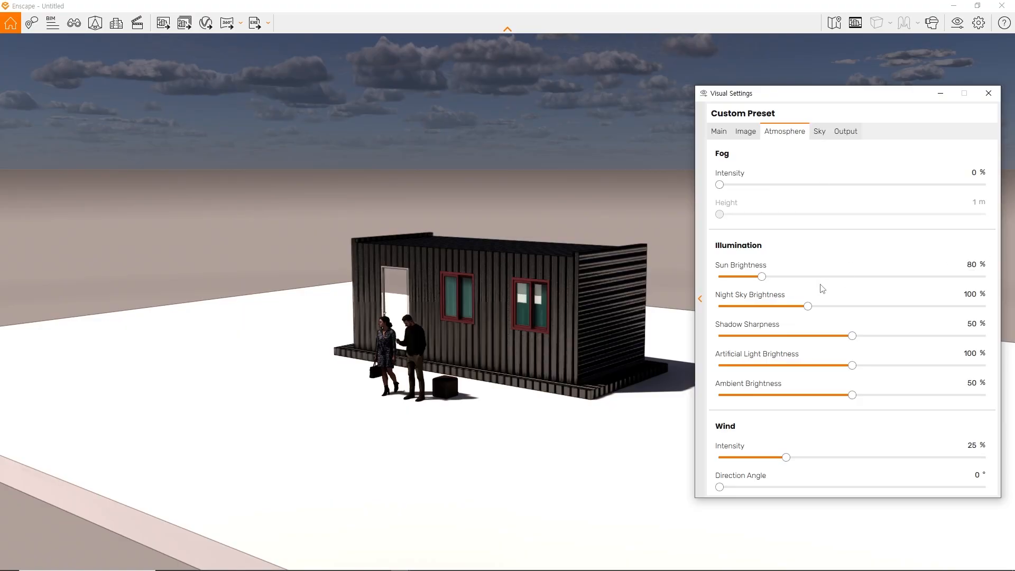
mouse_move(762, 277)
mouse_down()
mouse_move(859, 276)
mouse_move(757, 271)
mouse_move(772, 275)
mouse_up()
click(558, 251)
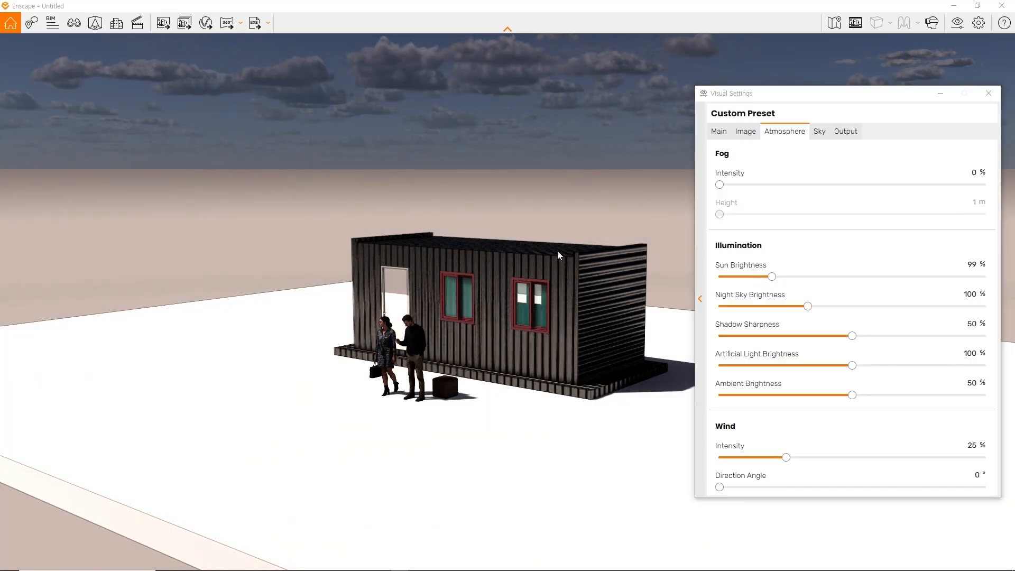
key(u)
key(u)
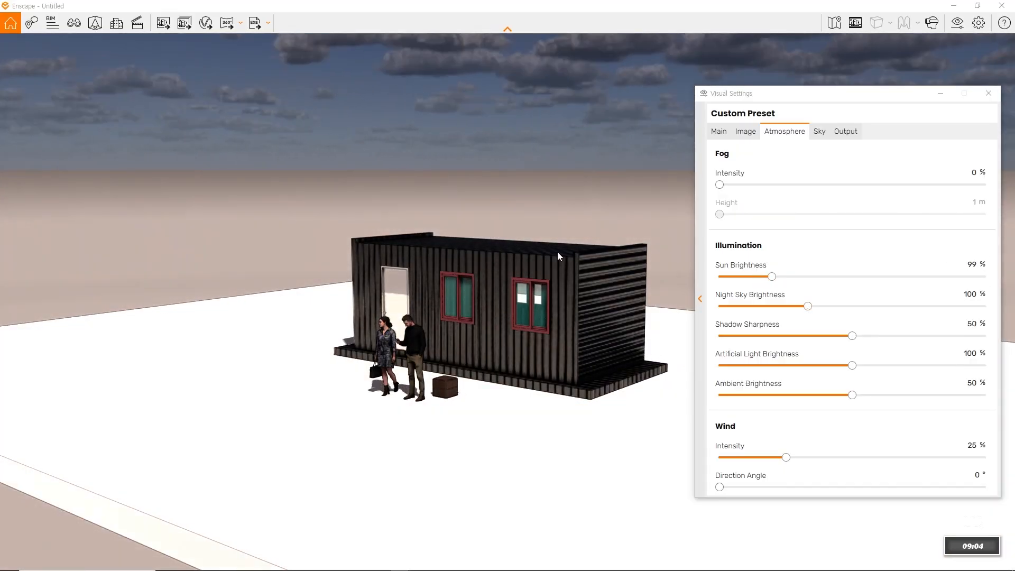
key(u)
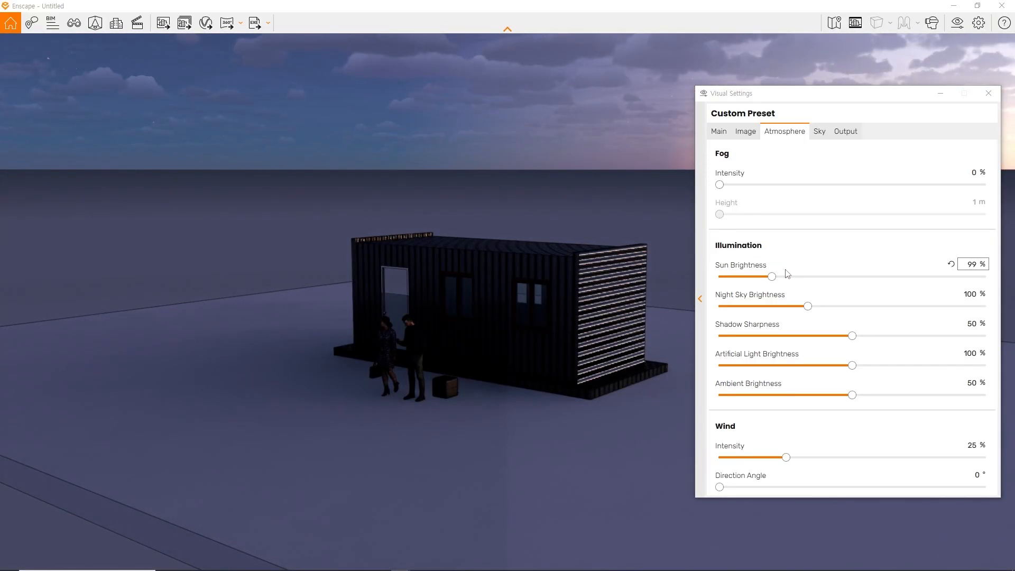
- Set night sky brightness to 96%, shadow sharpness to 37%, artificial light brightness to 55% and ambient brightness to 28%
drag(807, 306, 818, 340)
drag(853, 368, 793, 370)
click(850, 396)
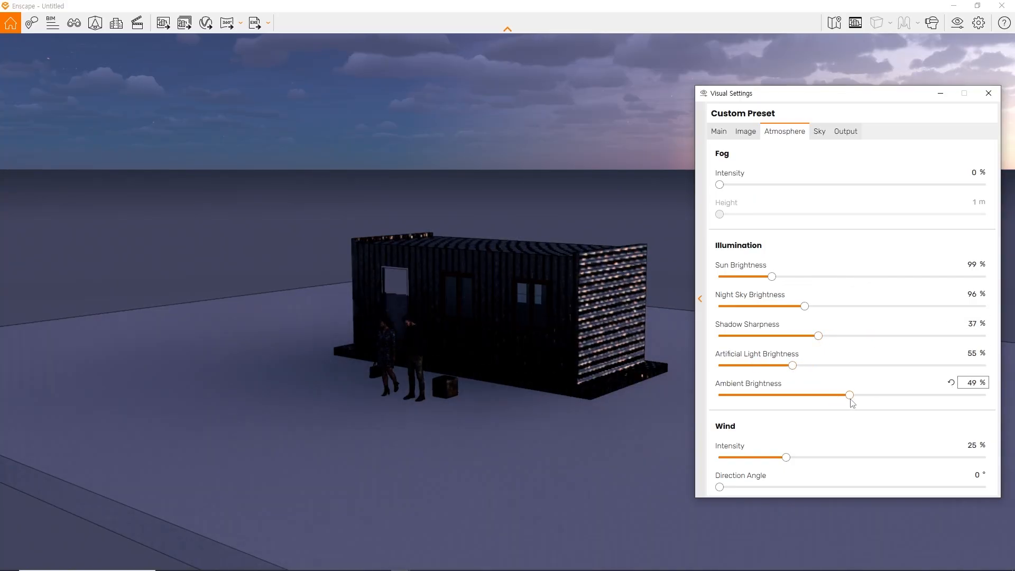
drag(850, 396, 794, 396)
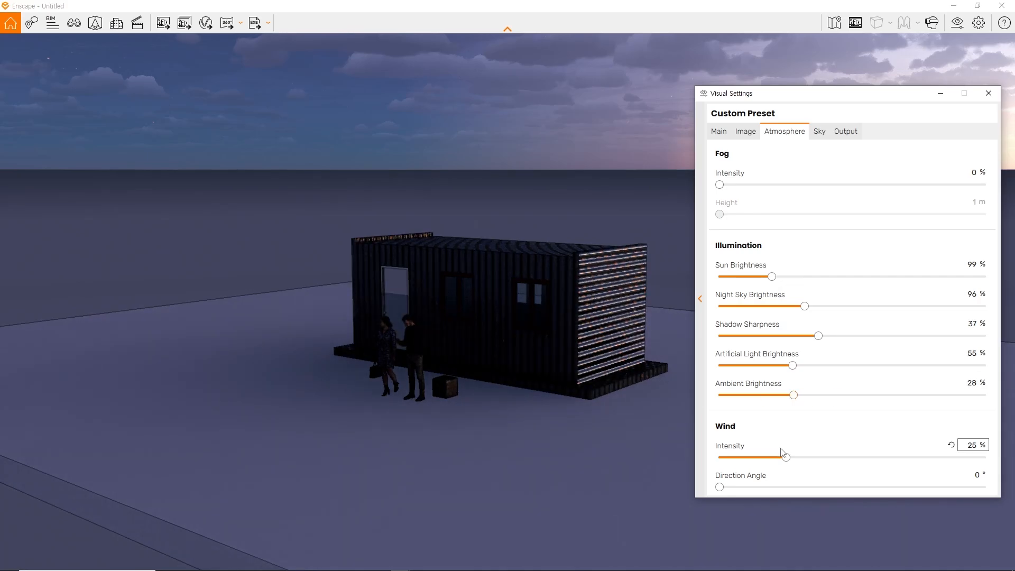
- Set the wind intensity to 30% and its direction angle to 51°
mouse_move(786, 458)
mouse_down()
mouse_move(904, 458)
mouse_move(772, 458)
mouse_up()
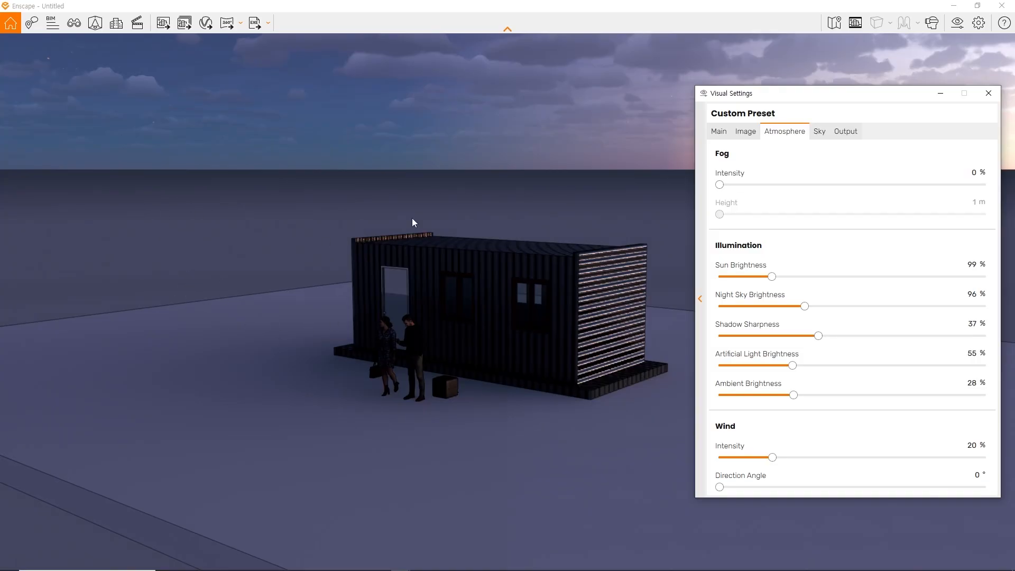
drag(773, 457, 799, 457)
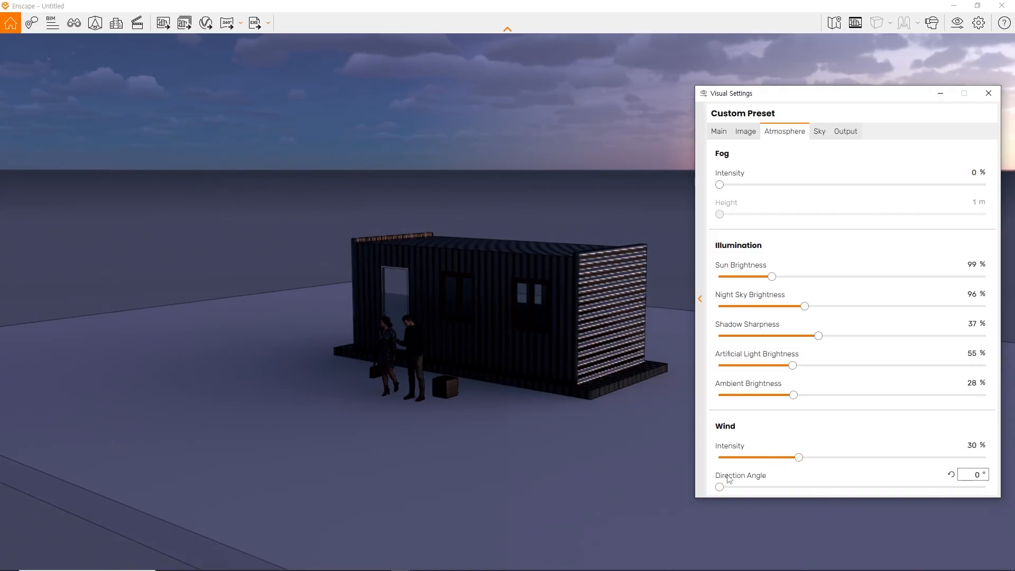
drag(720, 487, 757, 486)
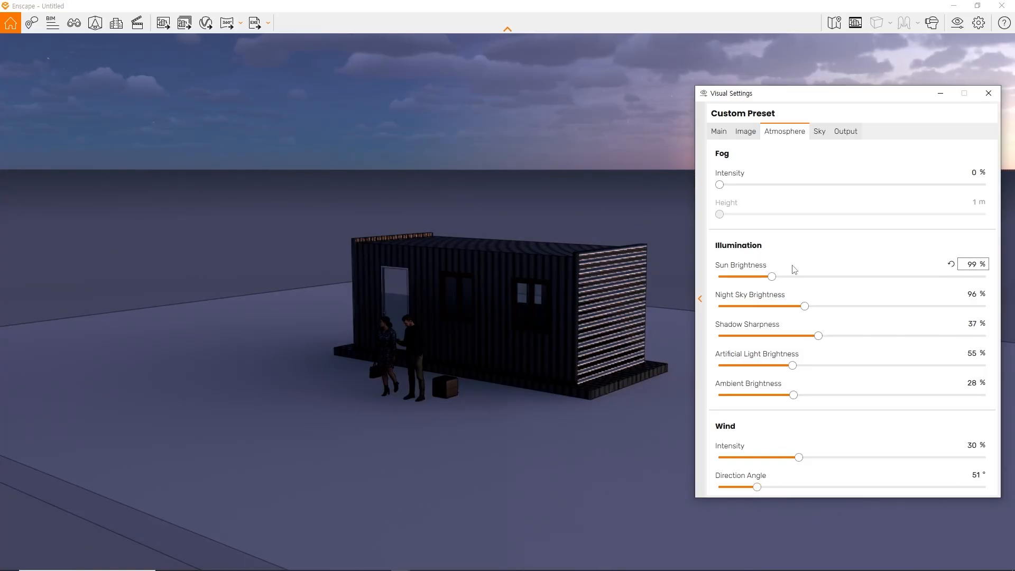
- Try the sky's White Background option, inspect the scene with the settings window minimized, and turn the option off again
click(819, 132)
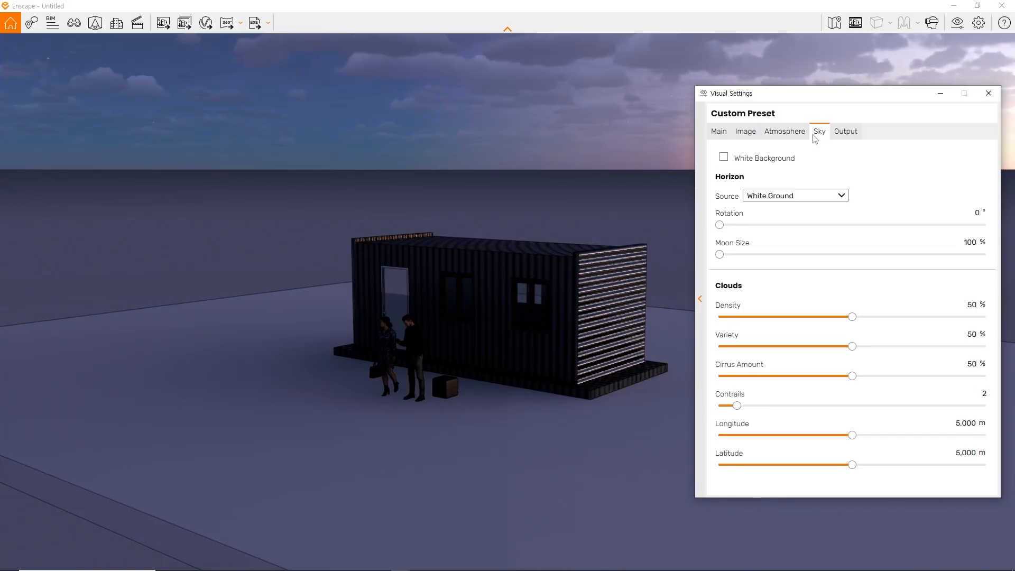
click(777, 164)
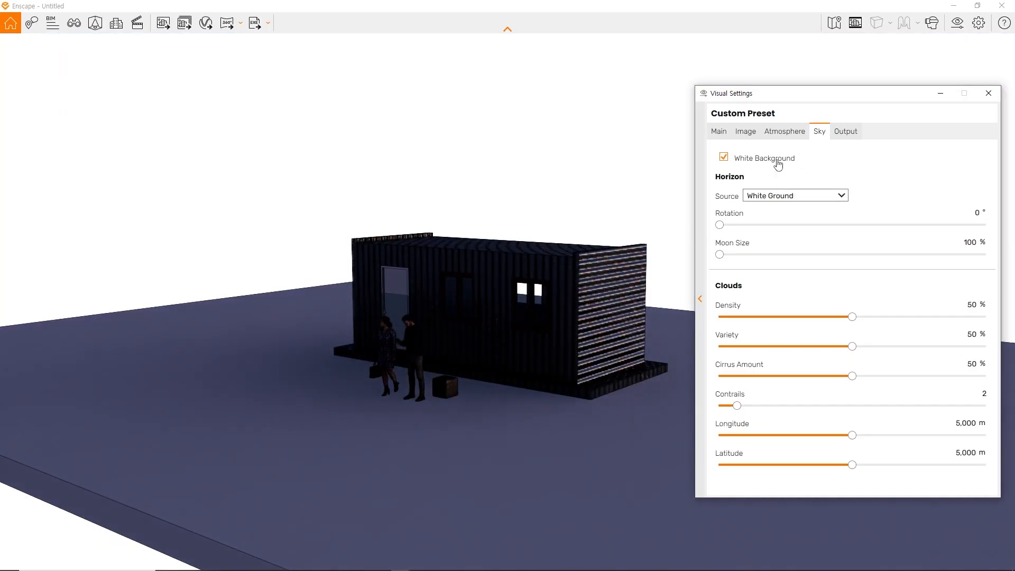
click(942, 94)
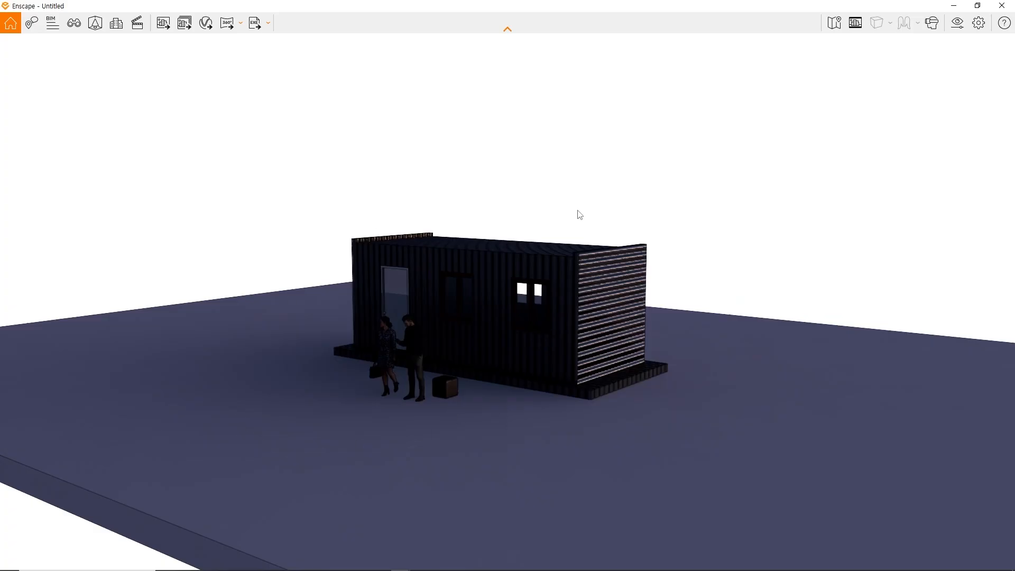
click(957, 22)
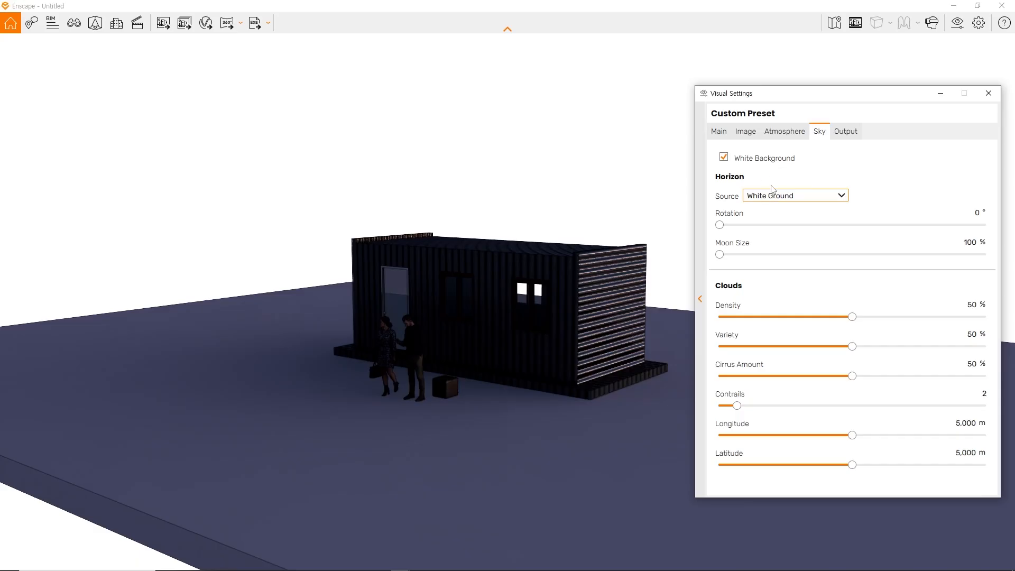
click(759, 197)
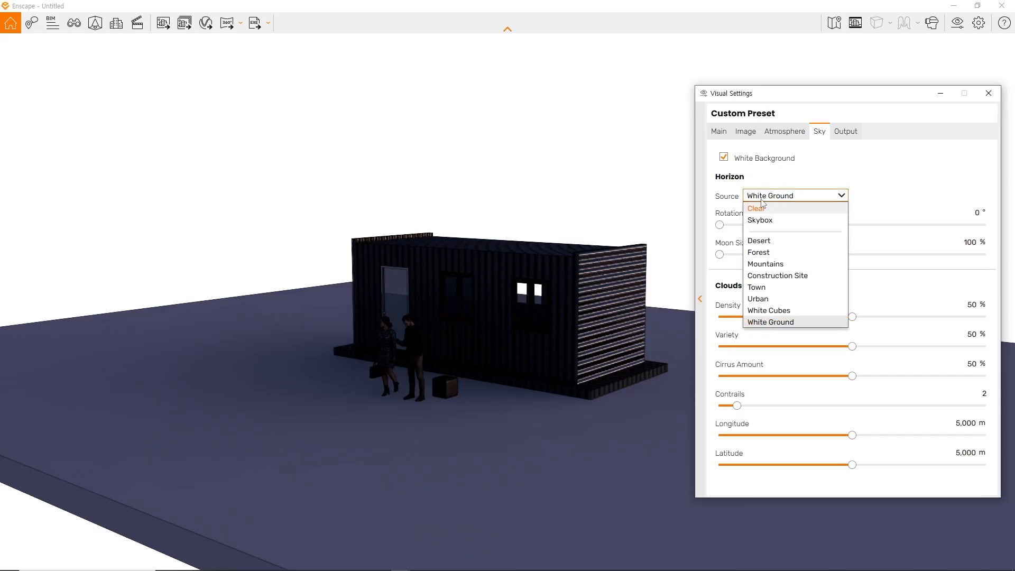
click(742, 176)
click(723, 157)
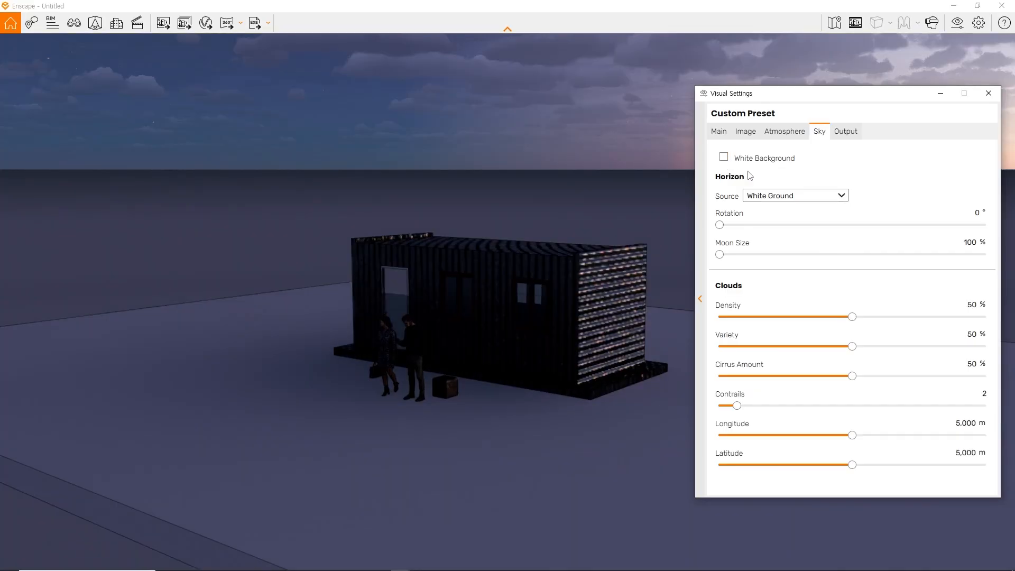
- Try the Clear and Skybox horizon sources, and switch the horizon to Desert
click(771, 195)
click(768, 210)
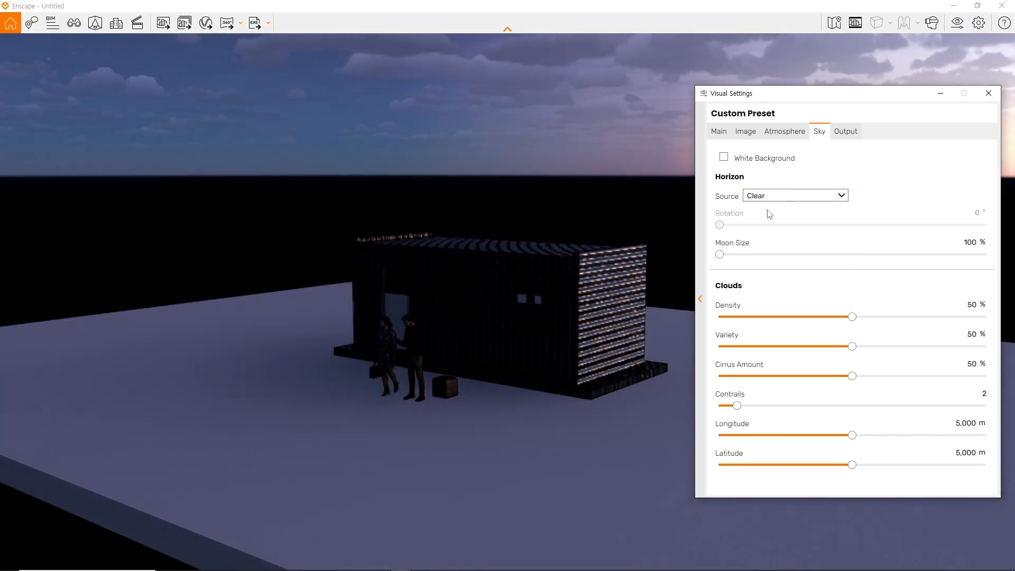
click(776, 198)
click(778, 221)
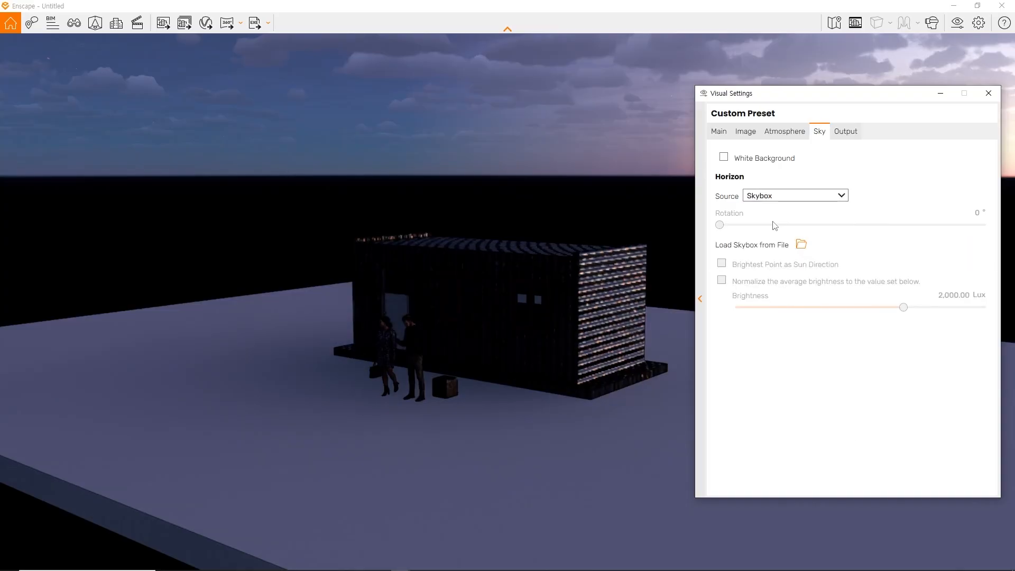
click(775, 196)
click(768, 241)
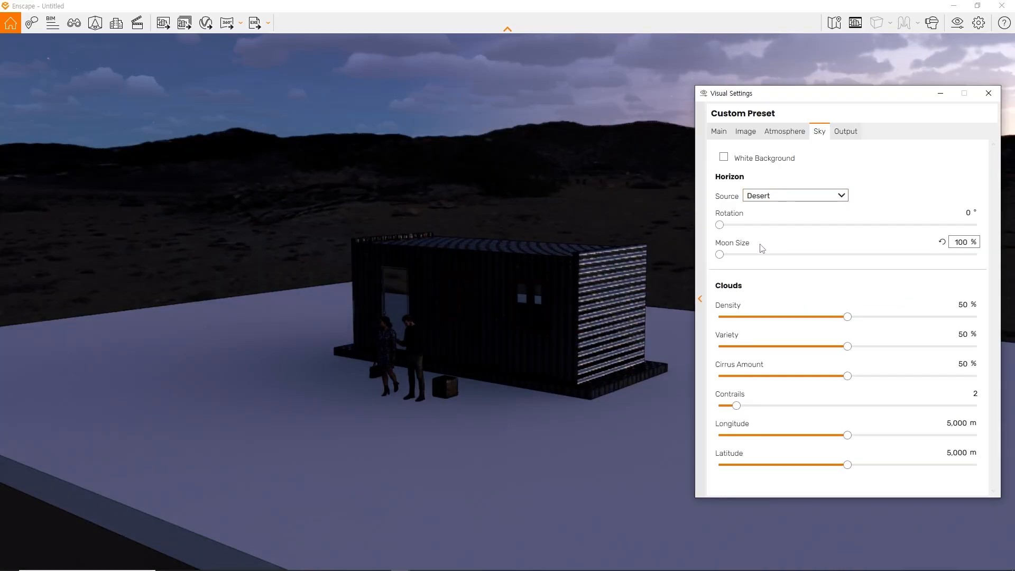
- Advance the scene's time of day from twilight through the night to late morning
click(613, 168)
key(i)
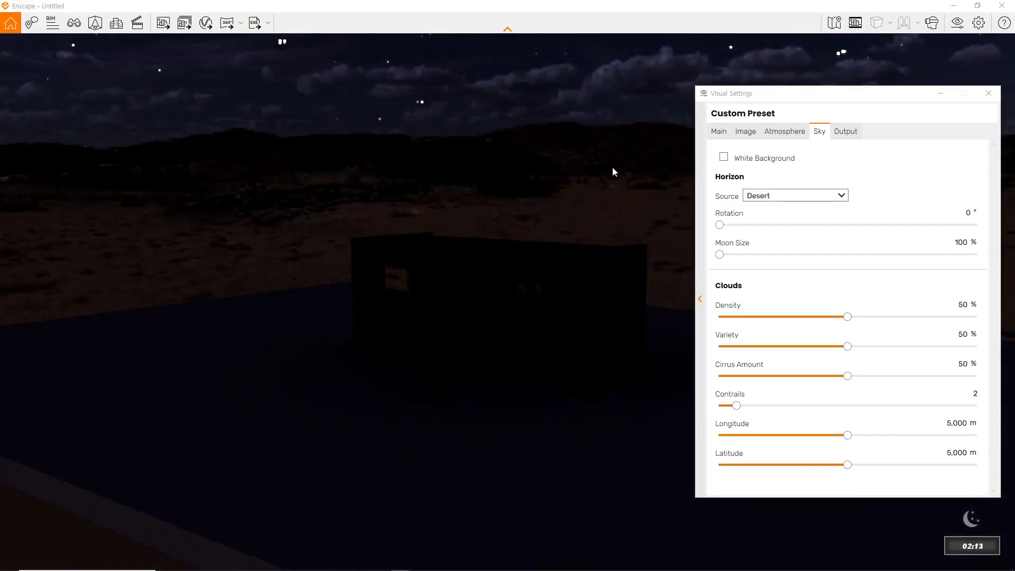
key(i)
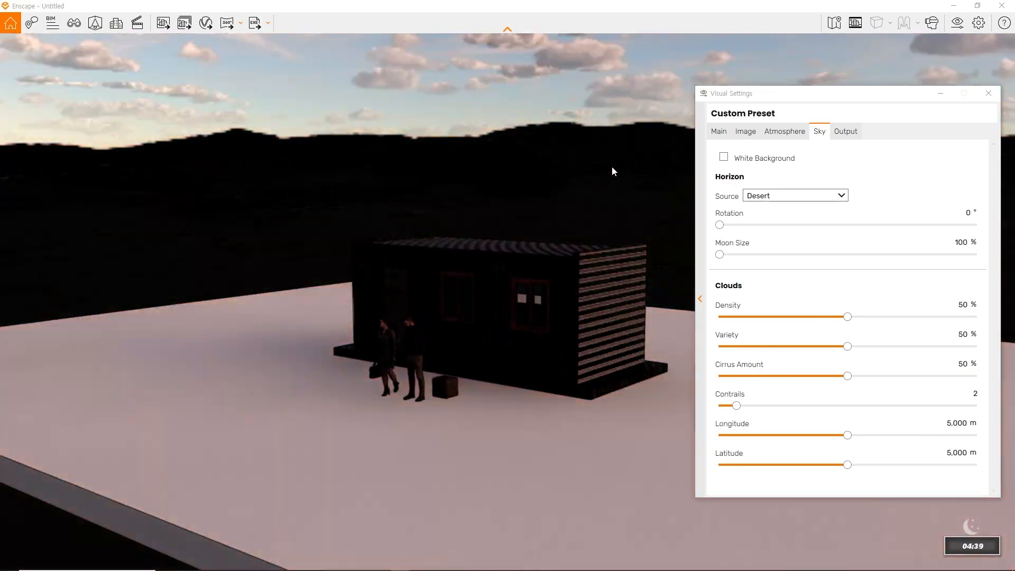
key(i)
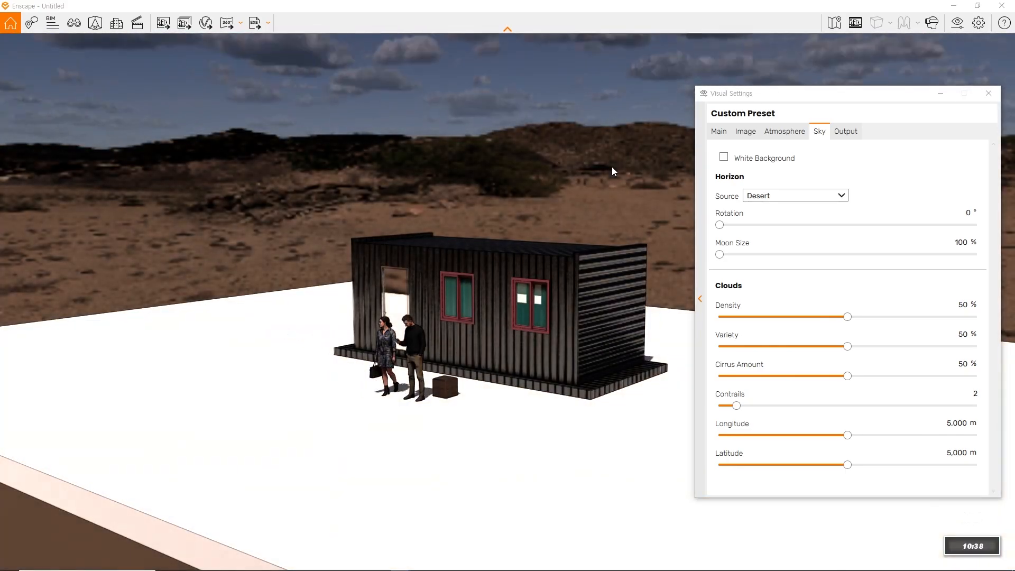
- Try the Clear, Skybox, Desert, Forest and Mountains sources for the sky's horizon
click(751, 202)
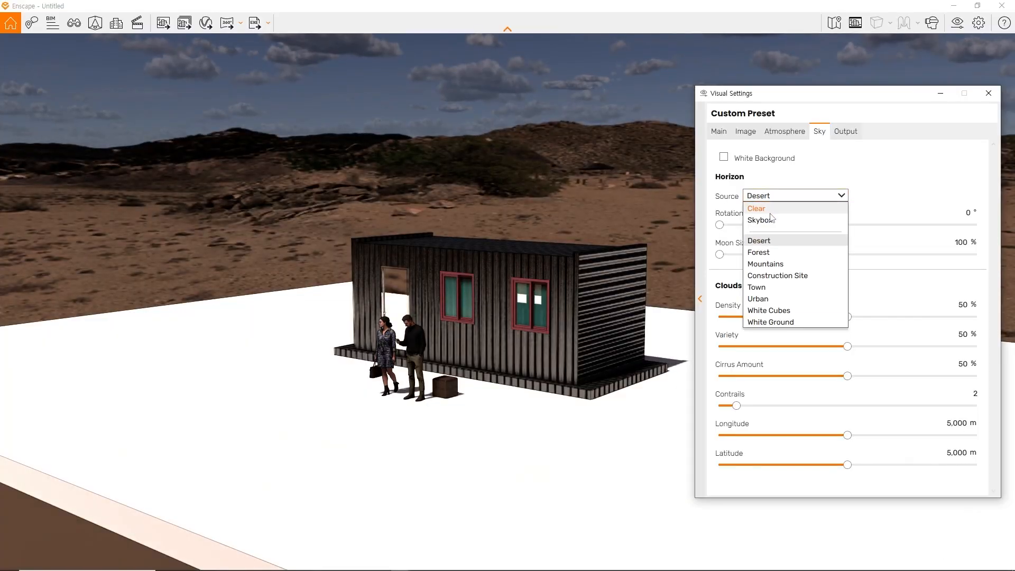
click(769, 209)
click(768, 196)
click(760, 220)
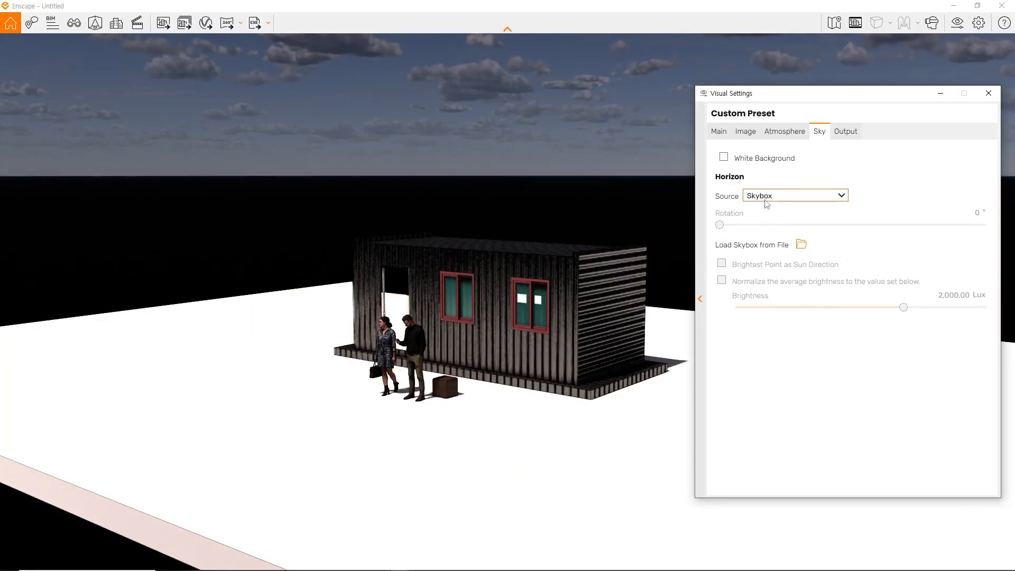
click(767, 196)
click(759, 241)
click(772, 196)
click(764, 252)
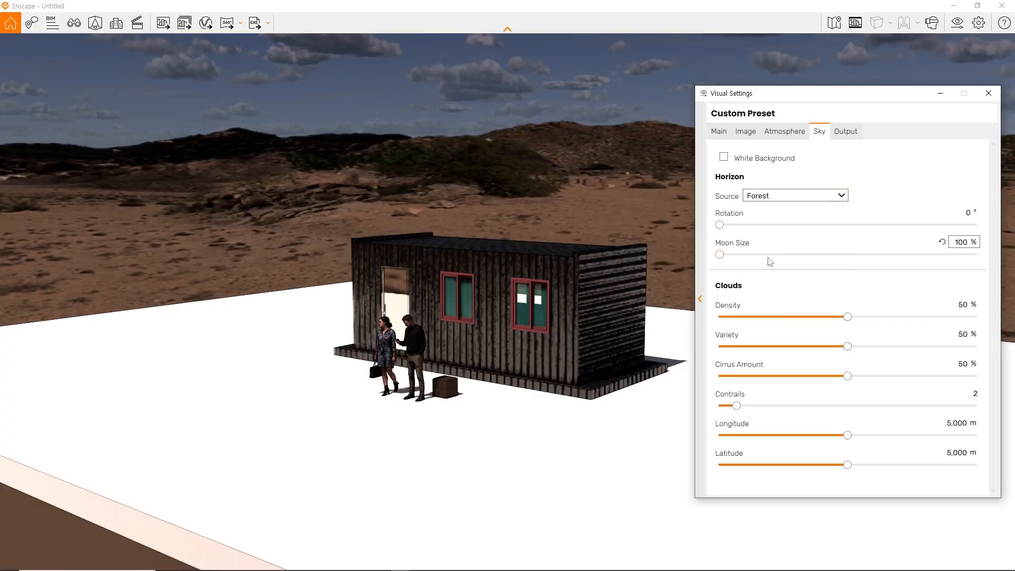
click(770, 195)
click(776, 265)
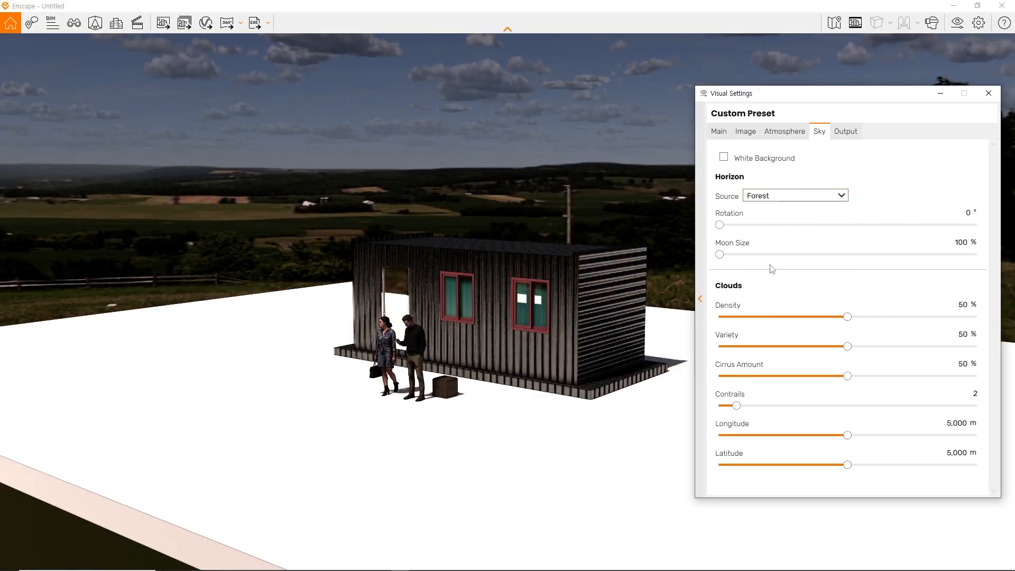
- Try the Construction Site horizon source, and switch the horizon to Urban
click(783, 197)
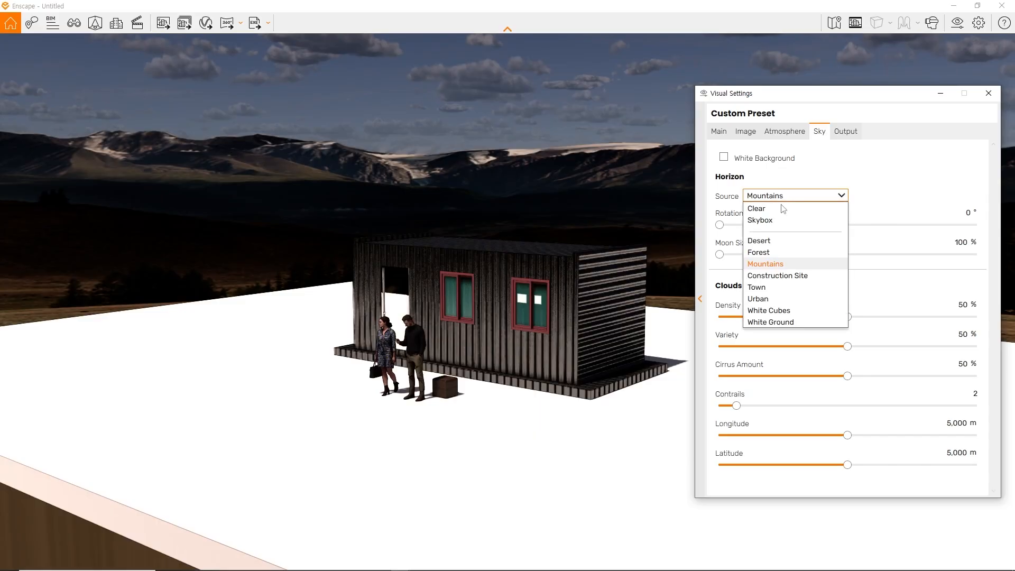
click(783, 277)
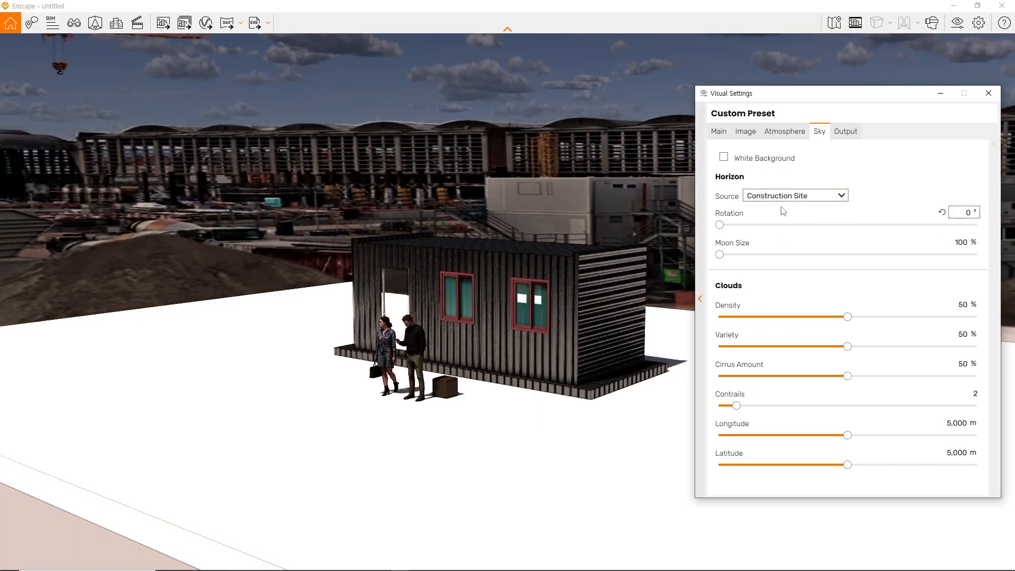
click(783, 196)
click(779, 289)
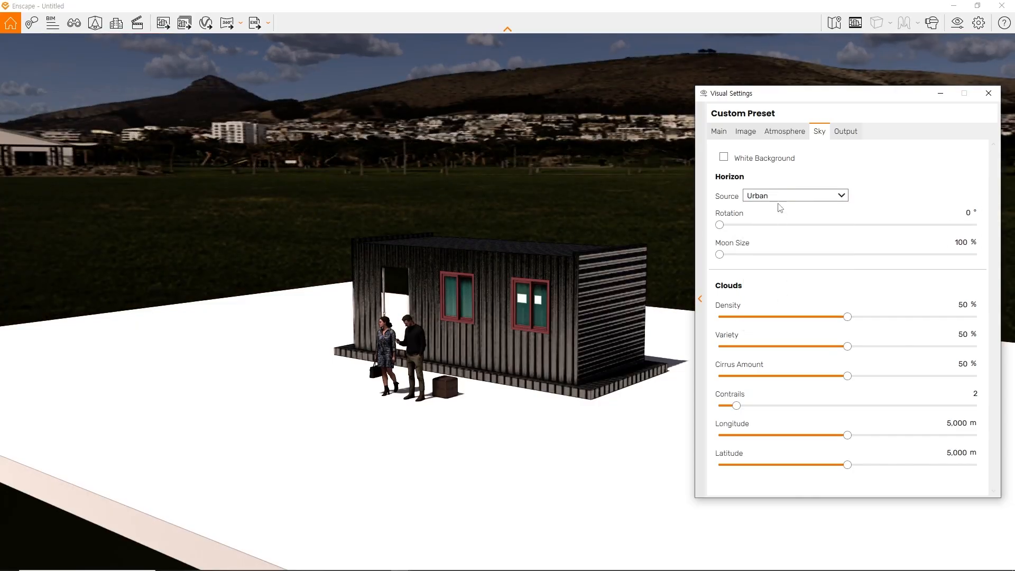
click(783, 196)
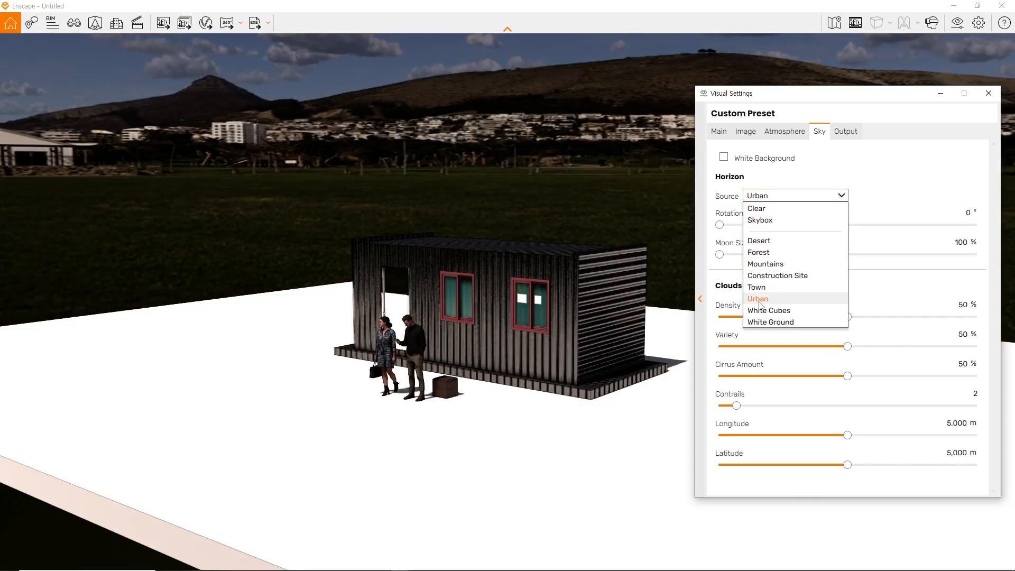
click(868, 186)
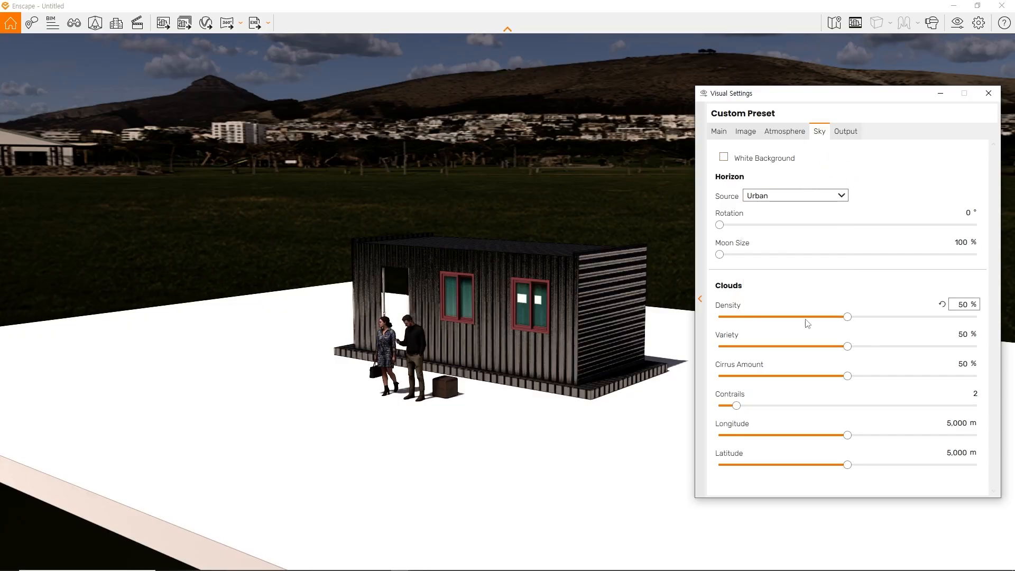
- Set the cloud density to 54%, variety to 52%, cirrus amount to 46% and contrails to 10 while viewing the sky
drag(634, 238, 635, 105)
drag(560, 237, 732, 331)
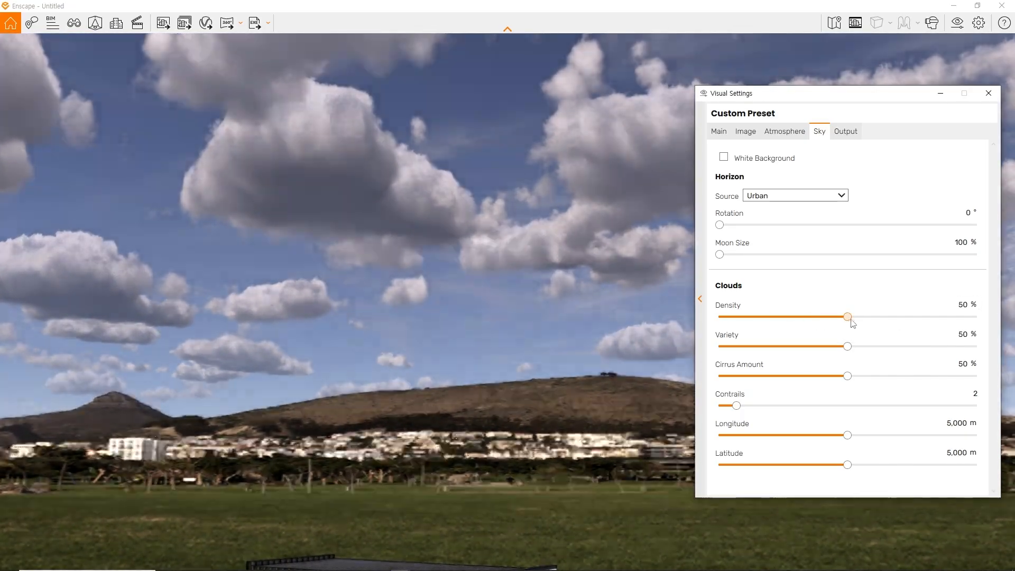
drag(850, 317, 837, 376)
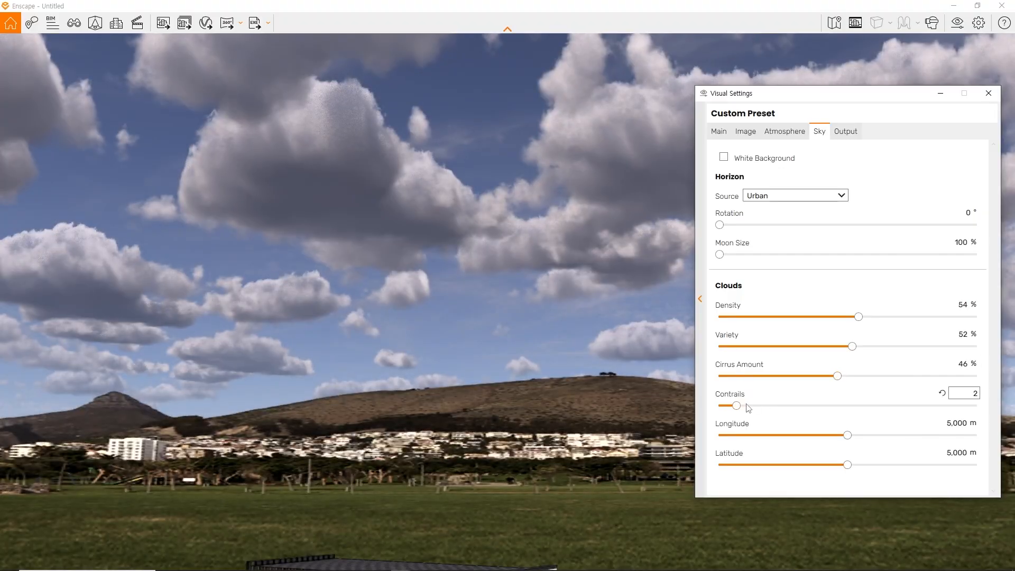
drag(773, 407, 805, 406)
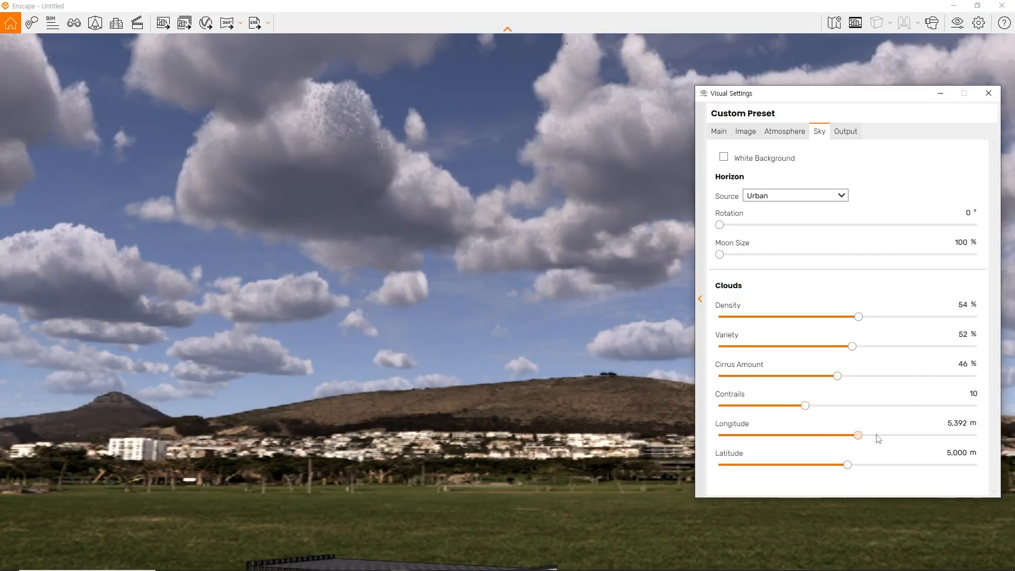
- Shift the cloud layer by changing its longitude and latitude offsets
drag(849, 435, 797, 435)
drag(849, 465, 812, 465)
drag(798, 435, 857, 464)
- Set the output resolution to Ultra HD, and enable exporting the Object-ID, Material-ID, depth and alpha channels with images
click(837, 135)
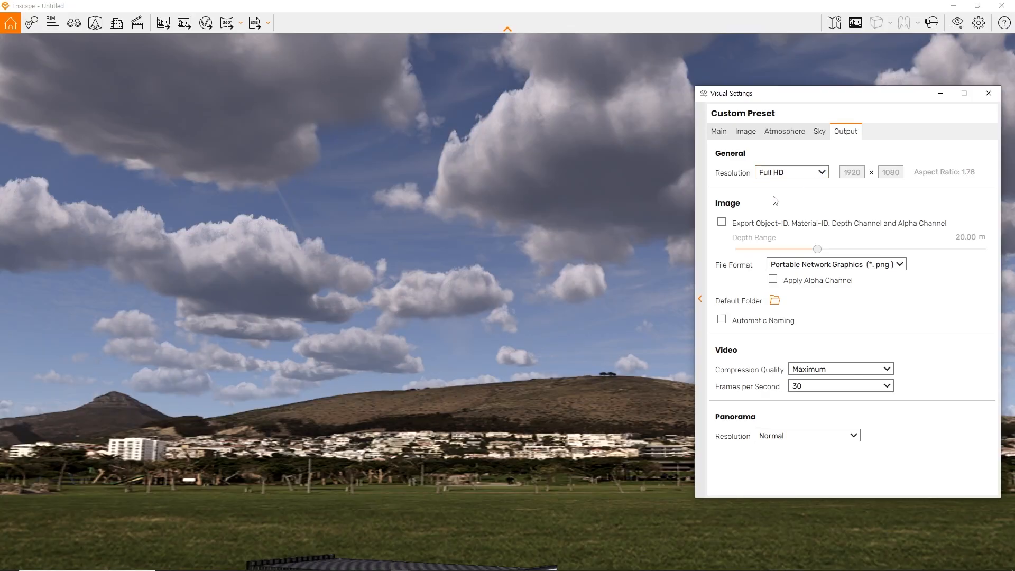
click(807, 175)
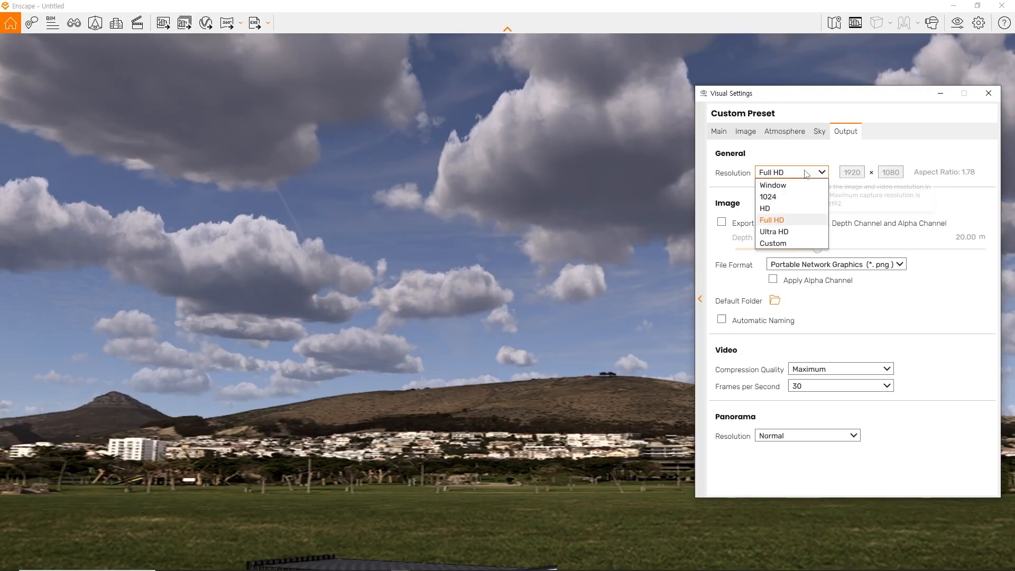
click(776, 220)
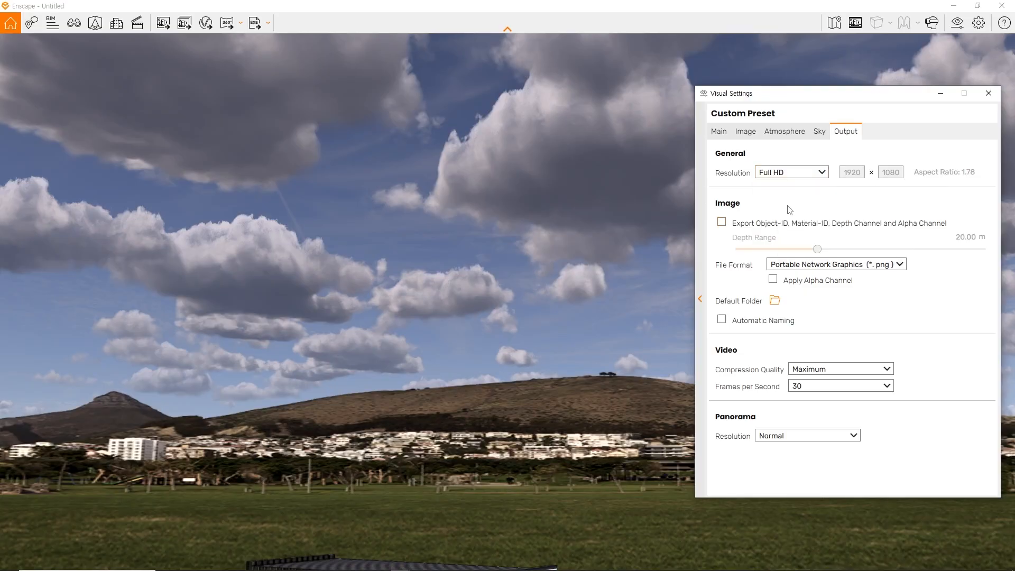
click(815, 178)
click(778, 235)
click(721, 222)
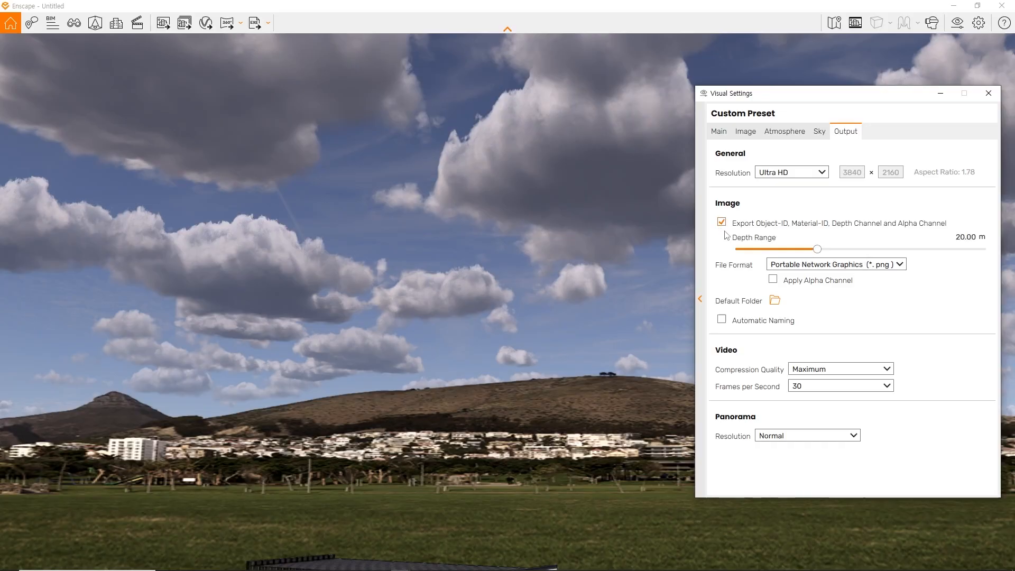
click(940, 93)
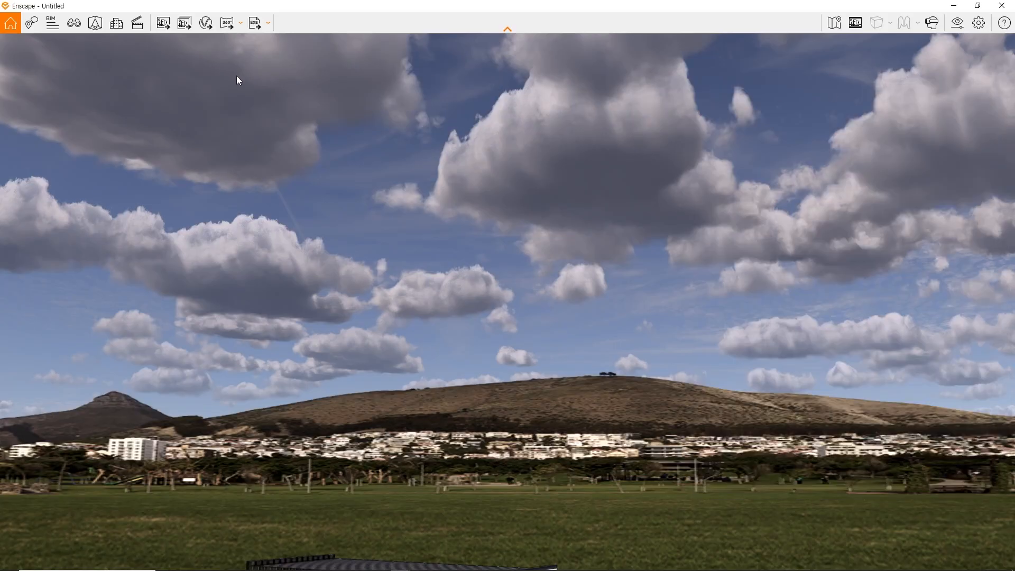
click(161, 24)
key(Escape)
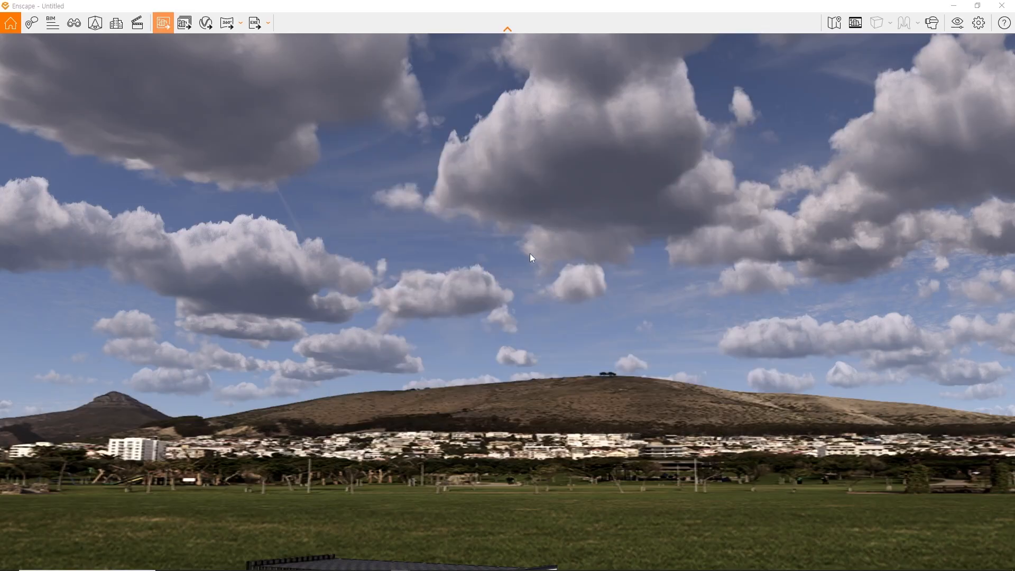
drag(530, 253, 518, 390)
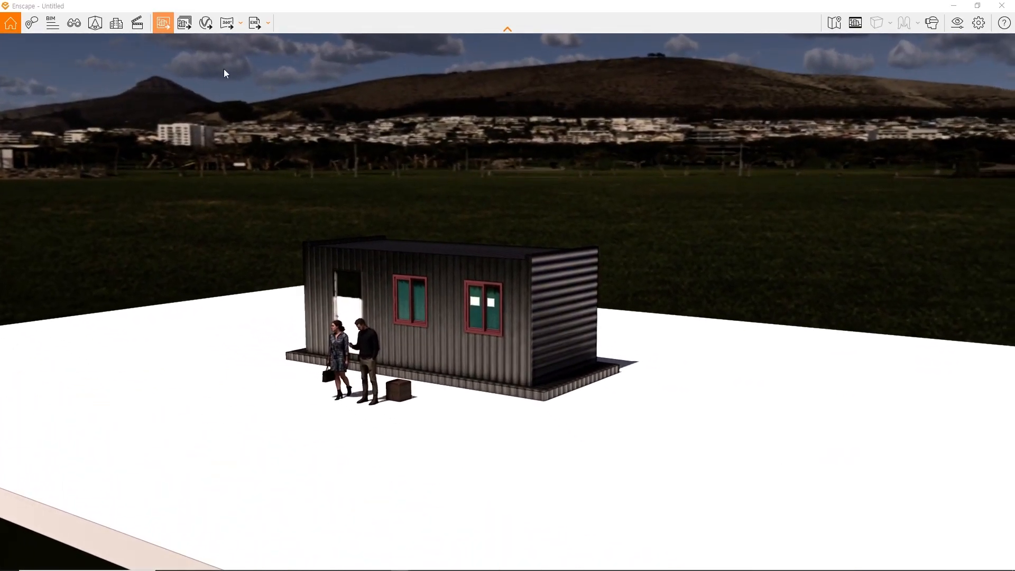
click(163, 22)
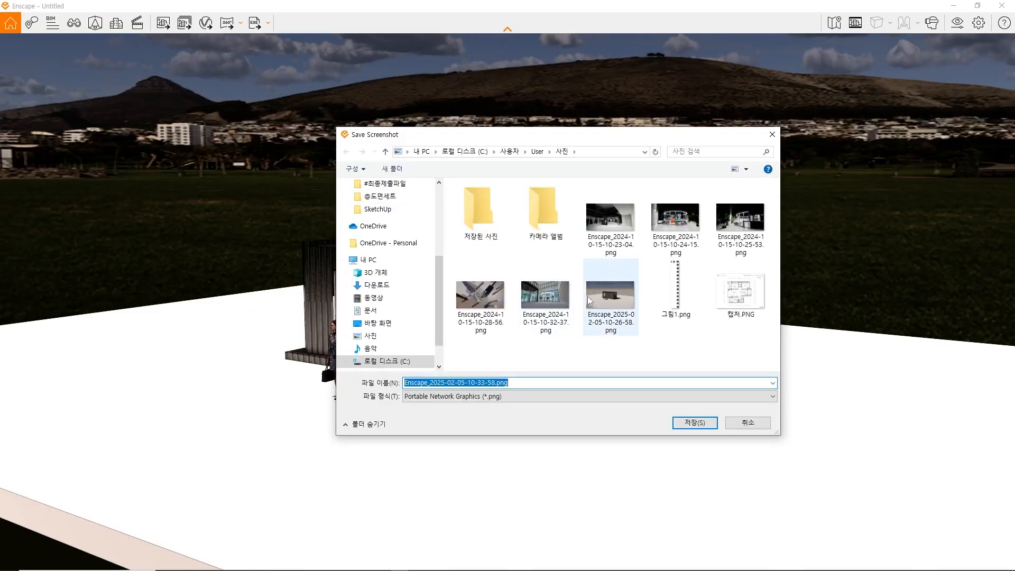
click(694, 423)
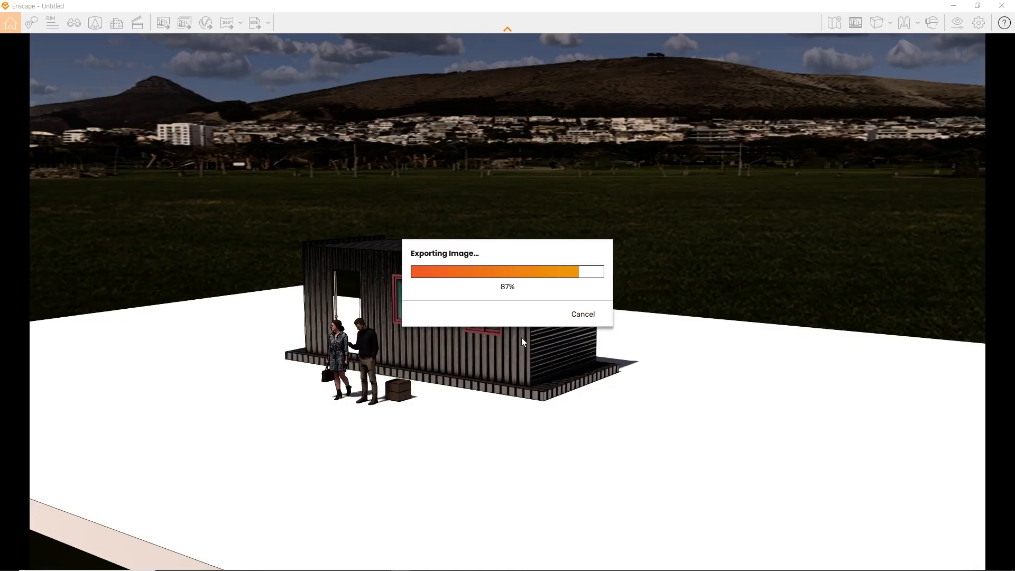
key(alt+Tab)
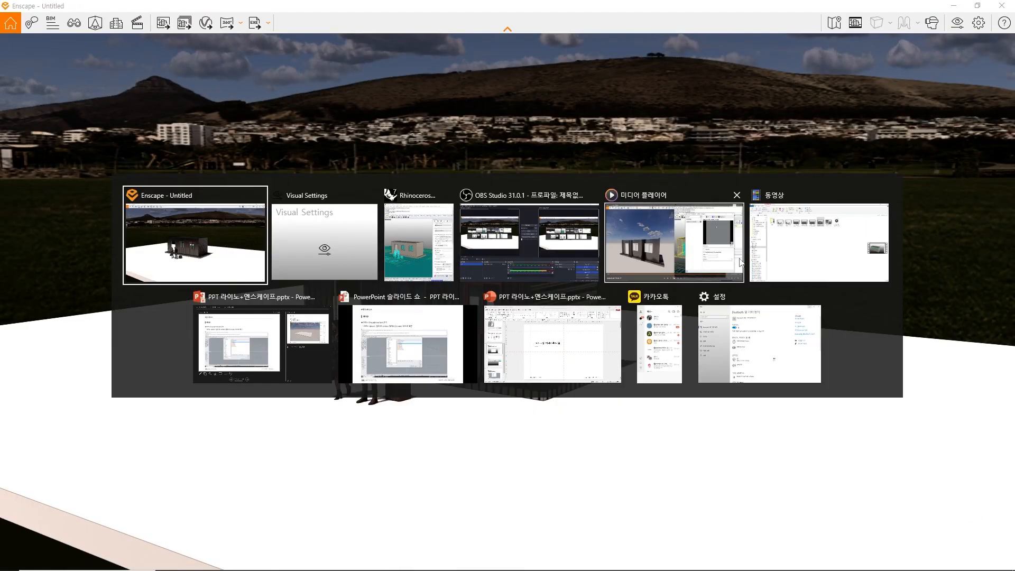
key(super)
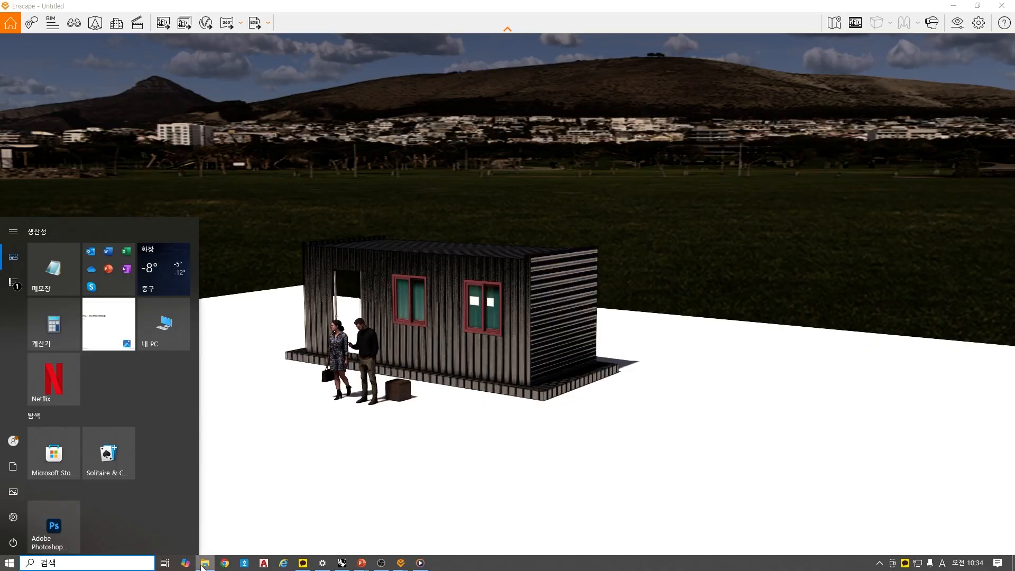
click(204, 561)
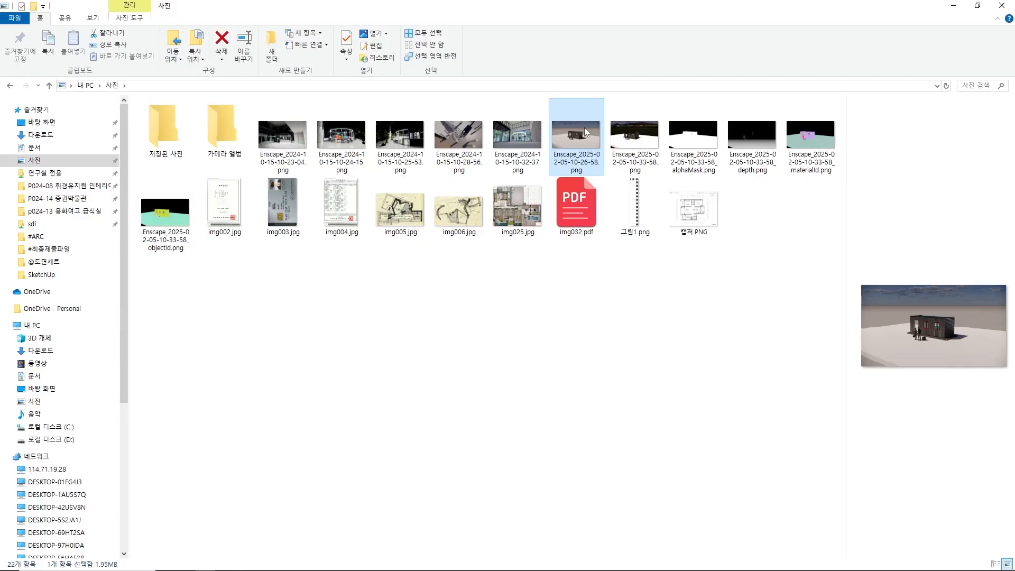
double_click(585, 131)
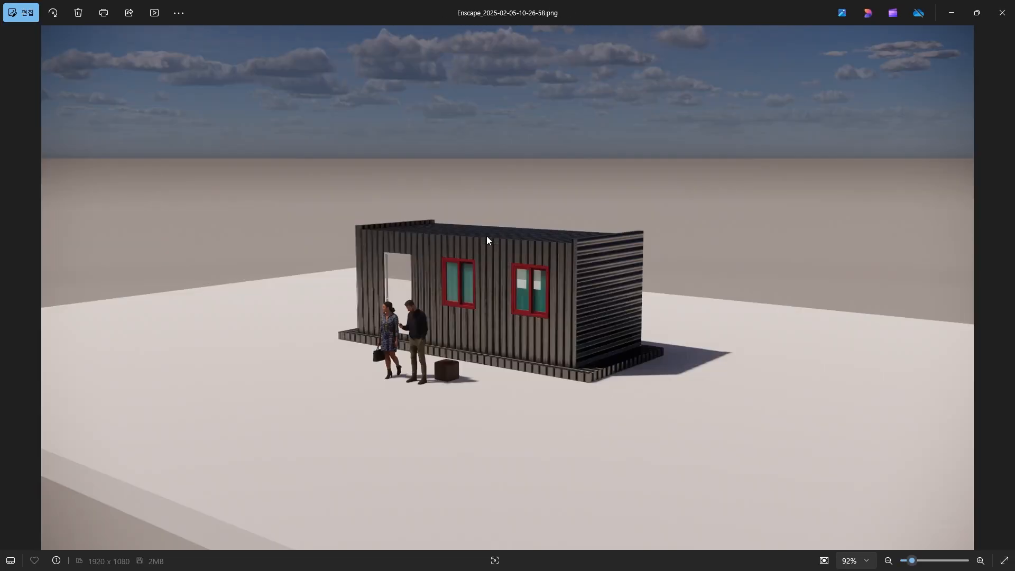
- Examine the new Ultra HD render and compare its alpha mask, depth, material ID and object ID images
key(Right)
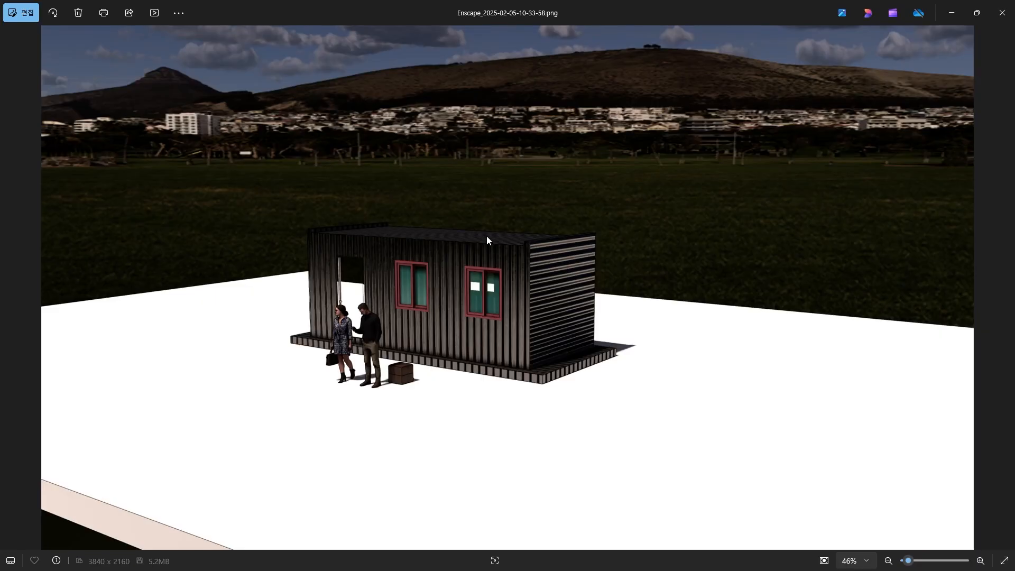
key(Right)
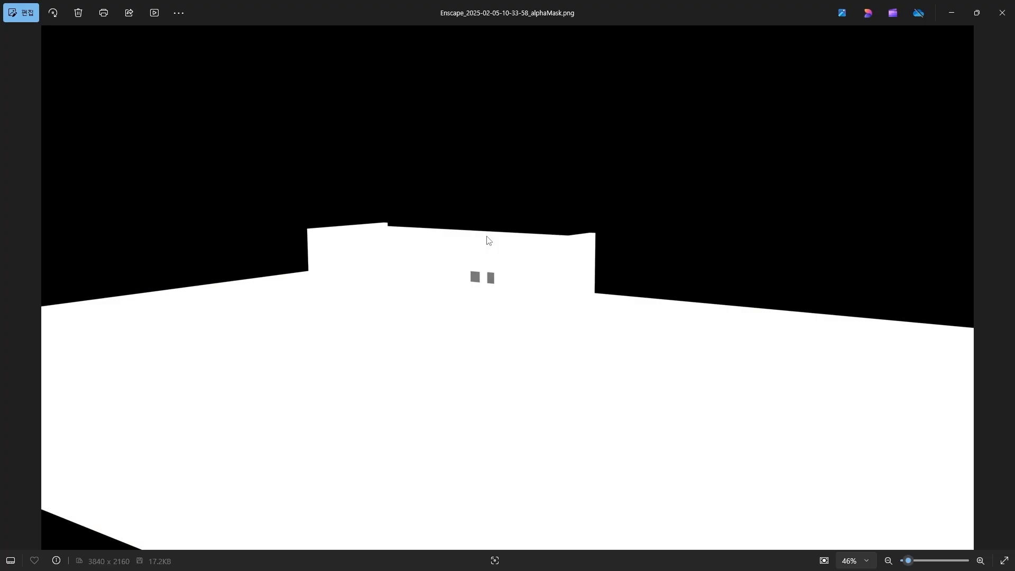
key(Right)
key(Right)
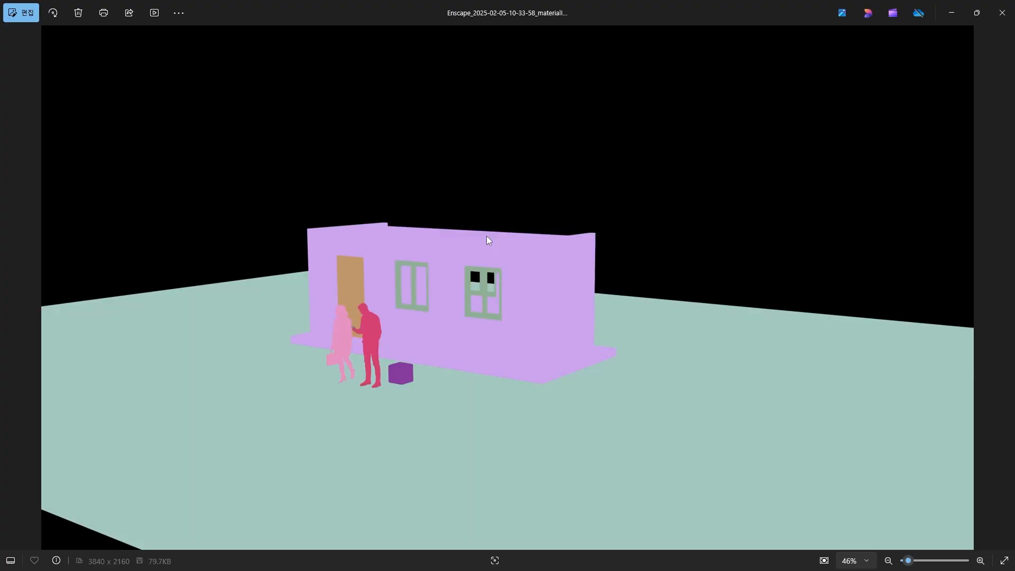
key(Right)
key(Left)
key(Right)
key(Right)
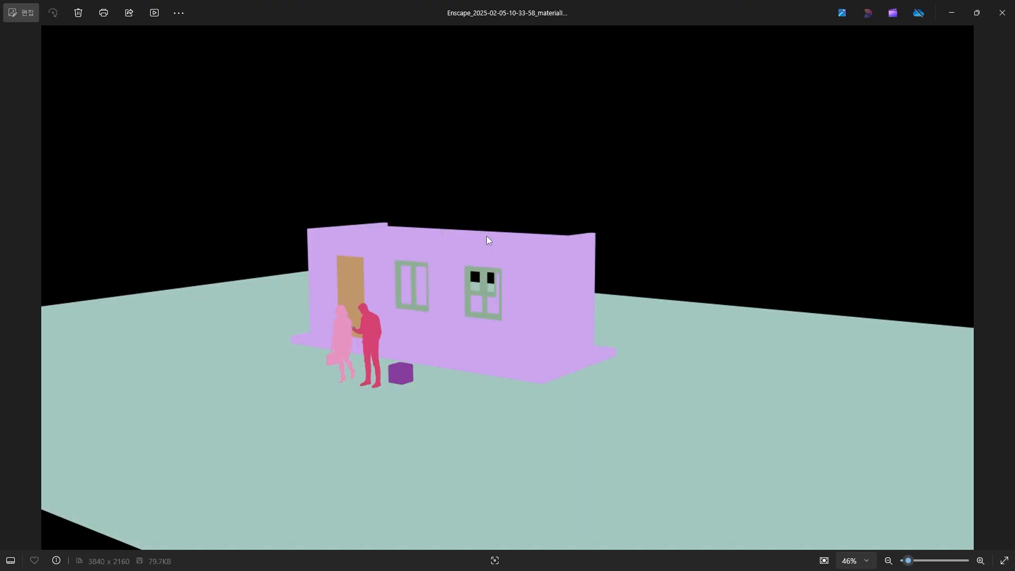
key(Left)
key(Left)
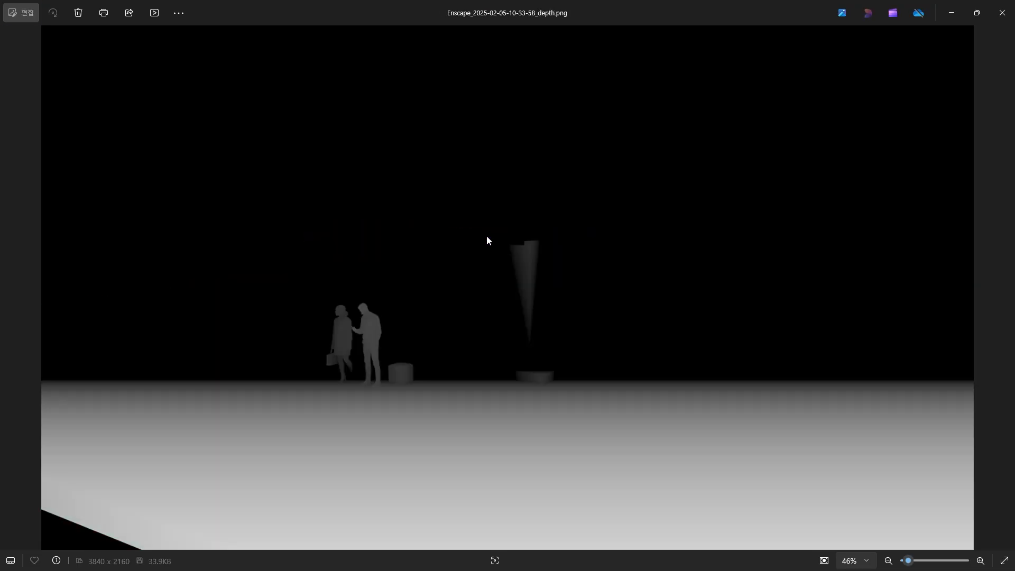
key(Right)
key(Right)
key(Left)
key(Right)
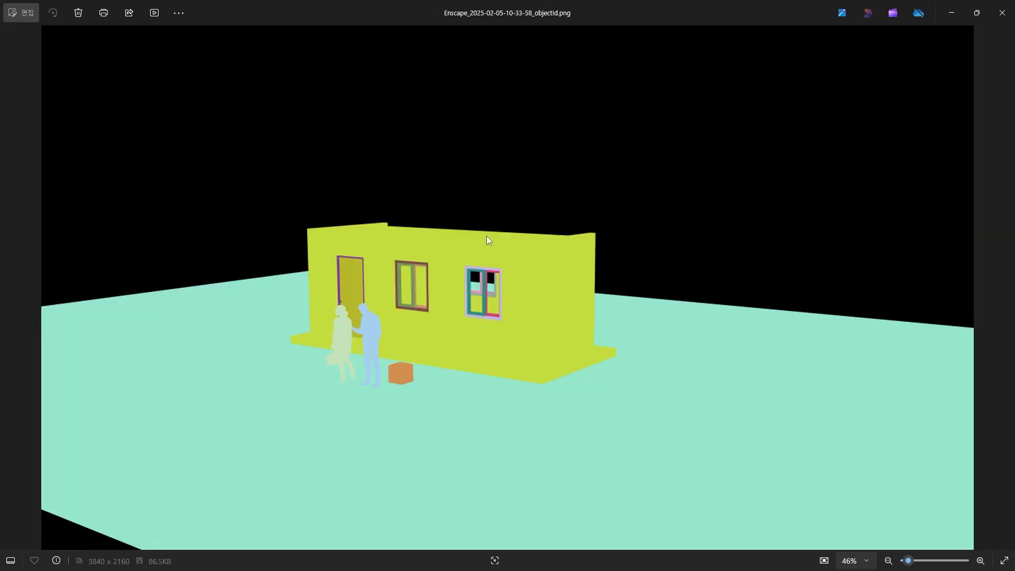
key(Left)
key(Left)
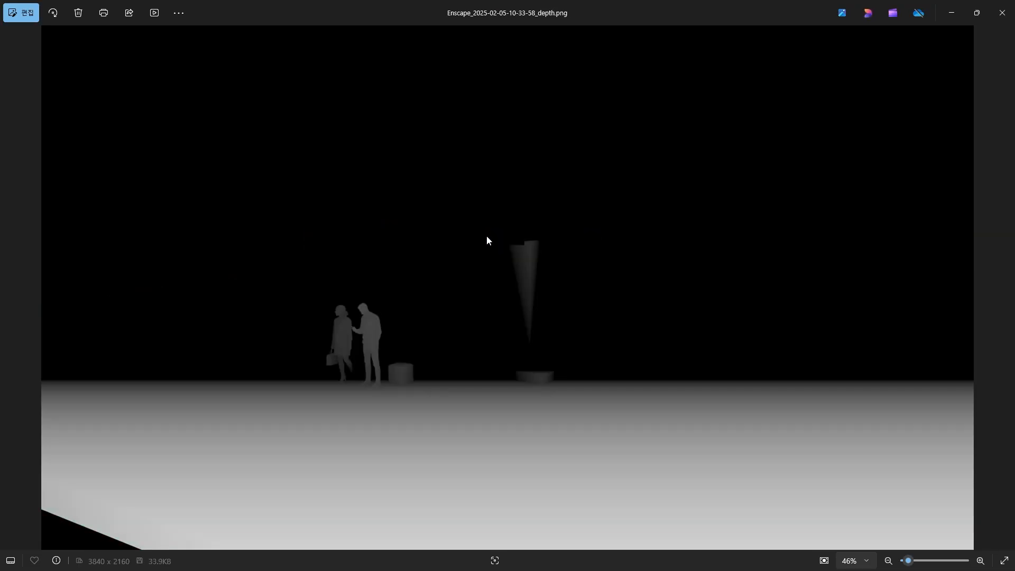
- Close the image viewer and the Pictures folder window to return to the Enscape scene
click(1002, 13)
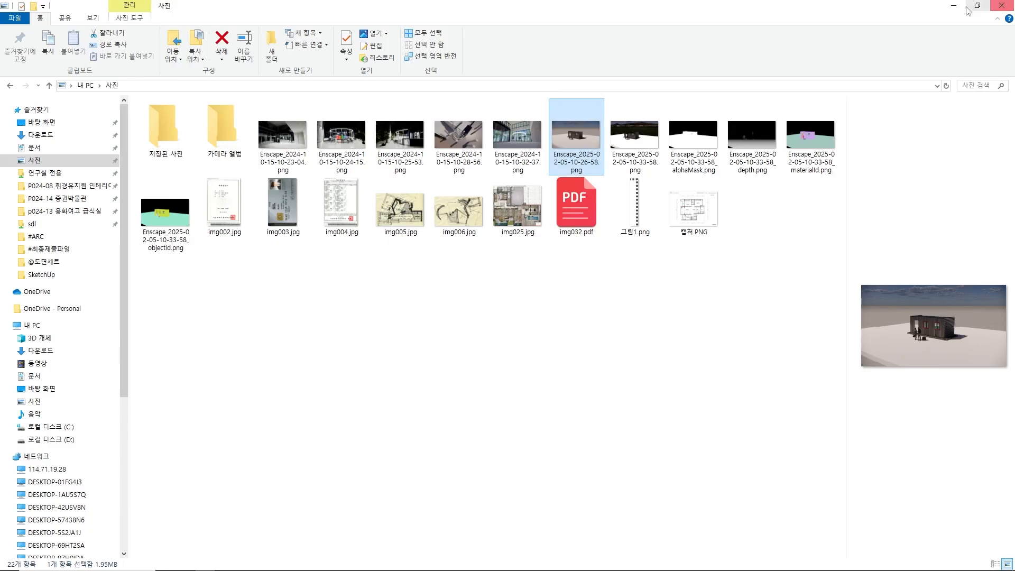
click(1002, 5)
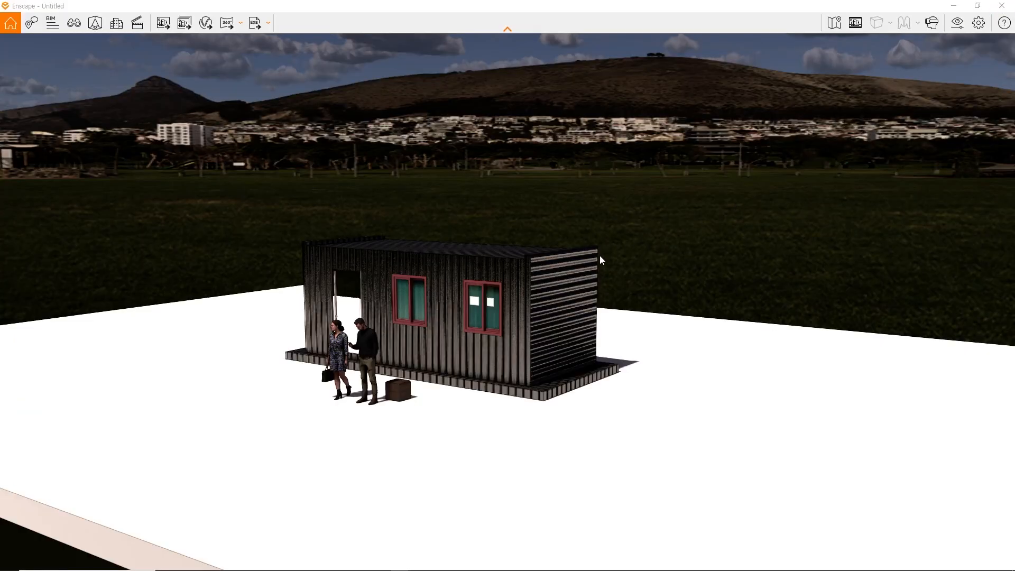
key(alt+Tab)
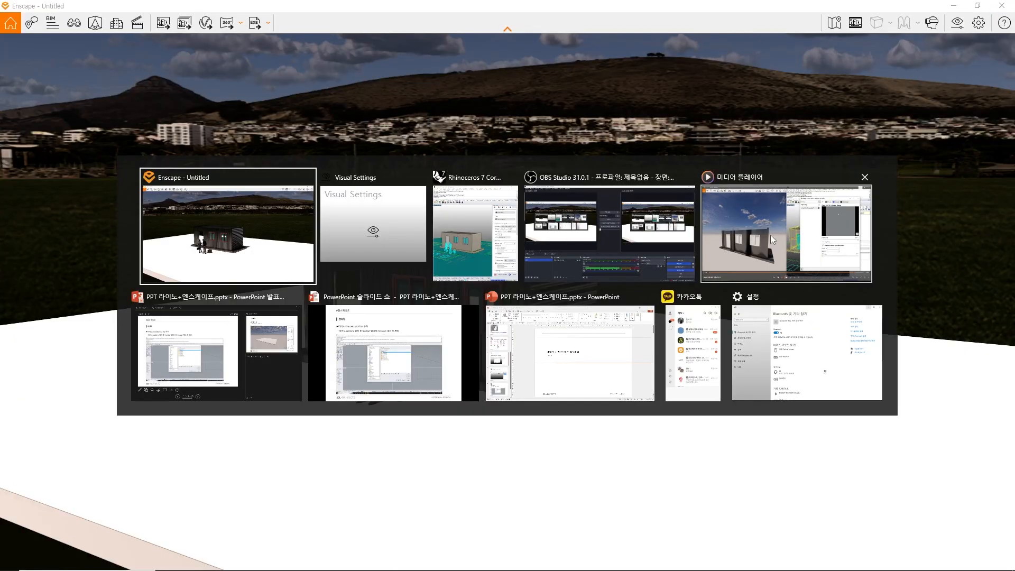
- Close the Enscape window and switch to Rhino, maximizing its window
click(523, 109)
key(alt+Tab)
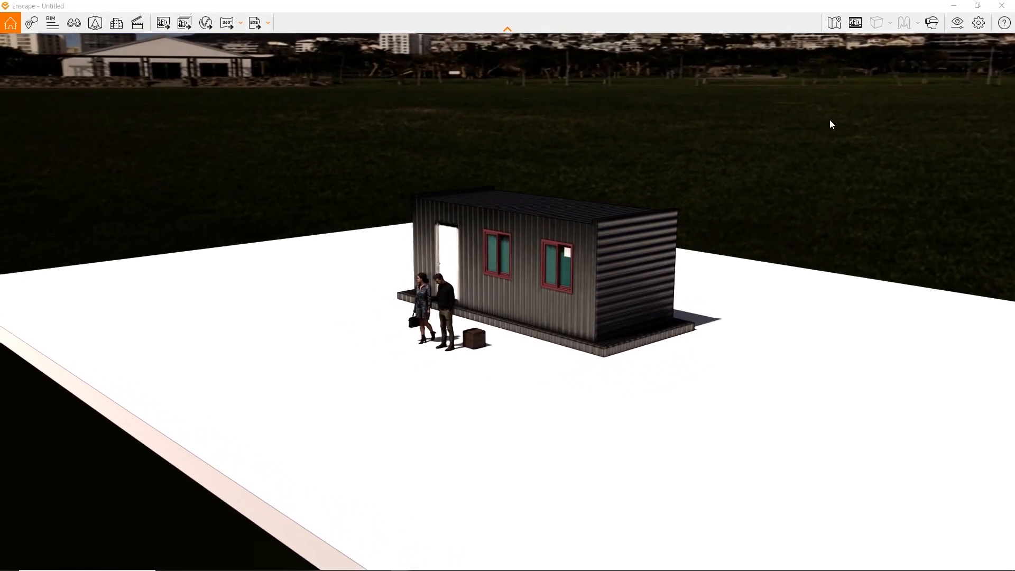
mouse_move(731, 125)
mouse_down()
mouse_move(809, 121)
mouse_move(740, 117)
mouse_up()
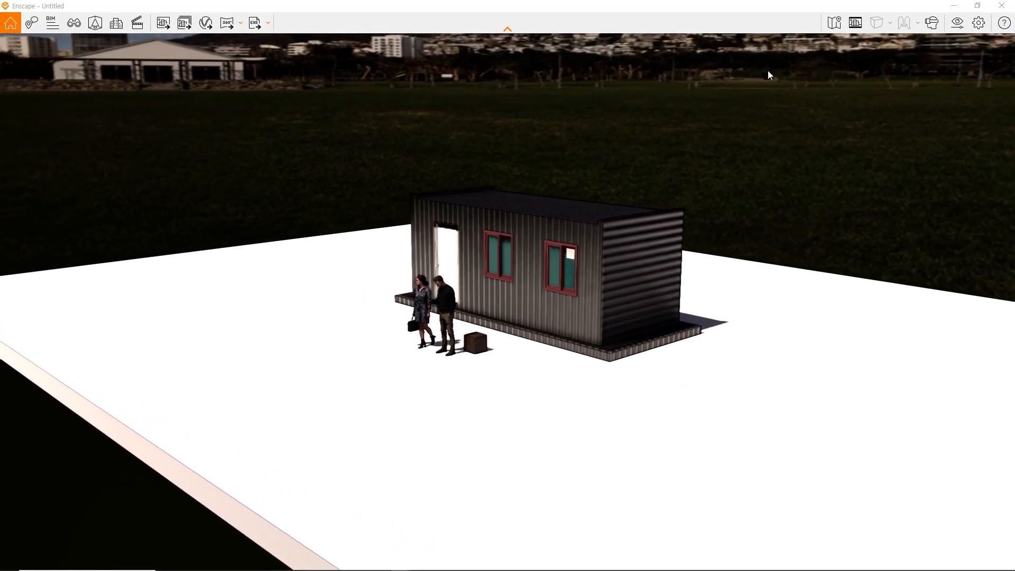
click(1008, 6)
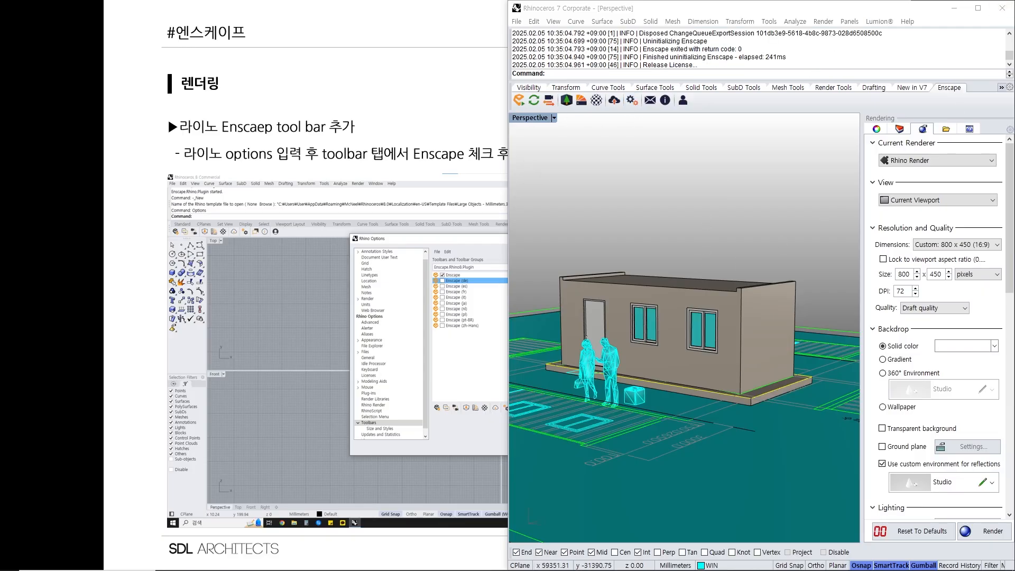
click(973, 11)
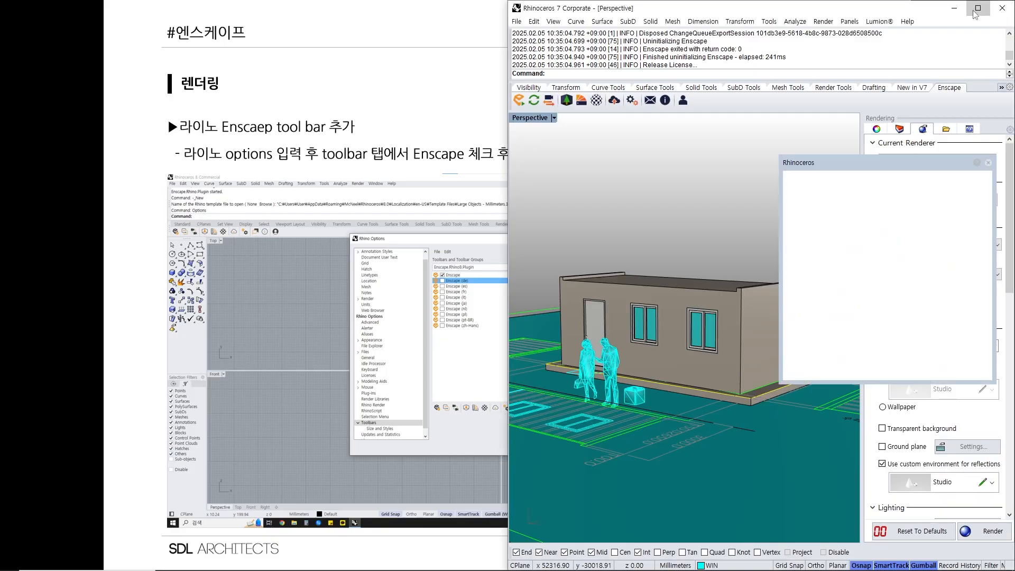
click(978, 8)
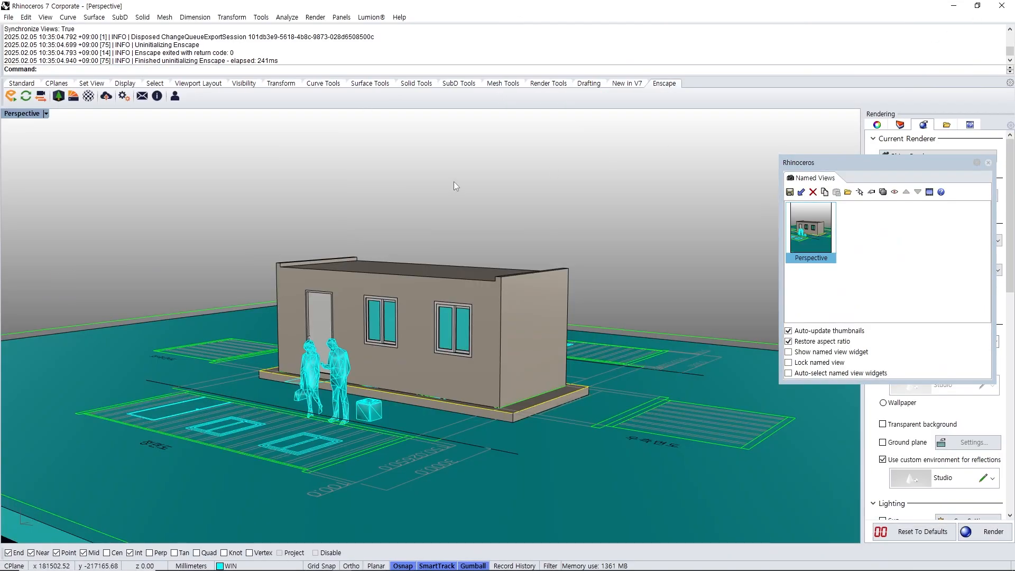
- Move the floating Named Views panel aside and close it to clear the Perspective viewport
drag(962, 163, 751, 131)
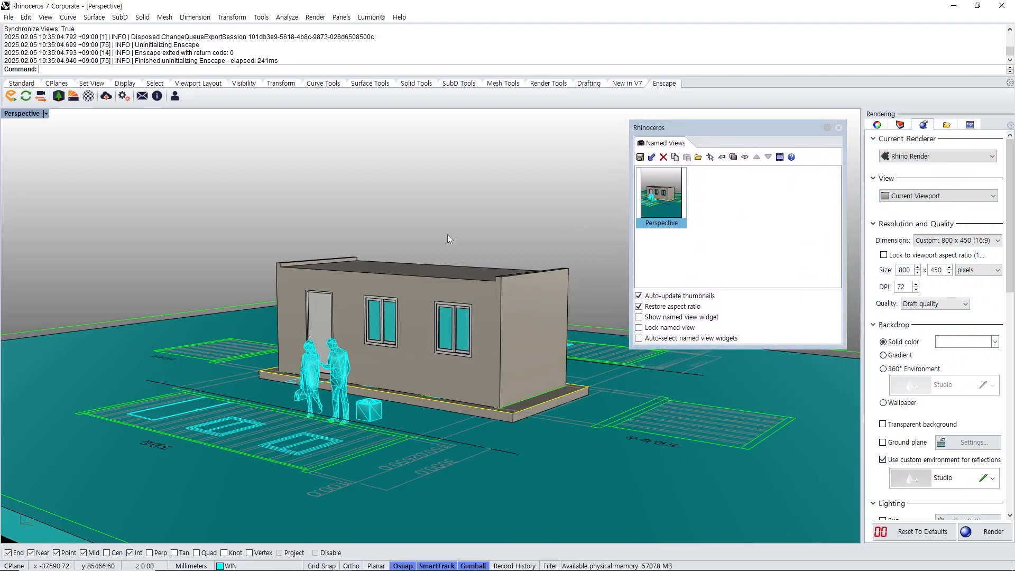
right_drag(455, 250, 401, 254)
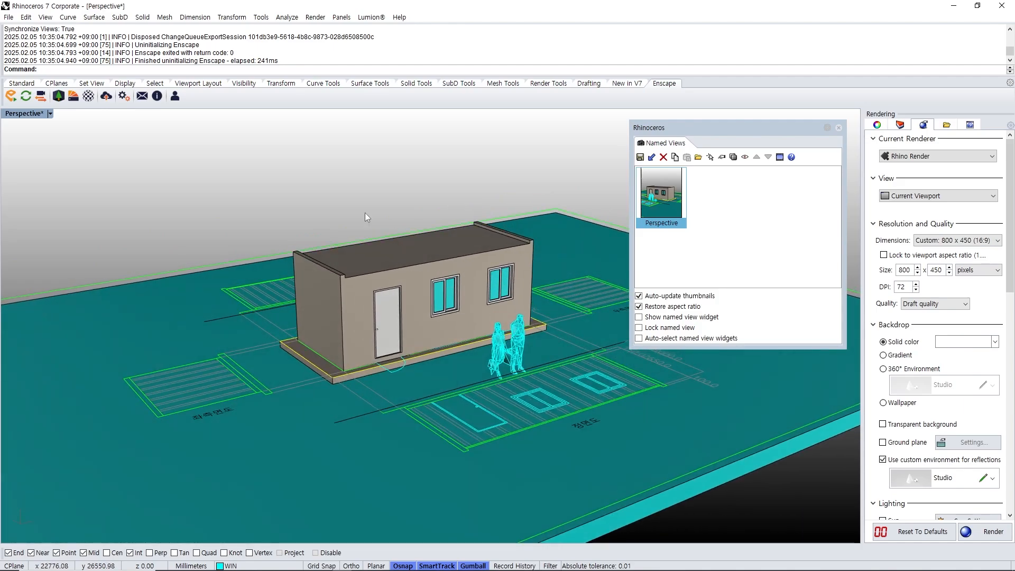
click(839, 128)
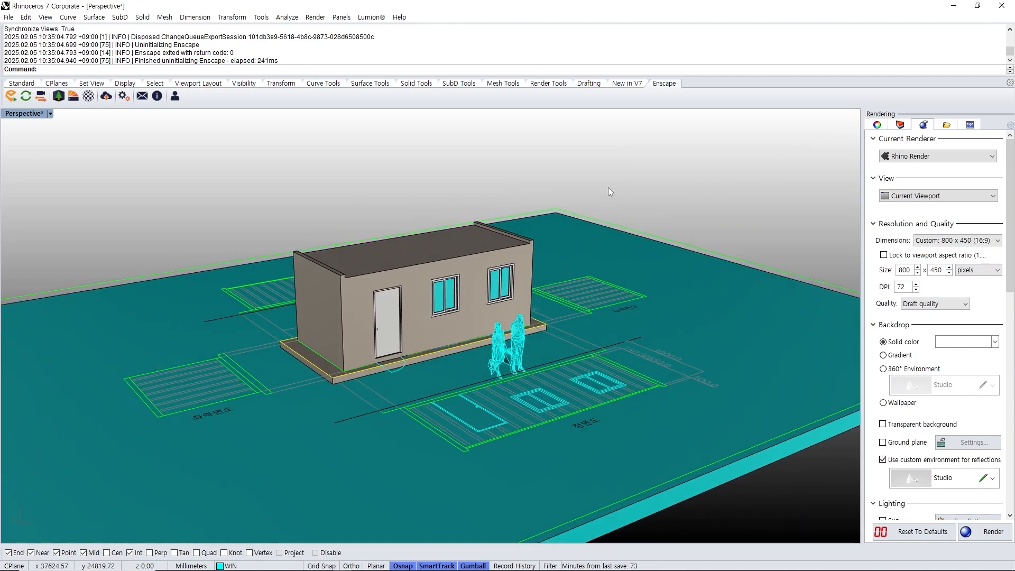
- Examine the container house, the people and the surrounding elevation drawings from several angles in the Perspective viewport
click(429, 268)
click(662, 212)
right_drag(481, 264, 500, 296)
mouse_move(519, 344)
shift+right_down()
mouse_move(483, 321)
mouse_move(505, 320)
mouse_move(513, 331)
shift+right_up()
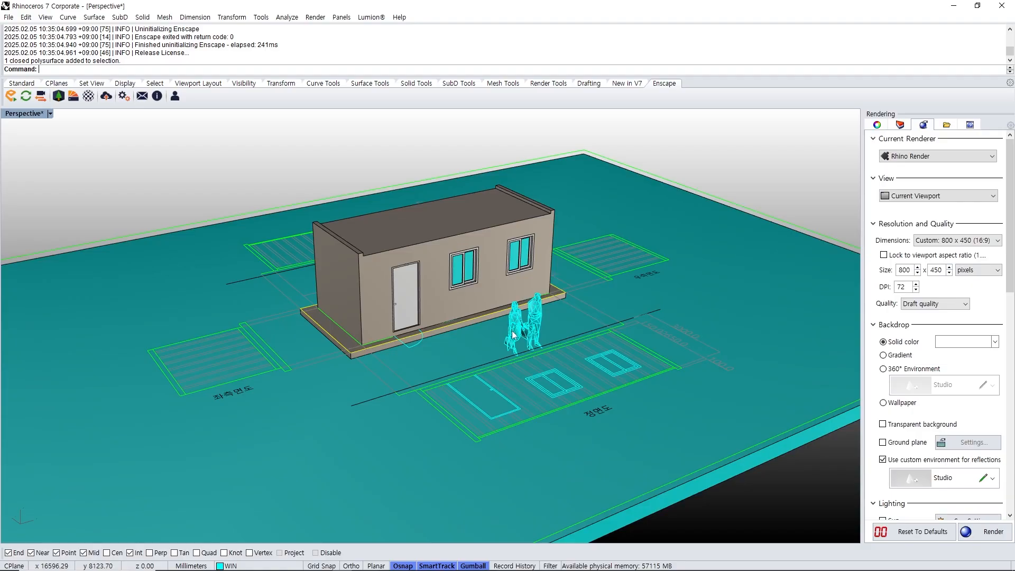
scroll(513, 333, up, 5)
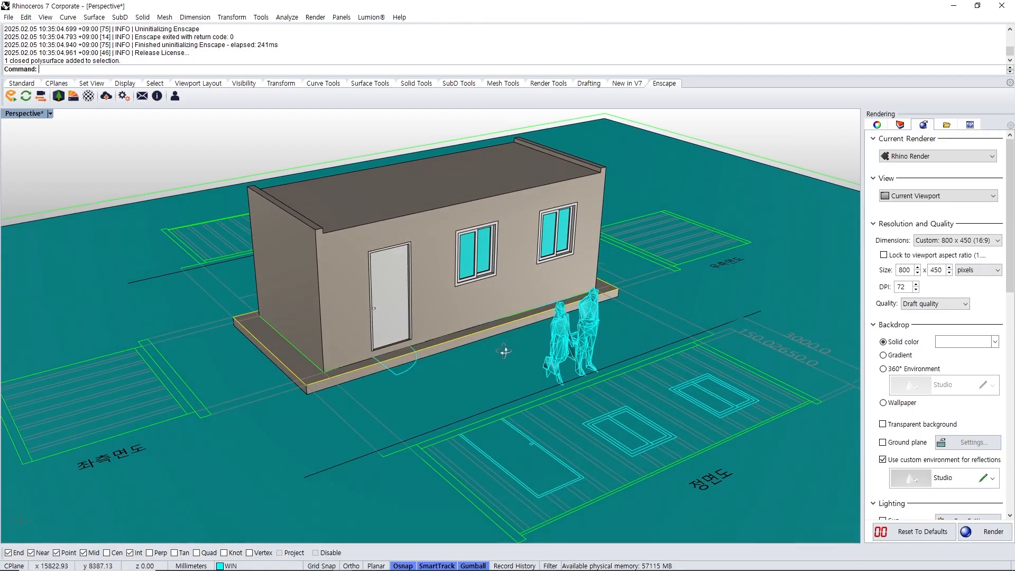
right_drag(504, 351, 528, 340)
scroll(507, 353, down, 3)
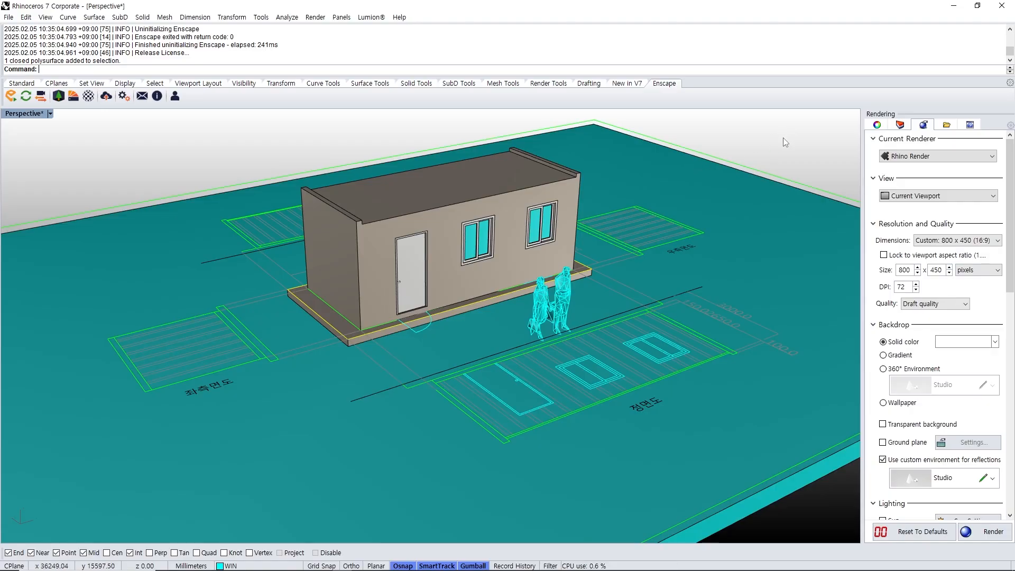
right_drag(546, 292, 576, 354)
scroll(558, 337, down, 3)
scroll(553, 366, up, 5)
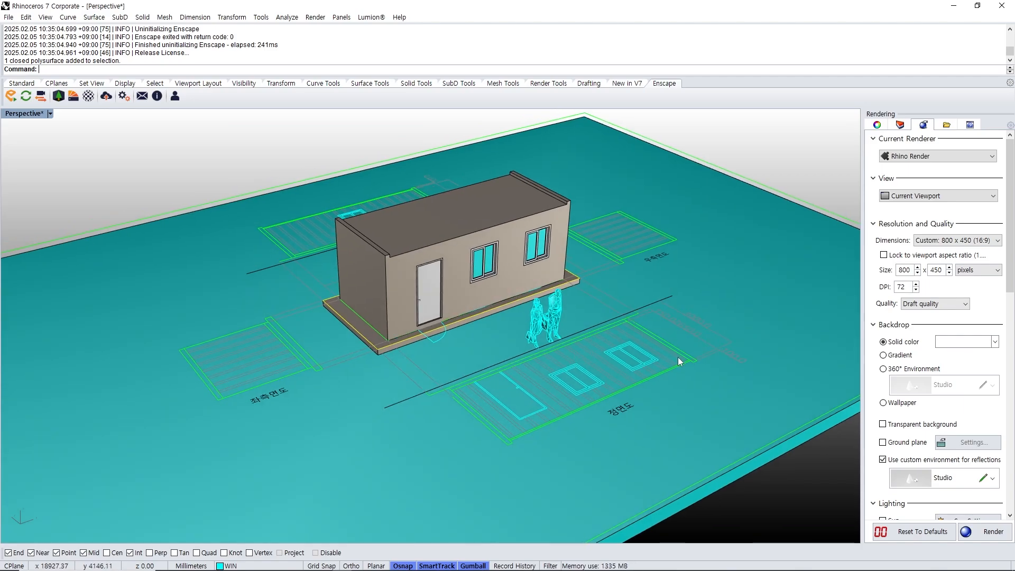
mouse_move(657, 358)
shift+right_down()
mouse_move(623, 367)
mouse_move(638, 364)
shift+right_up()
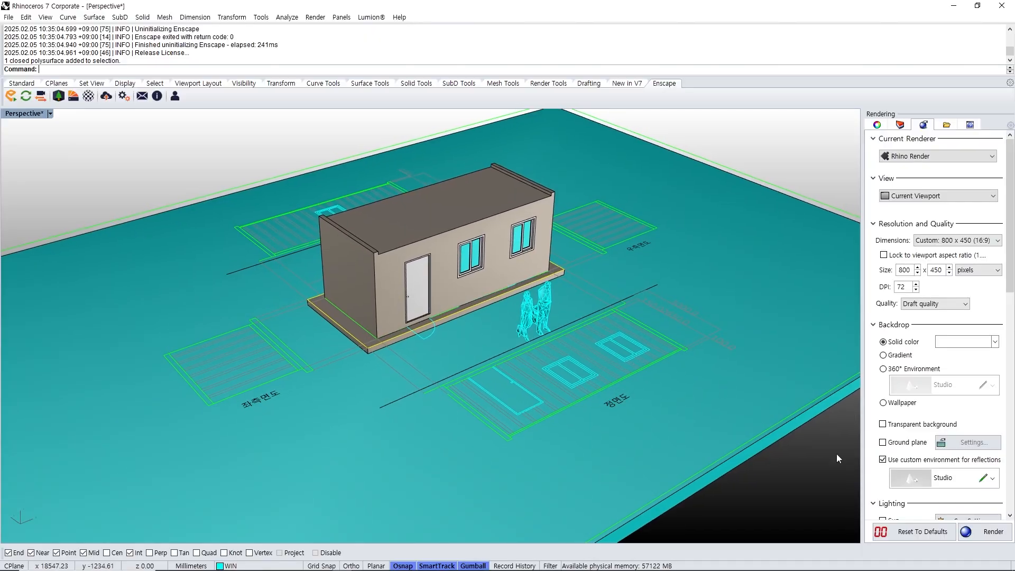